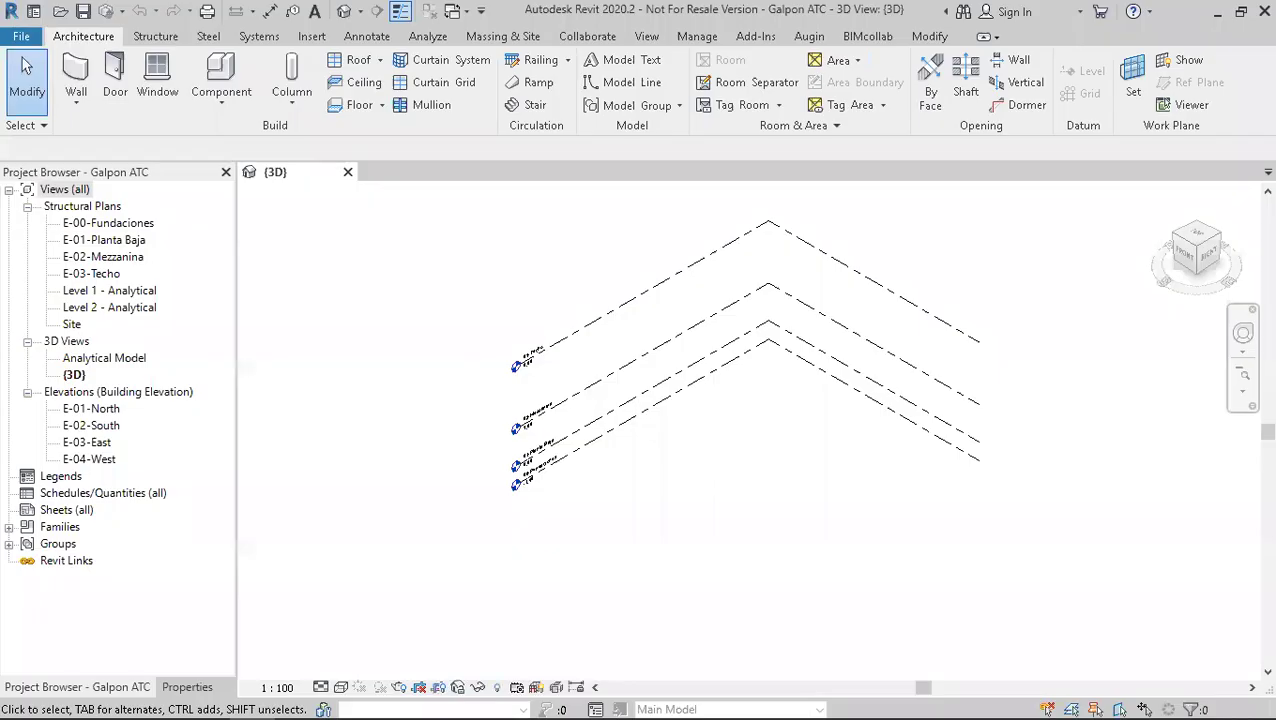
# - Open the E-00-Fundaciones structural plan
pyautogui.keyDown('shift'); pyautogui.moveTo(507, 421); pyautogui.dragTo(688, 490, button='middle'); pyautogui.keyUp('shift')
pyautogui.keyDown('shift'); pyautogui.moveTo(584, 490); pyautogui.dragTo(750, 466, button='middle'); pyautogui.keyUp('shift')
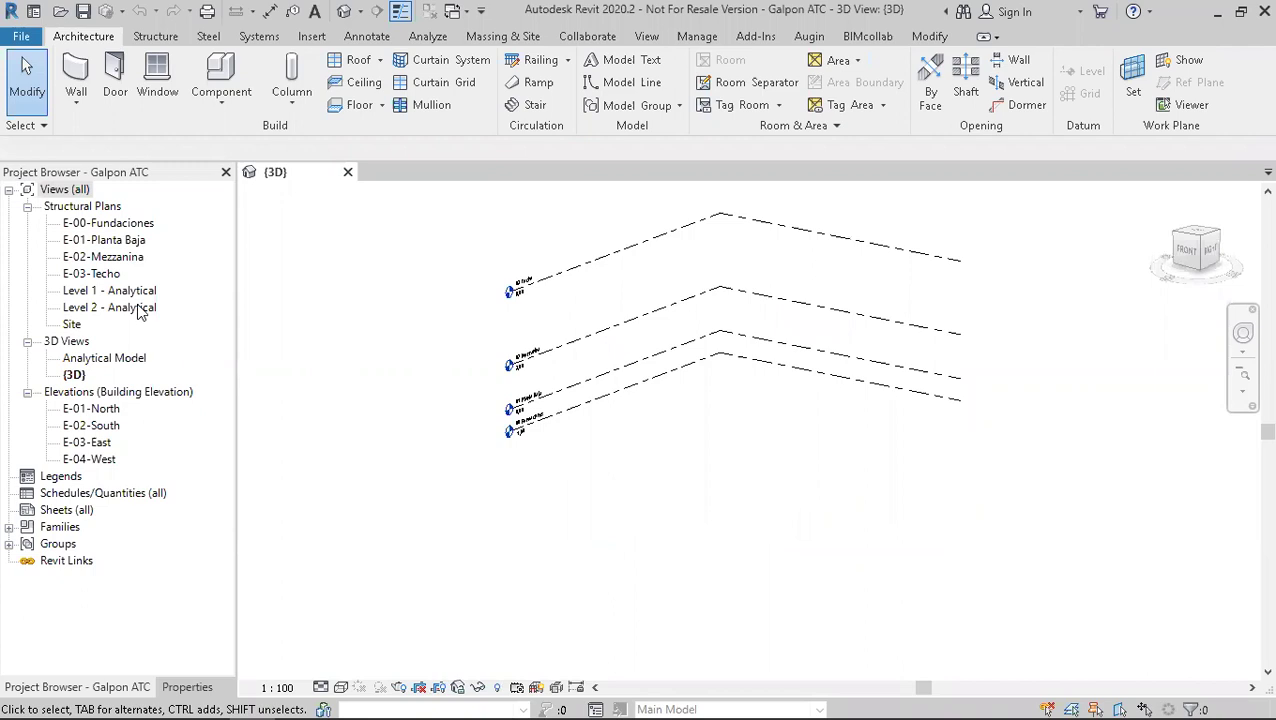
pyautogui.doubleClick(128, 226)
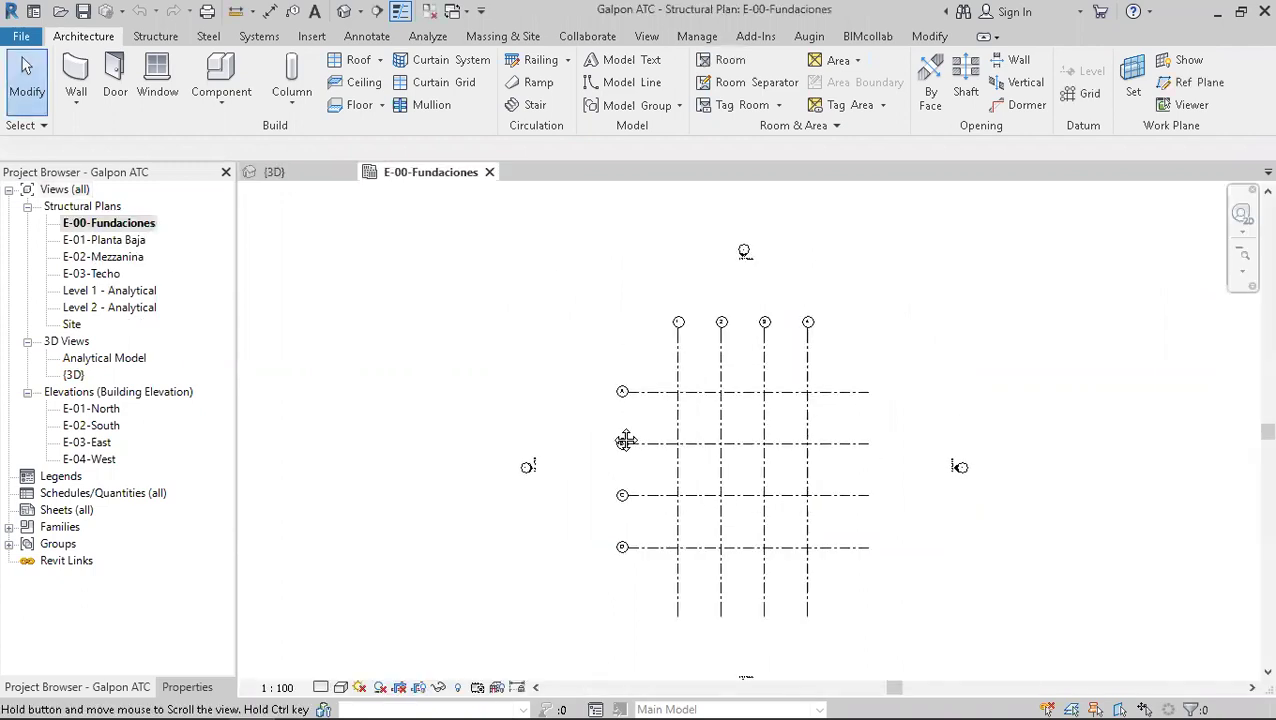
pyautogui.moveTo(630, 421); pyautogui.dragTo(615, 413, button='middle')
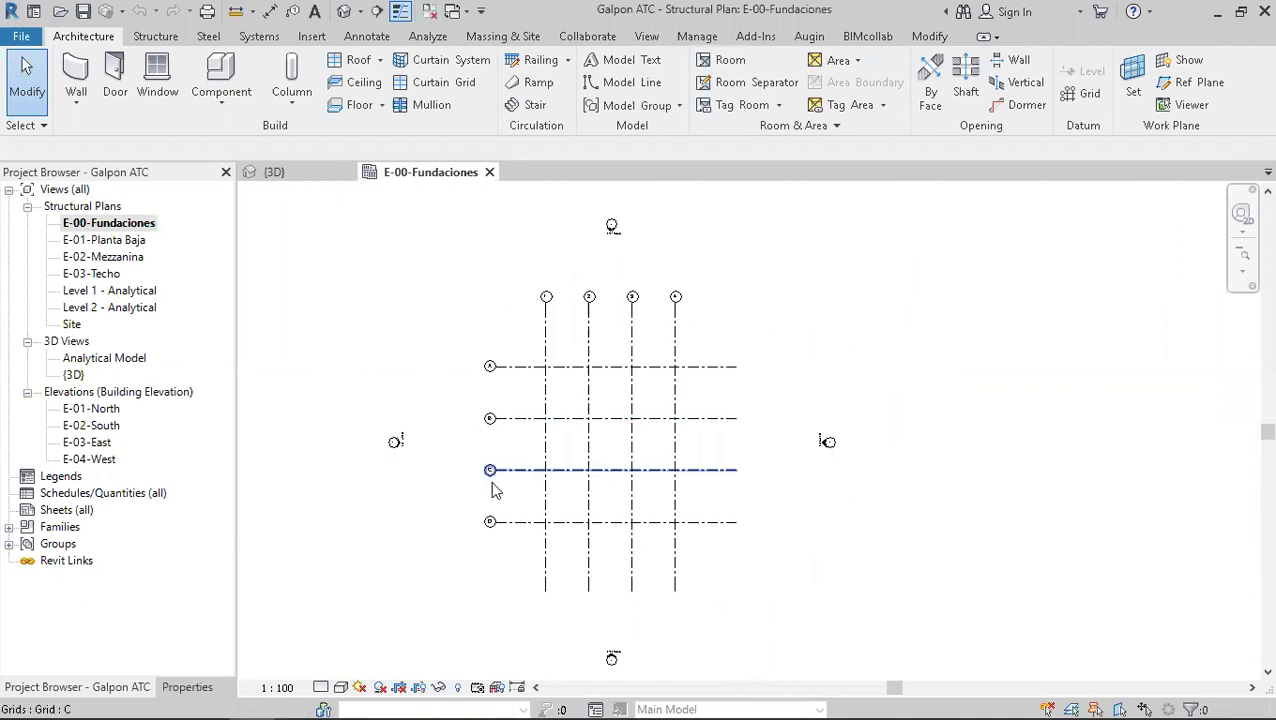
pyautogui.moveTo(493, 519); pyautogui.dragTo(558, 478, button='middle')
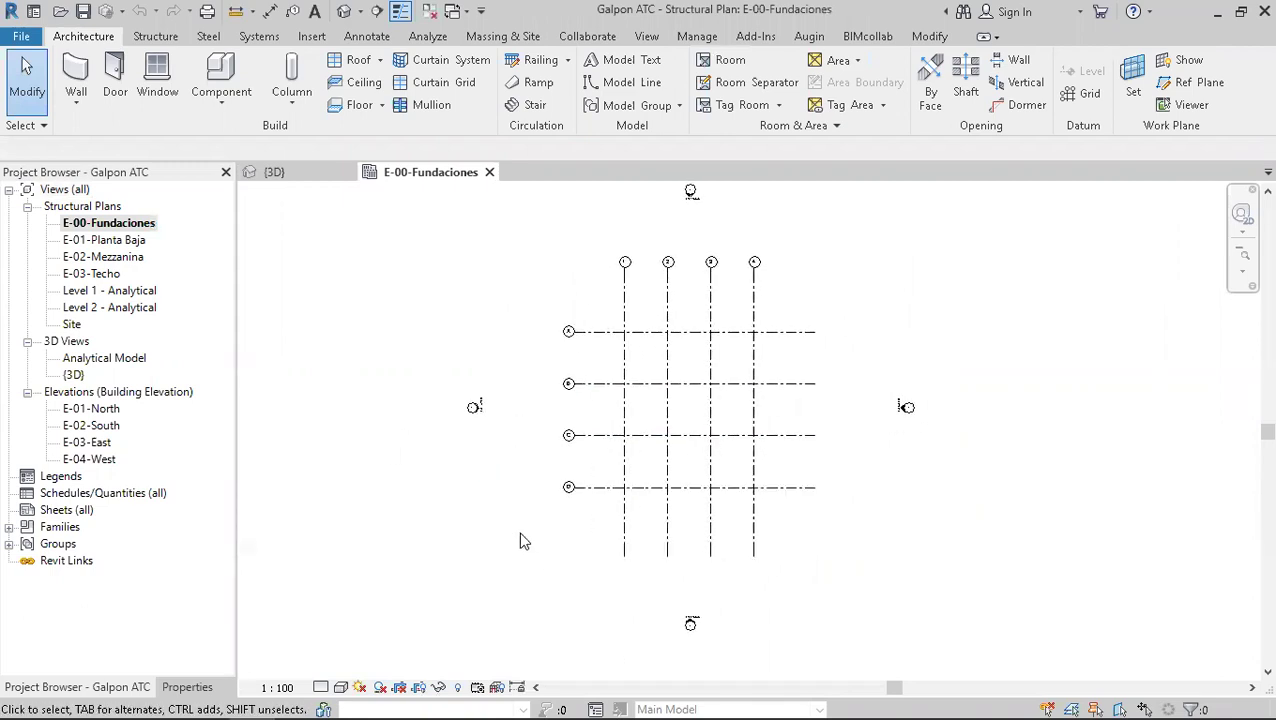
pyautogui.moveTo(491, 574); pyautogui.dragTo(458, 573, button='middle')
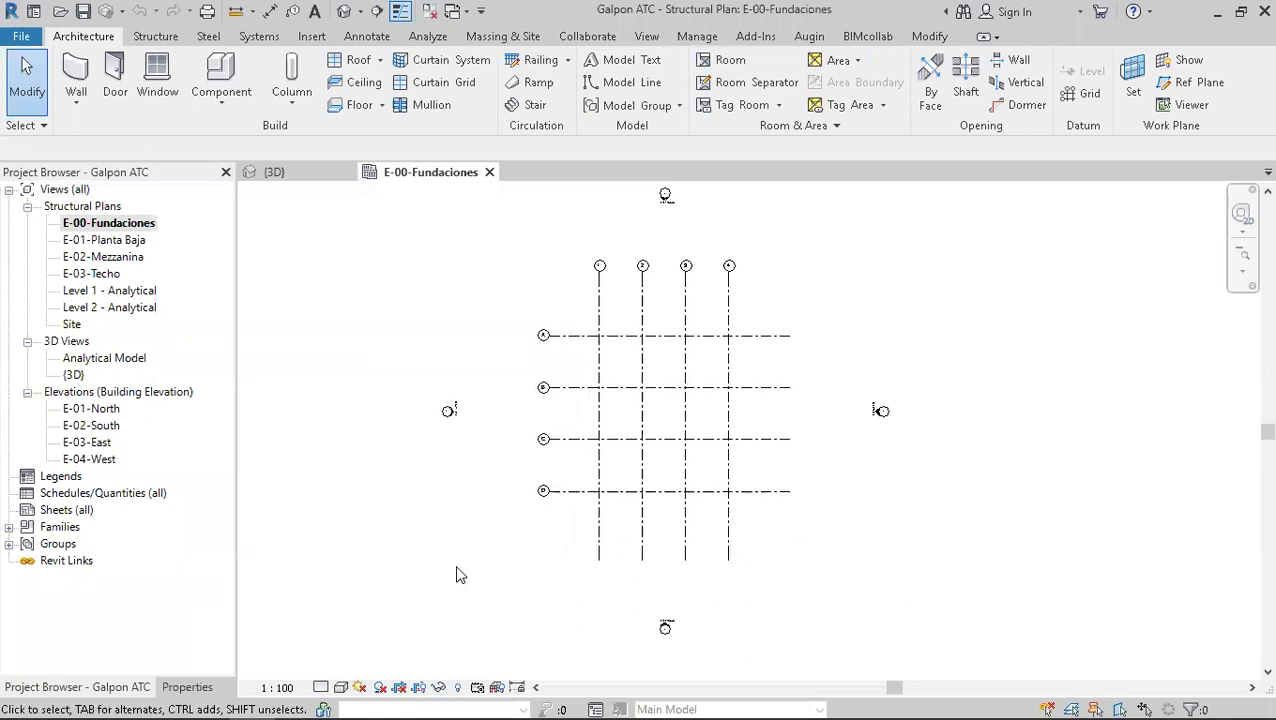
pyautogui.scroll(4, 641, 336)
pyautogui.scroll(1, 630, 350)
pyautogui.moveTo(624, 370); pyautogui.dragTo(678, 359, button='middle')
pyautogui.scroll(-4, 703, 351)
pyautogui.scroll(4, 674, 368)
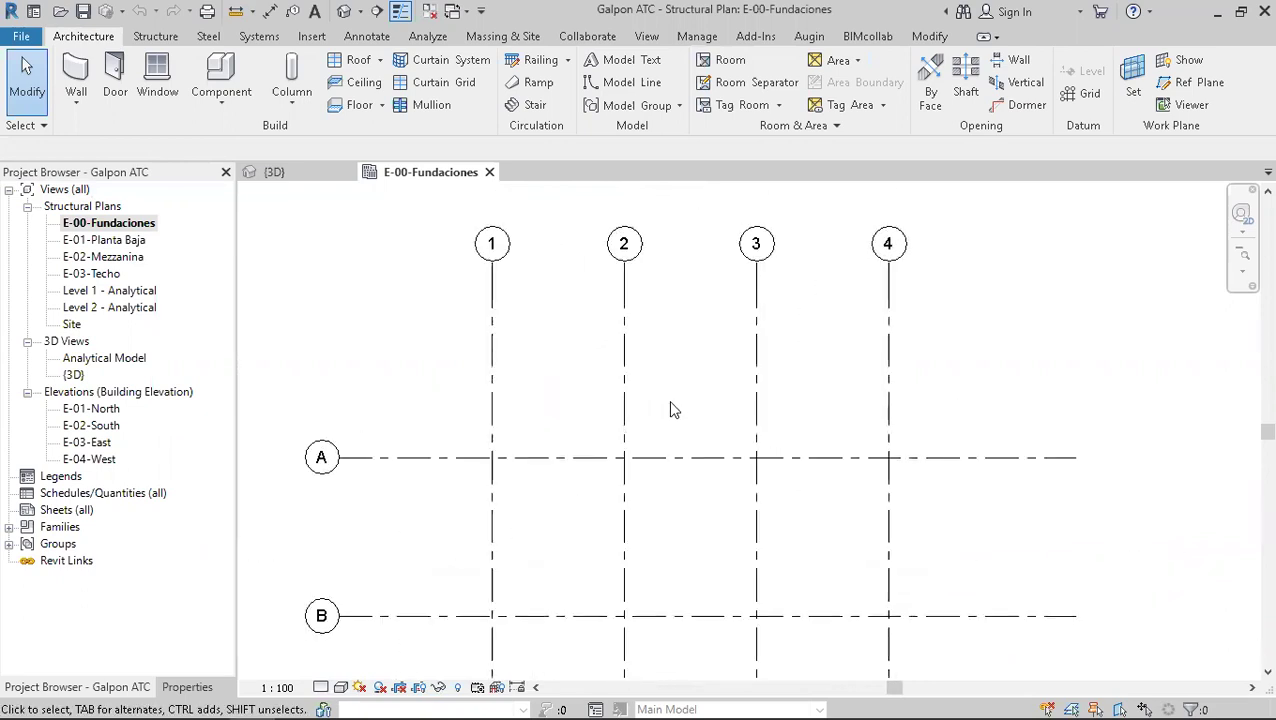
# - Check the spacing between grids 1 and 2 using their temporary dimension
pyautogui.click(625, 328)
pyautogui.moveTo(683, 367); pyautogui.dragTo(657, 392, button='middle')
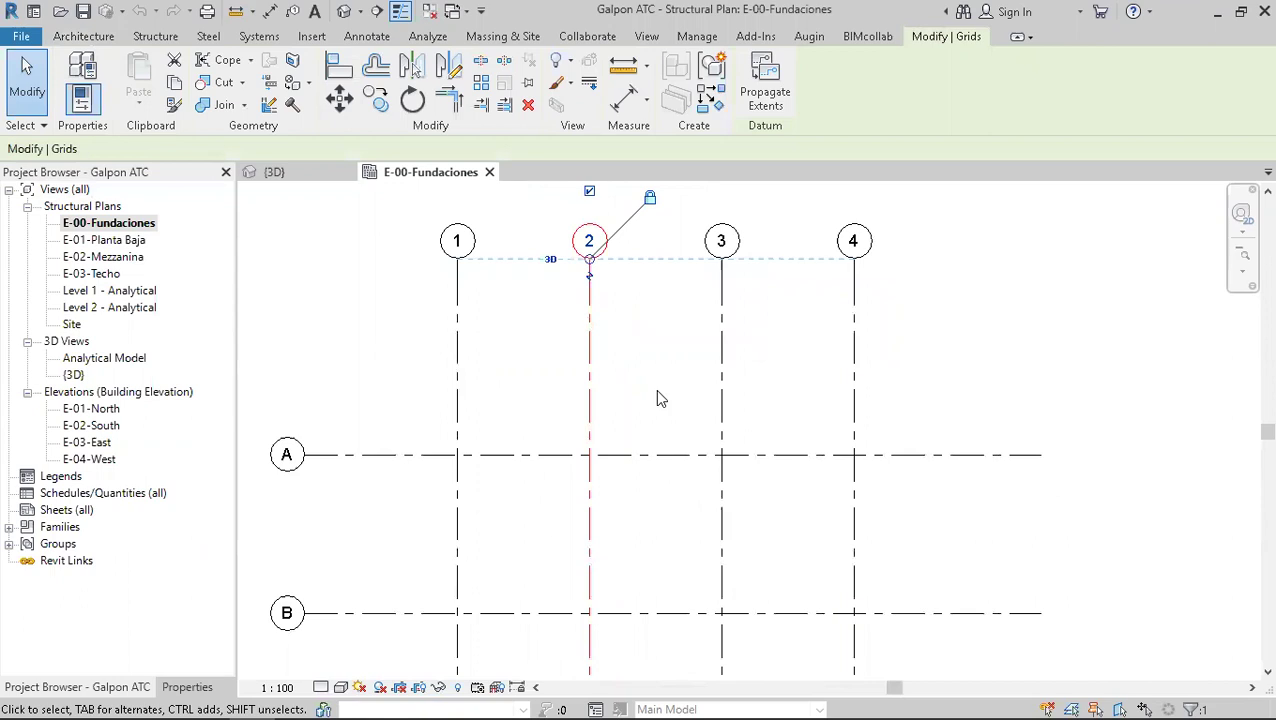
pyautogui.click(459, 358)
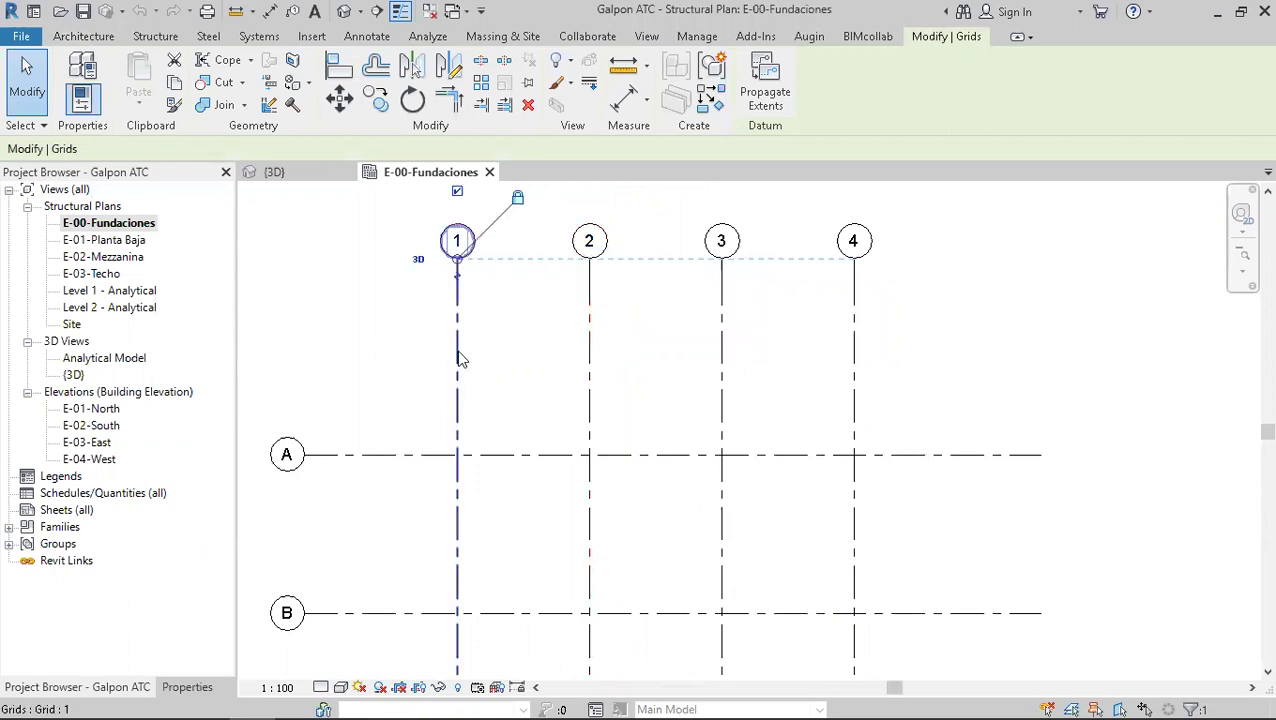
pyautogui.scroll(-2, 521, 393)
pyautogui.moveTo(547, 419); pyautogui.dragTo(579, 194, button='middle')
pyautogui.moveTo(590, 445); pyautogui.dragTo(590, 330, button='middle')
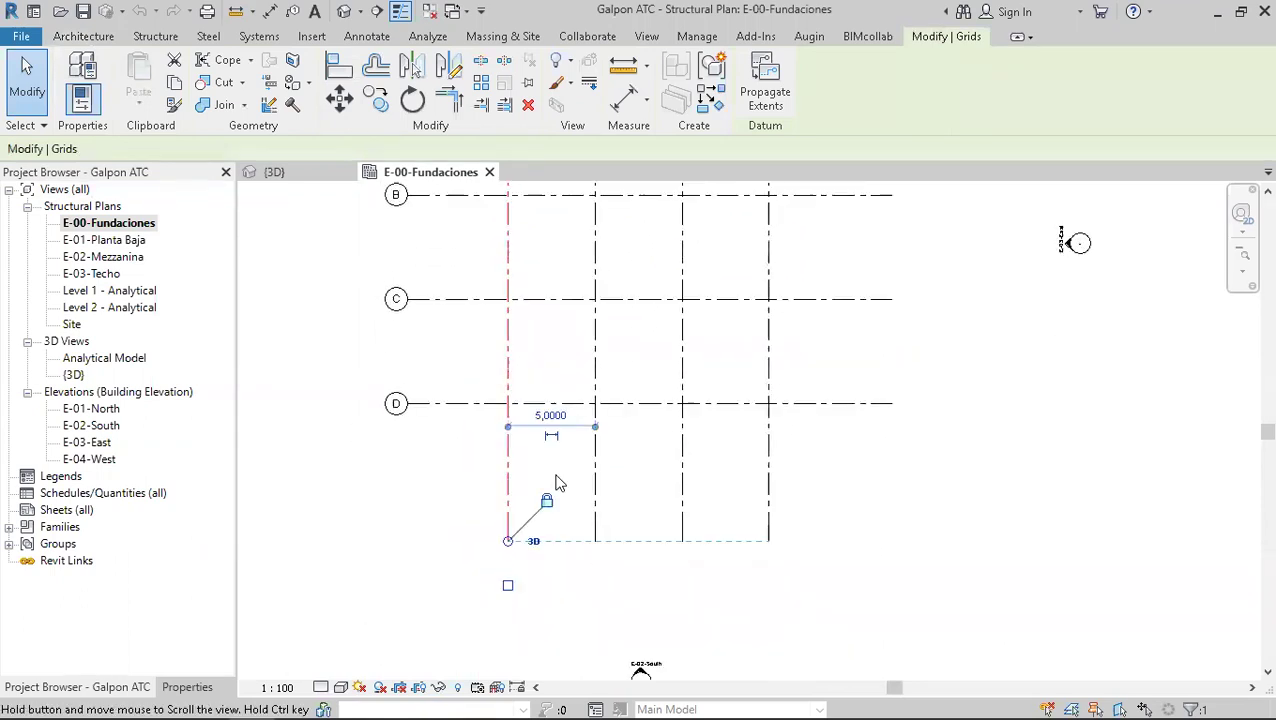
pyautogui.scroll(1, 561, 427)
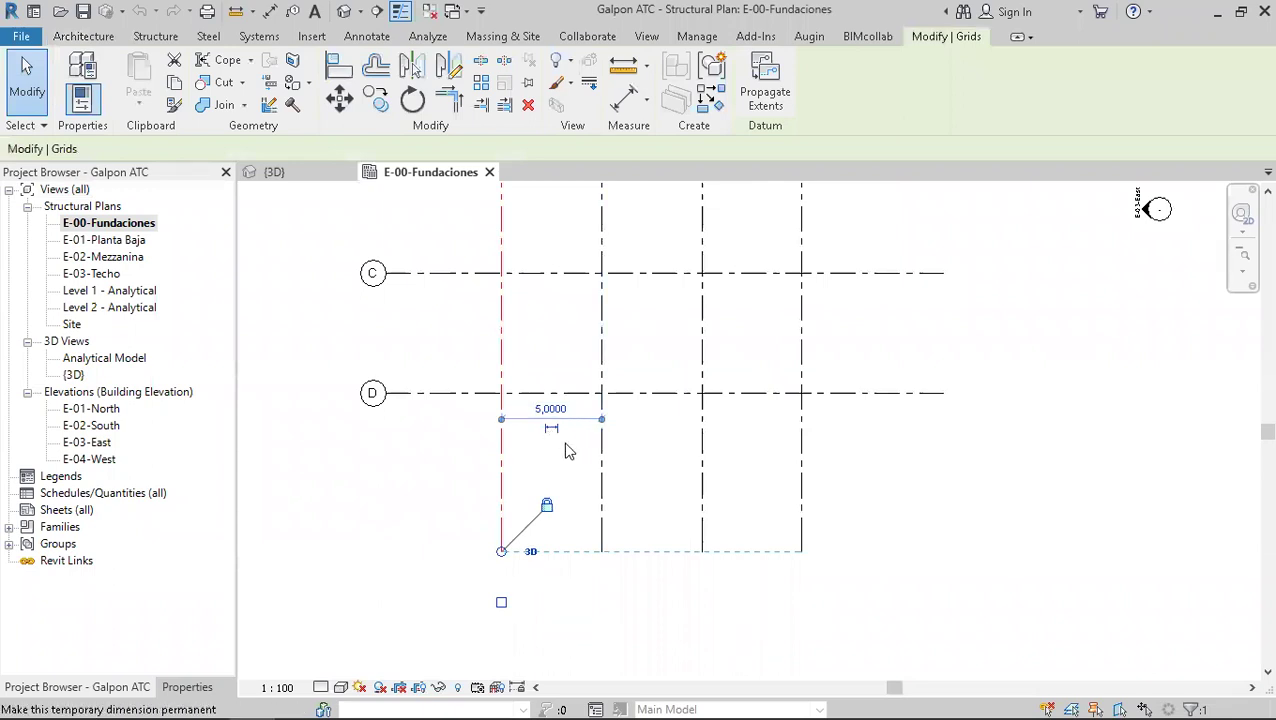
# - Check the spacing between the horizontal grids B, C and D using their temporary dimensions
pyautogui.click(463, 397)
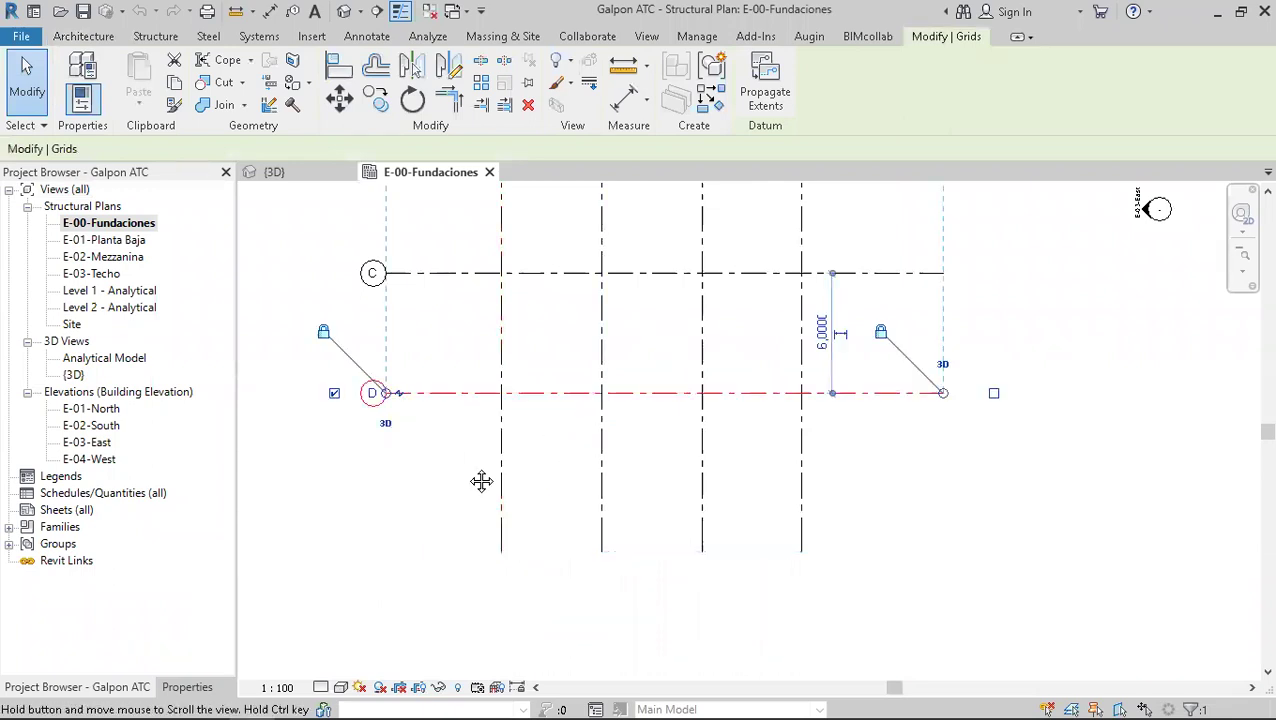
pyautogui.moveTo(478, 478); pyautogui.dragTo(469, 525, button='middle')
pyautogui.moveTo(625, 187); pyautogui.dragTo(643, 459, button='middle')
pyautogui.moveTo(726, 556); pyautogui.dragTo(691, 415, button='middle')
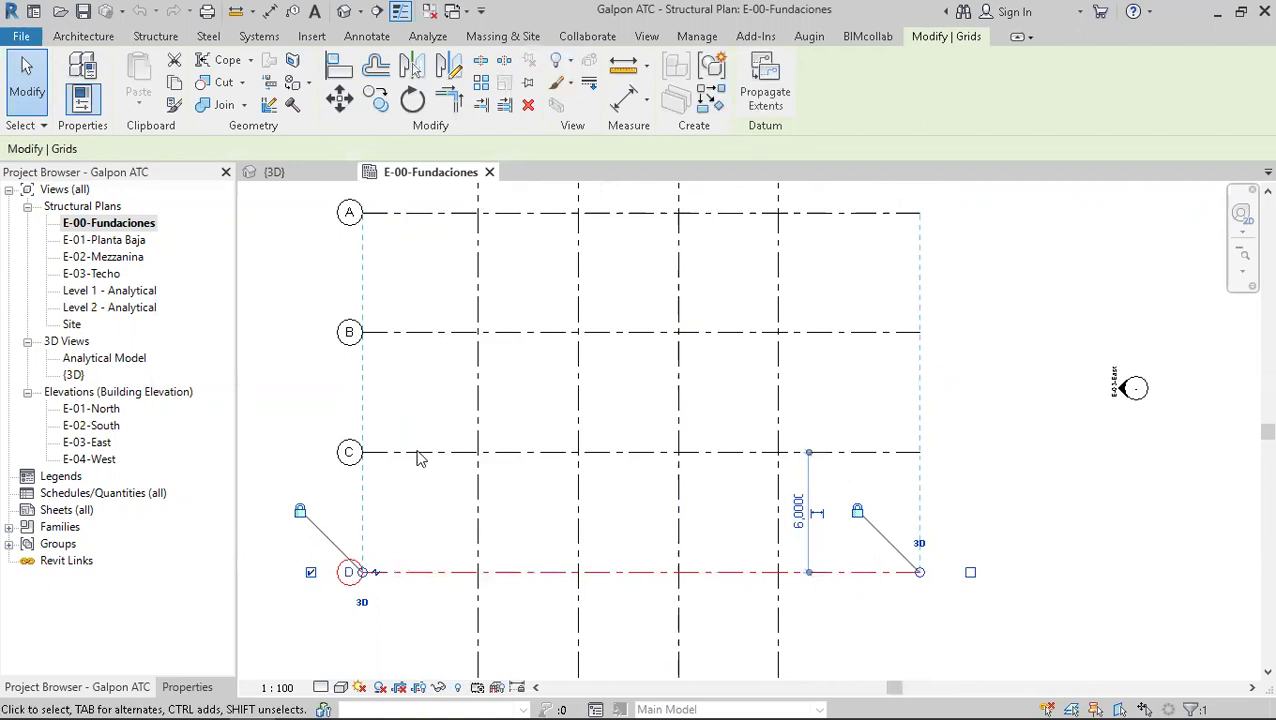
pyautogui.click(463, 496)
pyautogui.click(828, 455)
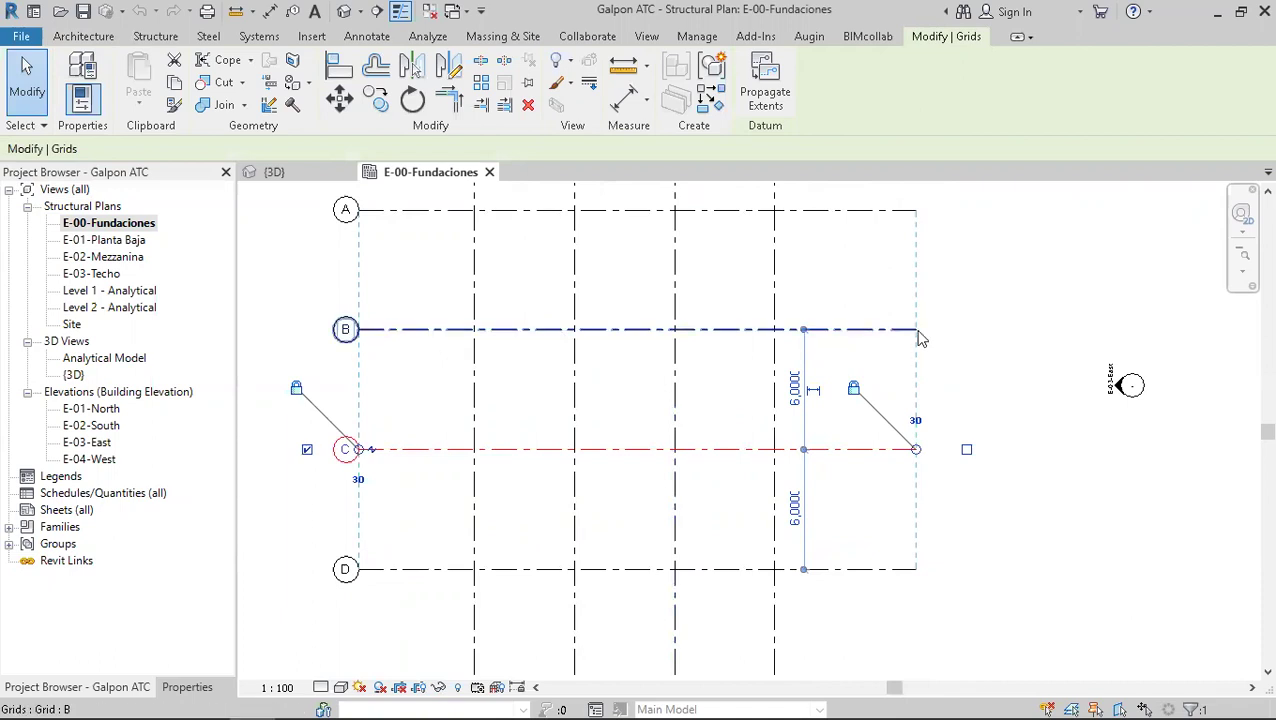
pyautogui.scroll(-2, 798, 330)
pyautogui.moveTo(798, 357); pyautogui.dragTo(785, 447, button='middle')
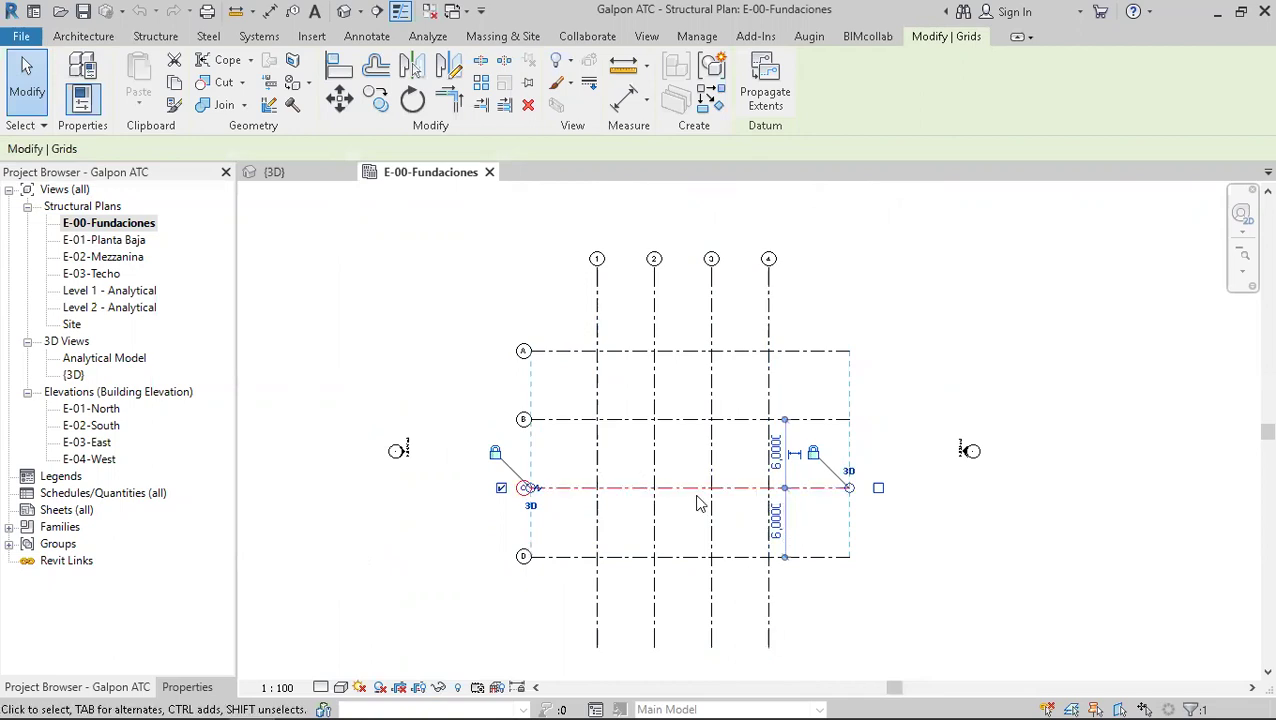
pyautogui.scroll(3, 768, 500)
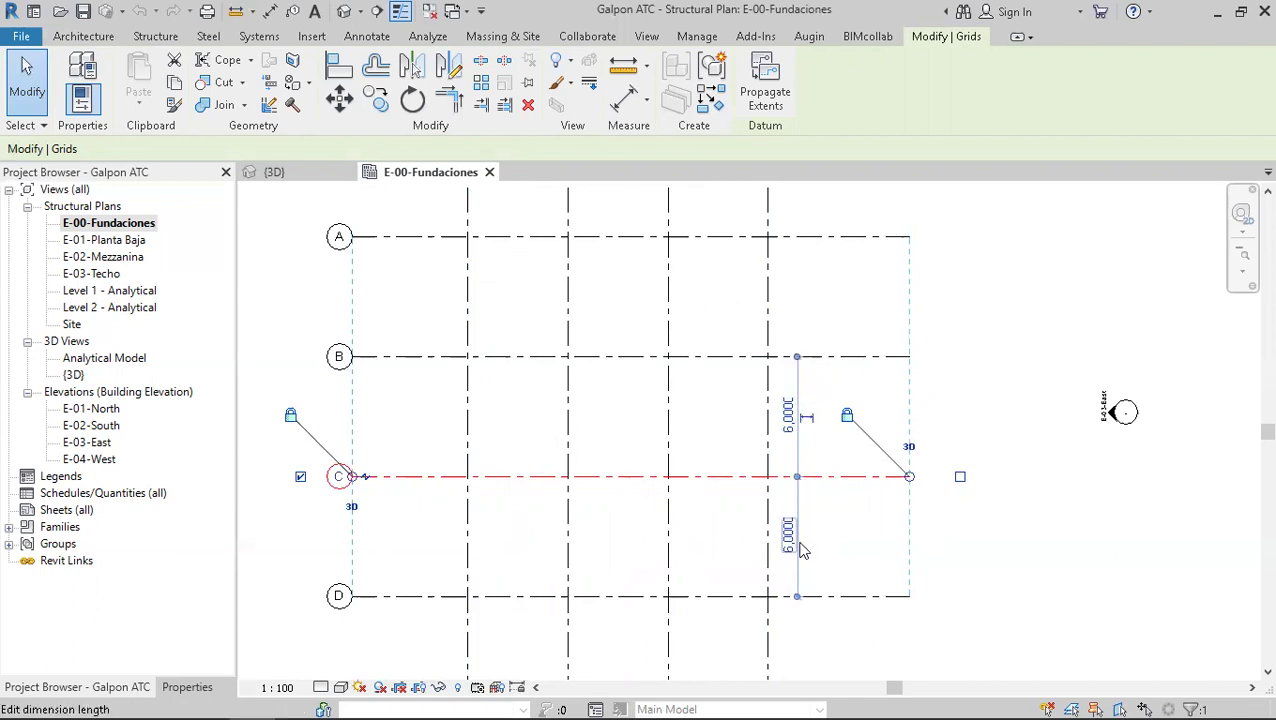
pyautogui.press('Escape')
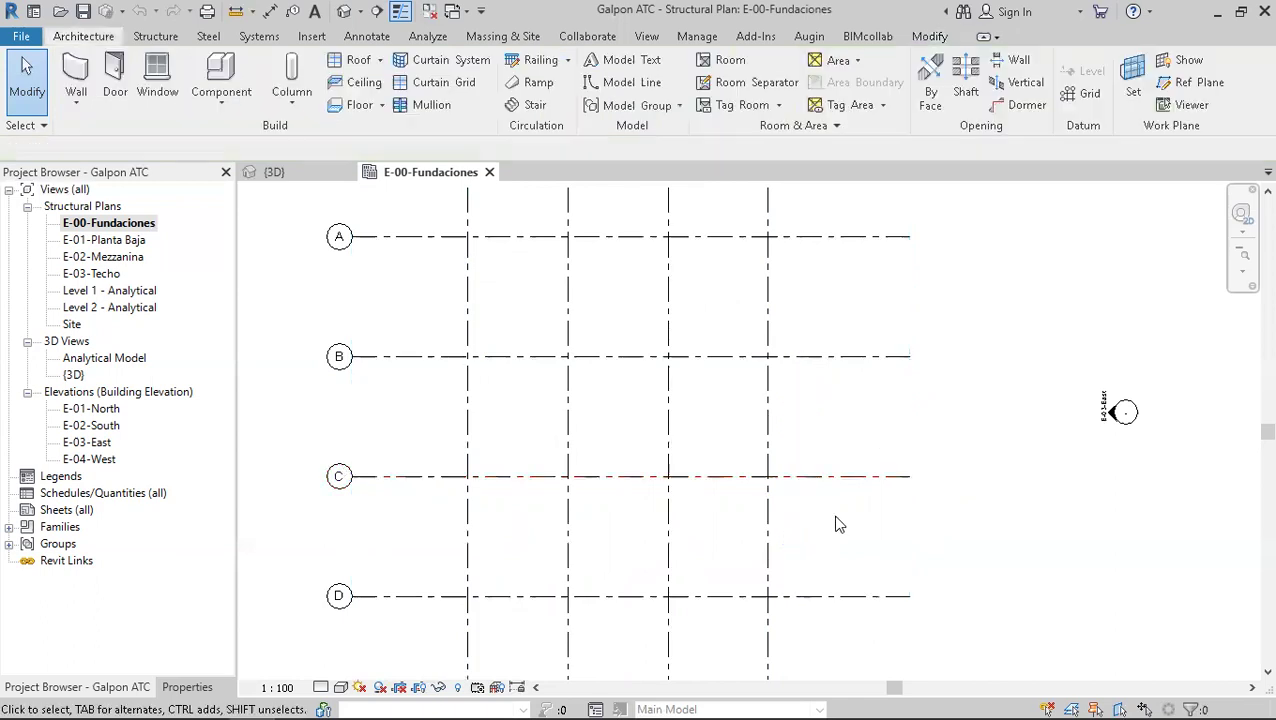
# - Make the temporary dimension between grids C and D permanent and move it next to the grid bubbles
pyautogui.click(828, 598)
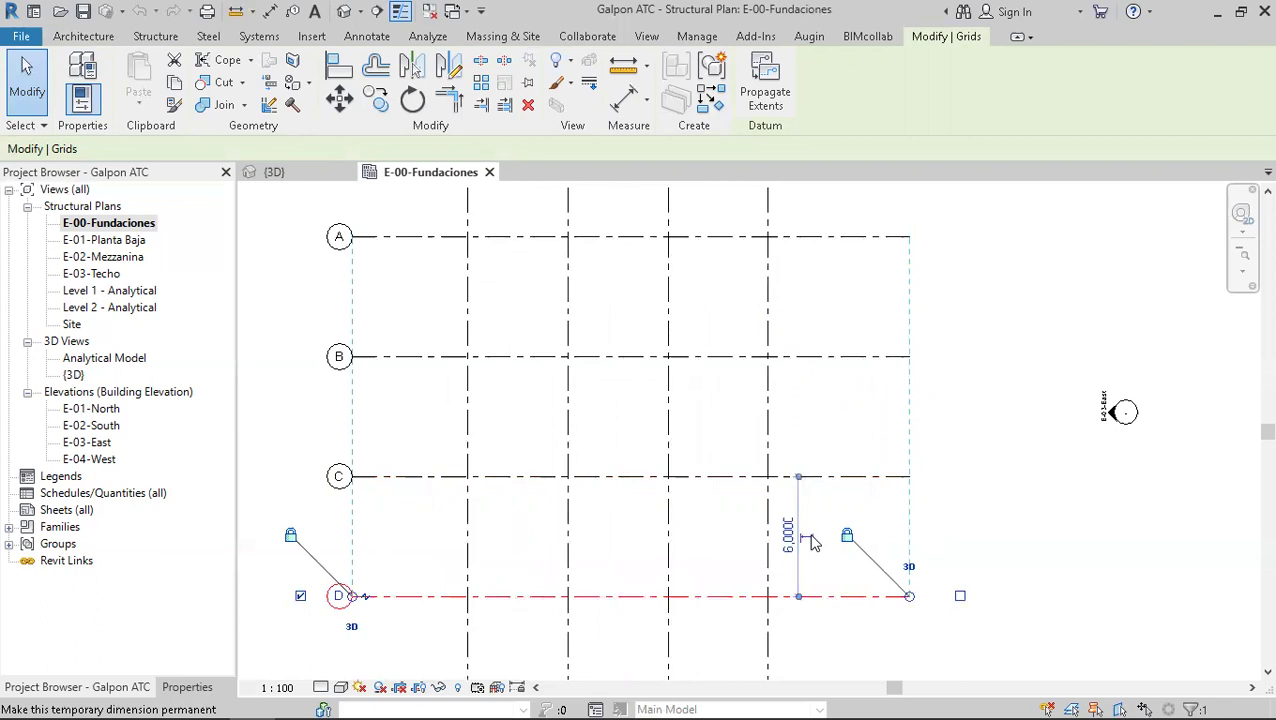
pyautogui.scroll(1, 811, 545)
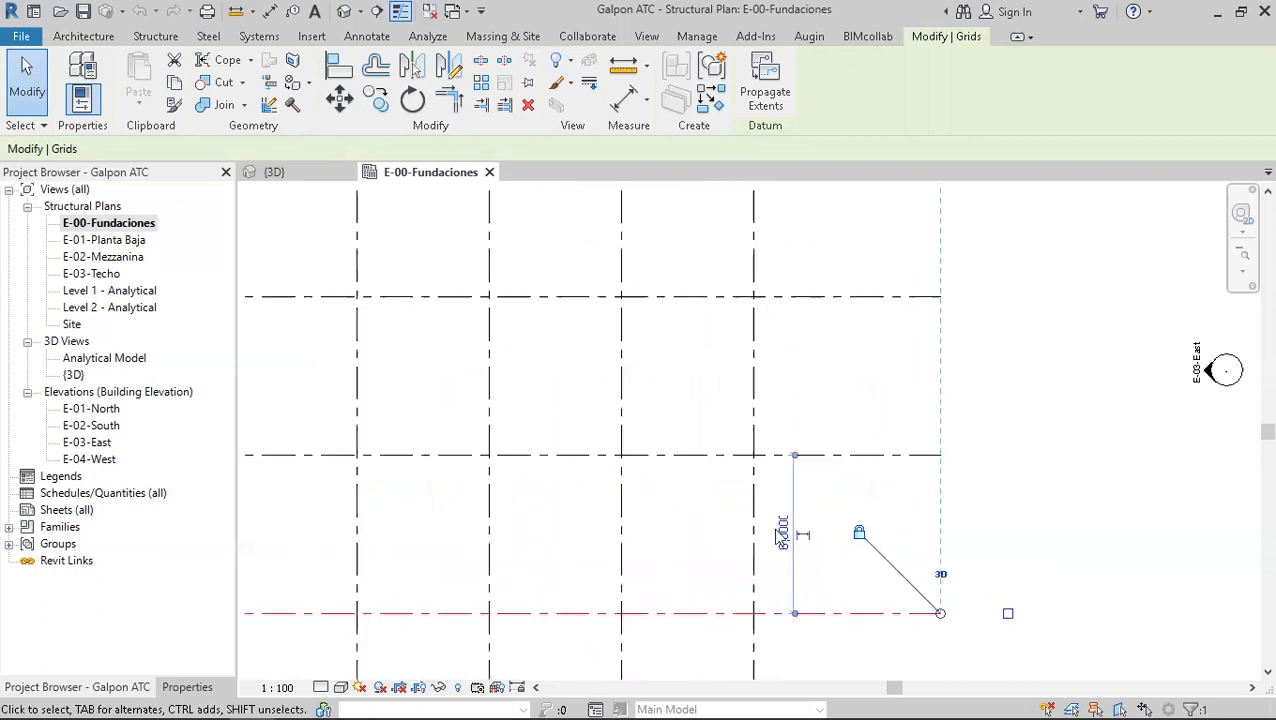
pyautogui.click(803, 535)
pyautogui.scroll(-1, 820, 560)
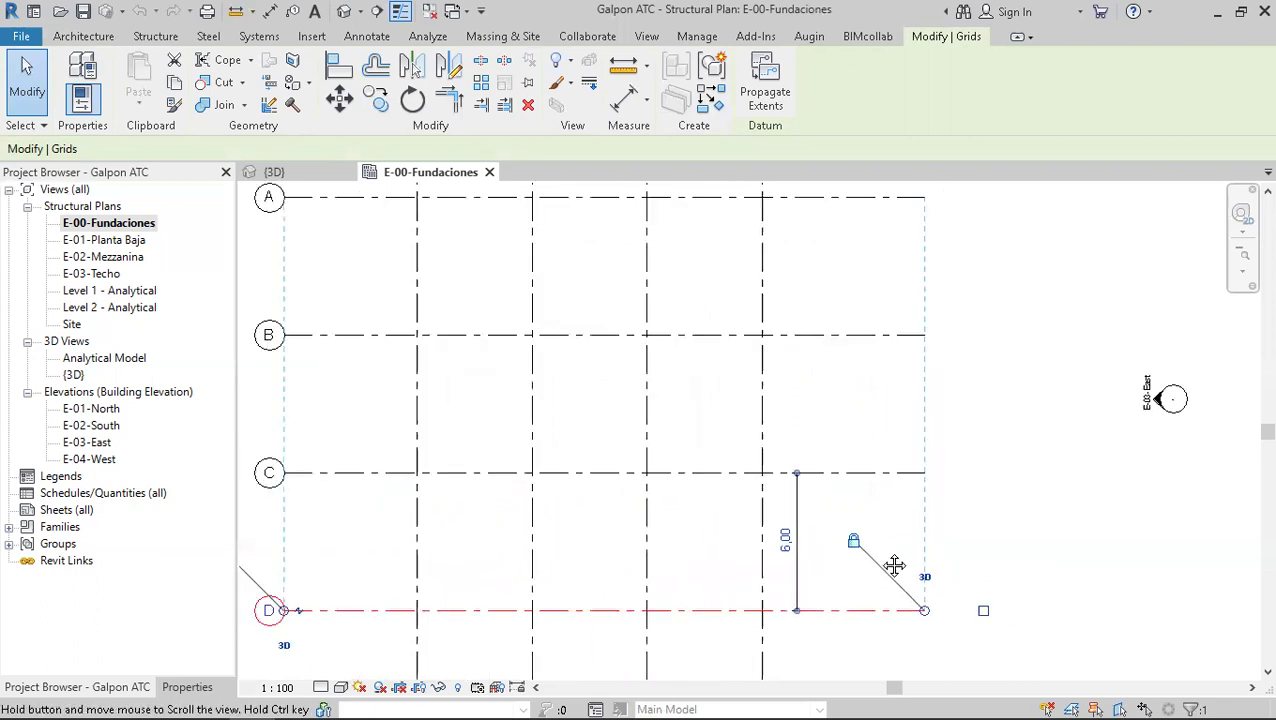
pyautogui.moveTo(803, 511); pyautogui.dragTo(863, 513, button='middle')
pyautogui.click(856, 513)
pyautogui.moveTo(856, 513); pyautogui.dragTo(389, 497)
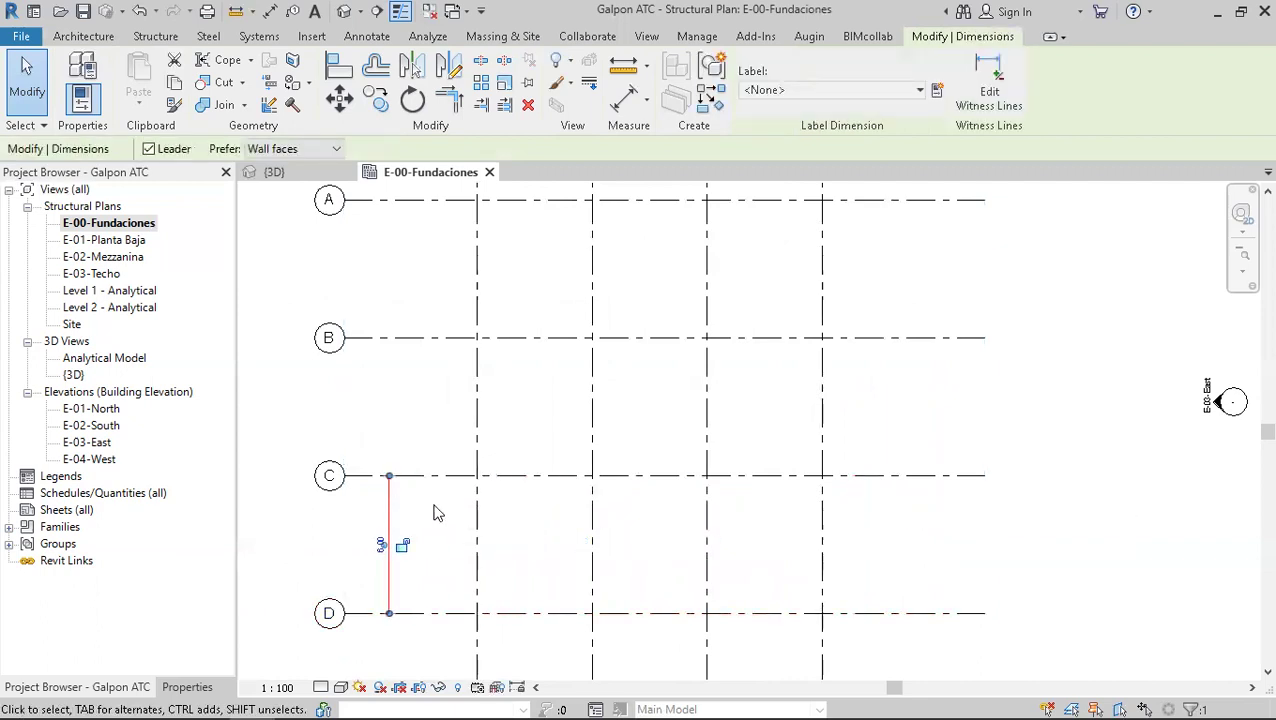
pyautogui.press('Escape')
# - Edit the witness lines of the C–D dimension to extend it to grids B and A
pyautogui.moveTo(433, 513); pyautogui.dragTo(484, 464, button='middle')
pyautogui.scroll(1, 487, 445)
pyautogui.click(437, 421)
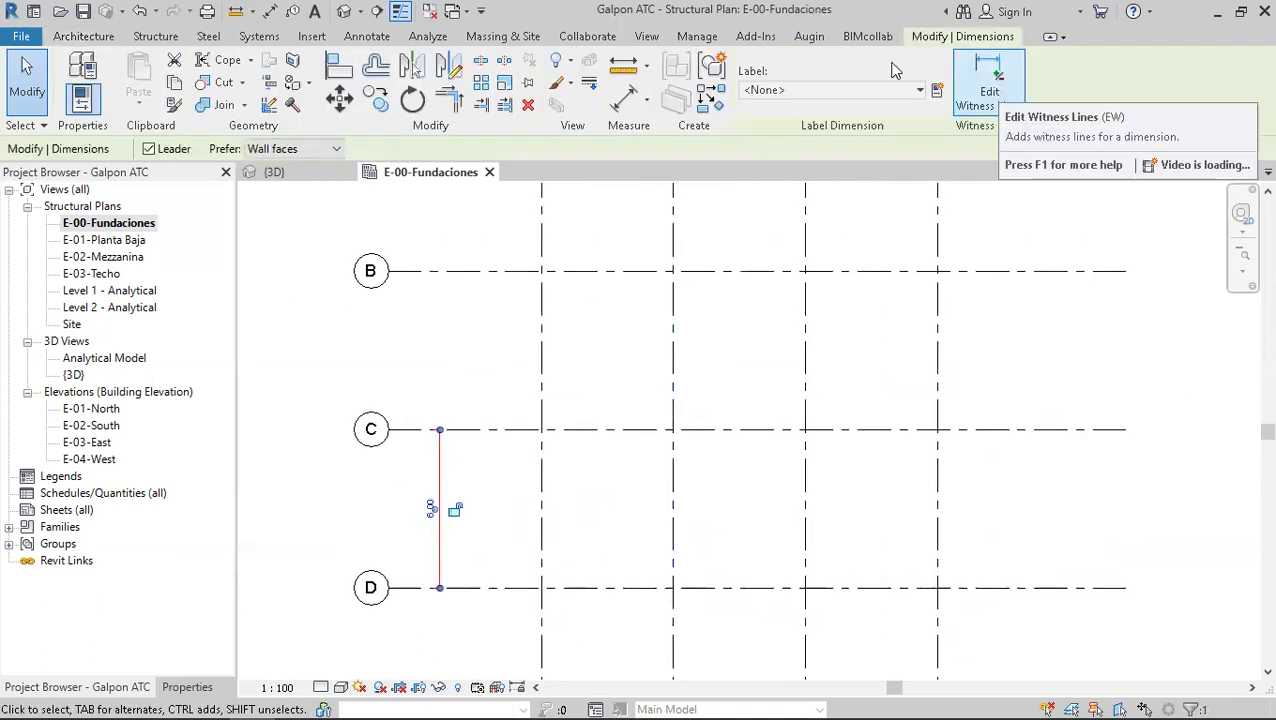
pyautogui.click(977, 119)
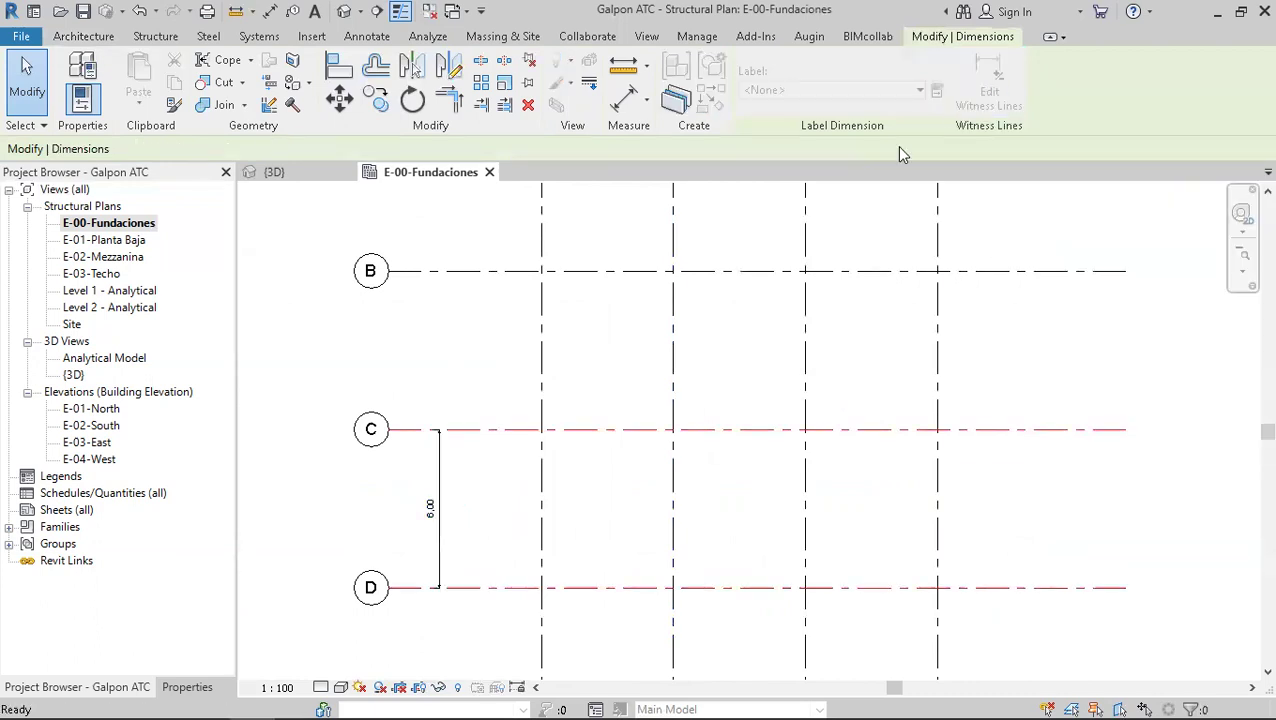
pyautogui.click(469, 274)
pyautogui.moveTo(516, 228); pyautogui.dragTo(490, 398, button='middle')
pyautogui.click(466, 285)
pyautogui.scroll(-2, 466, 288)
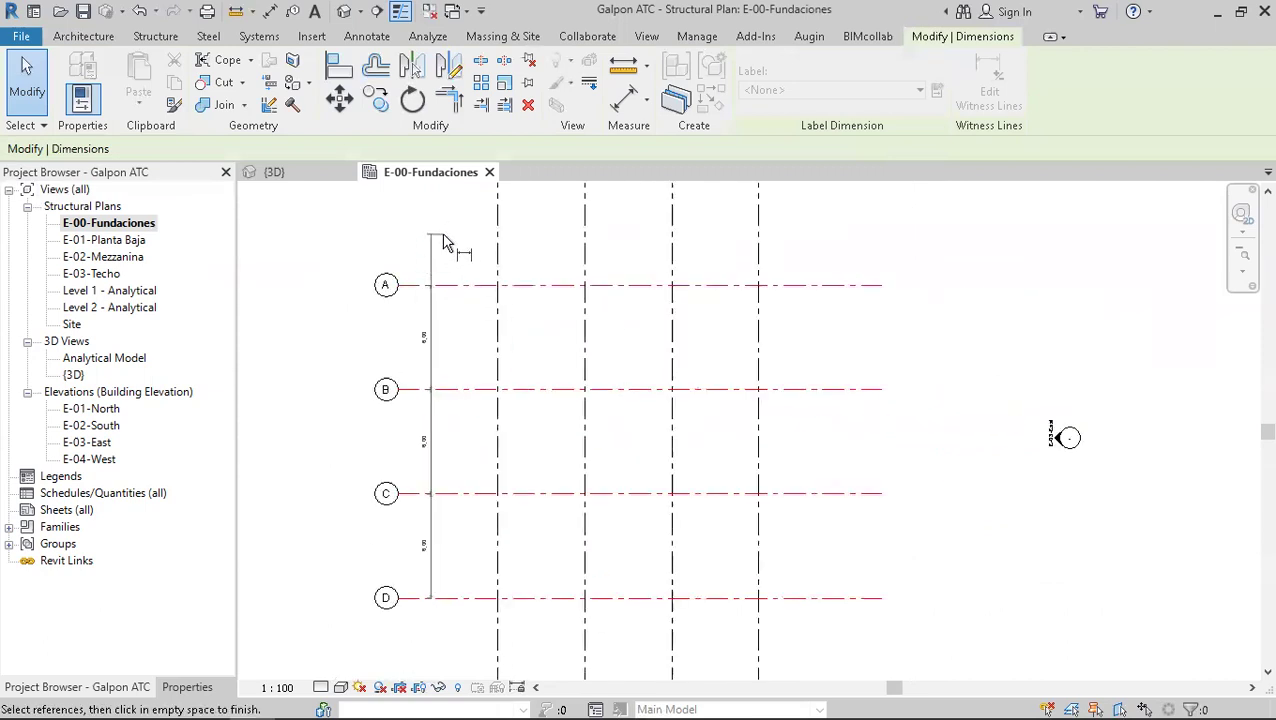
pyautogui.click(446, 243)
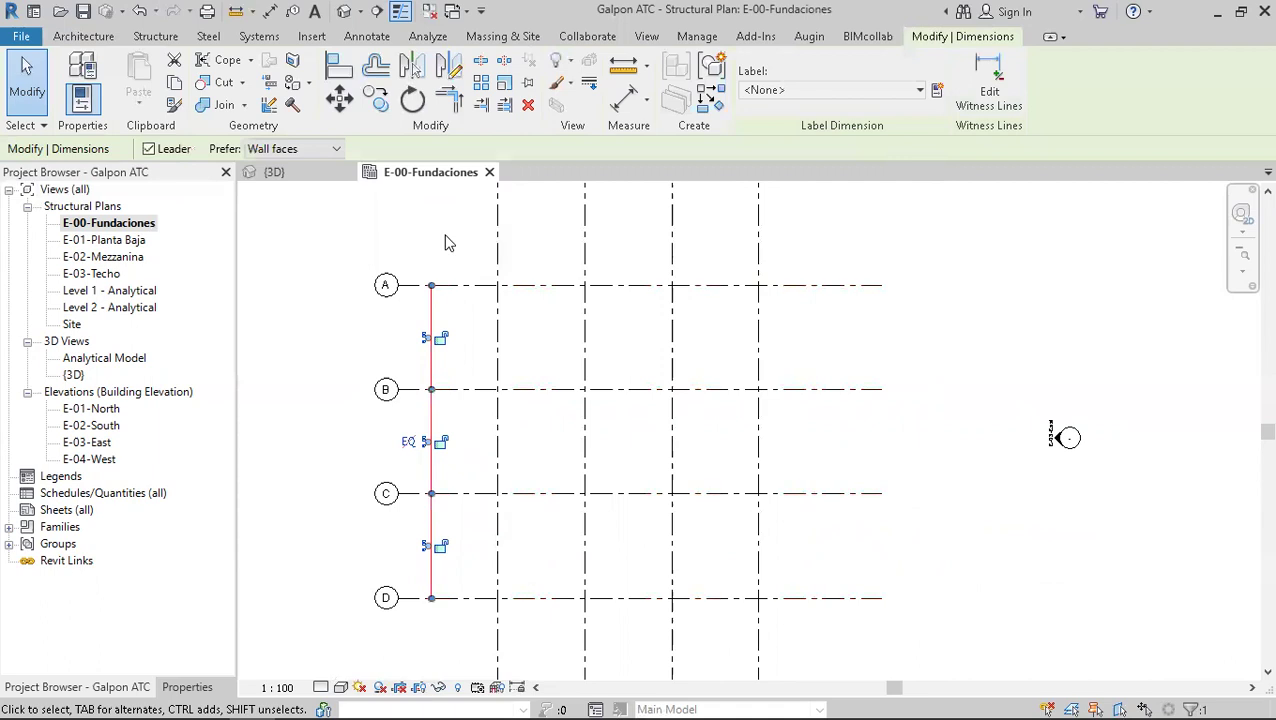
pyautogui.click(459, 470)
# - Make the temporary dimension between grids 1 and 2 permanent and move it above grid A
pyautogui.scroll(3, 457, 477)
pyautogui.moveTo(450, 596); pyautogui.dragTo(421, 453, button='middle')
pyautogui.scroll(-3, 447, 276)
pyautogui.moveTo(447, 276); pyautogui.dragTo(449, 370, button='middle')
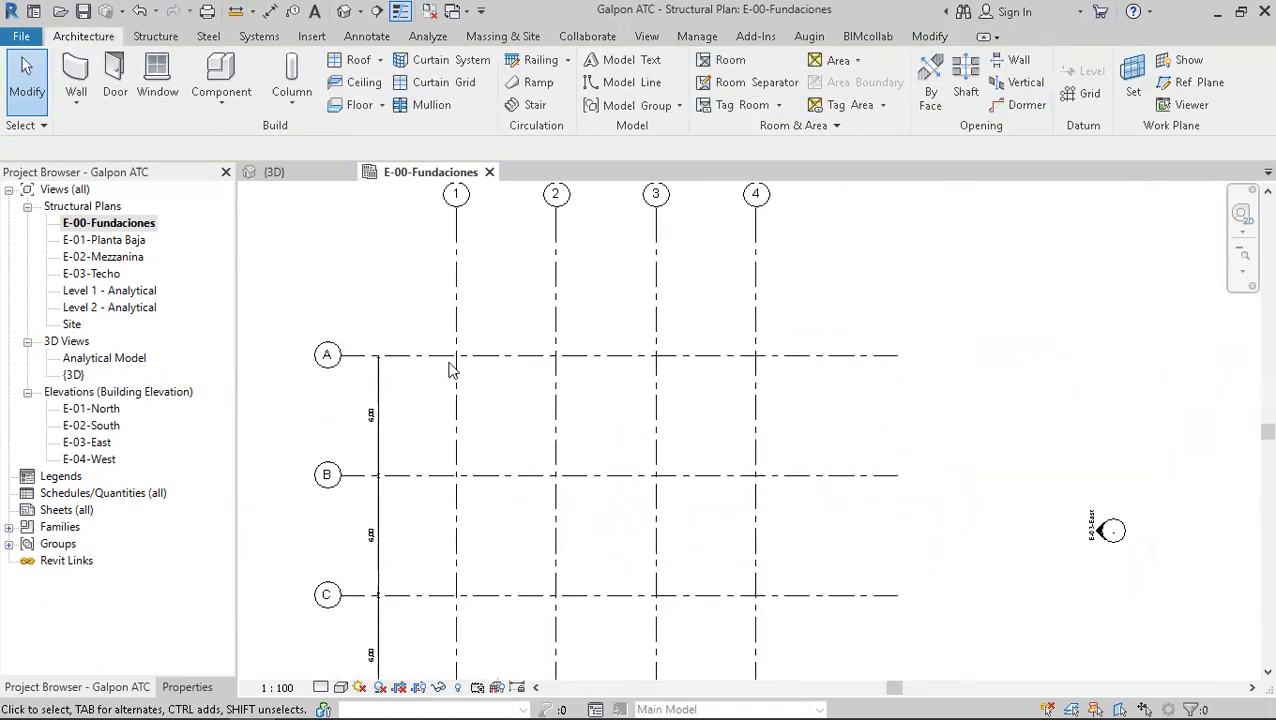
pyautogui.scroll(-1, 449, 370)
pyautogui.moveTo(461, 313); pyautogui.dragTo(454, 257, button='middle')
pyautogui.click(455, 288)
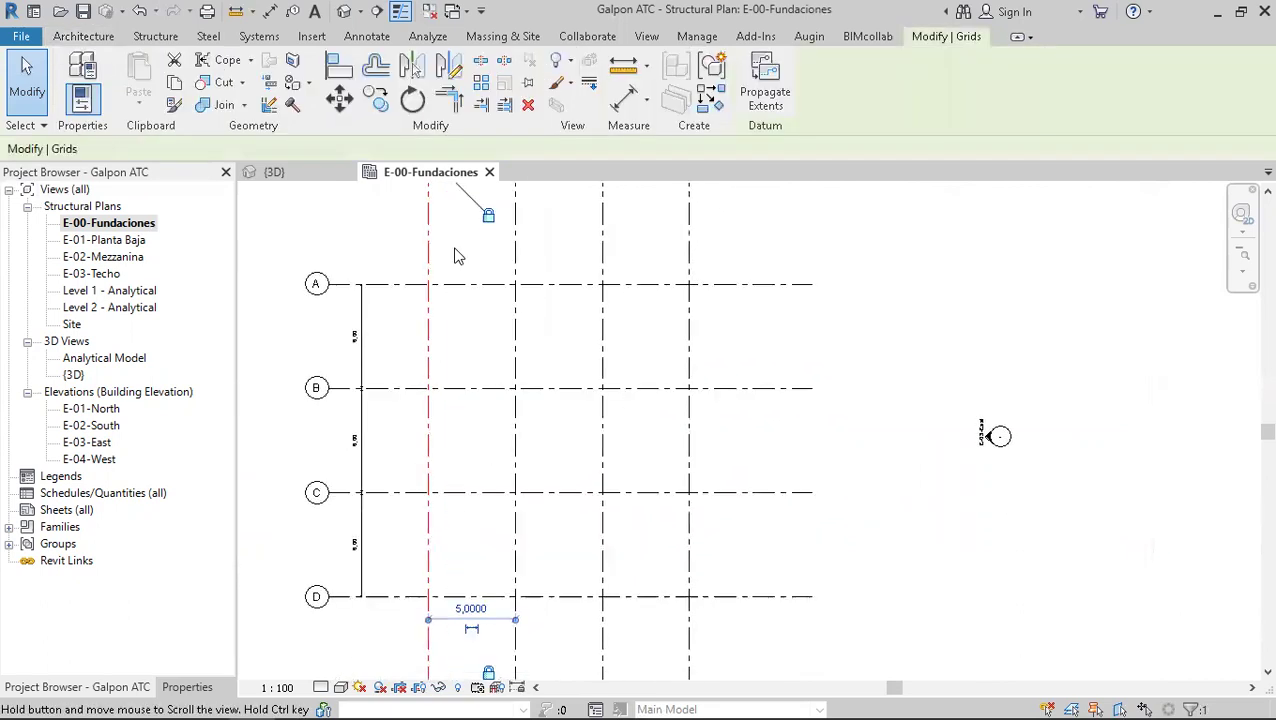
pyautogui.scroll(1, 490, 590)
pyautogui.moveTo(490, 590); pyautogui.dragTo(464, 521, button='middle')
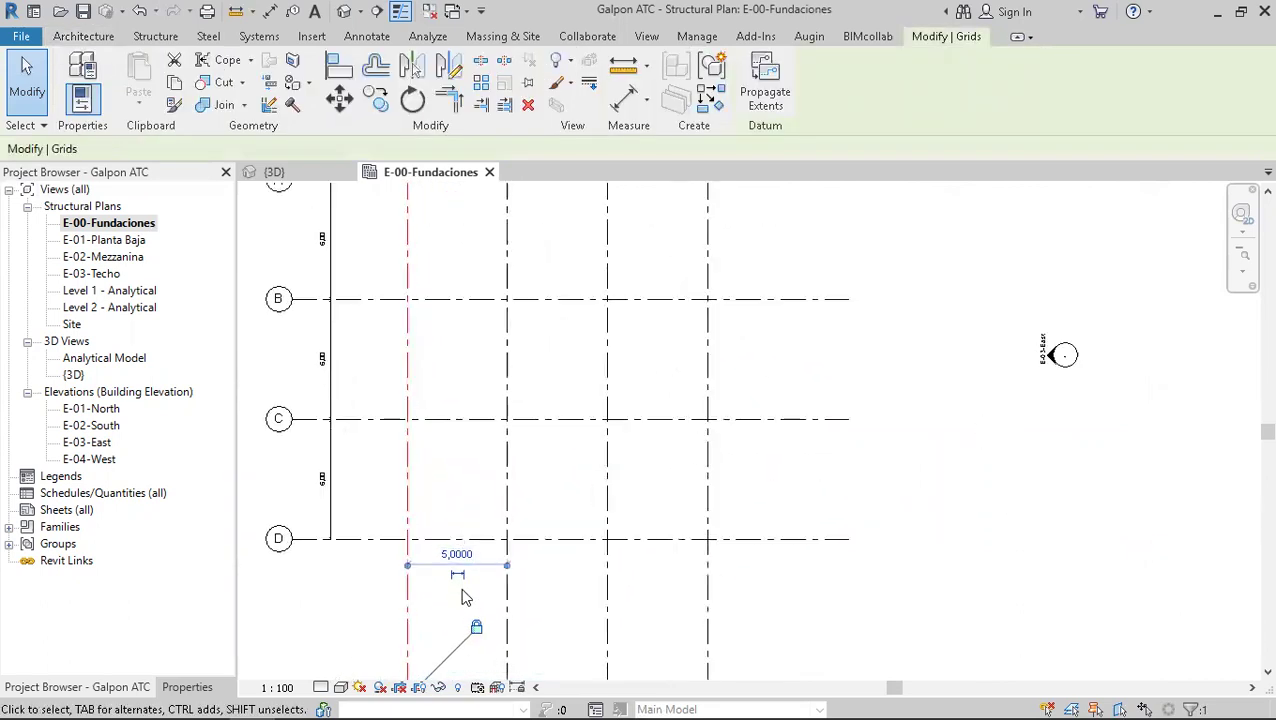
pyautogui.click(458, 578)
pyautogui.scroll(-2, 470, 586)
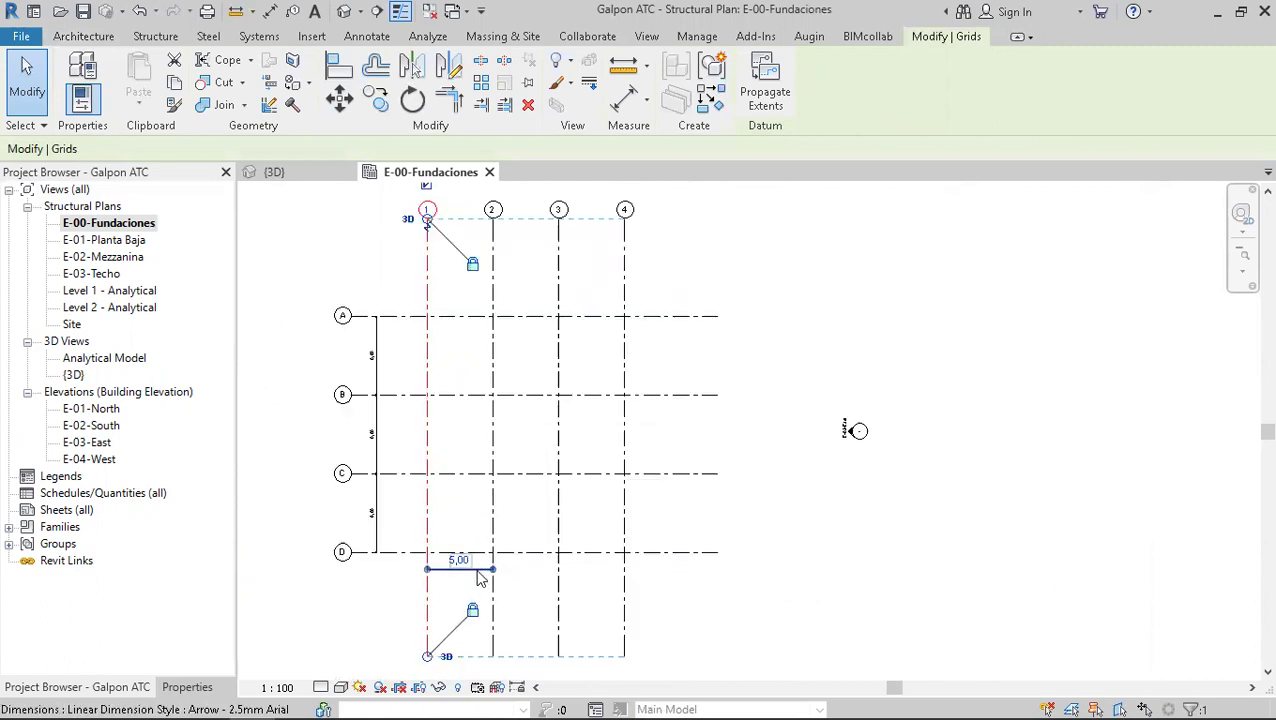
pyautogui.click(478, 572)
pyautogui.moveTo(478, 572); pyautogui.dragTo(463, 283)
pyautogui.scroll(3, 513, 285)
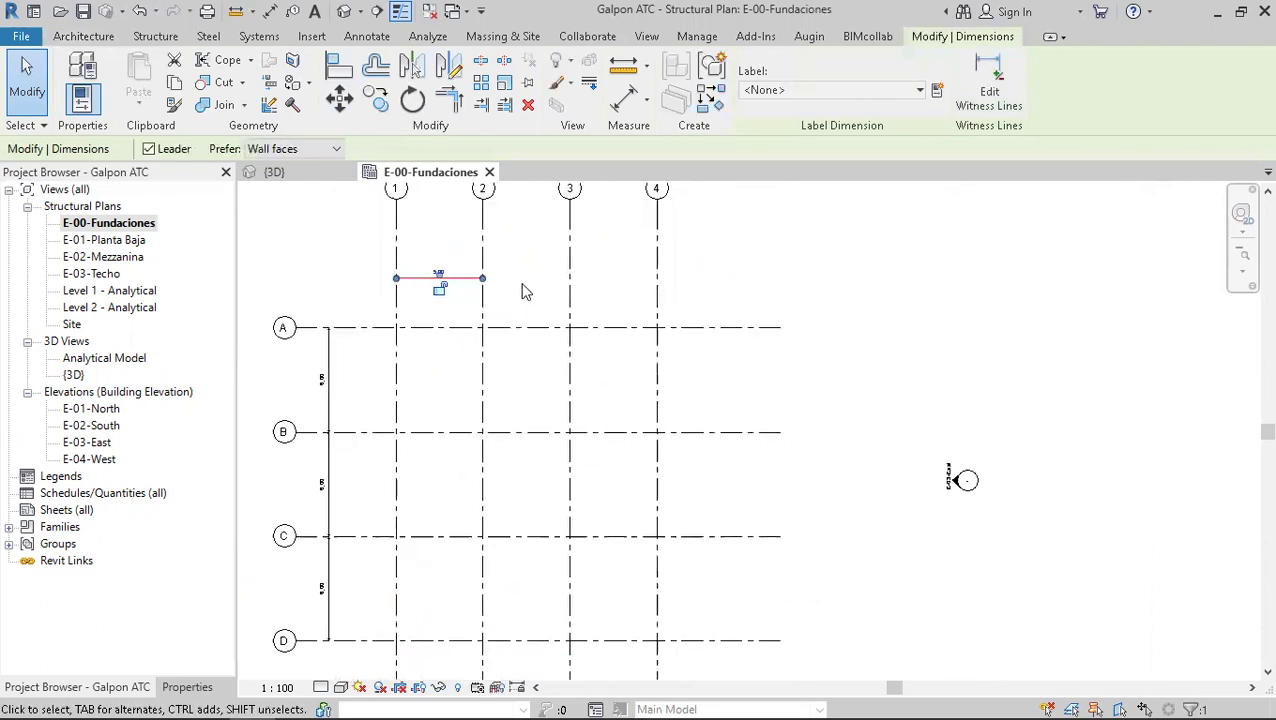
# - Edit the witness lines of the 1–2 dimension to extend it to grids 3 and 4
pyautogui.click(979, 92)
pyautogui.click(578, 288)
pyautogui.click(679, 289)
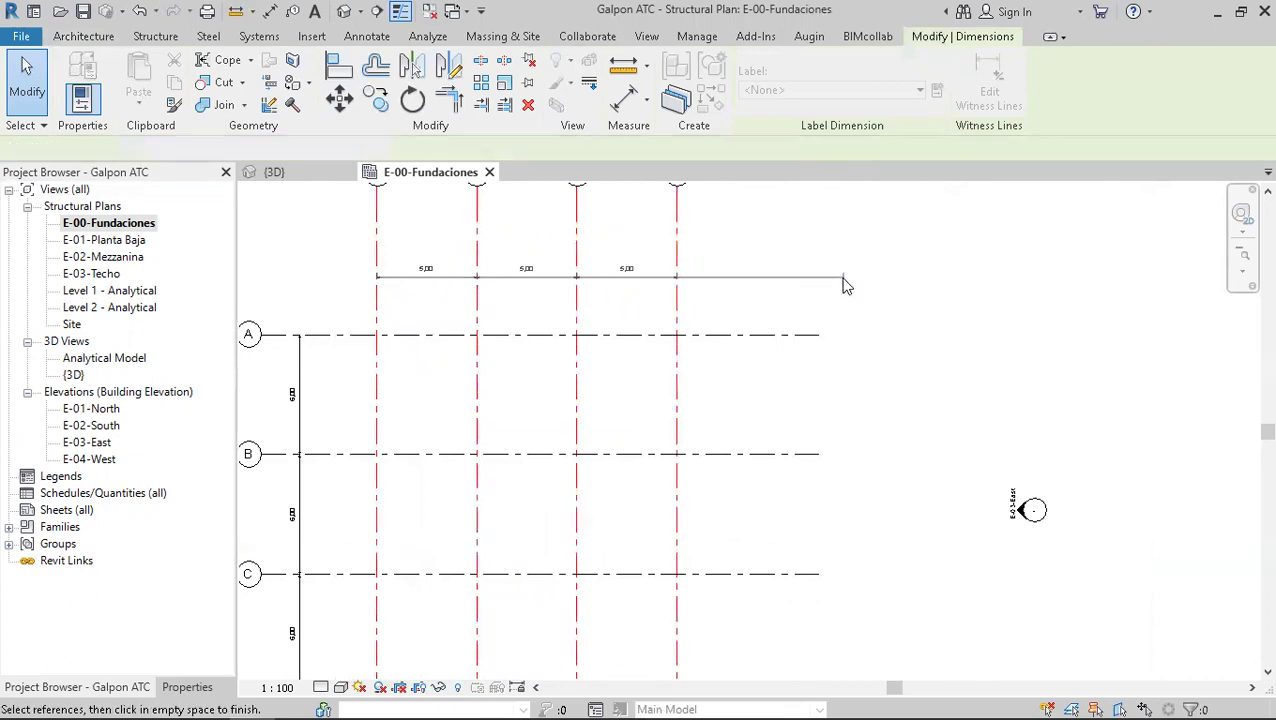
pyautogui.click(843, 282)
# - Shorten the upper ends of grids 1 to 4 and move their dimension string closer to grid A
pyautogui.moveTo(693, 233); pyautogui.dragTo(715, 367, button='middle')
pyautogui.click(700, 348)
pyautogui.moveTo(699, 327); pyautogui.dragTo(699, 370)
pyautogui.moveTo(583, 468); pyautogui.dragTo(581, 430)
pyautogui.click(771, 373)
# - Shorten the right ends of grids A to D and the lower ends of grids 1 to 4
pyautogui.moveTo(754, 398); pyautogui.dragTo(751, 340, button='middle')
pyautogui.moveTo(571, 373); pyautogui.dragTo(569, 233, button='middle')
pyautogui.scroll(-1, 562, 420)
pyautogui.click(745, 308)
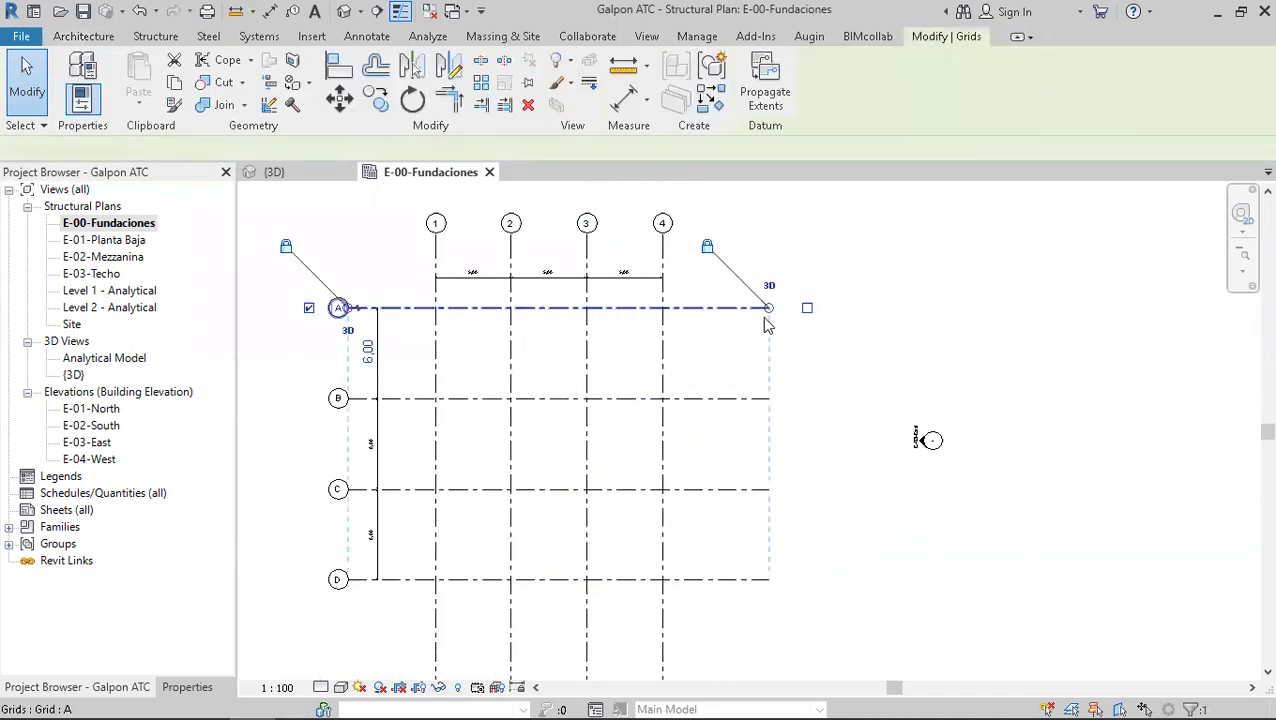
pyautogui.moveTo(768, 308); pyautogui.dragTo(728, 309)
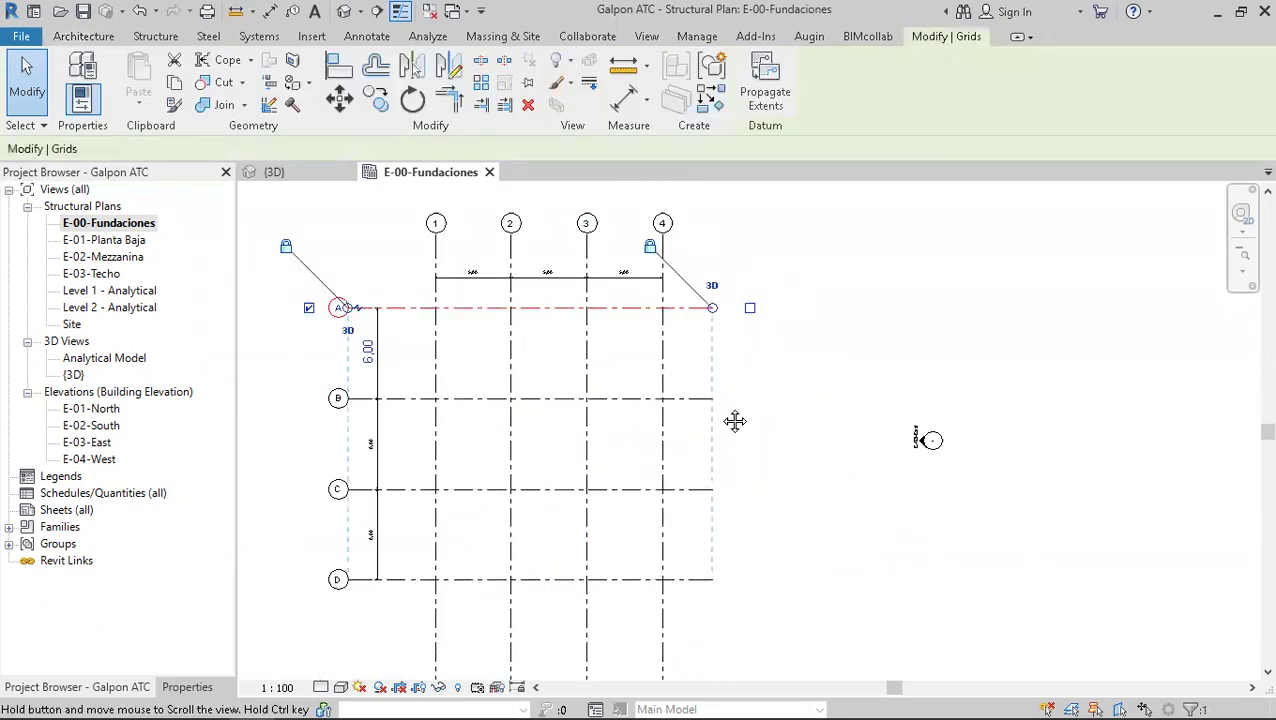
pyautogui.moveTo(735, 421); pyautogui.dragTo(728, 317, button='middle')
pyautogui.click(657, 582)
pyautogui.moveTo(655, 597); pyautogui.dragTo(656, 509)
pyautogui.click(712, 530)
pyautogui.scroll(-3, 715, 541)
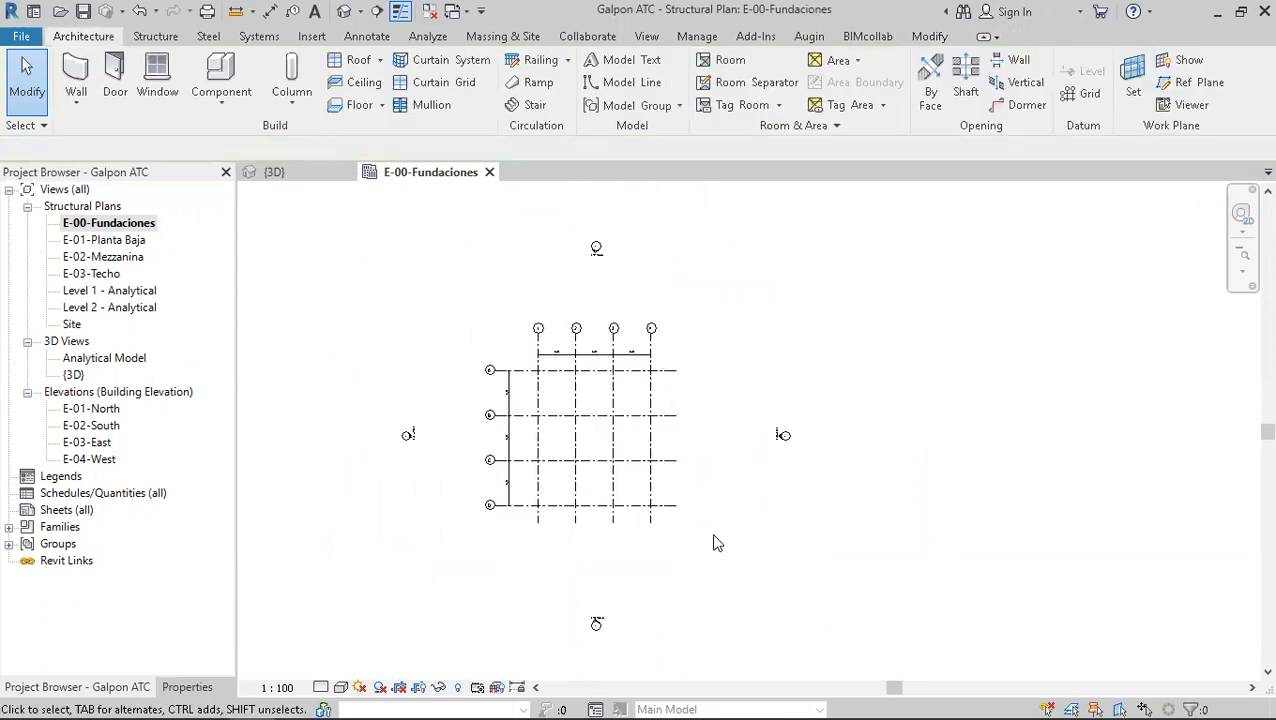
pyautogui.scroll(5, 575, 415)
pyautogui.moveTo(573, 411); pyautogui.dragTo(729, 402, button='middle')
pyautogui.scroll(-4, 729, 402)
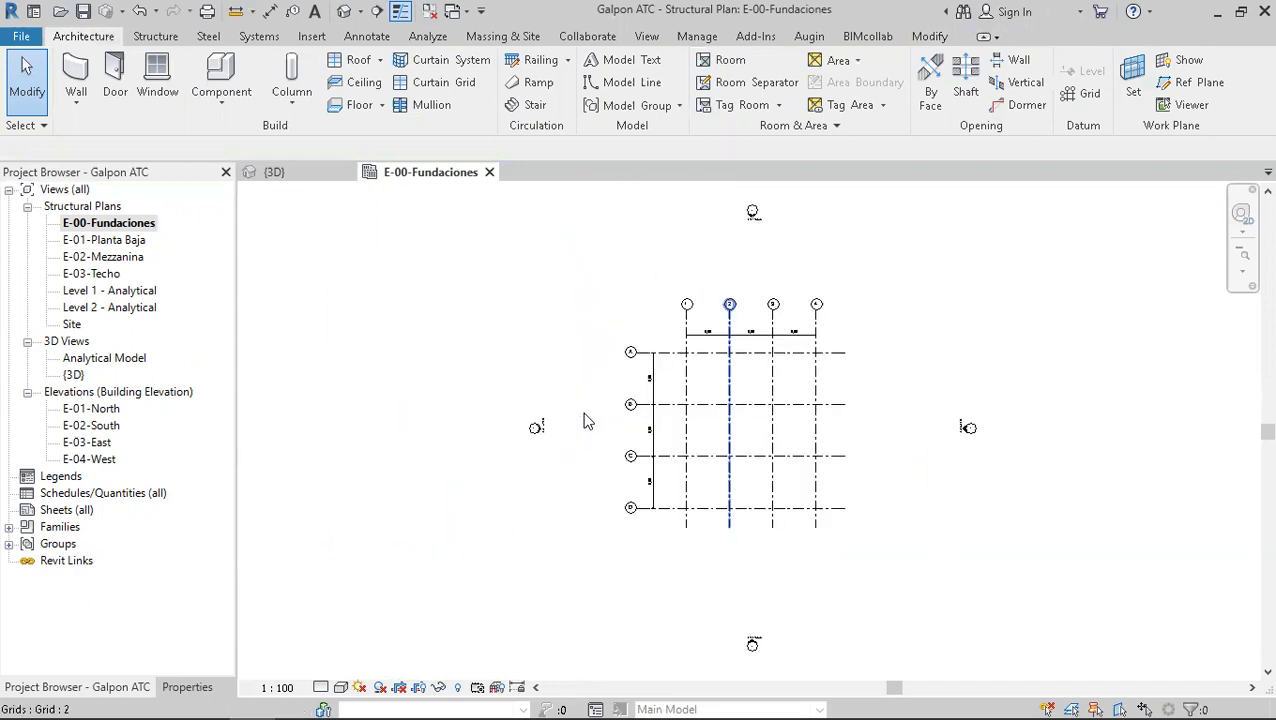
pyautogui.scroll(4, 700, 400)
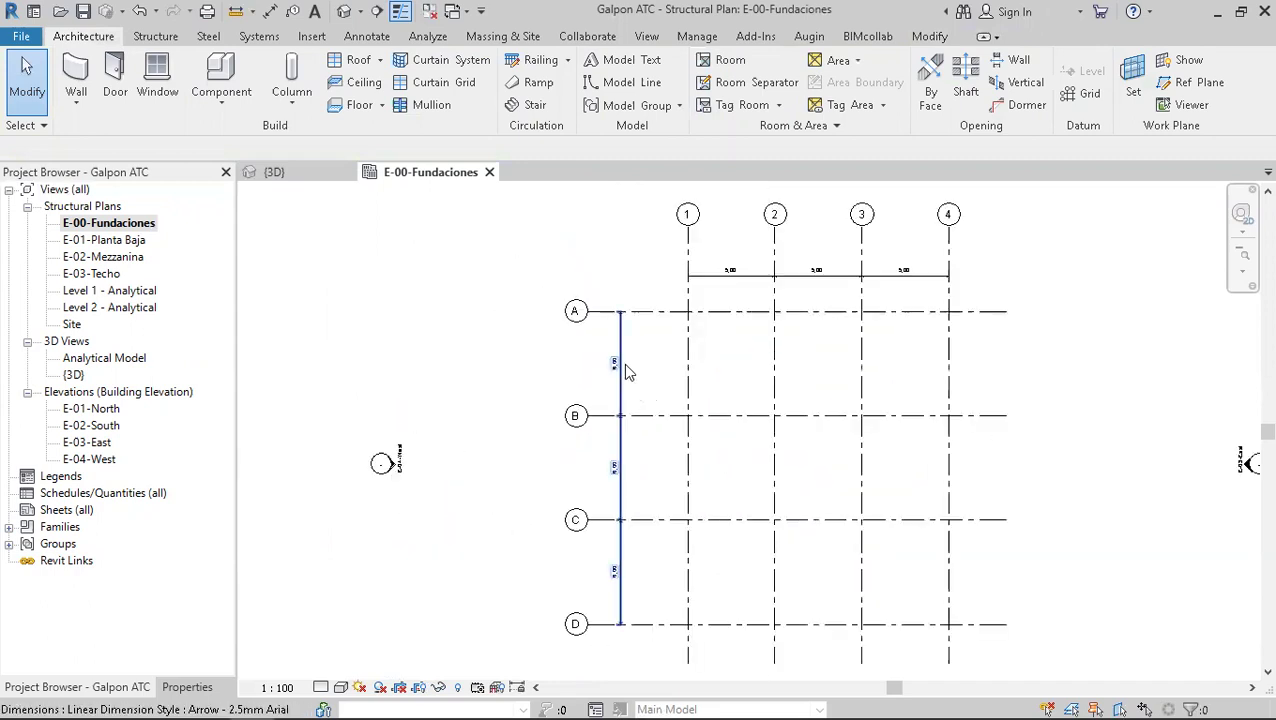
# - View the E-01-Planta Baja plan and return to the E-00-Fundaciones plan
pyautogui.click(618, 343)
pyautogui.click(648, 386)
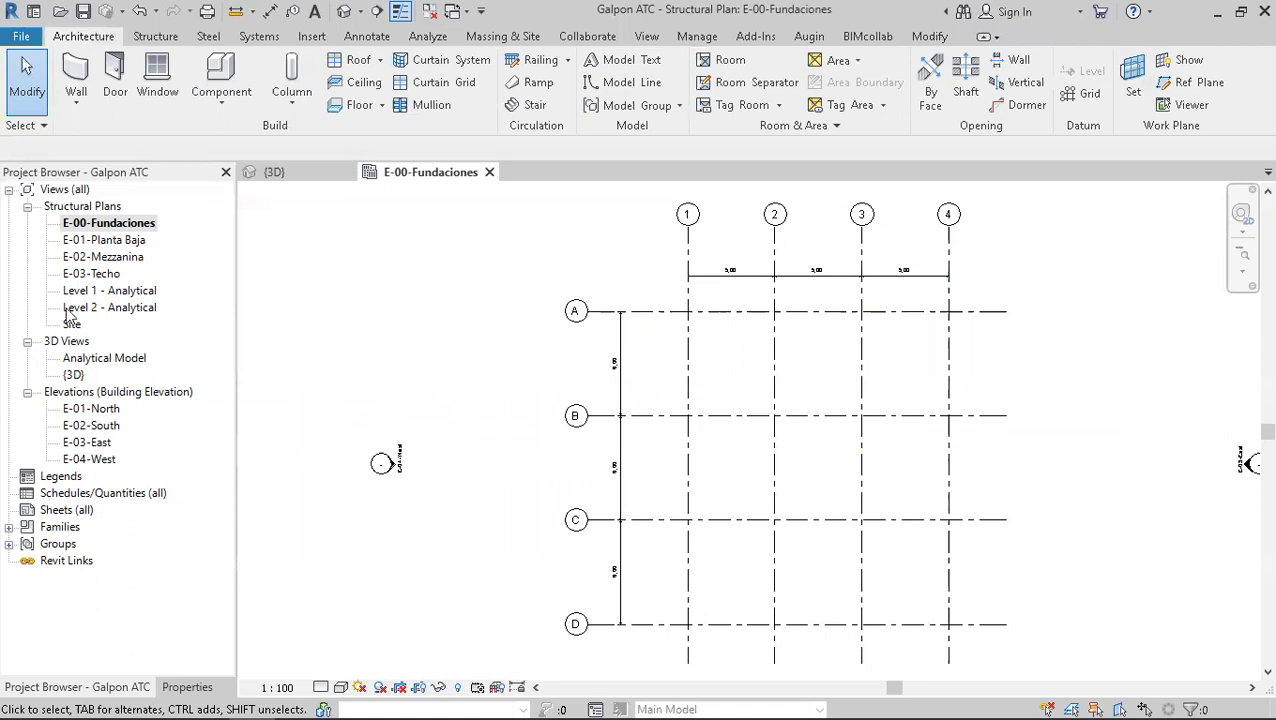
pyautogui.doubleClick(119, 242)
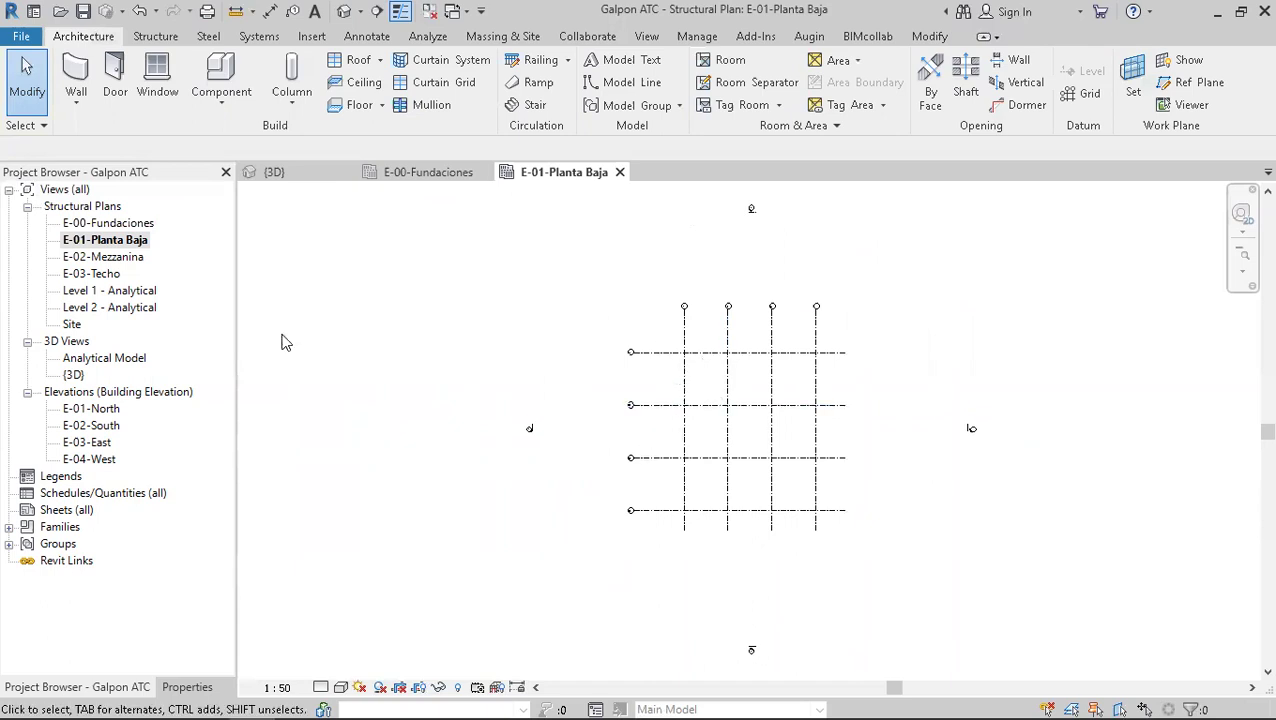
pyautogui.doubleClick(107, 223)
# - Shorten the left ends of grids A to D so their bubbles sit closer to grid 1
pyautogui.scroll(3, 690, 340)
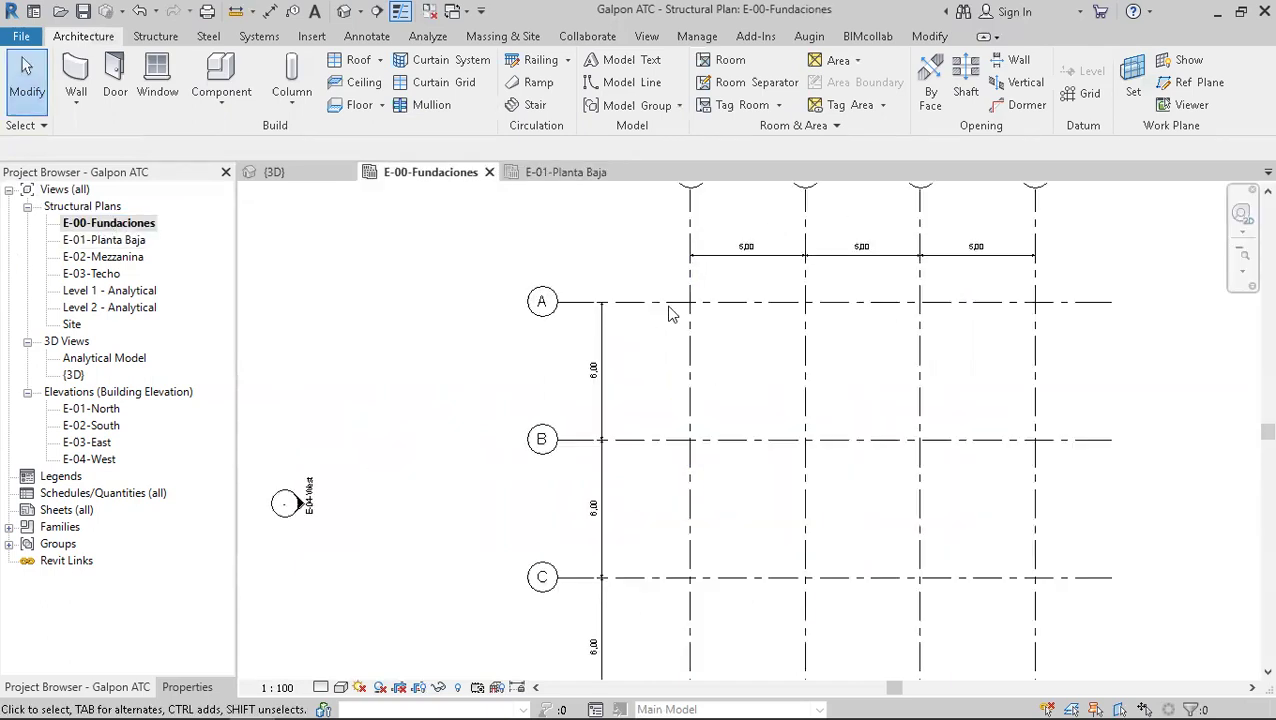
pyautogui.click(555, 316)
pyautogui.moveTo(556, 302); pyautogui.dragTo(589, 302)
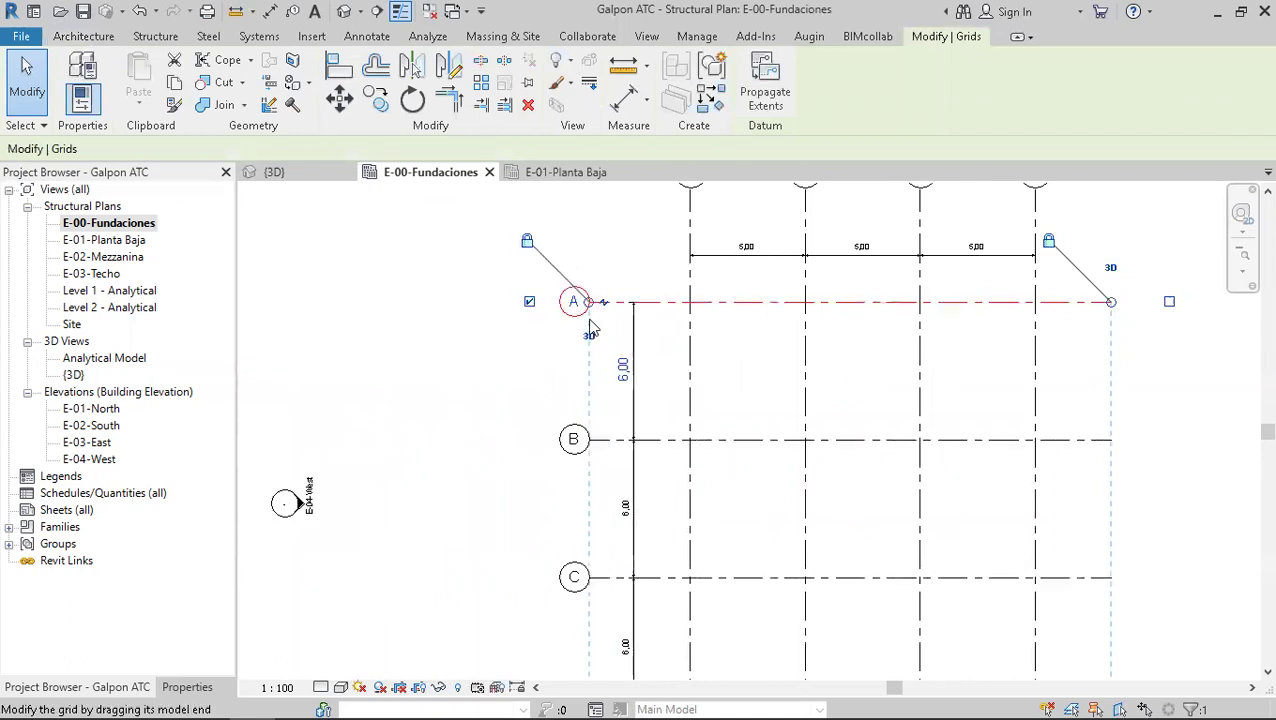
pyautogui.click(507, 392)
# - Look over the dimensioned grids 1 to 4 and A to D across the foundation plan
pyautogui.scroll(-3, 507, 390)
pyautogui.scroll(-1, 507, 390)
pyautogui.moveTo(487, 486); pyautogui.dragTo(328, 462, button='middle')
pyautogui.scroll(1, 568, 452)
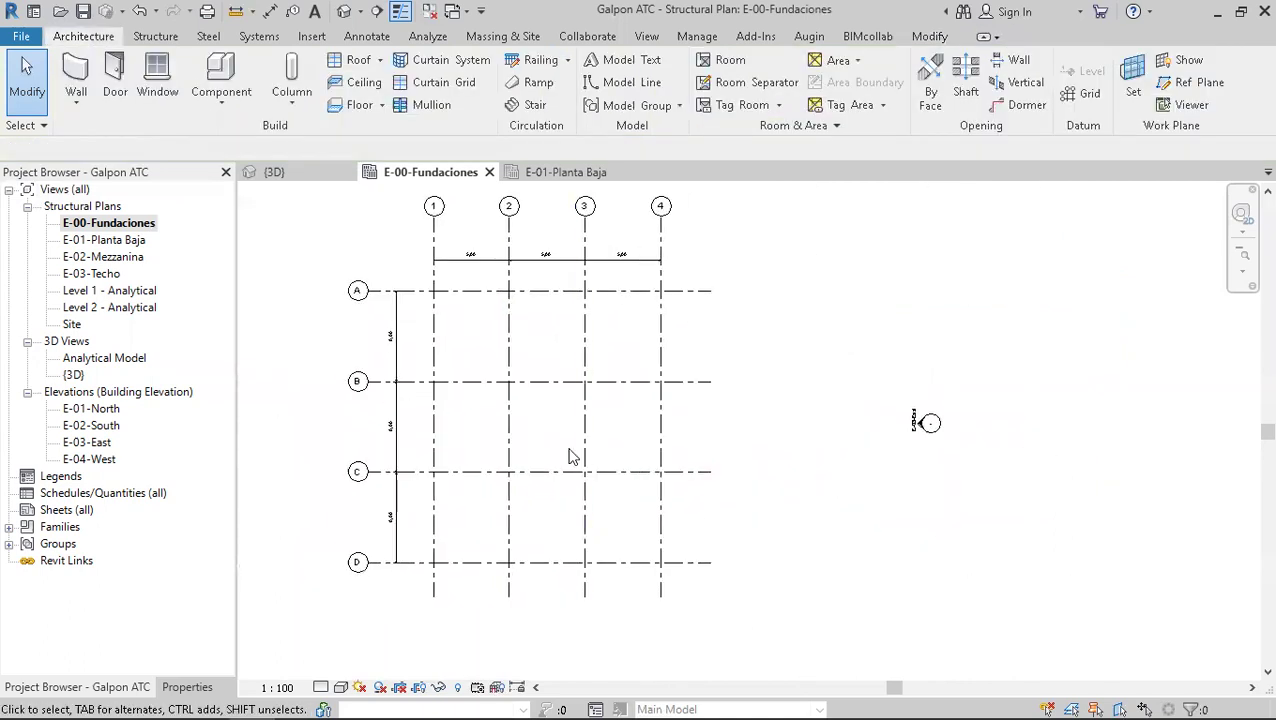
pyautogui.scroll(-3, 568, 452)
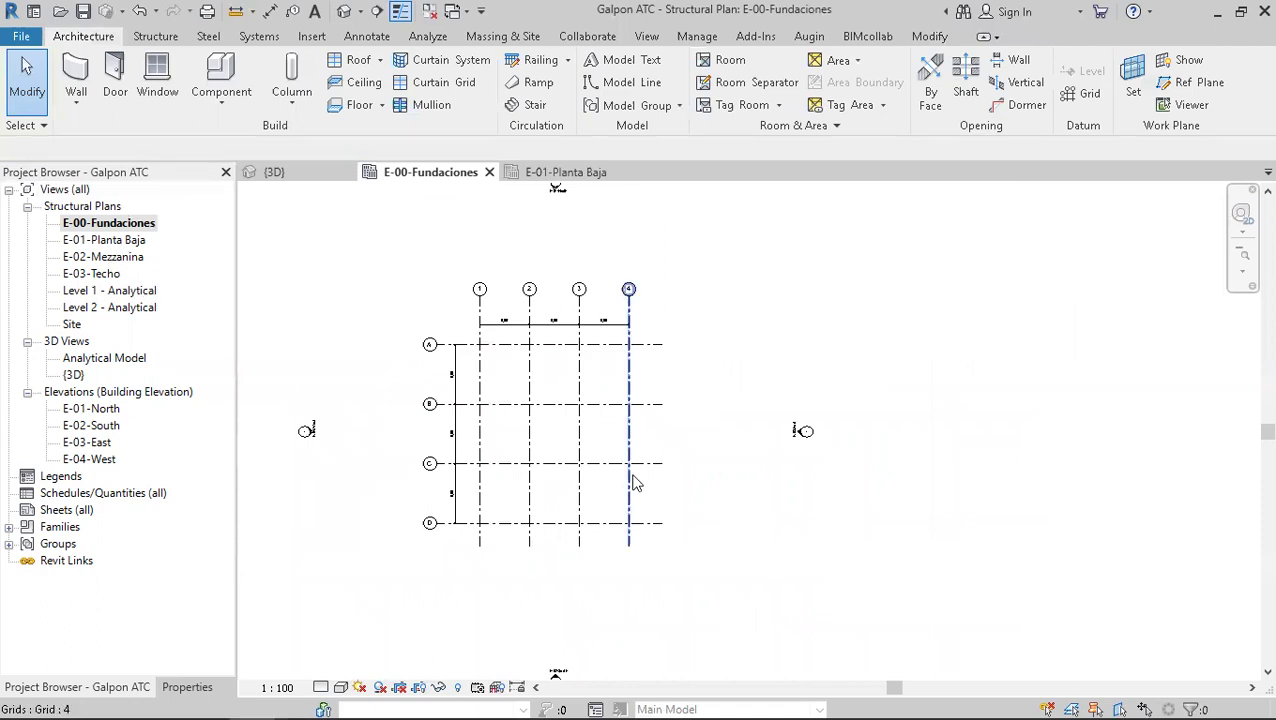
pyautogui.moveTo(632, 485); pyautogui.dragTo(773, 495, button='middle')
pyautogui.scroll(-1, 735, 510)
pyautogui.scroll(5, 746, 333)
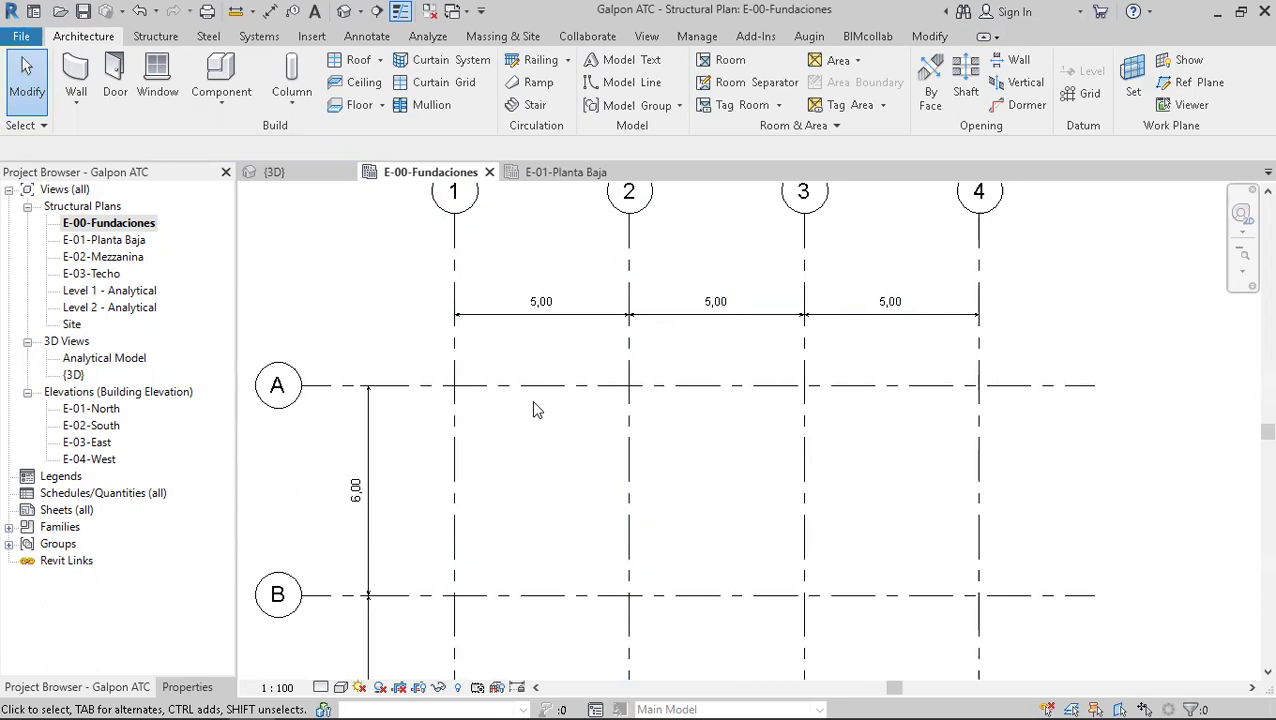
pyautogui.moveTo(598, 456); pyautogui.dragTo(600, 396, button='middle')
pyautogui.scroll(-1, 599, 398)
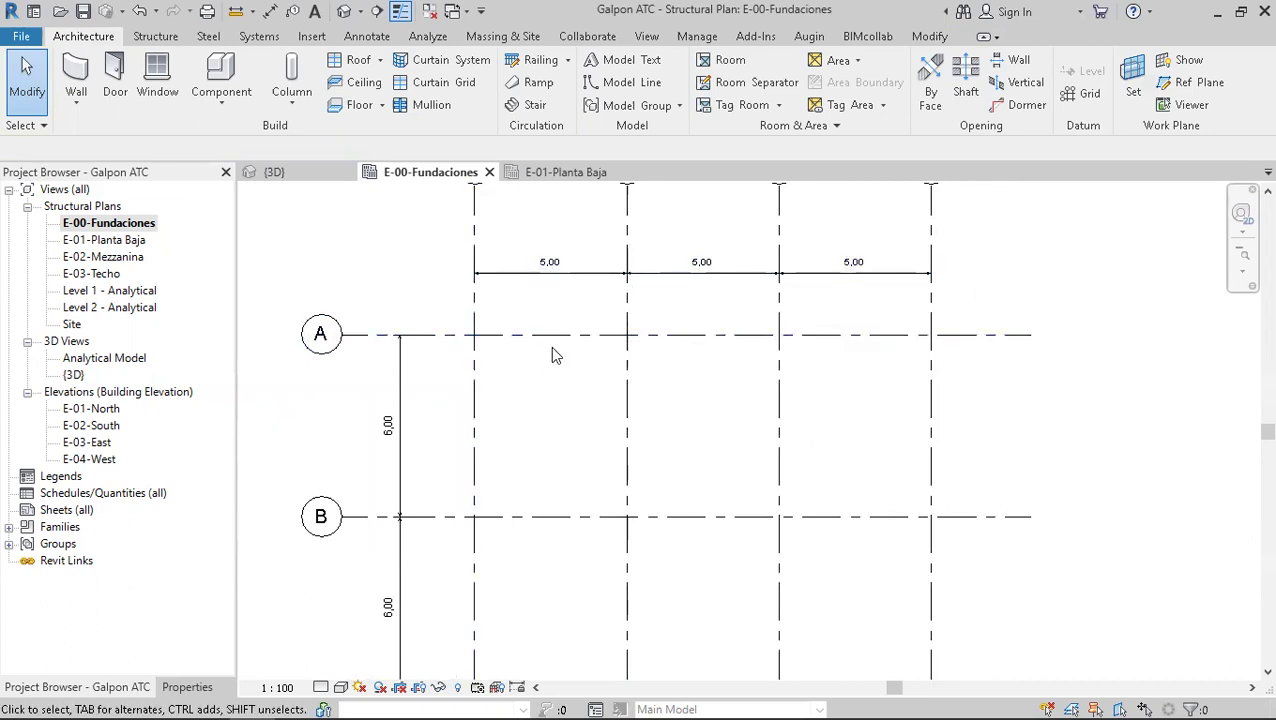
pyautogui.scroll(-2, 552, 348)
pyautogui.moveTo(531, 522); pyautogui.dragTo(521, 374, button='middle')
pyautogui.moveTo(501, 302); pyautogui.dragTo(479, 489, button='middle')
pyautogui.scroll(-3, 495, 428)
pyautogui.middleClick(517, 452)
pyautogui.scroll(1, 576, 448)
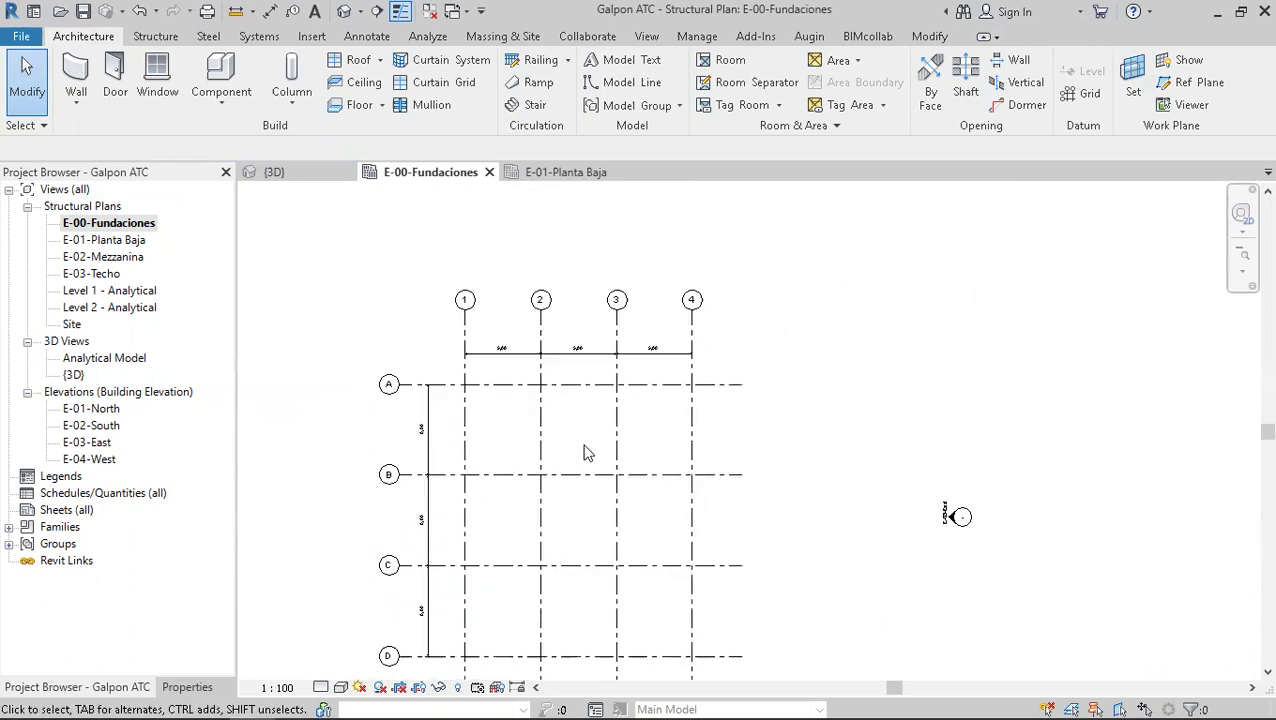
pyautogui.moveTo(587, 453); pyautogui.dragTo(661, 436, button='middle')
pyautogui.scroll(1, 641, 436)
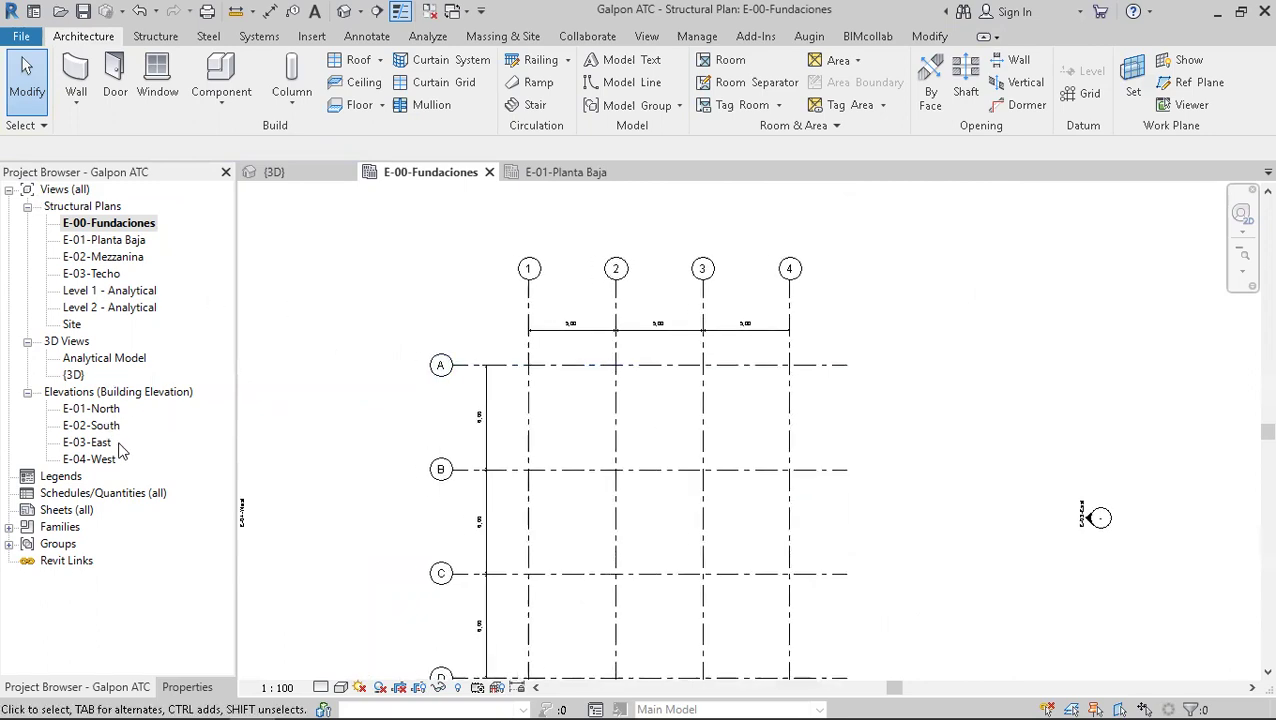
# - In the E-01-North elevation, make the temporary dimension between 03-Techo and 02-Mezzanina permanent and move it outside grid 4
pyautogui.doubleClick(92, 408)
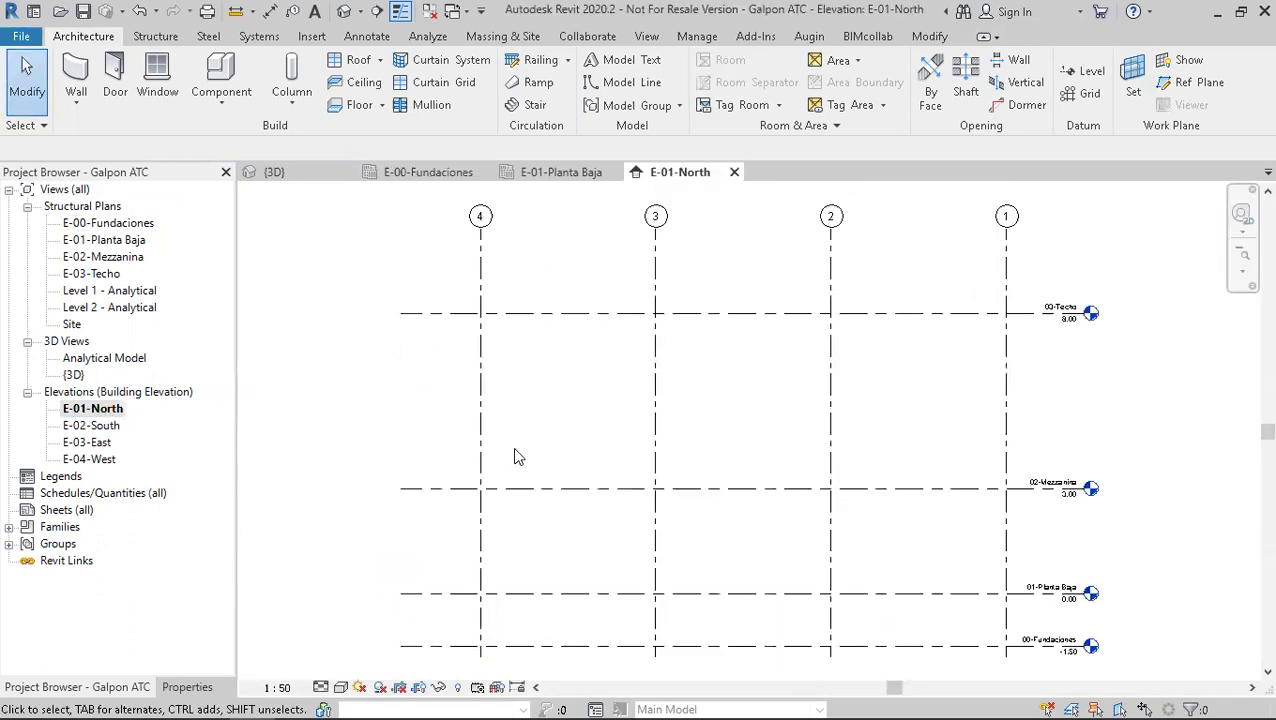
pyautogui.scroll(-2, 725, 451)
pyautogui.moveTo(726, 451); pyautogui.dragTo(703, 446, button='middle')
pyautogui.scroll(1, 703, 446)
pyautogui.moveTo(485, 340); pyautogui.dragTo(591, 373, button='middle')
pyautogui.scroll(1, 598, 370)
pyautogui.moveTo(604, 455); pyautogui.dragTo(598, 444, button='middle')
pyautogui.click(585, 276)
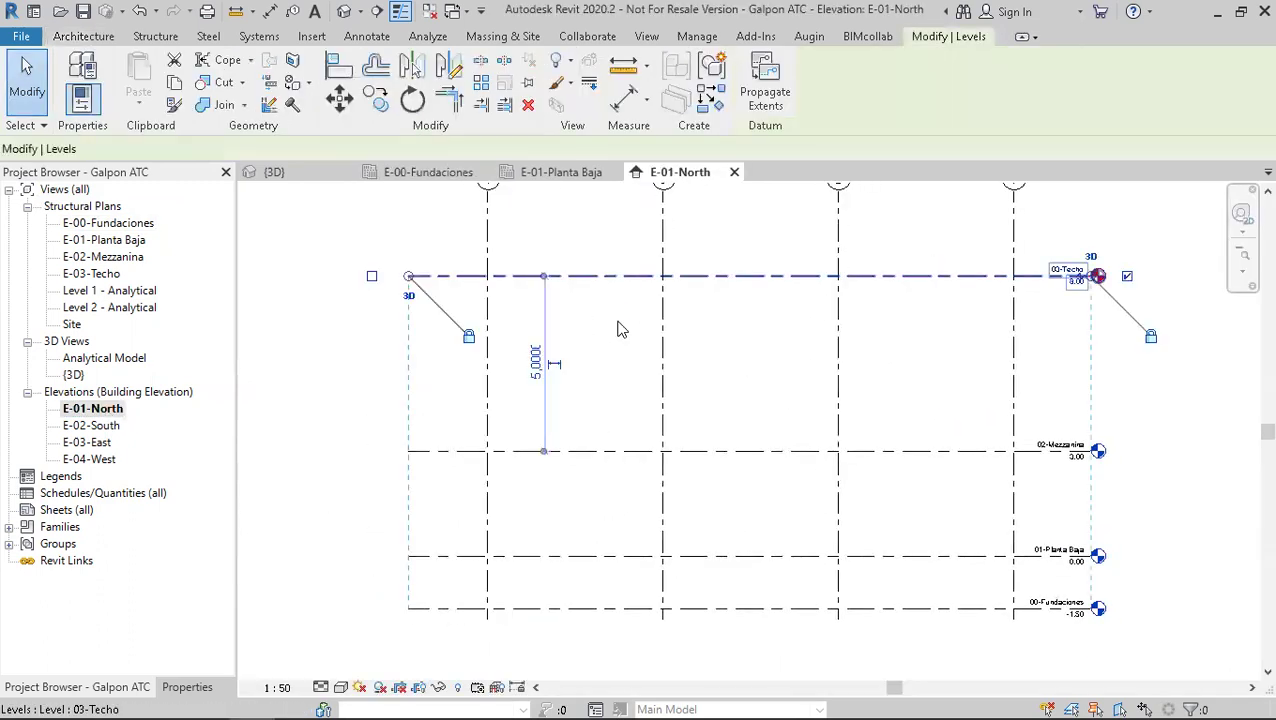
pyautogui.click(558, 364)
pyautogui.click(605, 390)
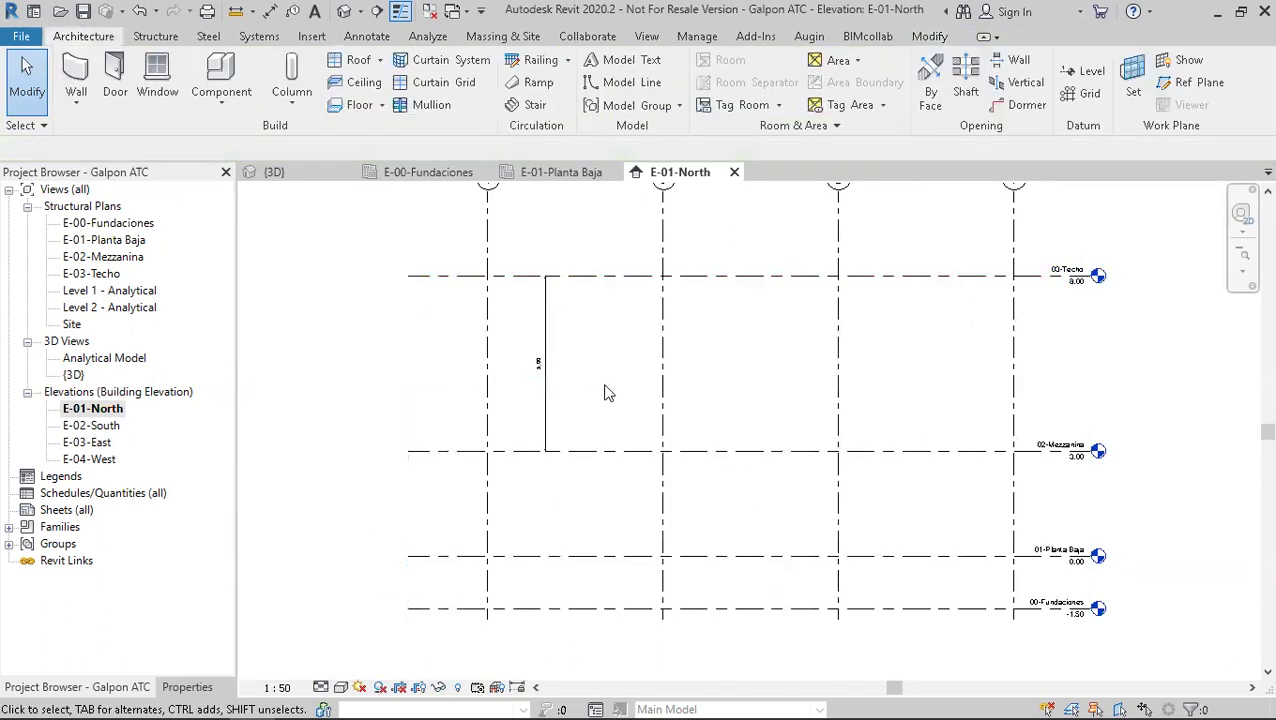
pyautogui.click(545, 340)
pyautogui.moveTo(550, 362); pyautogui.dragTo(447, 305)
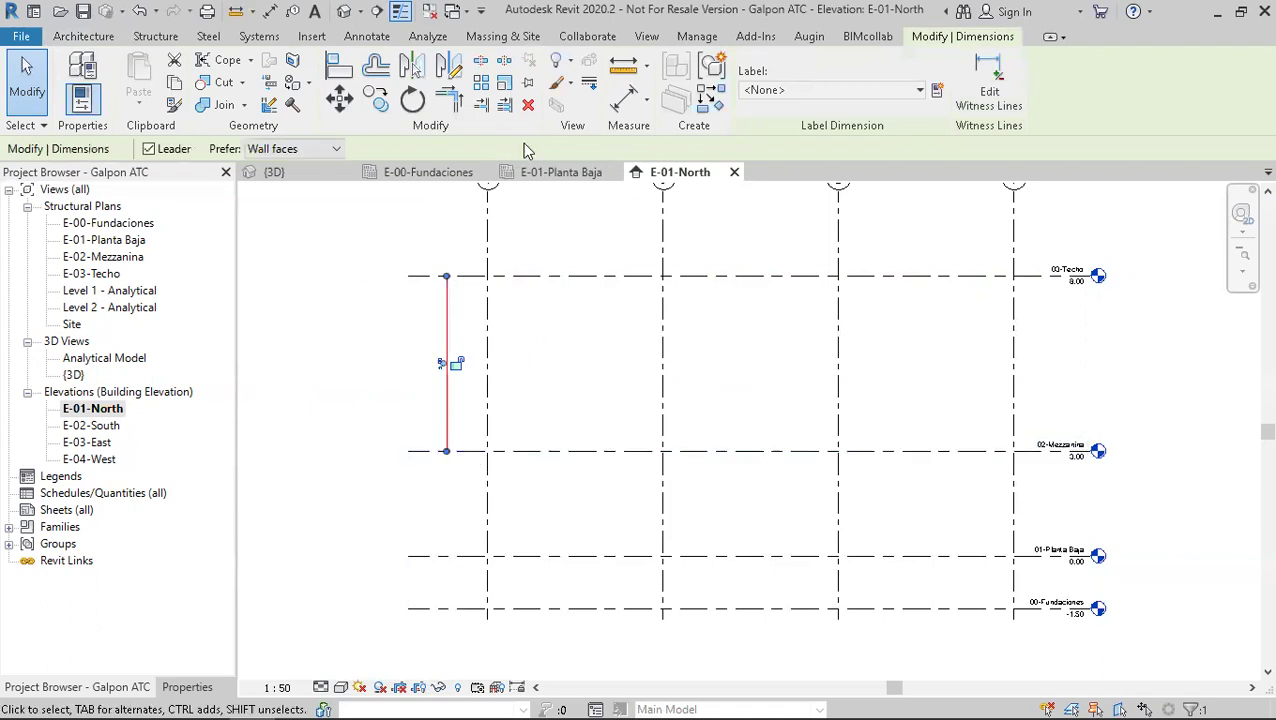
# - Edit the witness lines of the level dimension to extend it to 01-Planta Baja and 00-Fundaciones
pyautogui.click(968, 100)
pyautogui.click(462, 557)
pyautogui.click(462, 612)
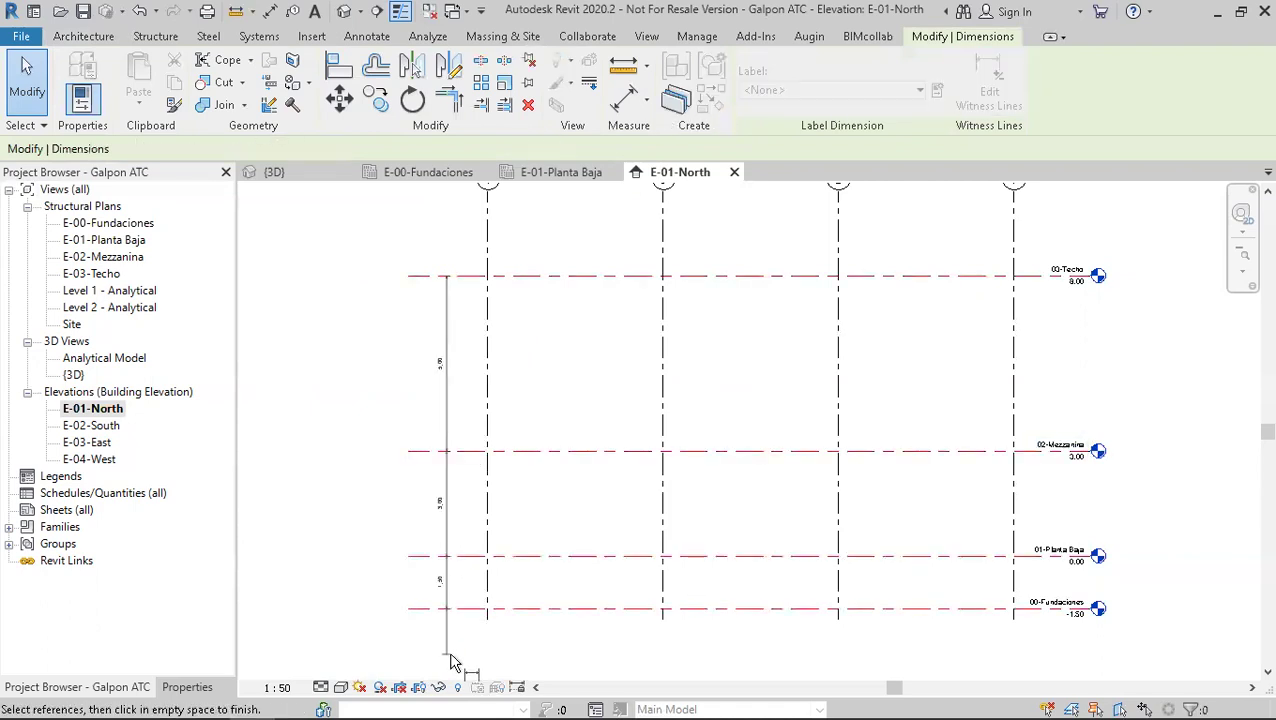
pyautogui.click(455, 660)
pyautogui.click(555, 504)
# - Compare the level elevation labels with the level dimension string in the north elevation
pyautogui.scroll(1, 550, 505)
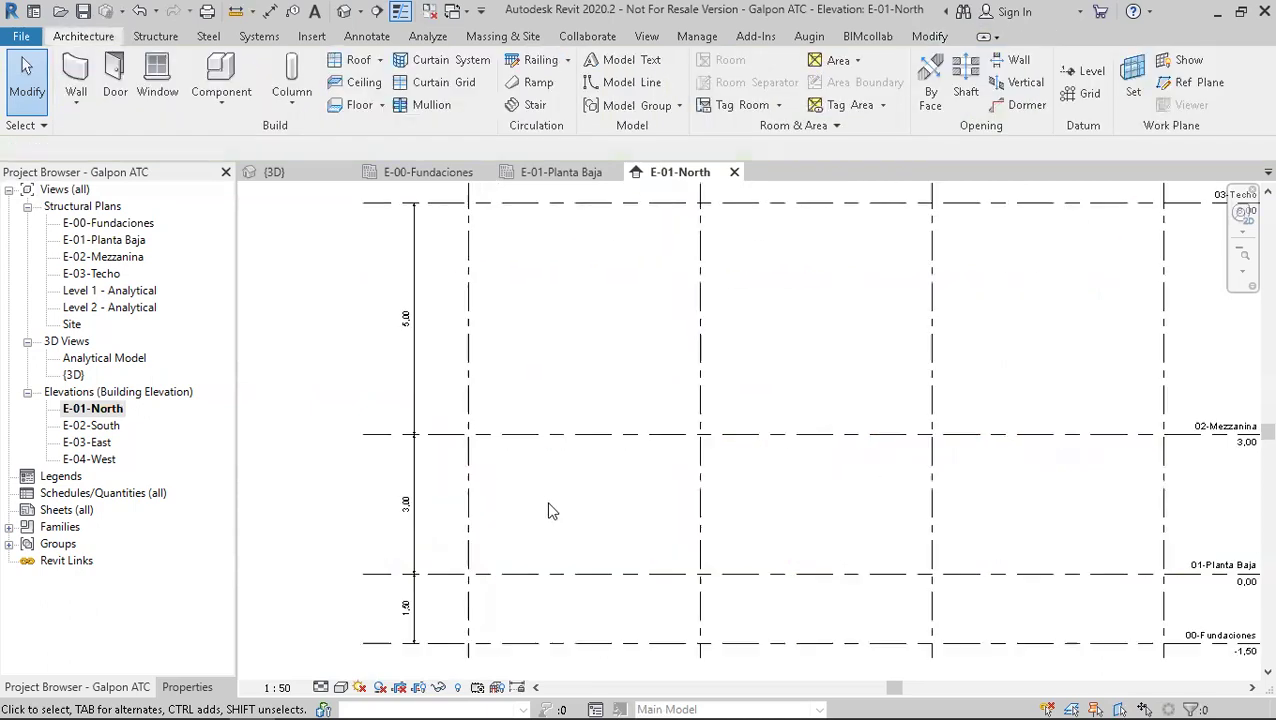
pyautogui.moveTo(549, 506); pyautogui.dragTo(484, 463, button='middle')
pyautogui.scroll(-1, 484, 470)
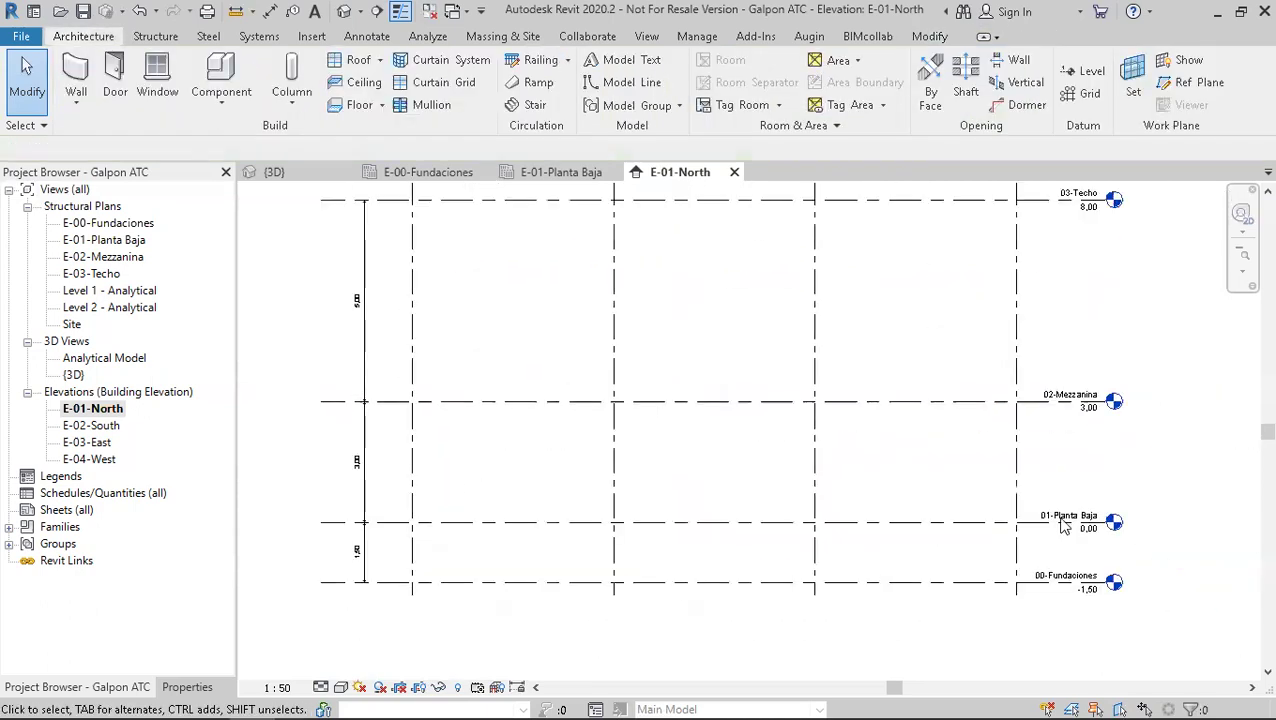
pyautogui.scroll(1, 1063, 524)
pyautogui.scroll(1, 1093, 557)
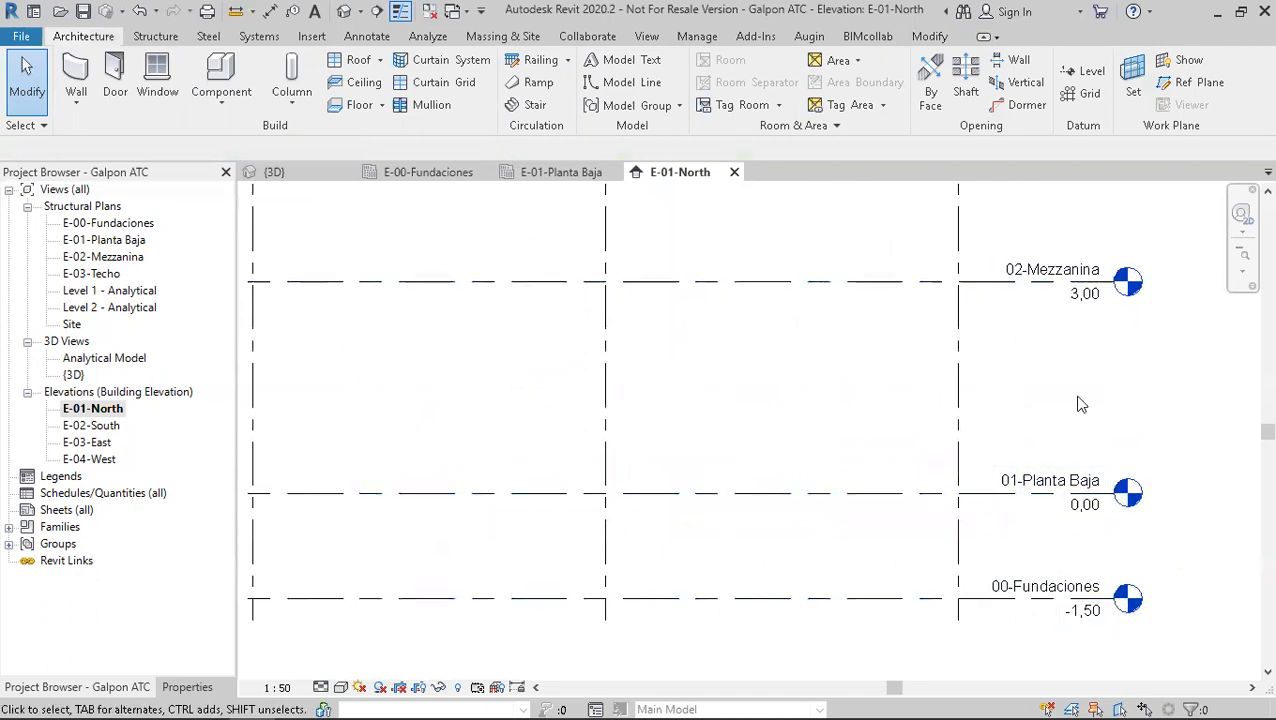
pyautogui.scroll(-1, 1079, 401)
pyautogui.moveTo(1079, 401); pyautogui.dragTo(1099, 555, button='middle')
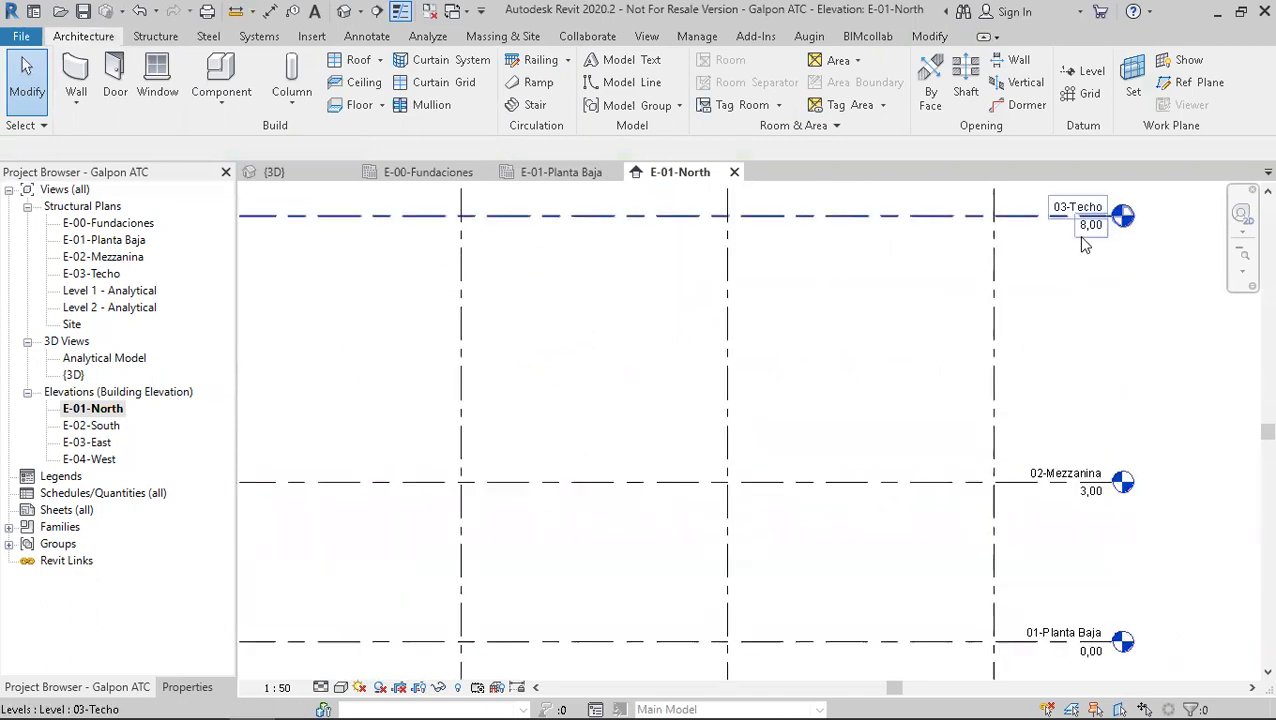
pyautogui.scroll(-1, 1095, 269)
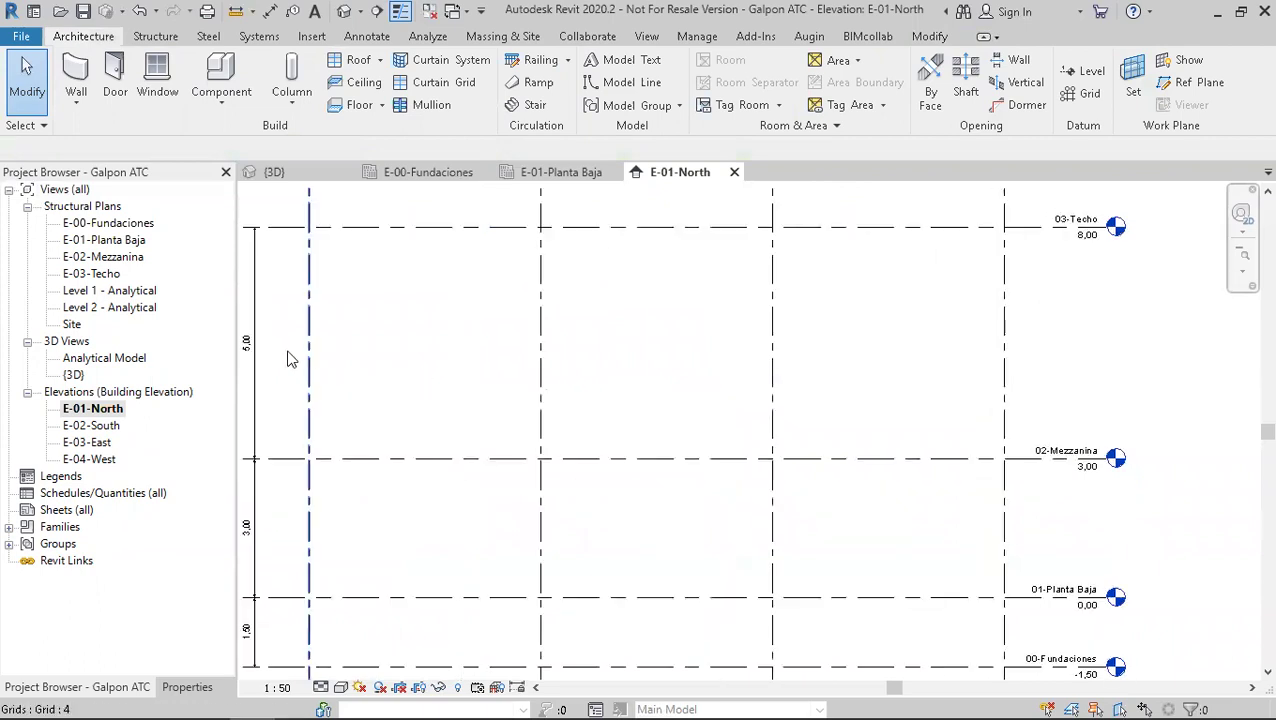
pyautogui.moveTo(276, 356); pyautogui.dragTo(360, 356, button='middle')
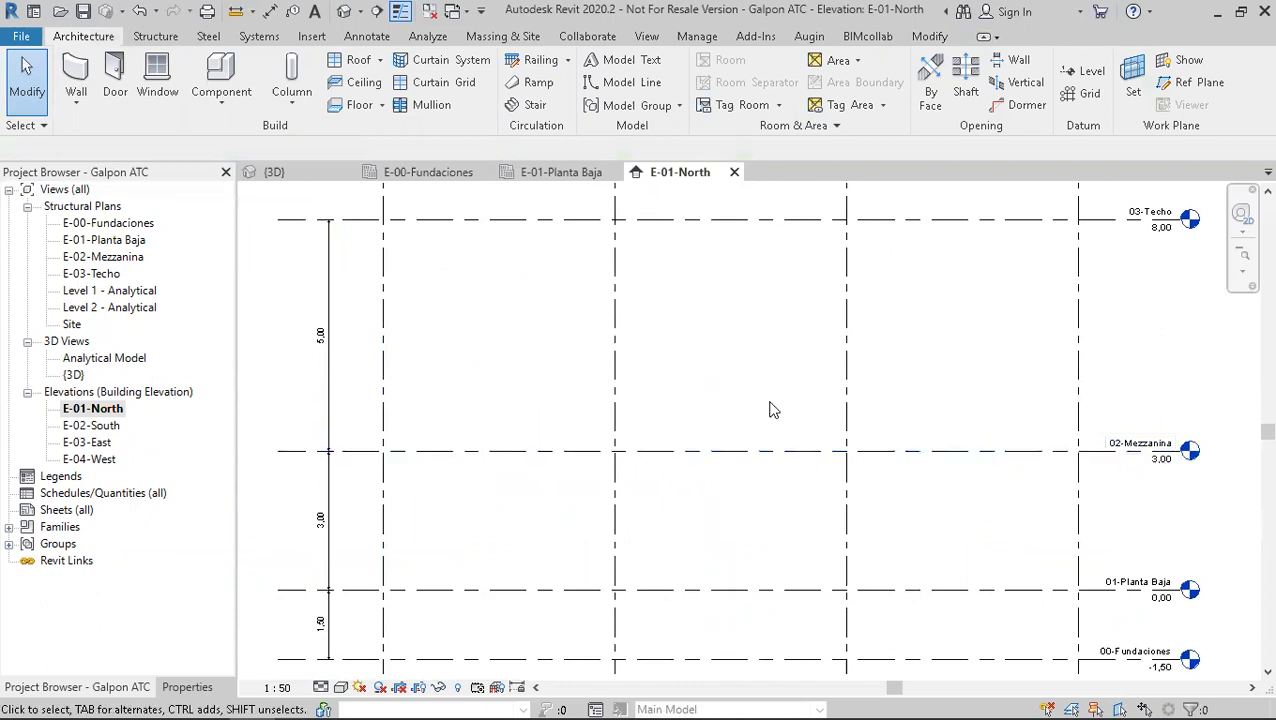
pyautogui.scroll(-1, 769, 407)
pyautogui.scroll(-1, 866, 328)
pyautogui.moveTo(845, 354); pyautogui.dragTo(825, 440, button='middle')
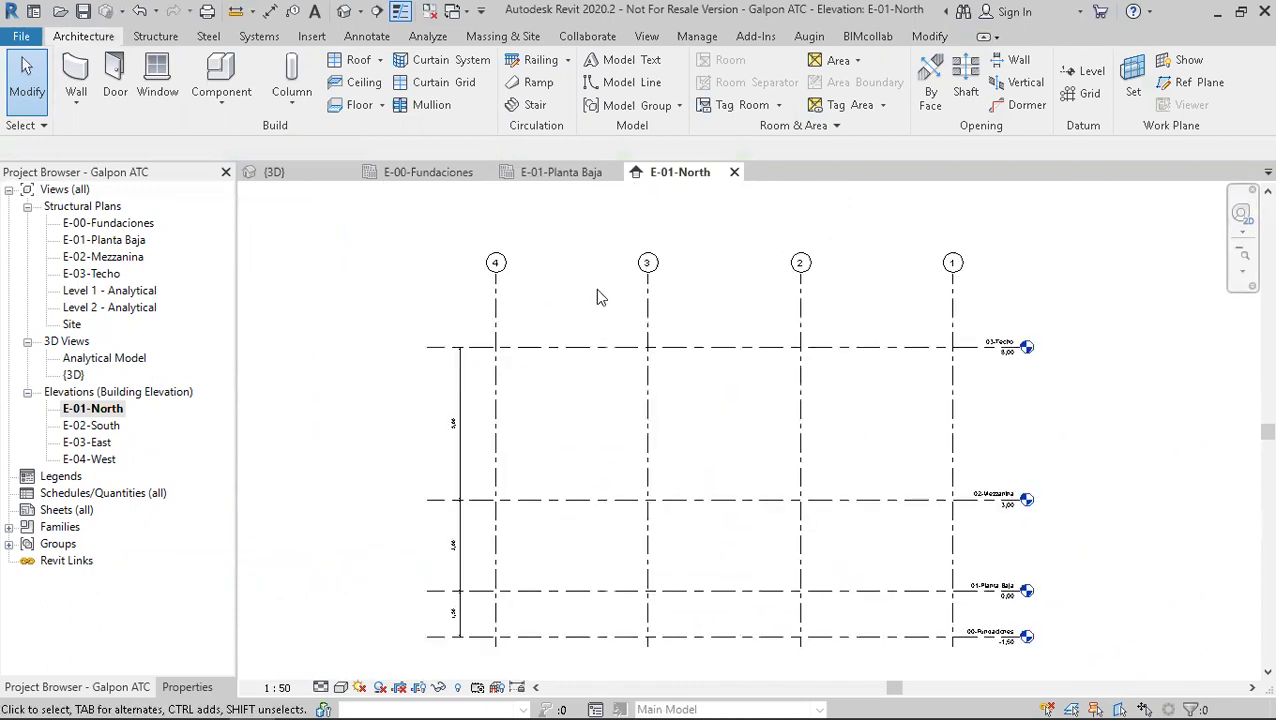
# - Make the temporary dimension between grids 4 and 3 permanent and move it above the 03-Techo level
pyautogui.scroll(1, 600, 300)
pyautogui.moveTo(607, 336); pyautogui.dragTo(585, 333, button='middle')
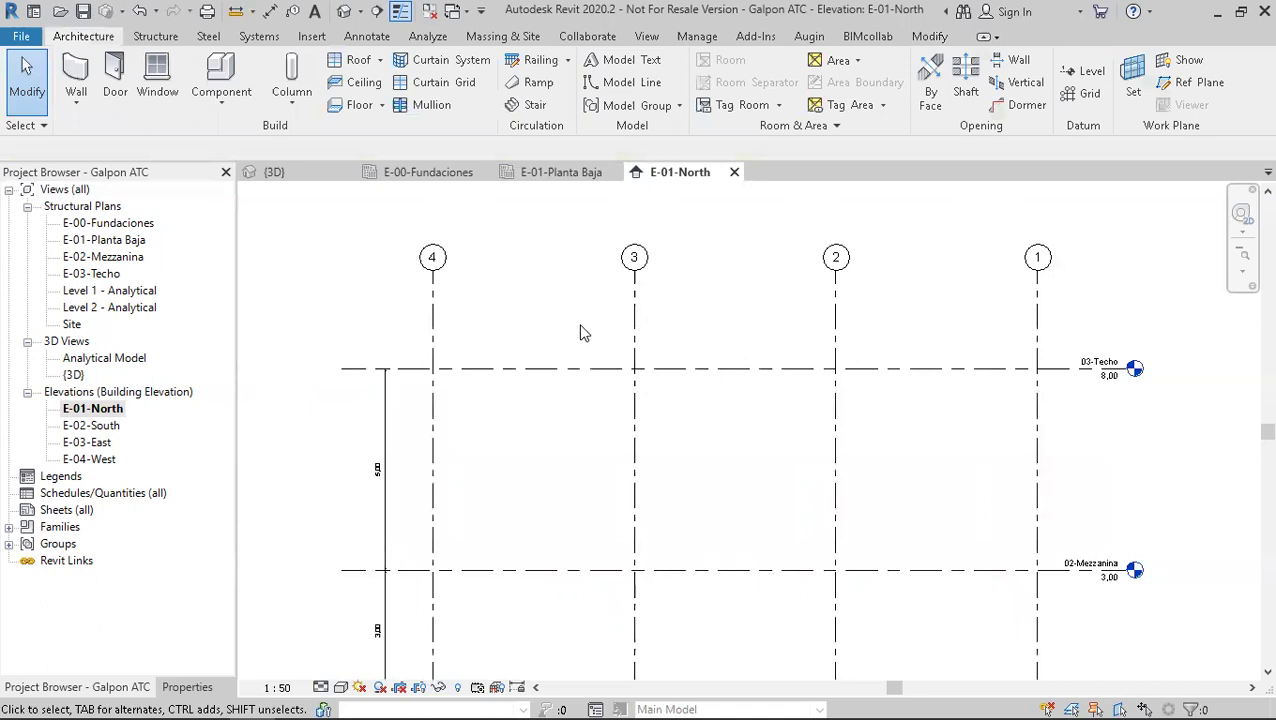
pyautogui.click(436, 307)
pyautogui.scroll(-1, 458, 316)
pyautogui.moveTo(521, 414); pyautogui.dragTo(537, 367, button='middle')
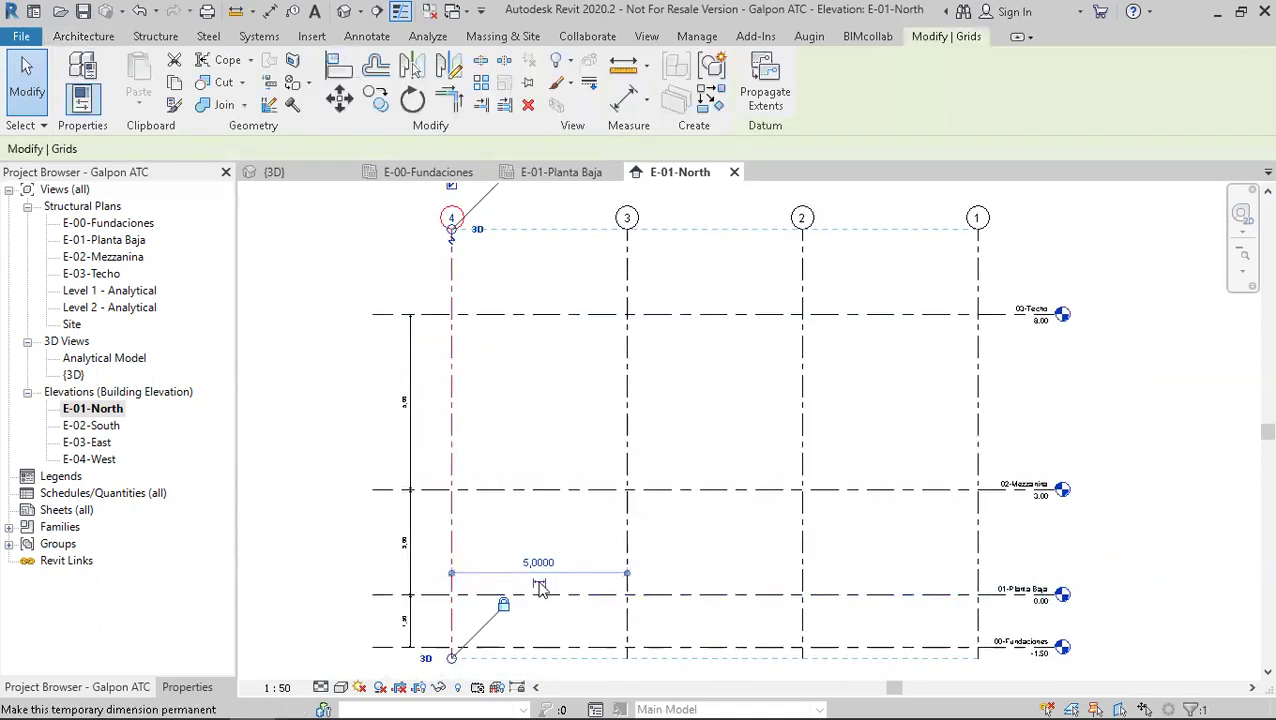
pyautogui.click(539, 583)
pyautogui.moveTo(585, 573); pyautogui.dragTo(578, 262)
# - Edit the witness lines of the 4–3 grid dimension to extend it to grids 2 and 1
pyautogui.click(989, 88)
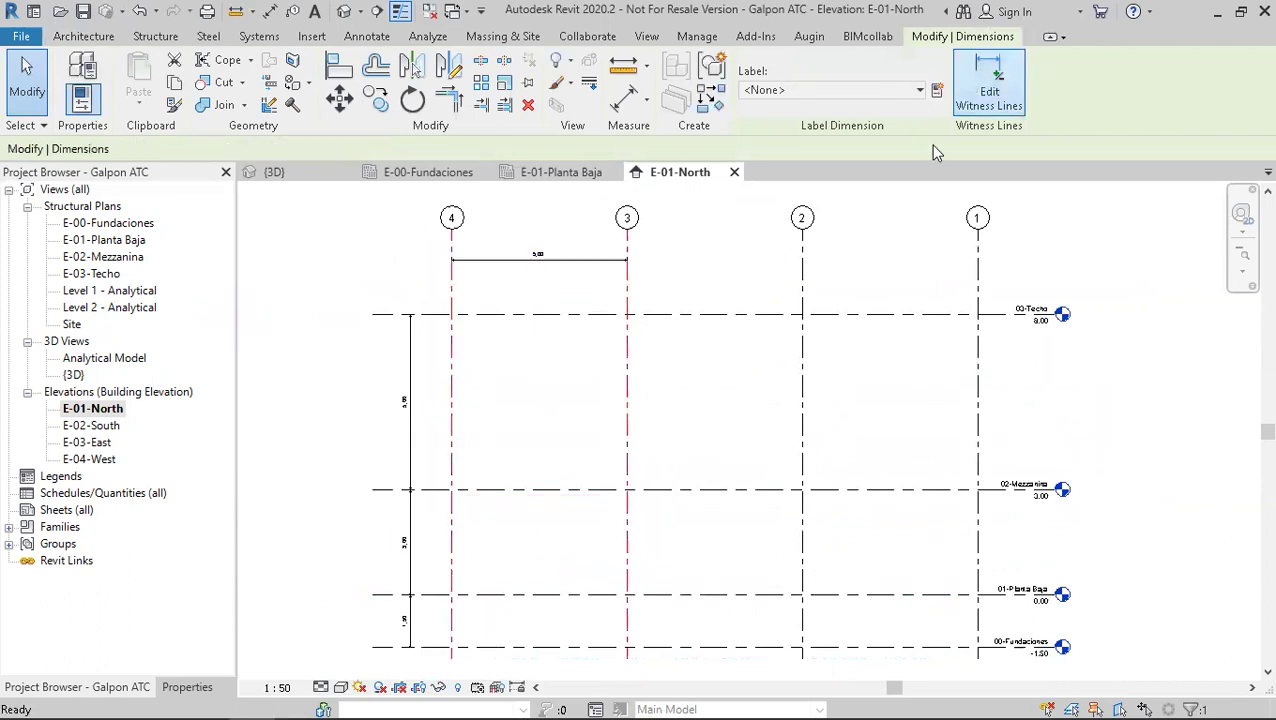
pyautogui.click(801, 272)
pyautogui.click(979, 285)
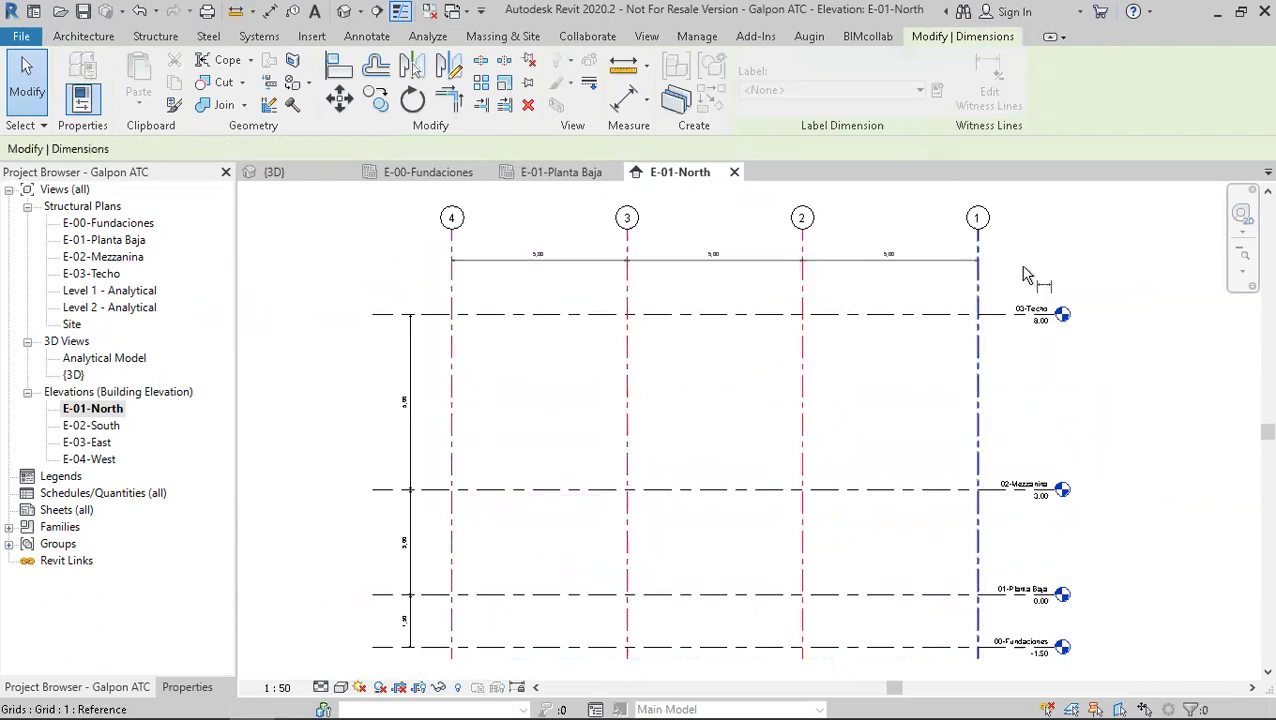
pyautogui.click(1047, 262)
pyautogui.click(338, 250)
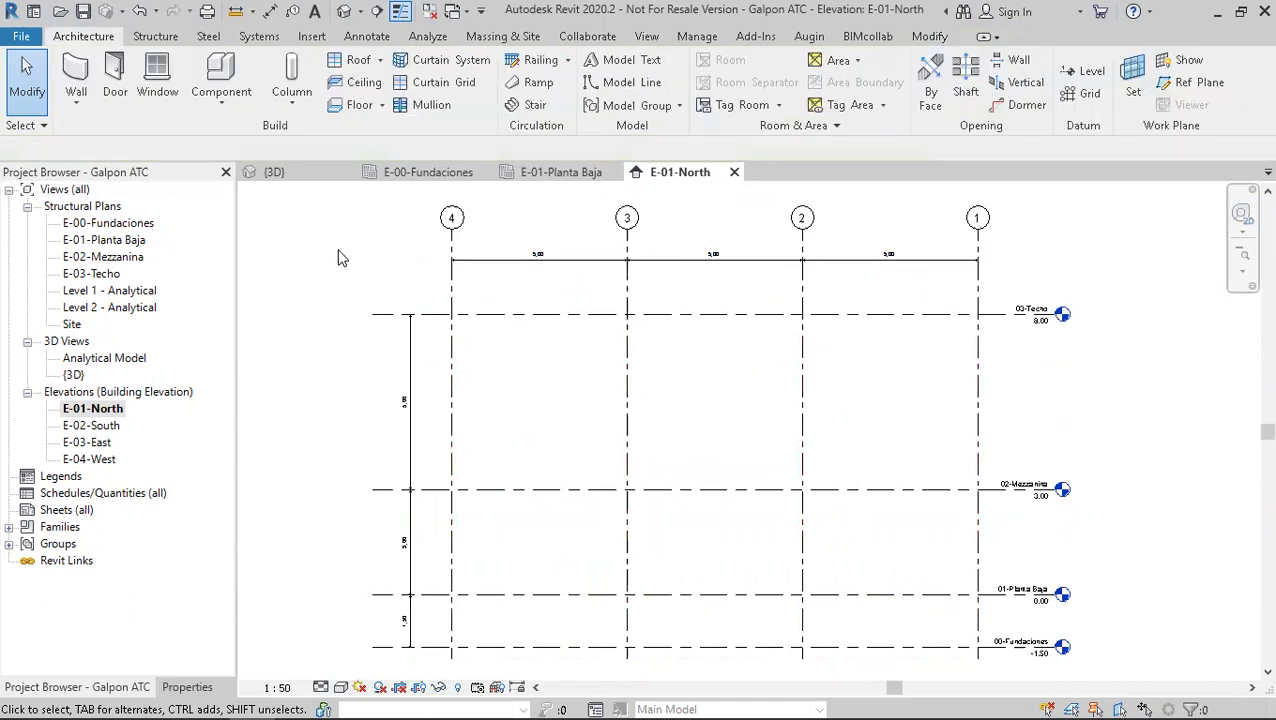
# - Check the dimensioned north elevation and save the project
pyautogui.scroll(1, 338, 250)
pyautogui.moveTo(547, 440); pyautogui.dragTo(533, 393, button='middle')
pyautogui.scroll(-3, 550, 395)
pyautogui.moveTo(676, 412)
pyautogui.mouseDown(button='middle')
pyautogui.moveTo(635, 418)
pyautogui.moveTo(700, 420)
pyautogui.moveTo(632, 421)
pyautogui.moveTo(671, 423)
pyautogui.mouseUp(button='middle')
pyautogui.scroll(2, 635, 420)
pyautogui.middleClick(681, 419)
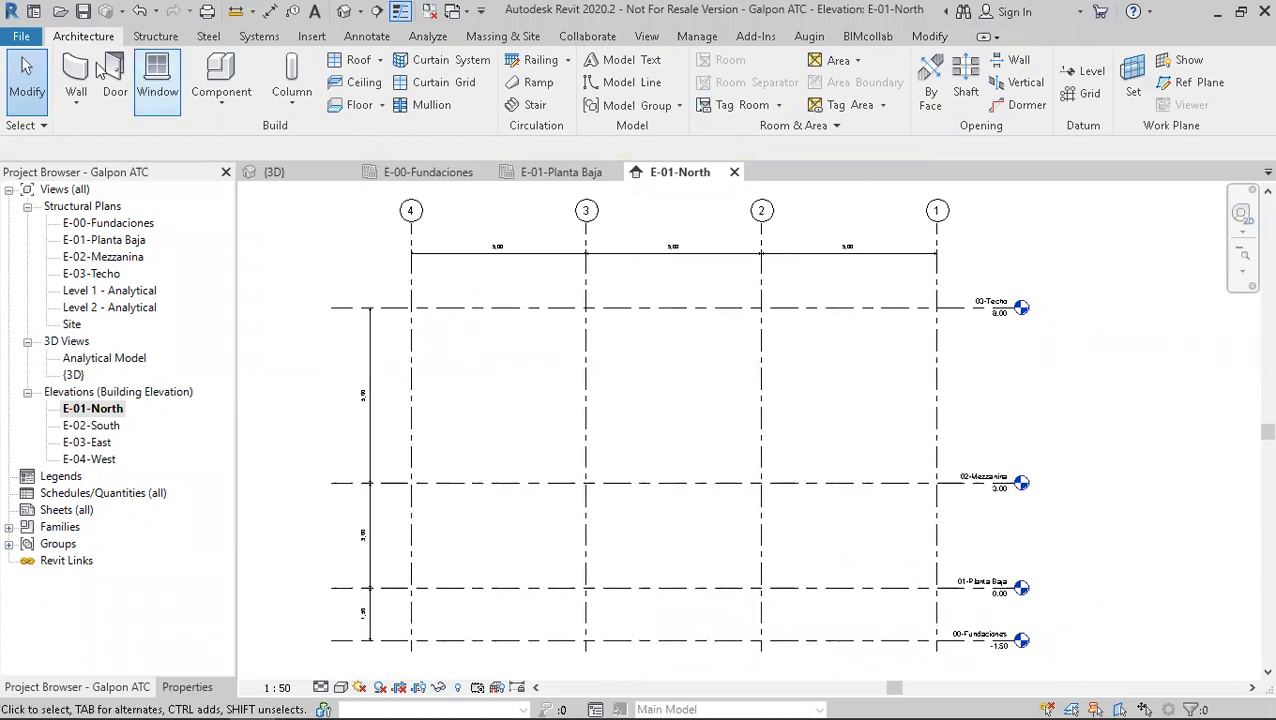
pyautogui.click(83, 11)
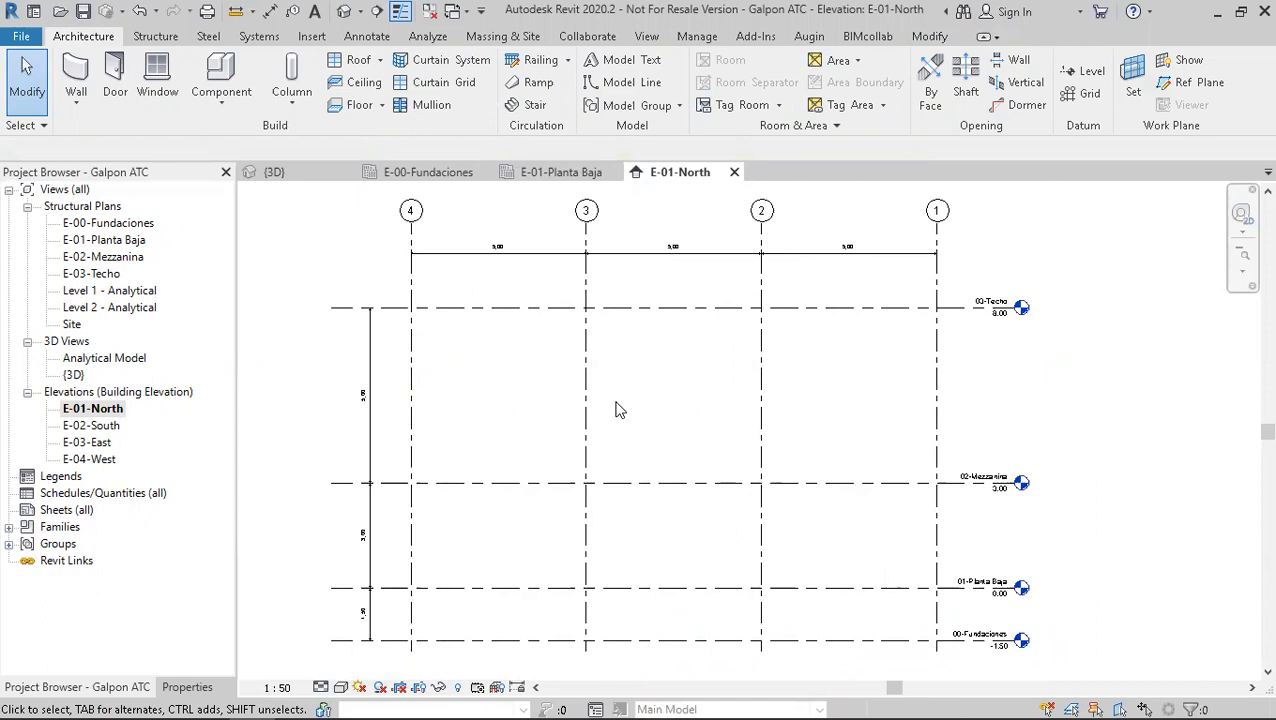
pyautogui.scroll(-1, 617, 409)
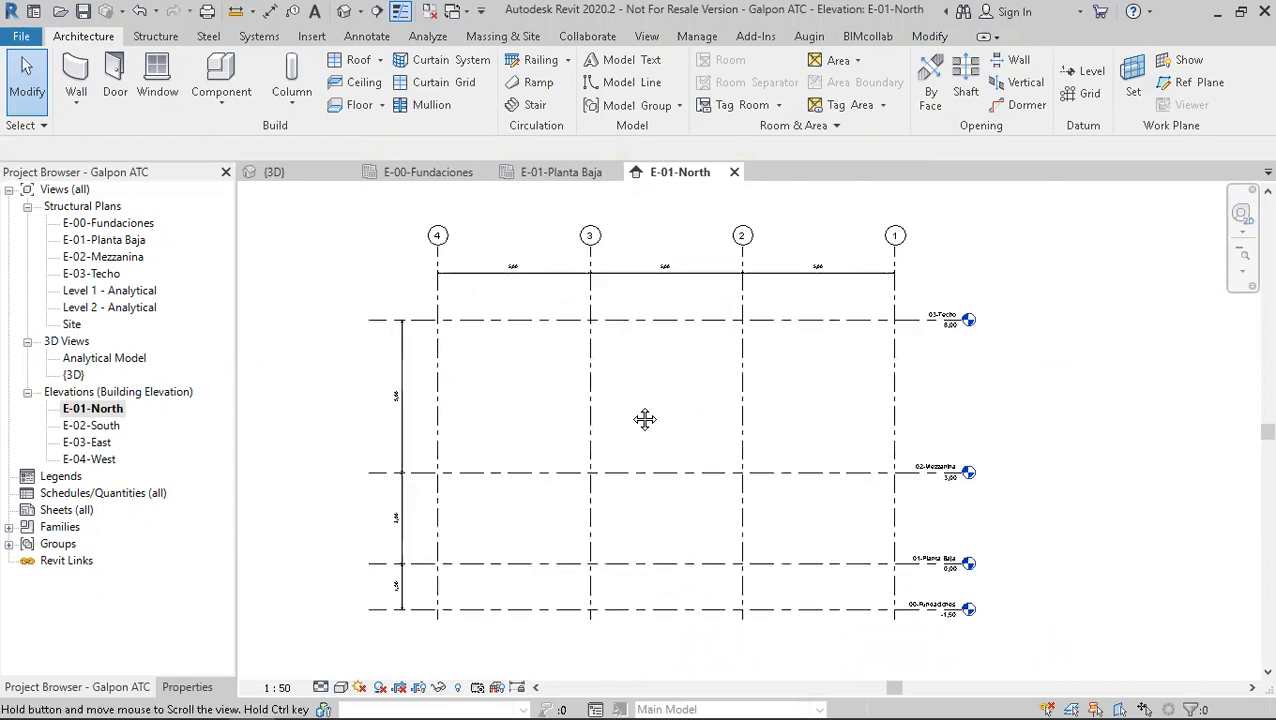
pyautogui.moveTo(644, 419); pyautogui.dragTo(673, 414, button='middle')
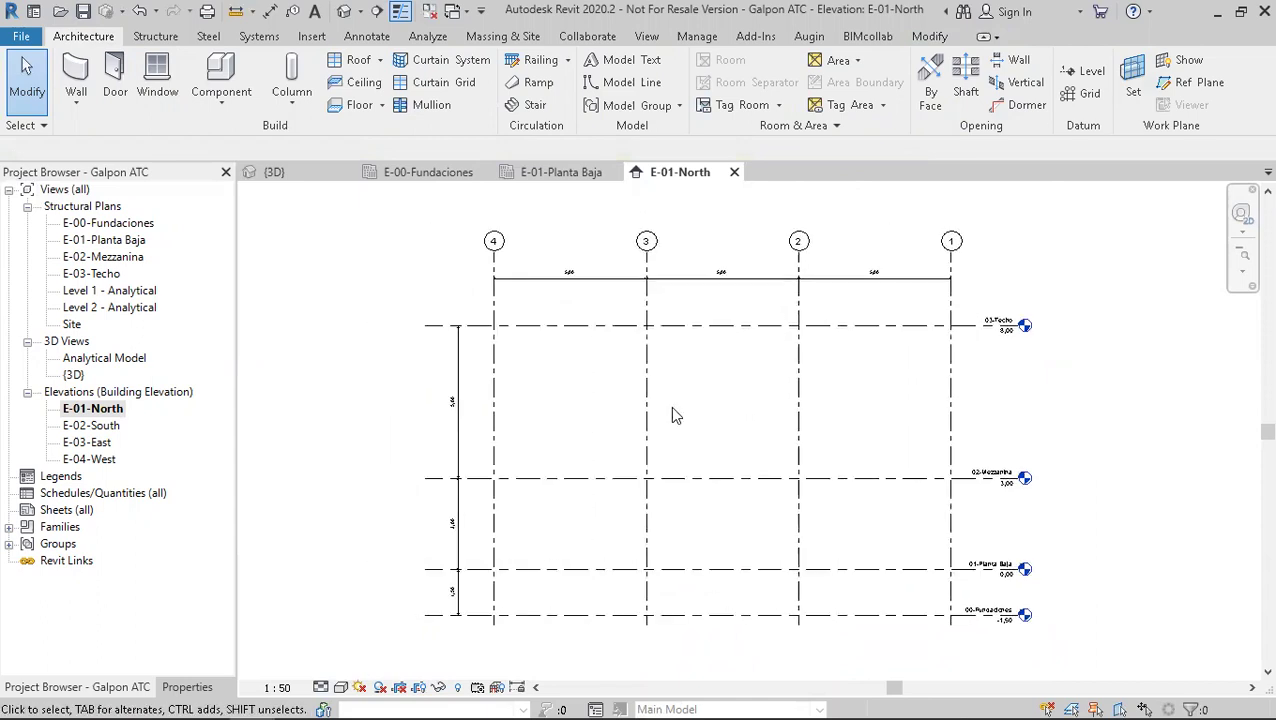
pyautogui.scroll(1, 672, 415)
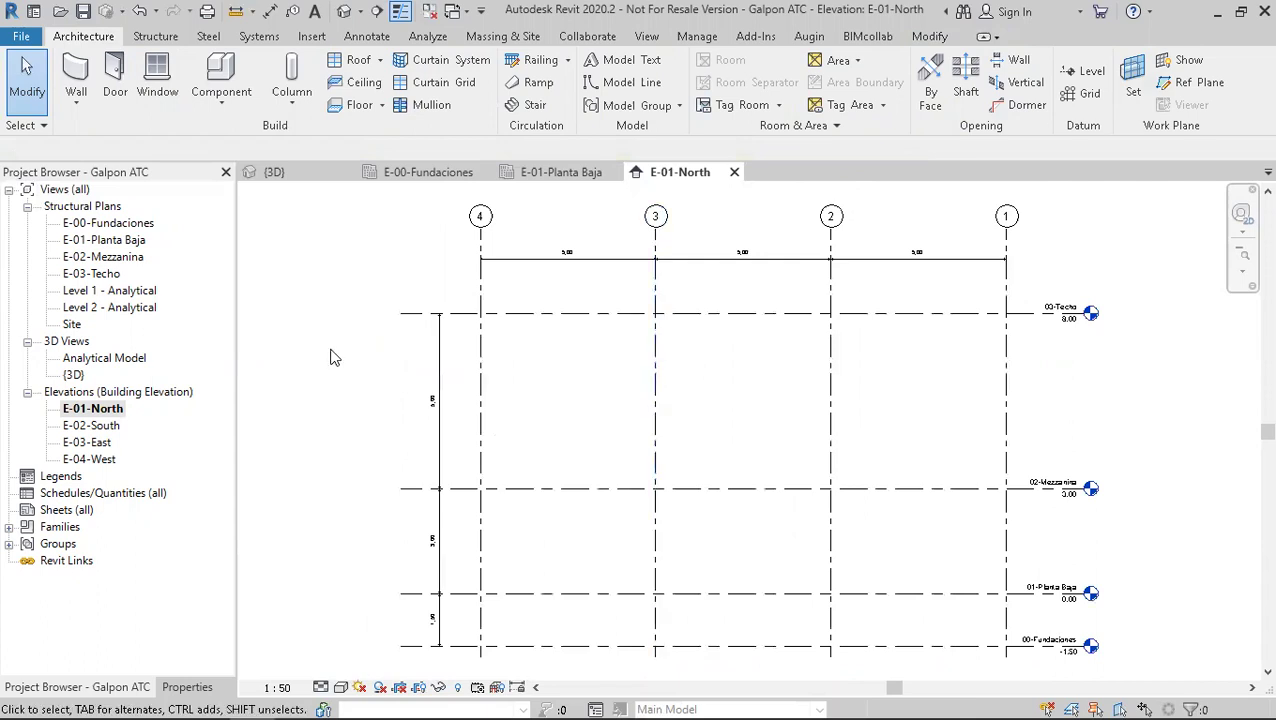
# - Open the E-01-Planta Baja, E-02-Mezzanina and E-03-Techo plans in turn to check their grids
pyautogui.doubleClick(140, 243)
pyautogui.doubleClick(131, 262)
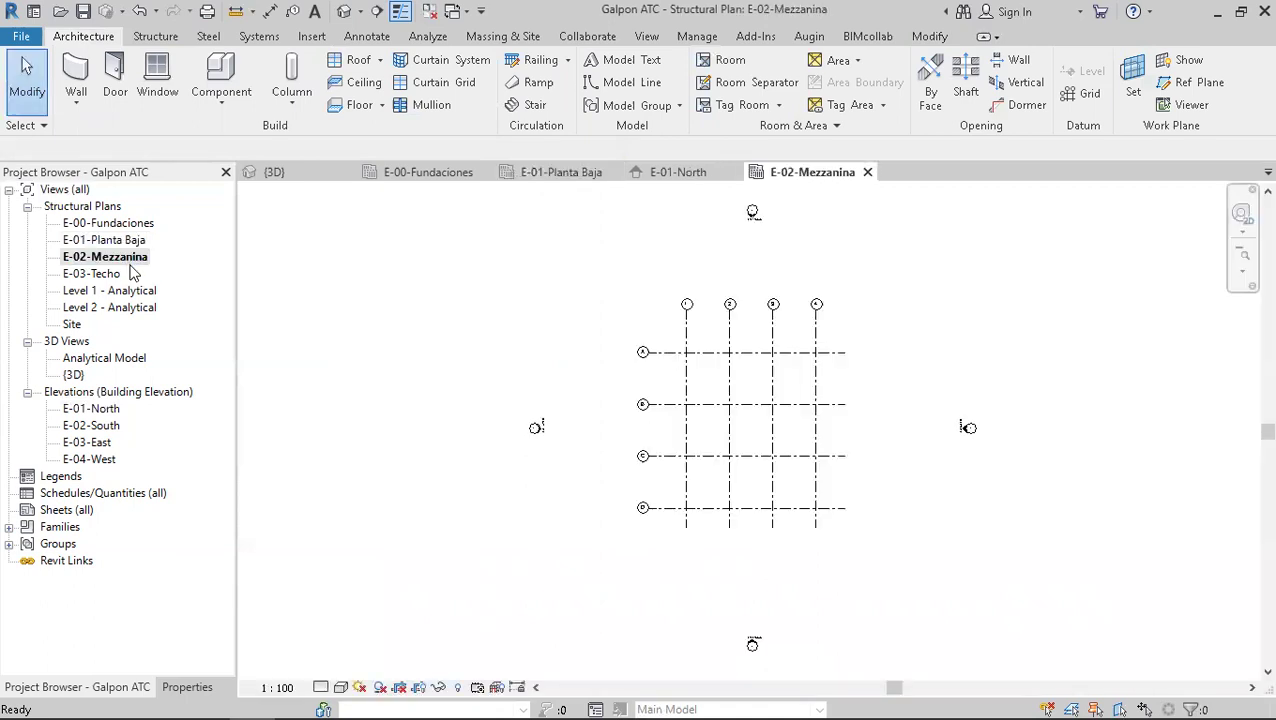
pyautogui.doubleClick(116, 275)
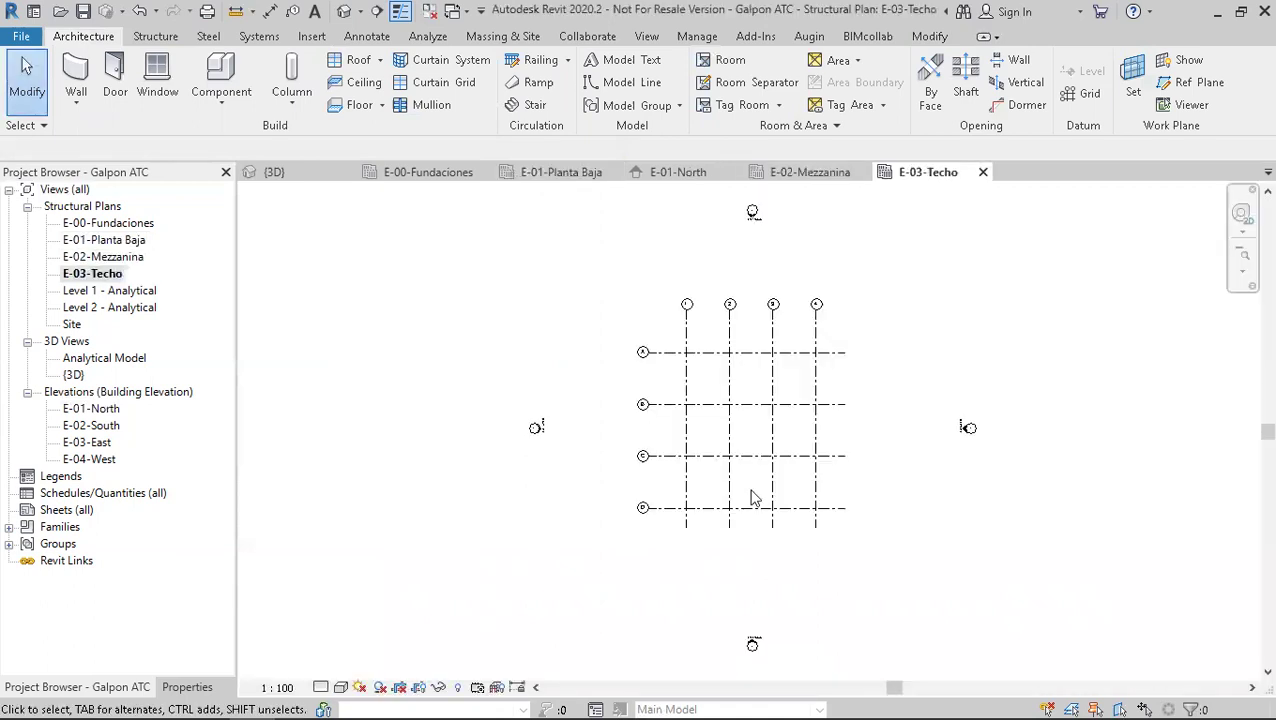
pyautogui.scroll(3, 752, 487)
pyautogui.scroll(-2, 756, 420)
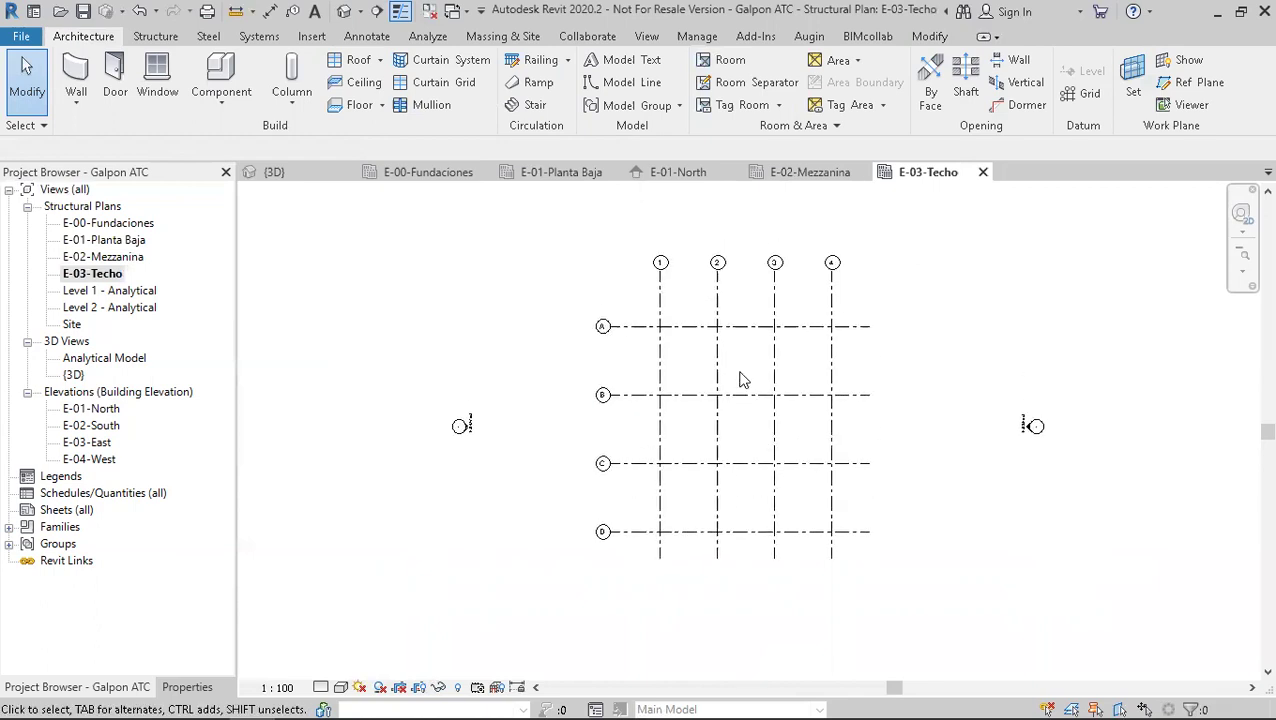
pyautogui.scroll(-1, 735, 362)
pyautogui.scroll(1, 735, 362)
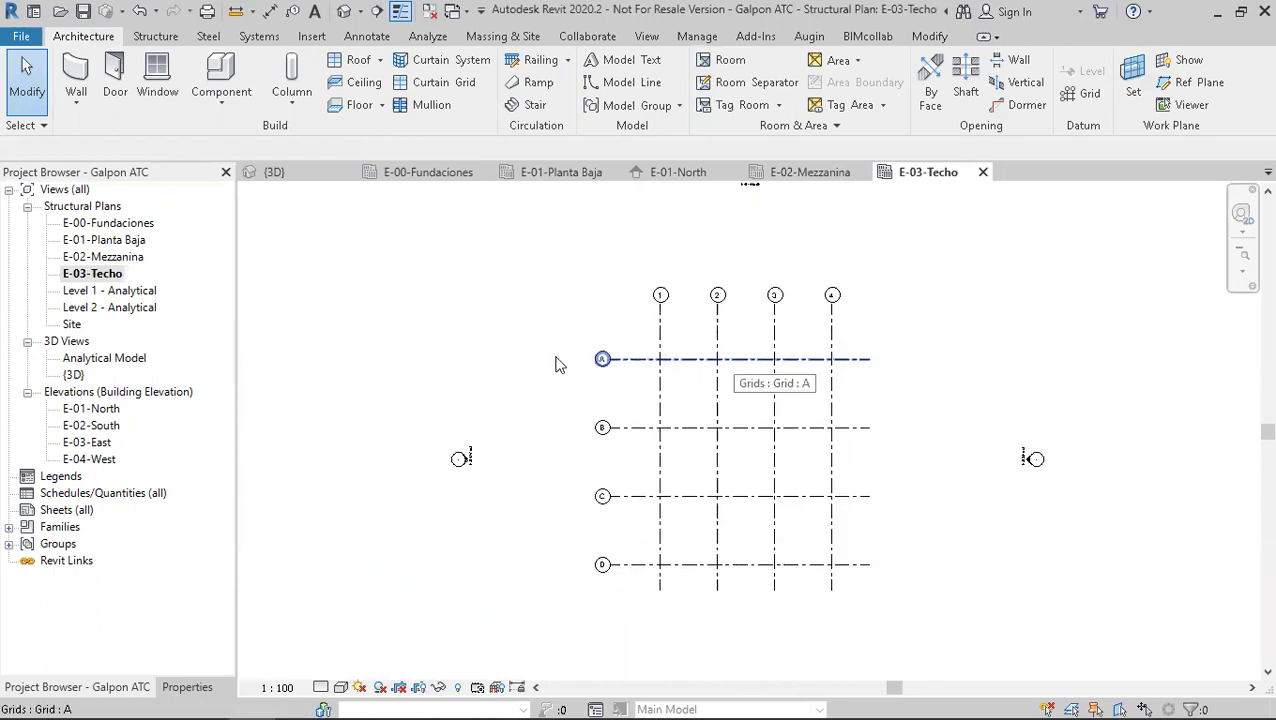
pyautogui.click(69, 292)
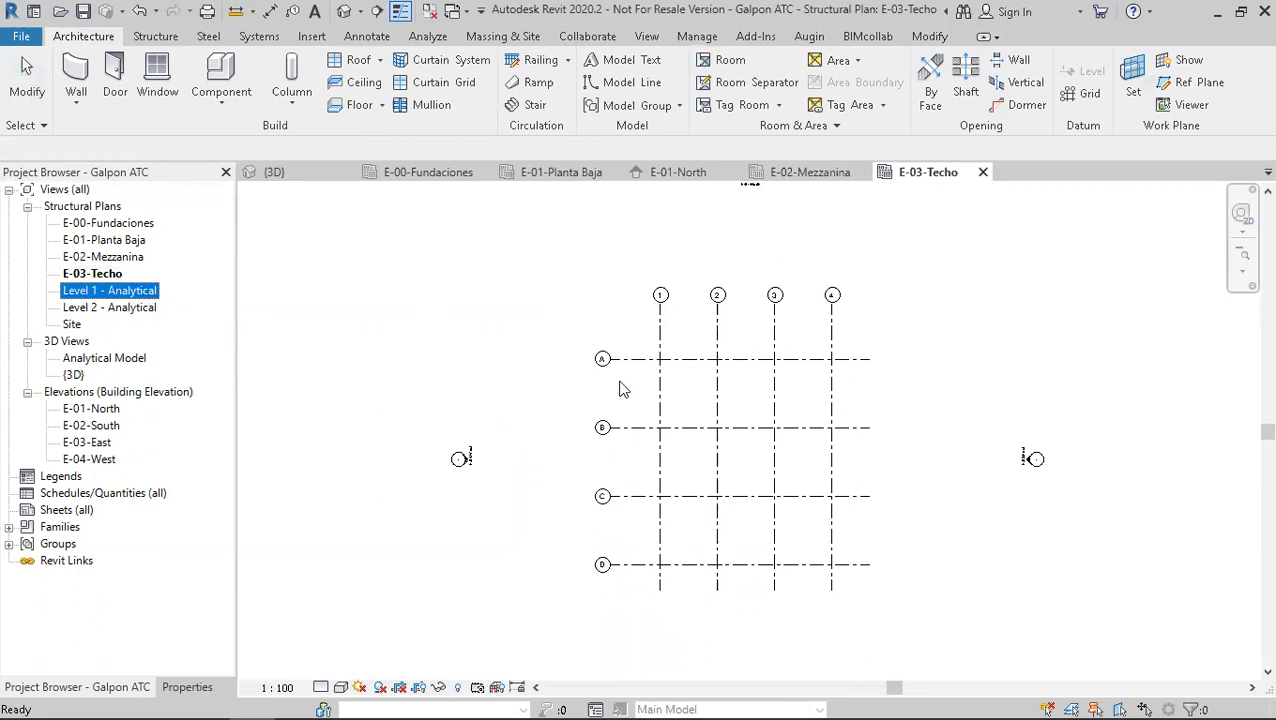
pyautogui.click(505, 344)
pyautogui.moveTo(505, 344); pyautogui.dragTo(473, 356, button='middle')
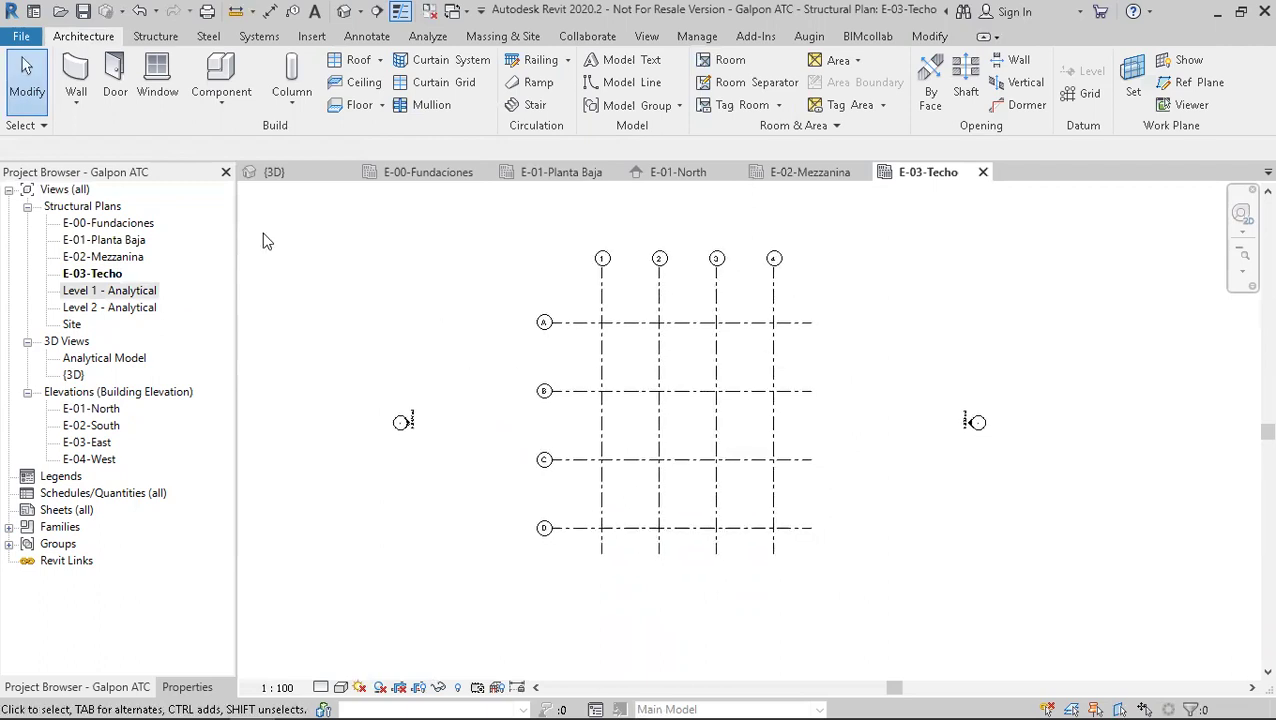
# - Return to the E-00-Fundaciones plan and look over its dimensioned grid down to axis D
pyautogui.click(427, 172)
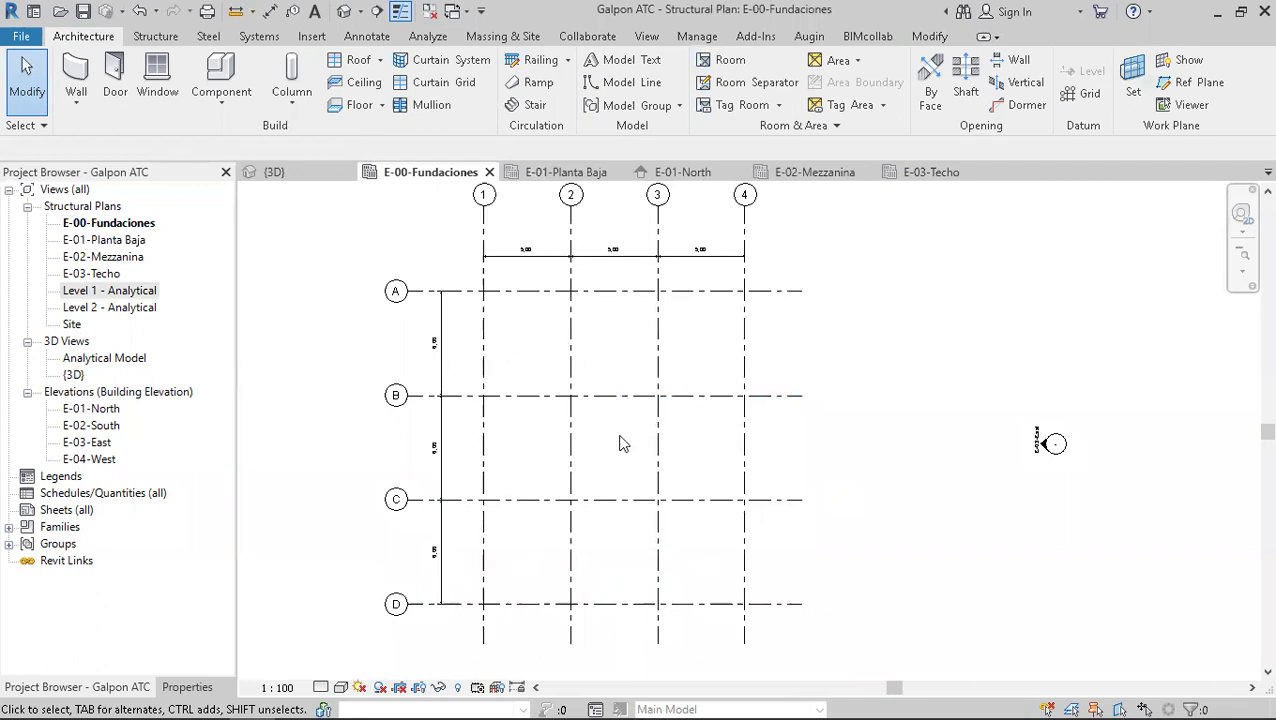
pyautogui.moveTo(577, 357); pyautogui.dragTo(679, 395, button='middle')
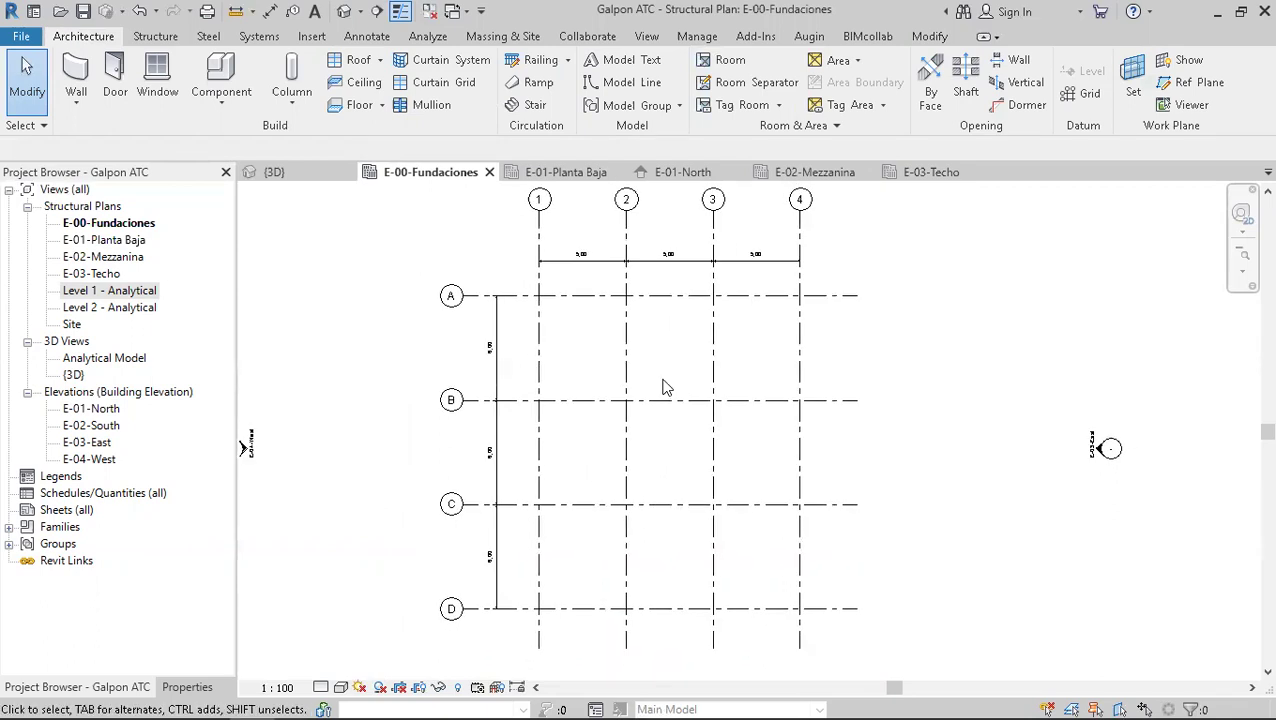
pyautogui.moveTo(674, 498); pyautogui.dragTo(648, 415, button='middle')
pyautogui.moveTo(634, 461); pyautogui.dragTo(627, 400, button='middle')
pyautogui.scroll(1, 600, 460)
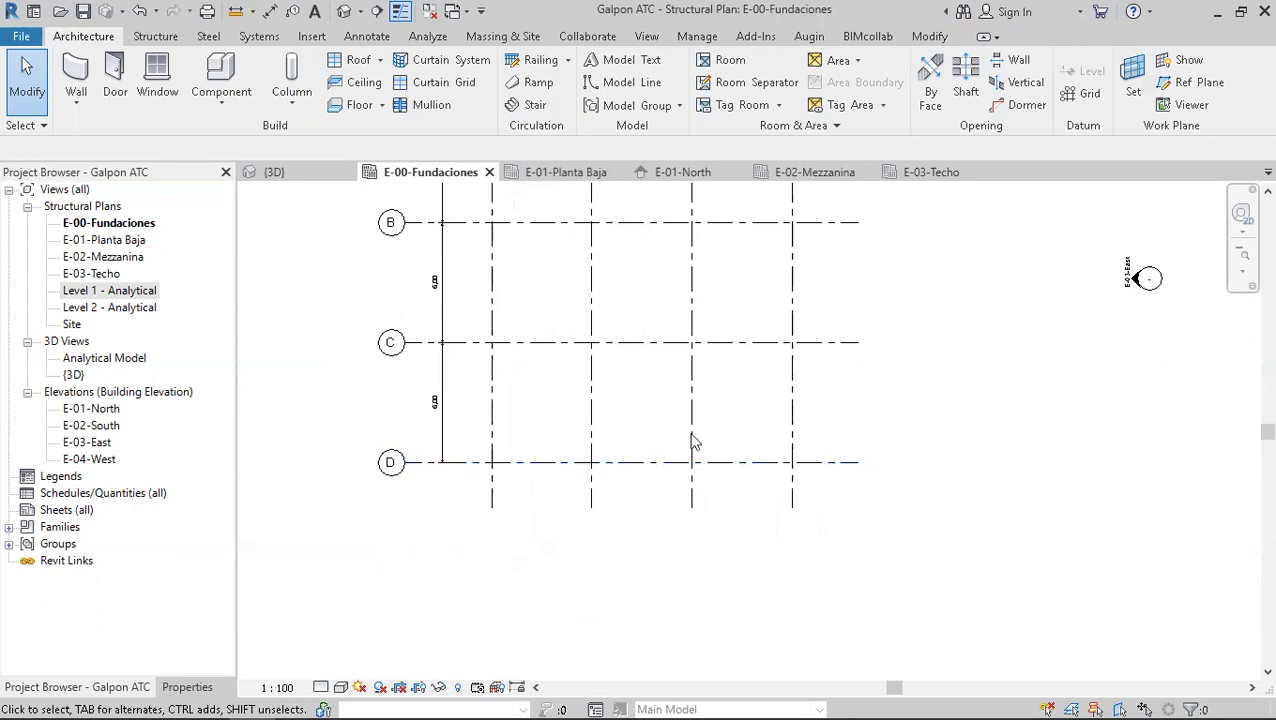
pyautogui.moveTo(637, 440); pyautogui.dragTo(637, 448, button='middle')
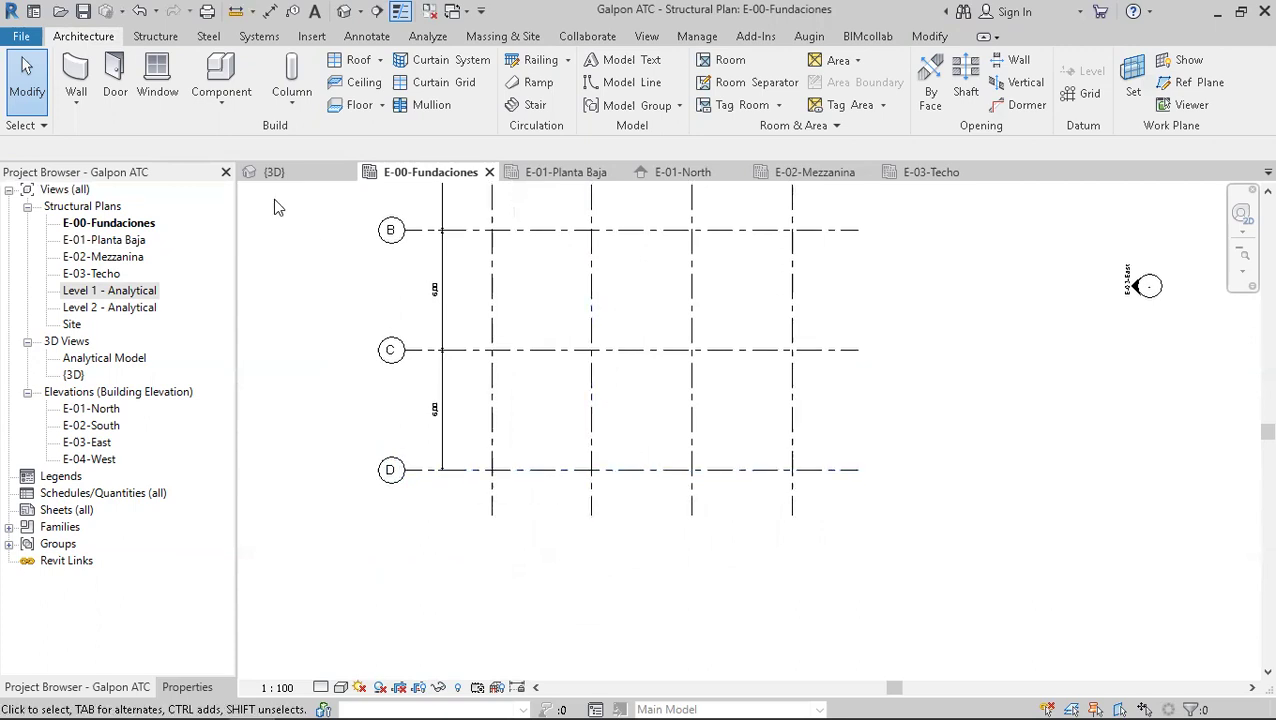
# - Start placing a vertical structural column and redock the Properties palette so its tab comes before the Project Browser
pyautogui.click(155, 36)
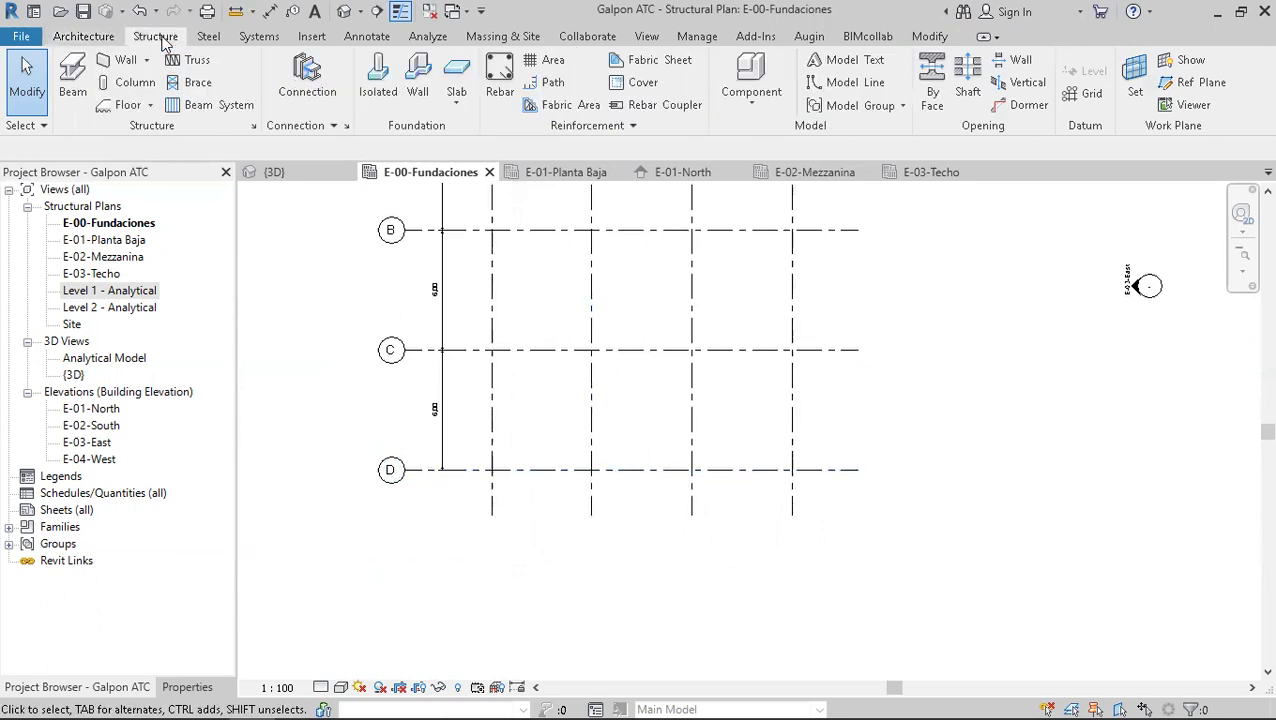
pyautogui.click(130, 82)
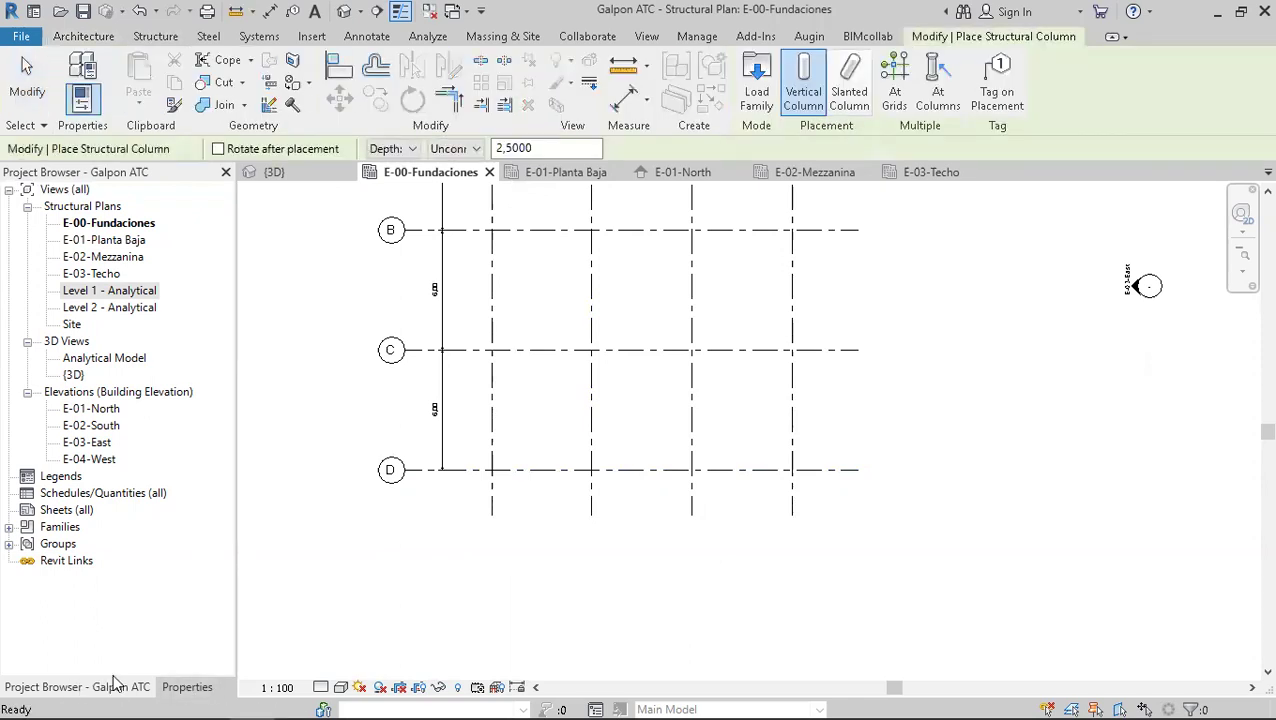
pyautogui.click(187, 687)
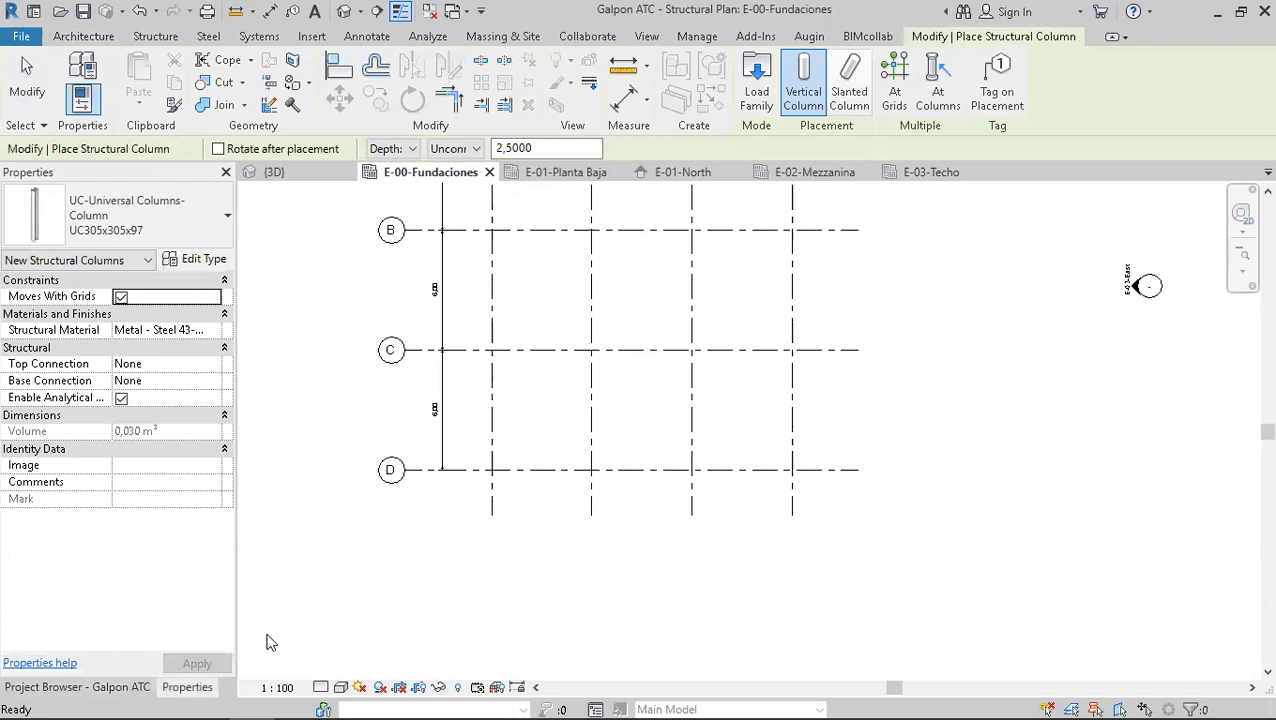
pyautogui.moveTo(187, 687); pyautogui.dragTo(499, 192)
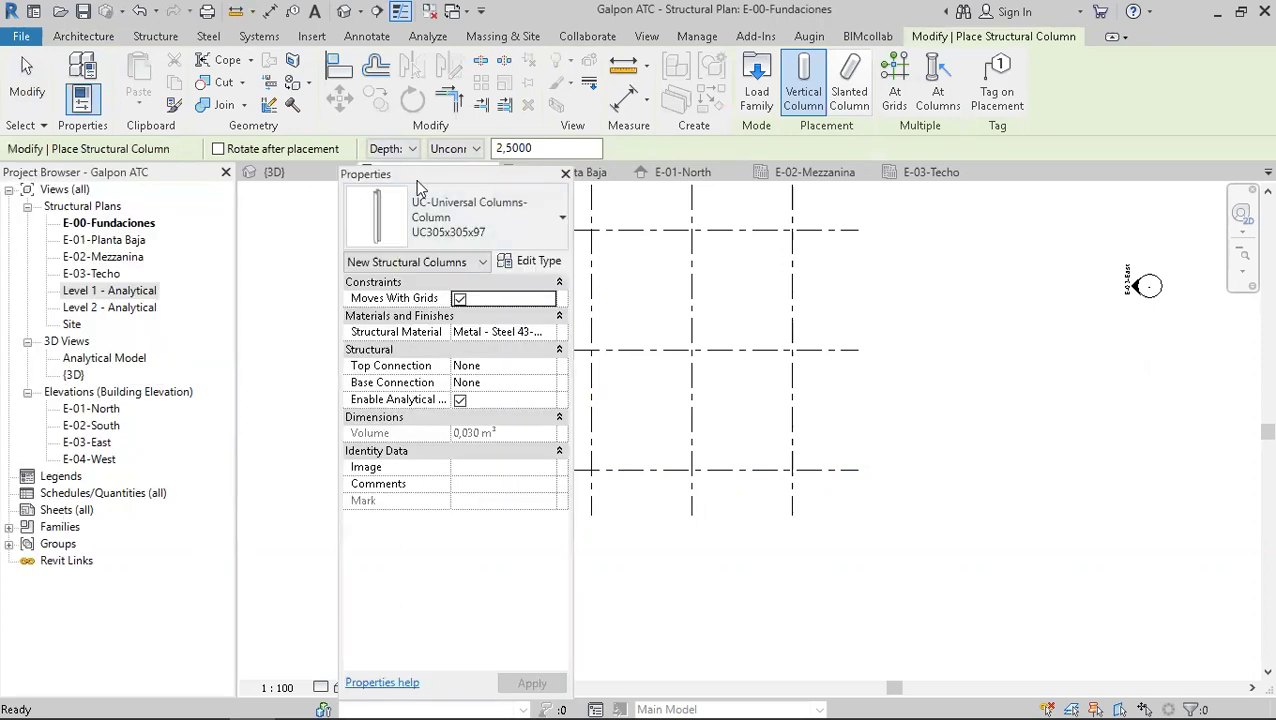
pyautogui.moveTo(417, 181); pyautogui.dragTo(485, 165)
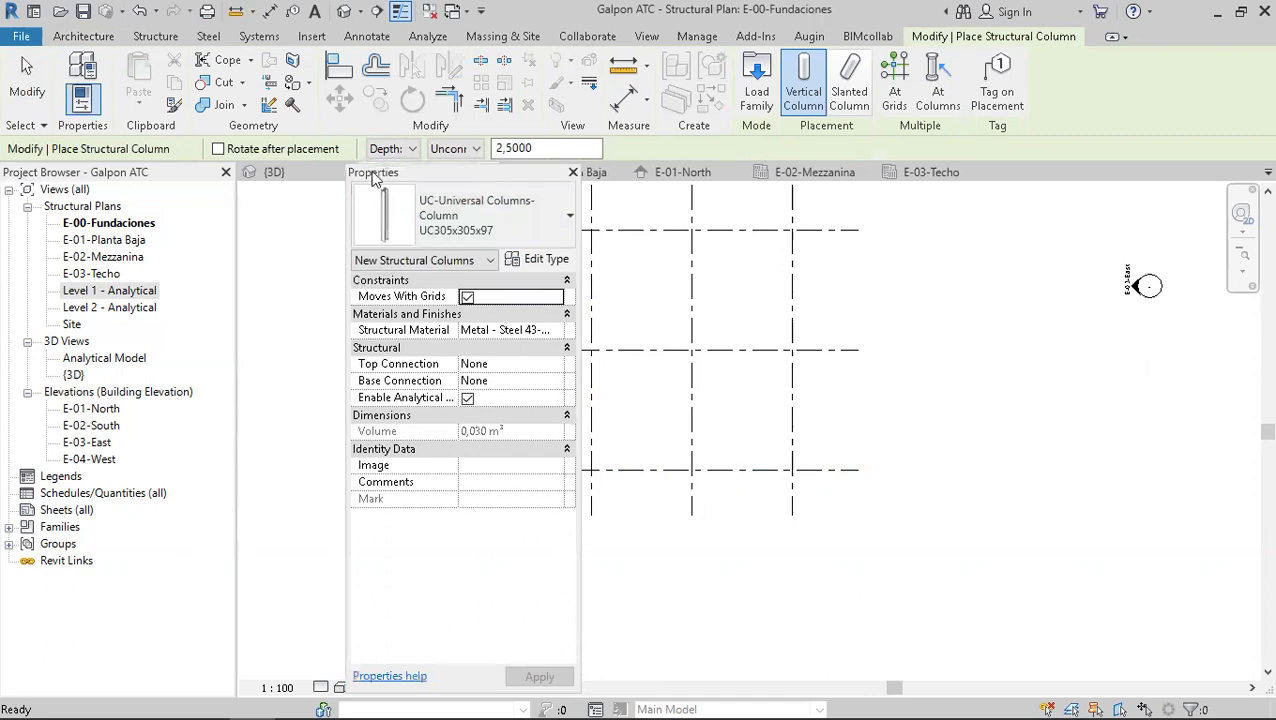
pyautogui.moveTo(373, 177); pyautogui.dragTo(152, 178)
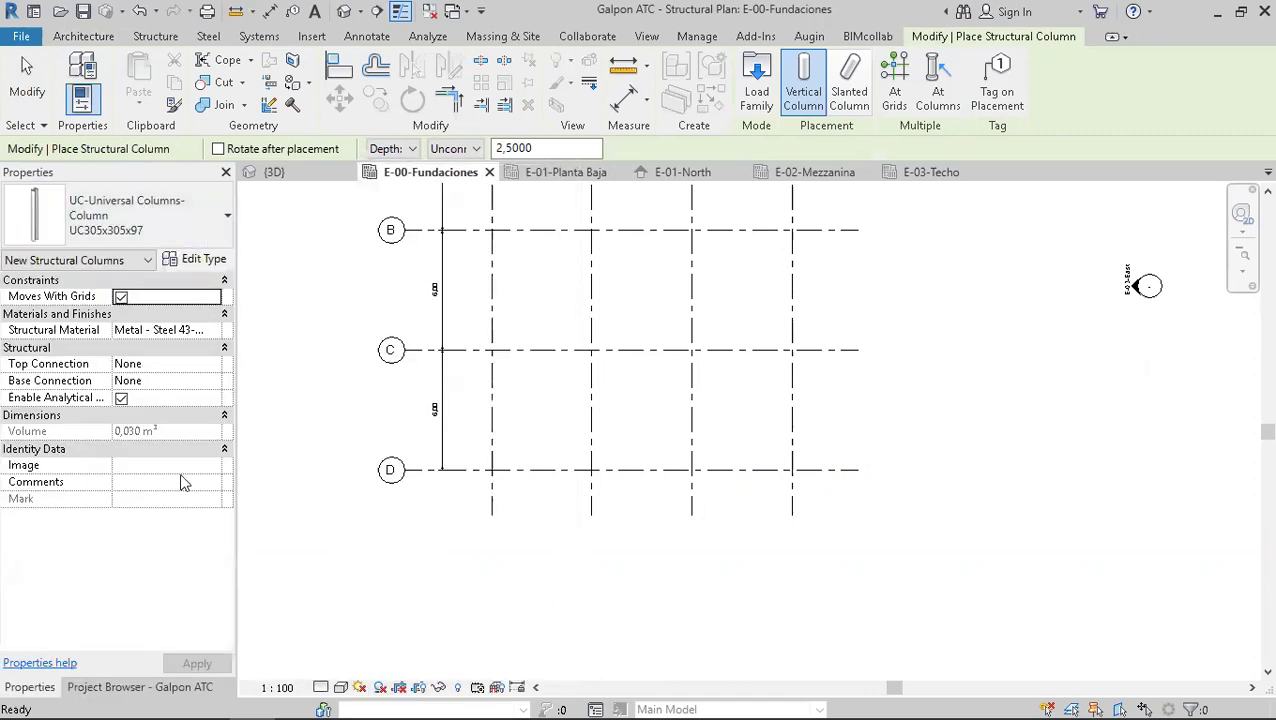
# - Alternate between the Project Browser and the new column's properties to review both palettes, finishing on the properties
pyautogui.click(108, 690)
pyautogui.click(32, 690)
pyautogui.click(108, 689)
pyautogui.click(38, 690)
pyautogui.click(100, 690)
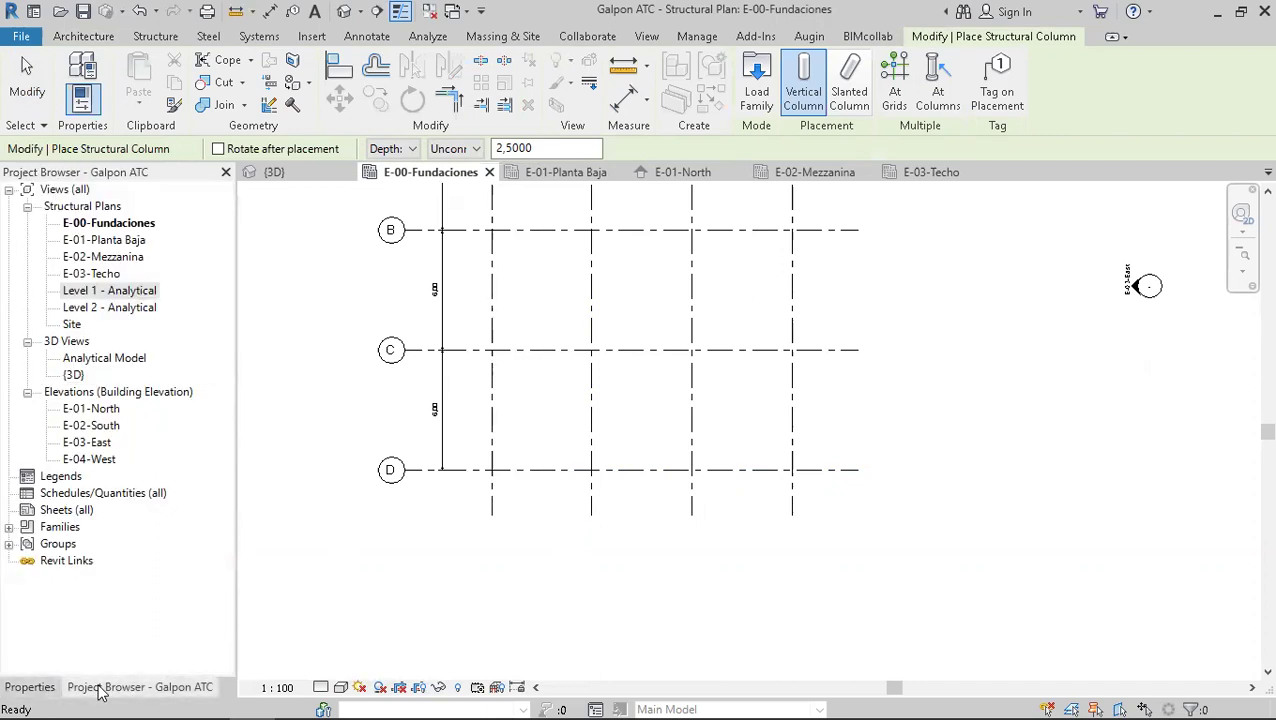
pyautogui.click(30, 689)
pyautogui.click(128, 690)
pyautogui.click(42, 690)
pyautogui.click(118, 689)
pyautogui.click(30, 692)
pyautogui.click(100, 689)
pyautogui.click(40, 690)
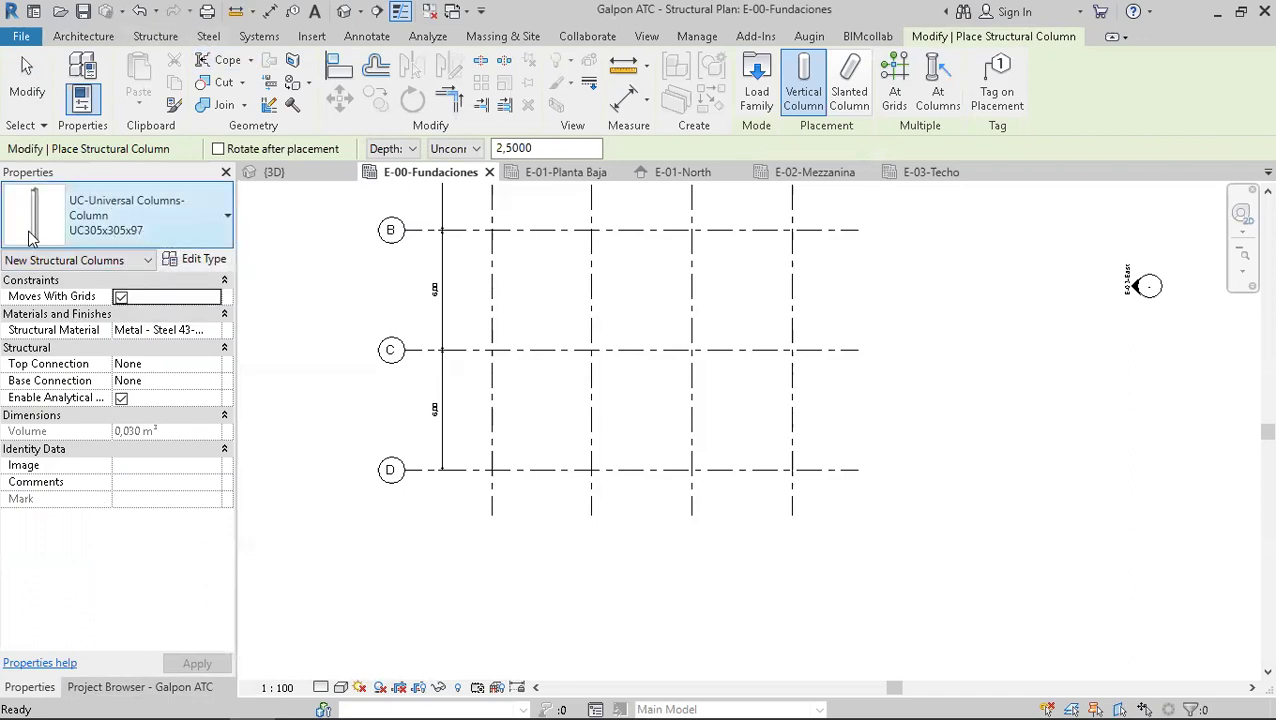
# - Review the available concrete and steel structural column types and choose UC-Universal Columns-Column UC305x305x97
pyautogui.click(150, 217)
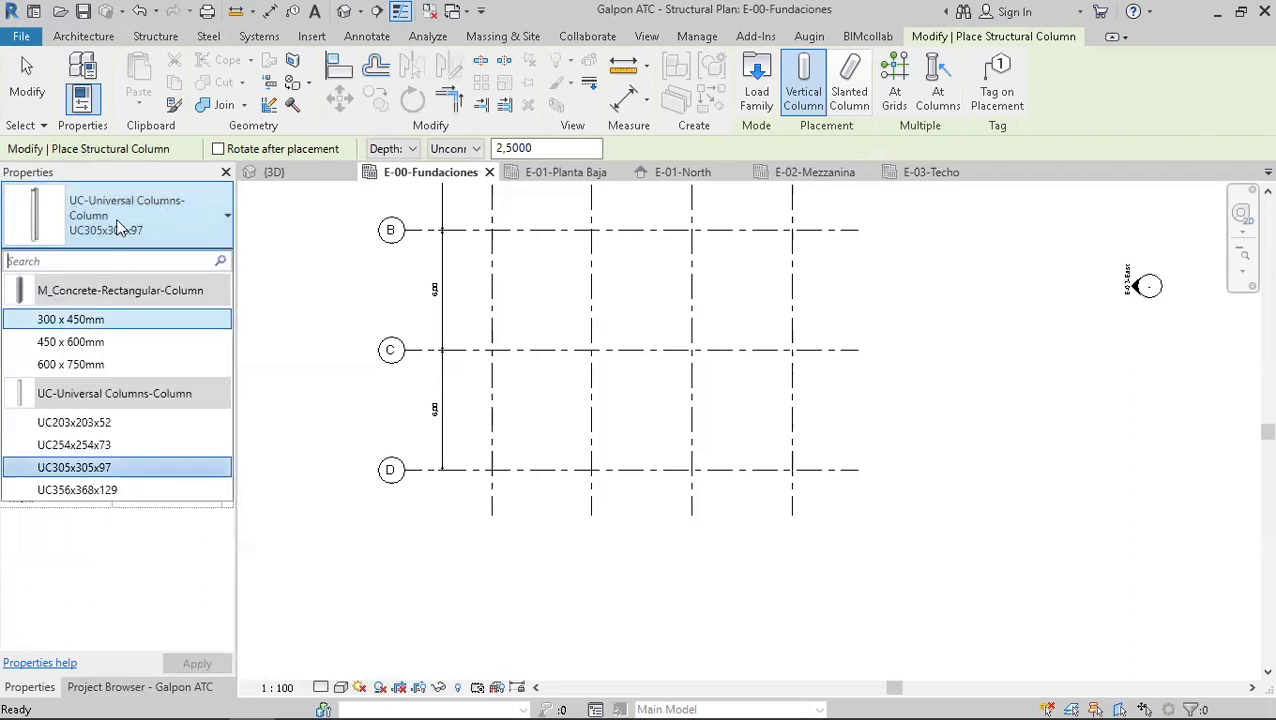
pyautogui.click(189, 226)
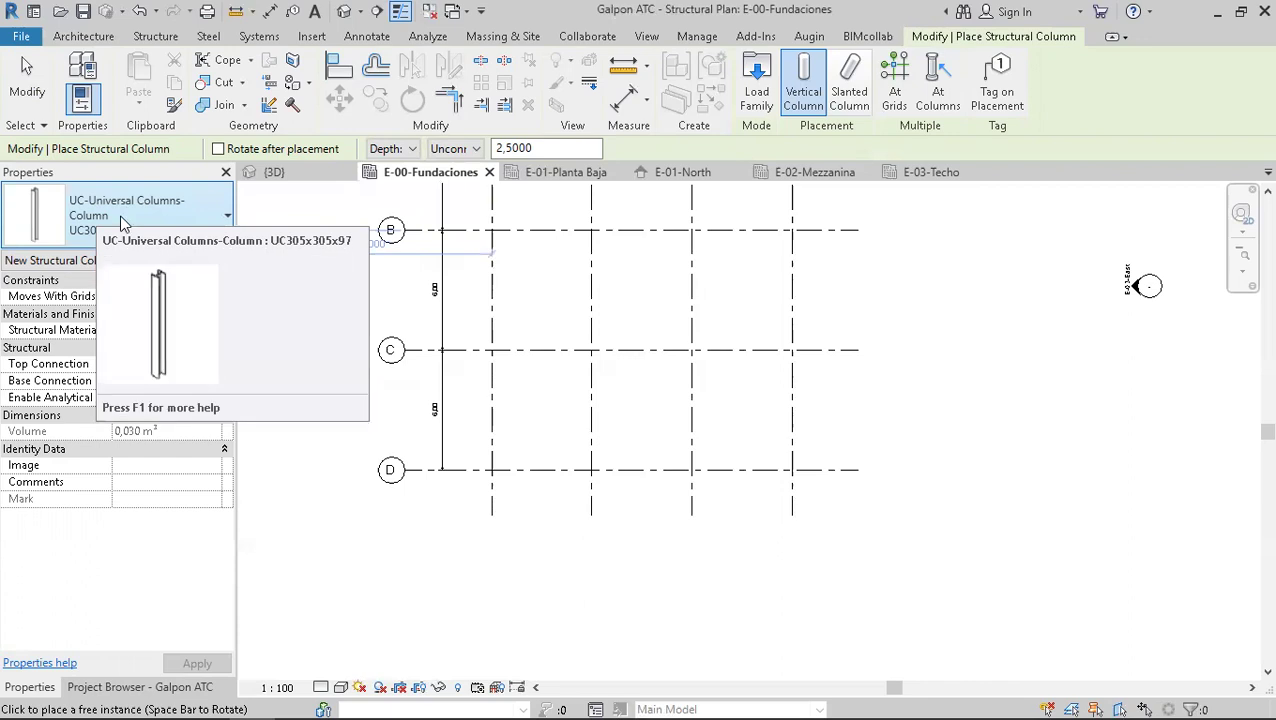
pyautogui.click(152, 220)
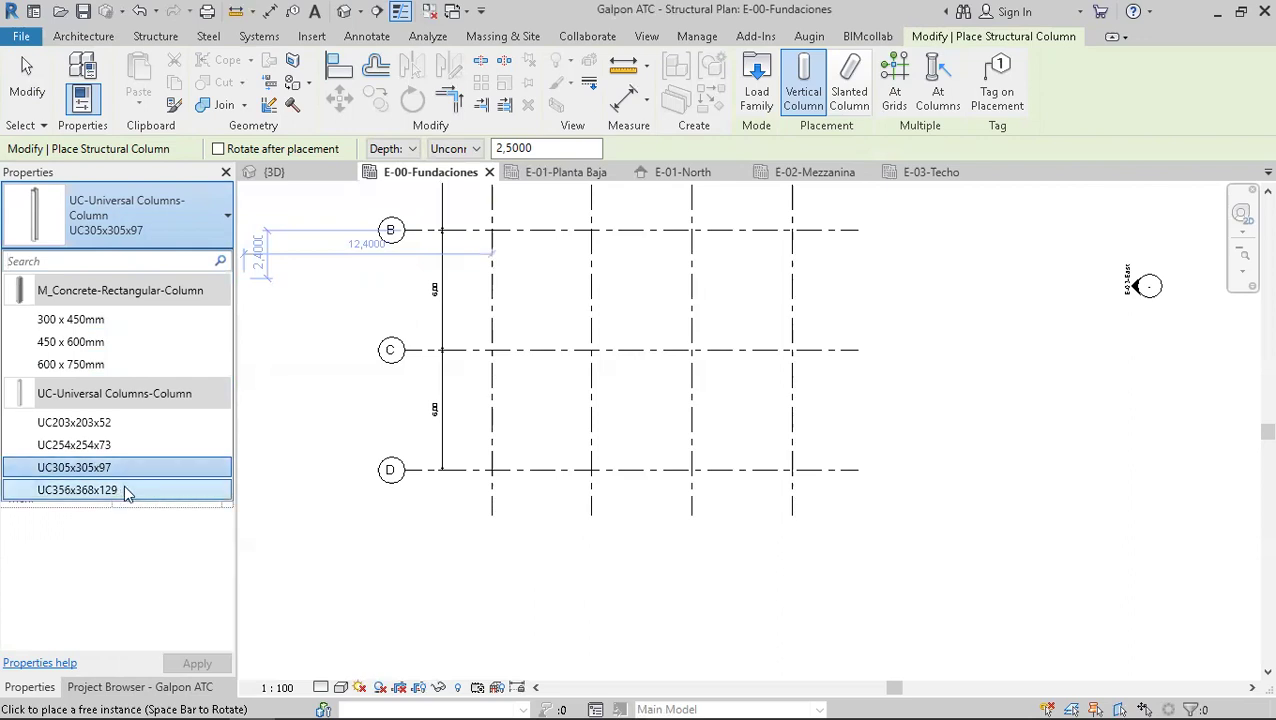
pyautogui.click(105, 234)
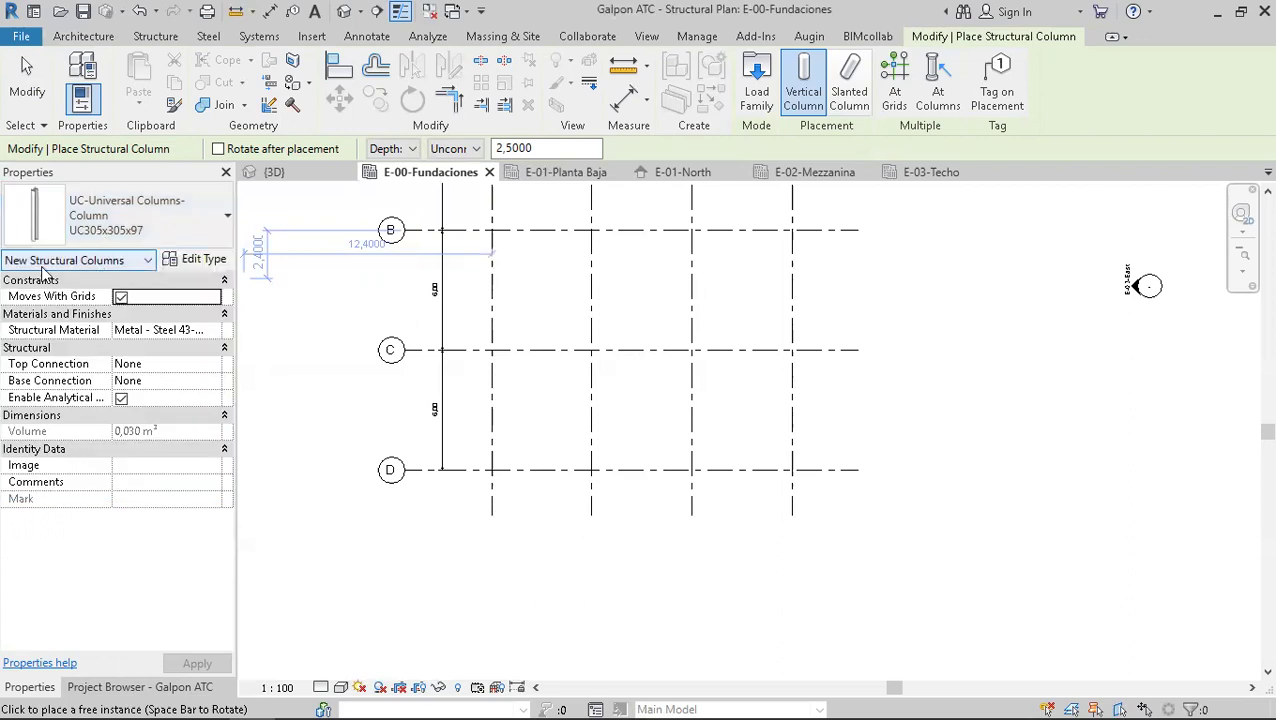
pyautogui.click(120, 222)
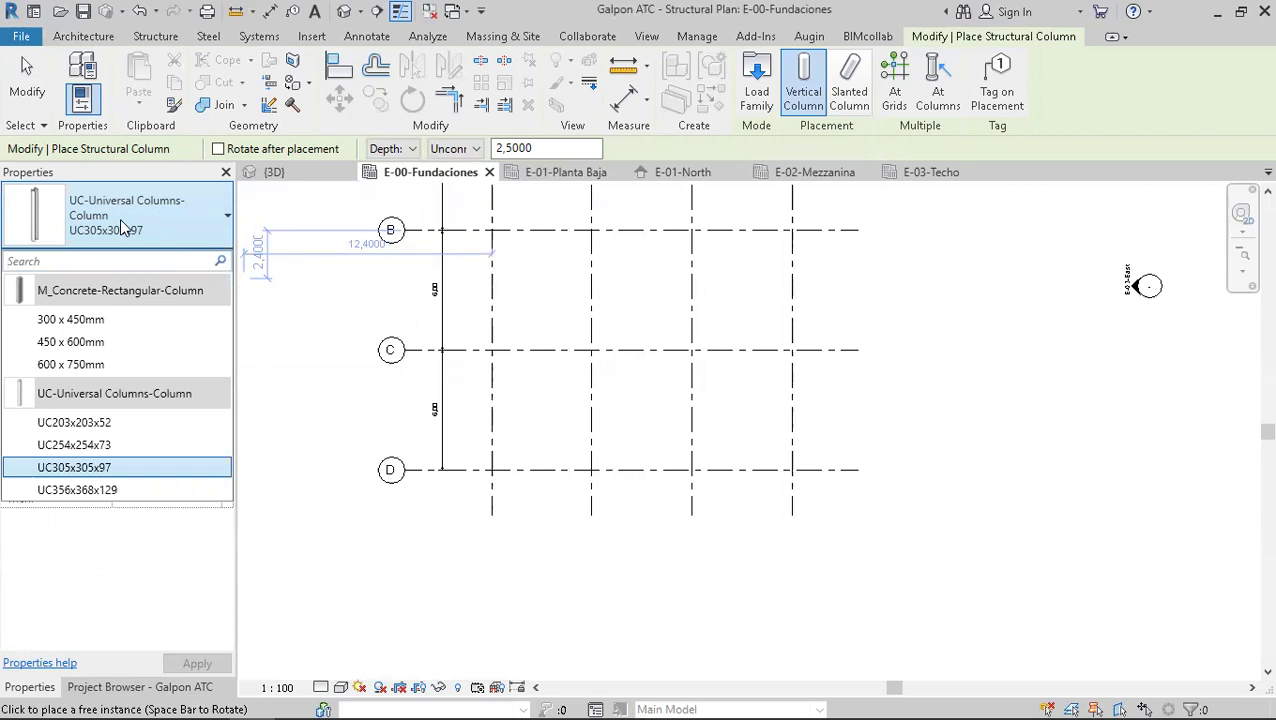
pyautogui.click(120, 218)
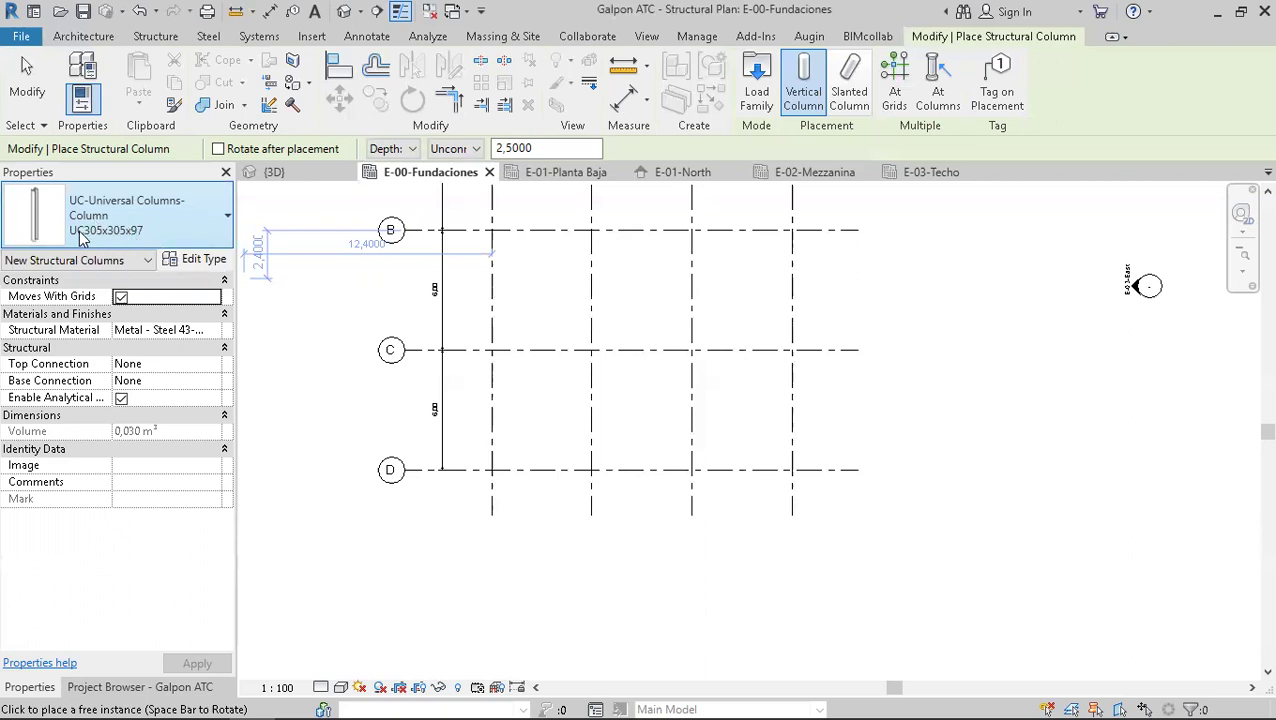
pyautogui.click(111, 230)
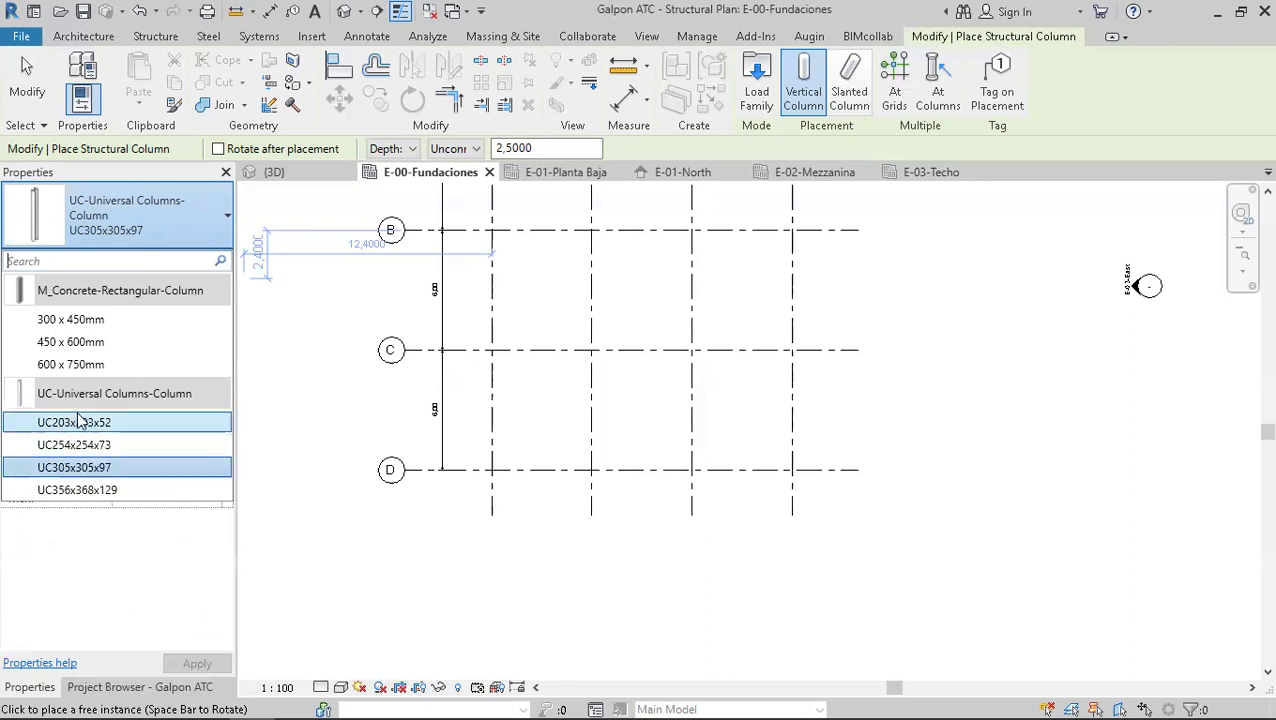
pyautogui.keyDown('ctrl'); pyautogui.click(80, 428); pyautogui.keyUp('ctrl')
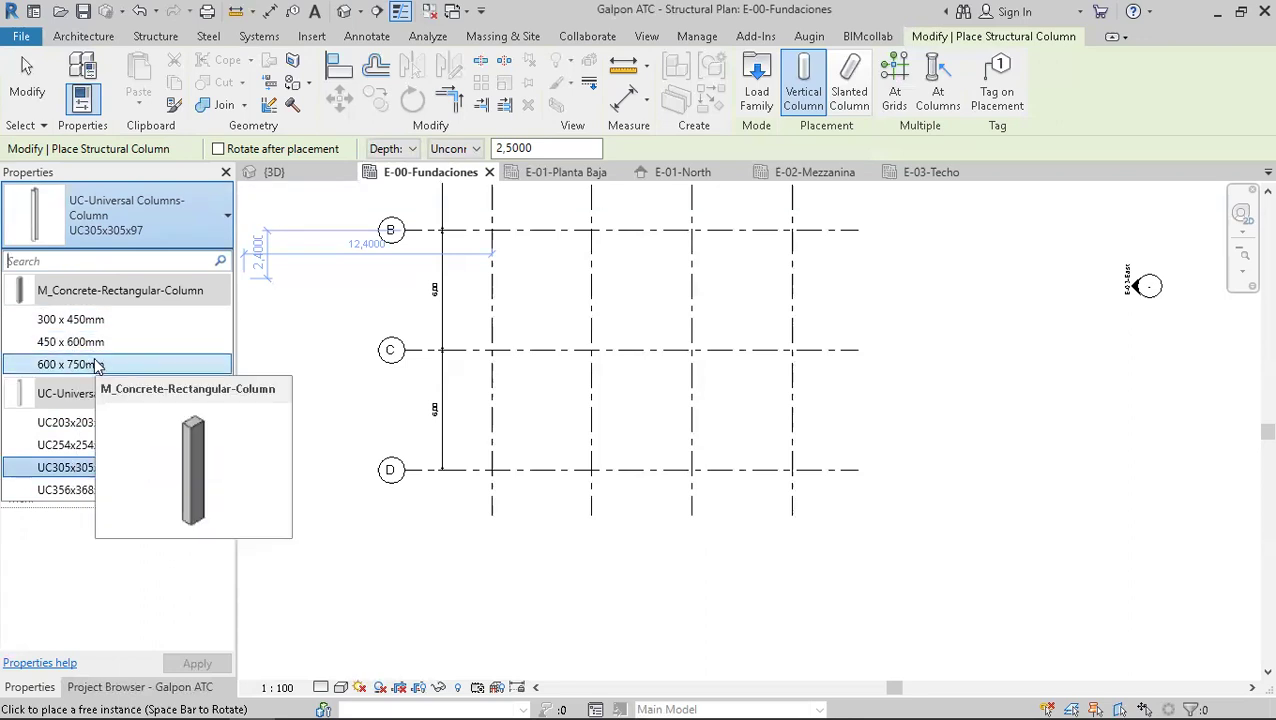
pyautogui.click(79, 470)
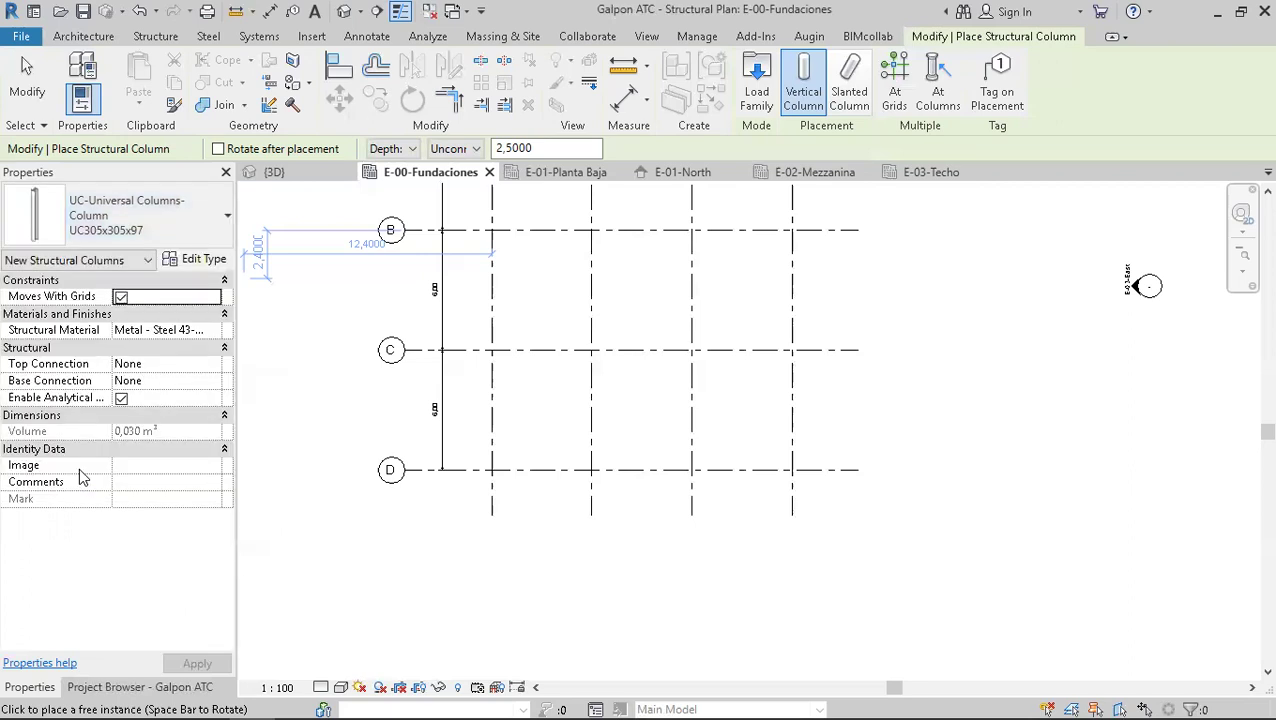
# - Examine the column placement point at the intersection of grids 1 and D in the foundation plan
pyautogui.scroll(3, 288, 480)
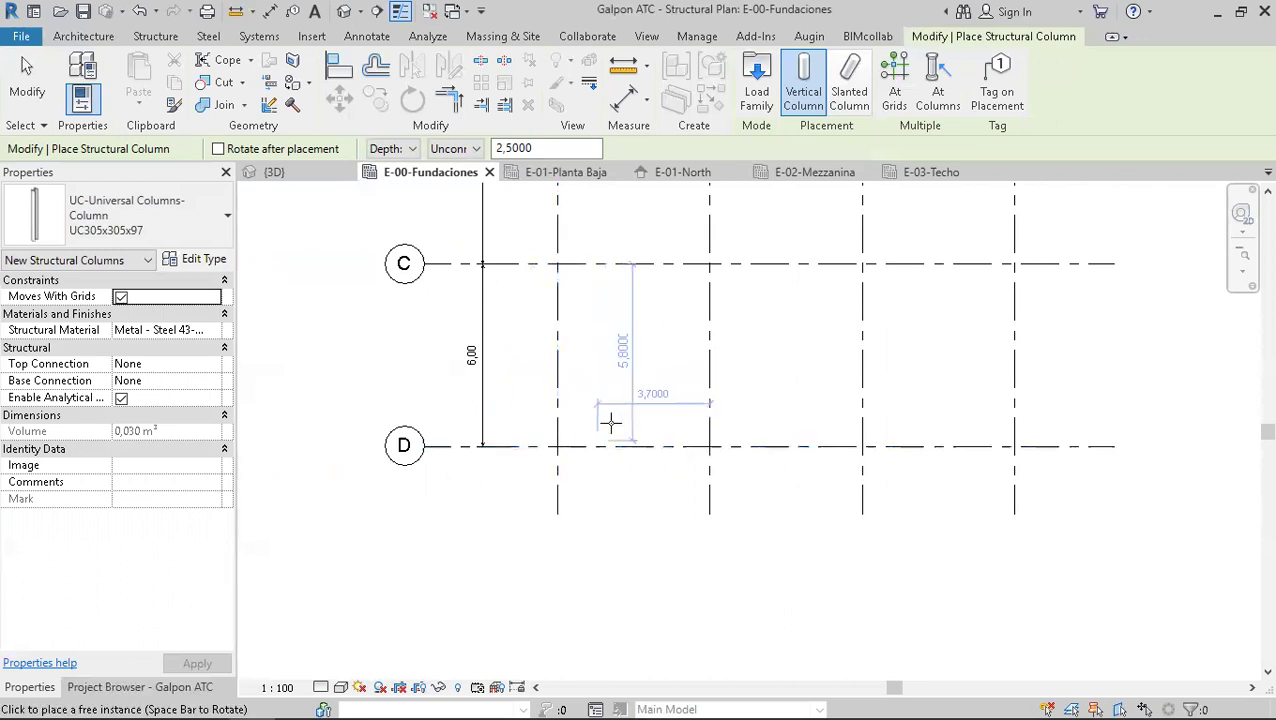
pyautogui.moveTo(601, 426); pyautogui.dragTo(596, 462, button='middle')
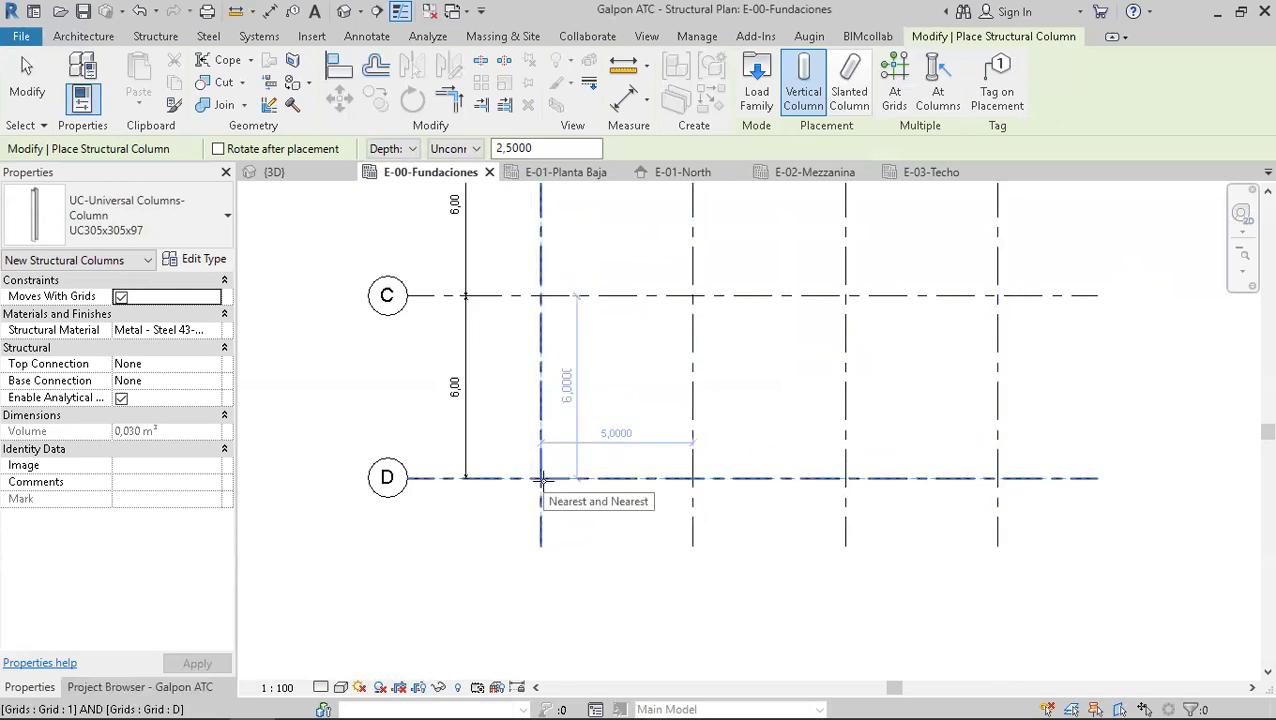
pyautogui.scroll(3, 498, 516)
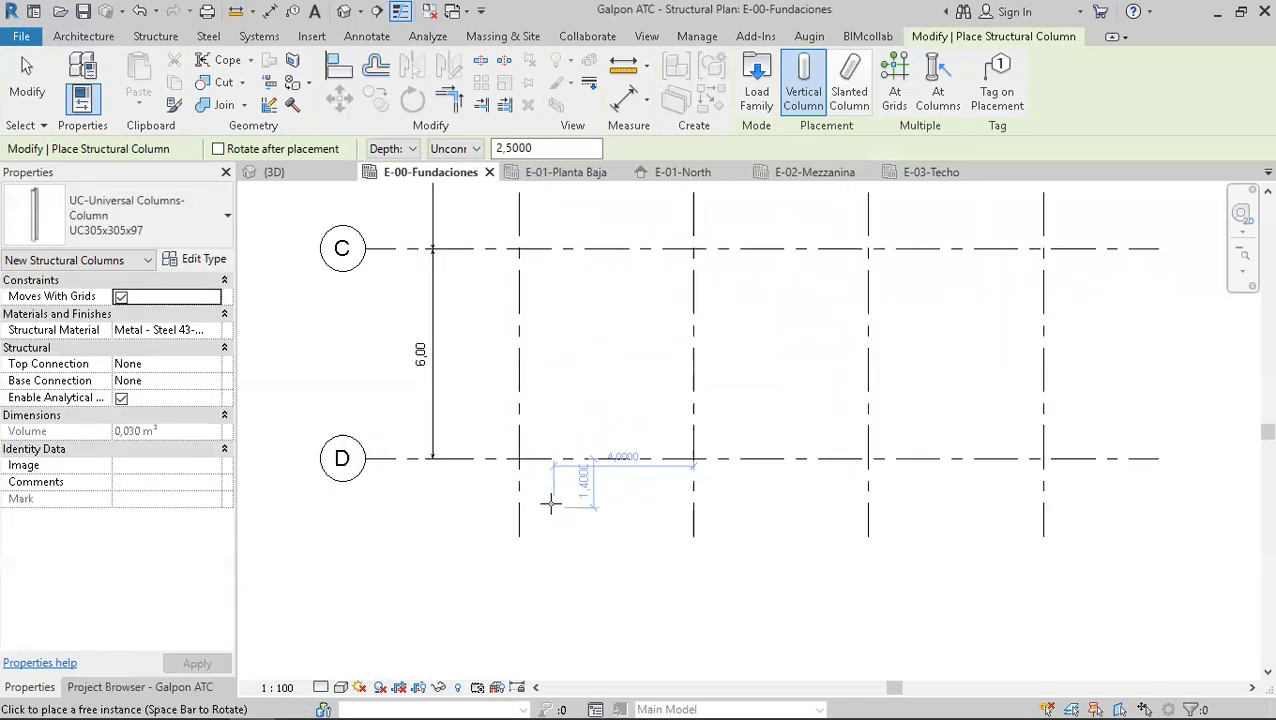
pyautogui.scroll(-2, 549, 504)
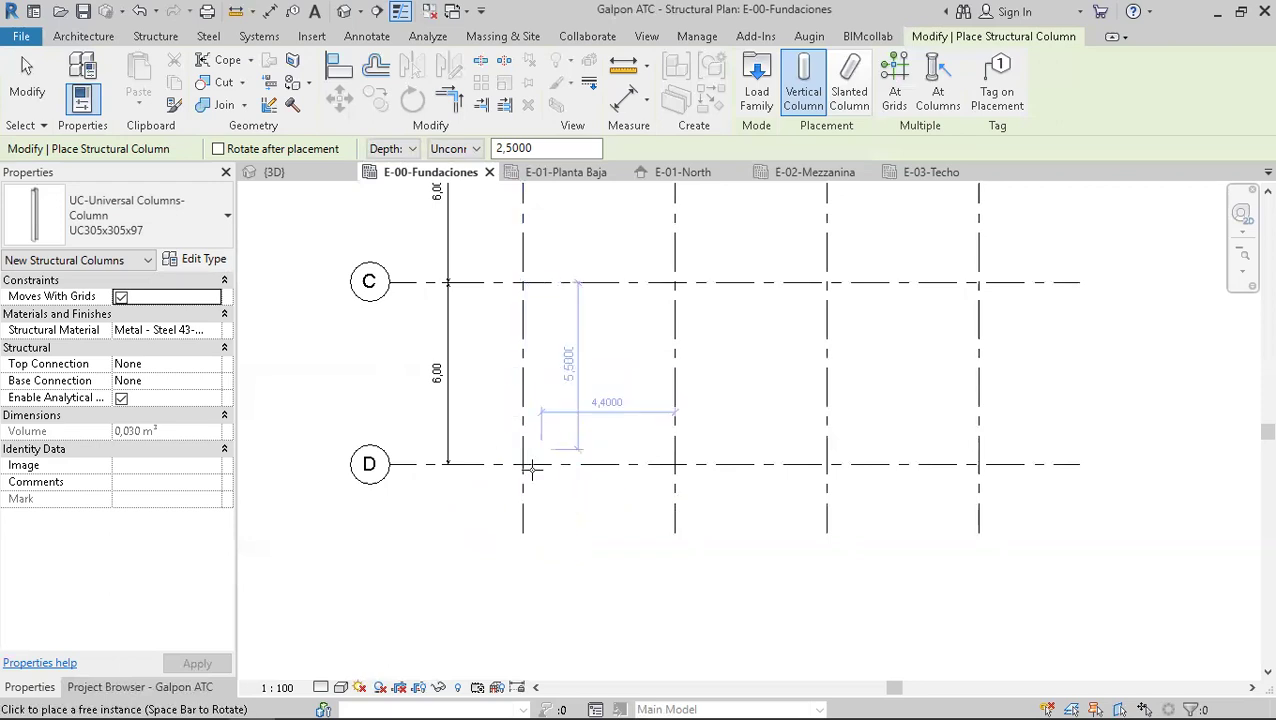
pyautogui.scroll(2, 521, 466)
pyautogui.scroll(4, 521, 466)
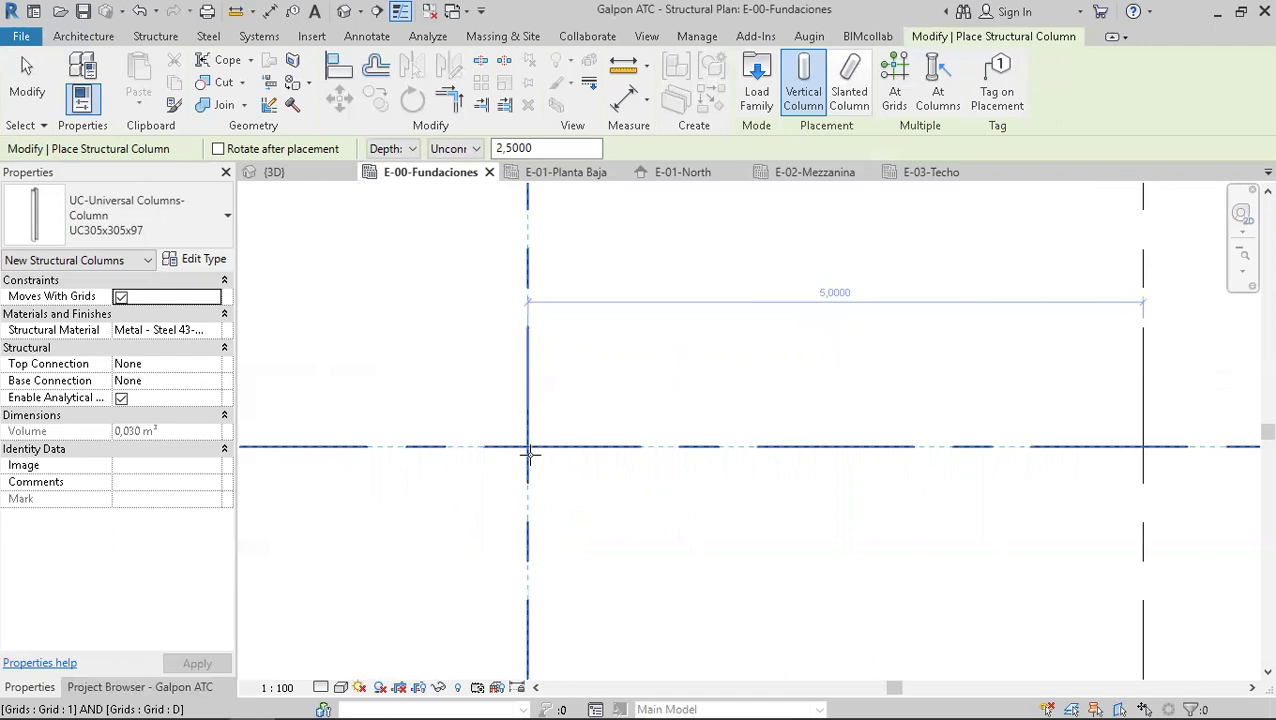
pyautogui.scroll(-8, 558, 505)
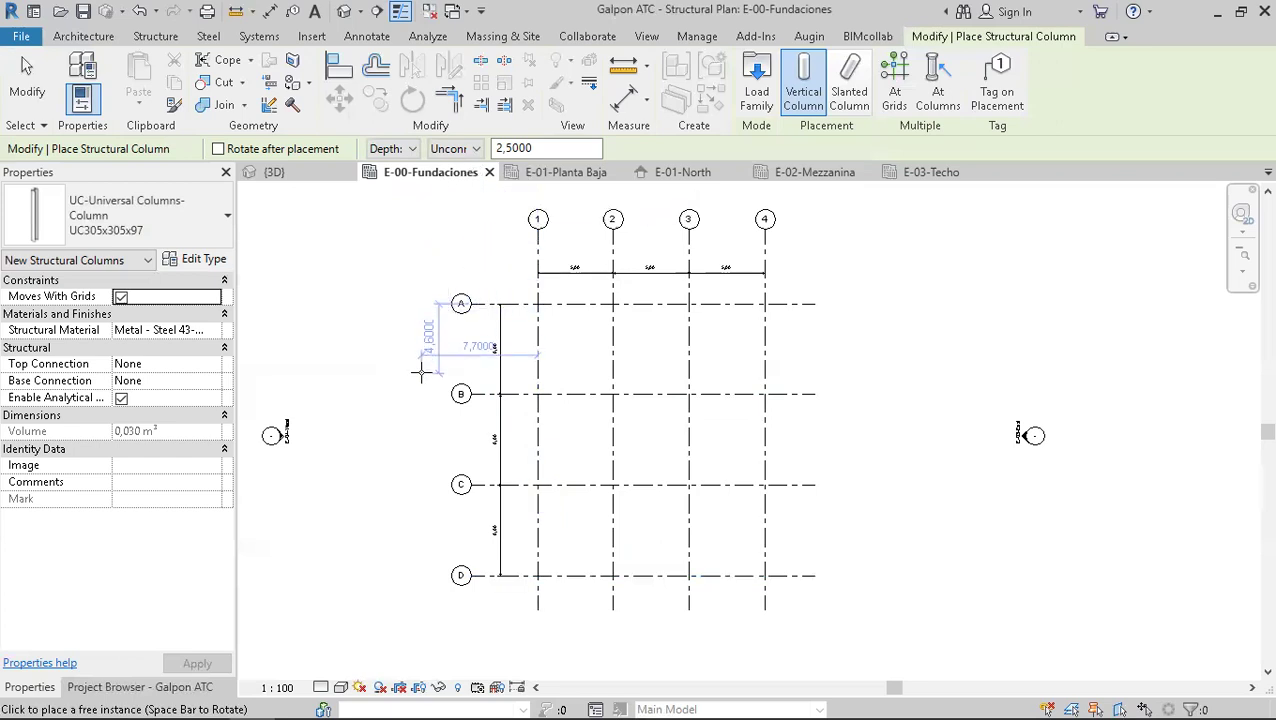
# - Switch to the E-01-Planta Baja structural plan to continue the column placement there
pyautogui.click(566, 172)
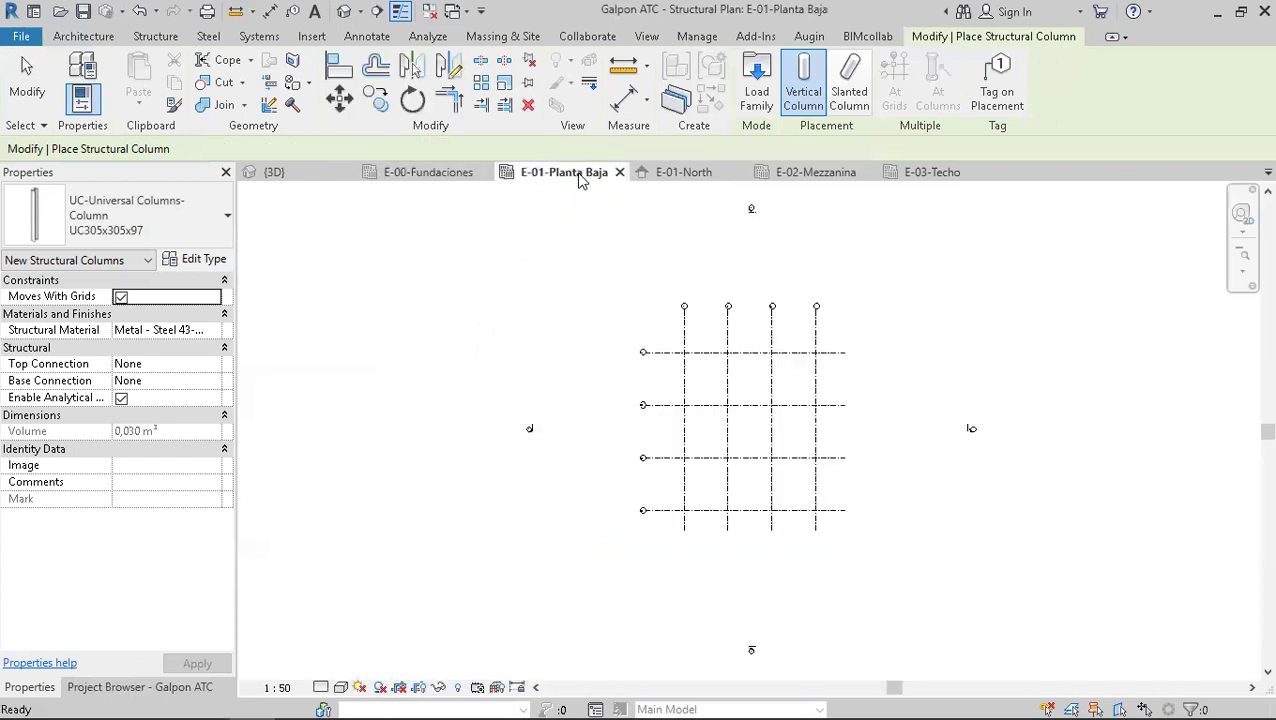
pyautogui.scroll(2, 500, 425)
pyautogui.scroll(3, 544, 427)
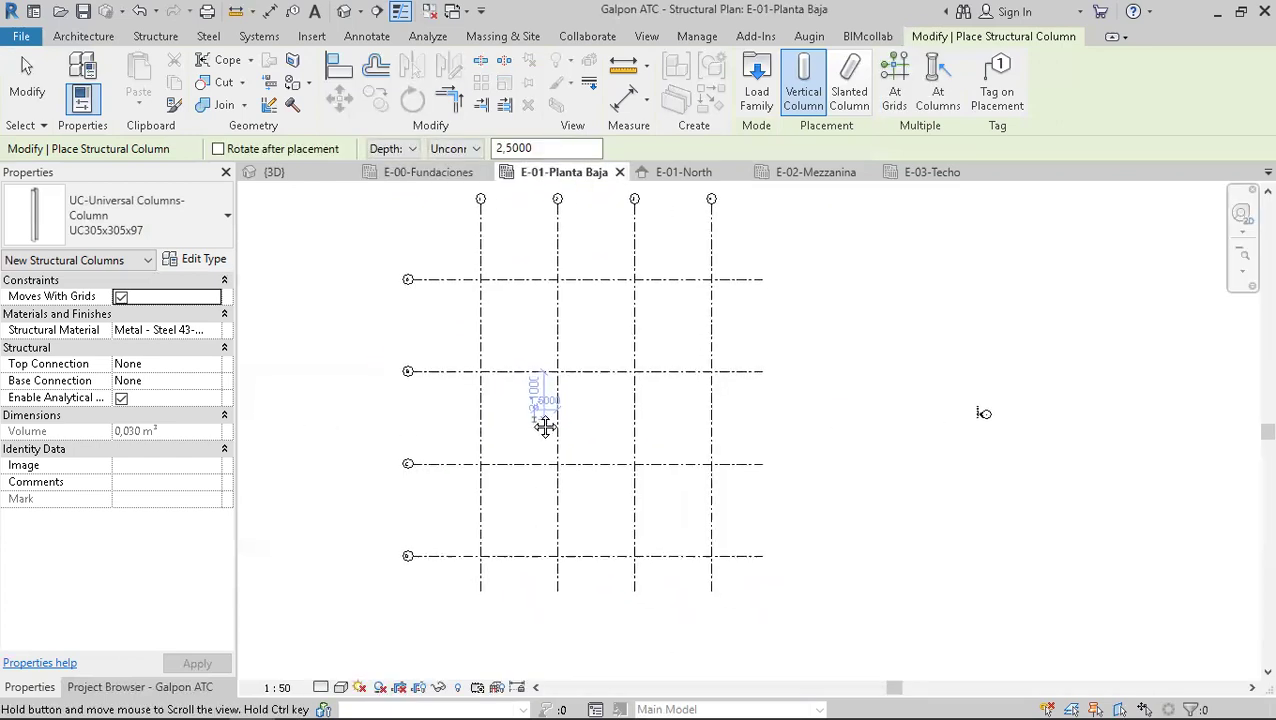
pyautogui.scroll(2, 482, 507)
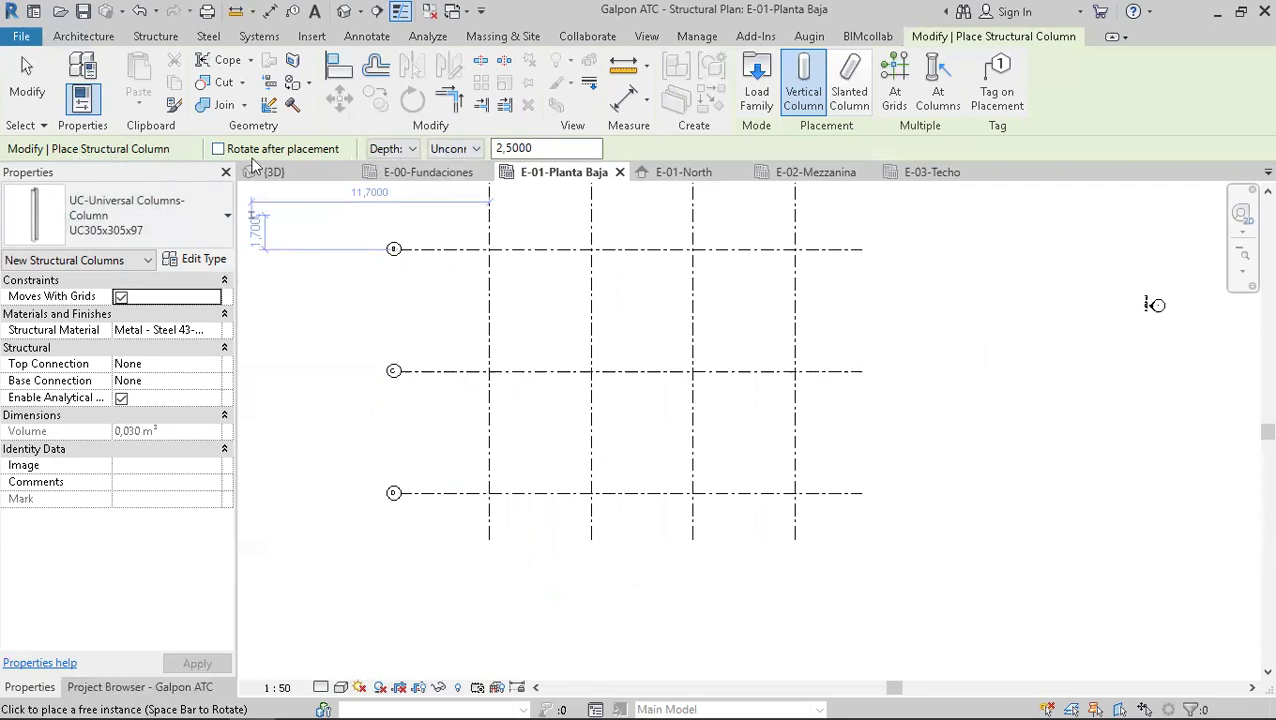
# - Set the new column to be placed by Height, reaching up to level 03-Techo
pyautogui.click(411, 149)
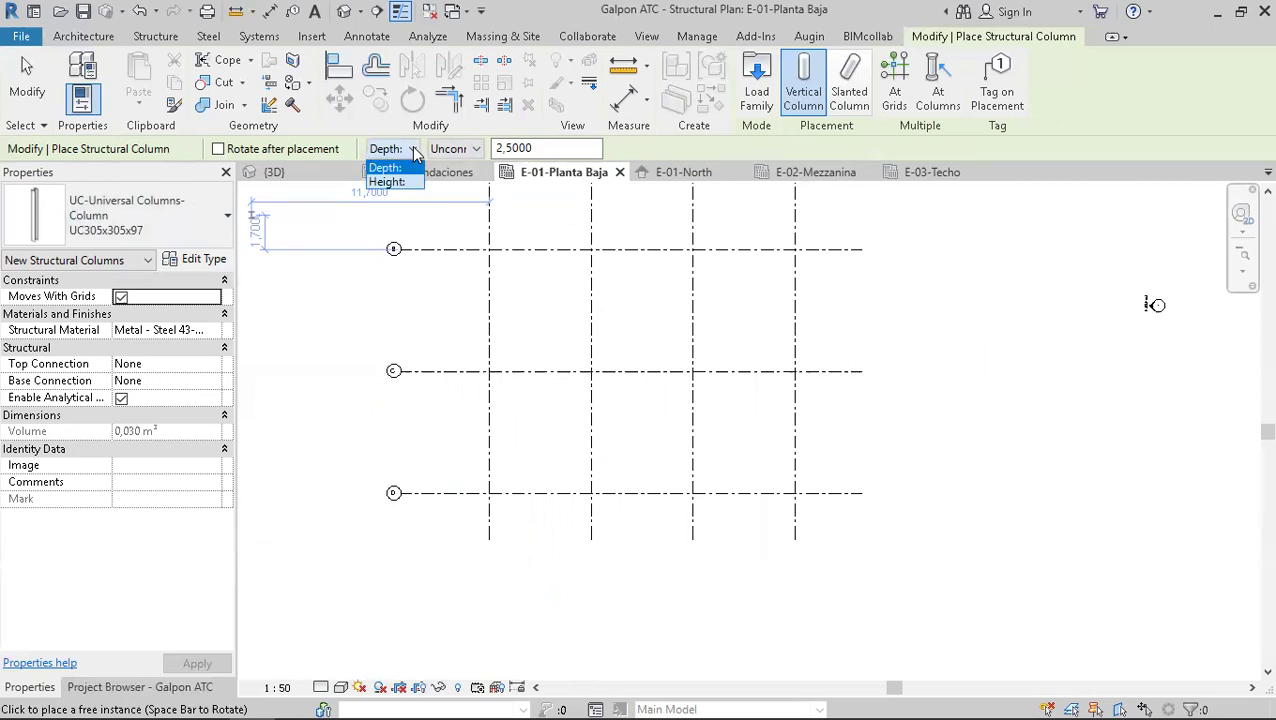
pyautogui.click(476, 150)
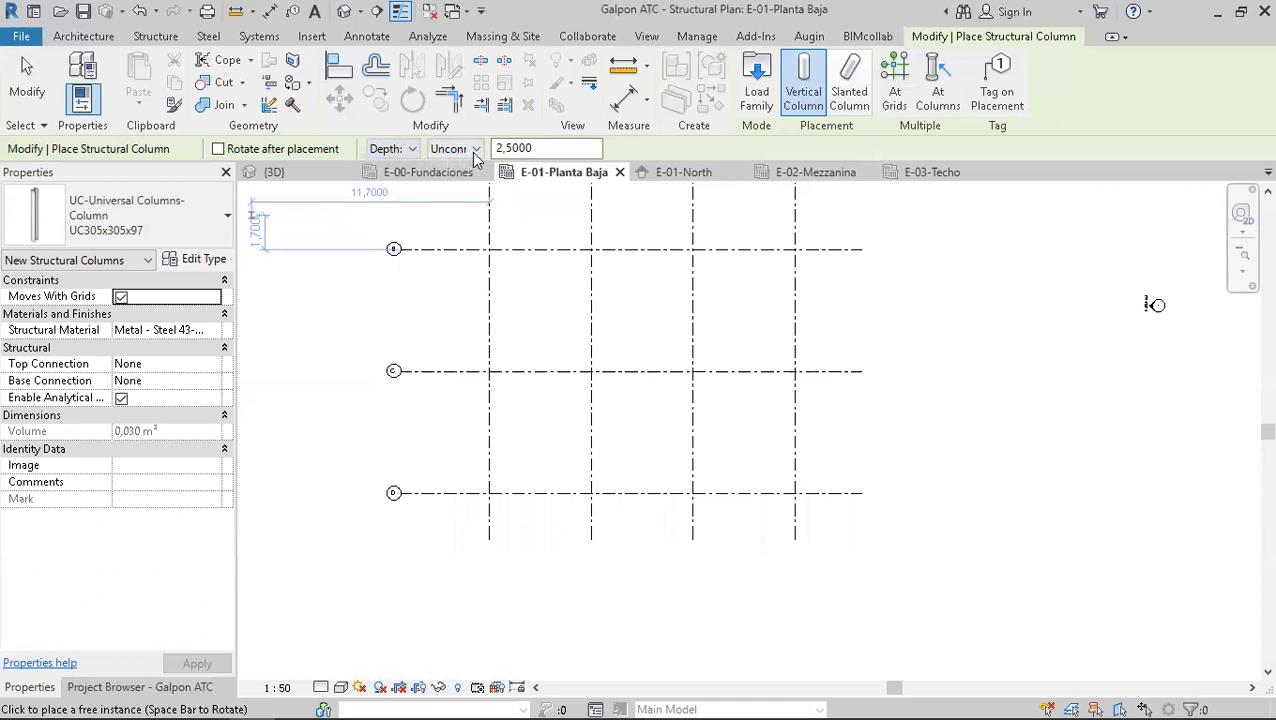
pyautogui.click(477, 150)
pyautogui.click(477, 152)
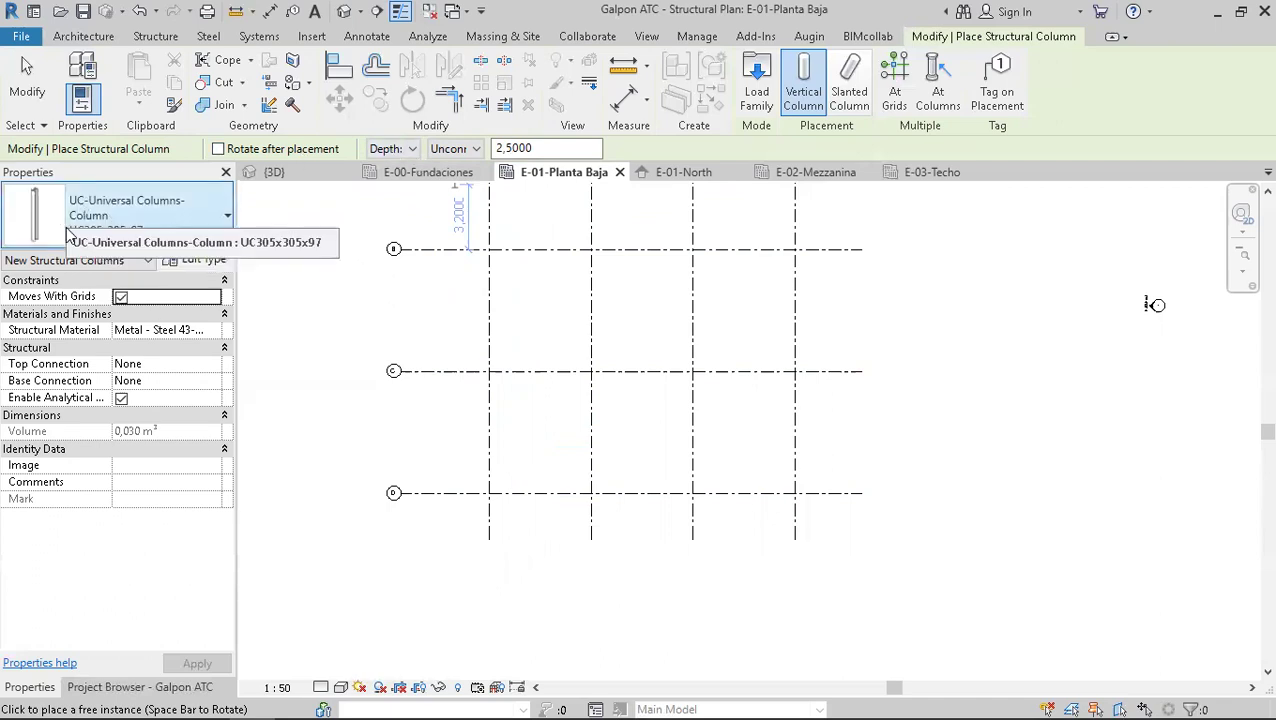
pyautogui.click(418, 148)
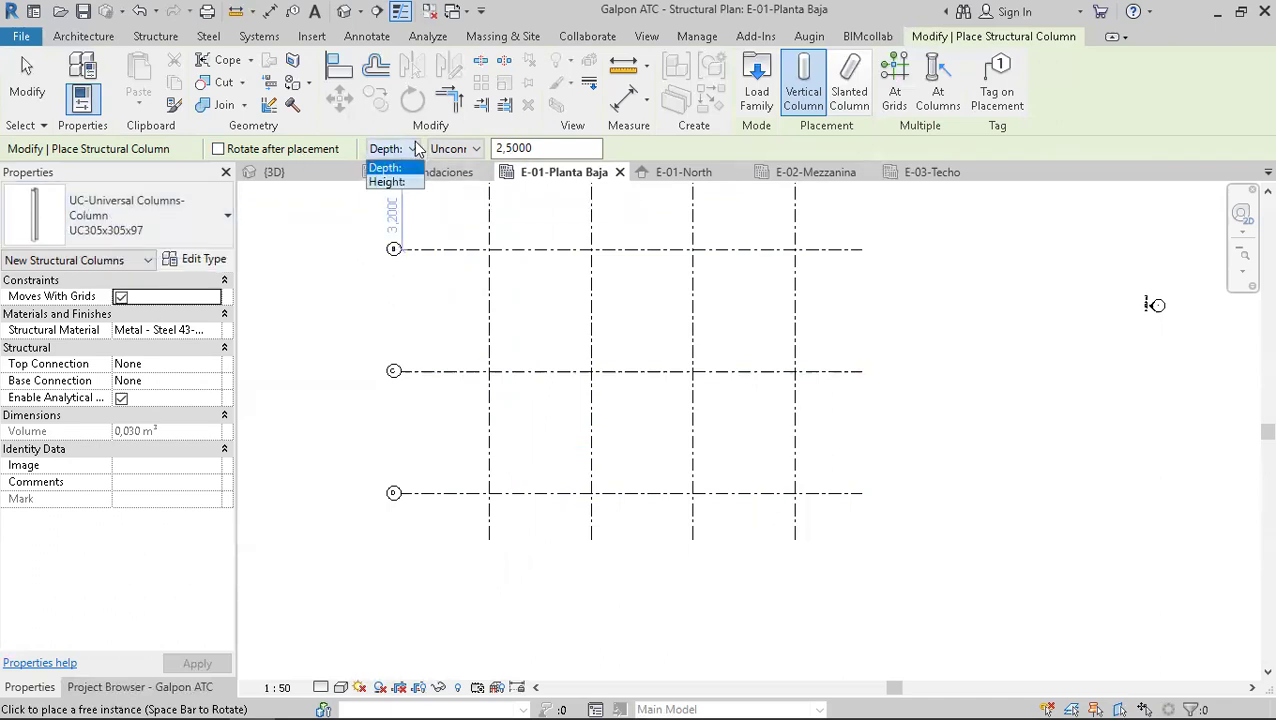
pyautogui.click(406, 189)
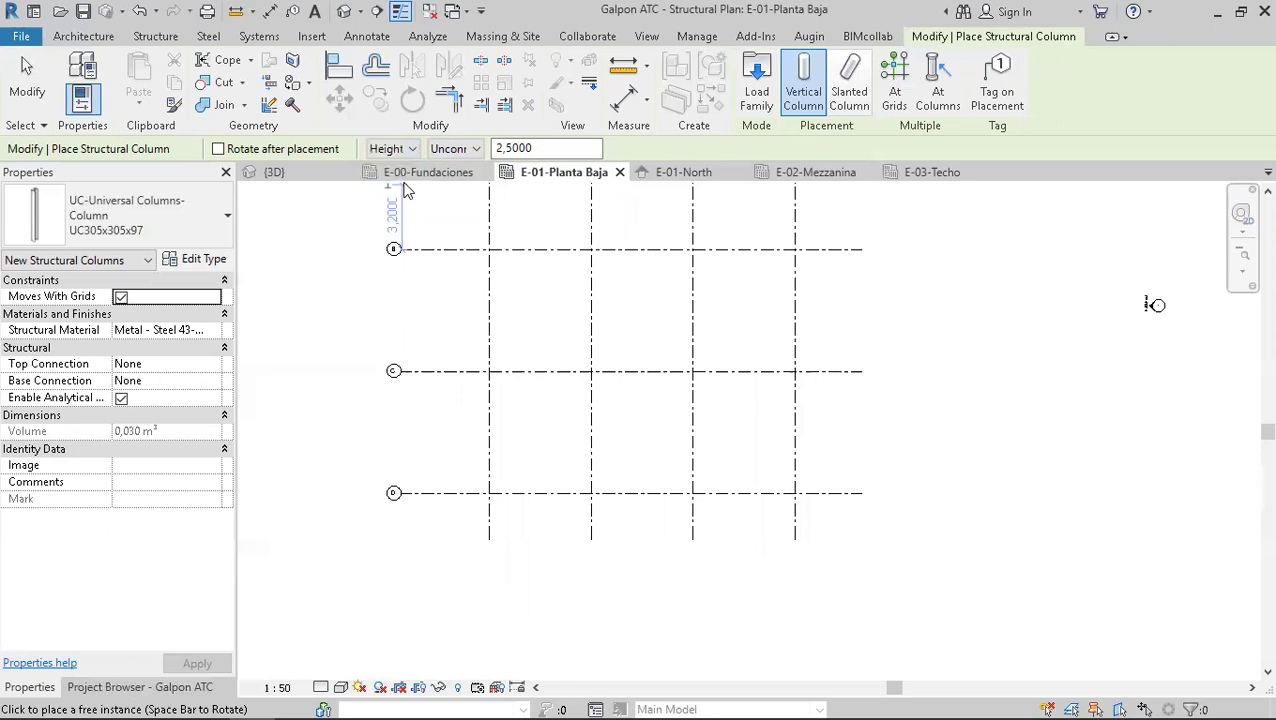
pyautogui.click(476, 149)
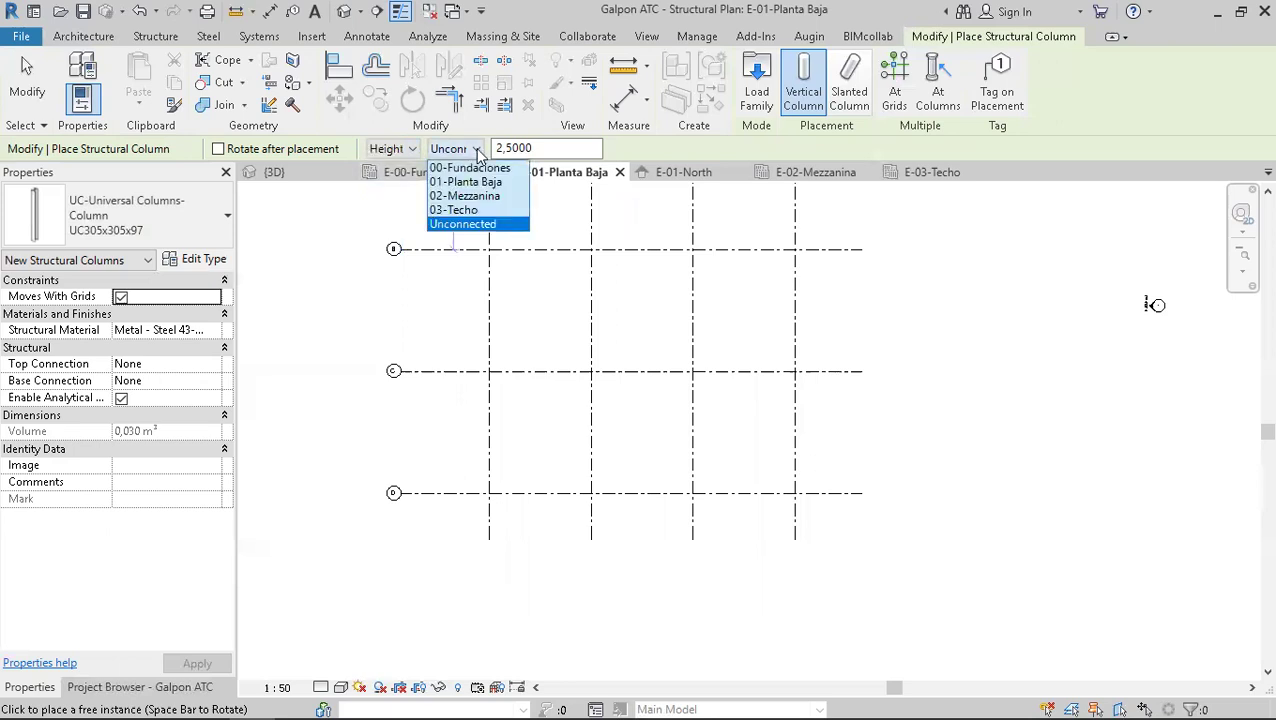
pyautogui.click(467, 218)
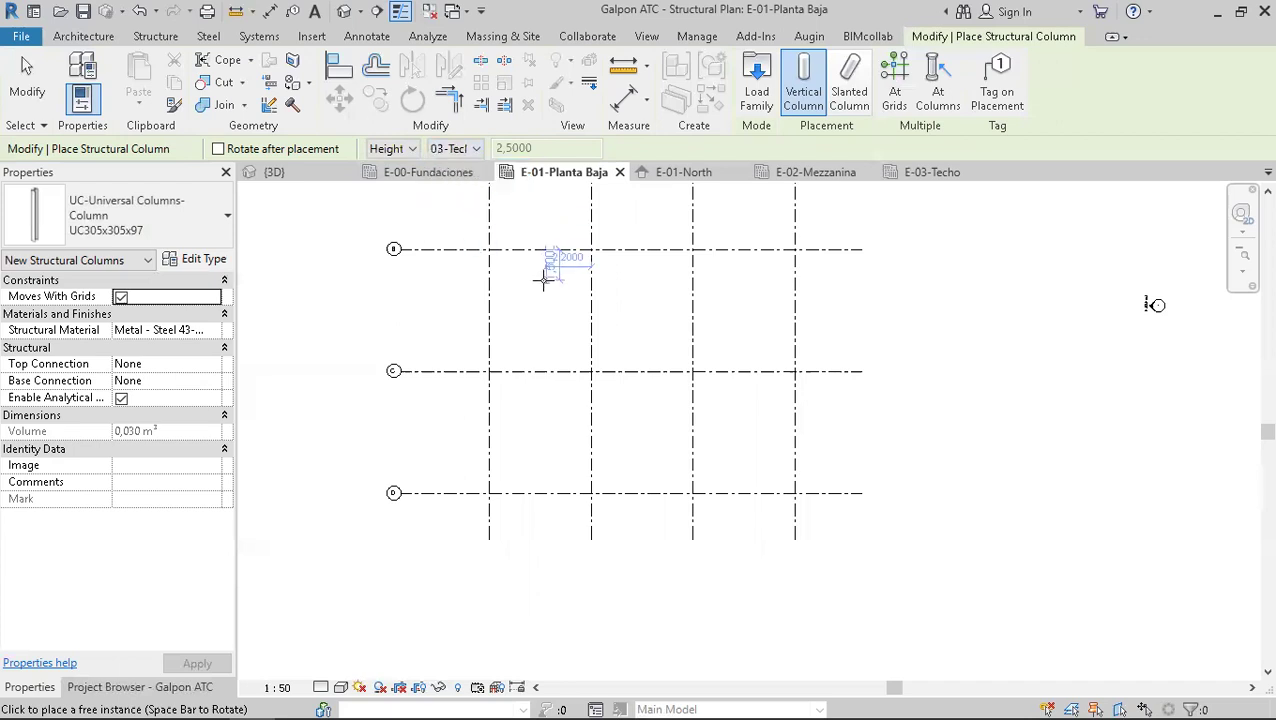
# - Examine the column preview's profile and how it snaps at the intersection of grids 1 and D
pyautogui.scroll(1, 518, 300)
pyautogui.scroll(5, 511, 309)
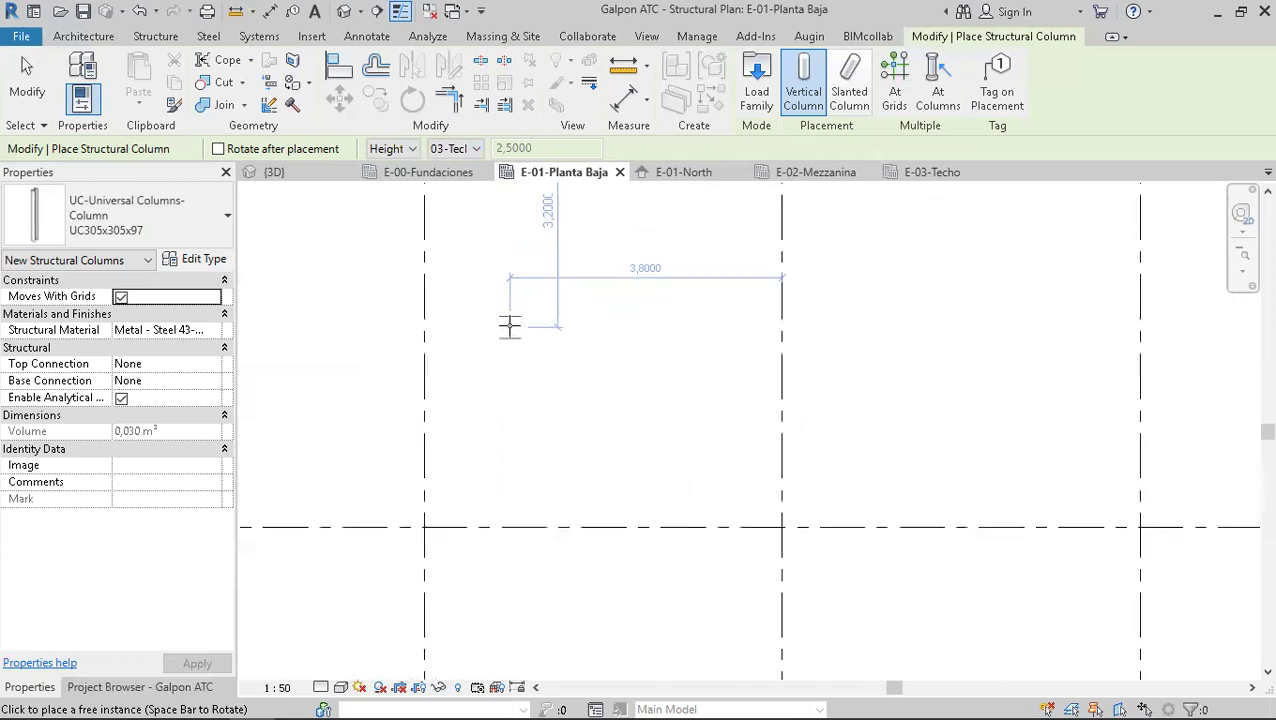
pyautogui.scroll(2, 513, 325)
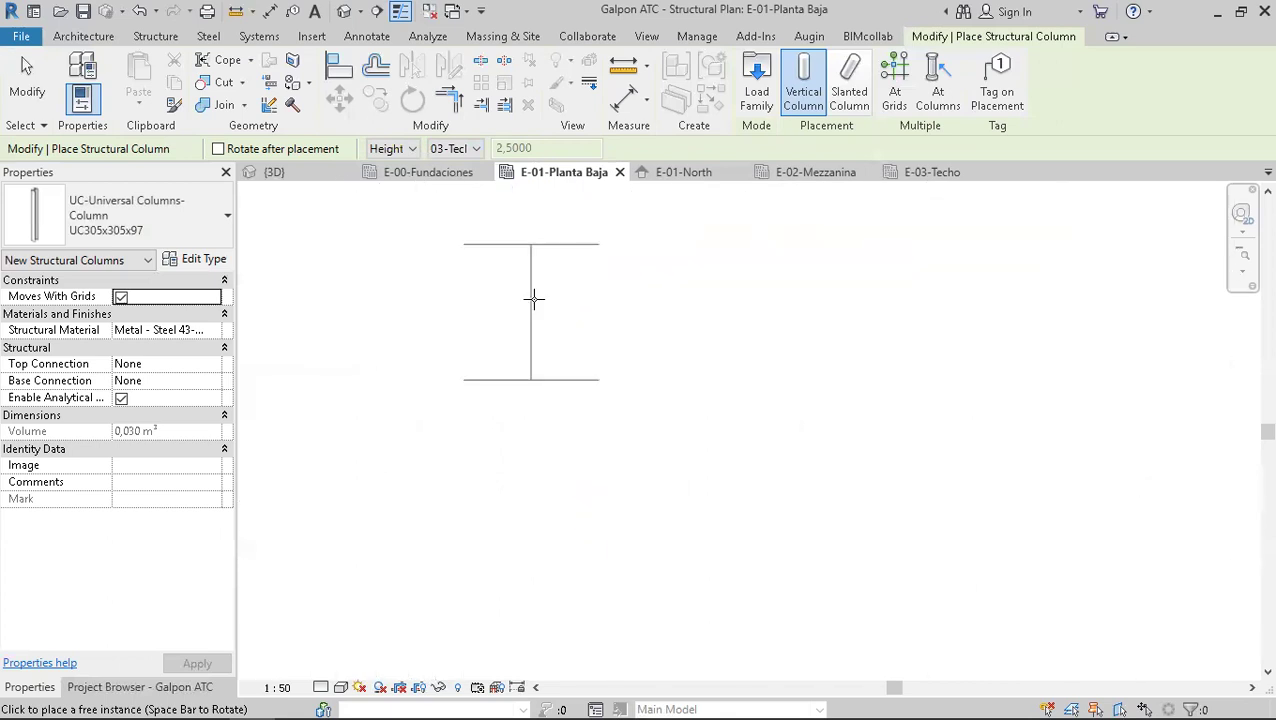
pyautogui.scroll(-6, 518, 328)
pyautogui.scroll(-1, 519, 327)
pyautogui.moveTo(537, 493); pyautogui.dragTo(514, 200, button='middle')
pyautogui.moveTo(558, 605); pyautogui.dragTo(578, 206, button='middle')
pyautogui.moveTo(513, 385); pyautogui.dragTo(550, 505, button='middle')
pyautogui.scroll(-1, 520, 496)
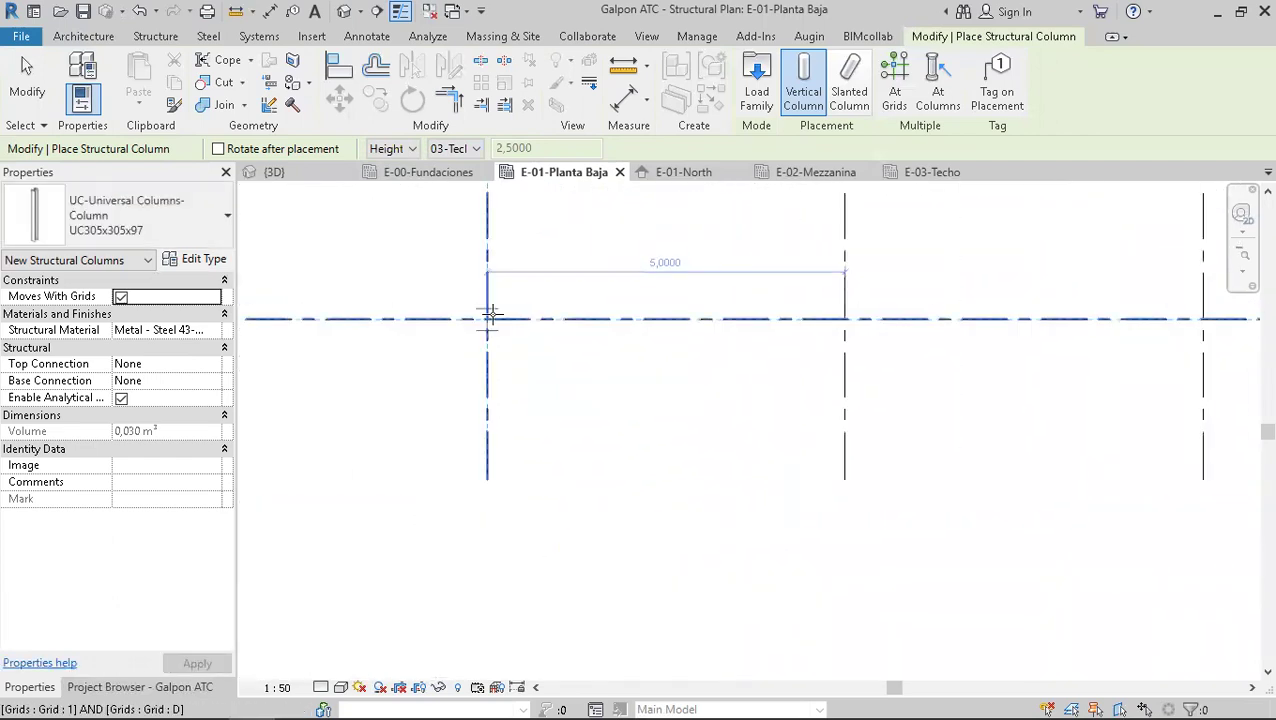
pyautogui.scroll(5, 494, 318)
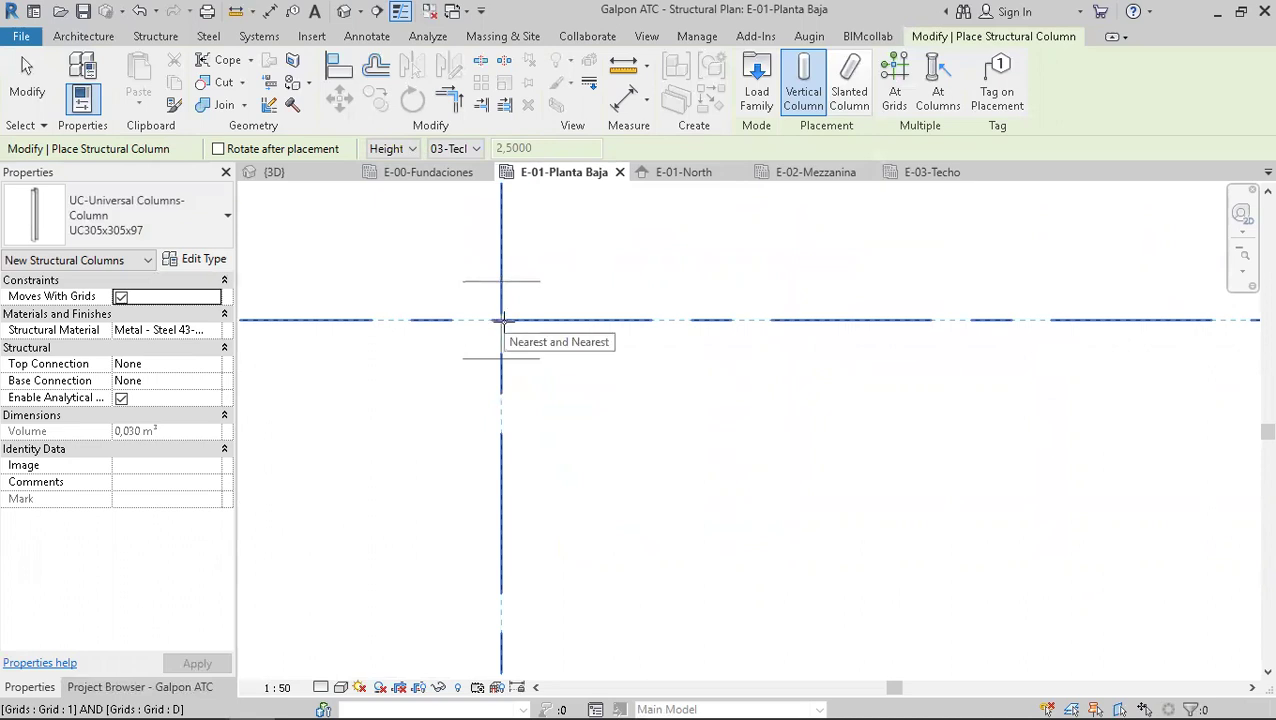
# - Rotate the column so its web lies along grid D and place it at the intersection of grids 1 and D
pyautogui.press('space')
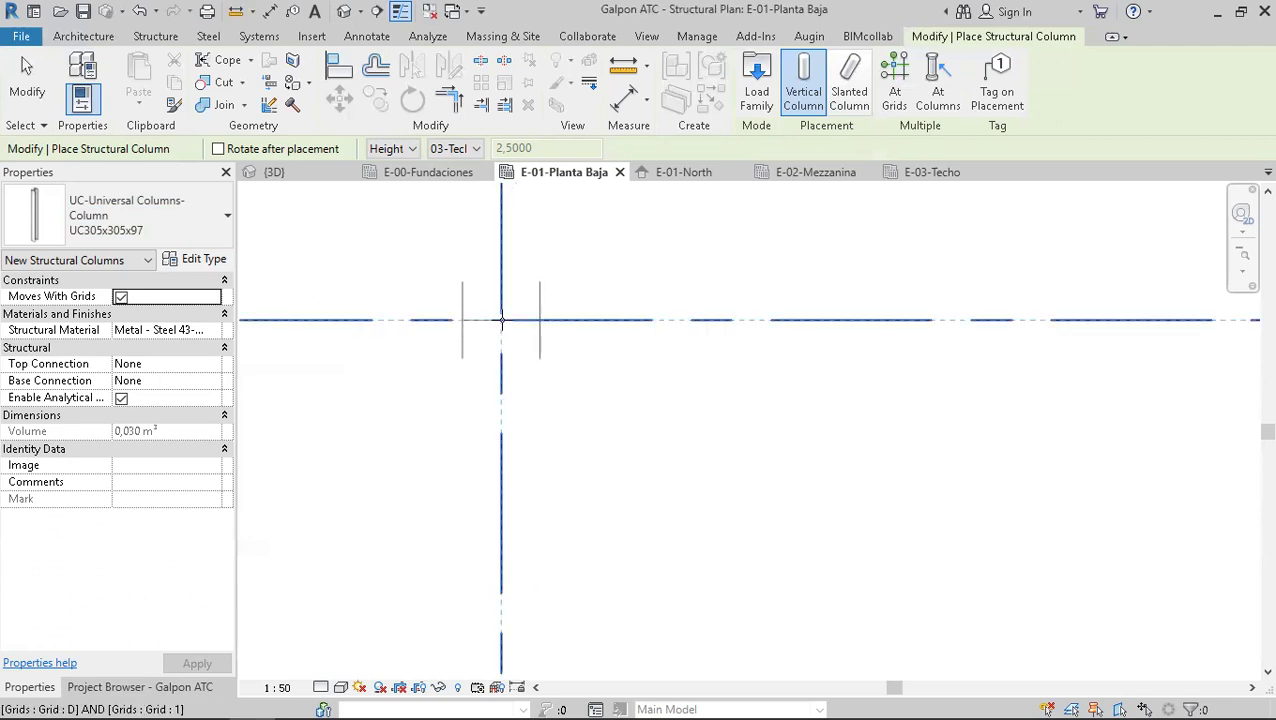
pyautogui.press('space')
pyautogui.press('space')
pyautogui.press('space')
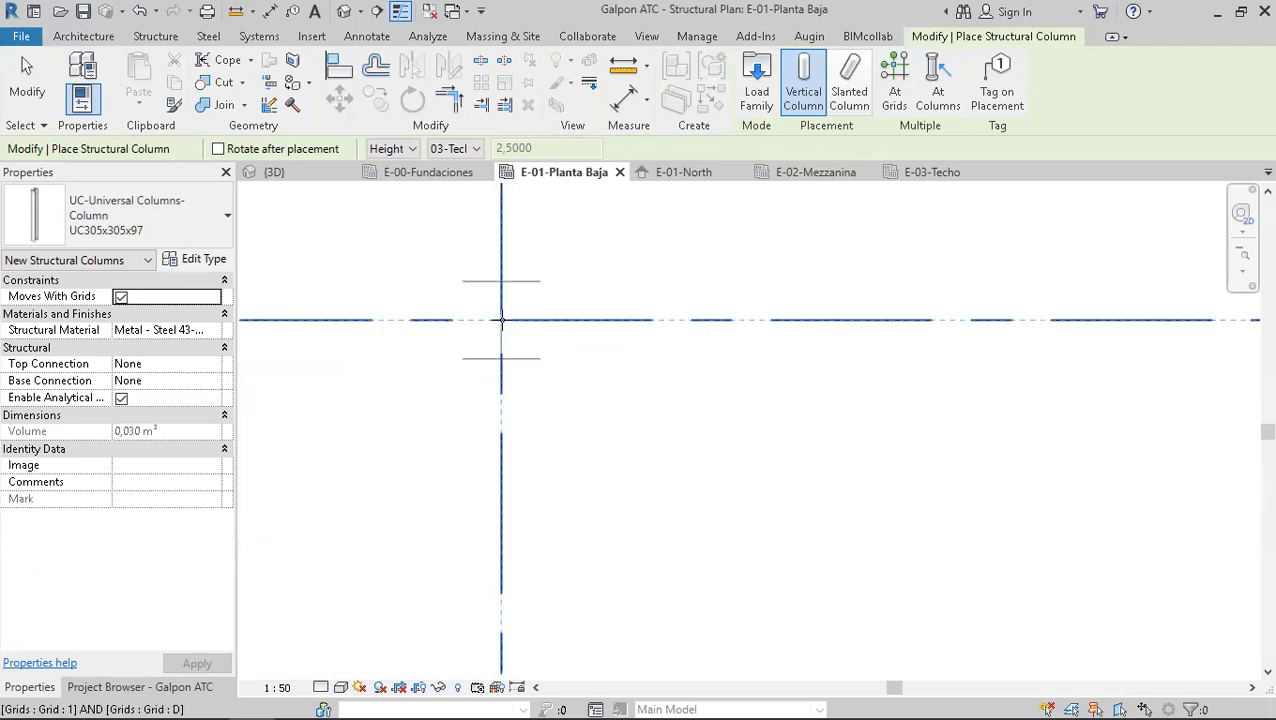
pyautogui.press('space')
pyautogui.press('space')
pyautogui.press('space')
pyautogui.press('space')
pyautogui.press('space')
pyautogui.press('space')
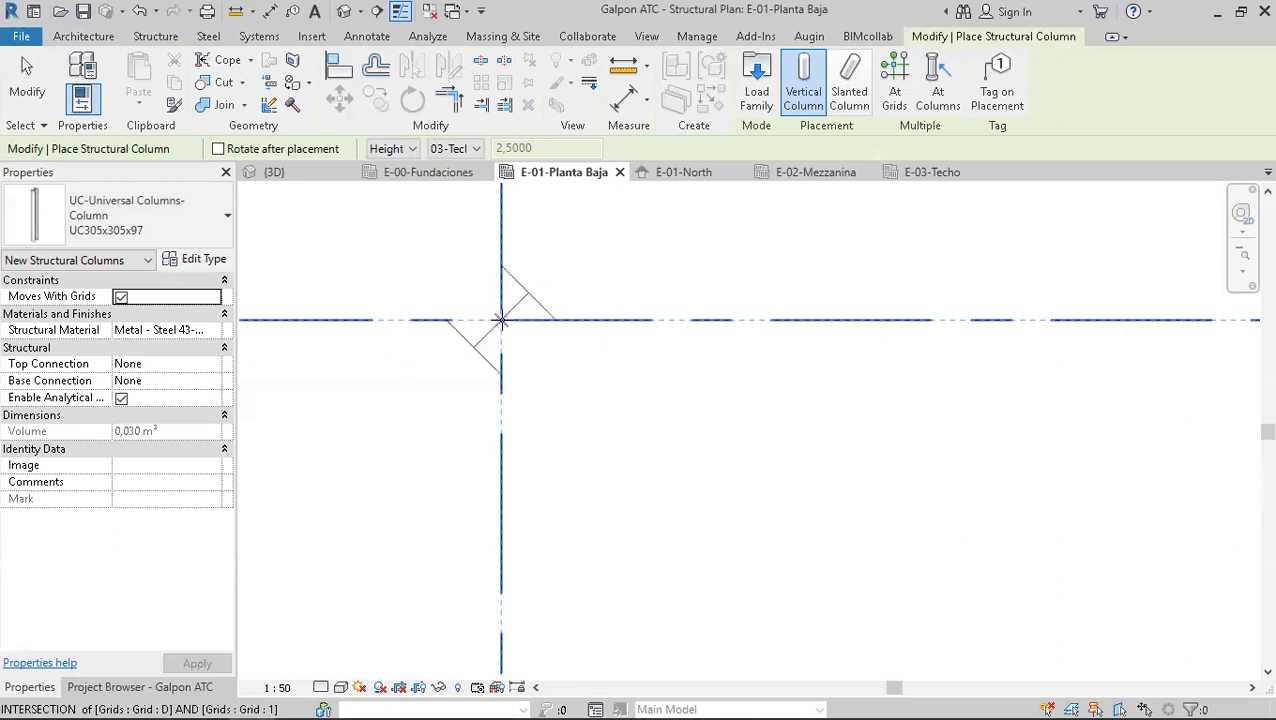
pyautogui.press('space')
pyautogui.press('space')
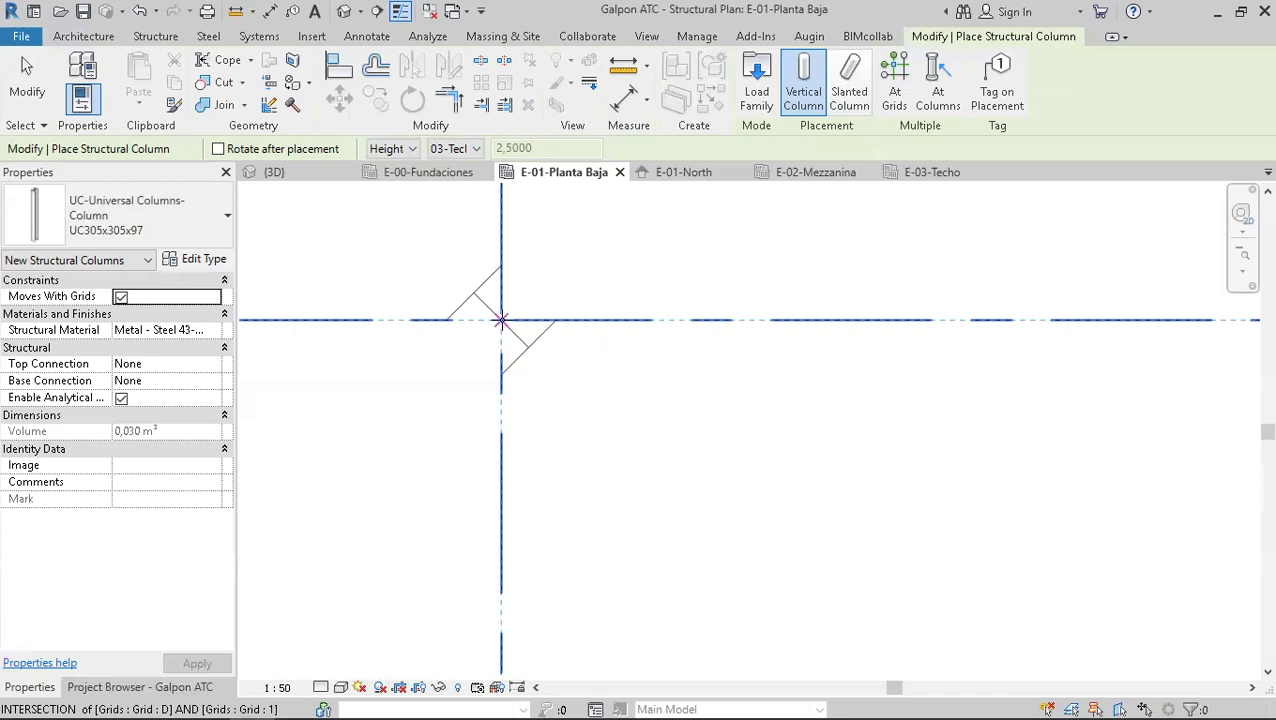
pyautogui.press('space')
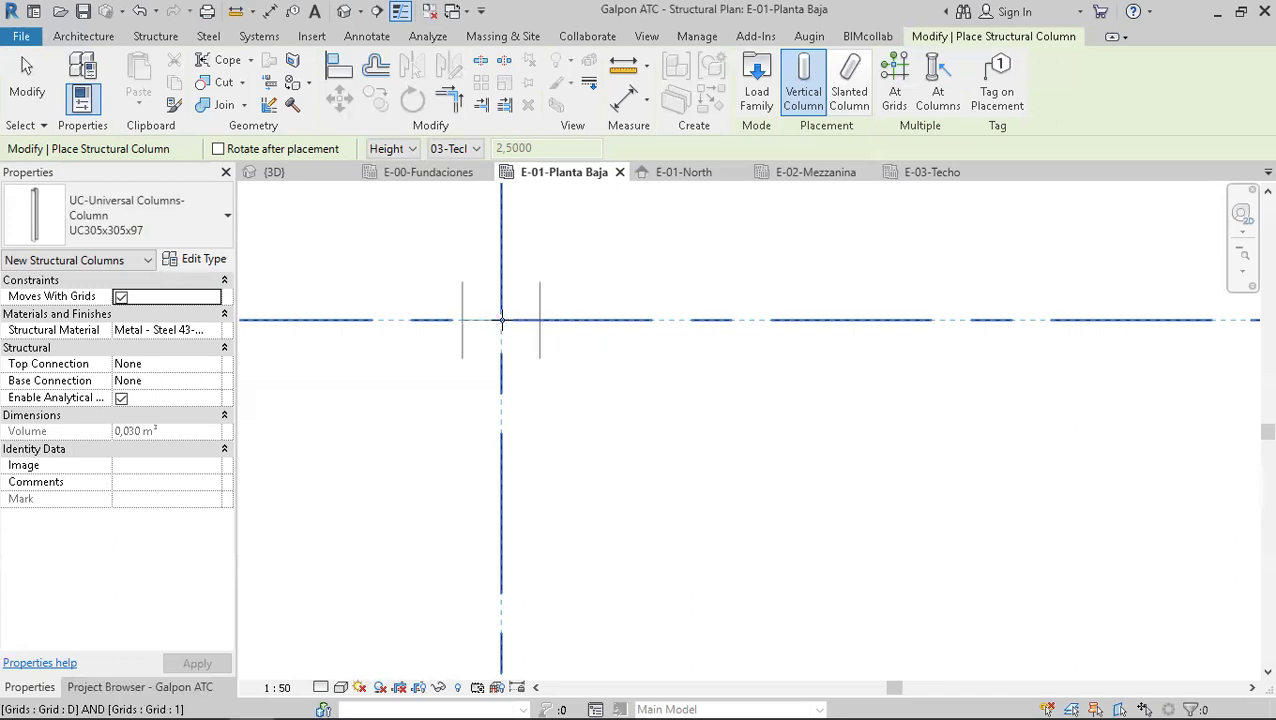
pyautogui.scroll(-5, 502, 320)
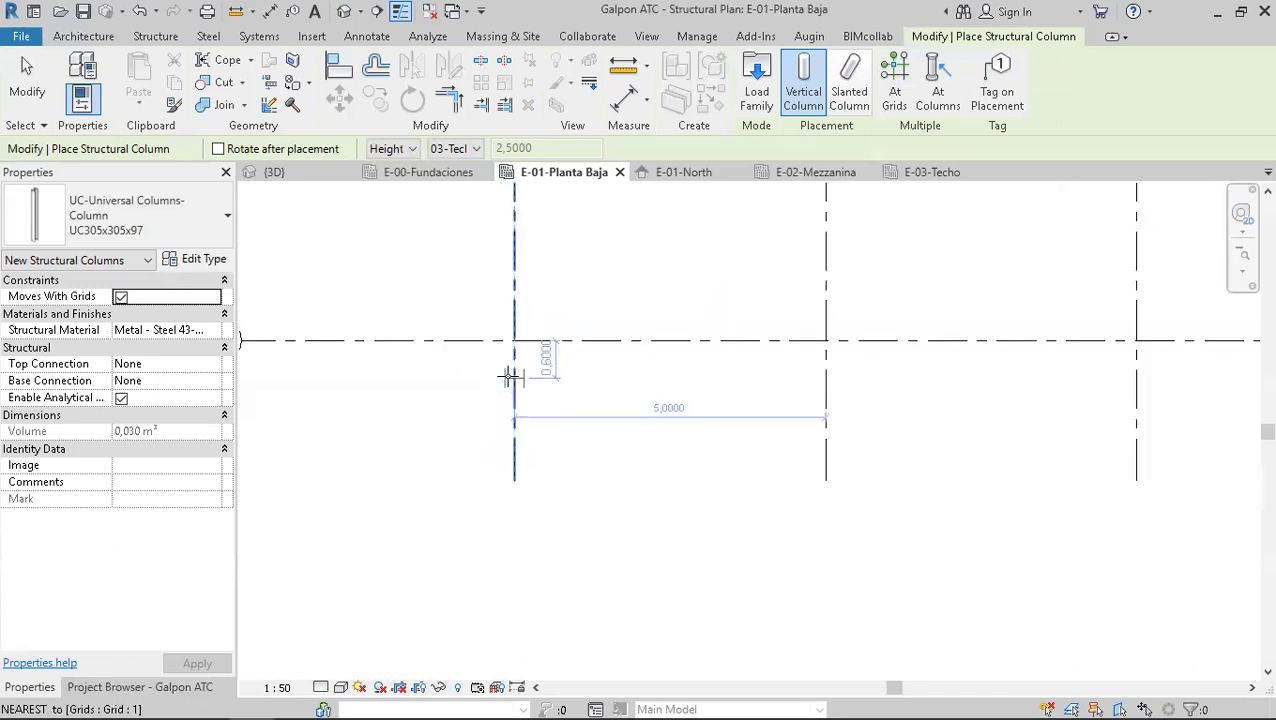
pyautogui.scroll(4, 505, 360)
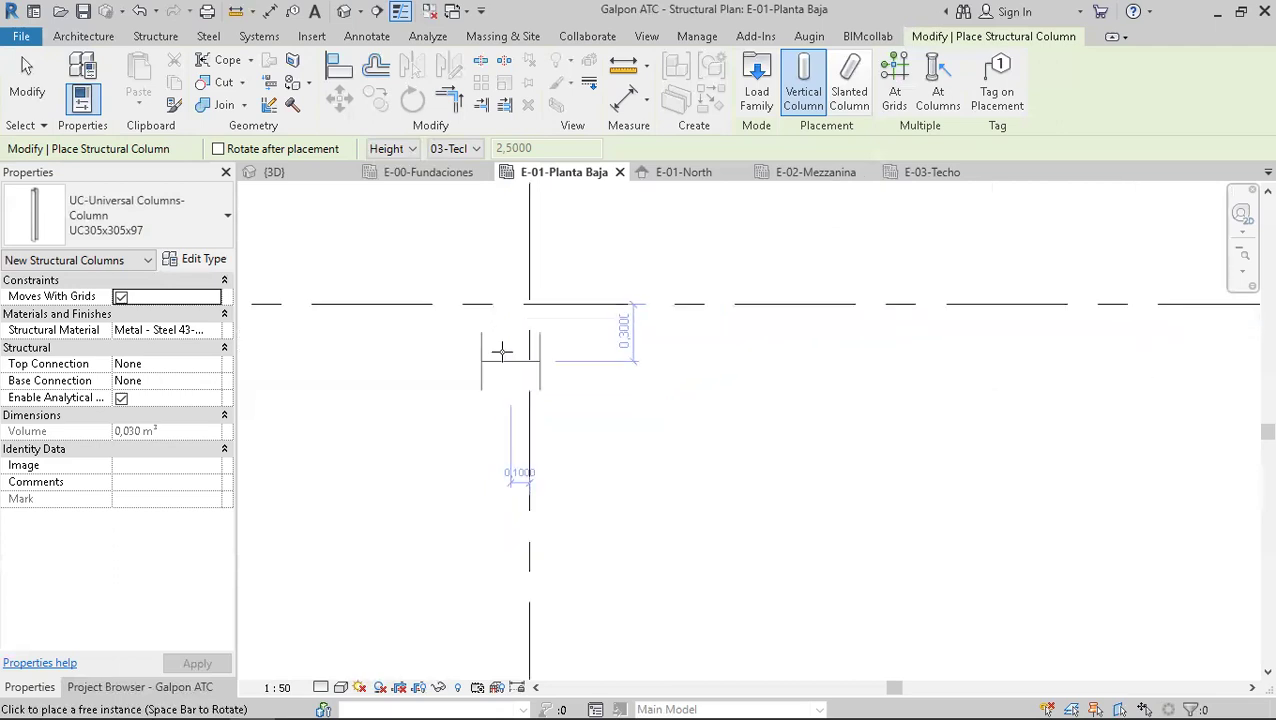
pyautogui.click(529, 304)
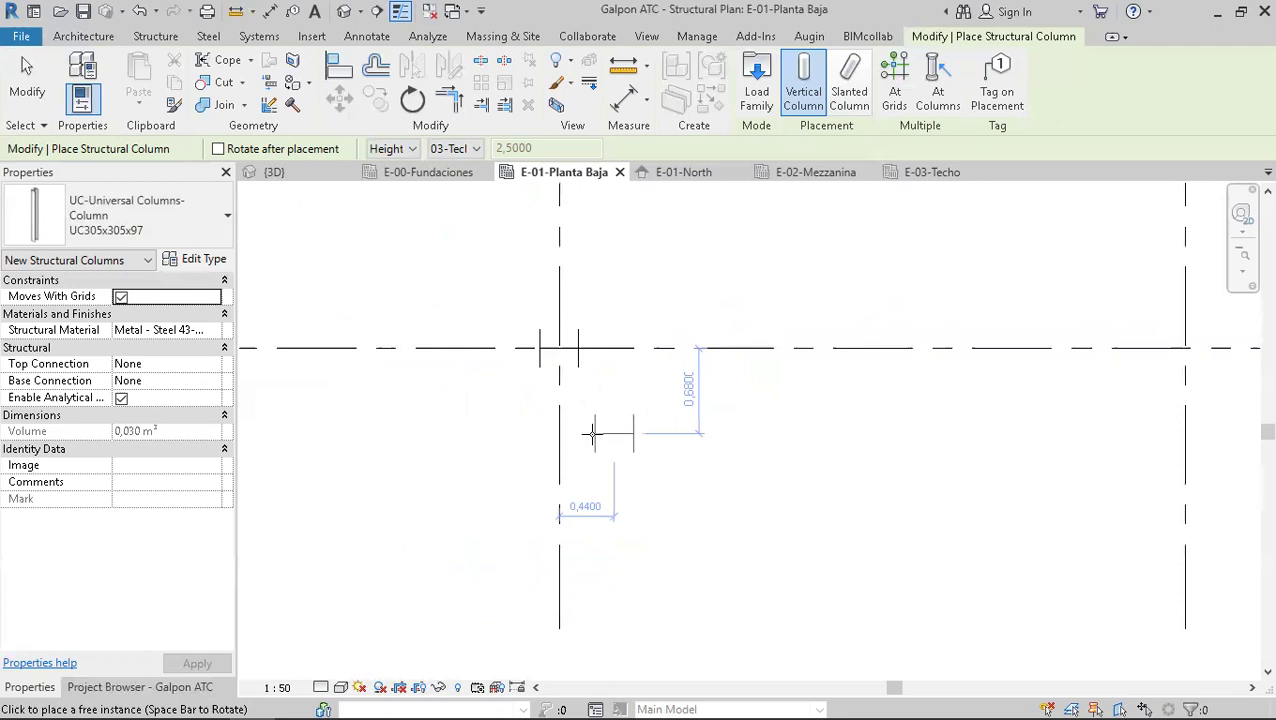
# - Place a second column with the same orientation at the intersection of grids 3 and D, and end column placement
pyautogui.moveTo(665, 447); pyautogui.dragTo(552, 427, button='middle')
pyautogui.scroll(-2, 550, 416)
pyautogui.moveTo(681, 428); pyautogui.dragTo(612, 393, button='middle')
pyautogui.click(826, 321)
pyautogui.scroll(-1, 826, 368)
pyautogui.moveTo(590, 433); pyautogui.dragTo(856, 452, button='middle')
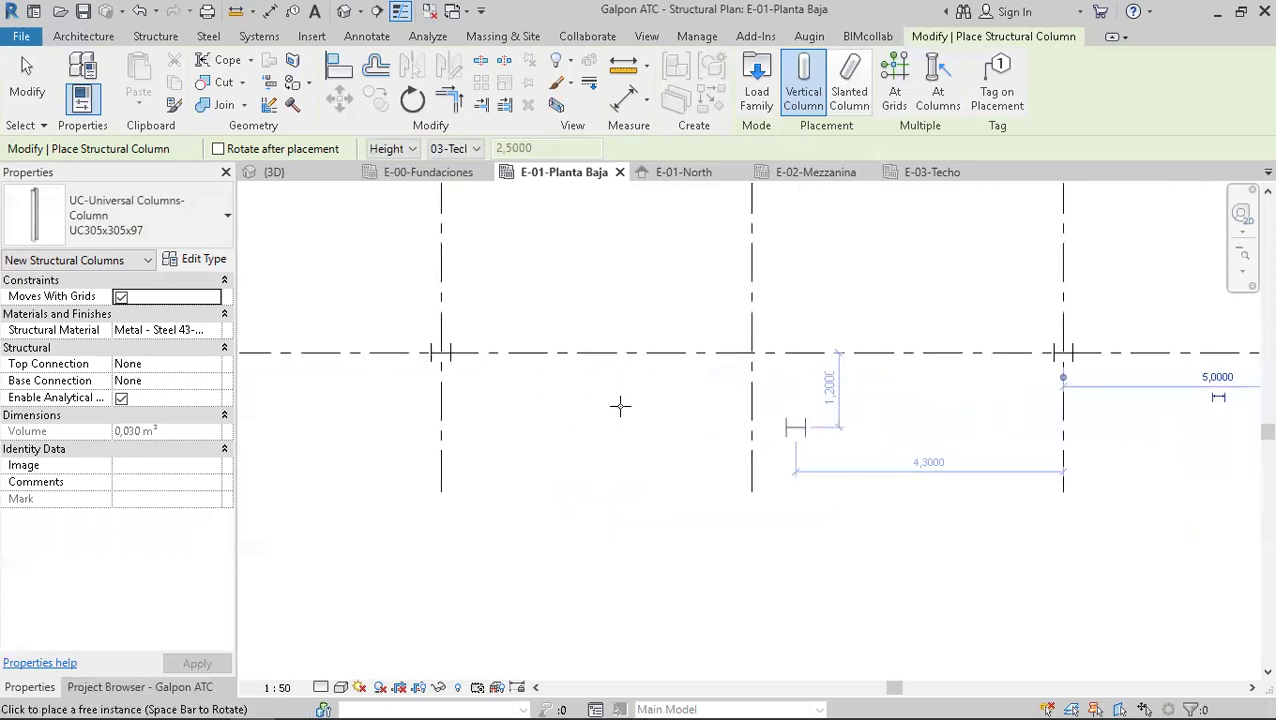
pyautogui.click(29, 68)
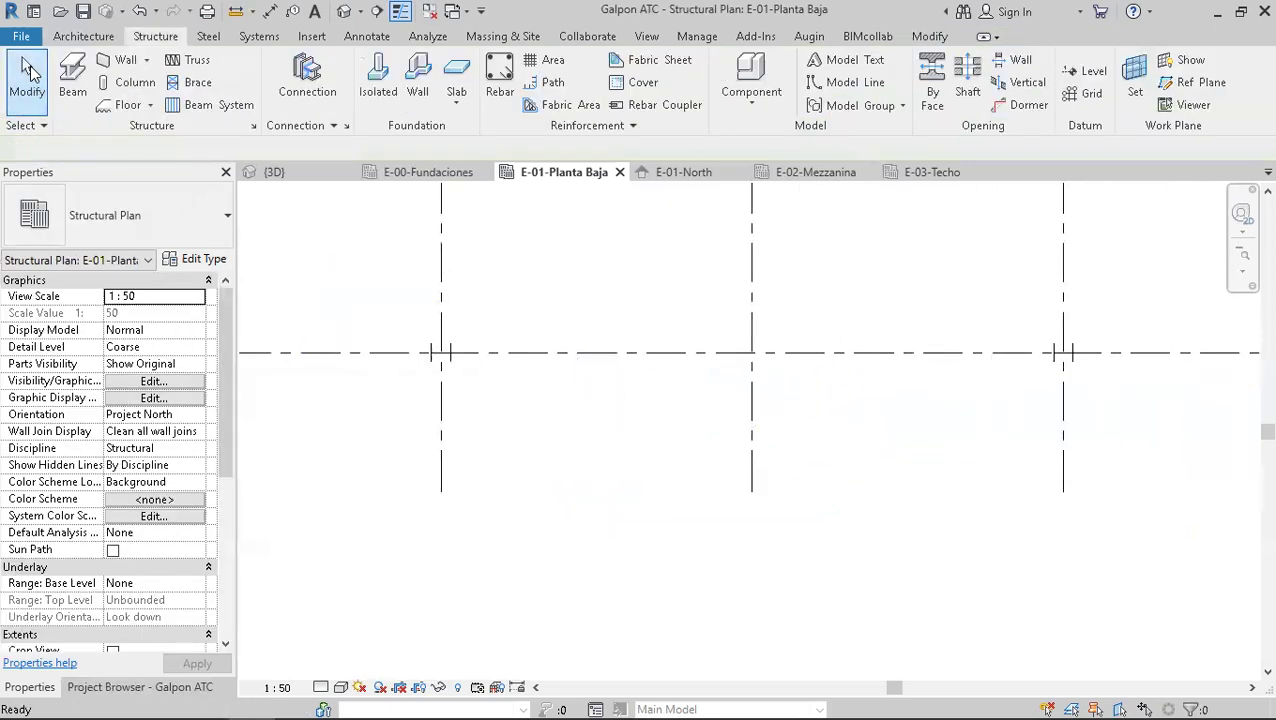
# - Review the view scale, detail level and visual style options of the ground floor plan
pyautogui.moveTo(621, 476); pyautogui.dragTo(591, 485, button='middle')
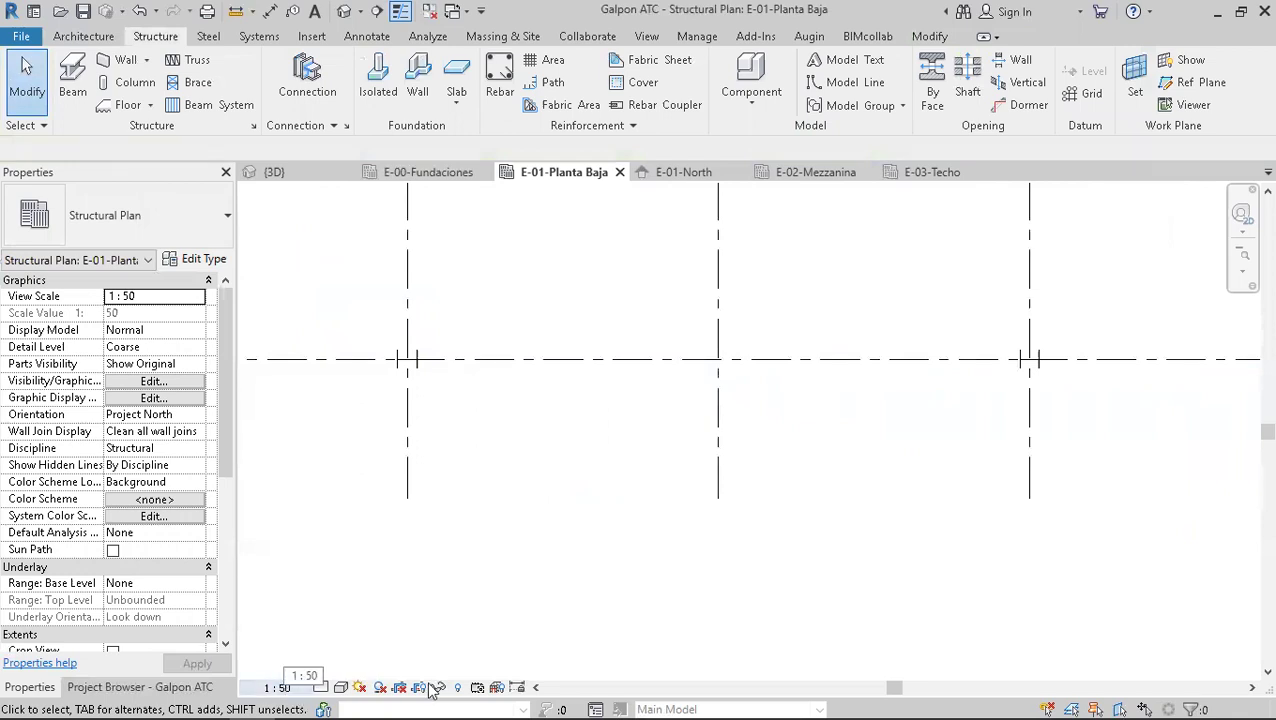
pyautogui.click(280, 688)
pyautogui.click(321, 687)
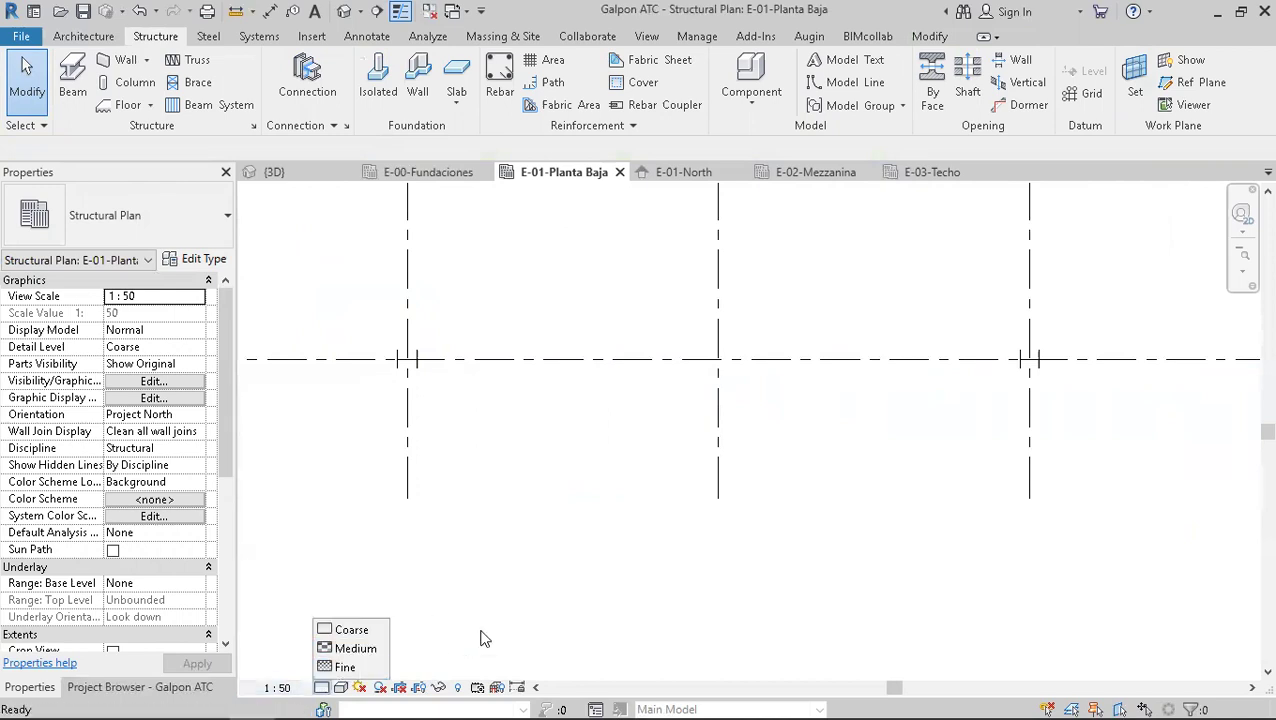
pyautogui.click(341, 687)
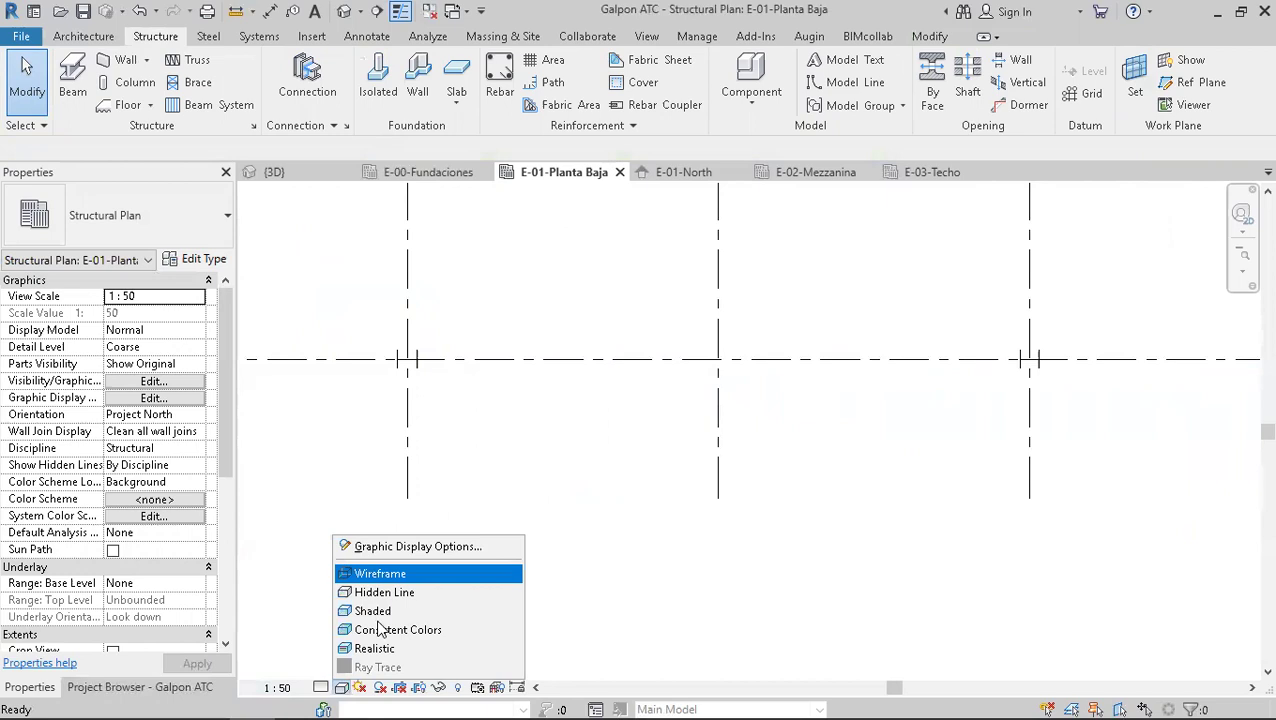
pyautogui.click(615, 572)
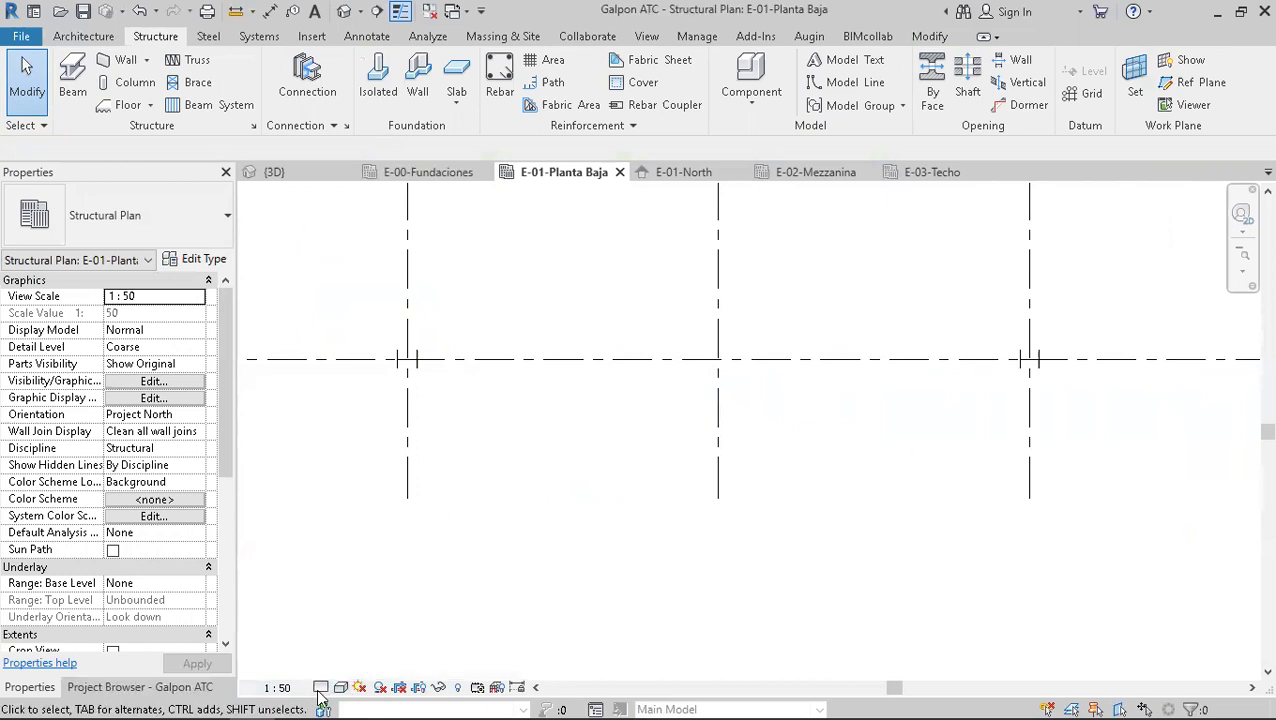
# - Set the plan's detail level to Fine and inspect the section of the column at grids 1 and D
pyautogui.click(321, 687)
pyautogui.click(342, 666)
pyautogui.scroll(2, 407, 358)
pyautogui.scroll(5, 407, 358)
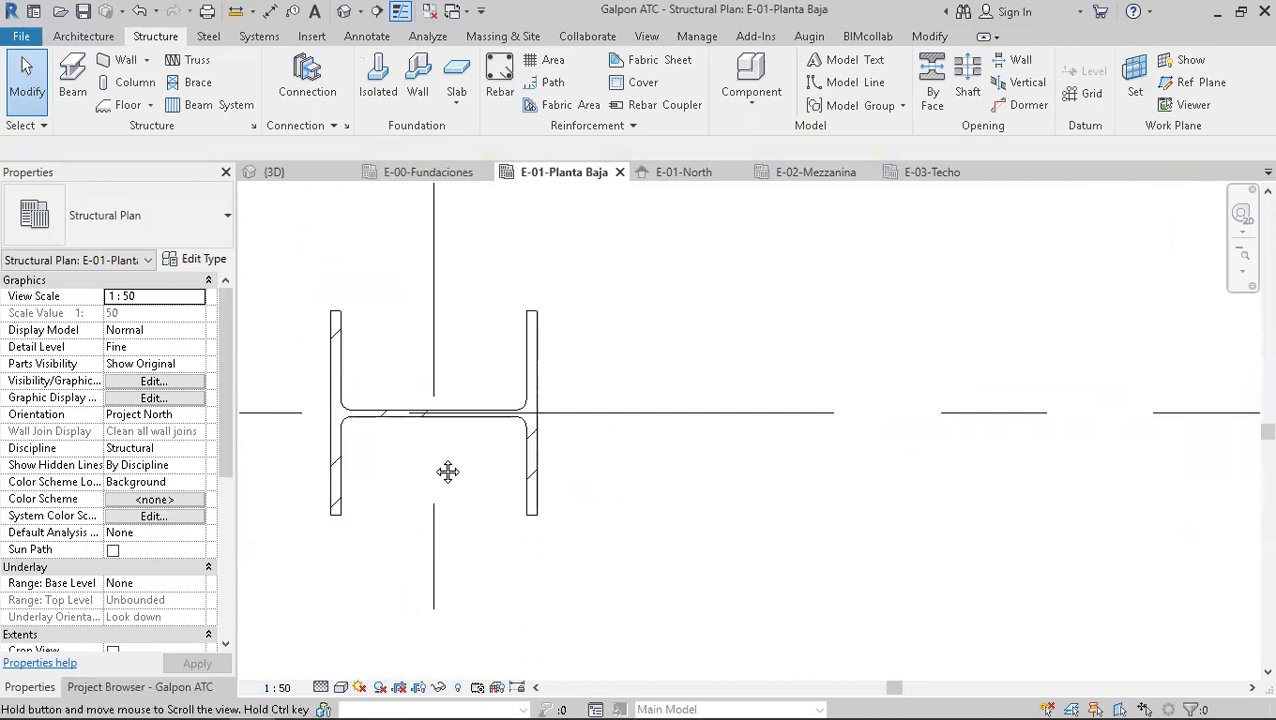
pyautogui.moveTo(447, 472); pyautogui.dragTo(526, 477, button='middle')
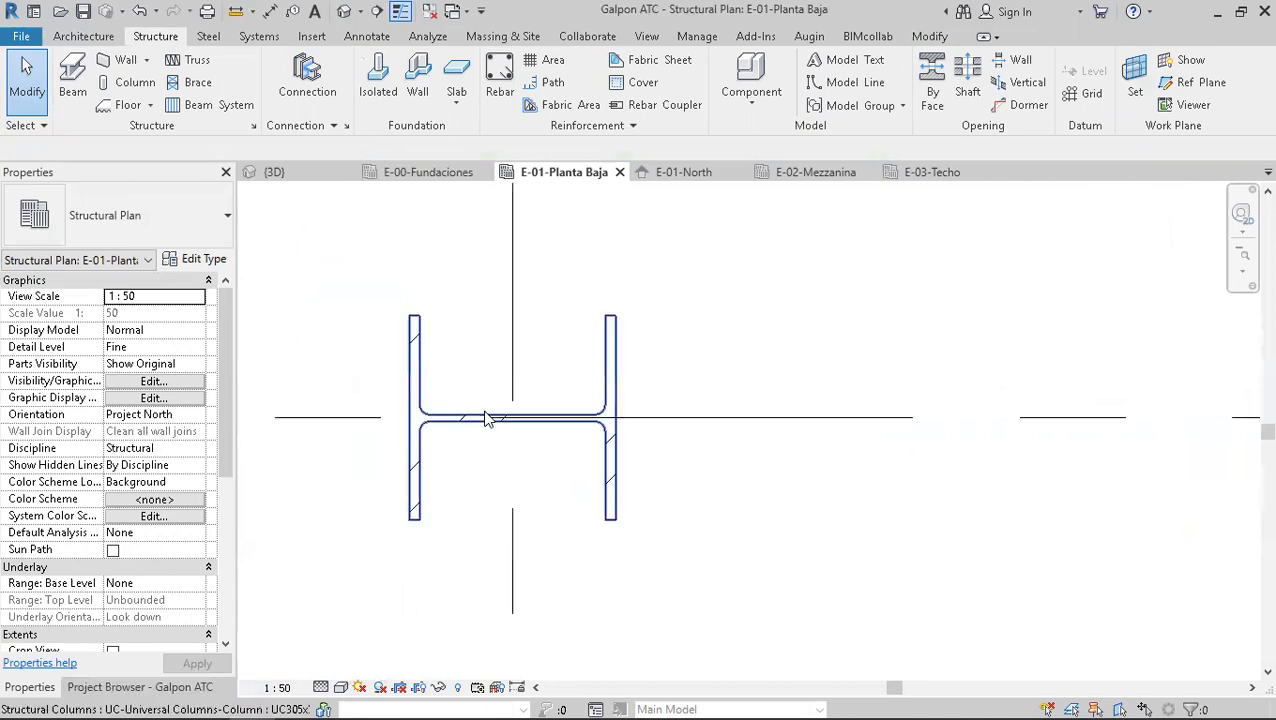
# - Compare how the column section is drawn at the Coarse, Medium and Fine detail levels
pyautogui.click(321, 687)
pyautogui.click(342, 624)
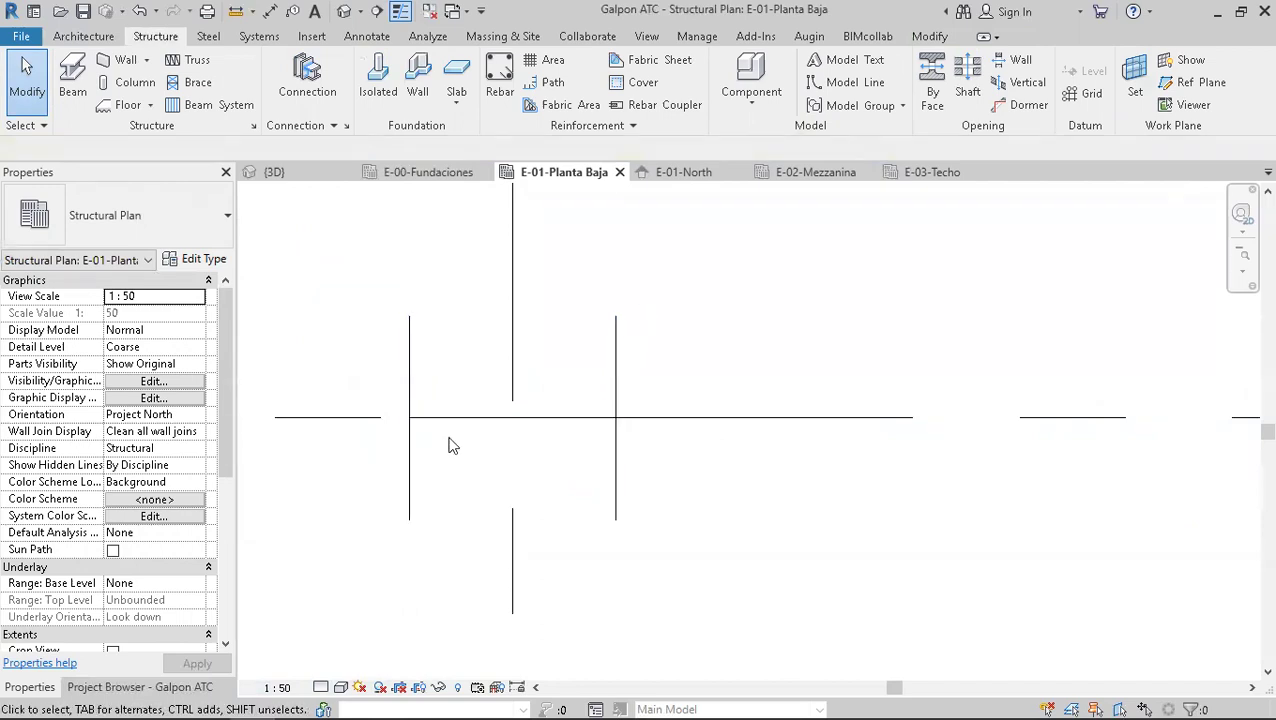
pyautogui.click(321, 687)
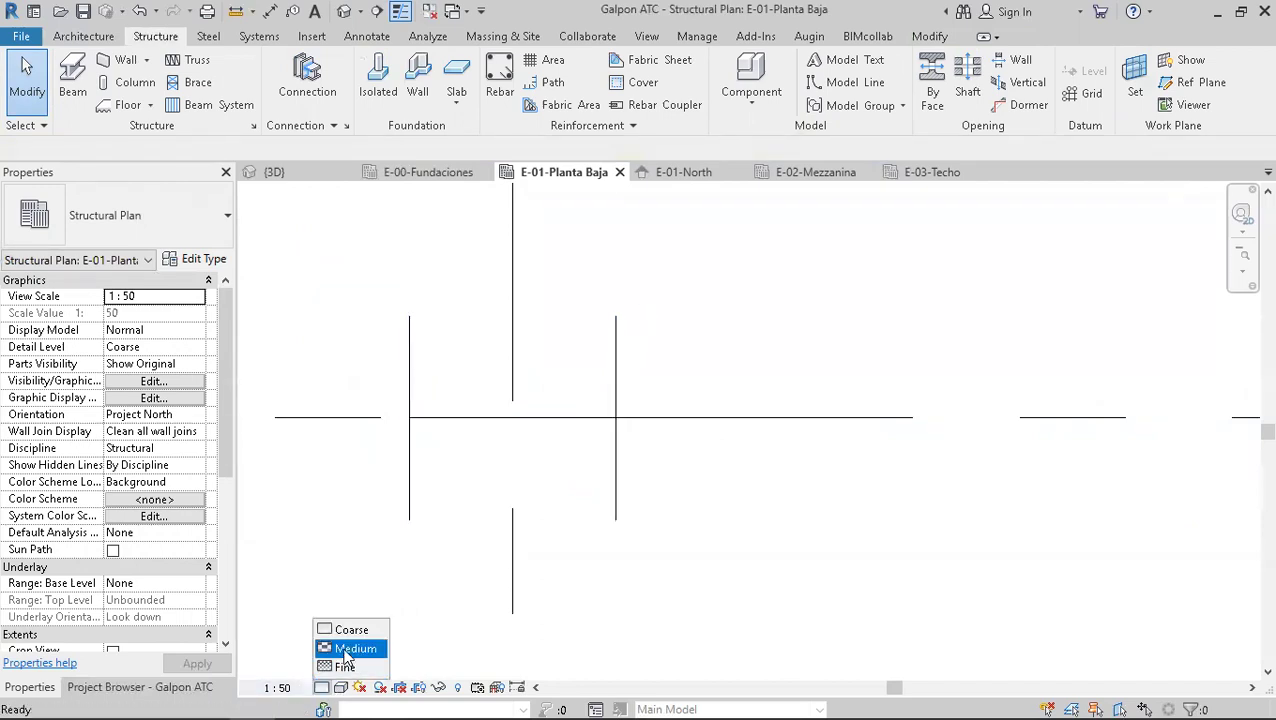
pyautogui.click(346, 652)
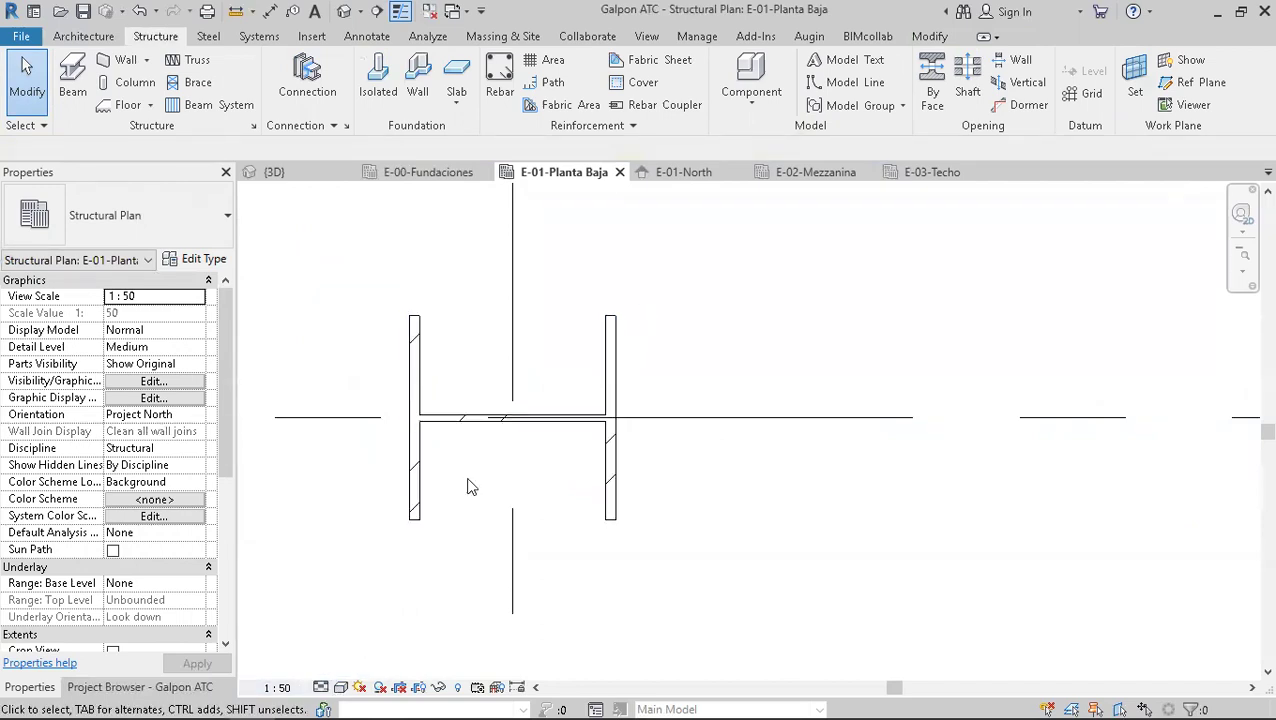
pyautogui.click(321, 687)
pyautogui.click(346, 669)
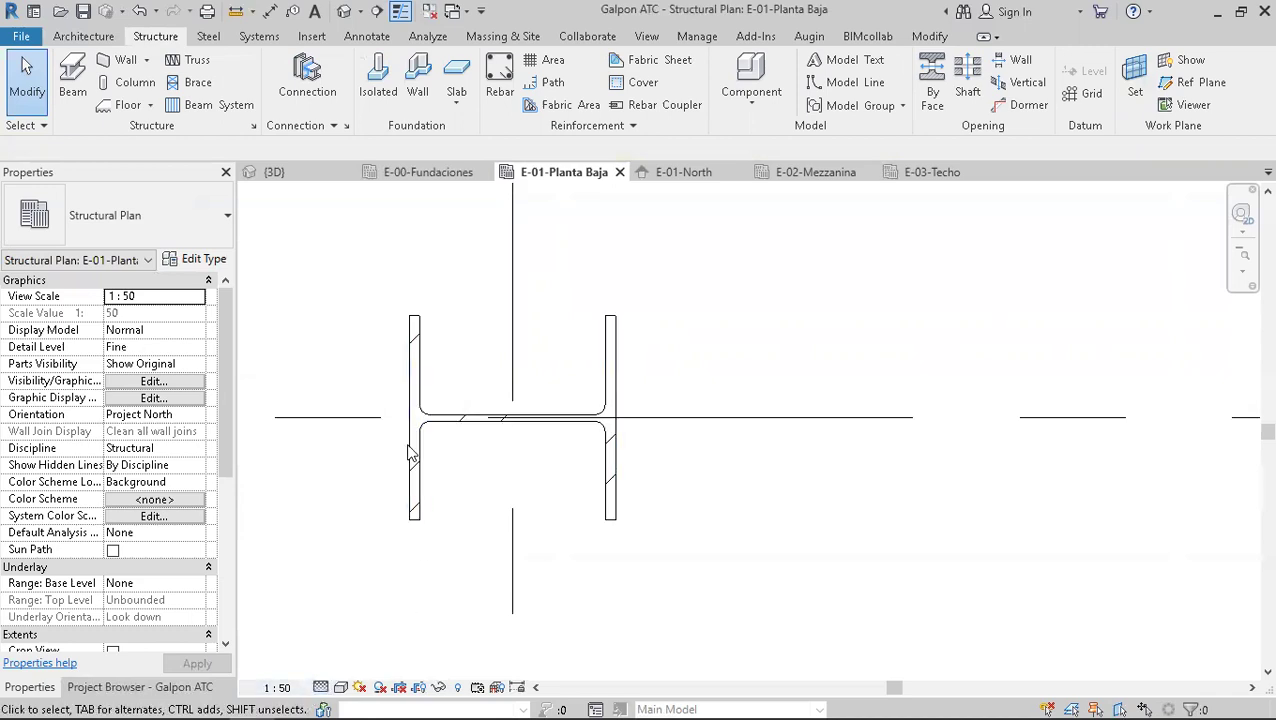
pyautogui.click(321, 687)
pyautogui.click(346, 652)
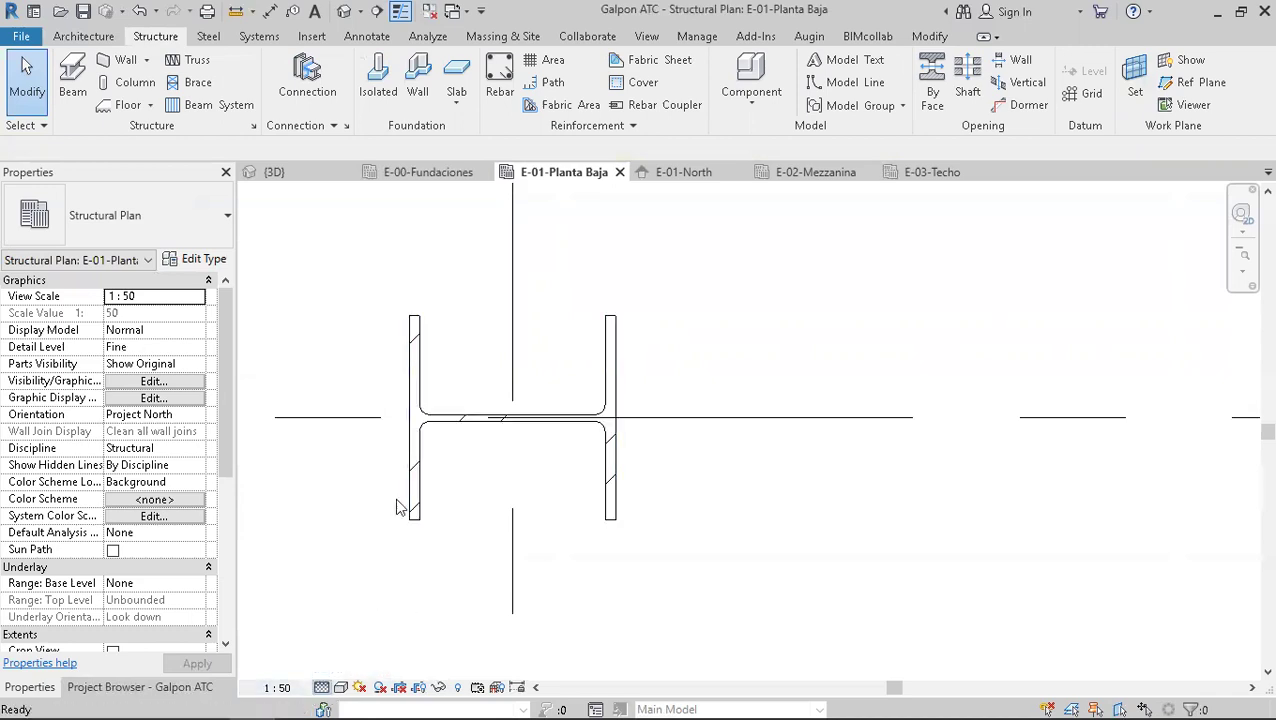
# - Set the ground floor plan's detail level back to Fine and check the column section
pyautogui.scroll(2, 412, 417)
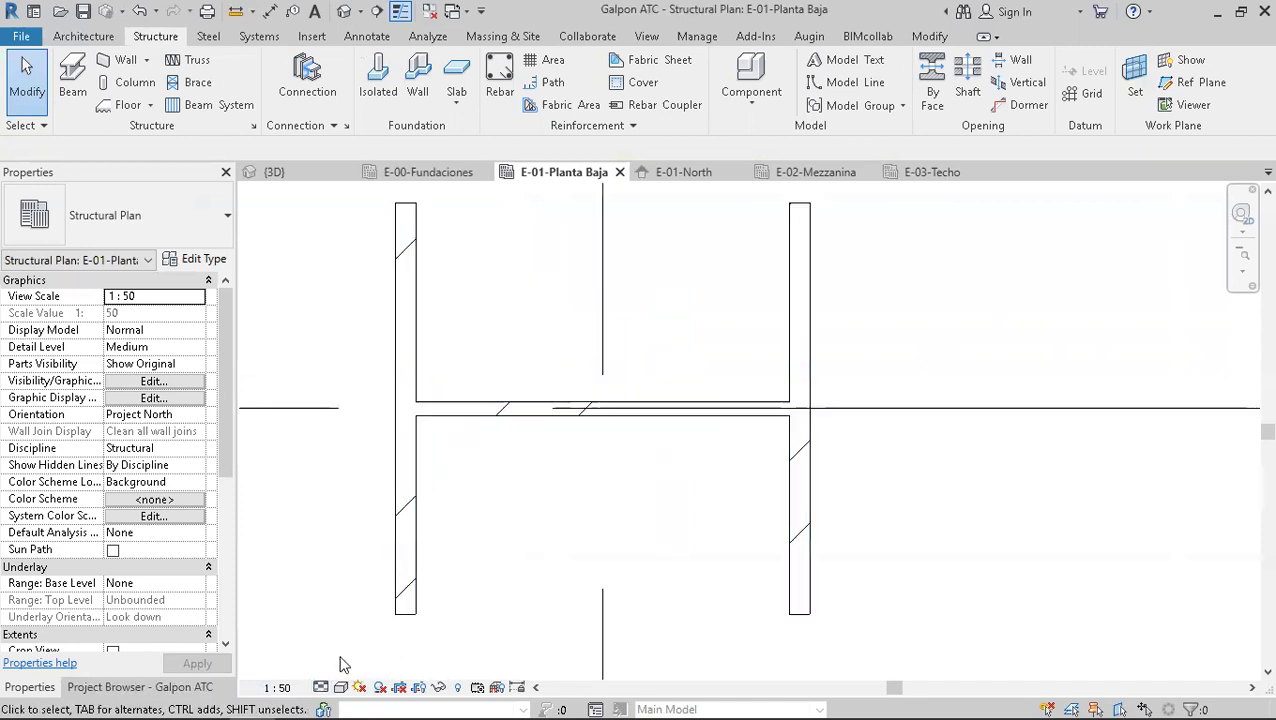
pyautogui.click(321, 687)
pyautogui.click(346, 669)
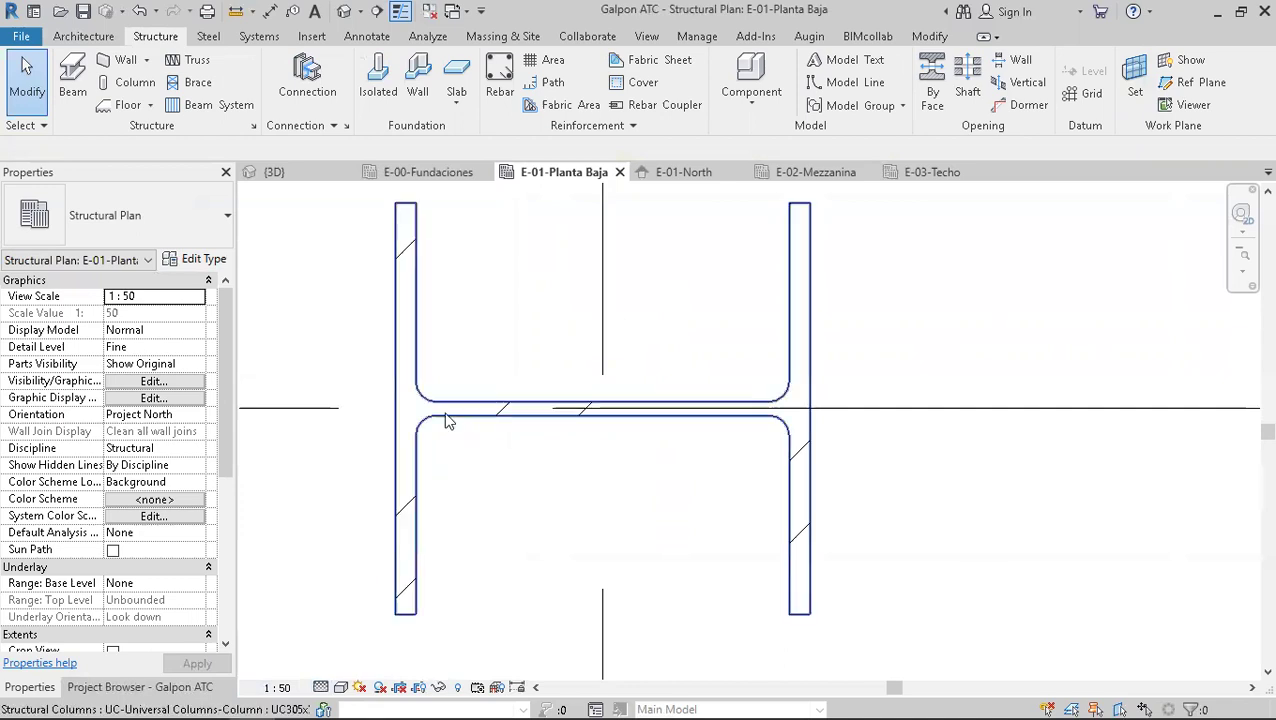
pyautogui.scroll(-6, 447, 415)
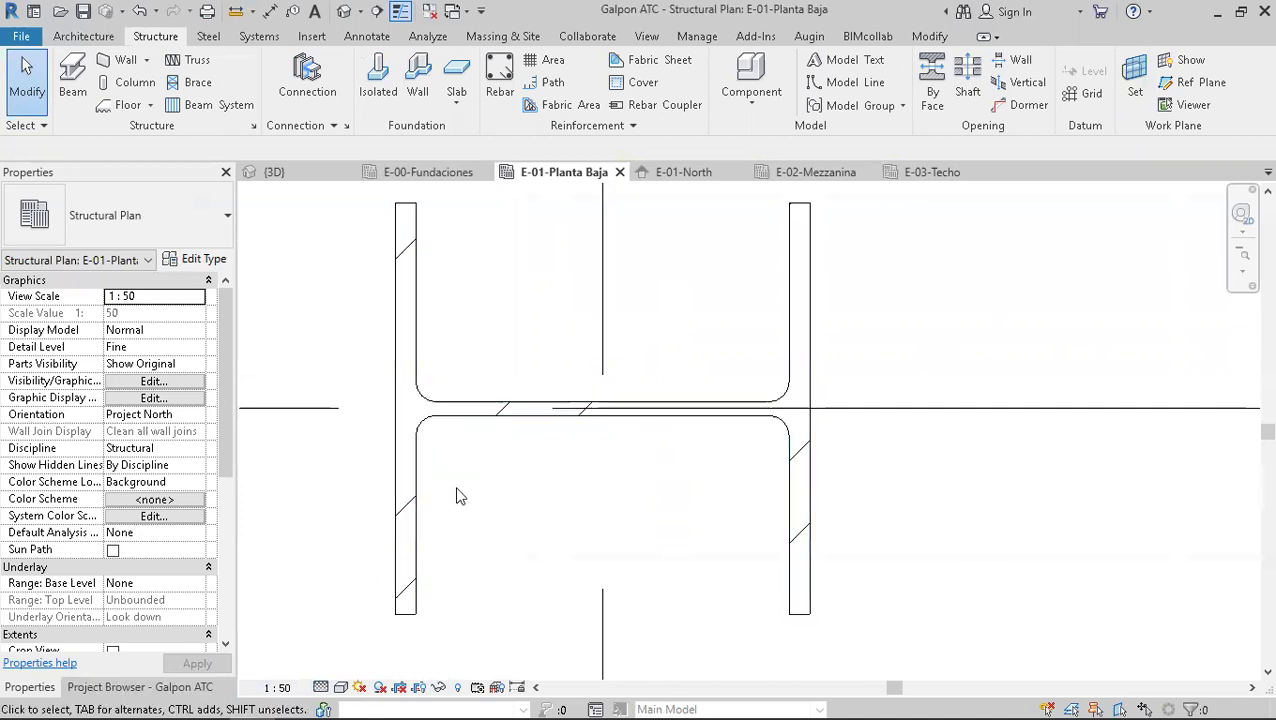
pyautogui.moveTo(575, 516); pyautogui.dragTo(544, 501, button='middle')
pyautogui.scroll(-8, 561, 482)
pyautogui.scroll(-1, 590, 505)
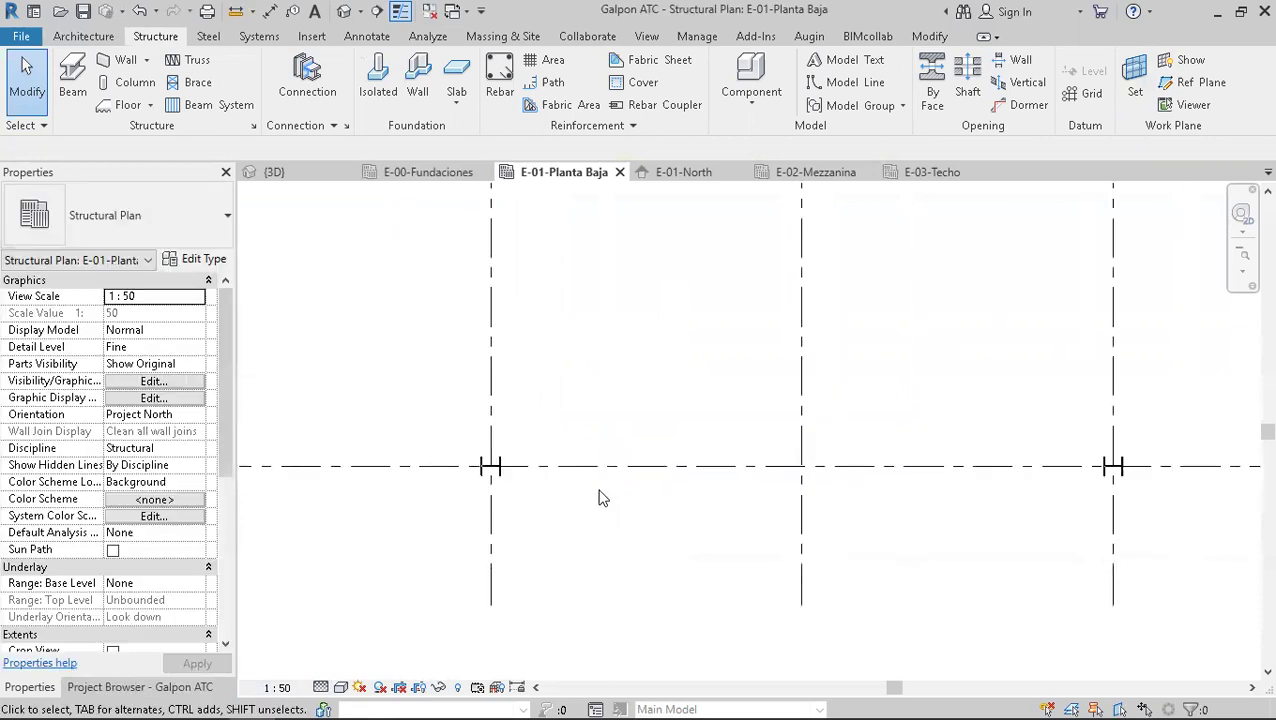
# - Open the E-02-South elevation and examine the base and top of both columns against the levels
pyautogui.click(140, 687)
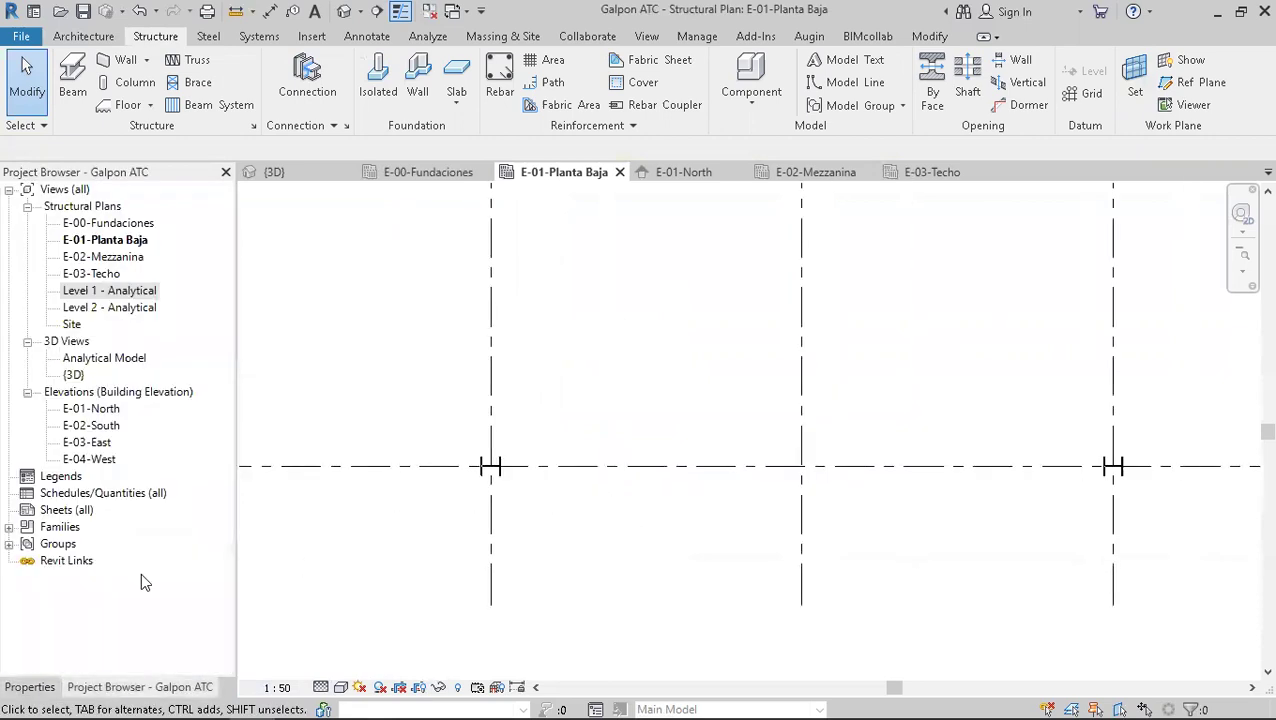
pyautogui.doubleClick(90, 426)
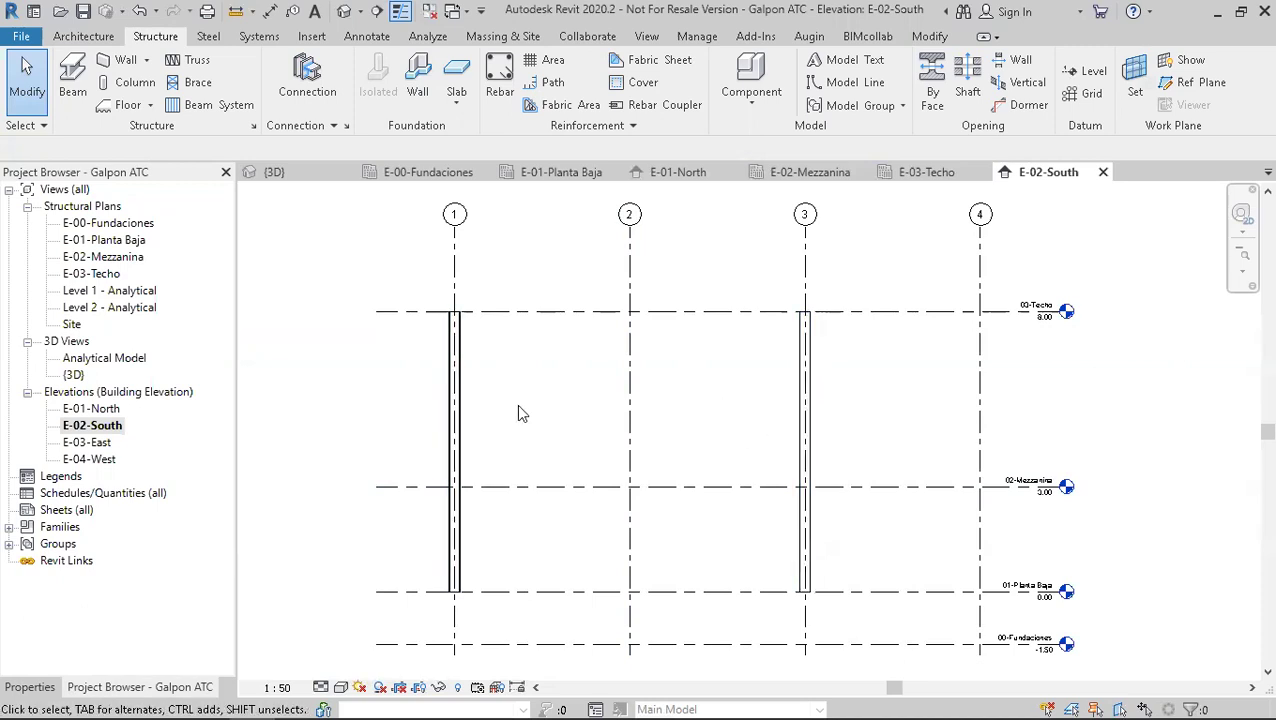
pyautogui.moveTo(527, 527); pyautogui.dragTo(524, 493, button='middle')
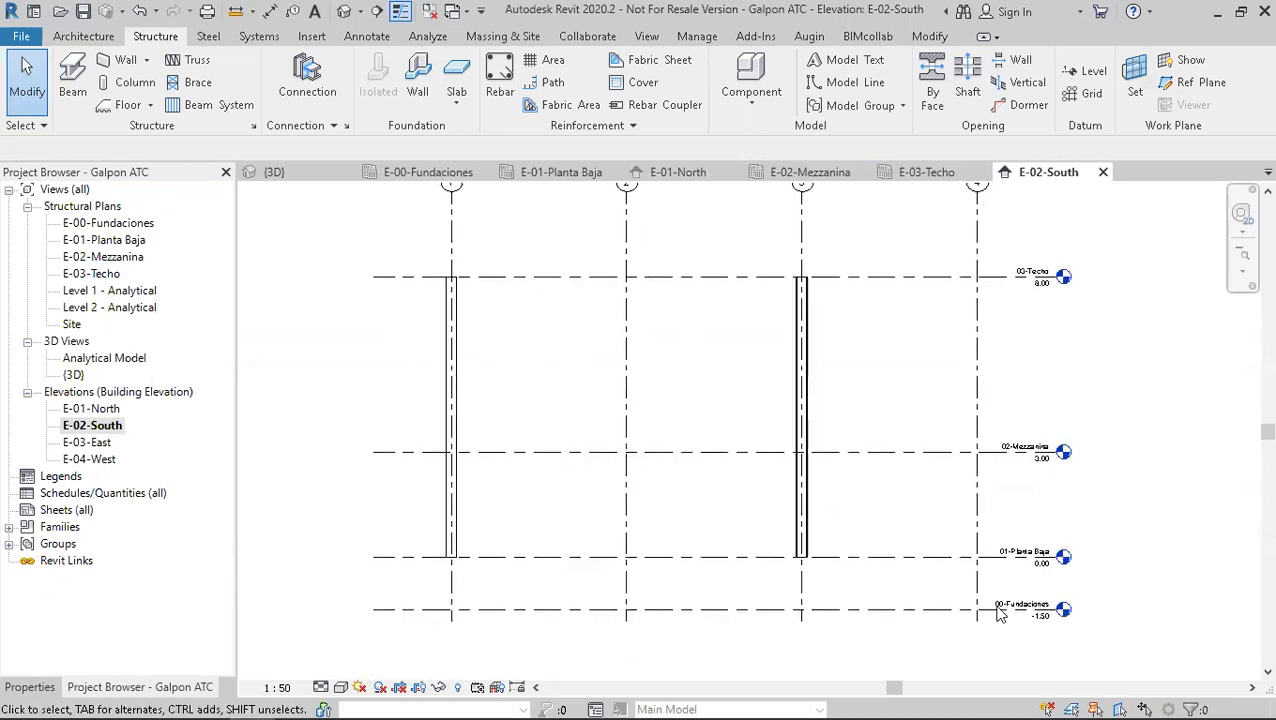
pyautogui.scroll(3, 998, 614)
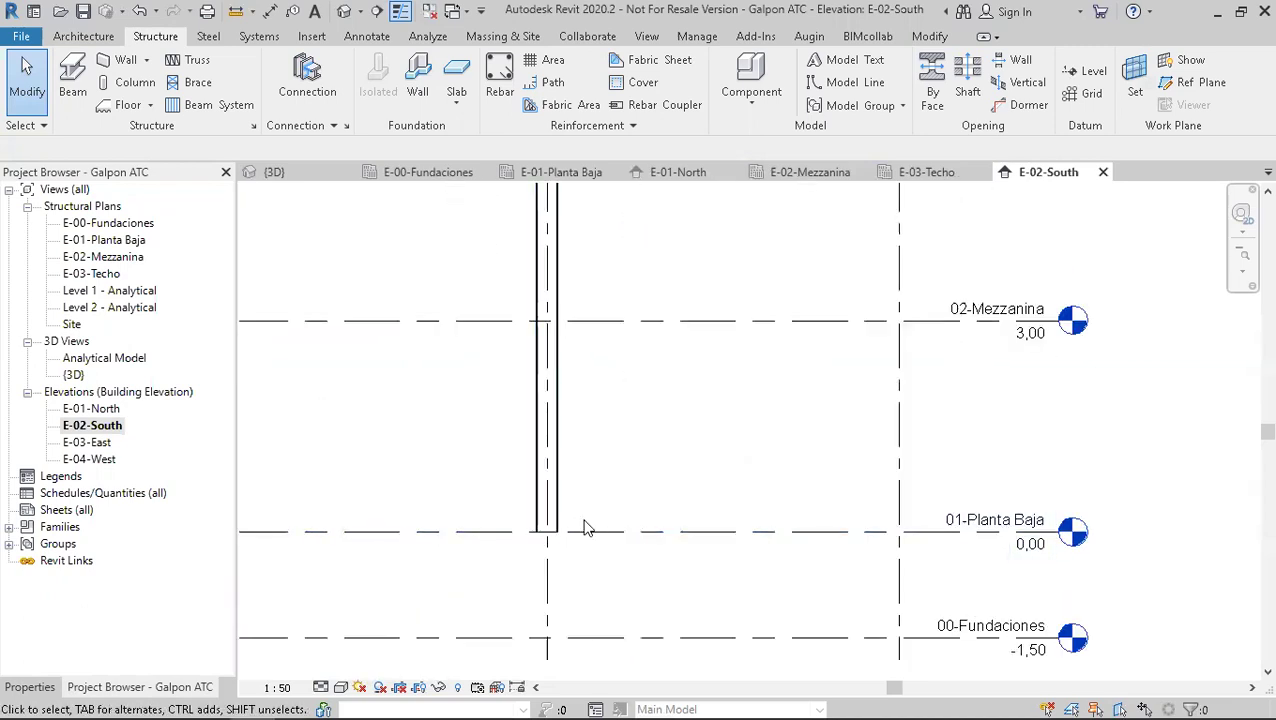
pyautogui.moveTo(577, 549); pyautogui.dragTo(908, 524, button='middle')
pyautogui.scroll(-2, 620, 535)
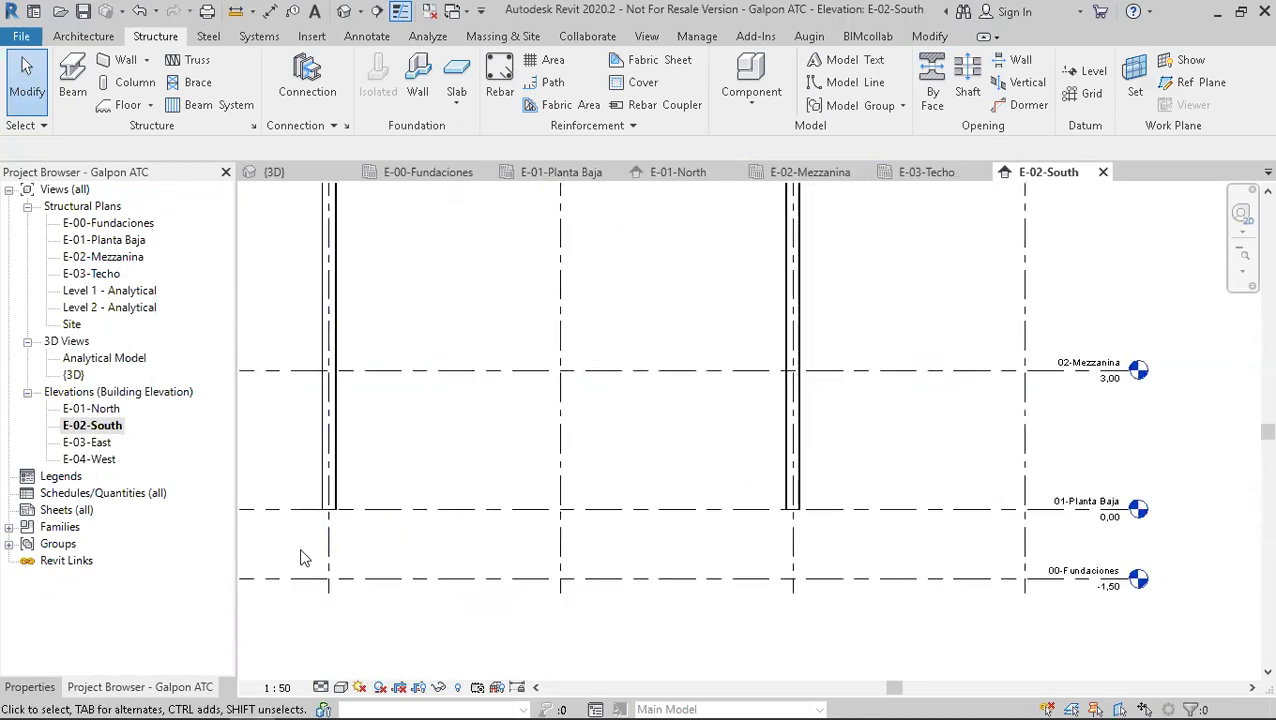
pyautogui.scroll(-1, 622, 496)
pyautogui.moveTo(573, 525); pyautogui.dragTo(606, 624, button='middle')
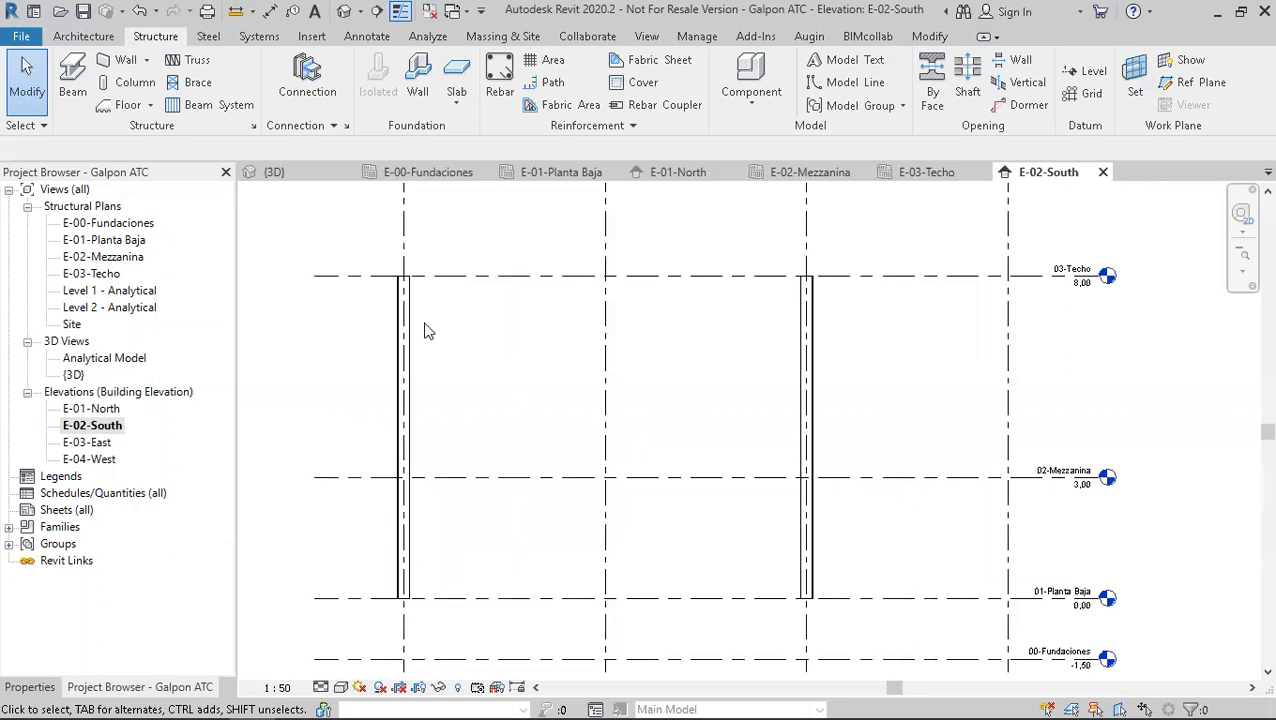
pyautogui.moveTo(465, 338); pyautogui.dragTo(458, 378, button='middle')
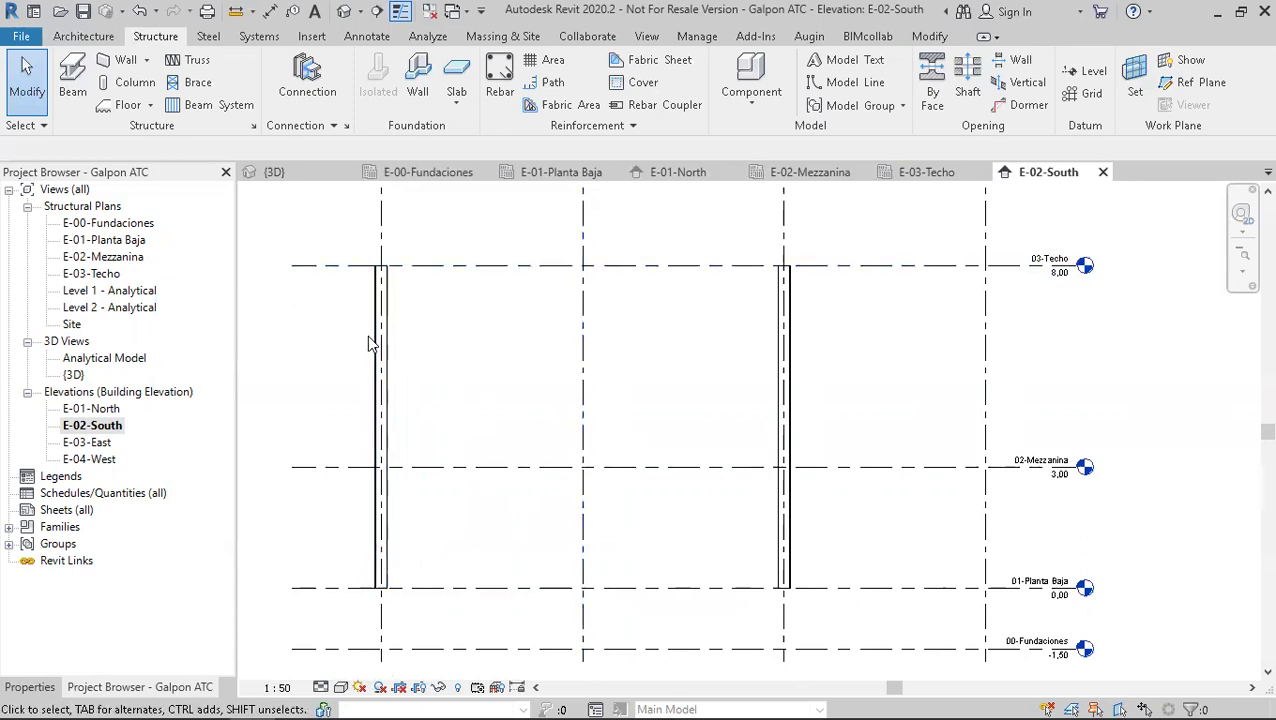
pyautogui.moveTo(743, 380); pyautogui.dragTo(740, 377, button='middle')
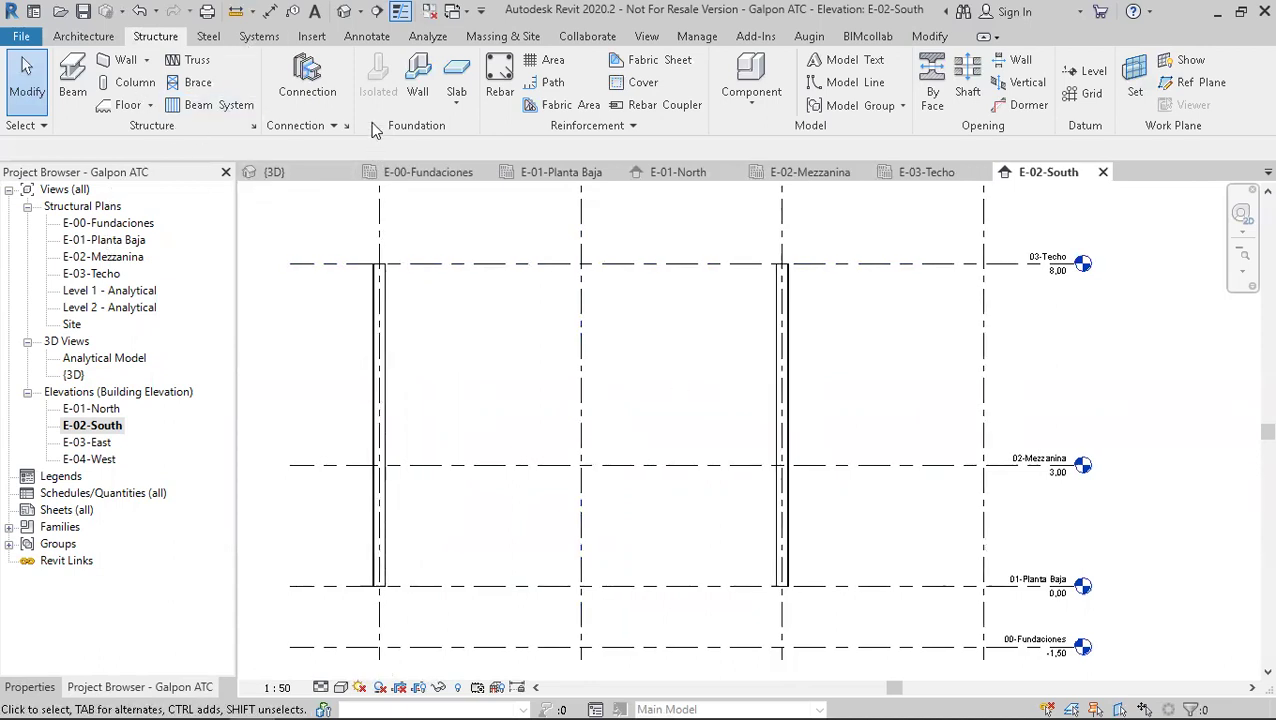
# - Draw a level at elevation 7,00 between 02-Mezzanina and 03-Techo, aligned with the other levels' ends, and end level placement
pyautogui.click(1085, 71)
pyautogui.moveTo(590, 397); pyautogui.dragTo(673, 364, button='middle')
pyautogui.moveTo(546, 401); pyautogui.dragTo(501, 420, button='middle')
pyautogui.moveTo(569, 399); pyautogui.dragTo(555, 398, button='middle')
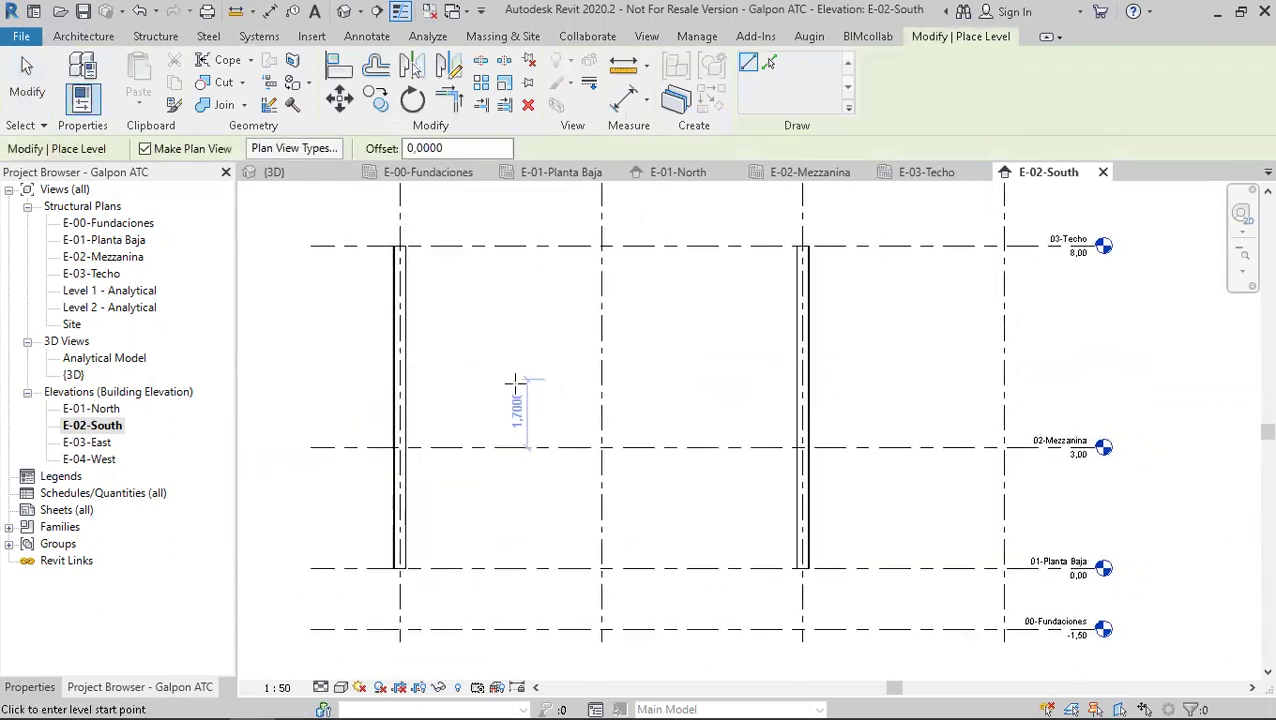
pyautogui.click(310, 285)
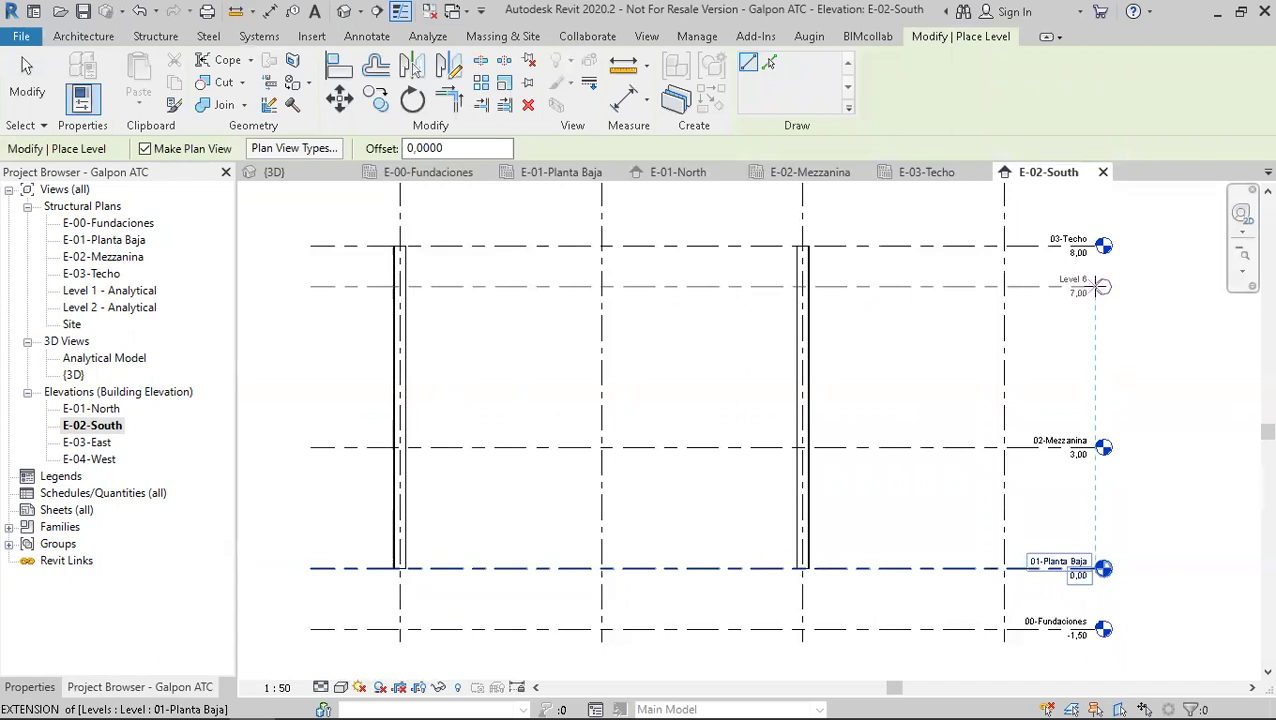
pyautogui.click(1100, 287)
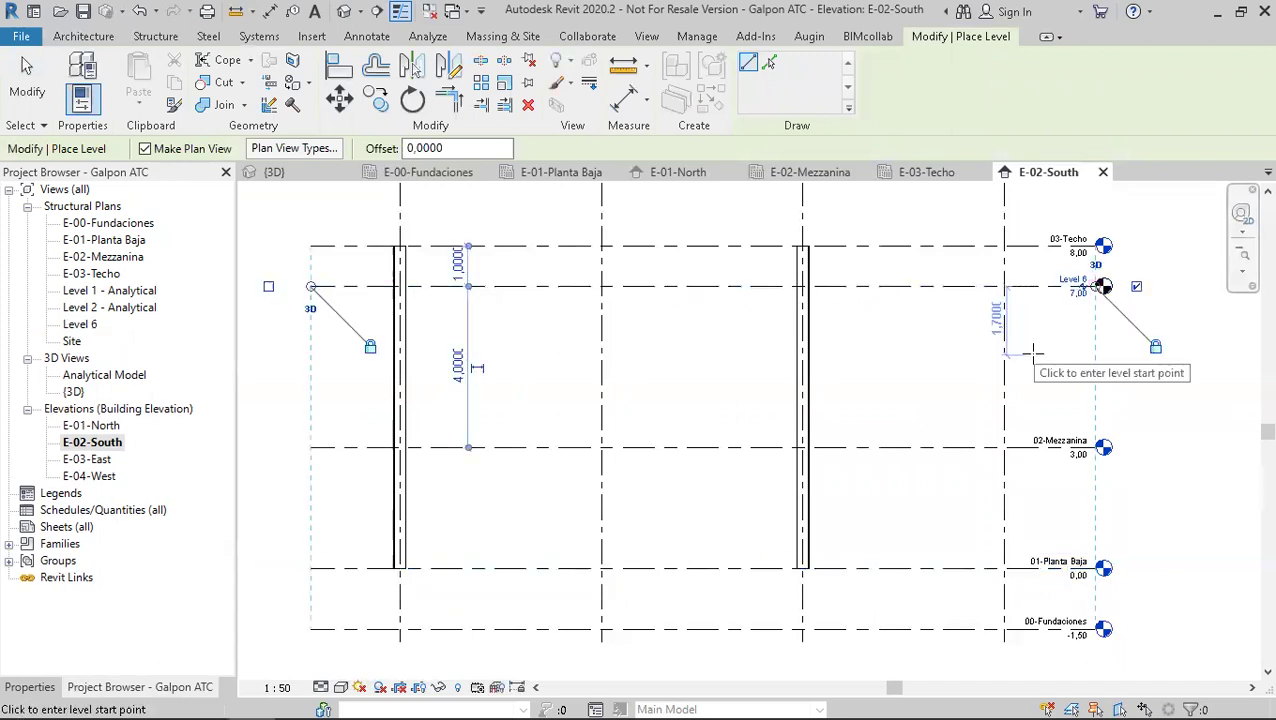
pyautogui.rightClick(1032, 346)
pyautogui.click(1074, 364)
pyautogui.rightClick(1057, 354)
pyautogui.click(1103, 367)
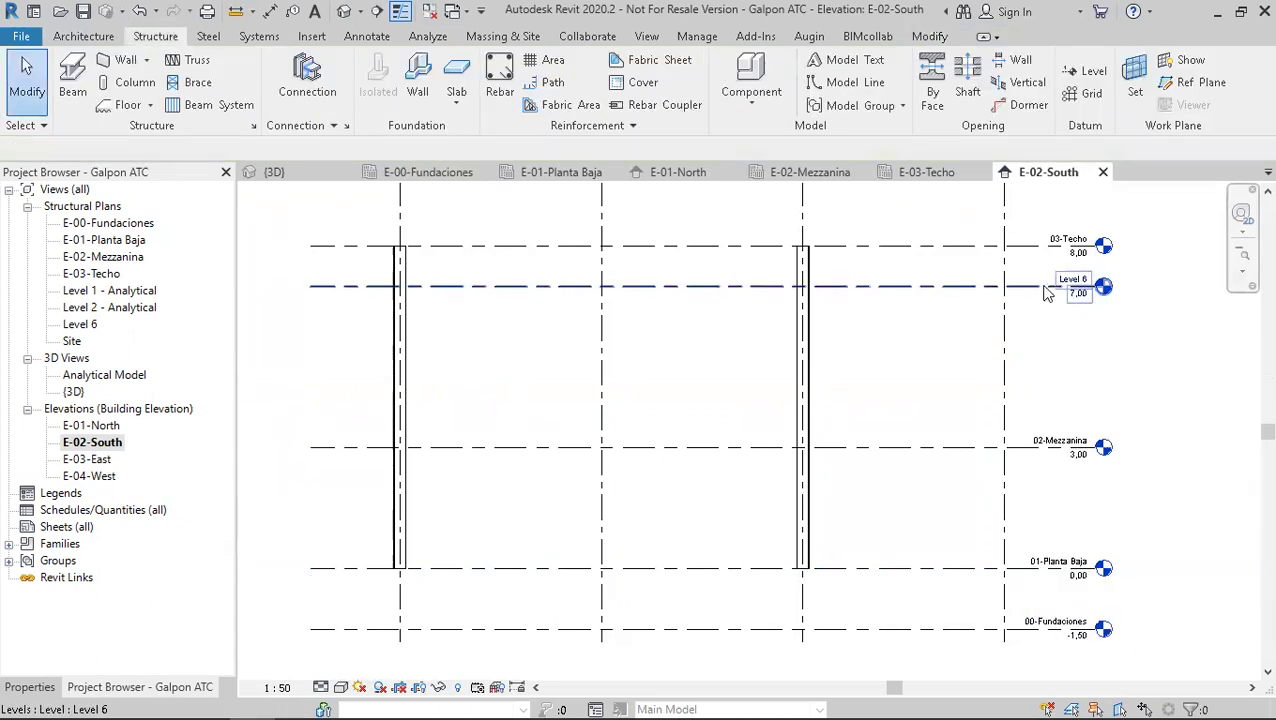
# - Rename the 03-Techo level as 03-Cumbrera
pyautogui.click(1045, 289)
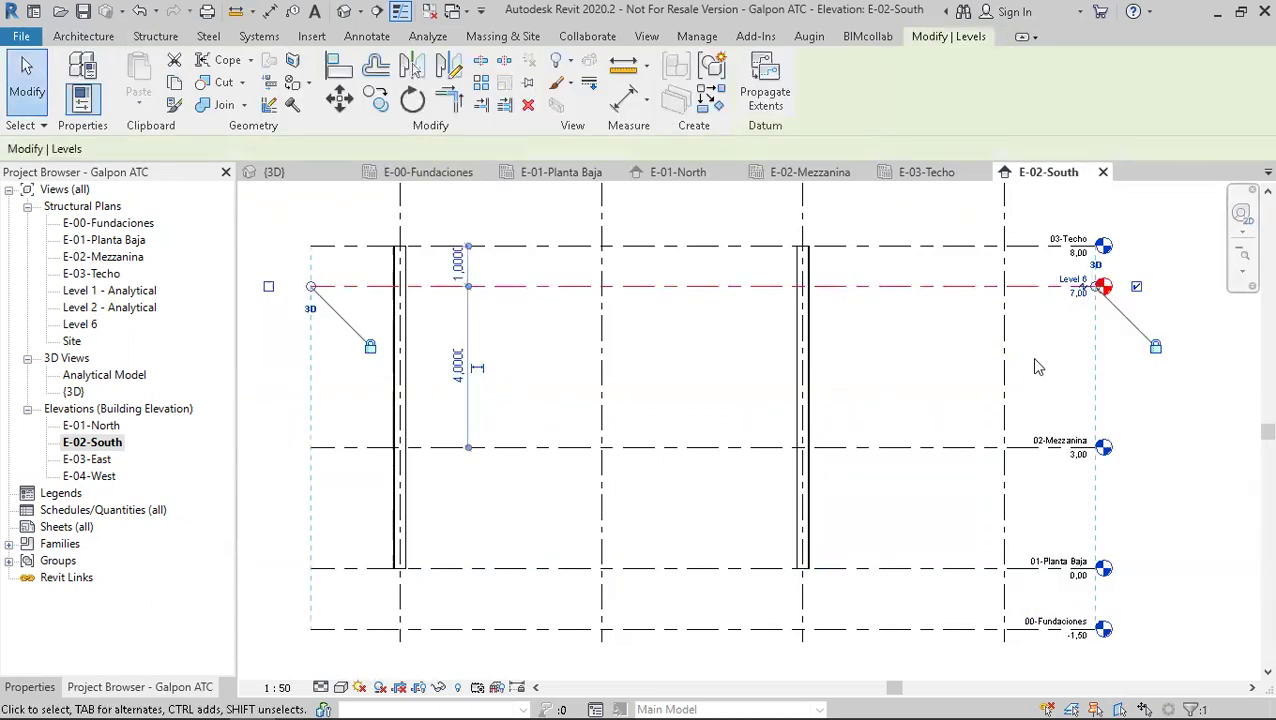
pyautogui.scroll(-1, 1037, 367)
pyautogui.scroll(2, 1048, 366)
pyautogui.moveTo(1048, 366); pyautogui.dragTo(1058, 405, button='middle')
pyautogui.scroll(5, 1110, 242)
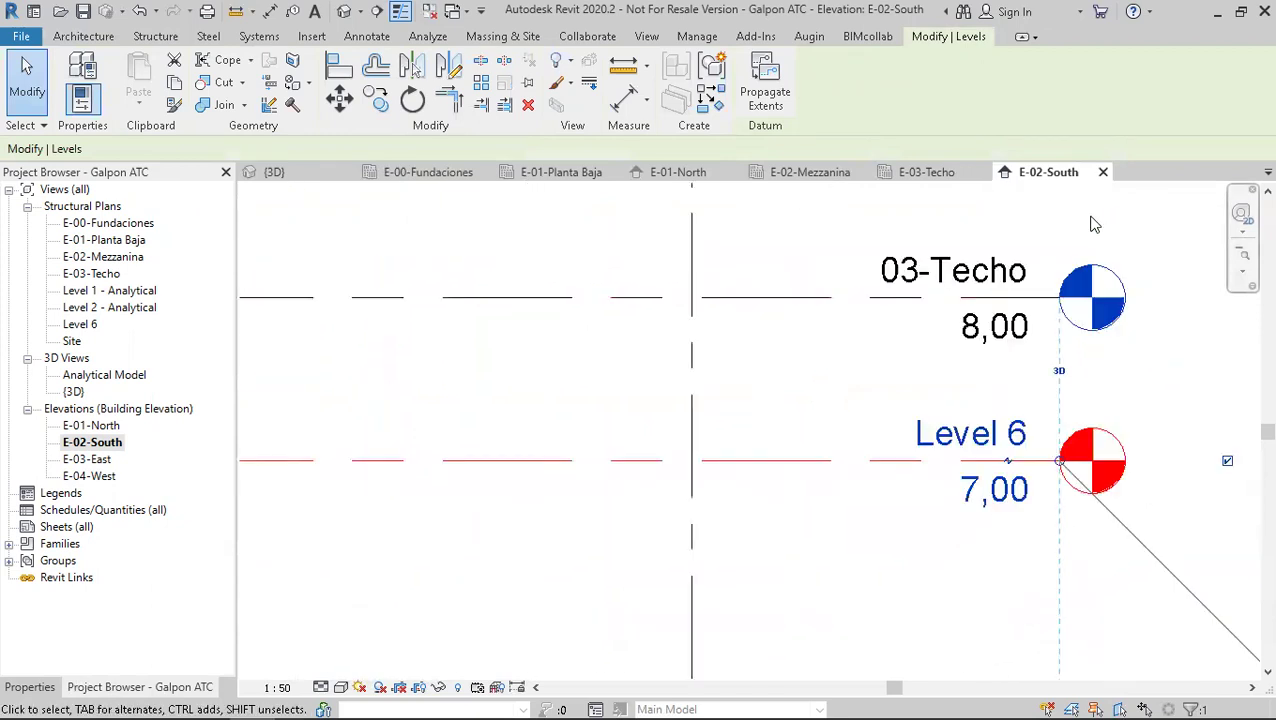
pyautogui.press('Escape')
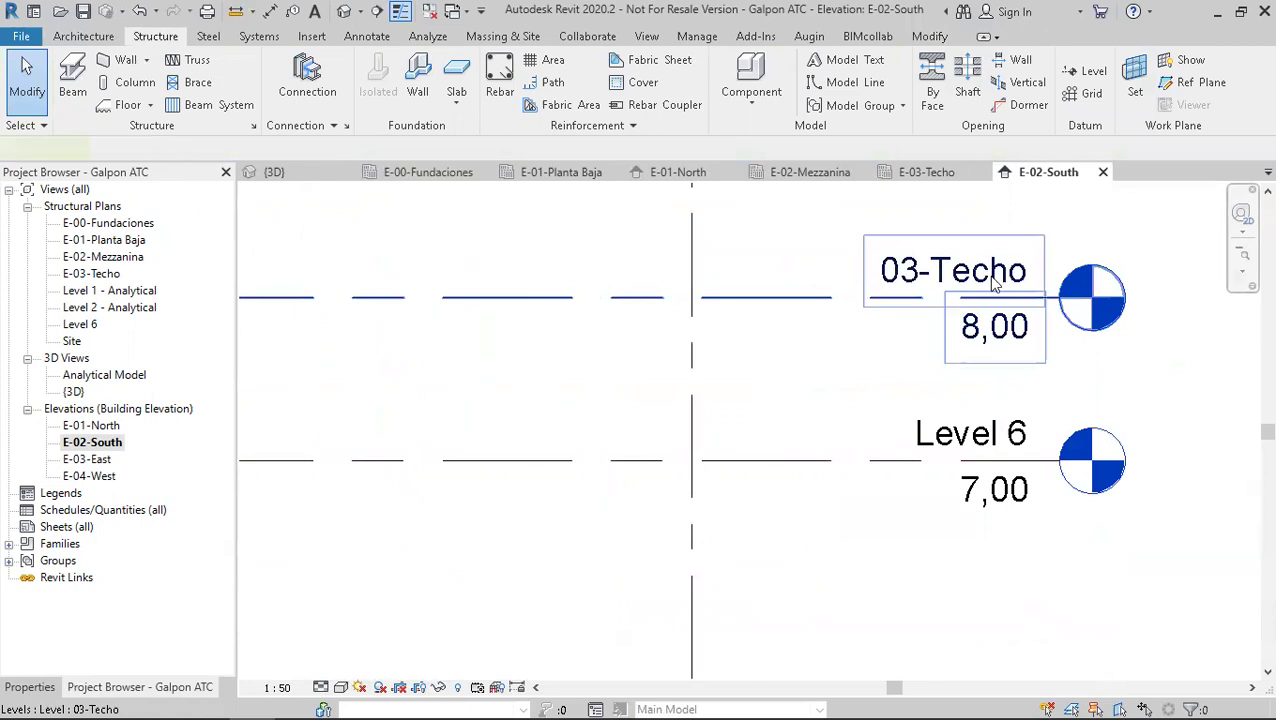
pyautogui.doubleClick(993, 282)
pyautogui.moveTo(1015, 278); pyautogui.dragTo(977, 278)
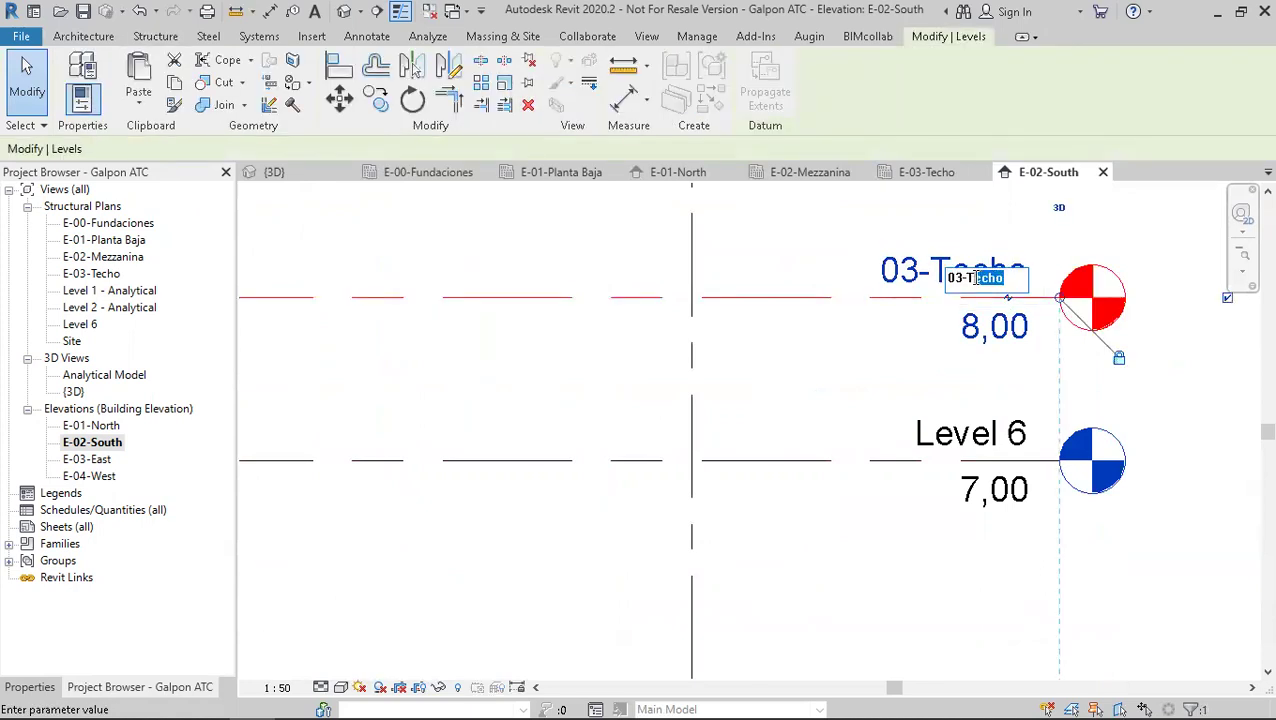
pyautogui.write('Cumbrera')
pyautogui.click(849, 392)
# - Renumber the Cumbrera level so that its name reads 04-Cumbrera
pyautogui.click(975, 444)
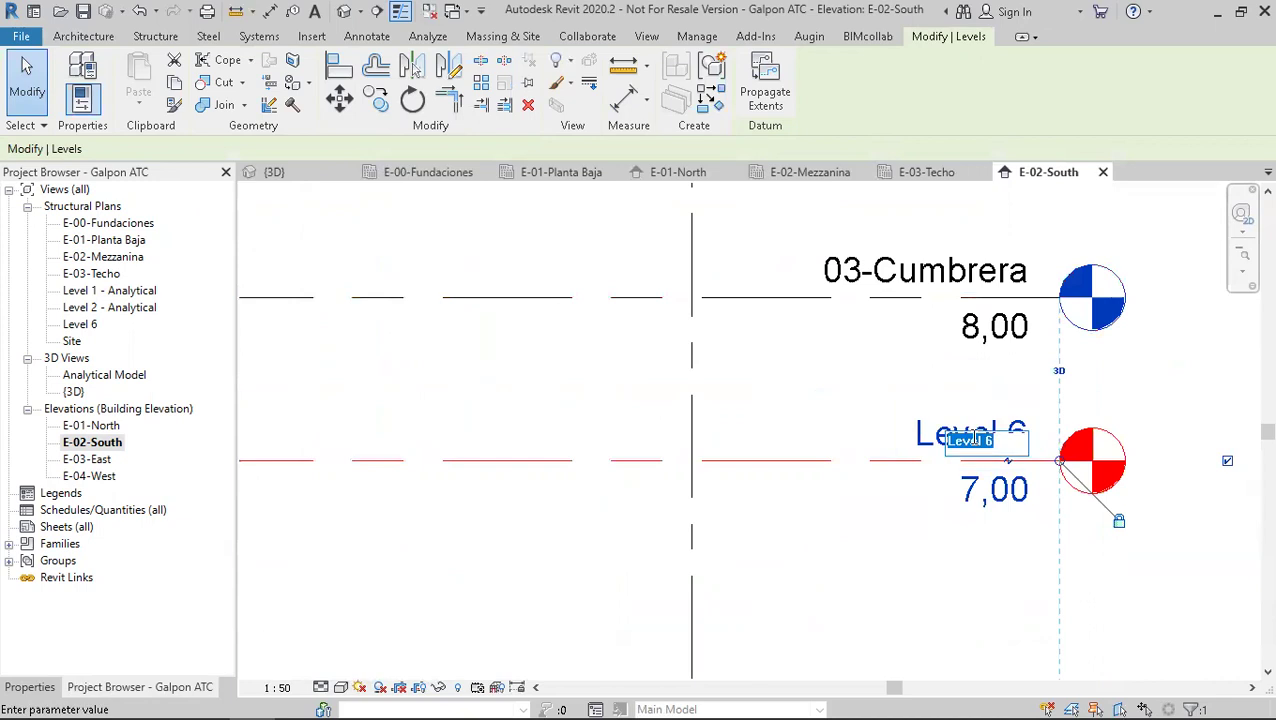
pyautogui.click(862, 285)
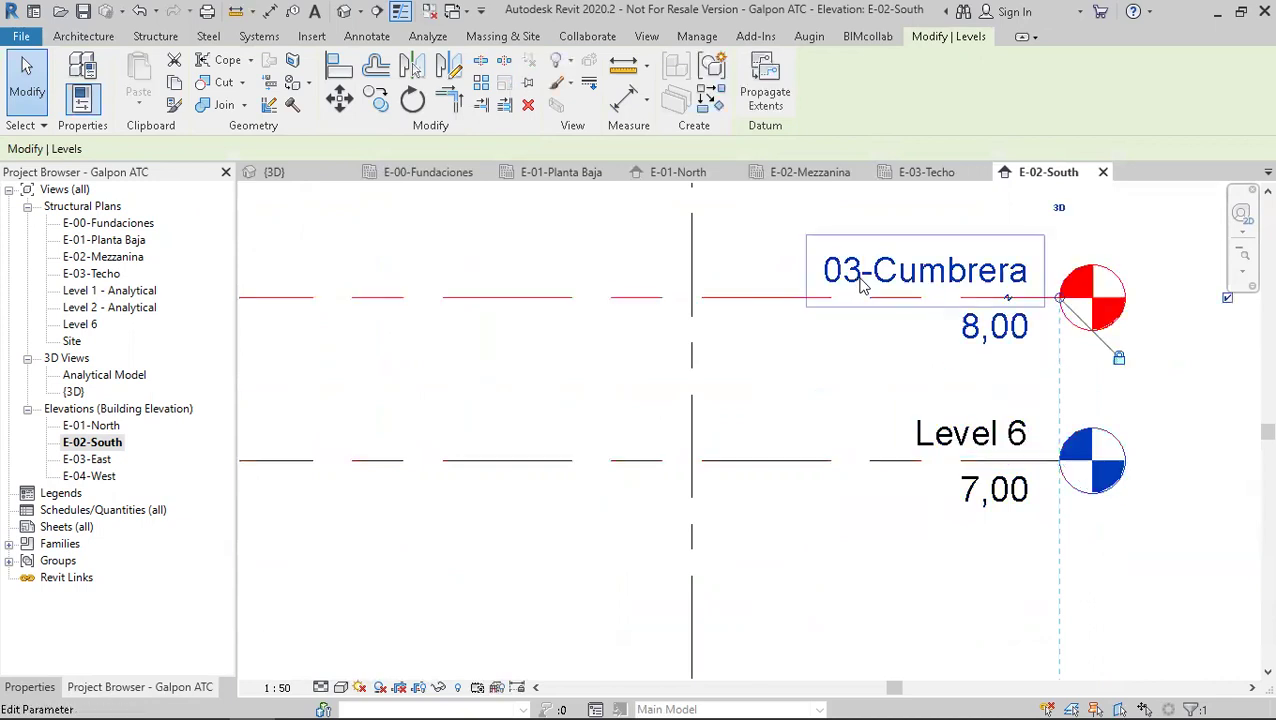
pyautogui.click(858, 285)
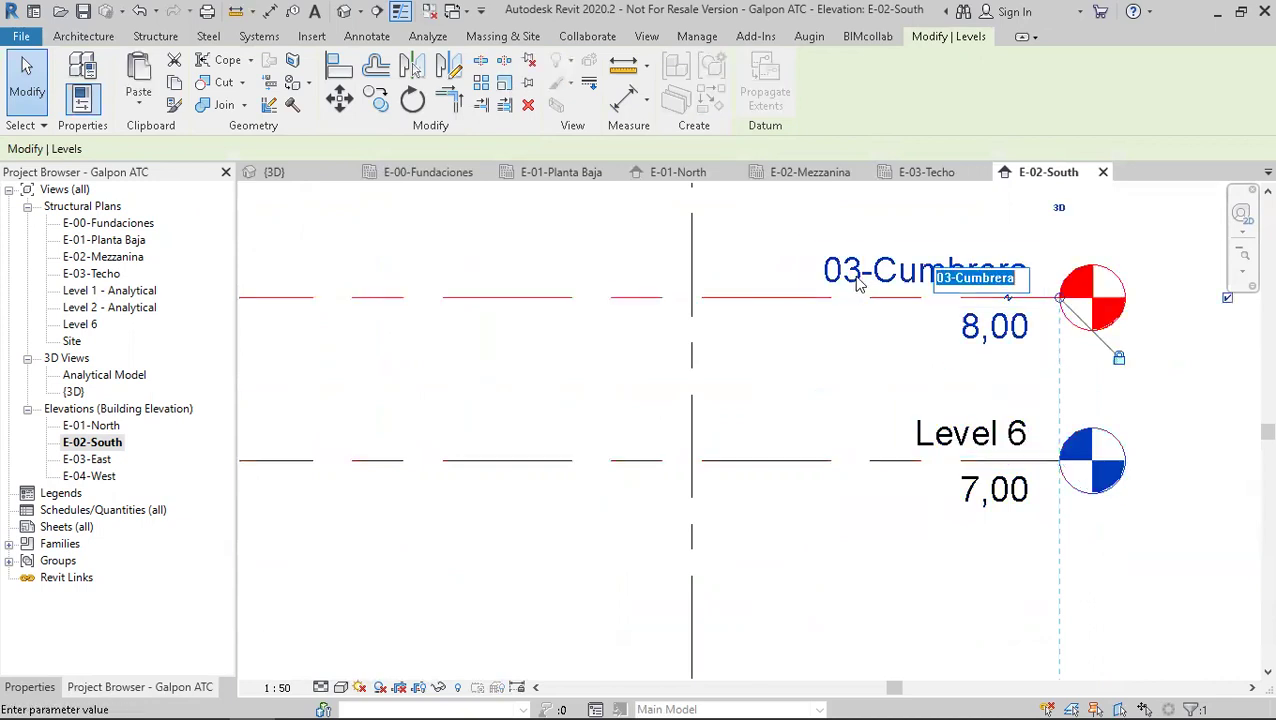
pyautogui.click(951, 278)
pyautogui.press('BackSpace')
pyautogui.write('4')
pyautogui.press('Return')
# - Rename the new level at 7,00 as 03-Nivel techo, renaming its corresponding views as well
pyautogui.click(948, 450)
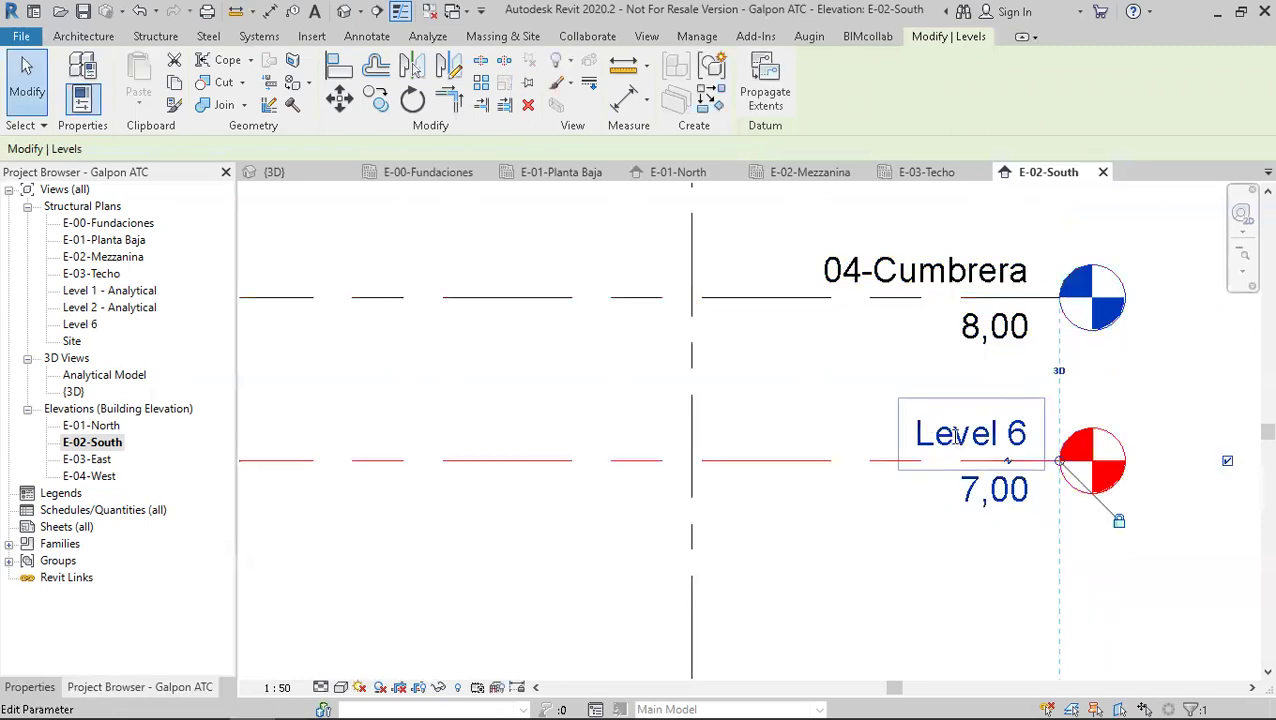
pyautogui.click(953, 441)
pyautogui.write('03-N')
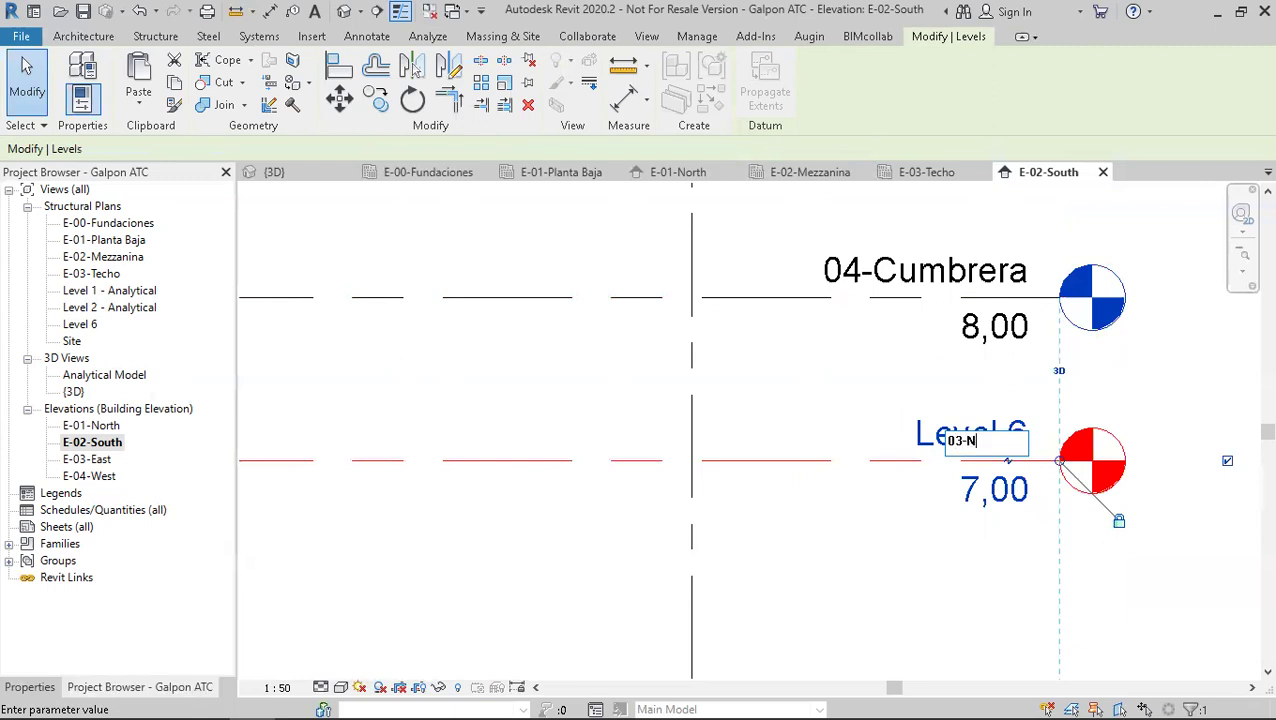
pyautogui.write('ivel techo')
pyautogui.press('Return')
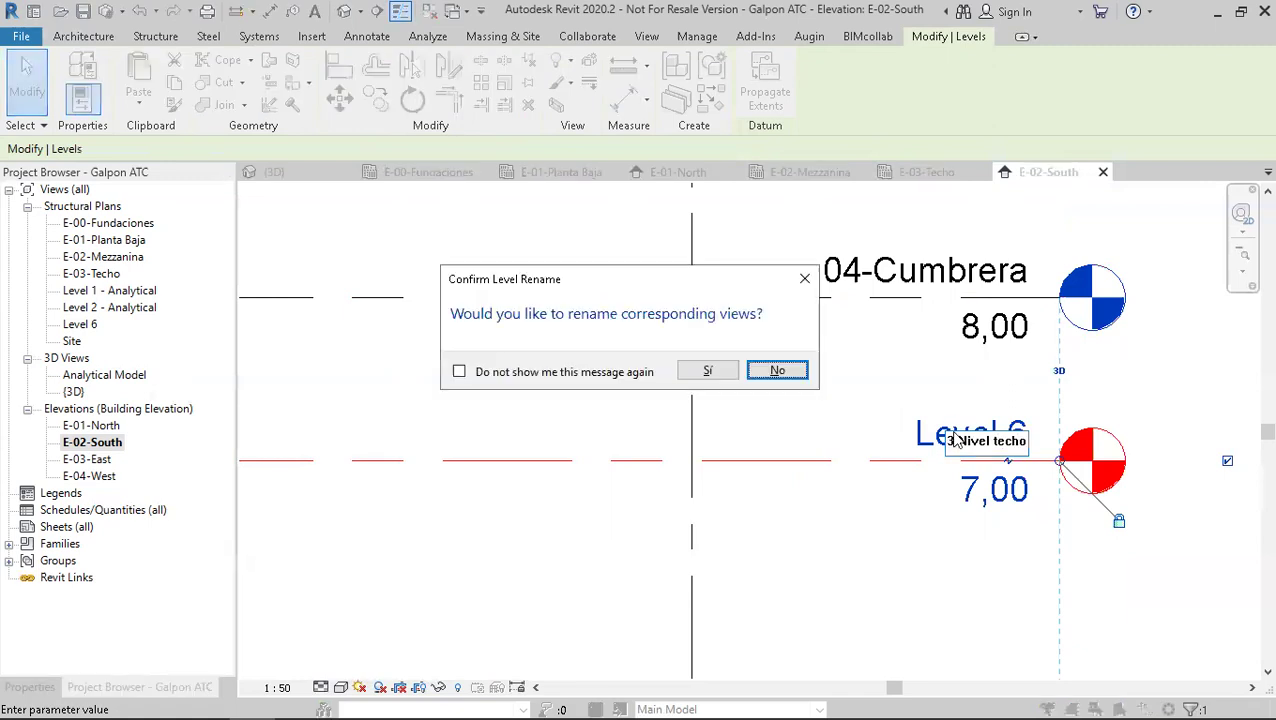
pyautogui.click(707, 371)
pyautogui.click(782, 528)
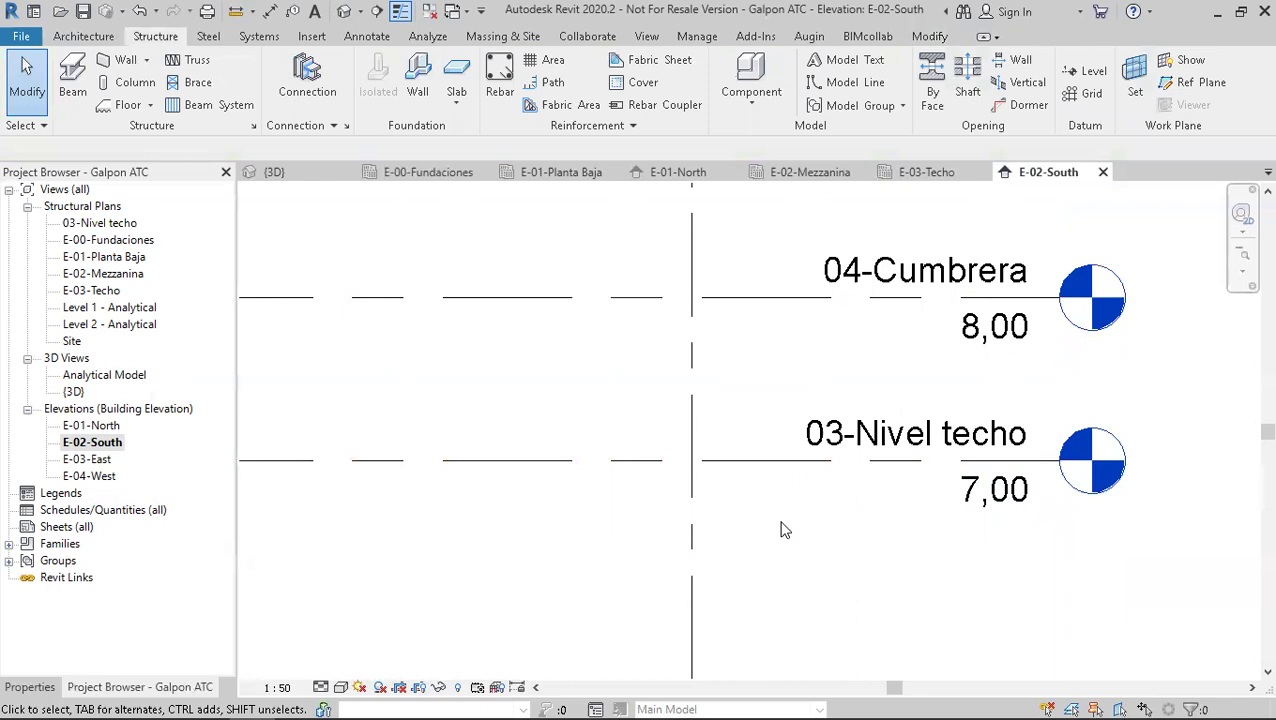
# - Rename the 03-Nivel techo structural plan as E-03-Nivel techo without renaming the corresponding level and views
pyautogui.click(111, 225)
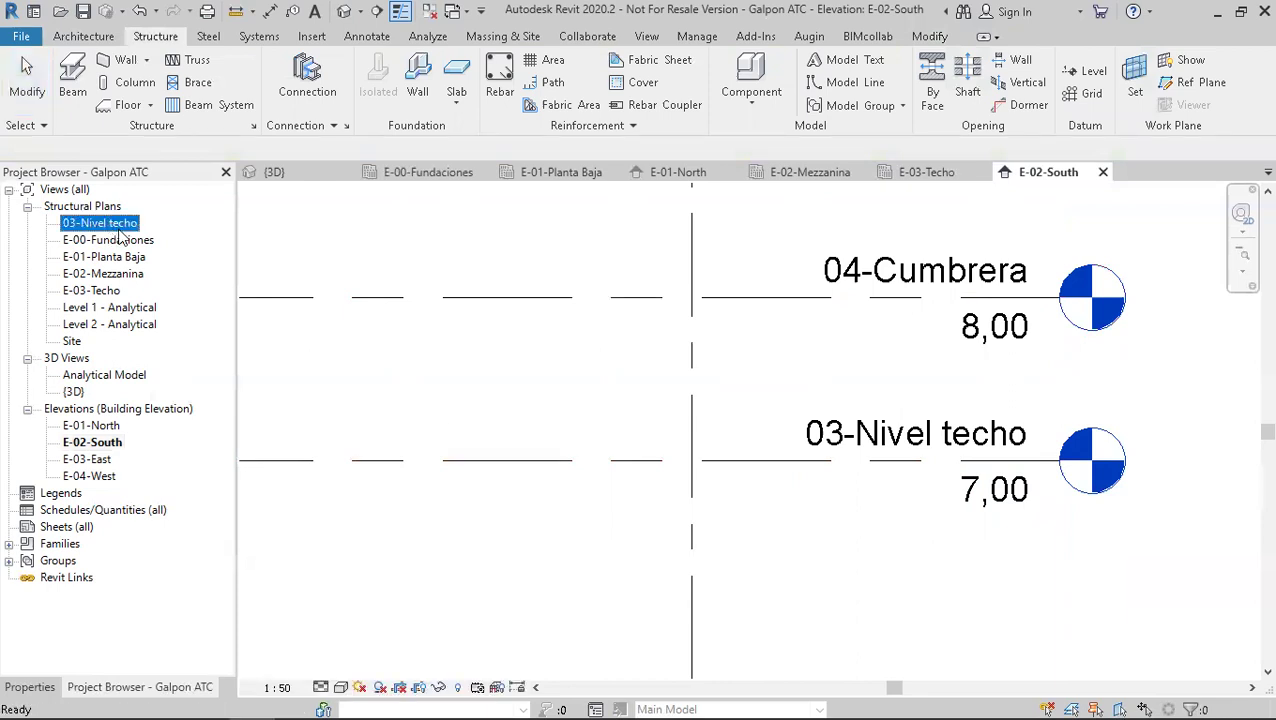
pyautogui.click(69, 229)
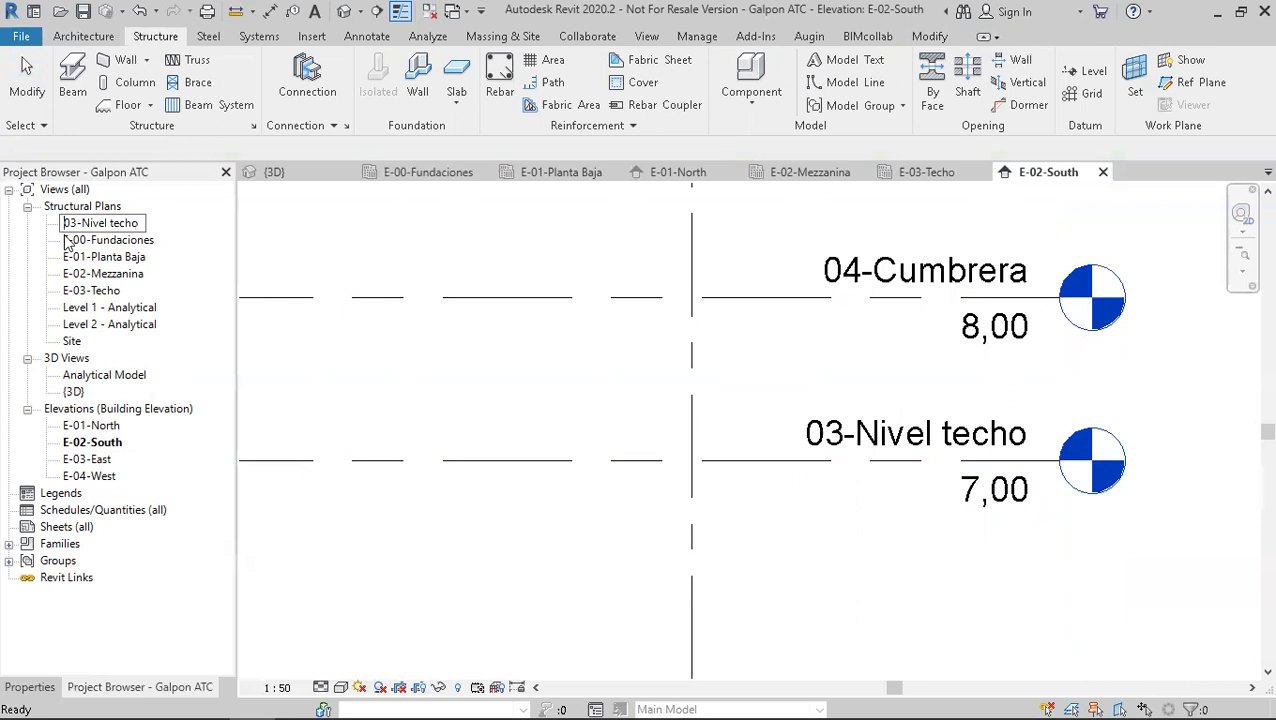
pyautogui.write('e')
pyautogui.press('BackSpace')
pyautogui.write('E-')
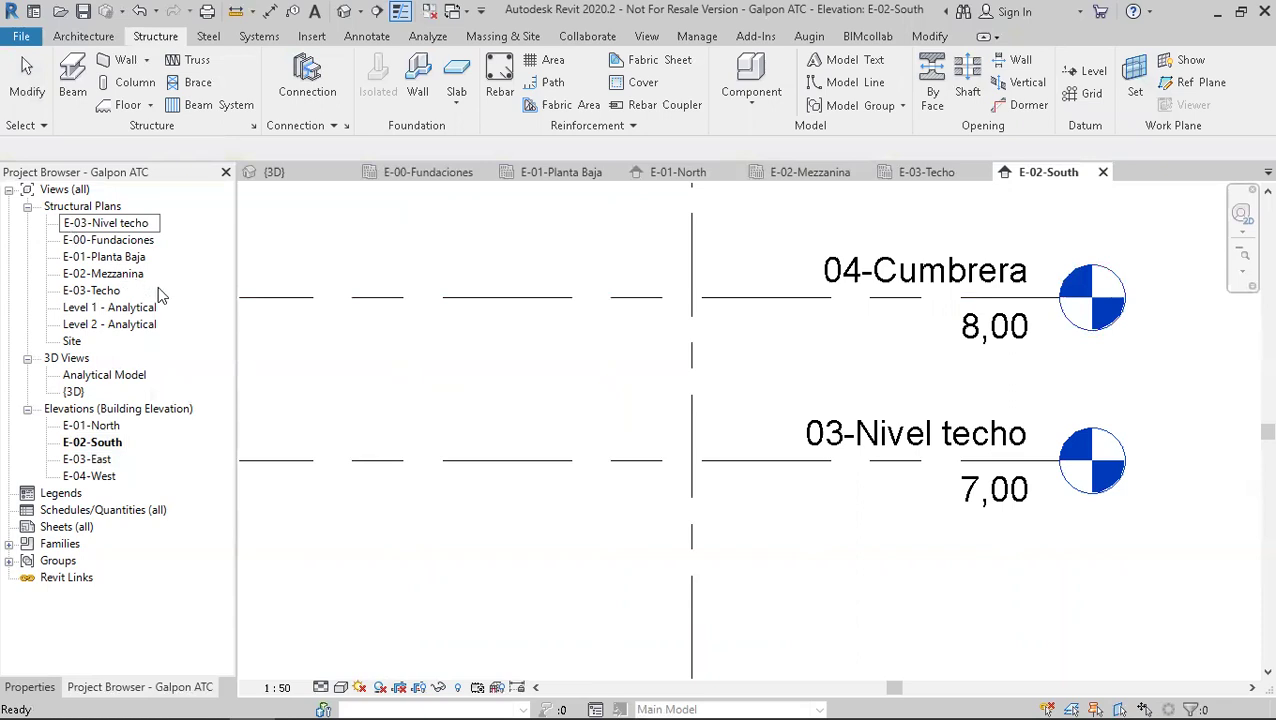
pyautogui.press('Return')
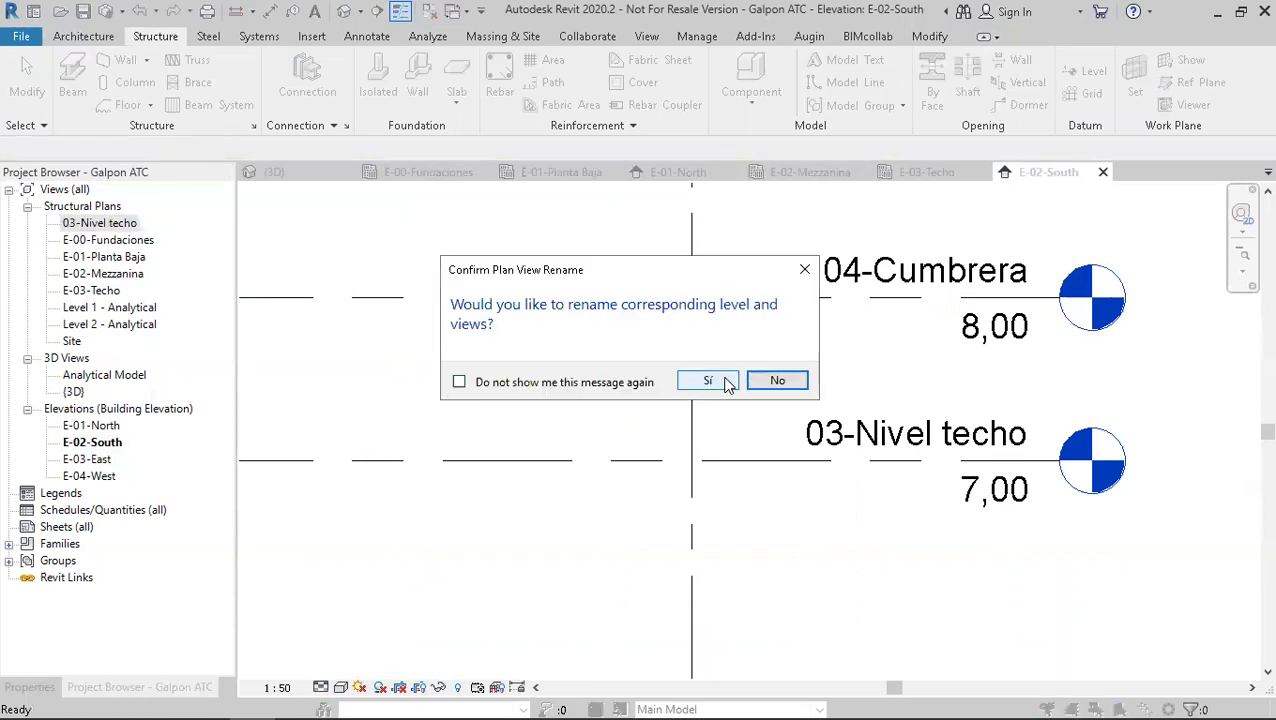
pyautogui.click(774, 382)
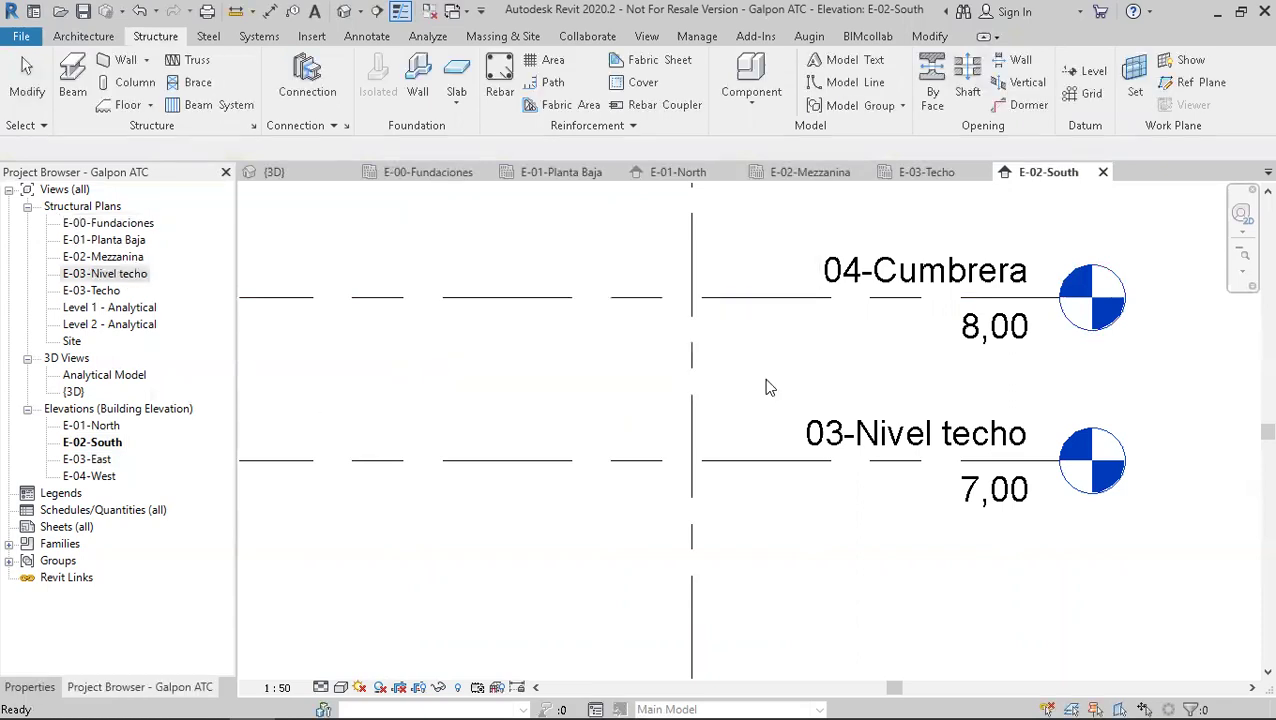
# - Rename the E-03-Techo structural plan as E-04-Techo
pyautogui.click(91, 293)
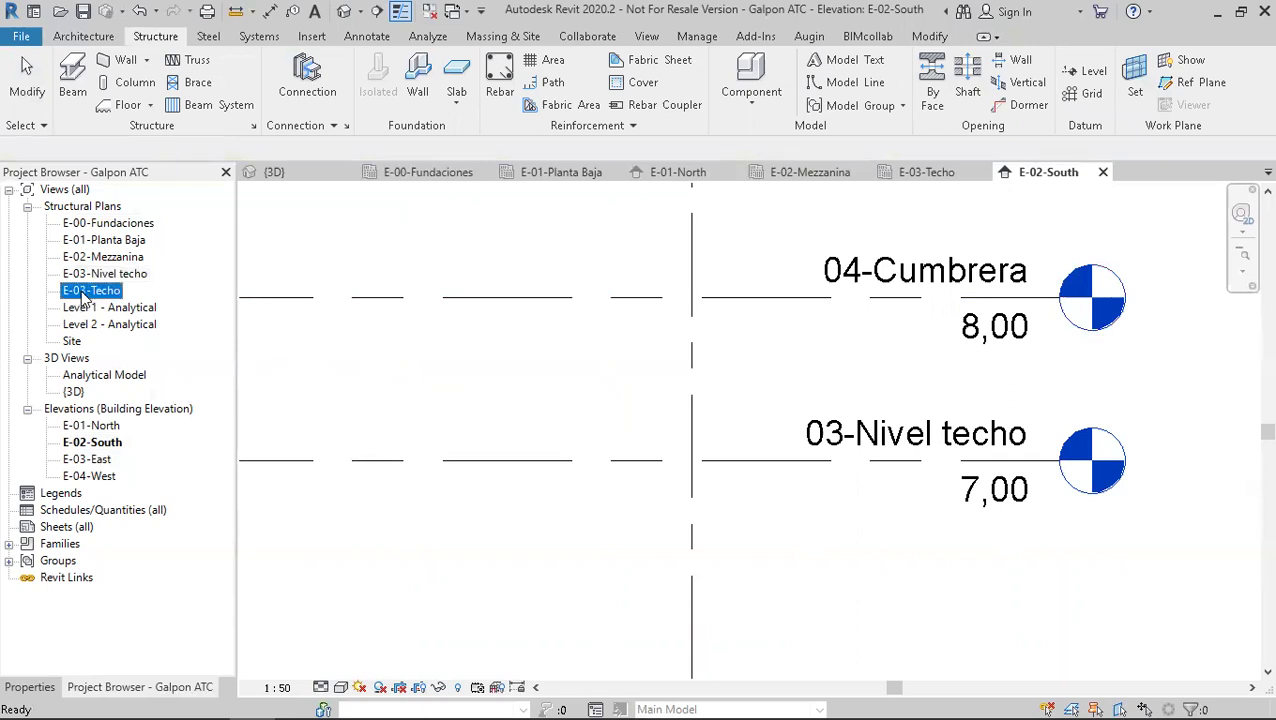
pyautogui.click(85, 292)
pyautogui.click(89, 291)
pyautogui.press('BackSpace')
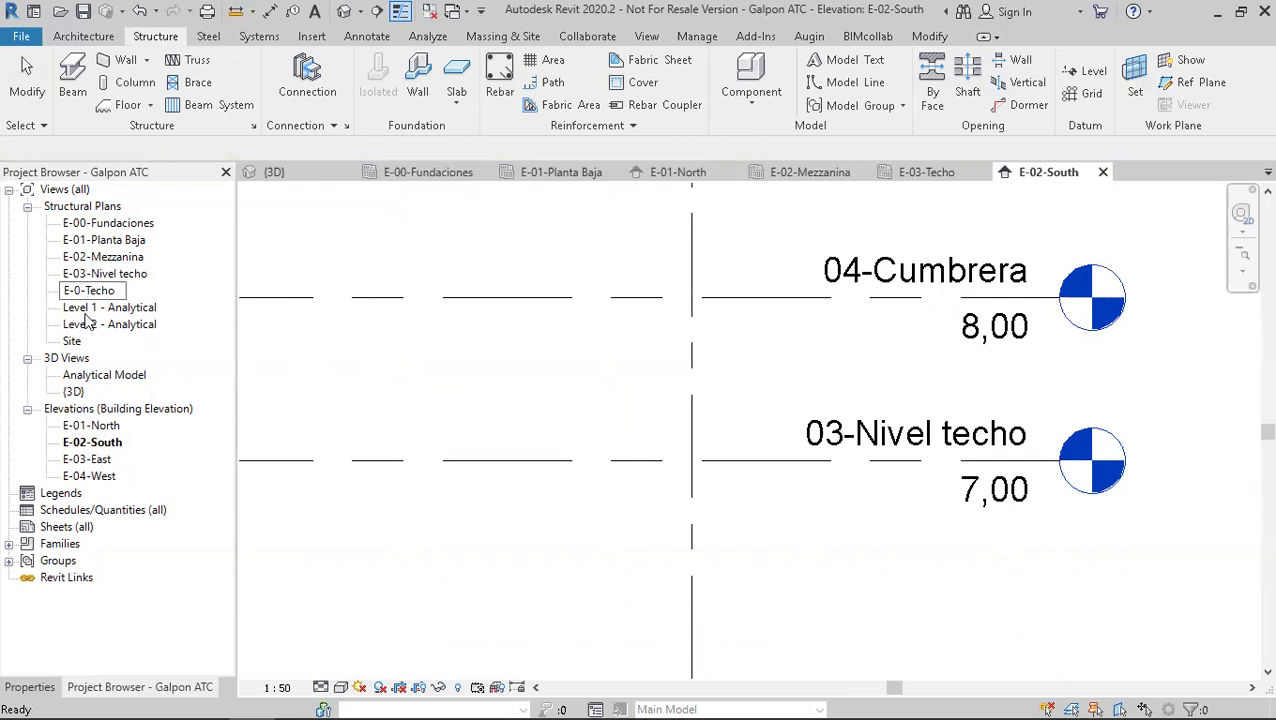
pyautogui.write('4')
pyautogui.click(365, 387)
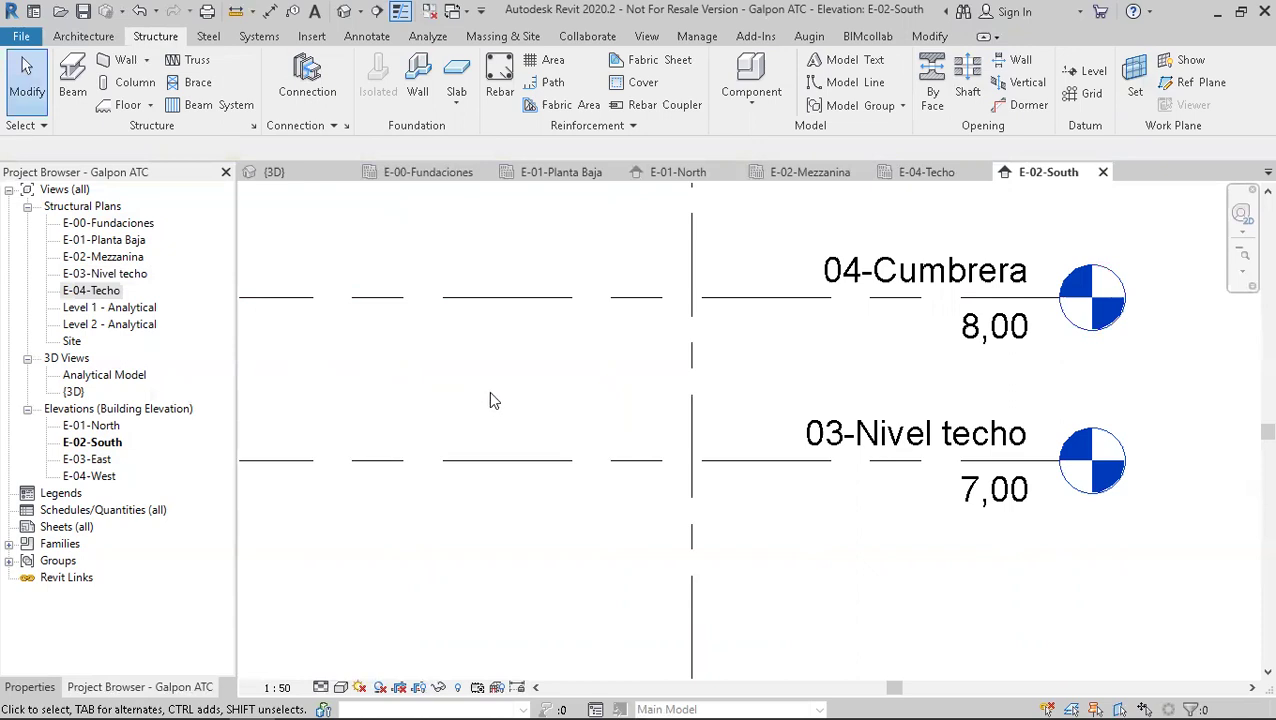
# - Set the top level of both steel columns in the south elevation to 03-Nivel techo
pyautogui.scroll(-1, 490, 400)
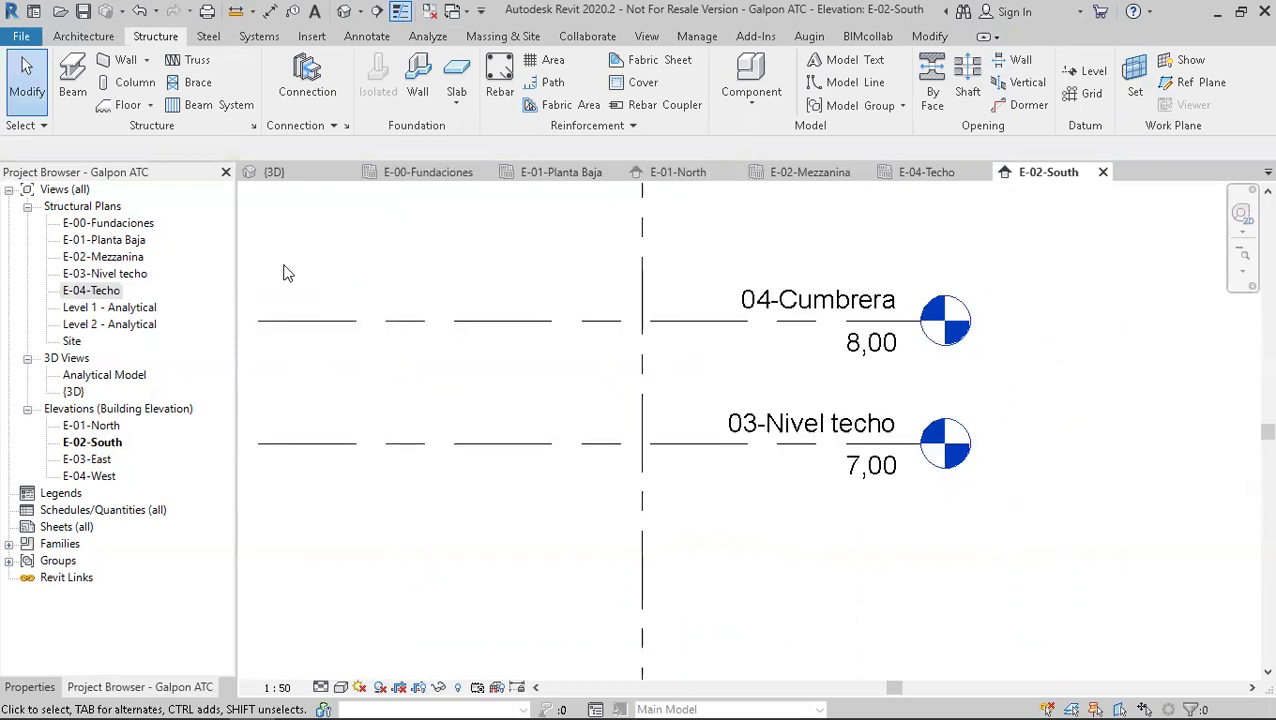
pyautogui.scroll(-1, 750, 372)
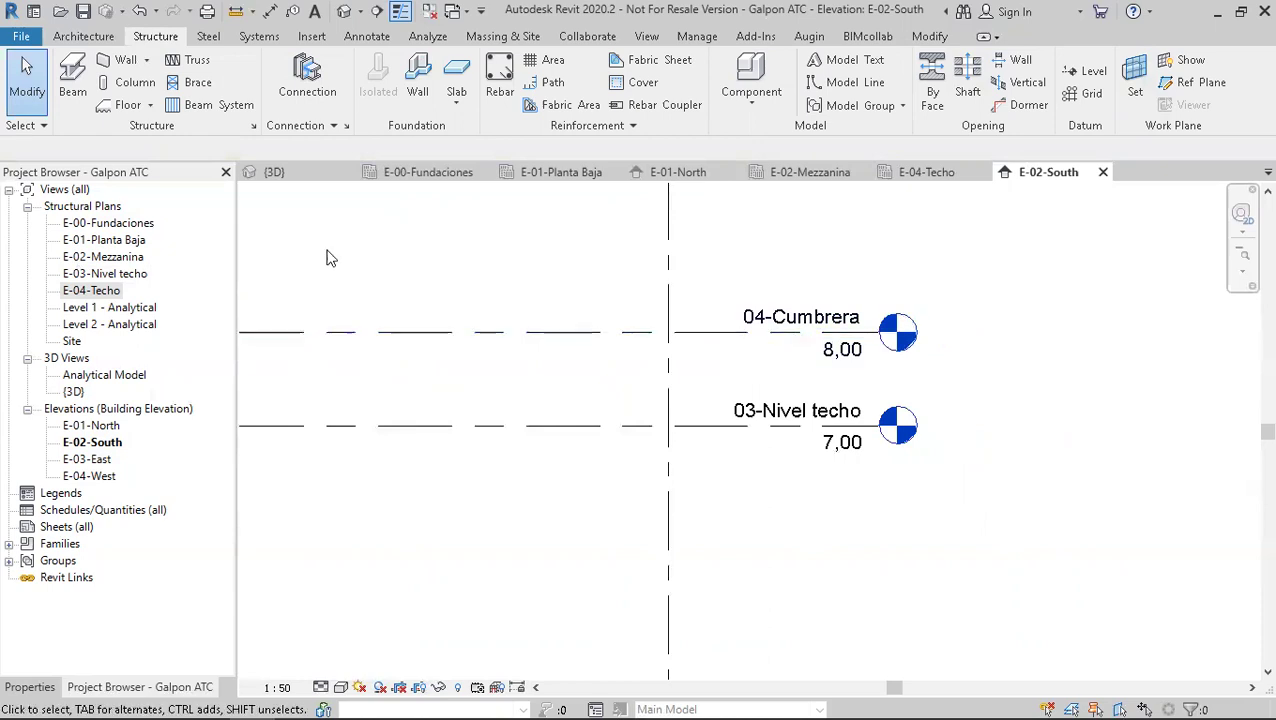
pyautogui.scroll(-2, 385, 270)
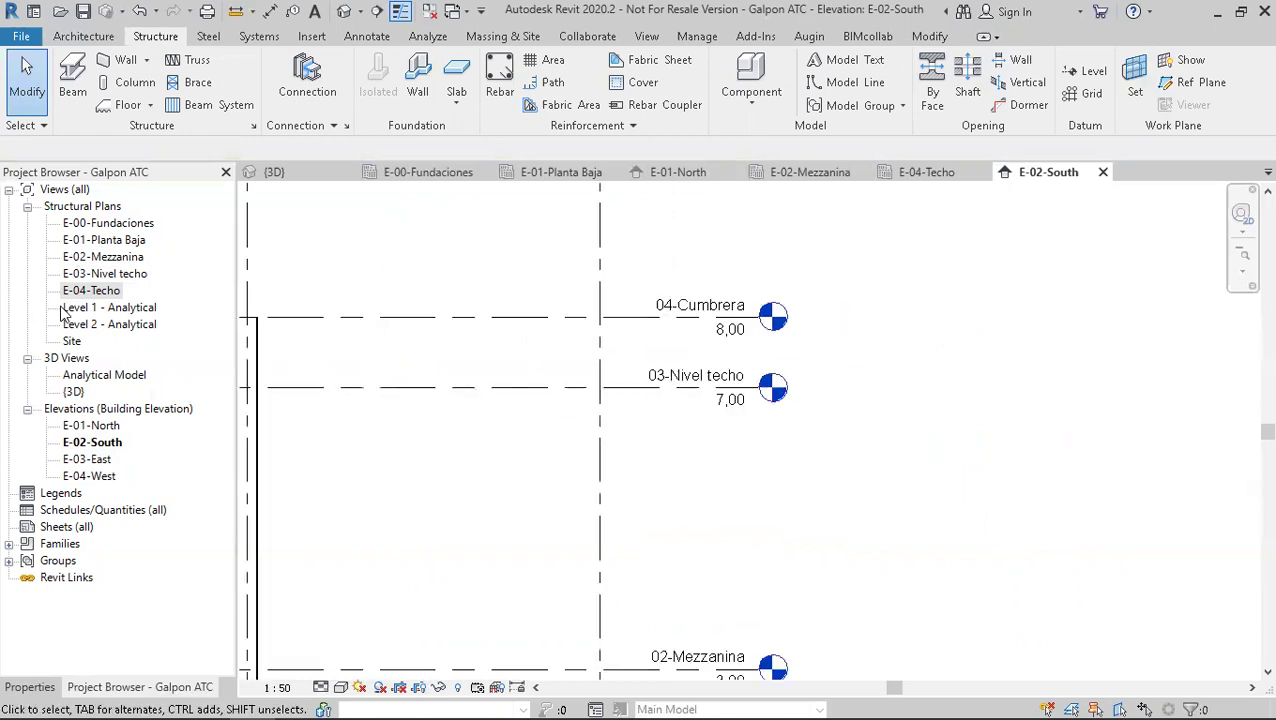
pyautogui.scroll(-3, 580, 342)
pyautogui.moveTo(585, 400); pyautogui.dragTo(666, 396, button='middle')
pyautogui.moveTo(419, 376); pyautogui.dragTo(641, 367, button='middle')
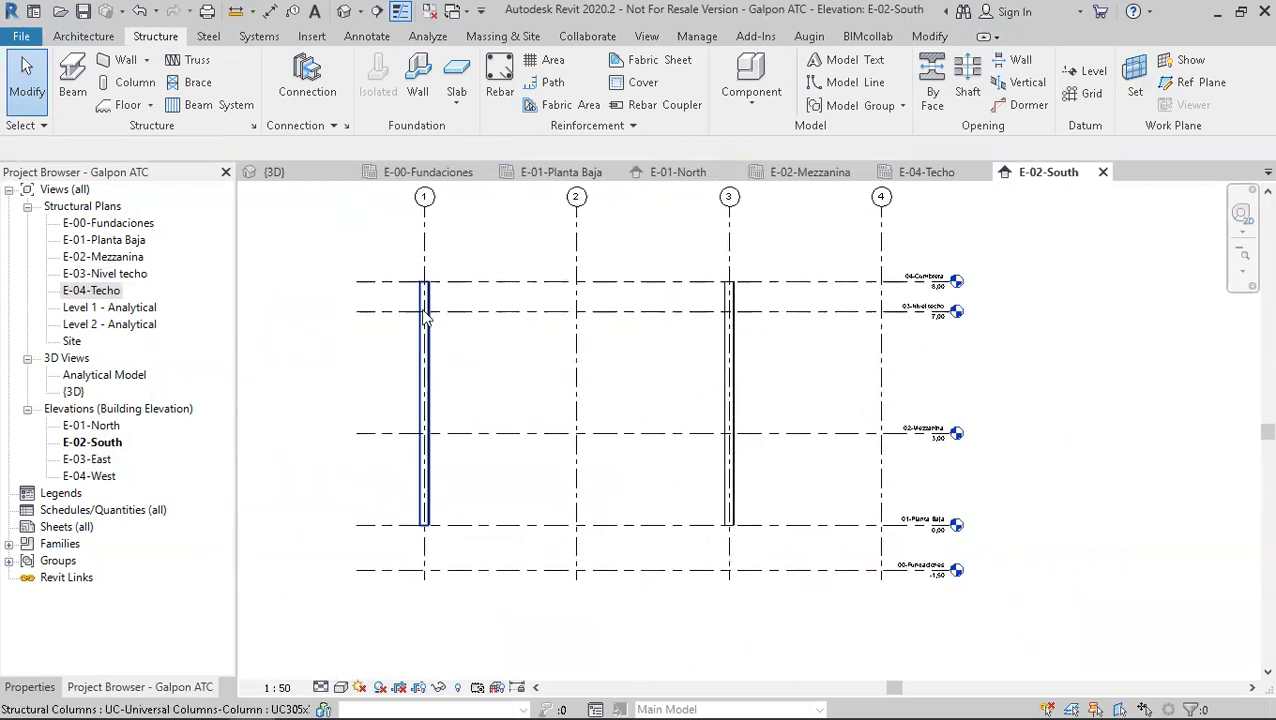
pyautogui.click(427, 318)
pyautogui.scroll(2, 490, 368)
pyautogui.moveTo(502, 376); pyautogui.dragTo(540, 399, button='middle')
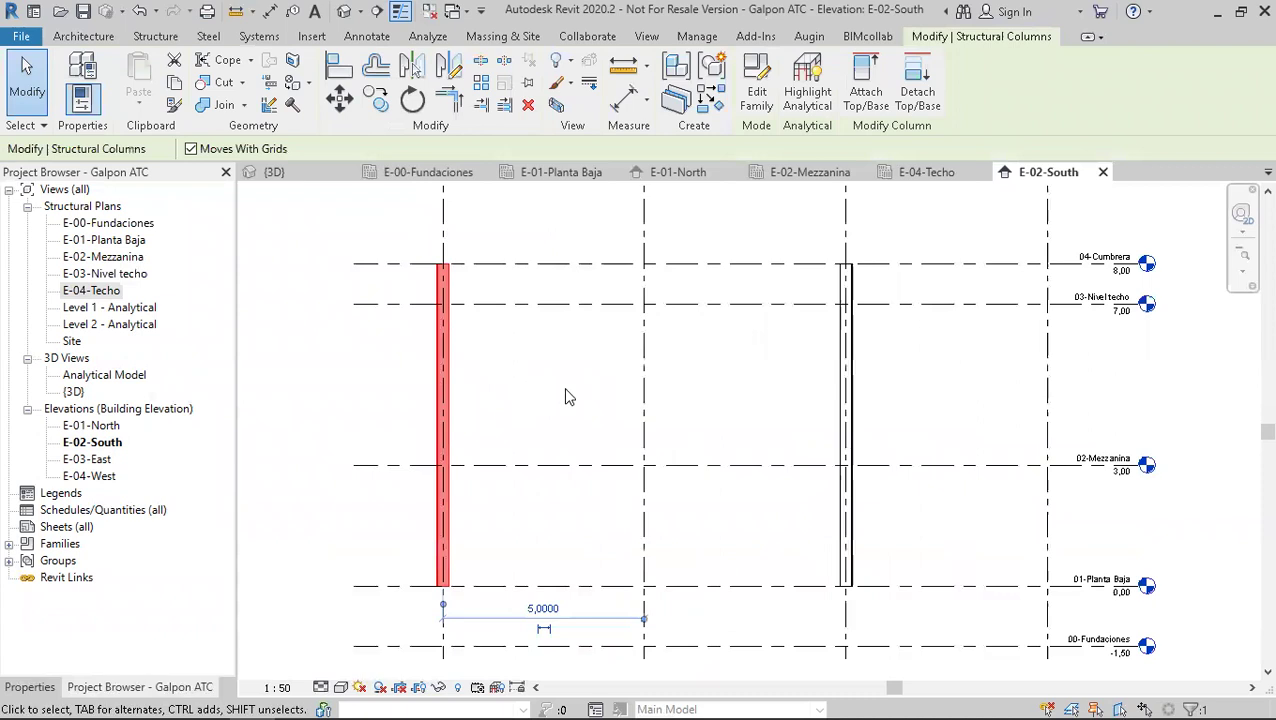
pyautogui.keyDown('ctrl'); pyautogui.click(843, 345); pyautogui.keyUp('ctrl')
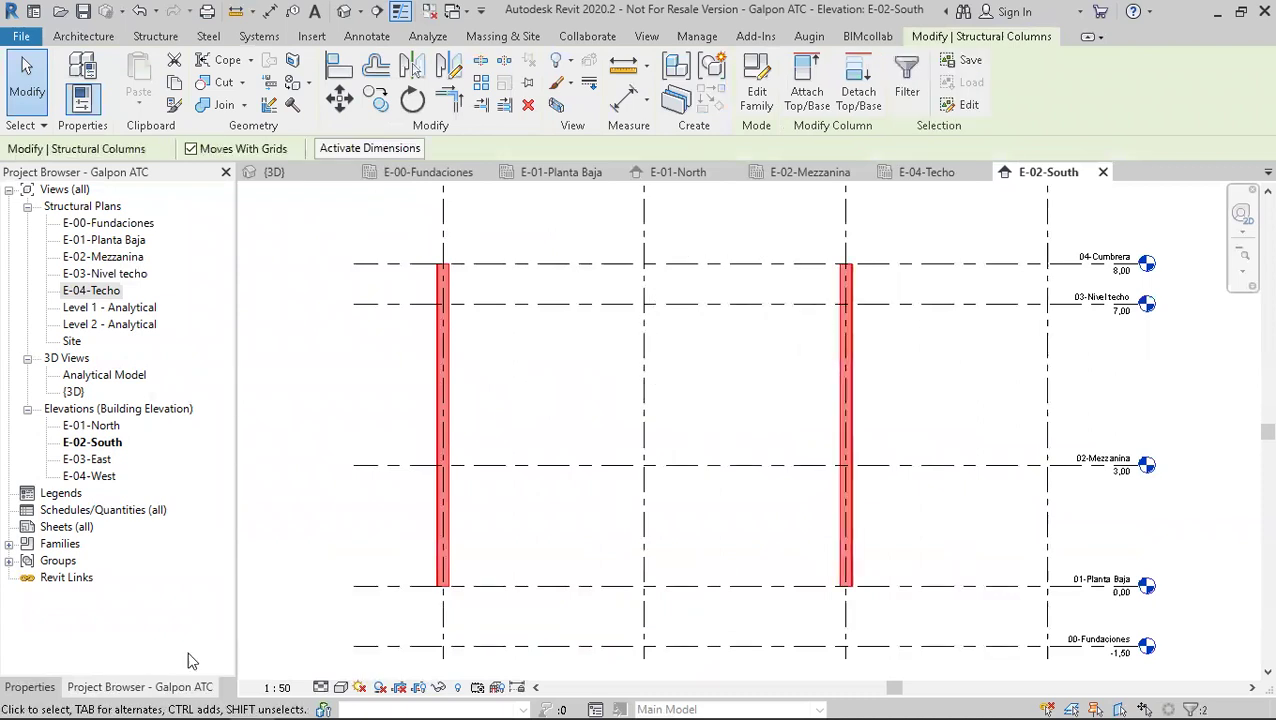
pyautogui.click(30, 687)
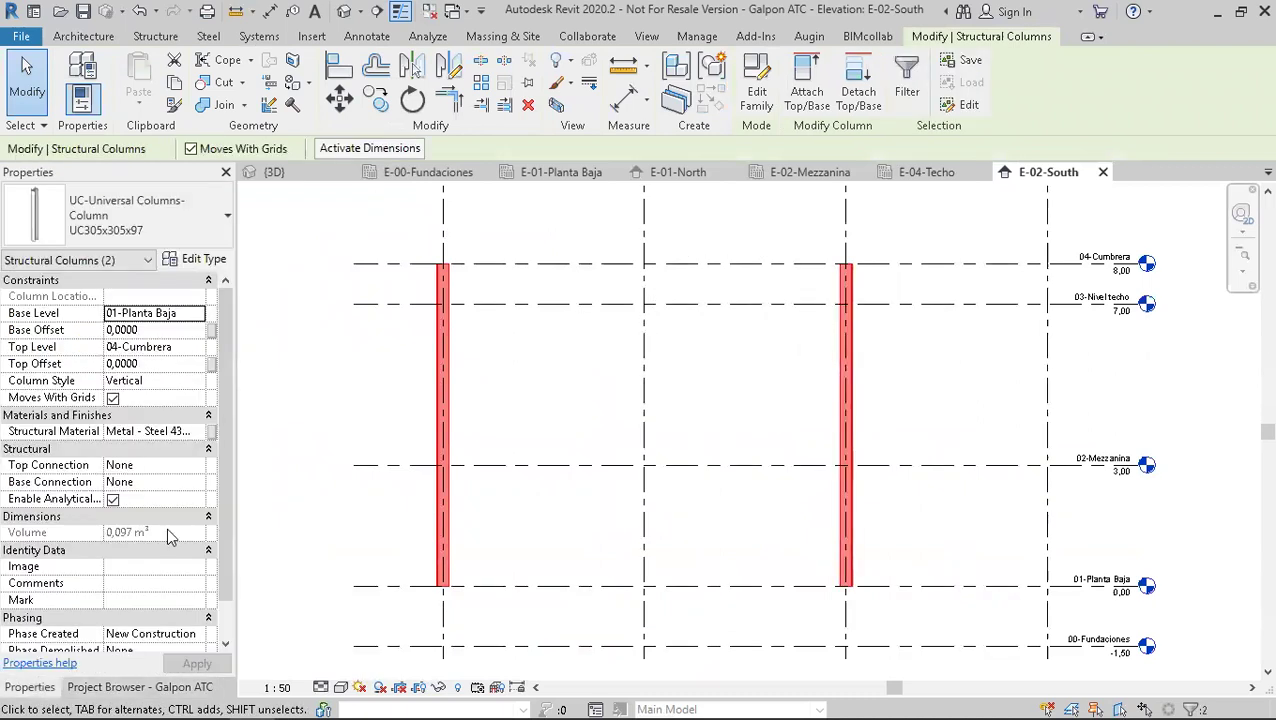
pyautogui.click(150, 347)
pyautogui.click(196, 348)
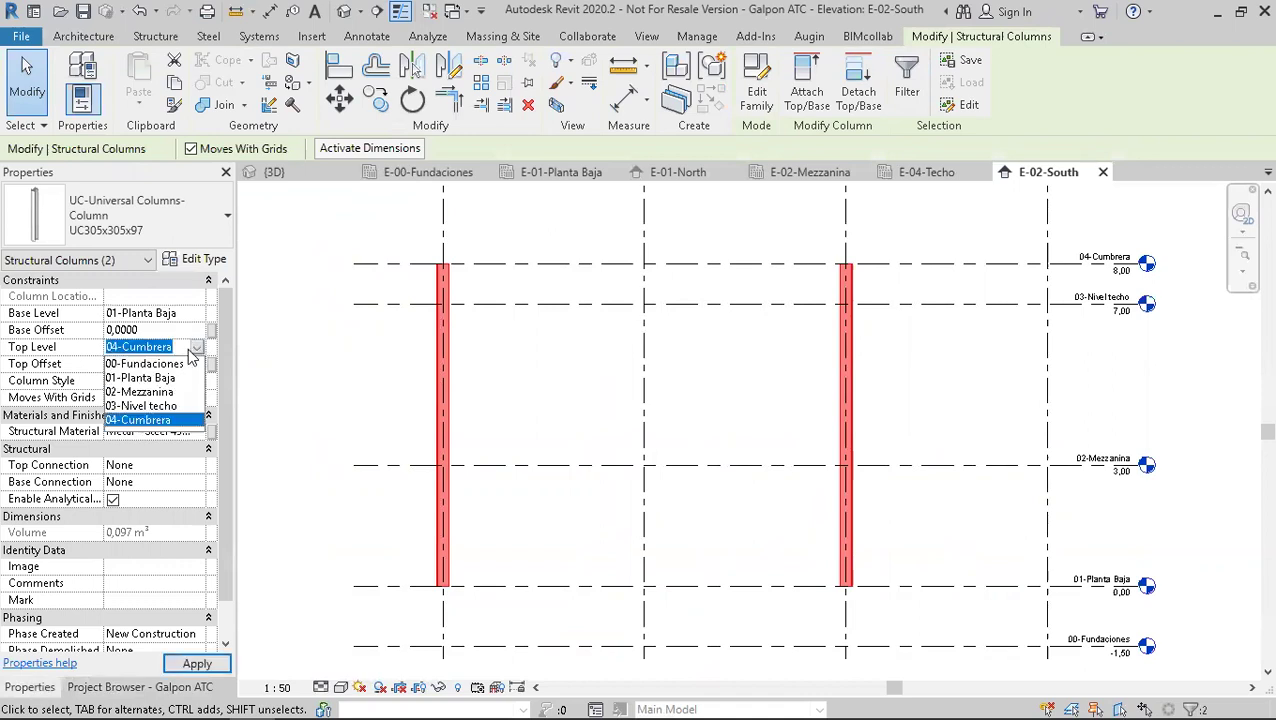
pyautogui.click(175, 407)
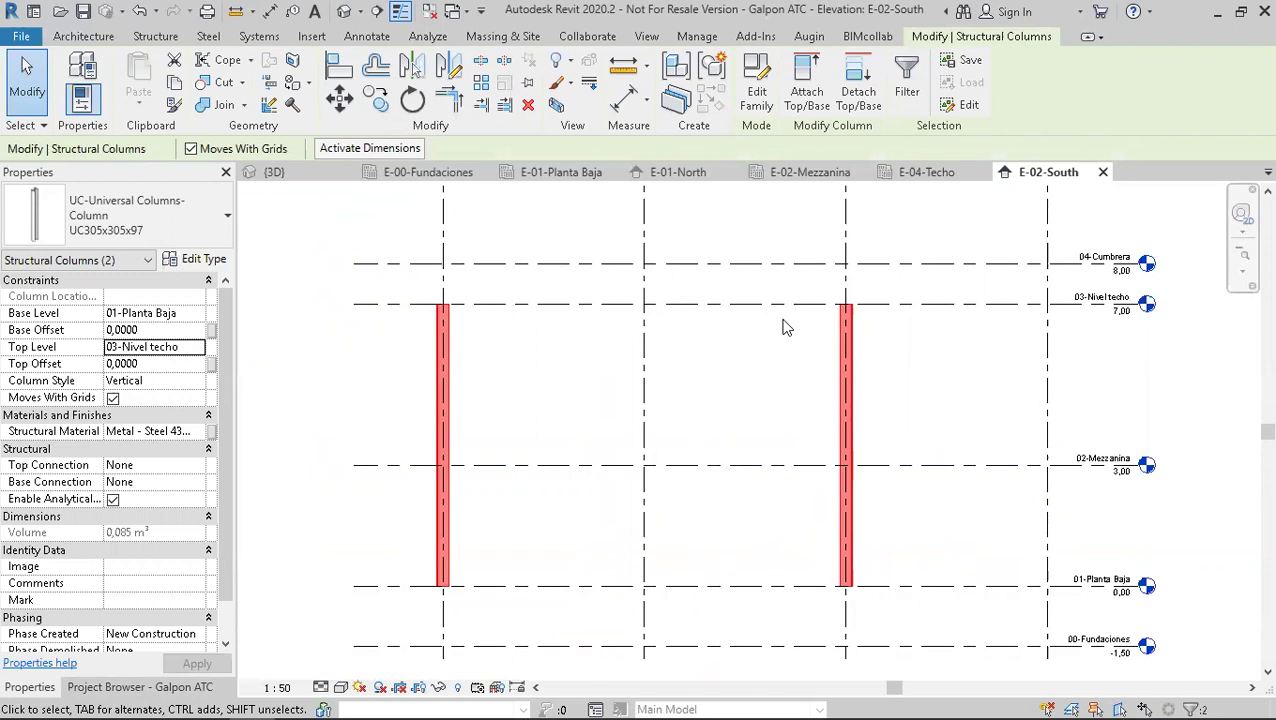
pyautogui.click(695, 365)
pyautogui.moveTo(760, 397); pyautogui.dragTo(737, 384, button='middle')
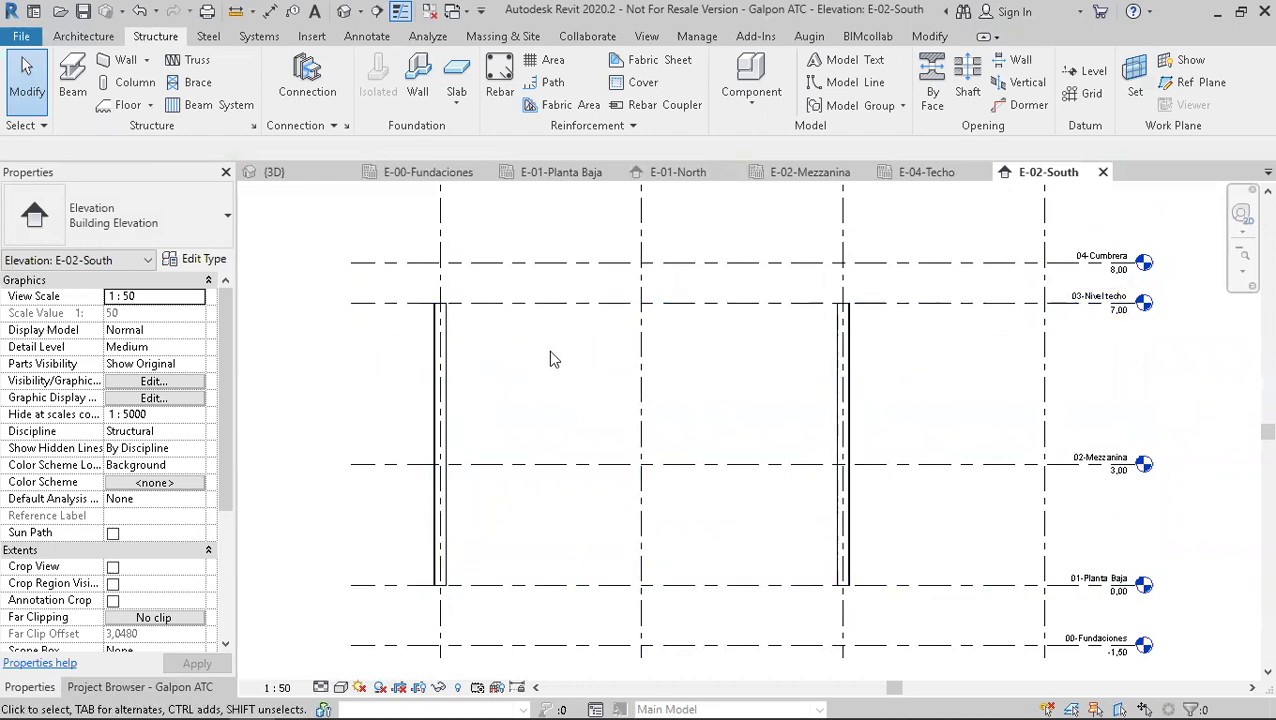
pyautogui.click(443, 345)
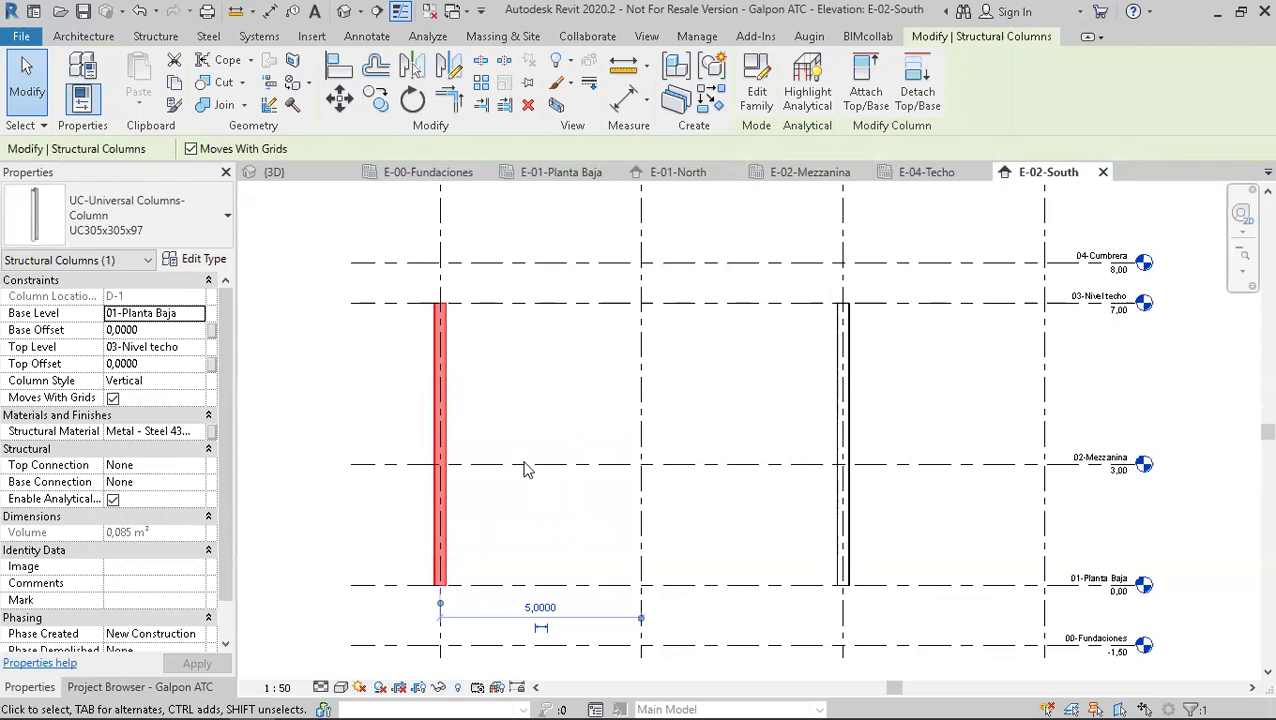
pyautogui.click(518, 408)
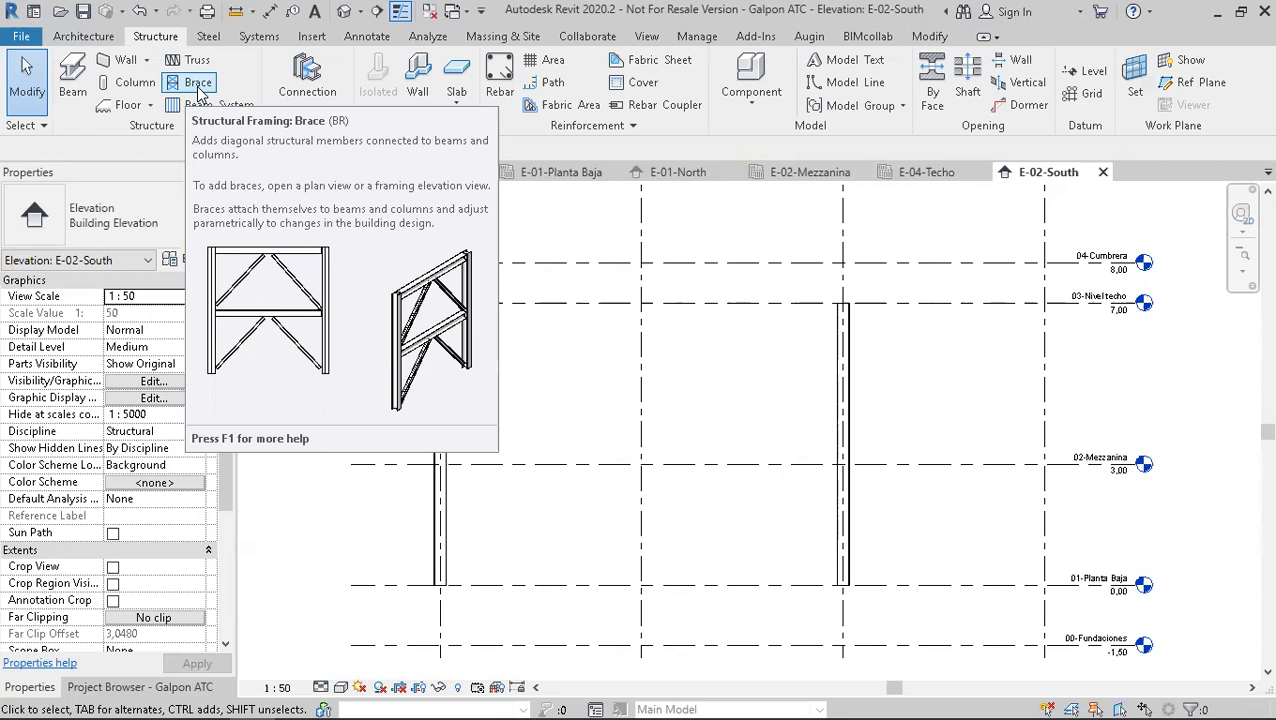
pyautogui.click(80, 74)
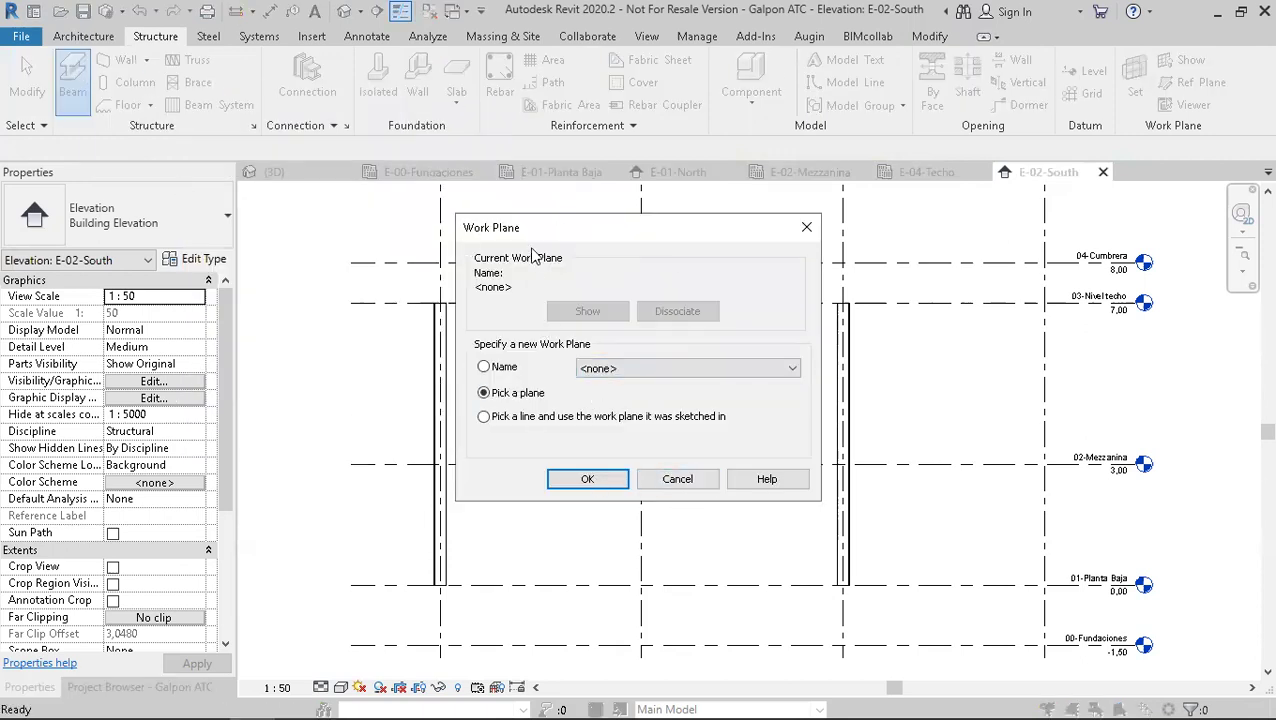
pyautogui.moveTo(610, 228); pyautogui.dragTo(598, 202)
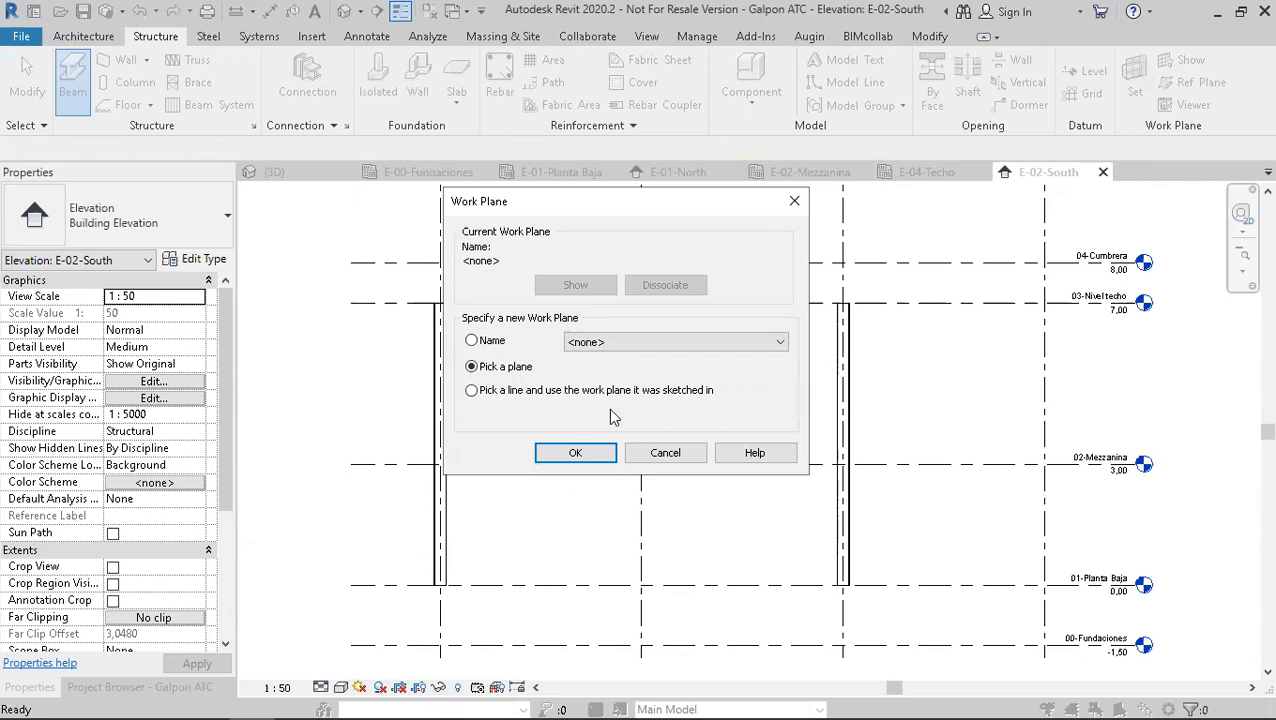
pyautogui.click(665, 453)
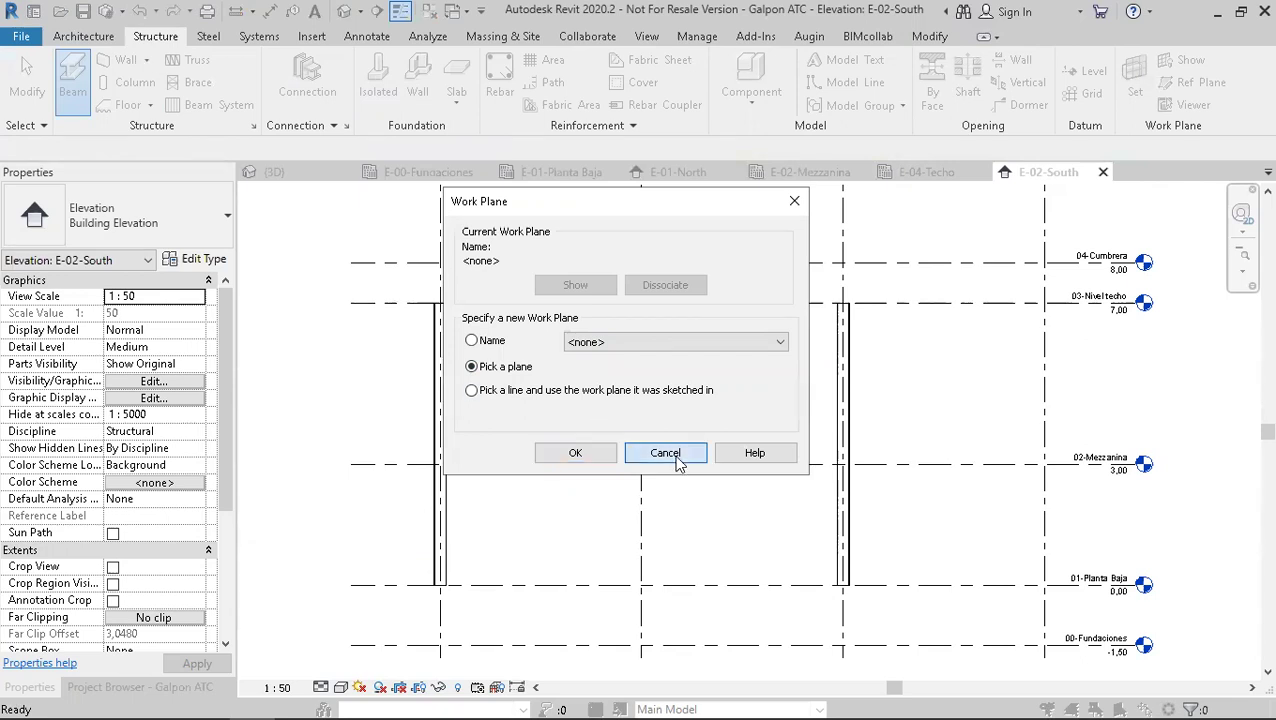
# - Place two UB305x165x40 braces on the Grid D work plane, linking the column tops at grids 1 and 3 to 04-Cumbrera at grid 2
pyautogui.click(197, 82)
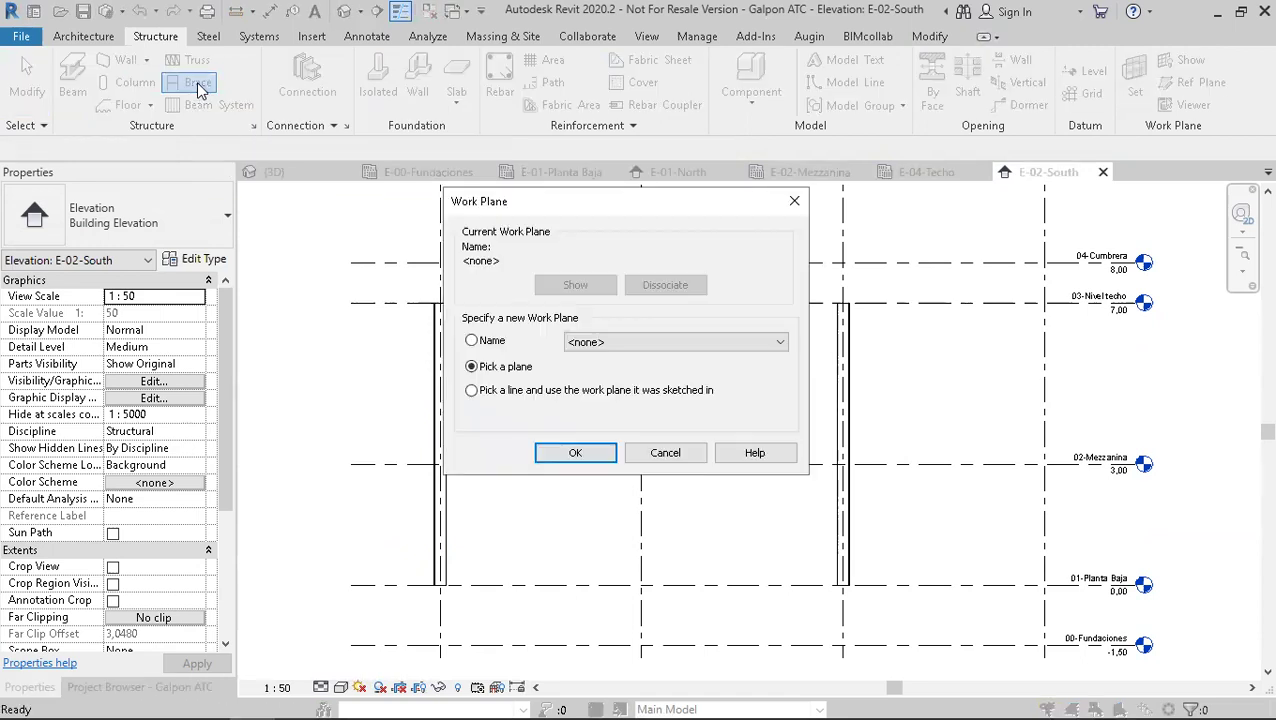
pyautogui.click(628, 344)
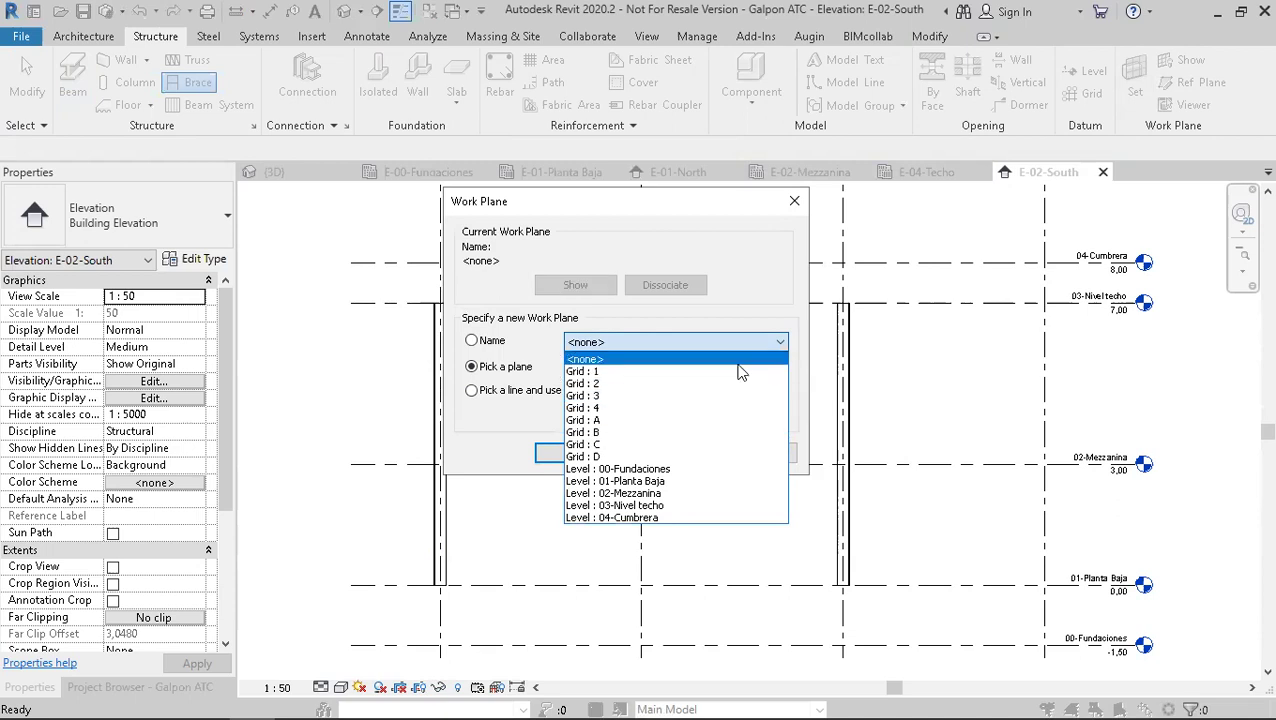
pyautogui.click(625, 458)
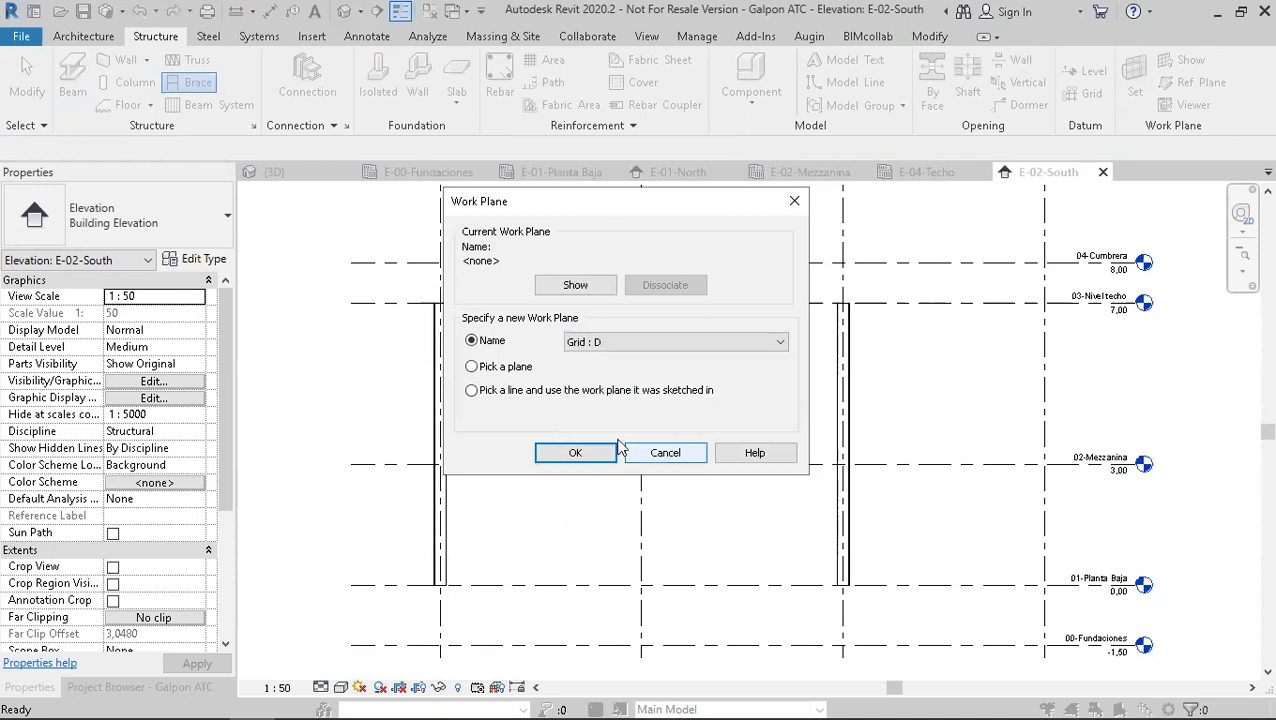
pyautogui.click(593, 460)
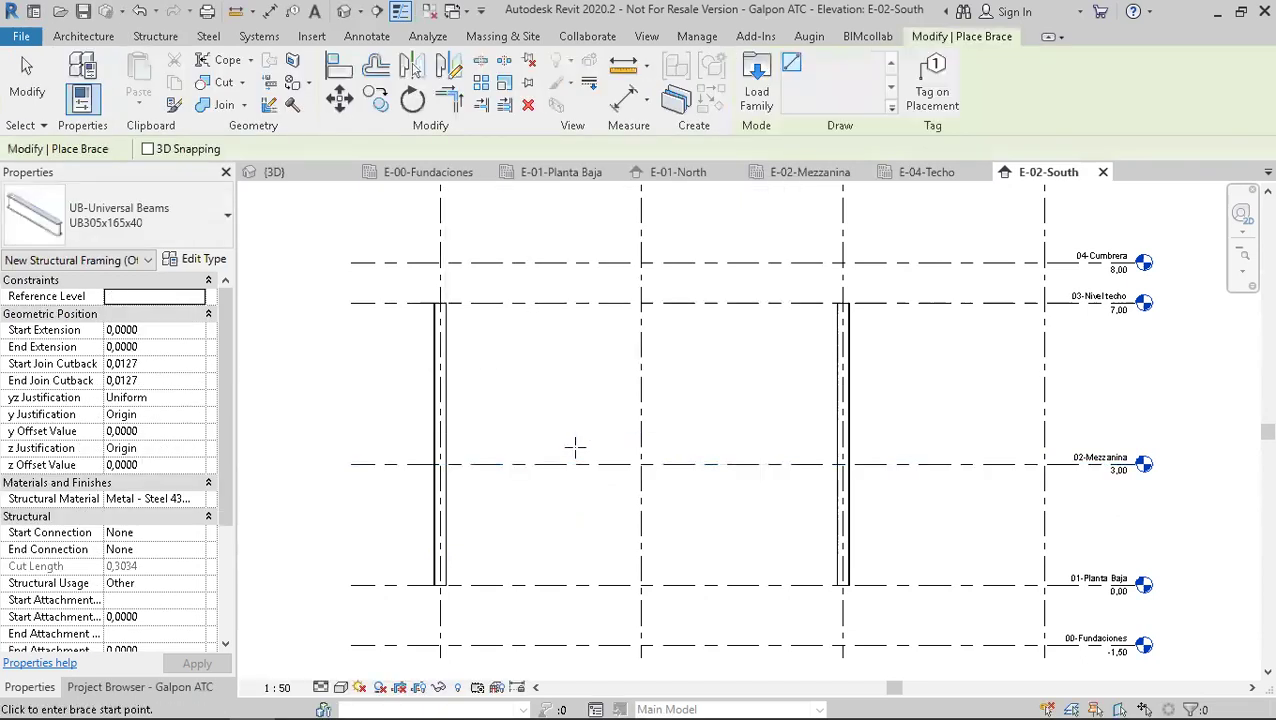
pyautogui.click(440, 302)
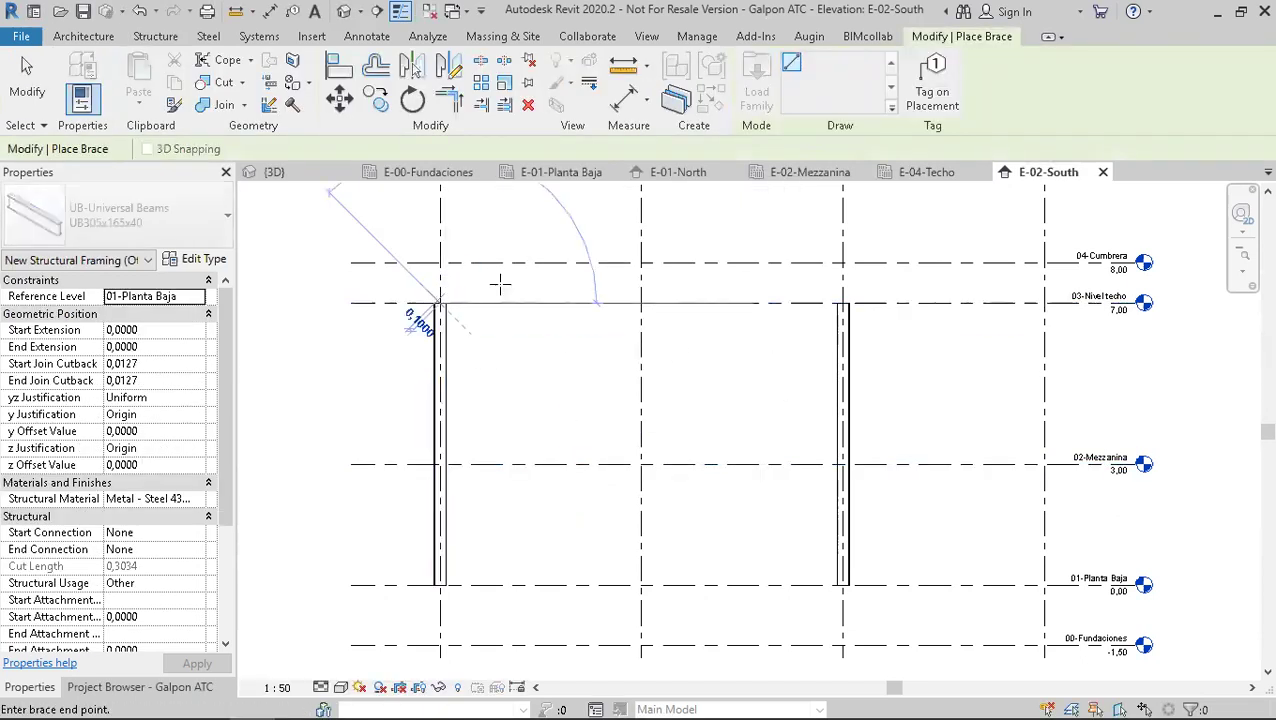
pyautogui.click(640, 262)
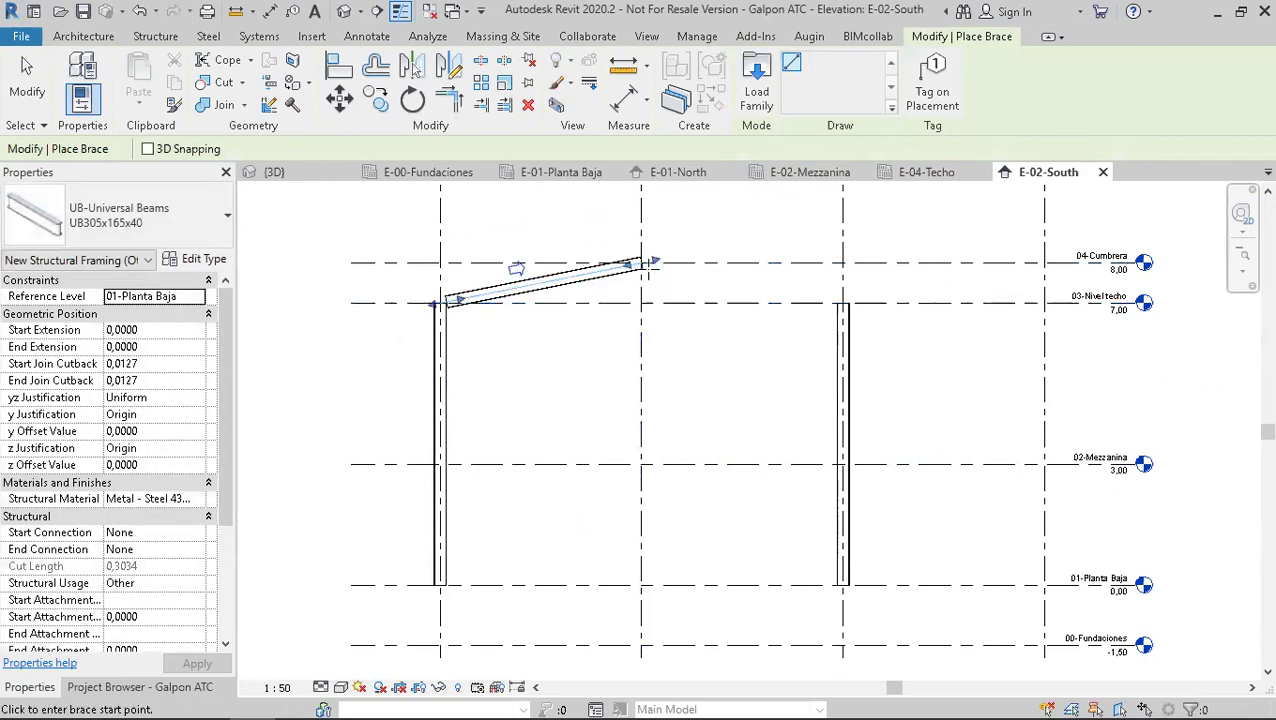
pyautogui.click(640, 262)
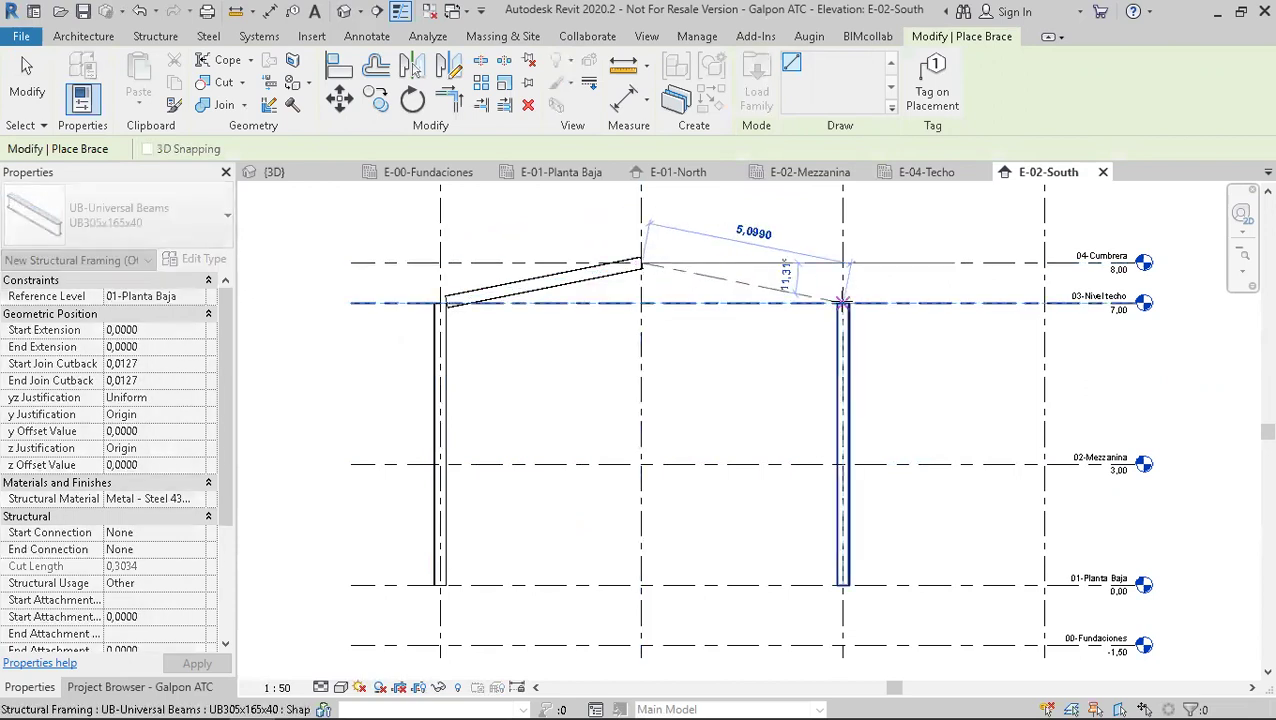
pyautogui.click(843, 302)
pyautogui.click(42, 68)
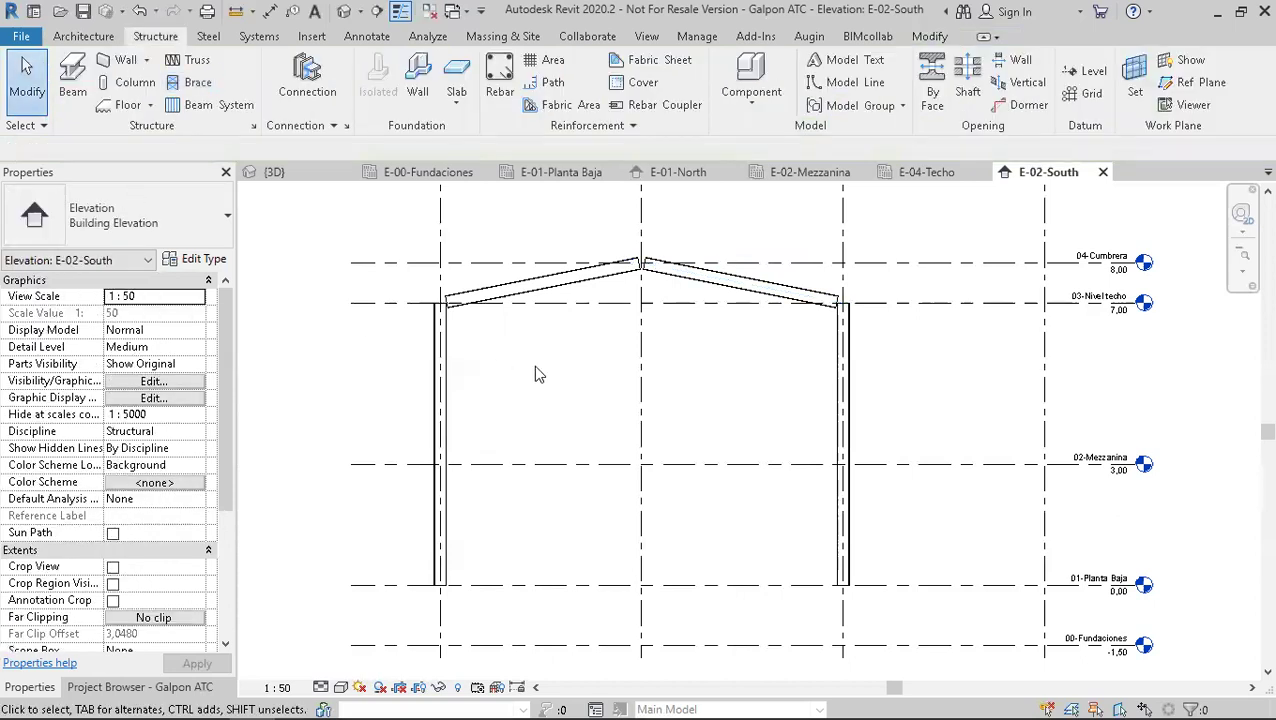
# - Examine how the sloped members meet the column top and the ridge, including the properties of the member between grids 1 and 2
pyautogui.moveTo(597, 317); pyautogui.dragTo(583, 301, button='middle')
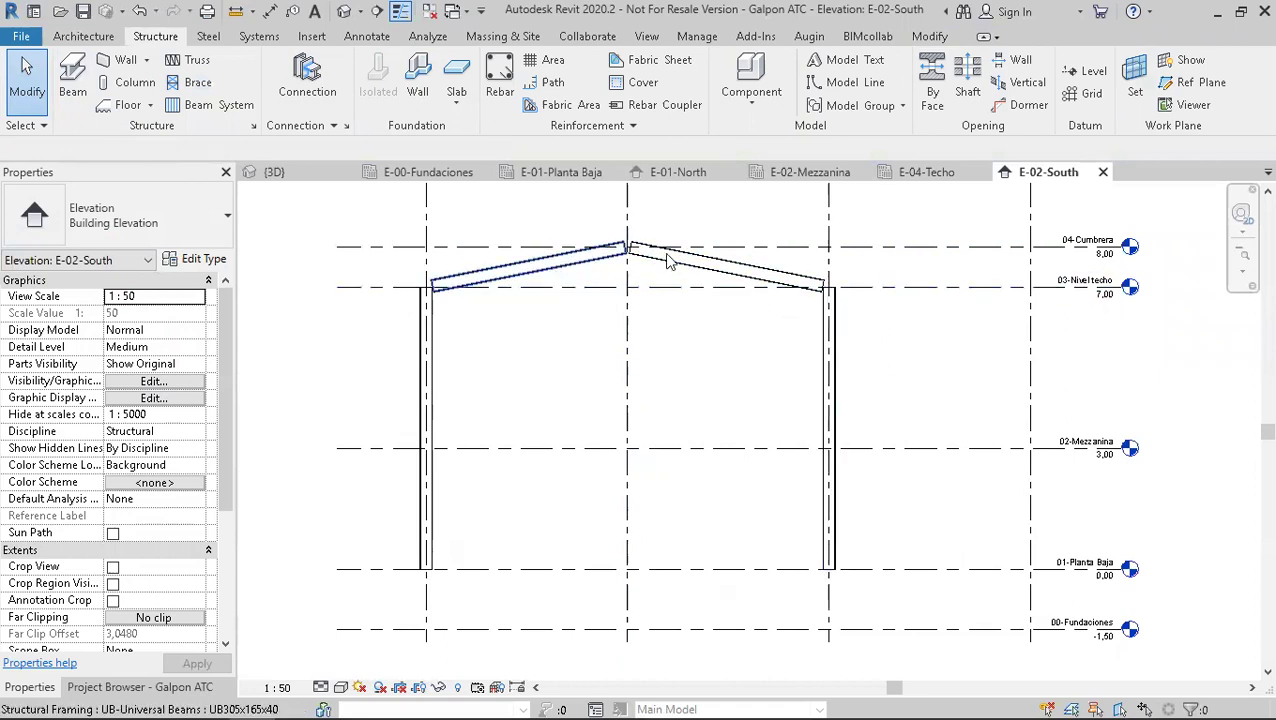
pyautogui.scroll(4, 455, 285)
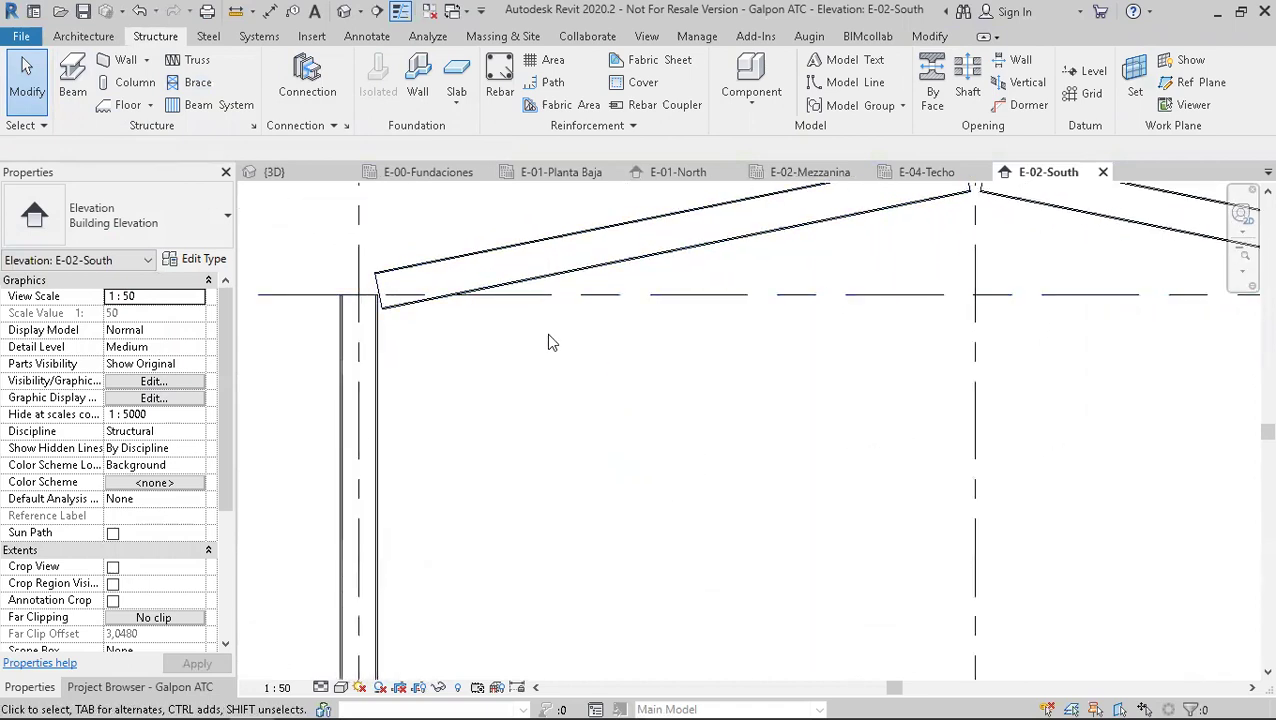
pyautogui.scroll(-2, 650, 372)
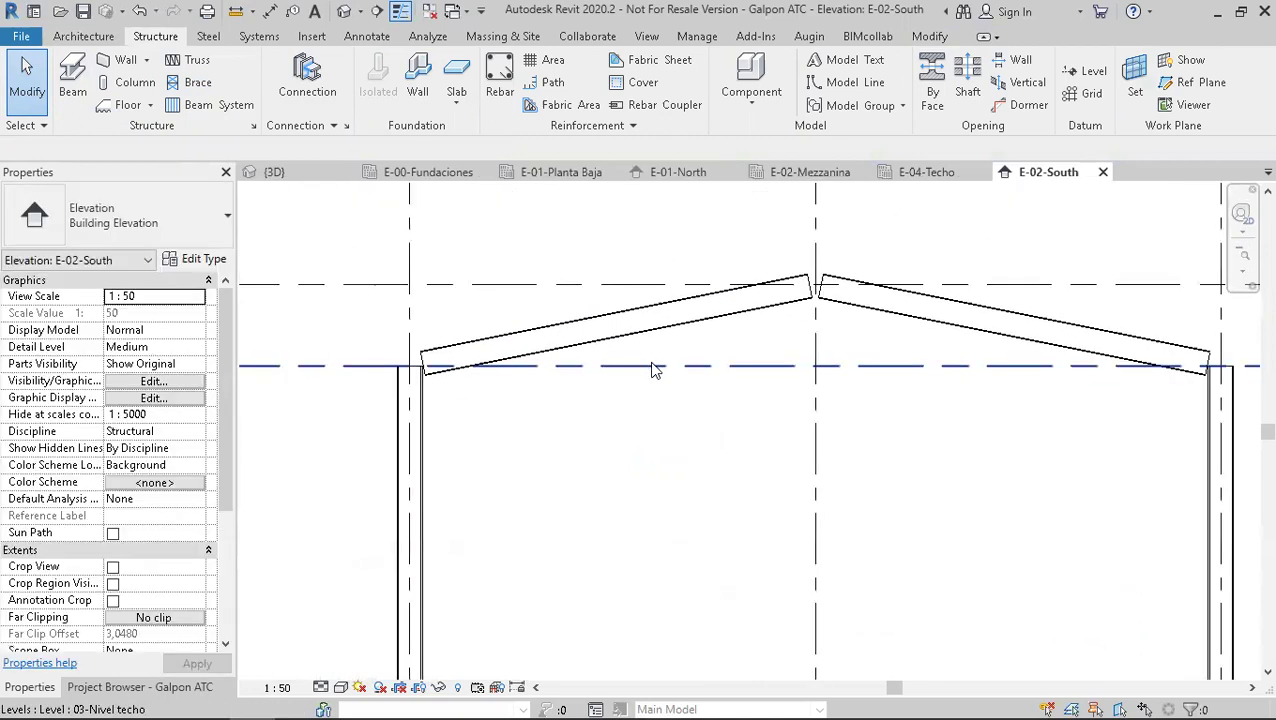
pyautogui.scroll(1, 492, 414)
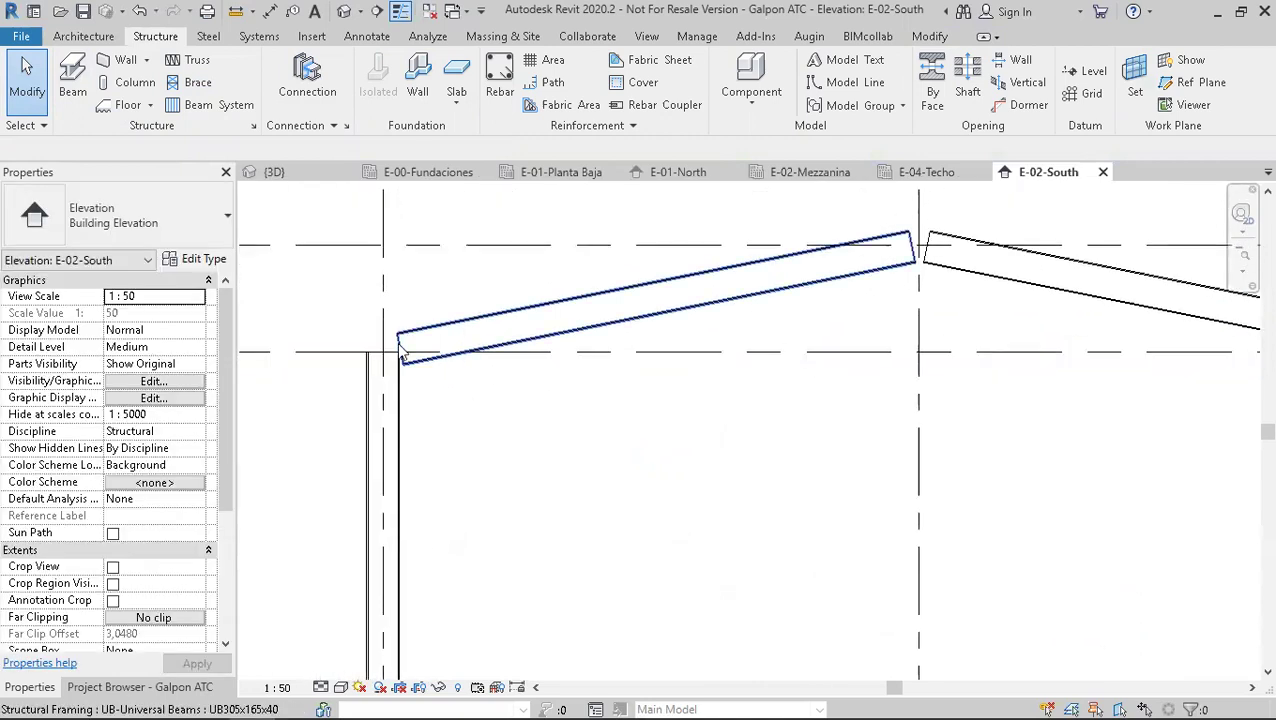
pyautogui.scroll(3, 392, 362)
pyautogui.scroll(1, 390, 366)
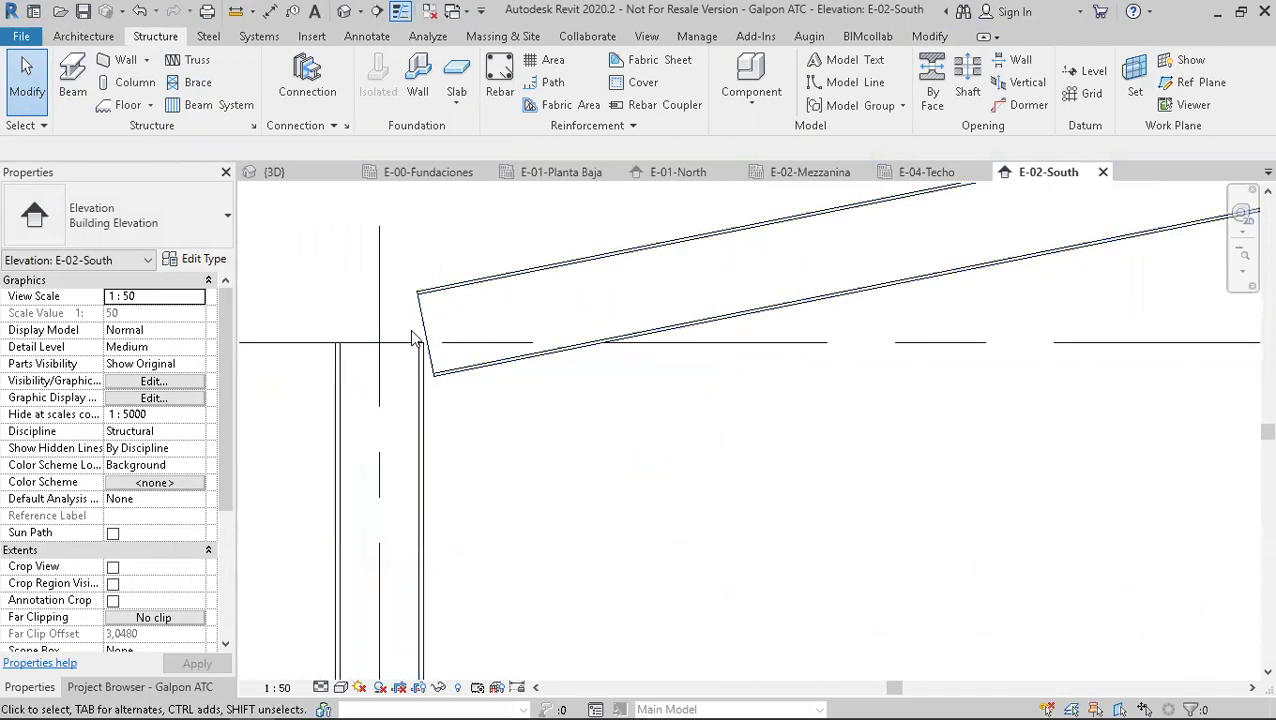
pyautogui.scroll(-4, 640, 308)
pyautogui.moveTo(750, 290); pyautogui.dragTo(502, 356, button='middle')
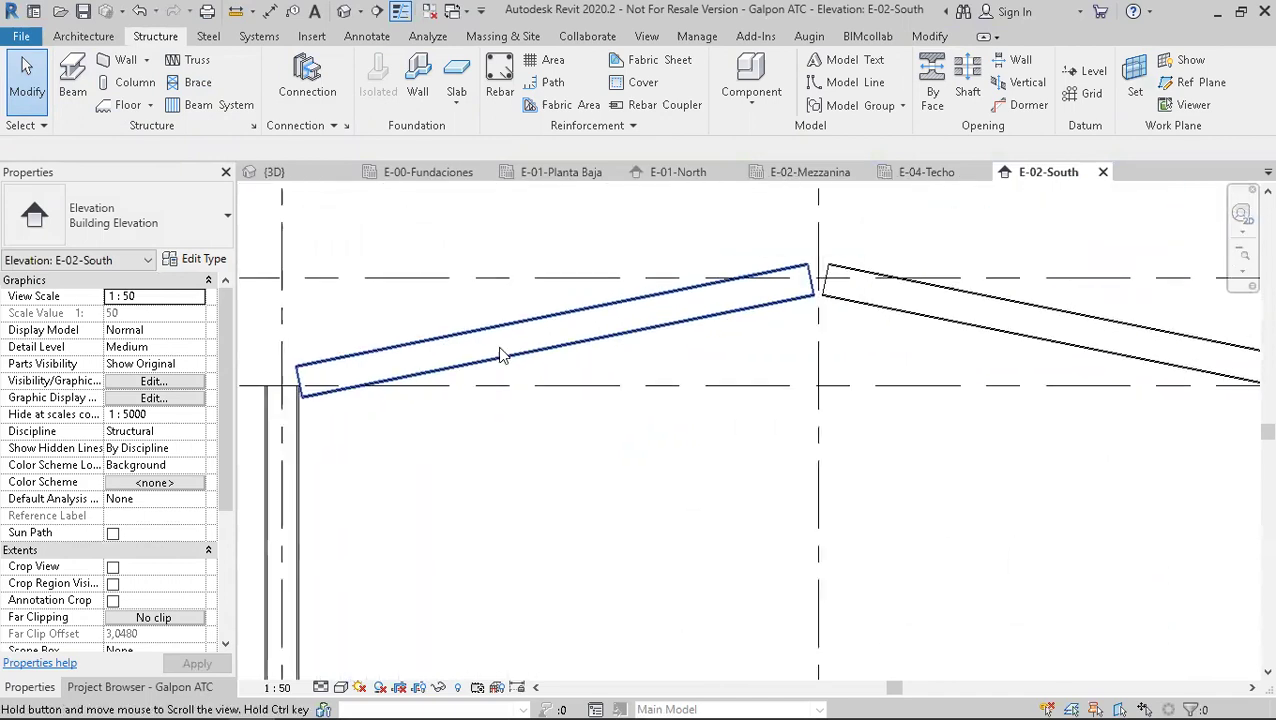
pyautogui.moveTo(296, 449); pyautogui.dragTo(437, 421, button='middle')
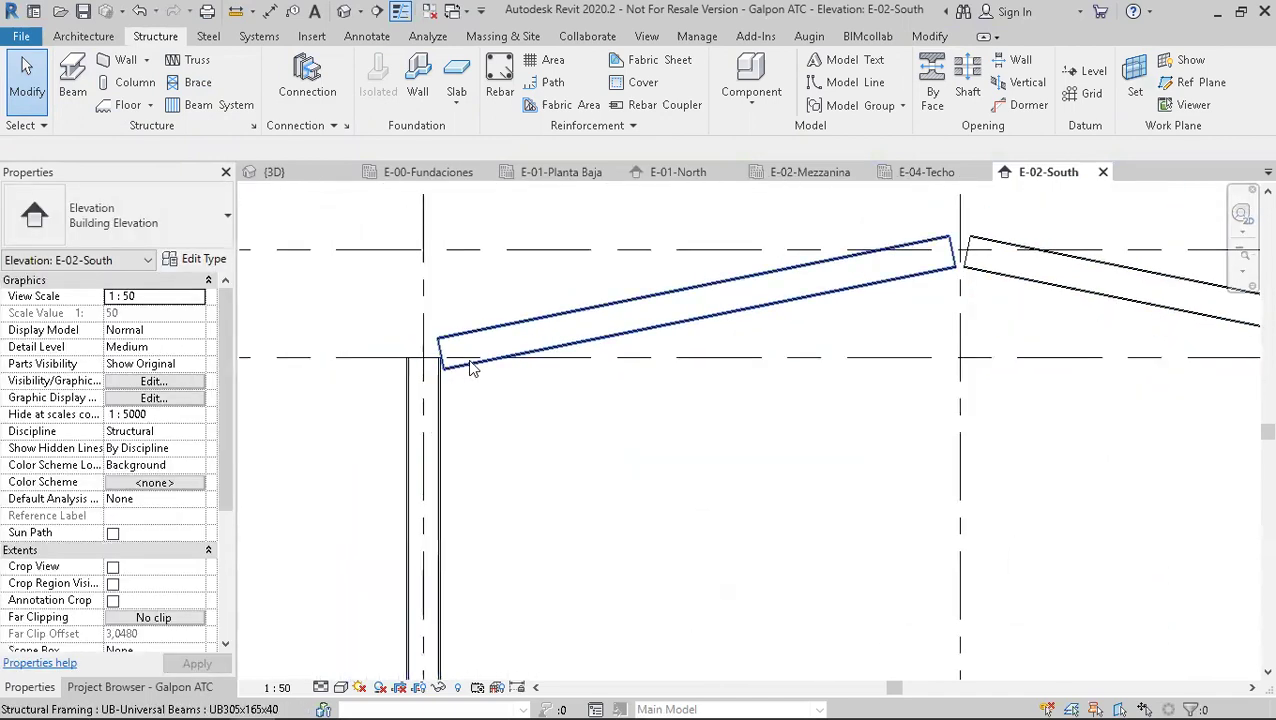
pyautogui.click(557, 346)
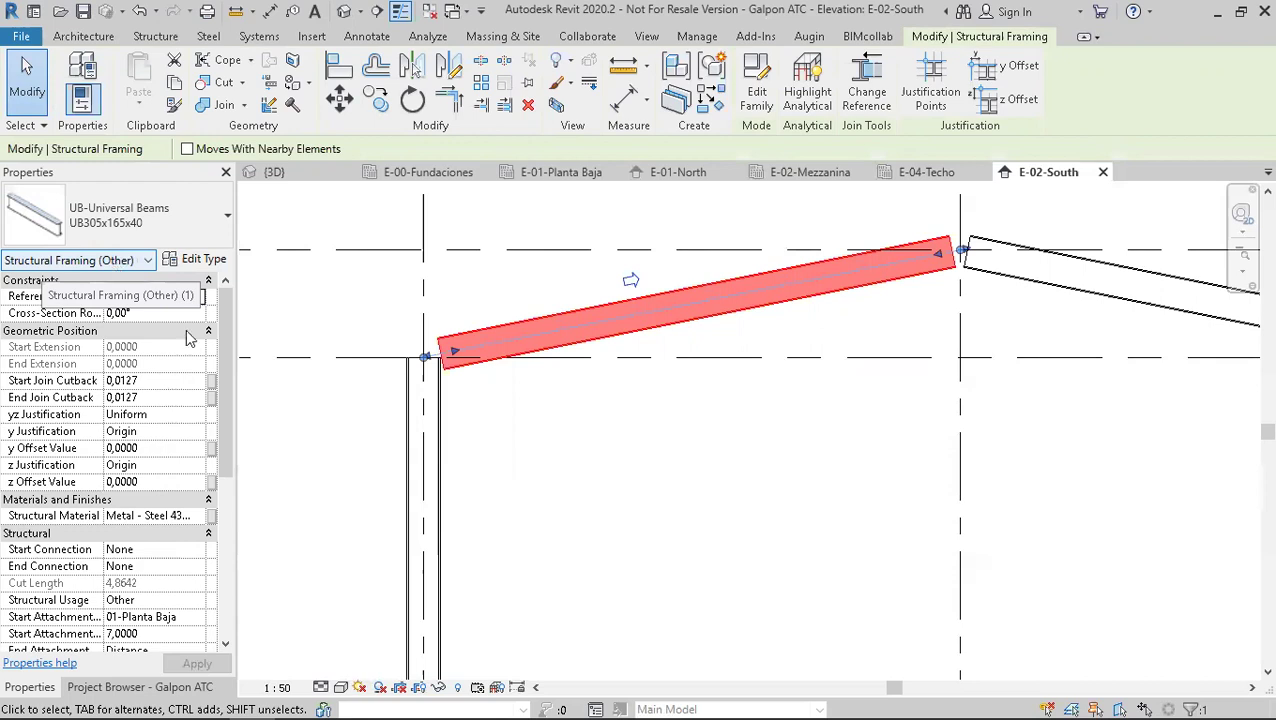
pyautogui.click(549, 457)
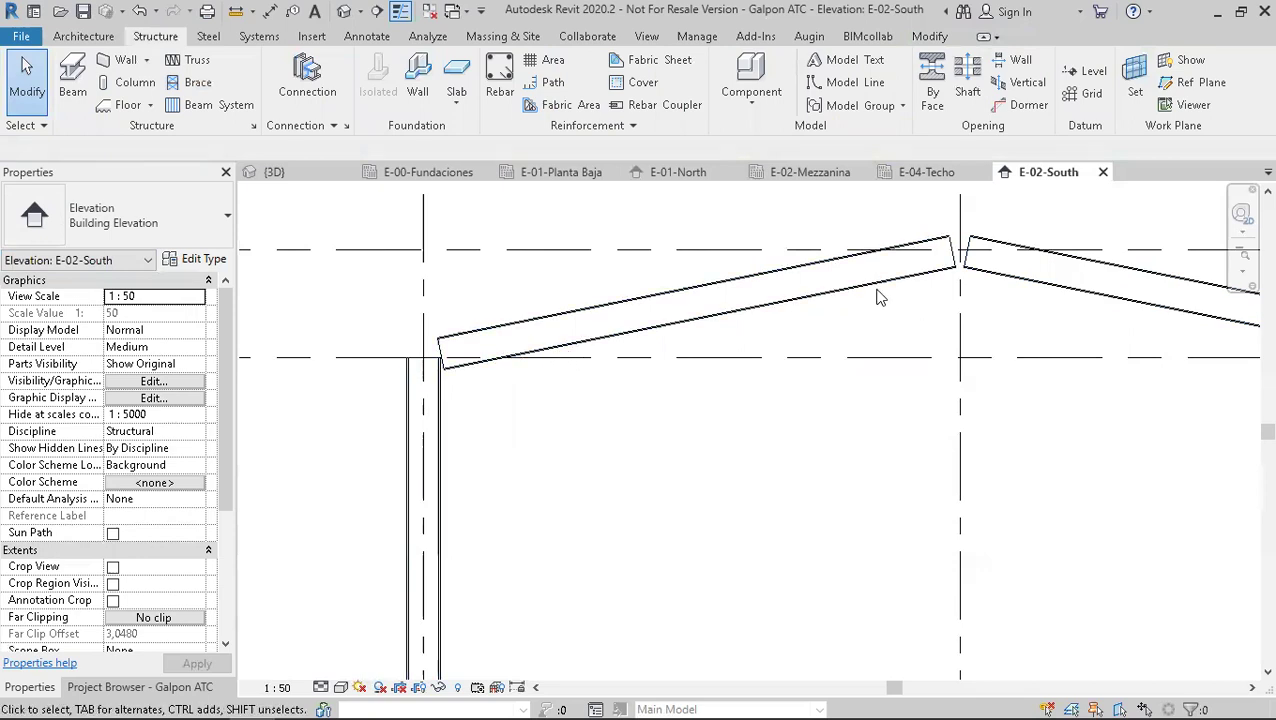
pyautogui.scroll(2, 452, 360)
pyautogui.click(450, 358)
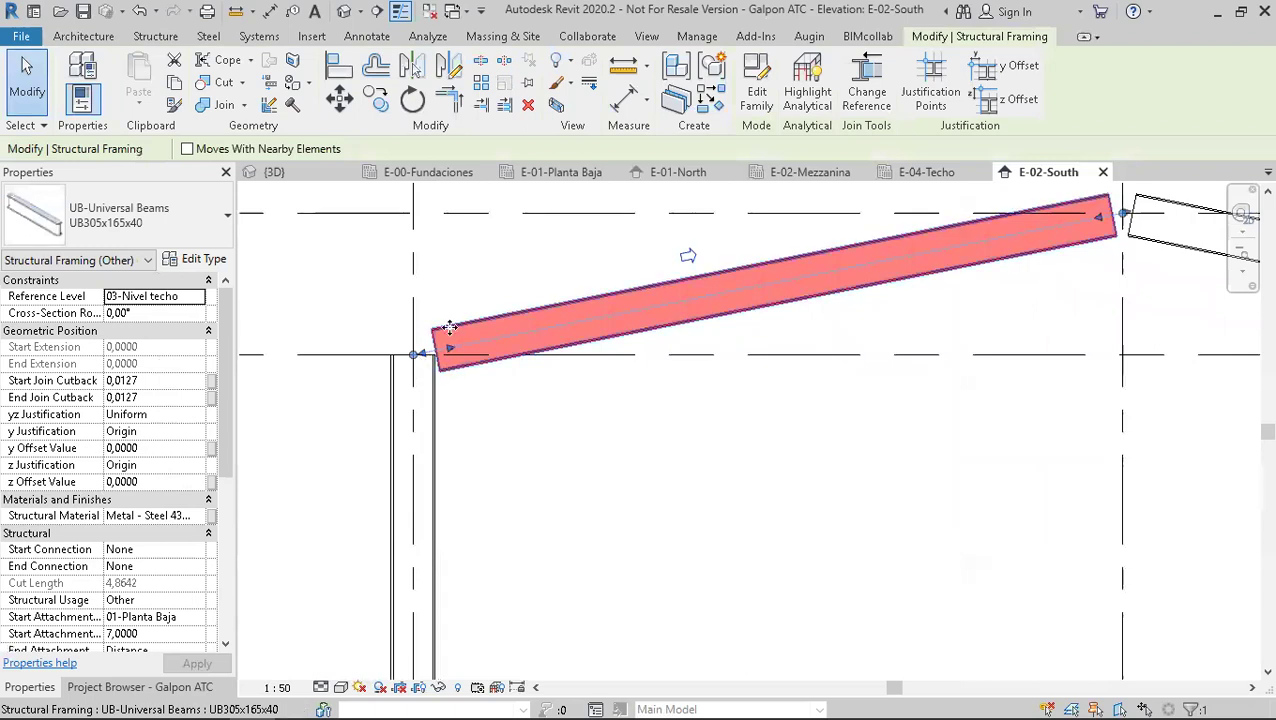
pyautogui.click(516, 402)
# - Review the y Justification options of the sloped member between grids 1 and 2
pyautogui.click(578, 346)
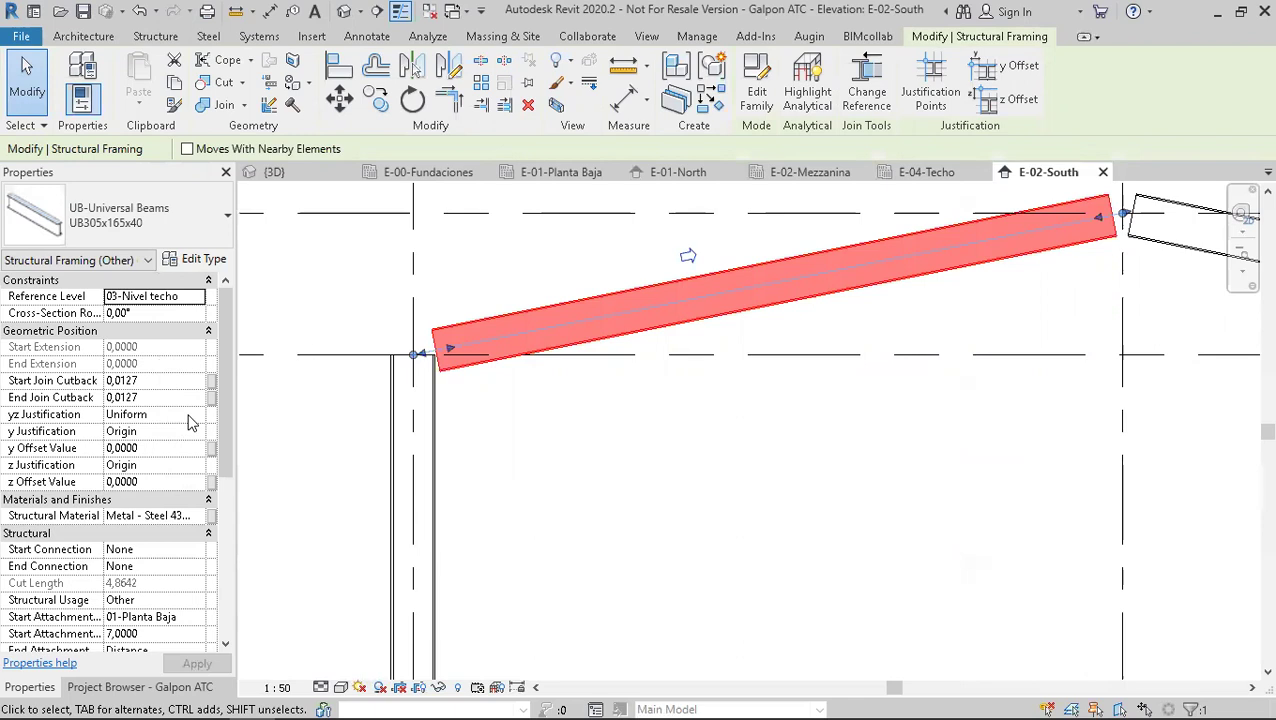
pyautogui.click(189, 432)
pyautogui.click(196, 434)
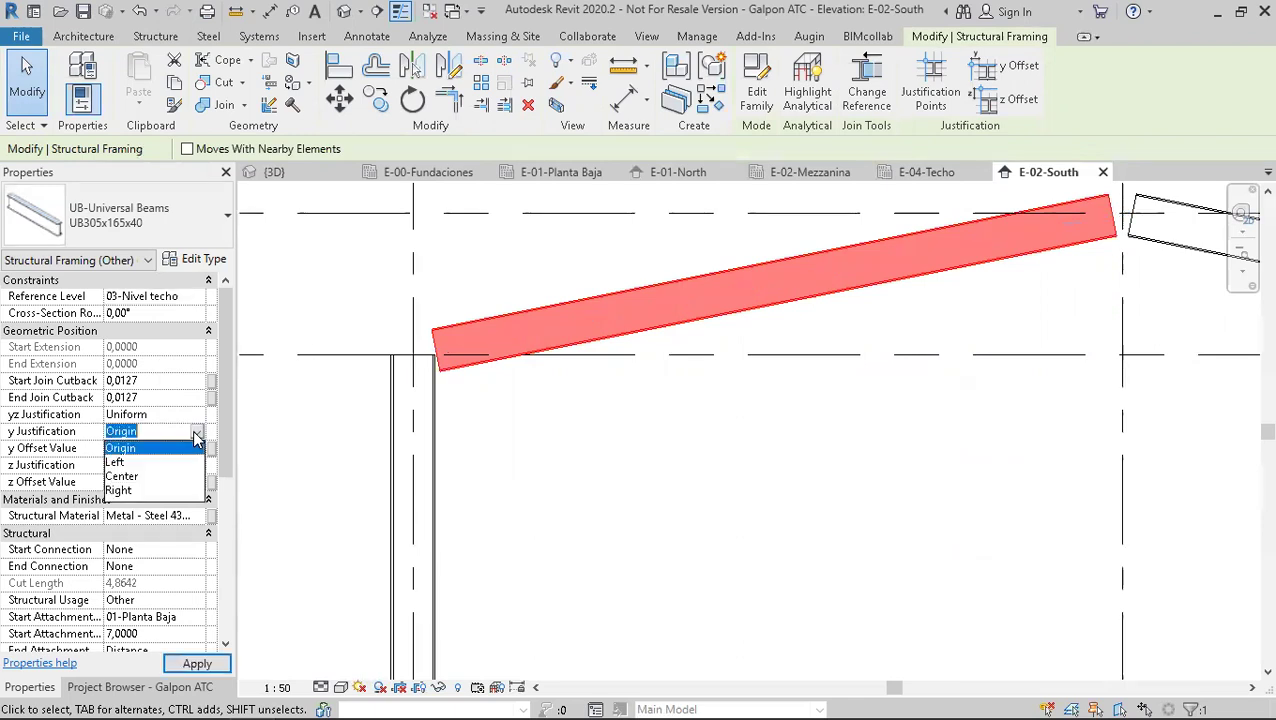
pyautogui.click(196, 434)
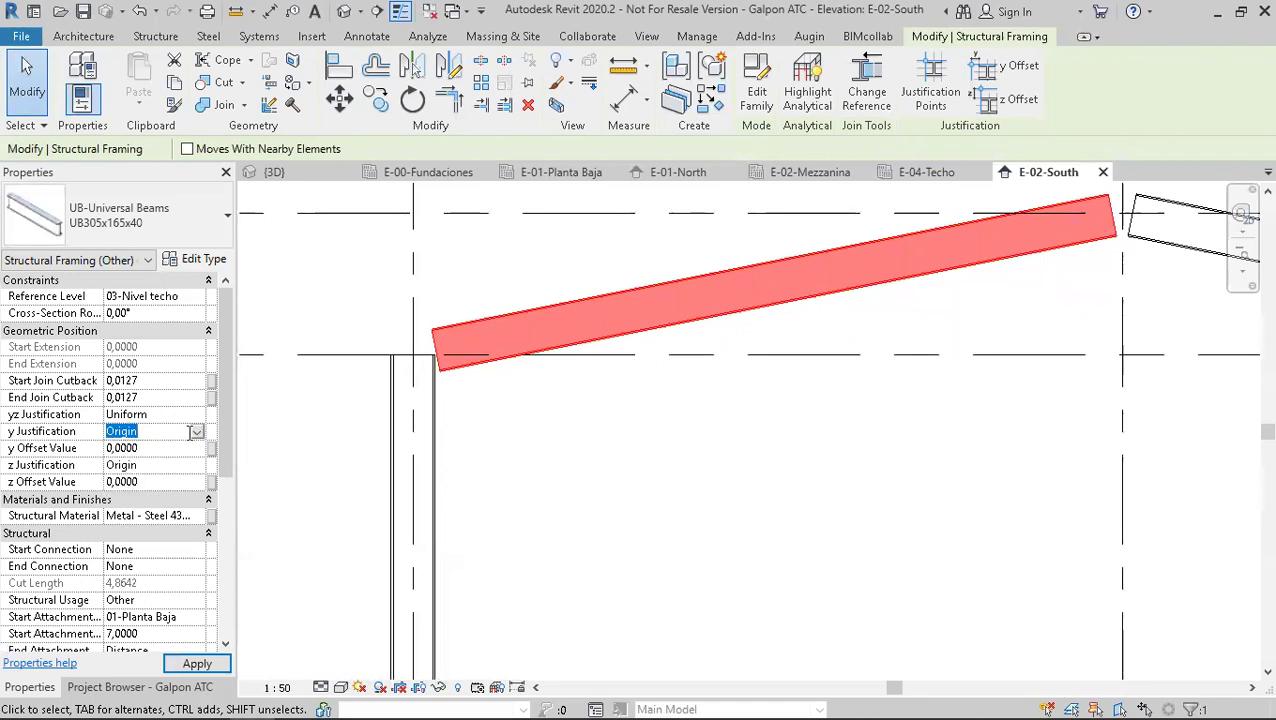
# - Set the z Justification of the left roof beam to Top
pyautogui.click(197, 466)
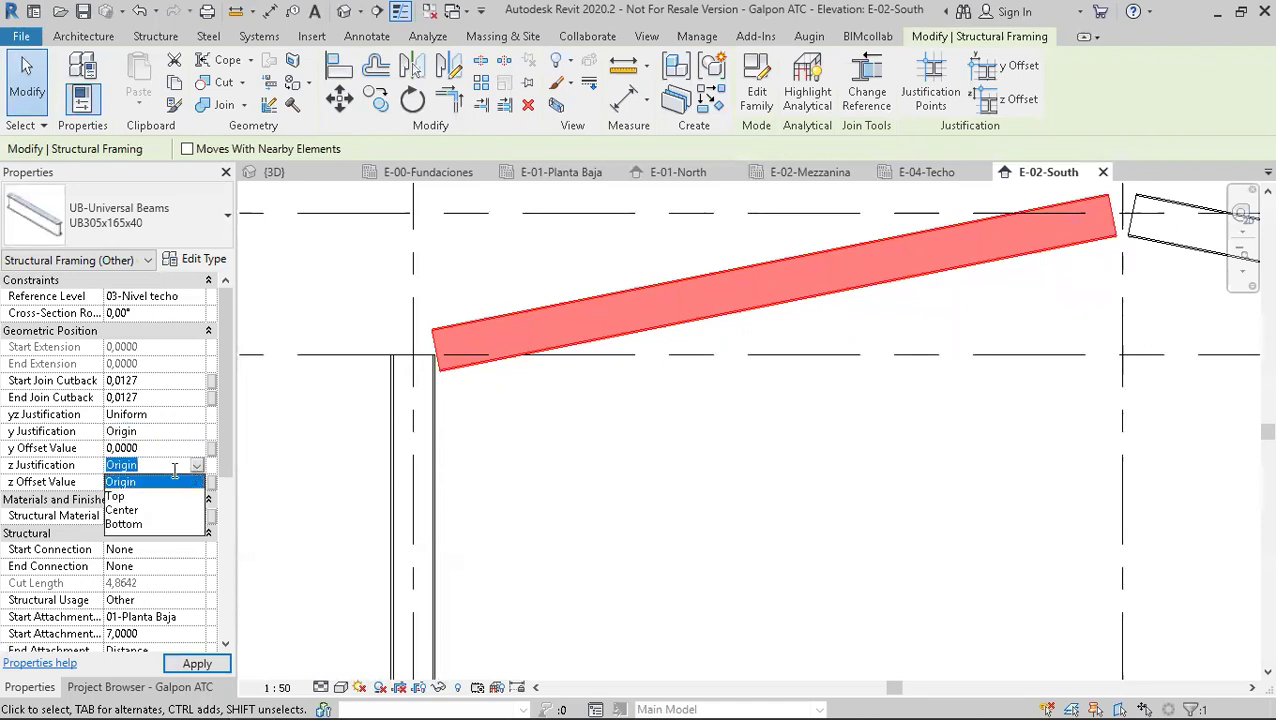
pyautogui.click(120, 496)
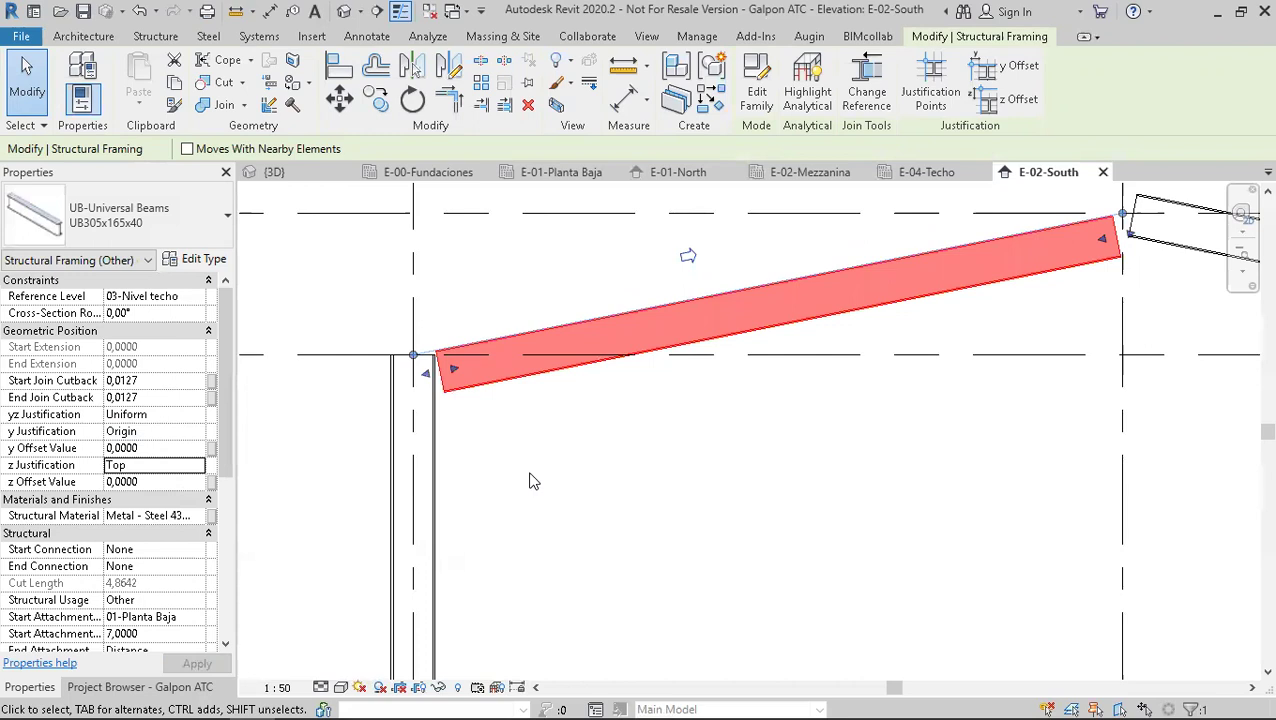
pyautogui.click(530, 474)
# - Set the z Justification of the right roof beam to Top
pyautogui.moveTo(620, 472); pyautogui.dragTo(87, 532, button='middle')
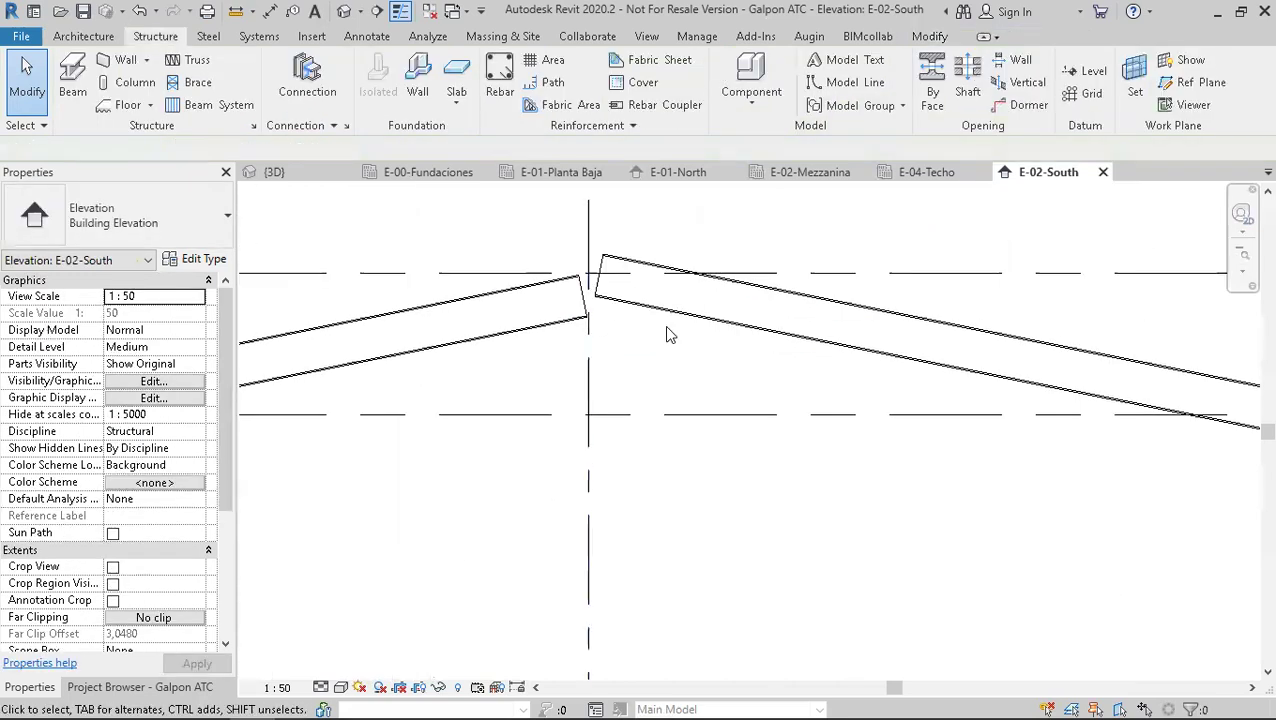
pyautogui.click(690, 318)
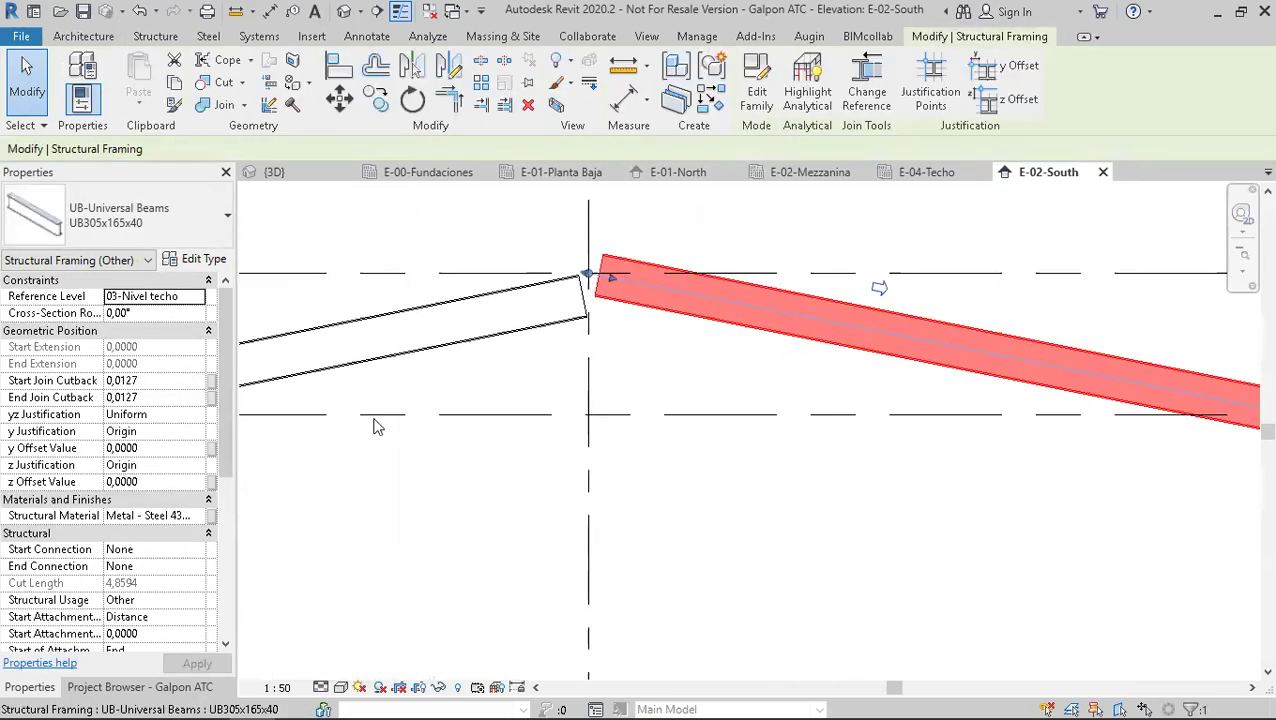
pyautogui.click(185, 467)
pyautogui.click(189, 464)
pyautogui.click(143, 495)
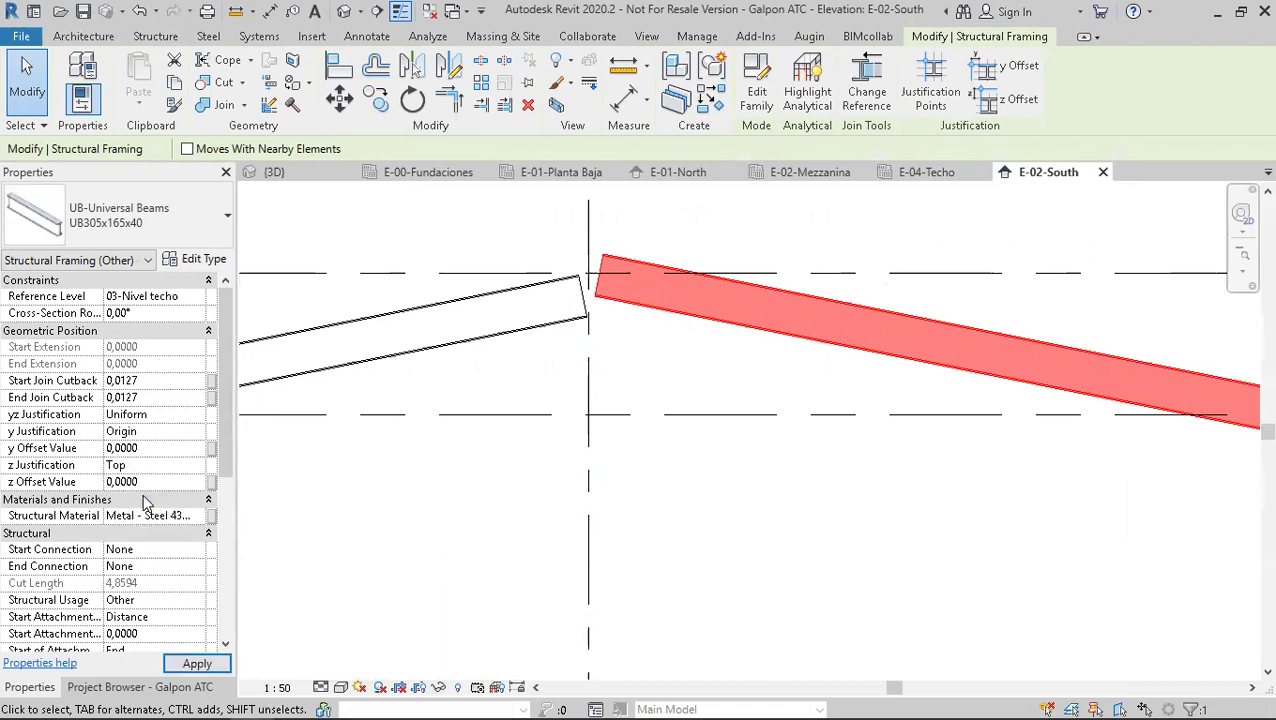
pyautogui.click(531, 489)
pyautogui.scroll(-3, 531, 491)
pyautogui.moveTo(531, 491); pyautogui.dragTo(800, 425, button='middle')
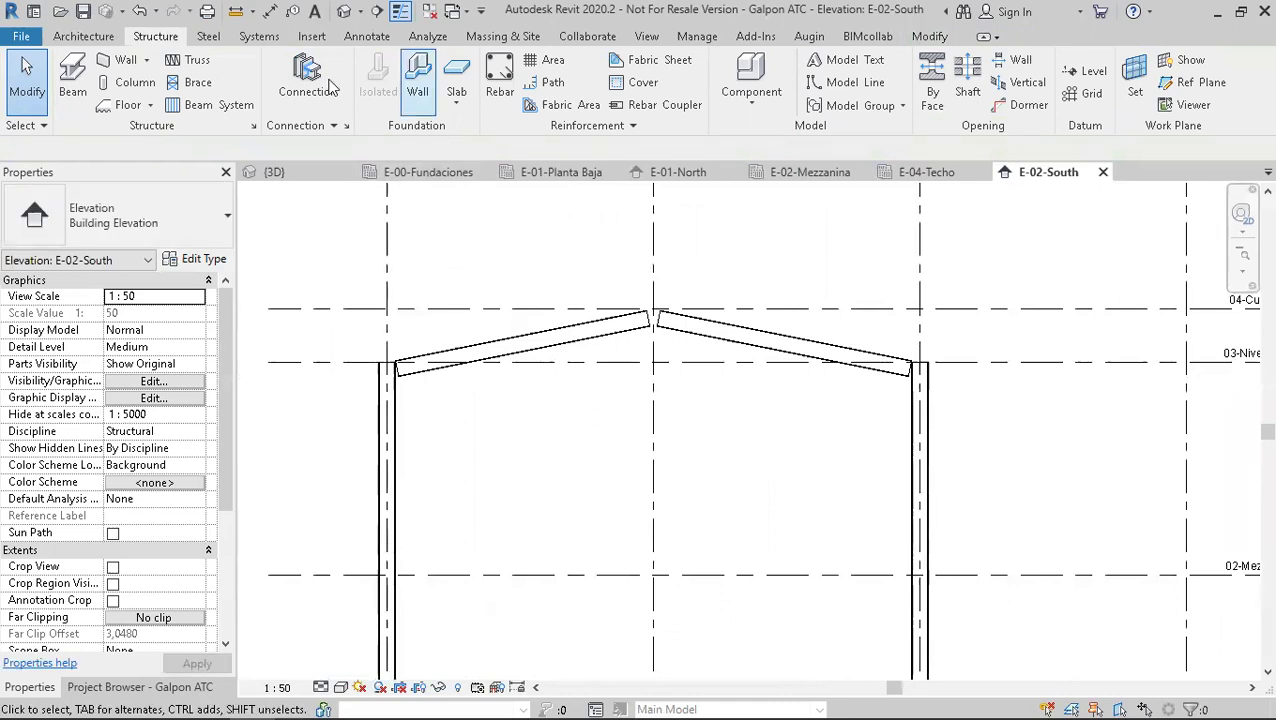
# - Open the {3D} view and switch its visual style to Realistic
pyautogui.click(120, 686)
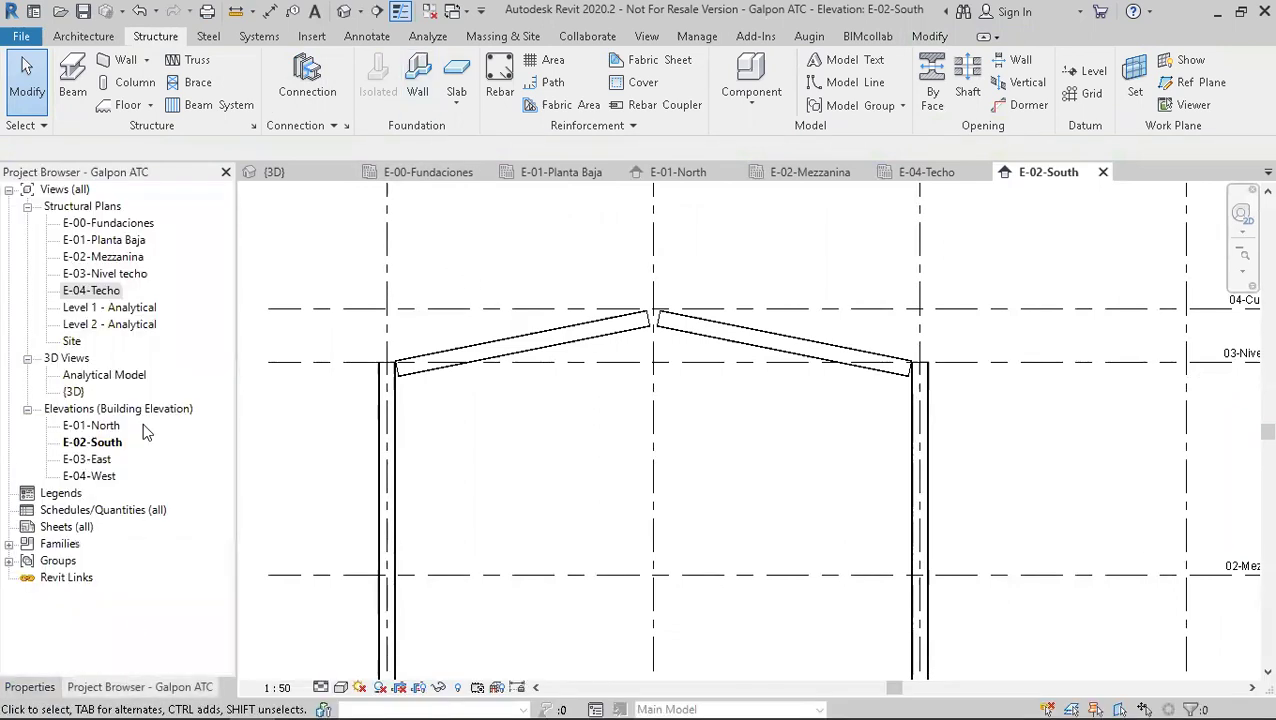
pyautogui.doubleClick(73, 391)
pyautogui.scroll(3, 535, 481)
pyautogui.keyDown('shift'); pyautogui.moveTo(535, 481); pyautogui.dragTo(621, 441, button='middle'); pyautogui.keyUp('shift')
pyautogui.scroll(3, 607, 450)
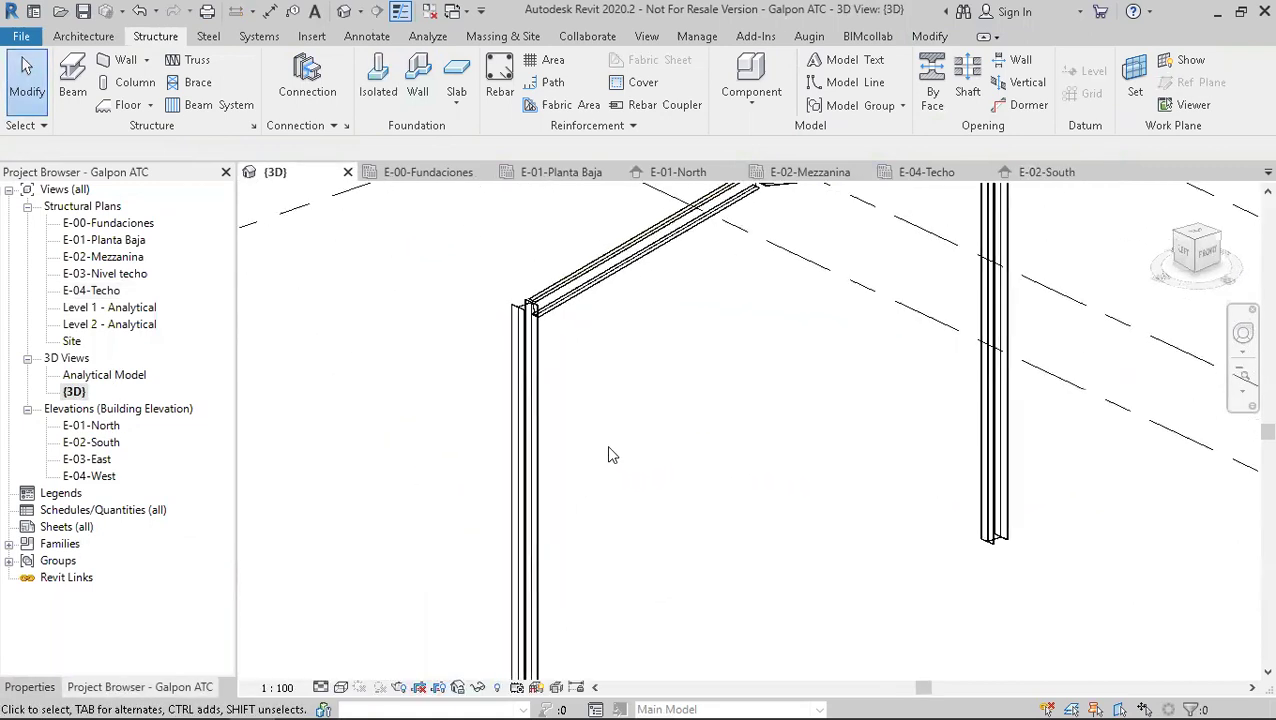
pyautogui.click(341, 688)
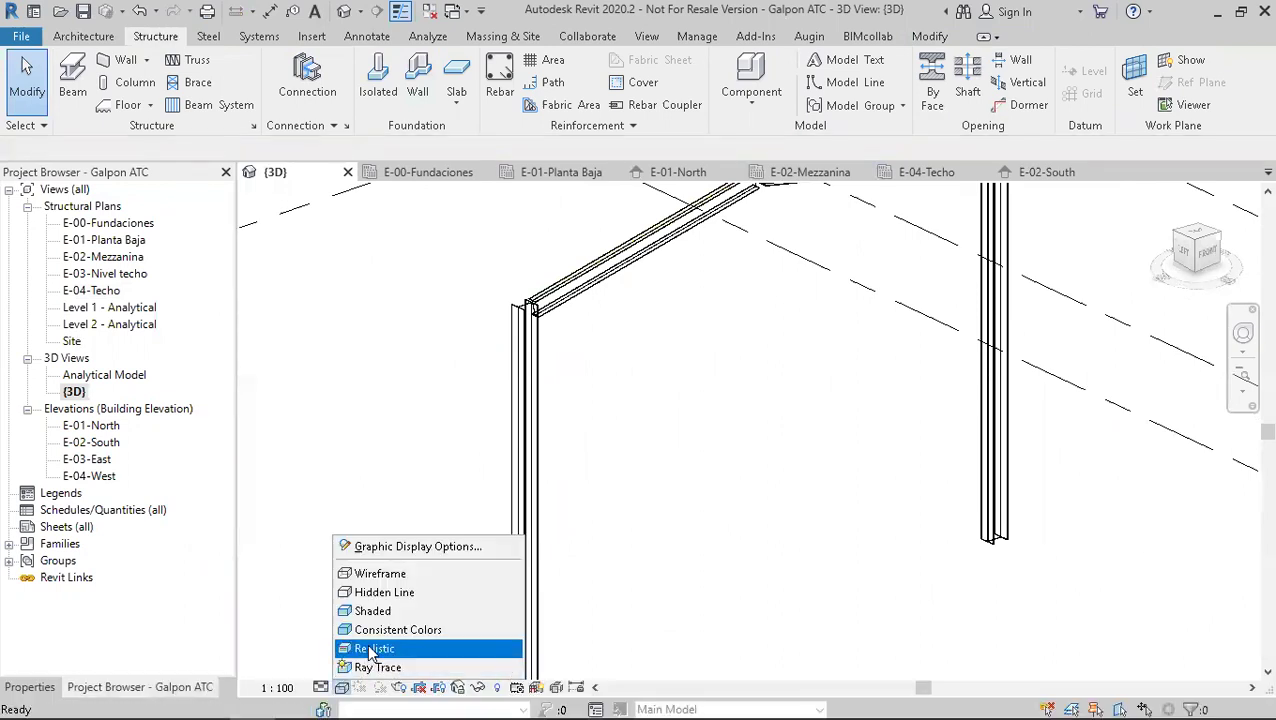
pyautogui.click(372, 650)
# - Inspect the left roof beam at its column joint and review its structural material in the Material Browser
pyautogui.moveTo(480, 545)
pyautogui.keyDown('shift'); pyautogui.mouseDown(button='middle')
pyautogui.moveTo(515, 518)
pyautogui.moveTo(457, 506)
pyautogui.moveTo(601, 396)
pyautogui.moveTo(541, 404)
pyautogui.moveTo(612, 416)
pyautogui.moveTo(567, 440)
pyautogui.moveTo(481, 396)
pyautogui.mouseUp(button='middle'); pyautogui.keyUp('shift')
pyautogui.moveTo(395, 380); pyautogui.dragTo(748, 422, button='middle')
pyautogui.scroll(5, 700, 366)
pyautogui.keyDown('shift'); pyautogui.moveTo(540, 362); pyautogui.dragTo(553, 421, button='middle'); pyautogui.keyUp('shift')
pyautogui.scroll(2, 530, 440)
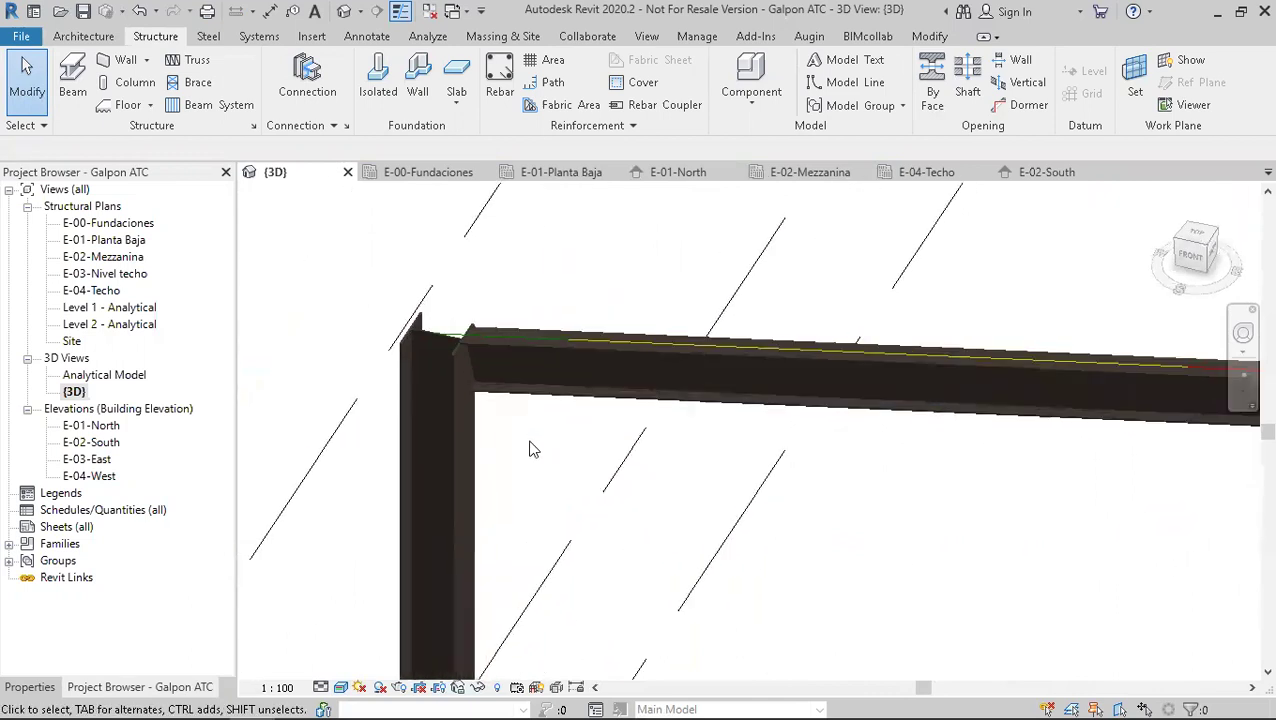
pyautogui.scroll(2, 530, 449)
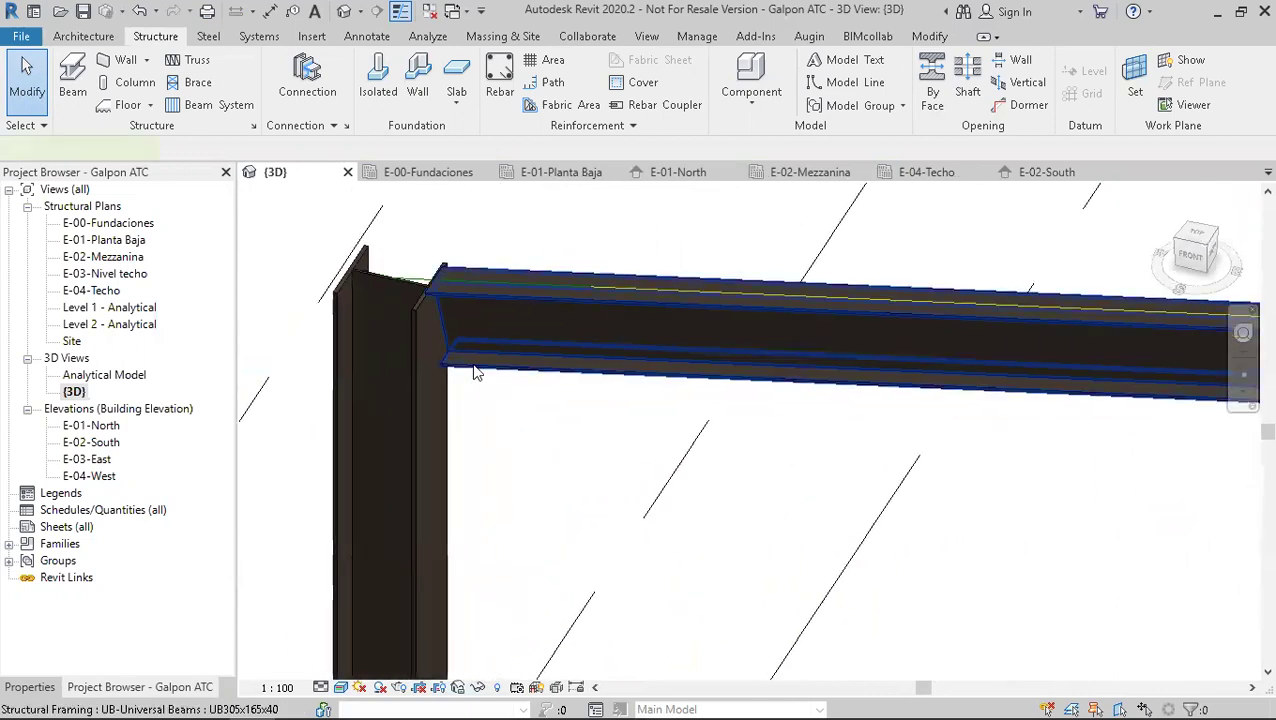
pyautogui.click(476, 372)
pyautogui.keyDown('shift'); pyautogui.moveTo(622, 525); pyautogui.dragTo(490, 484, button='middle'); pyautogui.keyUp('shift')
pyautogui.click(30, 687)
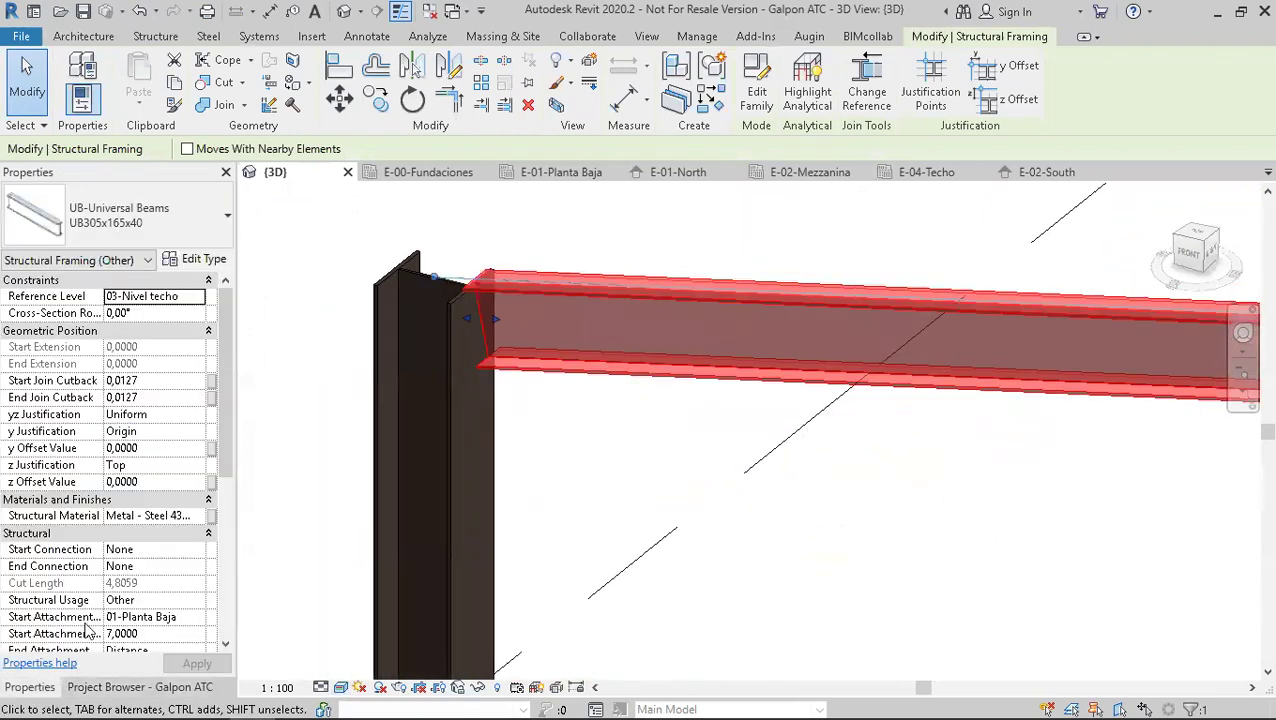
pyautogui.click(178, 515)
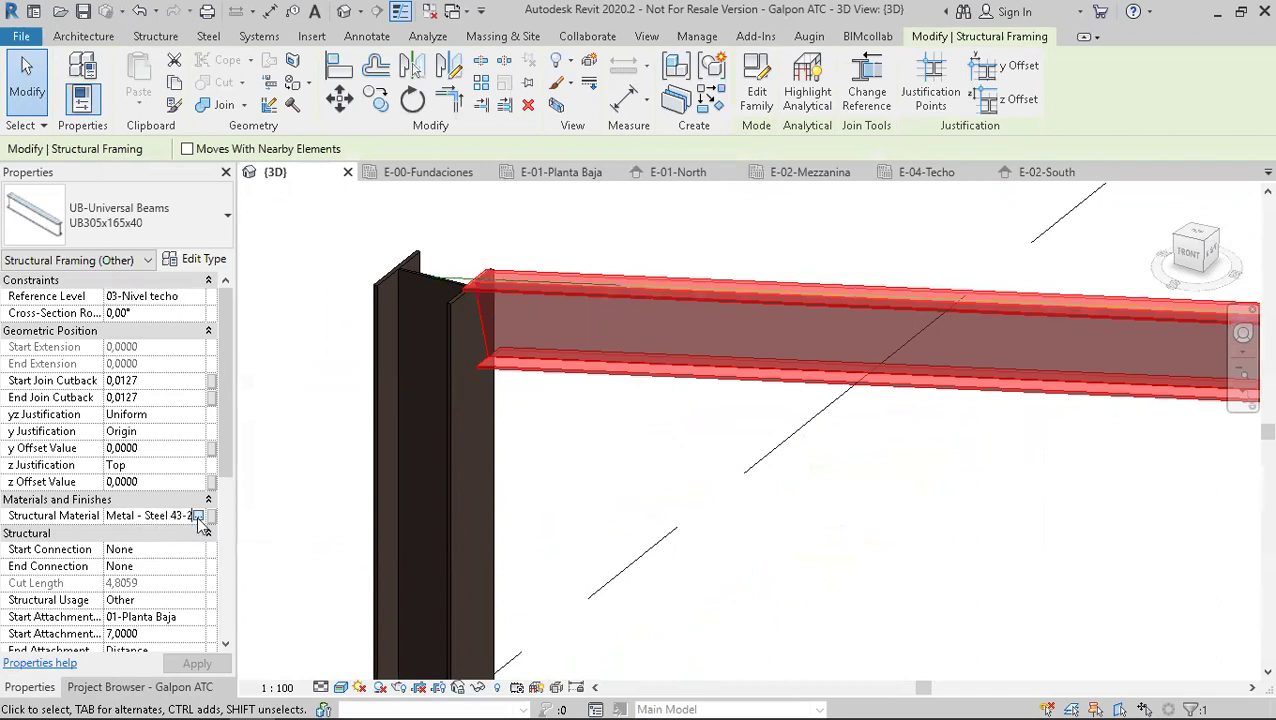
pyautogui.click(197, 516)
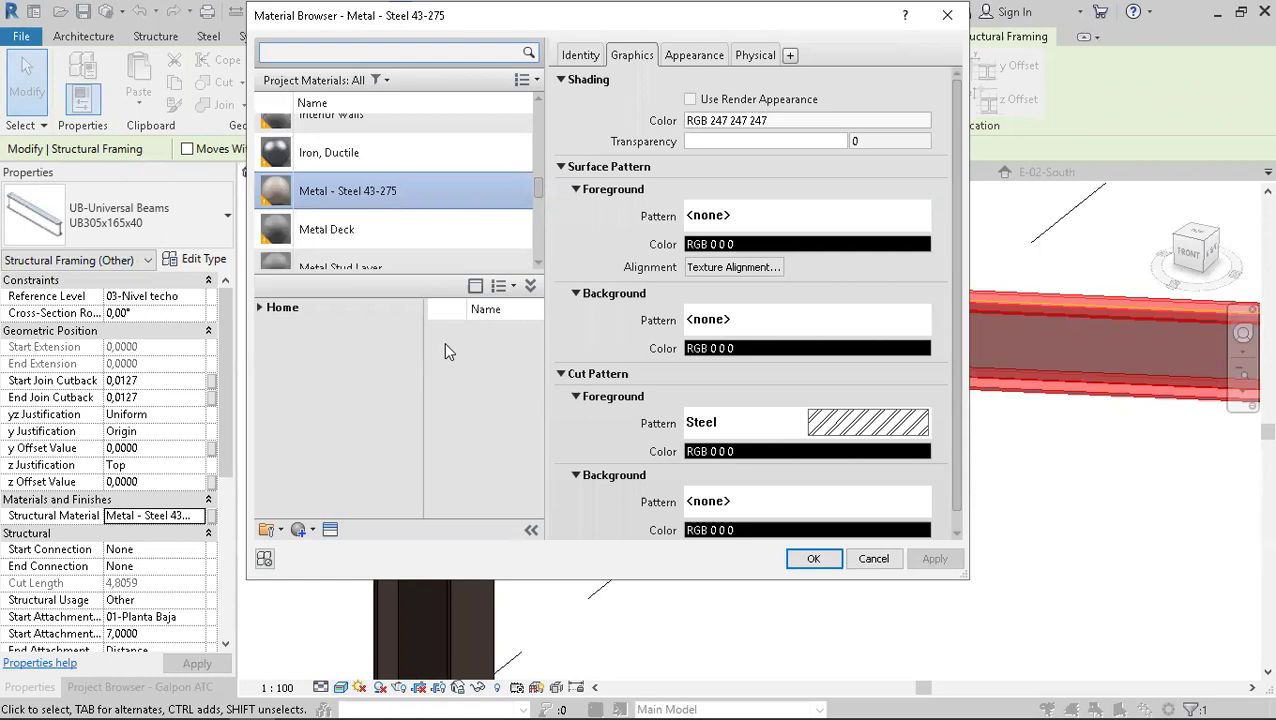
pyautogui.scroll(-1, 340, 210)
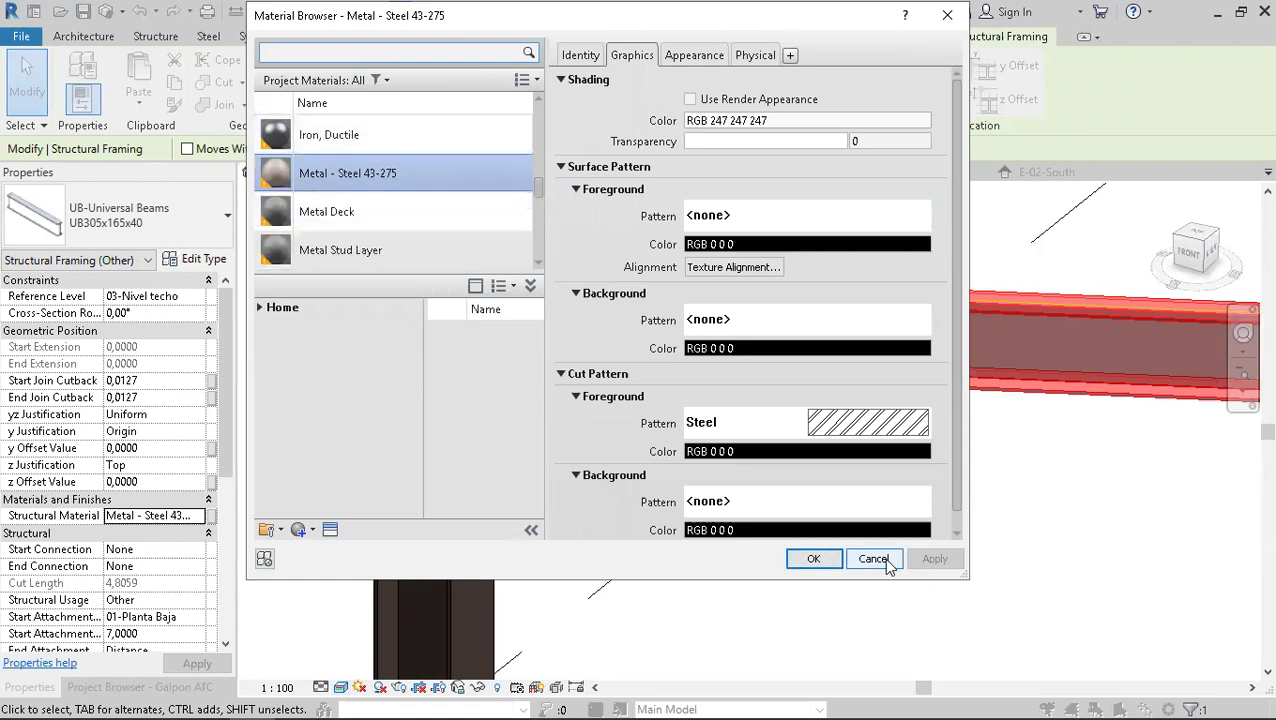
pyautogui.click(792, 560)
pyautogui.click(787, 578)
# - Look over the whole portal frame in 3D, and open the Analytical Model view to examine its analytical lines
pyautogui.scroll(5, 486, 303)
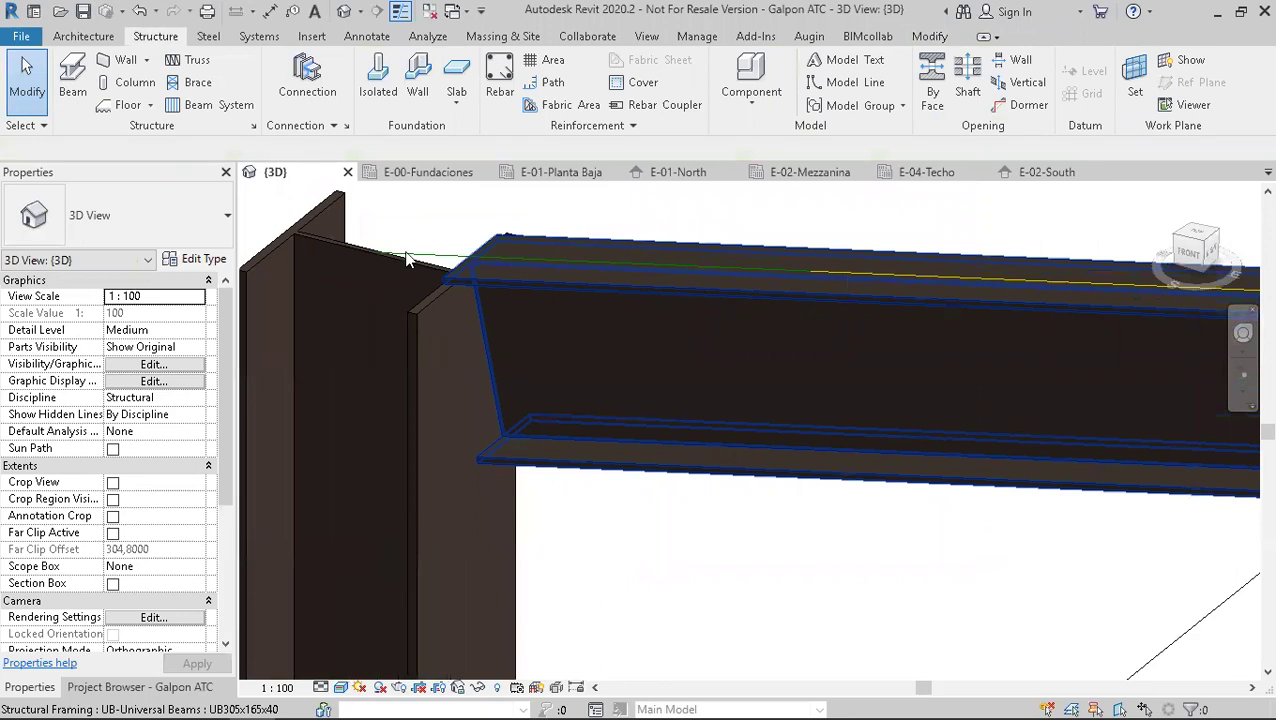
pyautogui.scroll(-6, 460, 270)
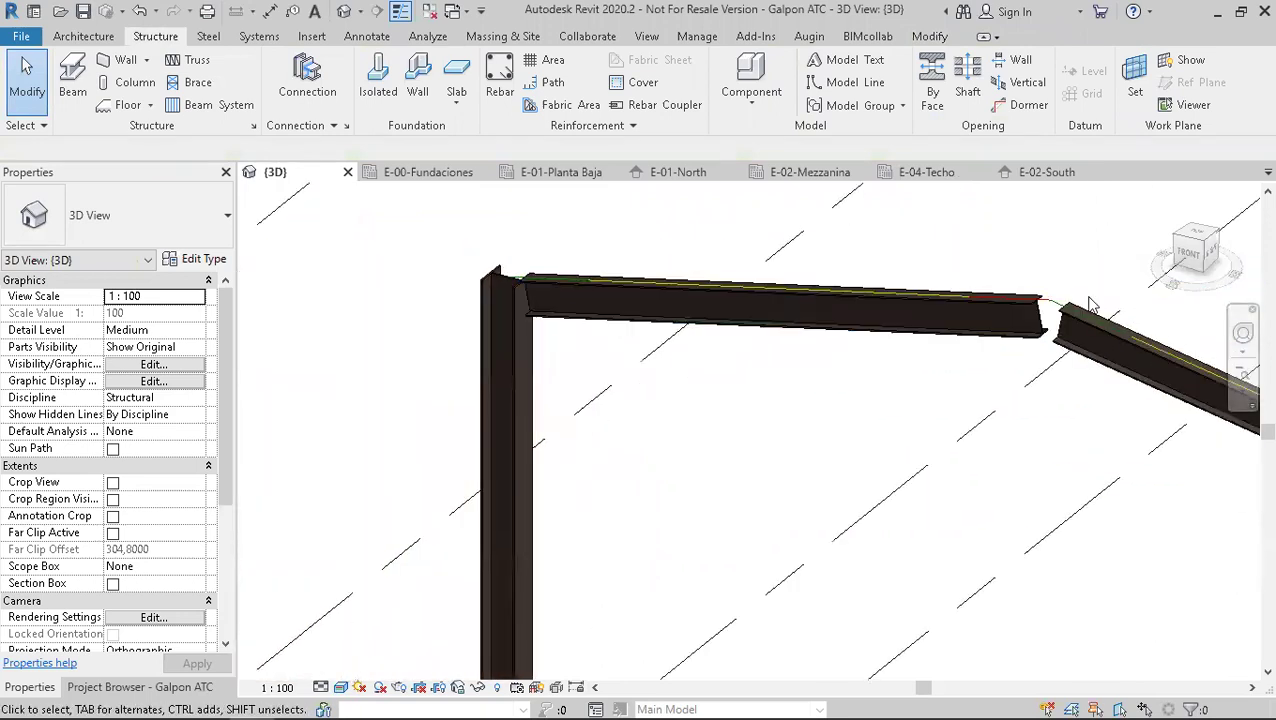
pyautogui.moveTo(1092, 305); pyautogui.dragTo(812, 342, button='middle')
pyautogui.scroll(-3, 859, 415)
pyautogui.scroll(-3, 859, 415)
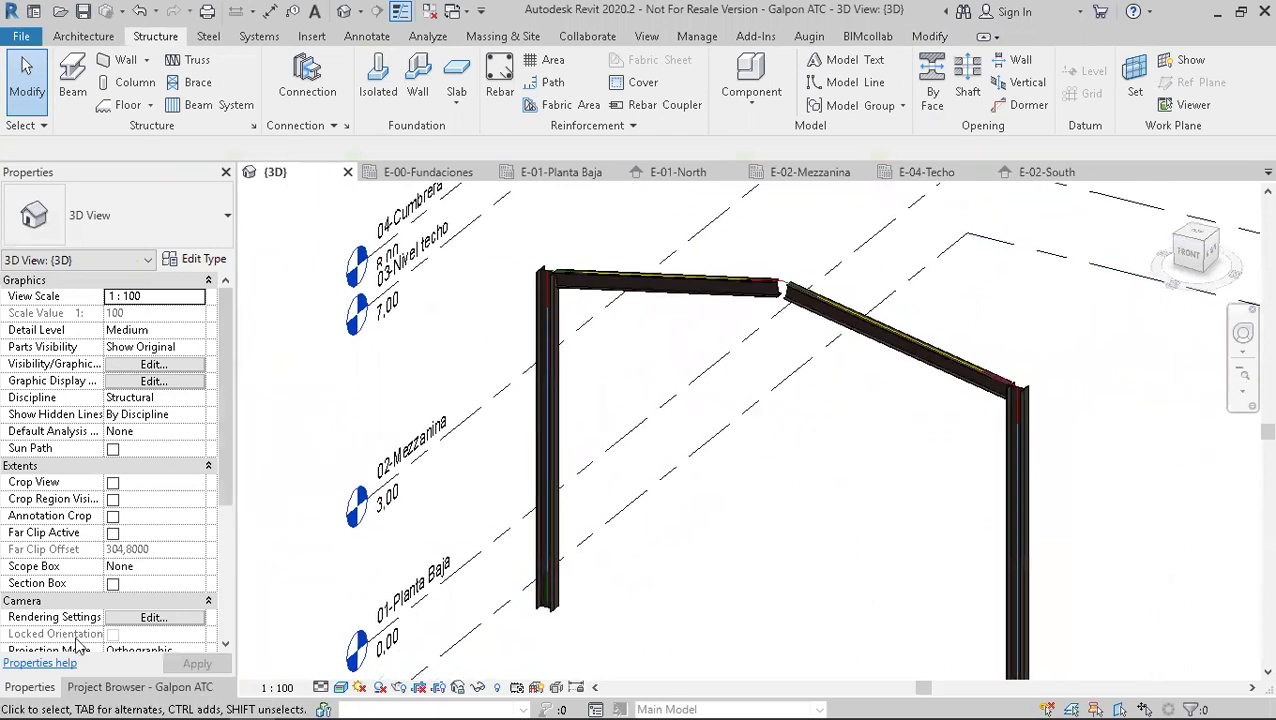
pyautogui.click(92, 689)
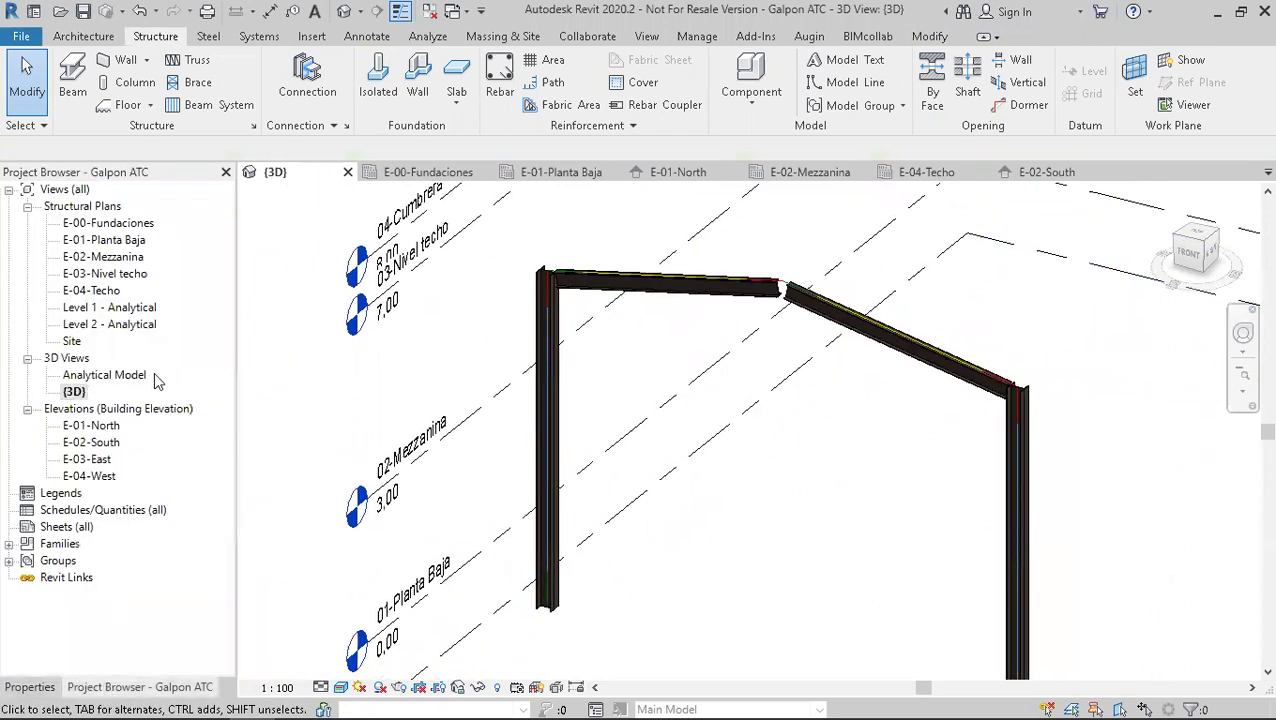
pyautogui.doubleClick(137, 378)
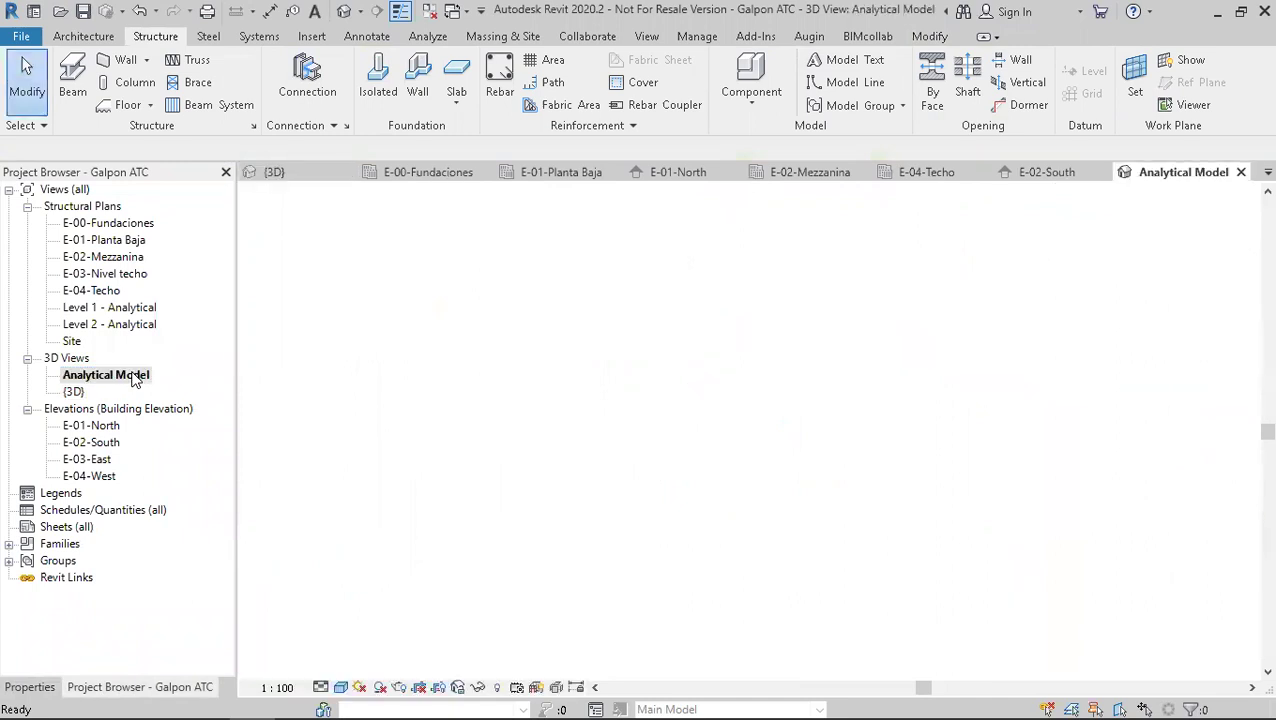
pyautogui.moveTo(689, 501)
pyautogui.keyDown('shift'); pyautogui.mouseDown(button='middle')
pyautogui.moveTo(644, 470)
pyautogui.moveTo(775, 501)
pyautogui.moveTo(766, 481)
pyautogui.mouseUp(button='middle'); pyautogui.keyUp('shift')
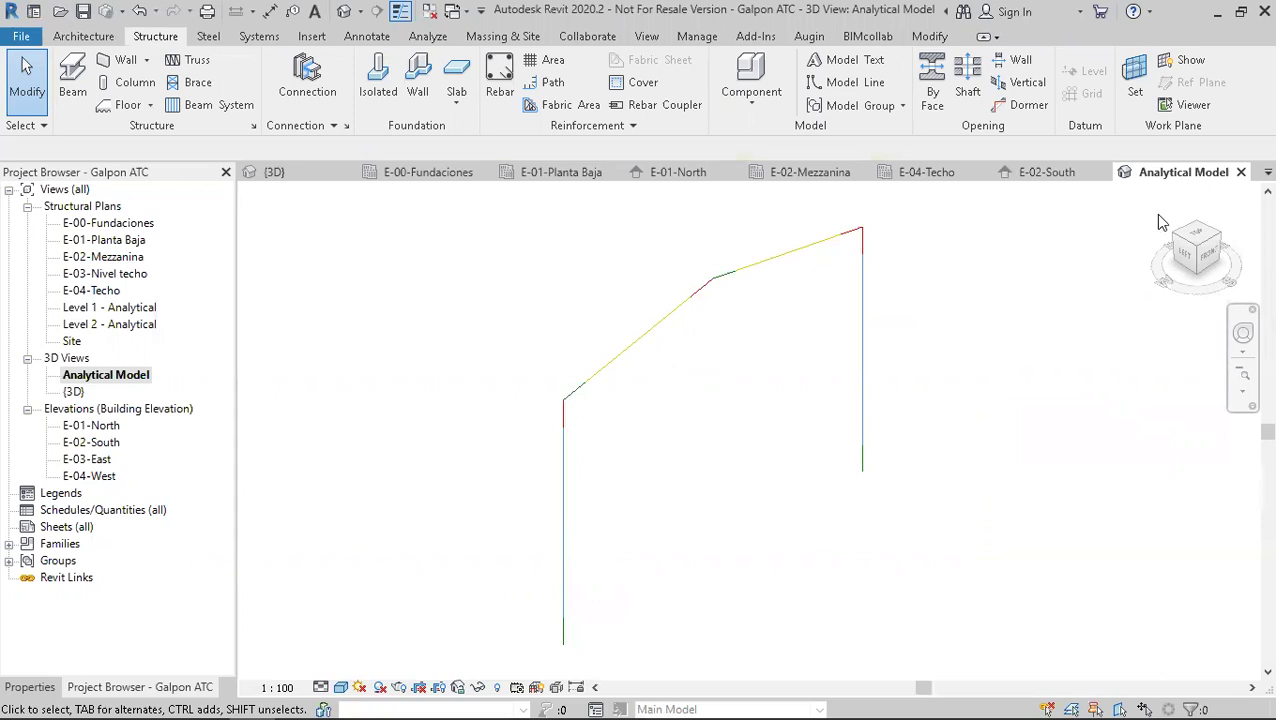
# - Compare the physical frame in the {3D} view with its Analytical Model view from several angles
pyautogui.click(304, 180)
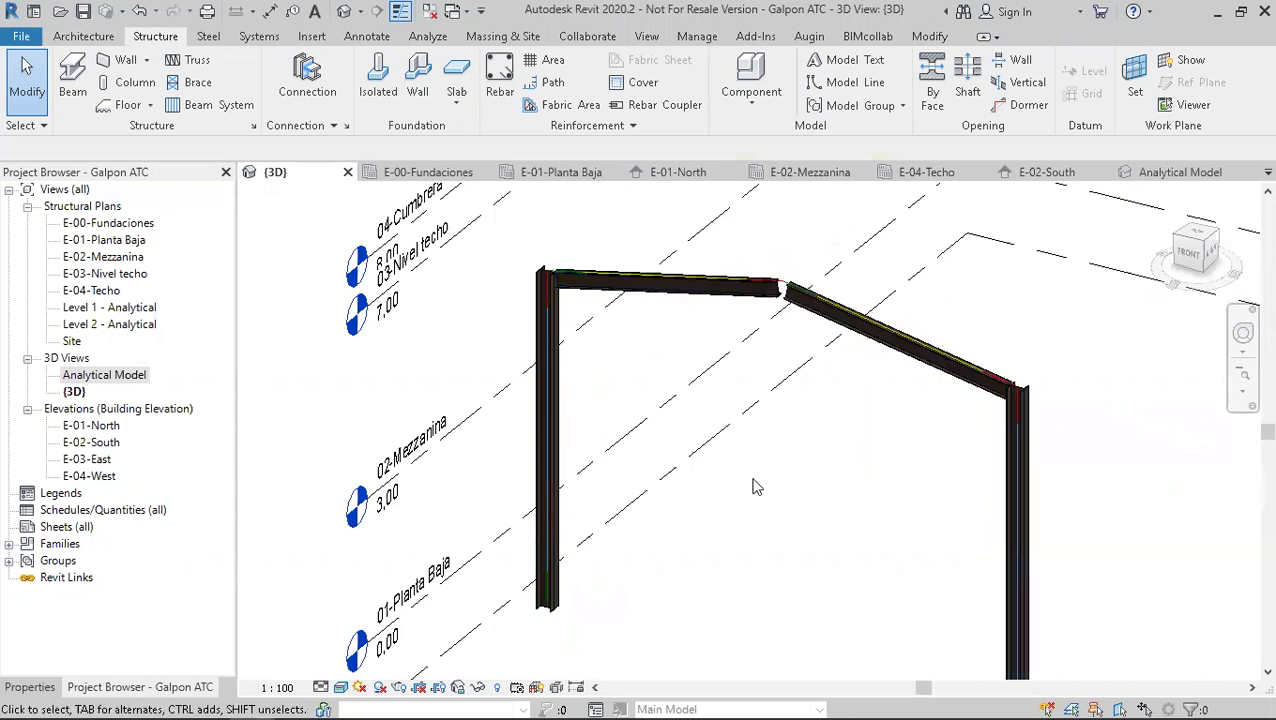
pyautogui.click(1143, 180)
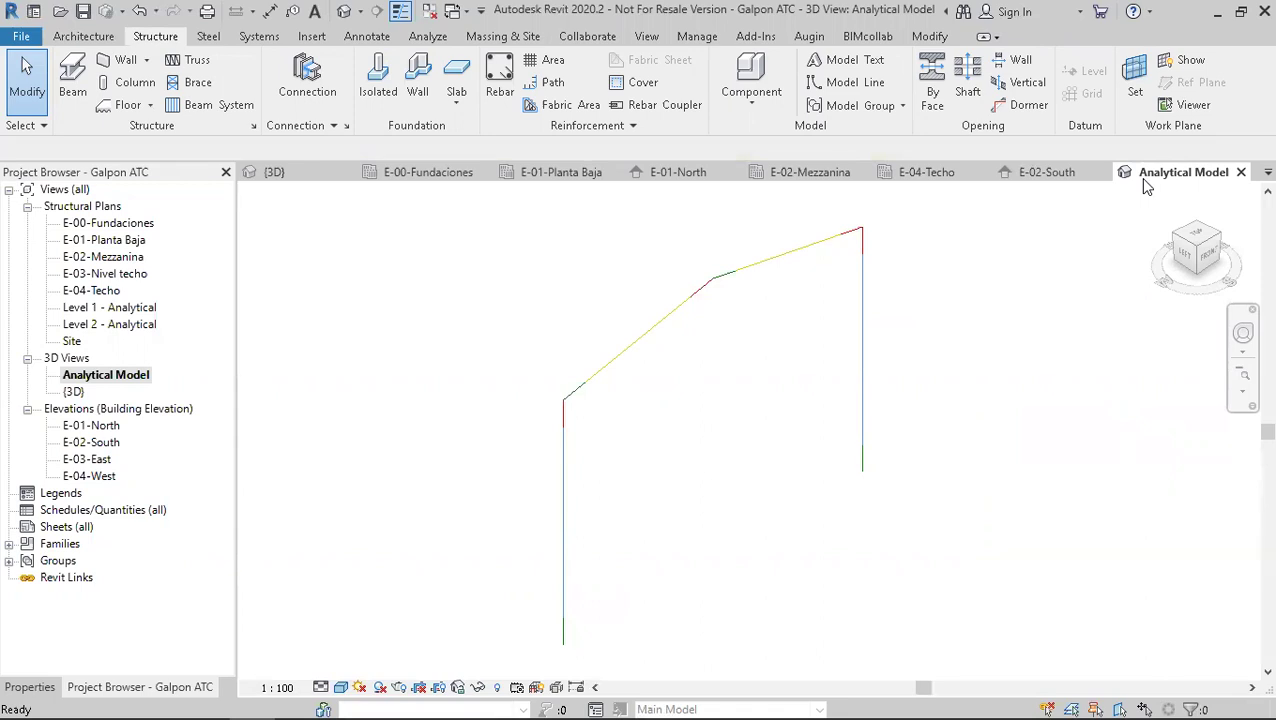
pyautogui.keyDown('shift'); pyautogui.moveTo(751, 390); pyautogui.dragTo(813, 485, button='middle'); pyautogui.keyUp('shift')
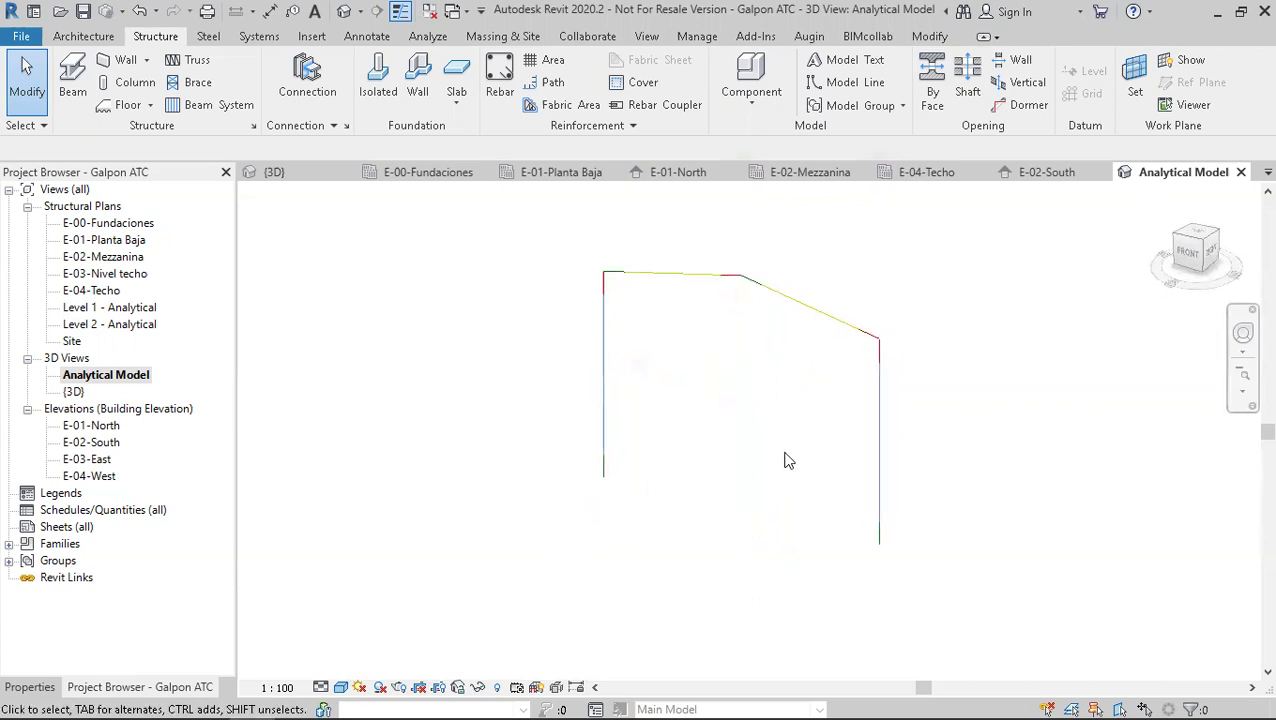
pyautogui.keyDown('shift'); pyautogui.moveTo(823, 407); pyautogui.dragTo(746, 464, button='middle'); pyautogui.keyUp('shift')
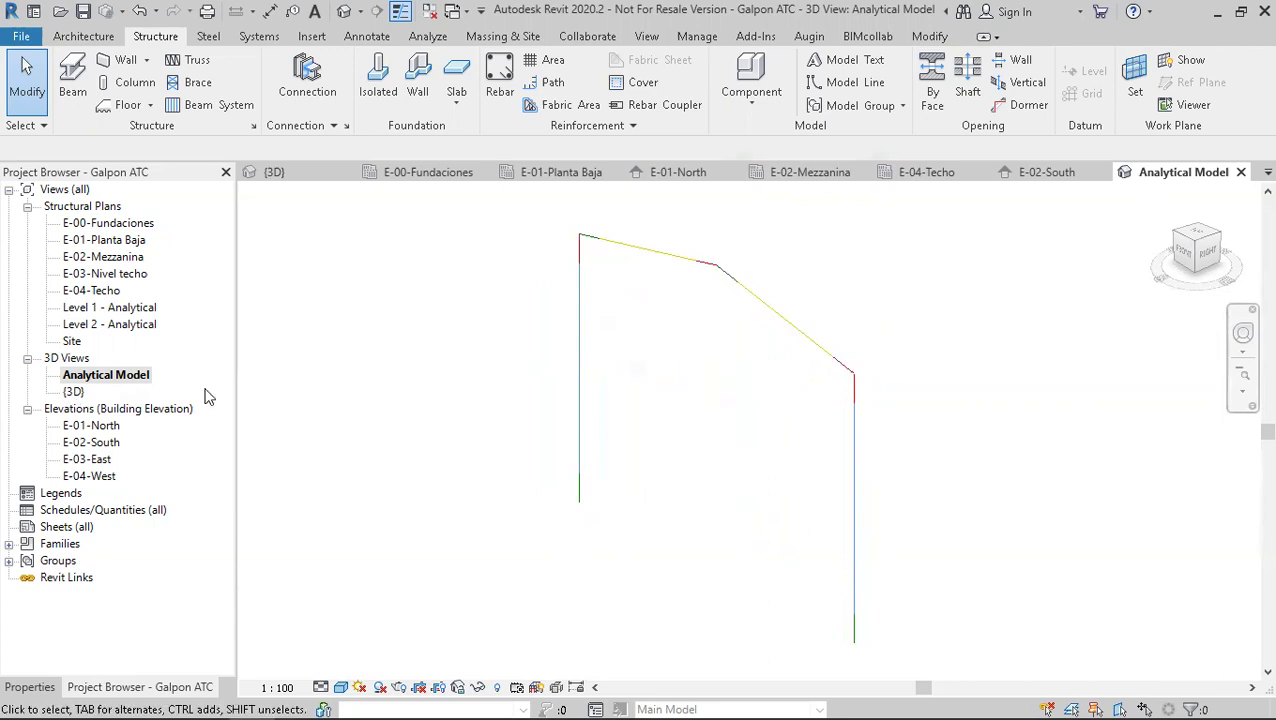
# - Return to the {3D} view and examine the left roof beam's geometric position properties and its joint with the column
pyautogui.doubleClick(74, 392)
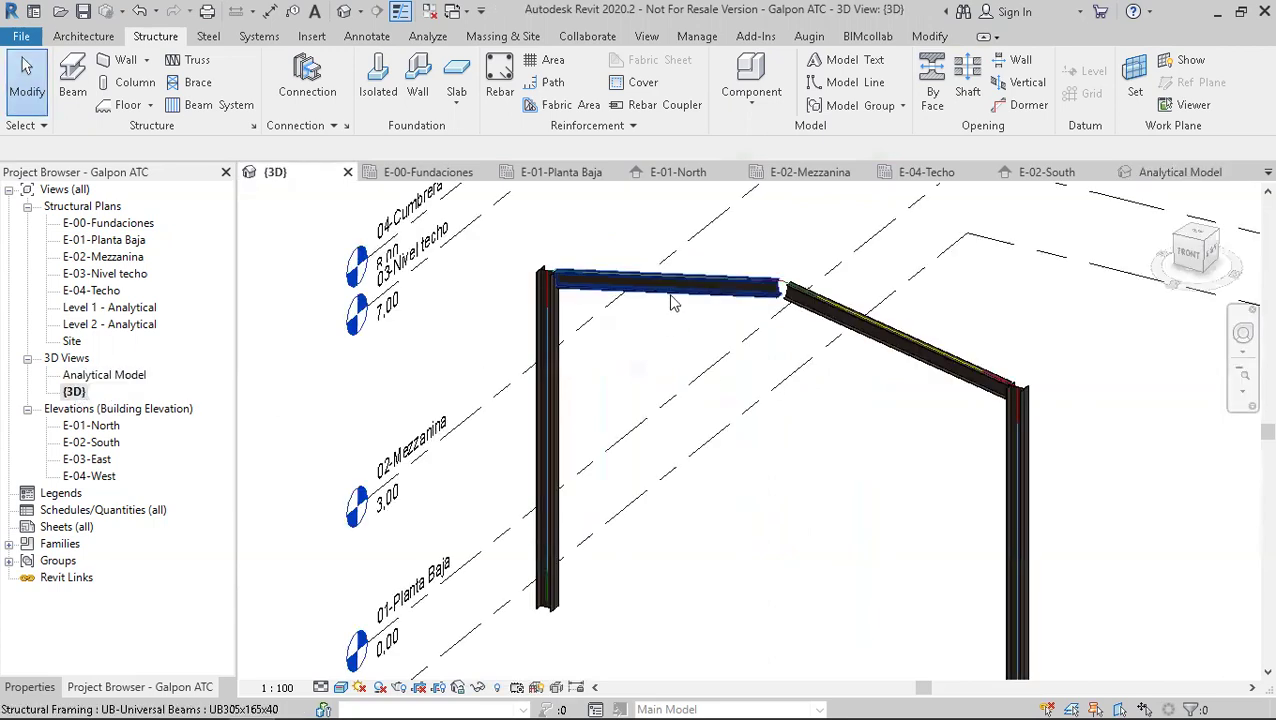
pyautogui.click(673, 304)
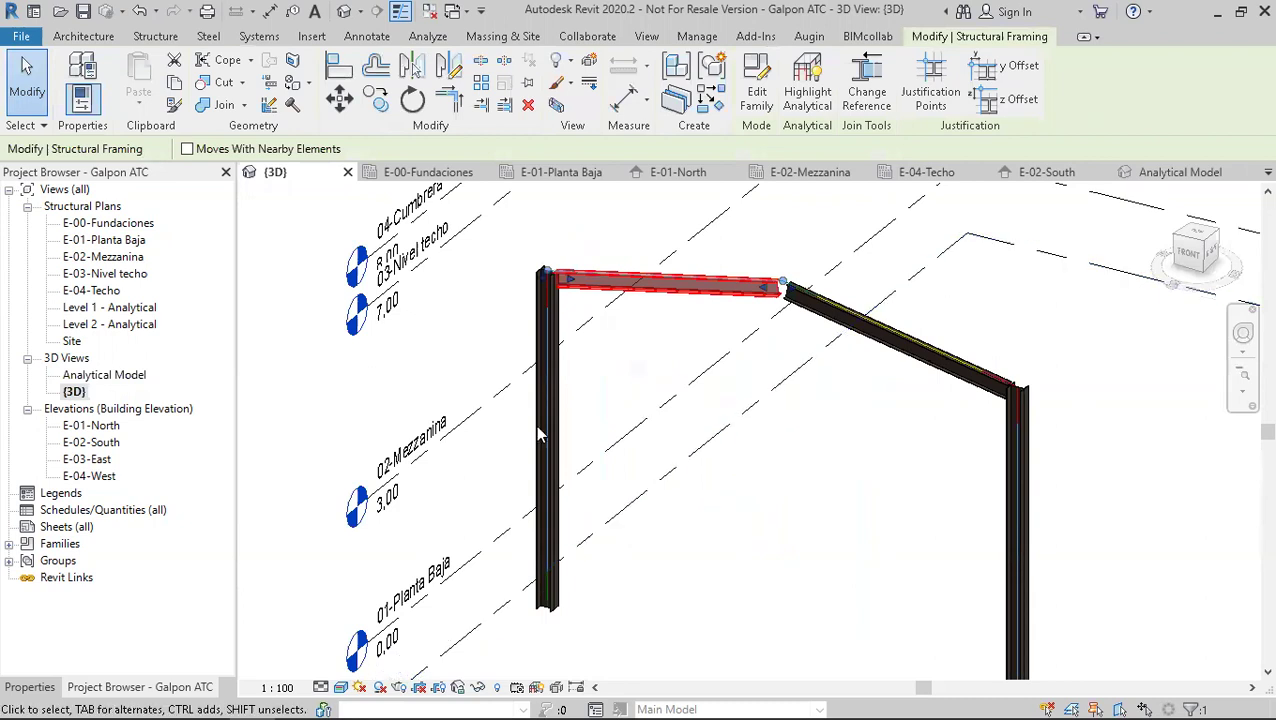
pyautogui.click(30, 687)
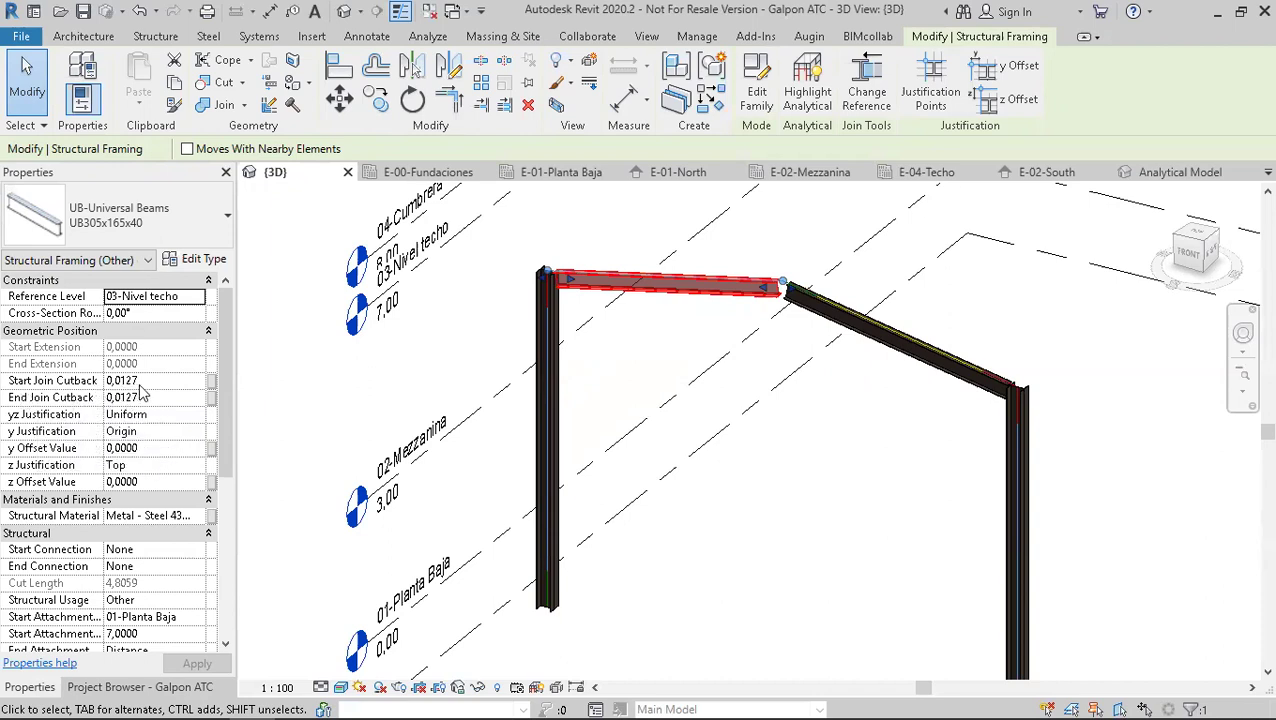
pyautogui.scroll(5, 555, 276)
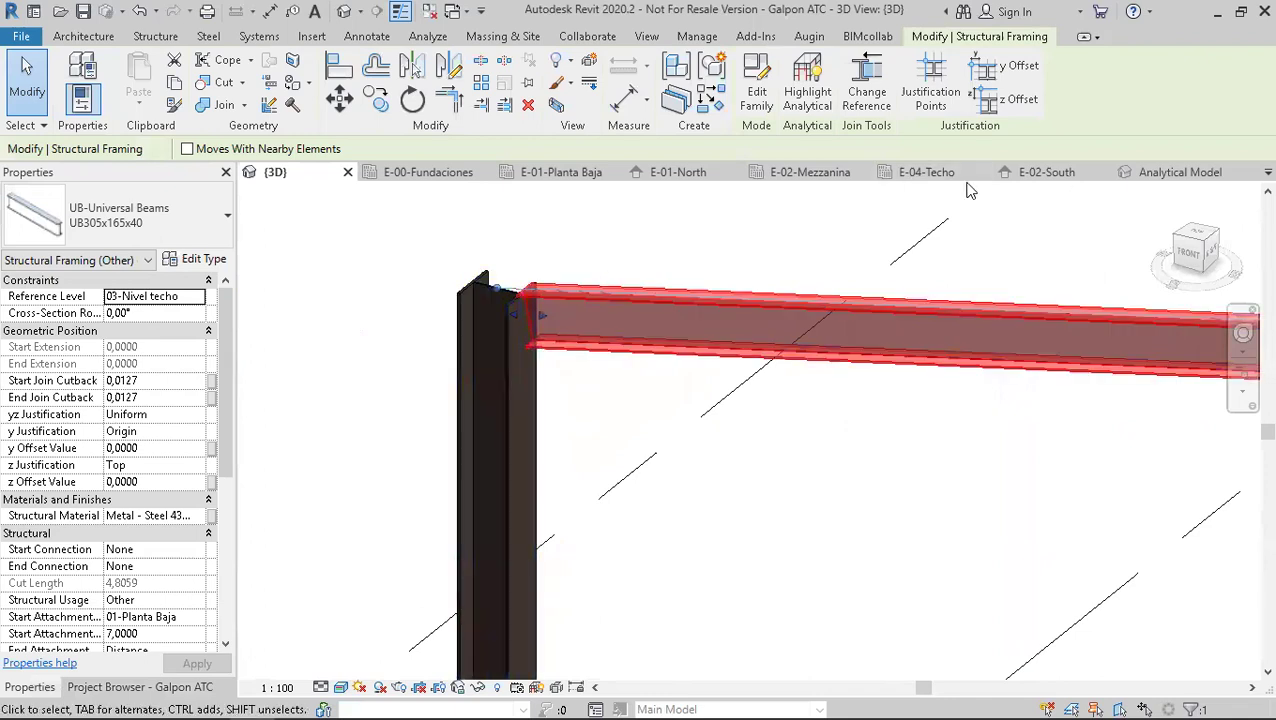
# - In the E-02-South elevation, set the left roof beam's Start Join Cutback to 0,0000
pyautogui.click(1040, 173)
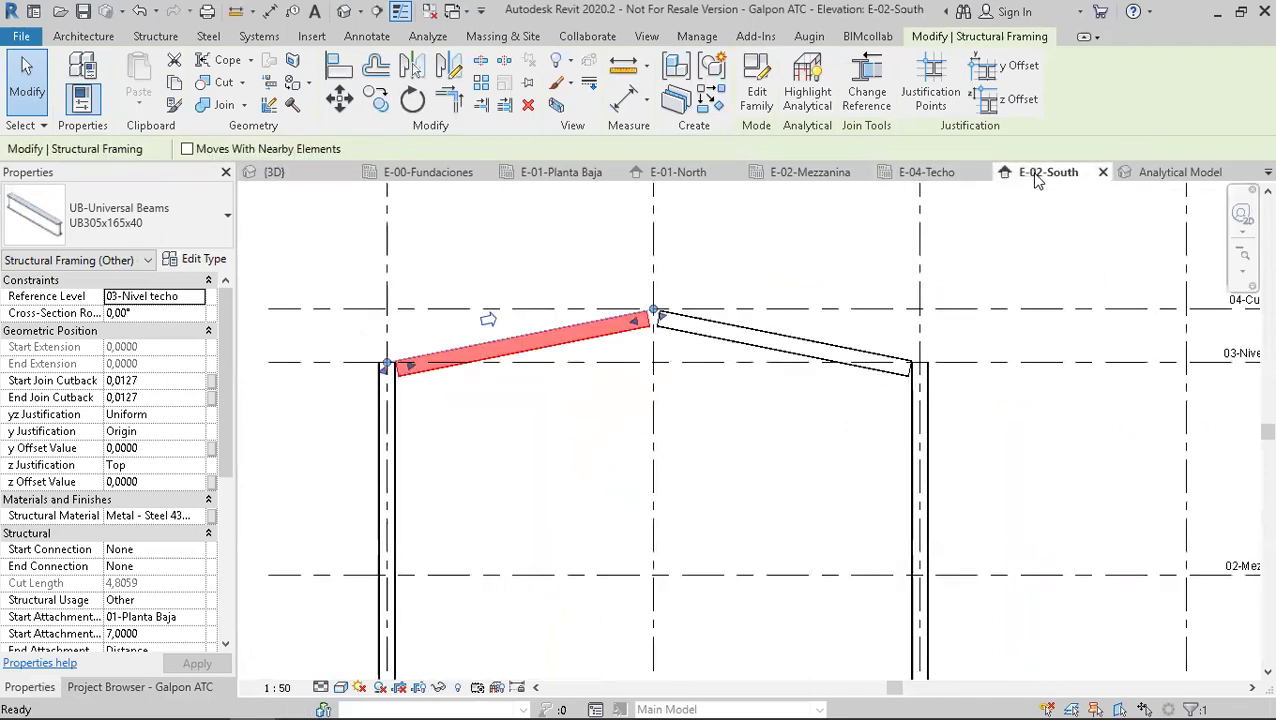
pyautogui.click(510, 434)
pyautogui.scroll(6, 790, 280)
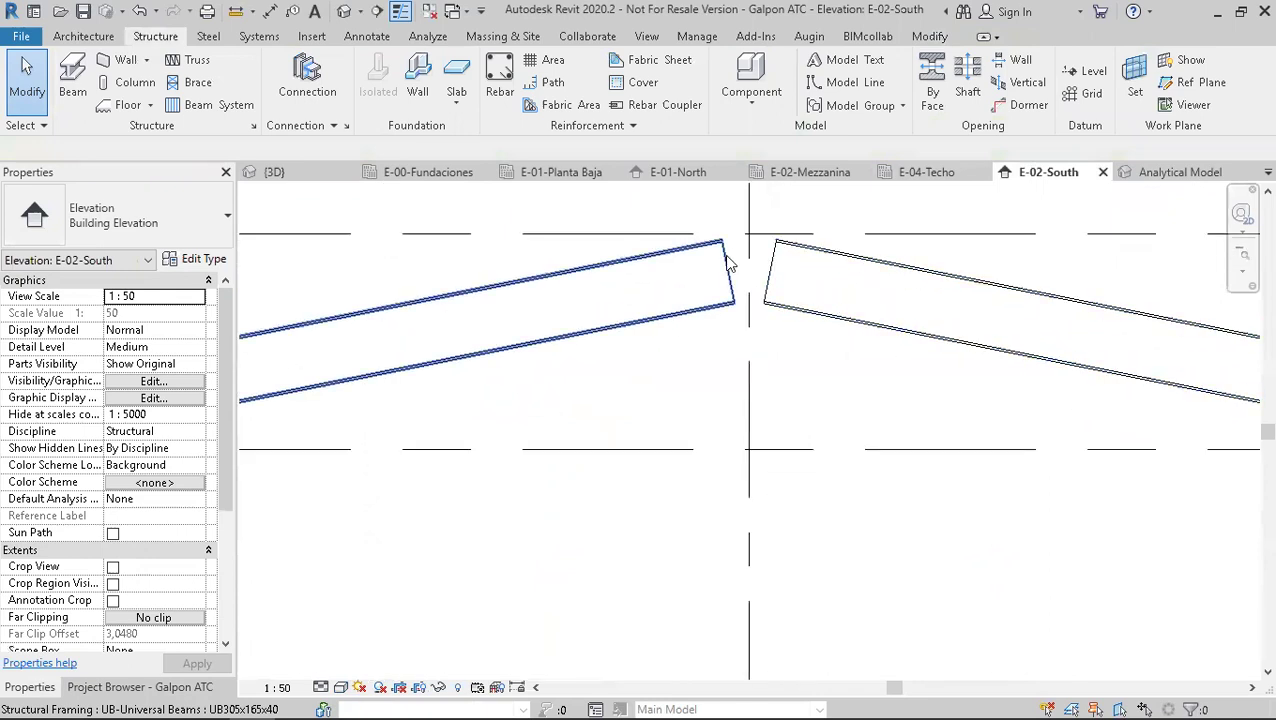
pyautogui.click(718, 256)
pyautogui.scroll(2, 735, 265)
pyautogui.moveTo(715, 242); pyautogui.dragTo(755, 234)
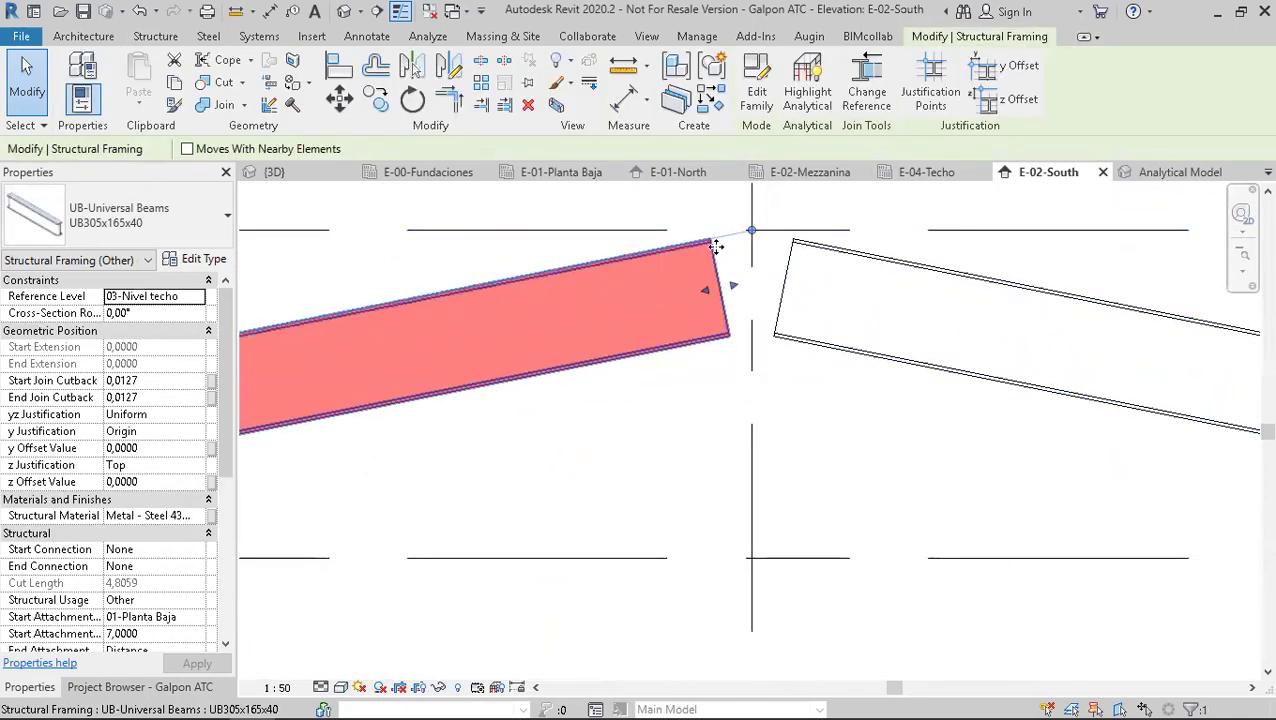
pyautogui.click(150, 377)
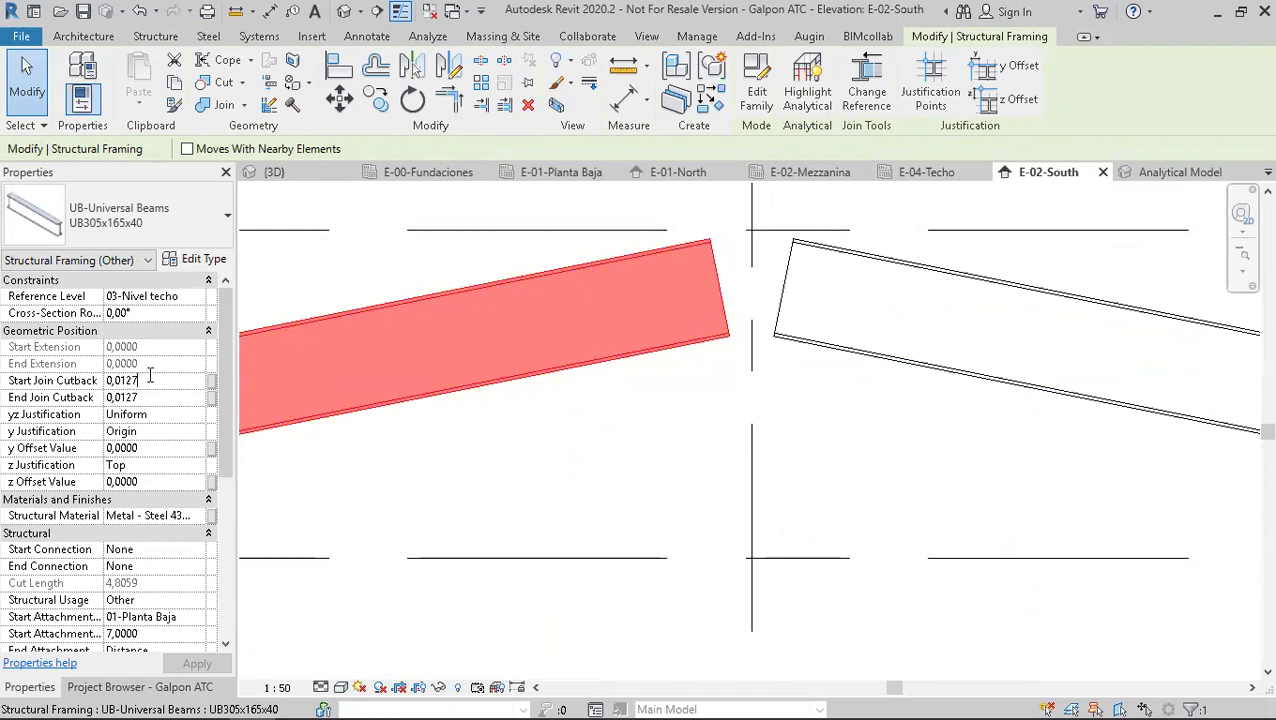
pyautogui.doubleClick(140, 381)
pyautogui.write('000')
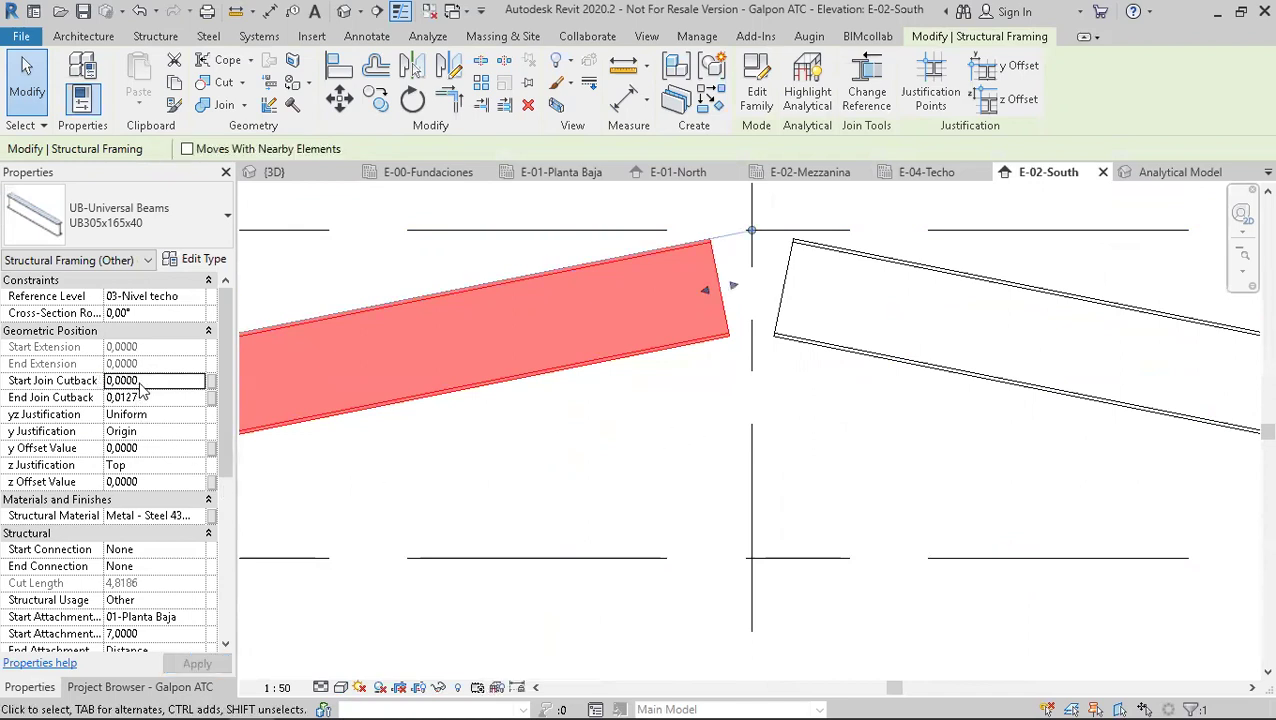
# - Set the left roof beam's Start Join Cutback to 0,0127, reusing its End Join Cutback value
pyautogui.doubleClick(143, 398)
pyautogui.hotkey('ctrl', 'c')
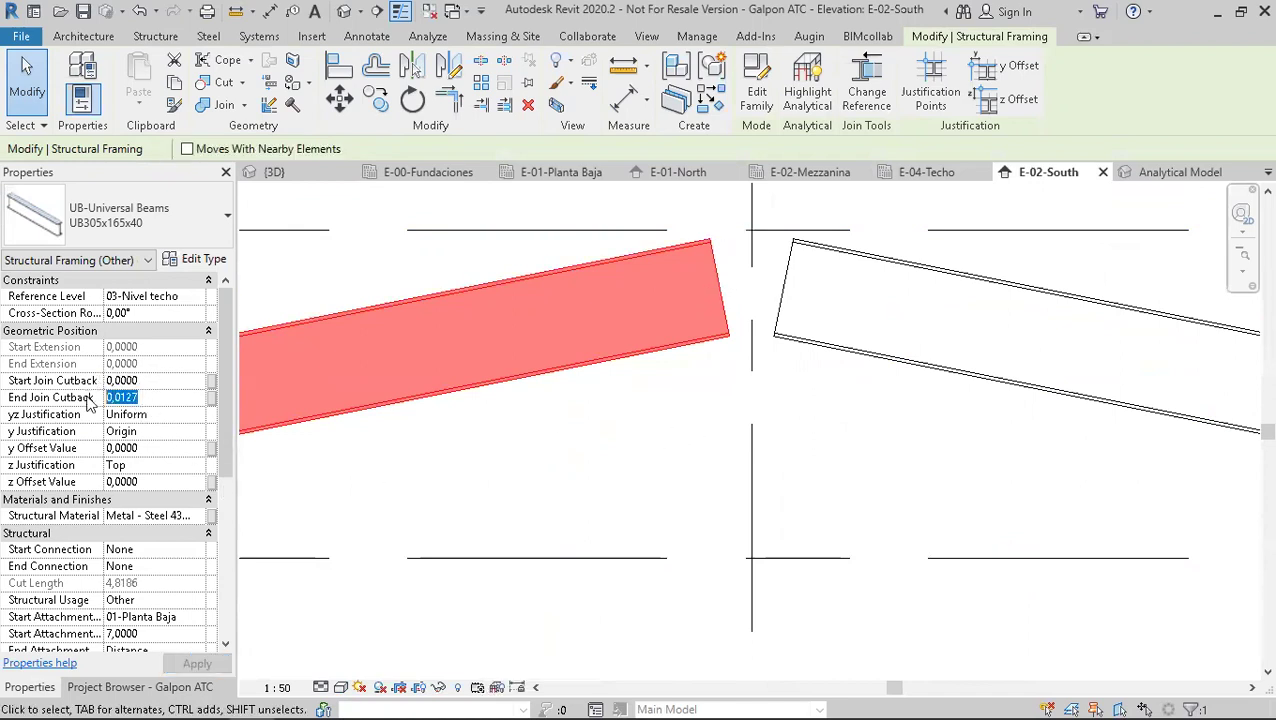
pyautogui.doubleClick(137, 380)
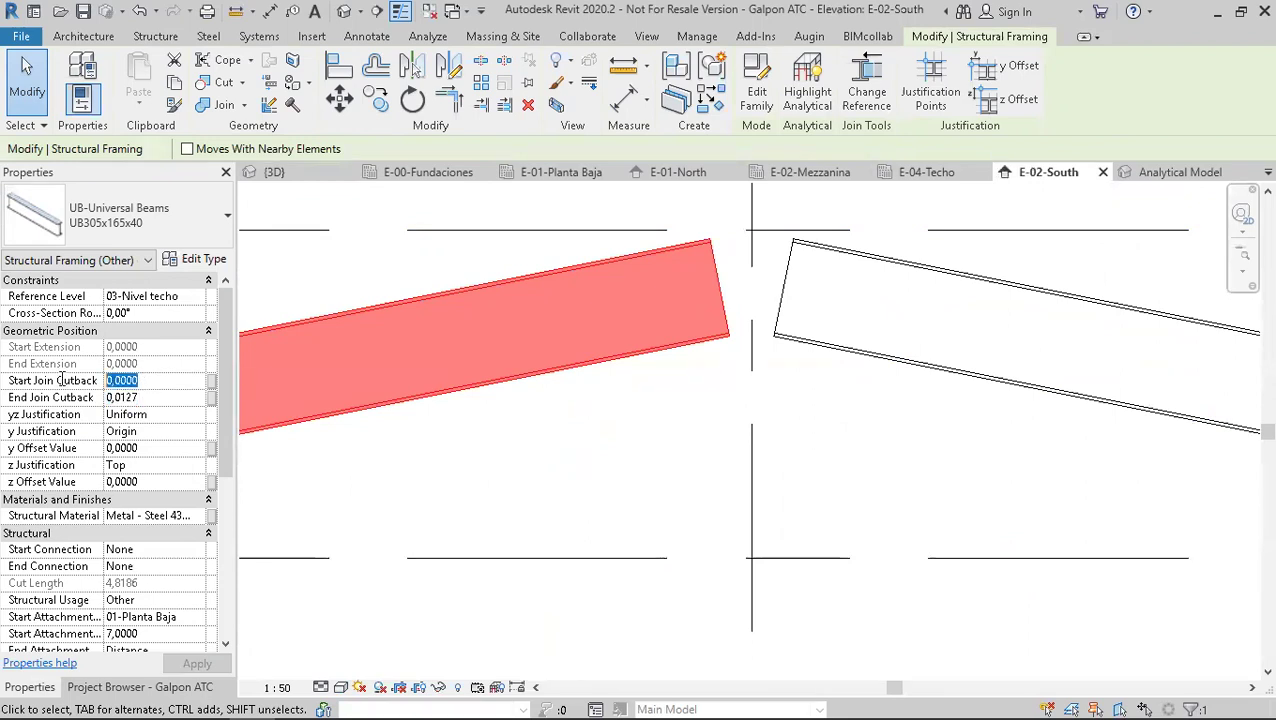
pyautogui.hotkey('ctrl', 'v')
# - Set the left roof beam's End Join Cutback to 0, and stretch its ridge end to a cutback of about -0,0959
pyautogui.click(88, 398)
pyautogui.hotkey('ctrl', 'c')
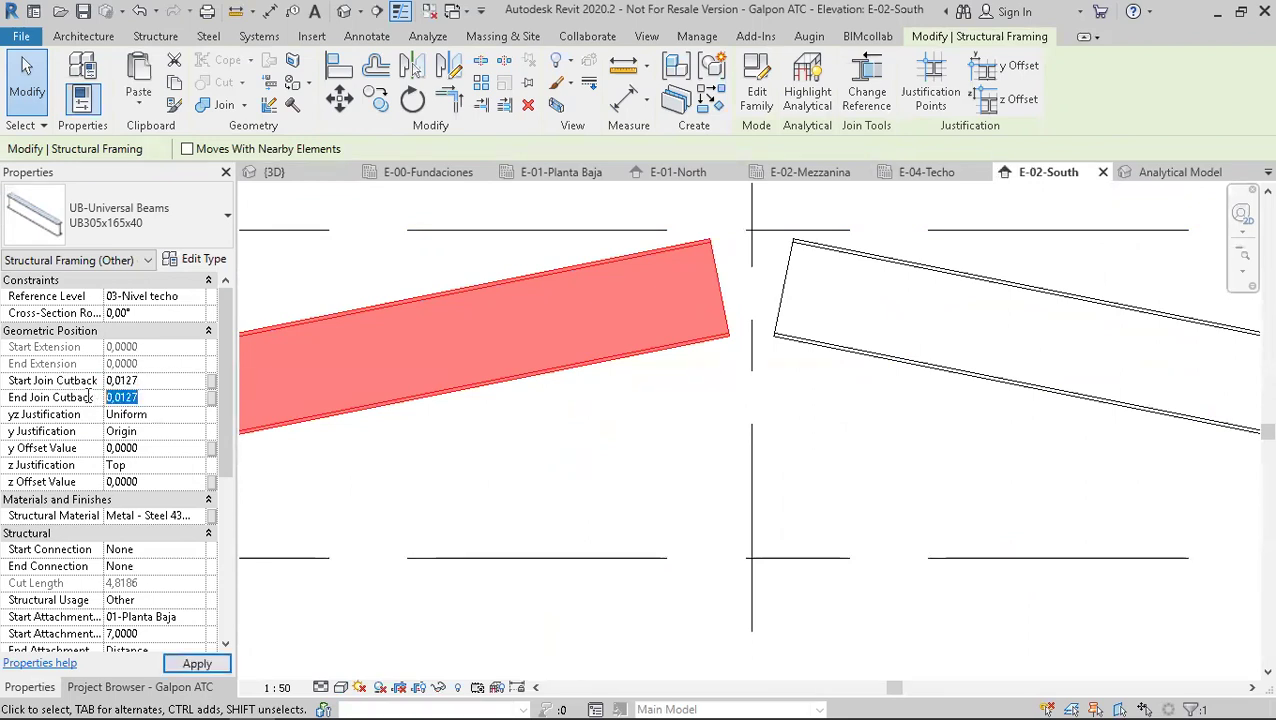
pyautogui.write('0')
pyautogui.click(452, 460)
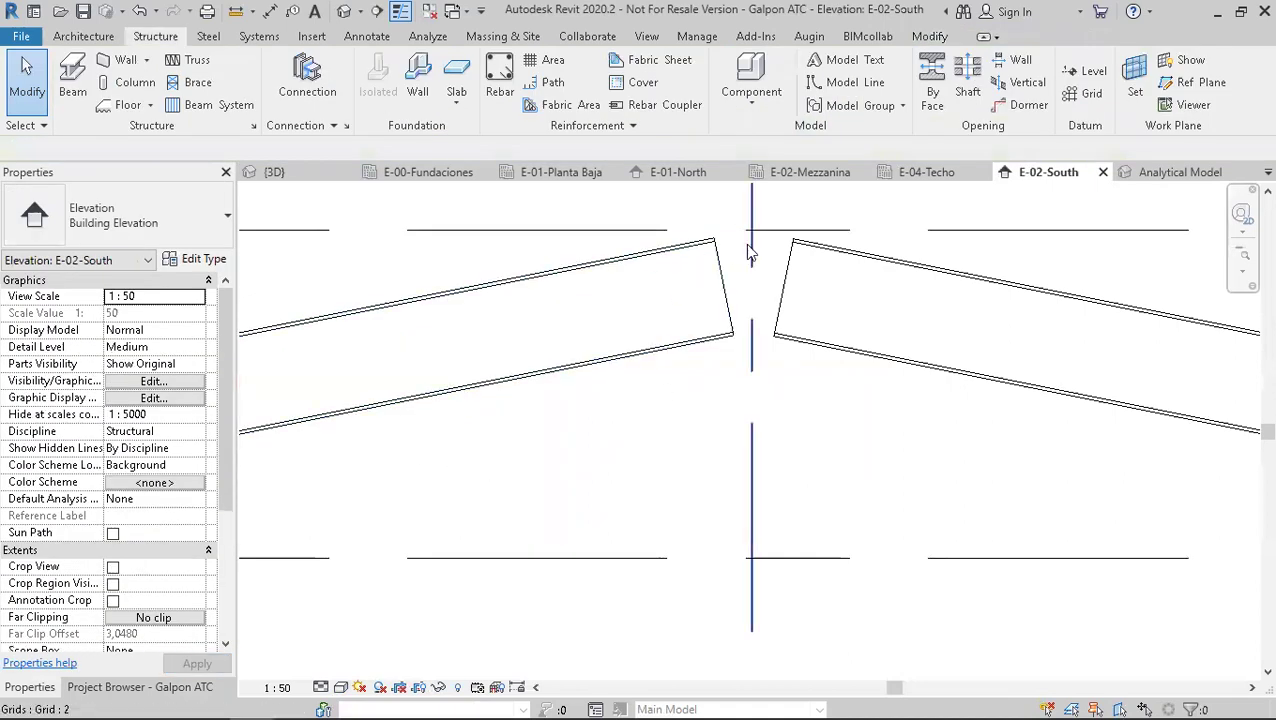
pyautogui.click(648, 350)
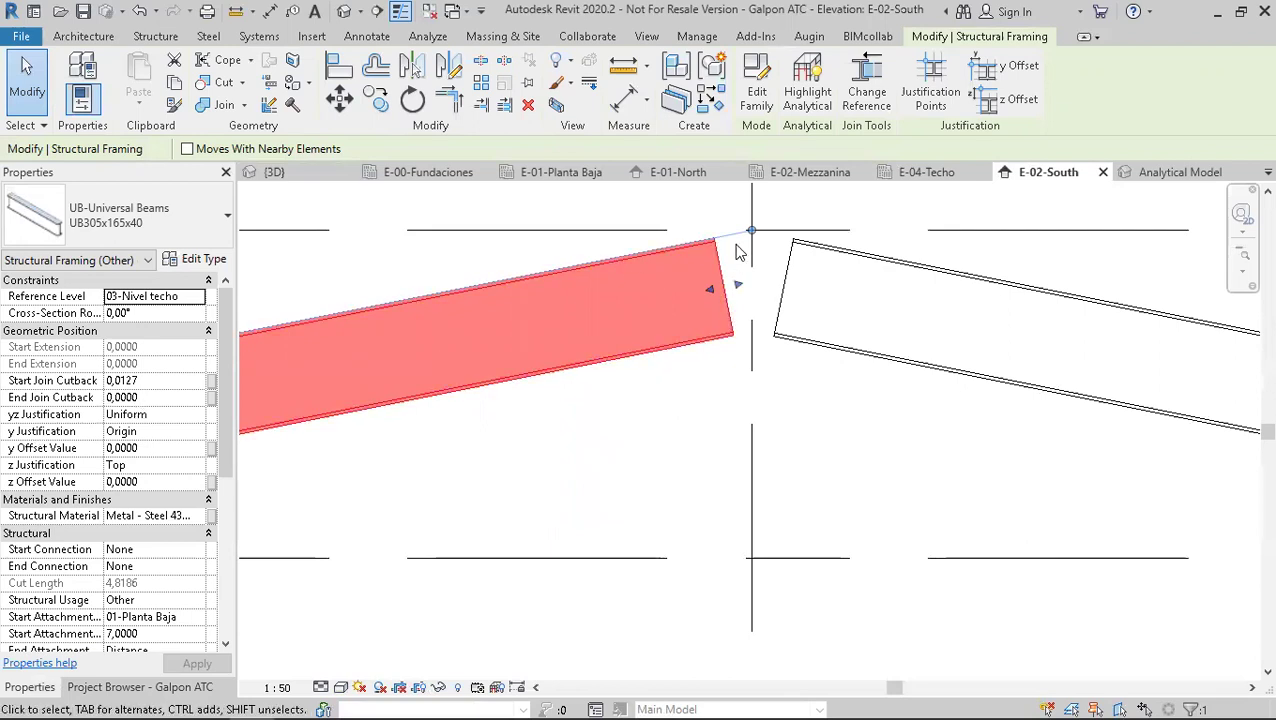
pyautogui.moveTo(738, 286); pyautogui.dragTo(747, 285)
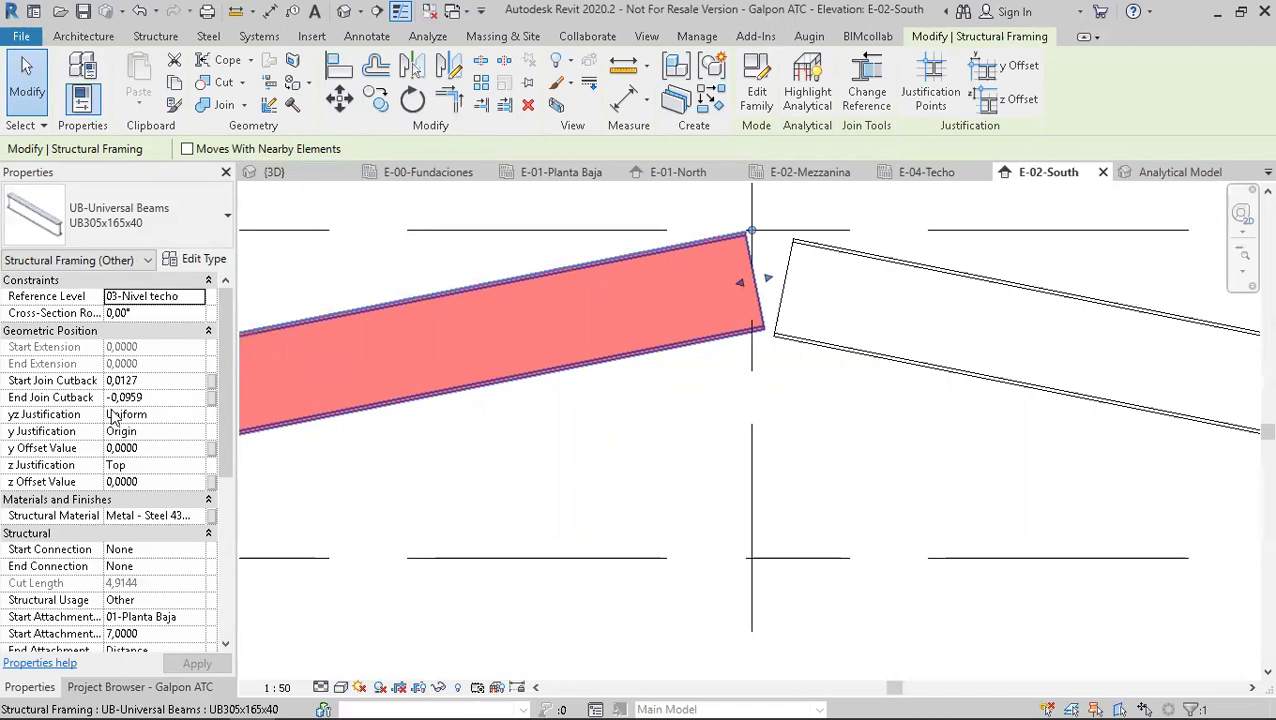
pyautogui.click(141, 400)
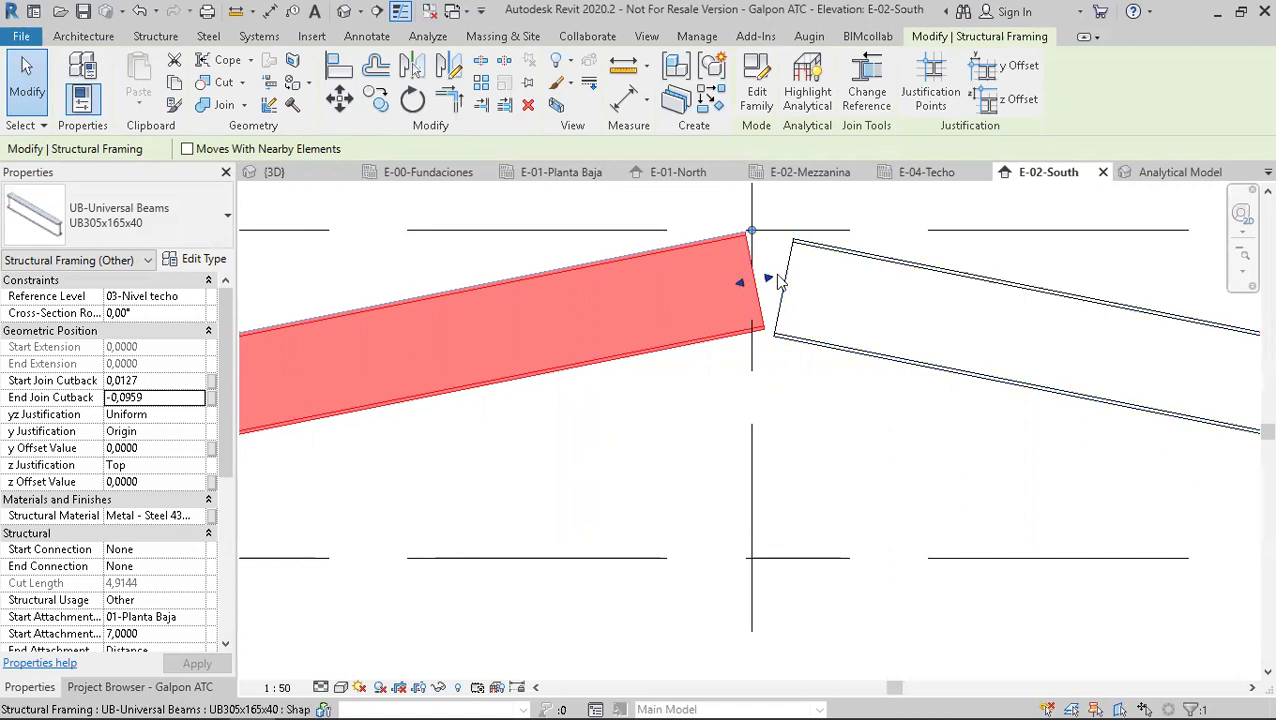
# - Set the left roof beam's End Join Cutback to 0,0127
pyautogui.click(150, 398)
pyautogui.moveTo(150, 398); pyautogui.dragTo(119, 398)
pyautogui.hotkey('ctrl', 'v')
pyautogui.click(450, 462)
# - Open the type properties of the left UC305x305x97 column and widen the dialog for reading
pyautogui.scroll(-2, 572, 456)
pyautogui.scroll(-3, 575, 464)
pyautogui.moveTo(432, 552); pyautogui.dragTo(528, 391, button='middle')
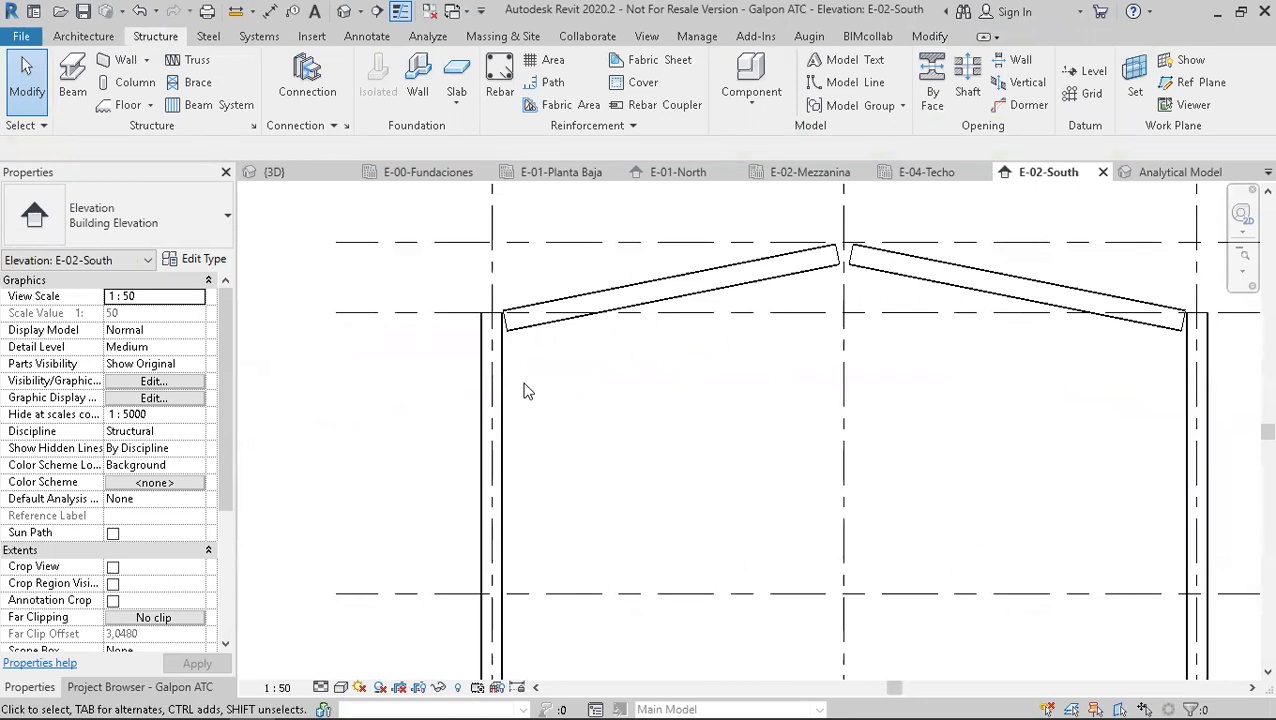
pyautogui.click(497, 390)
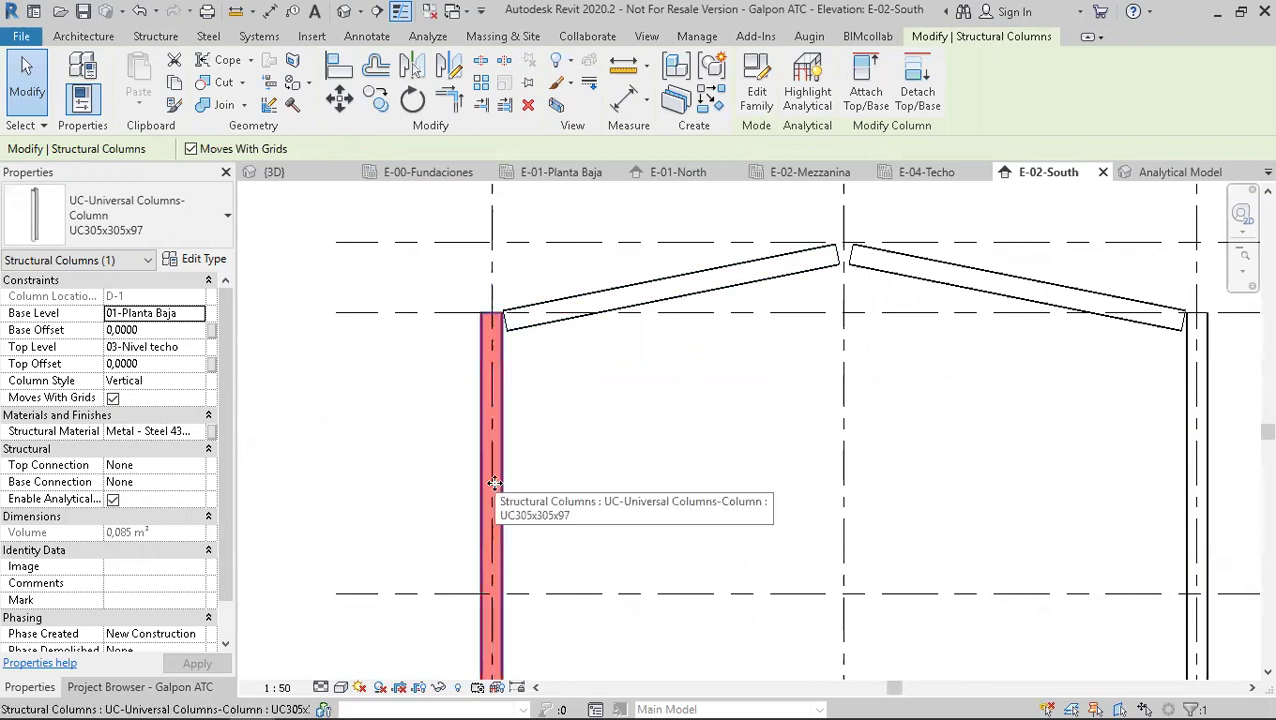
pyautogui.click(583, 441)
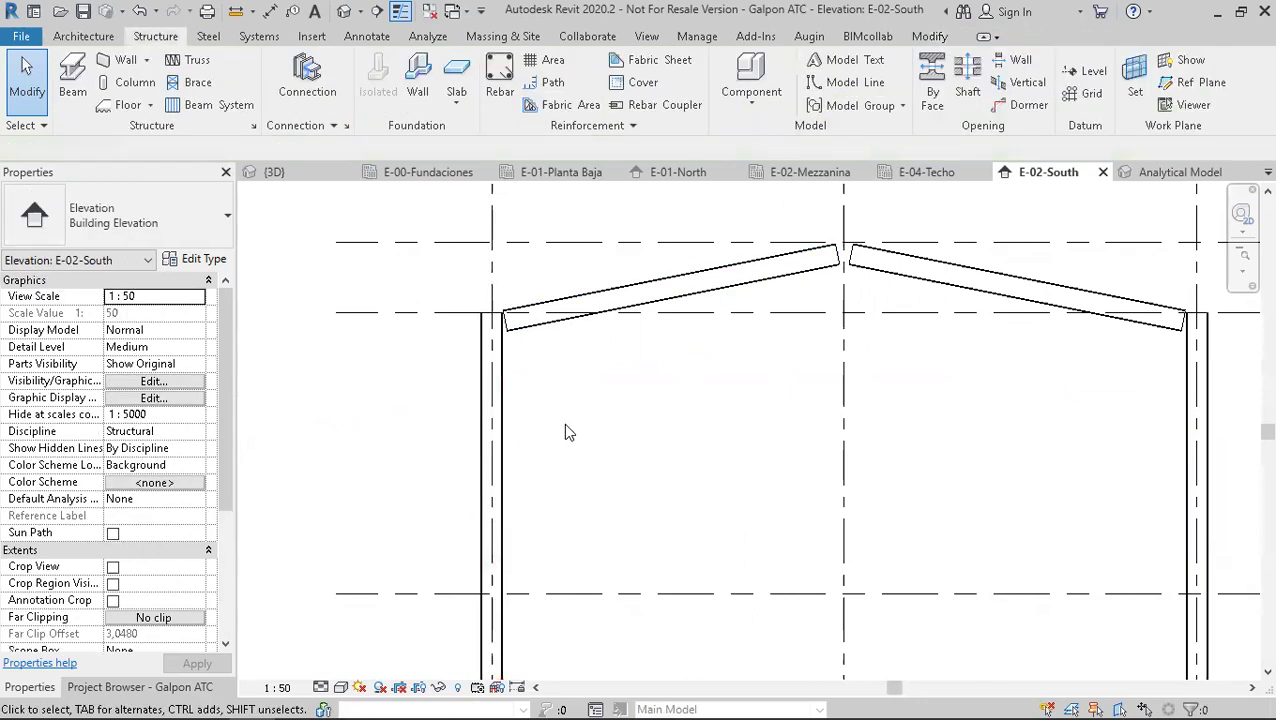
pyautogui.click(503, 402)
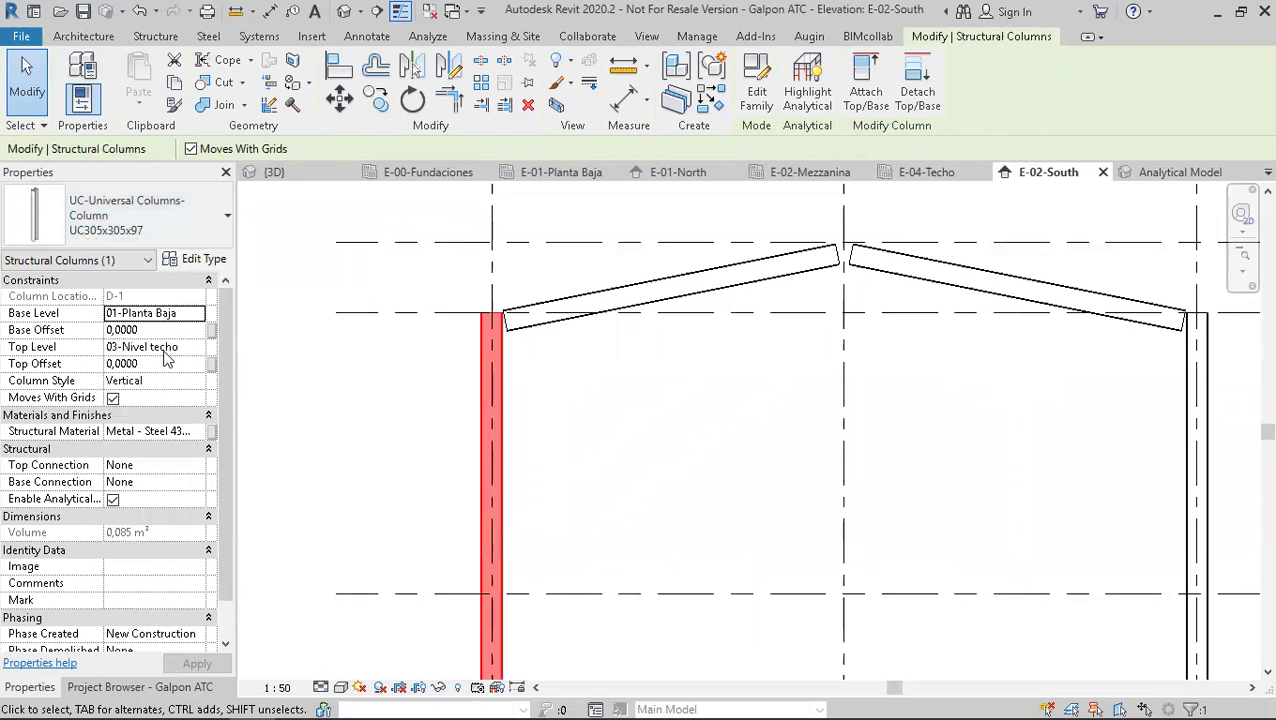
pyautogui.click(207, 262)
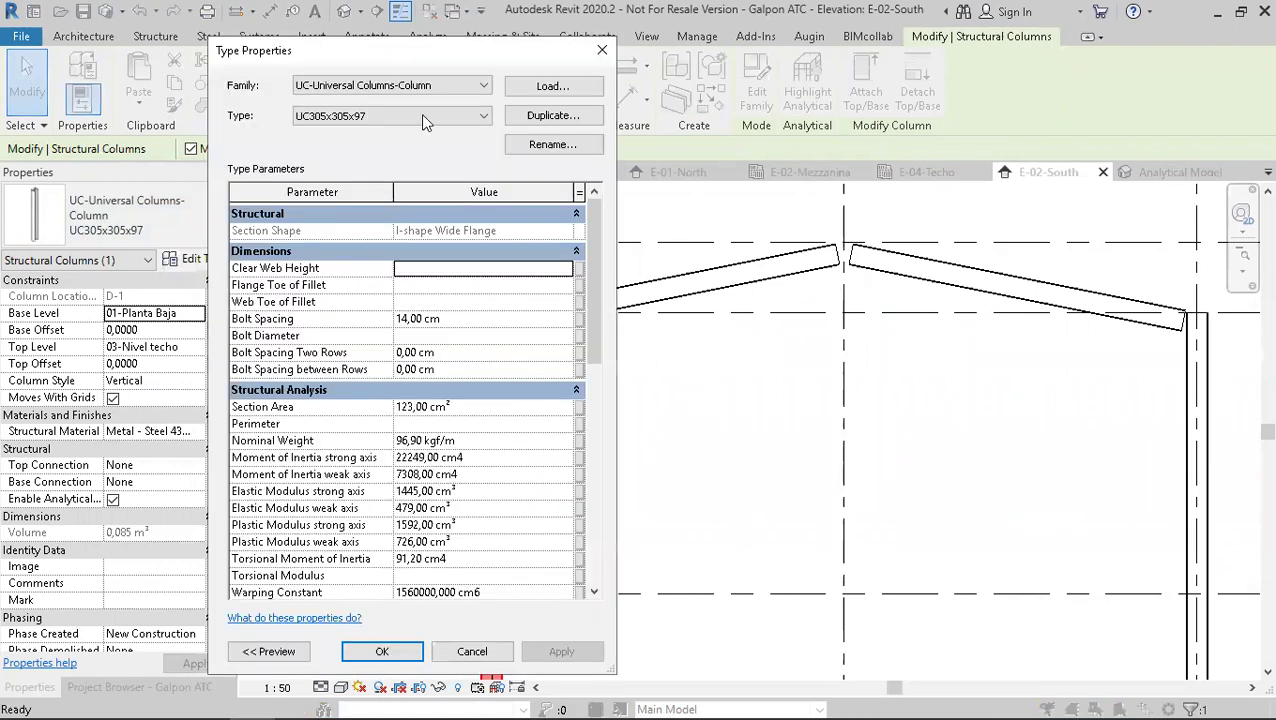
pyautogui.moveTo(451, 57); pyautogui.dragTo(509, 39)
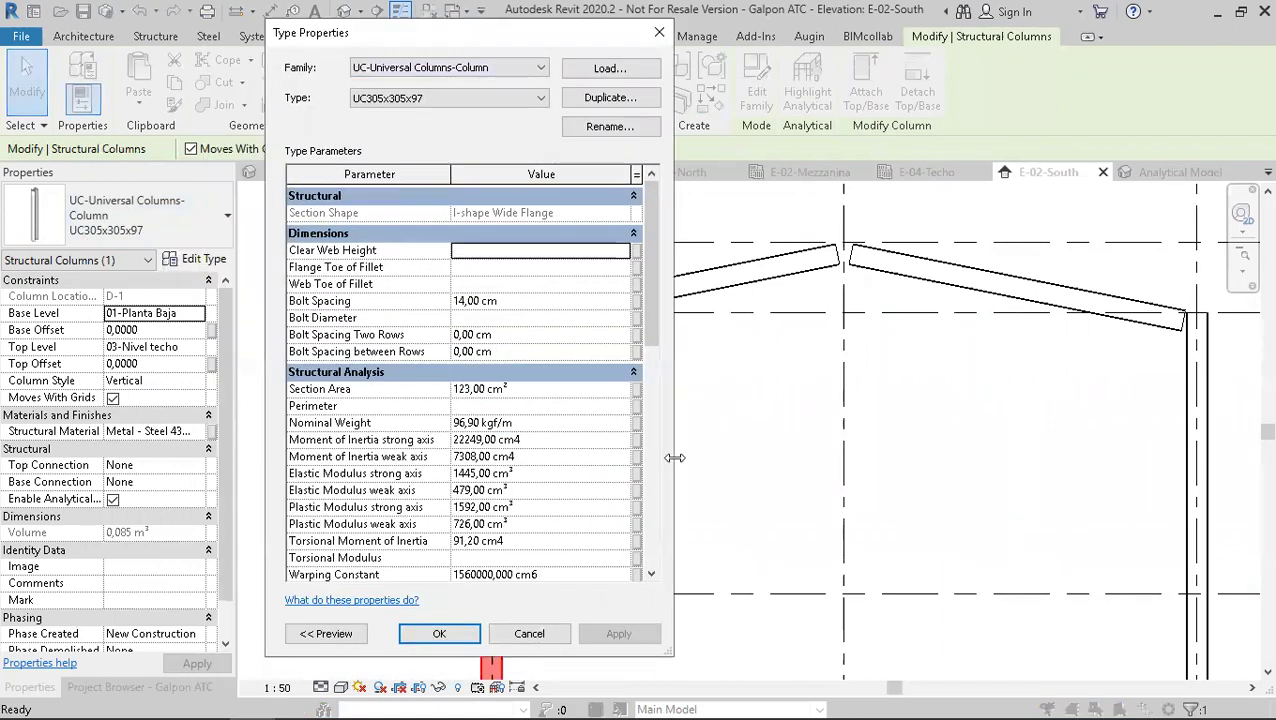
pyautogui.moveTo(679, 459); pyautogui.dragTo(1021, 459)
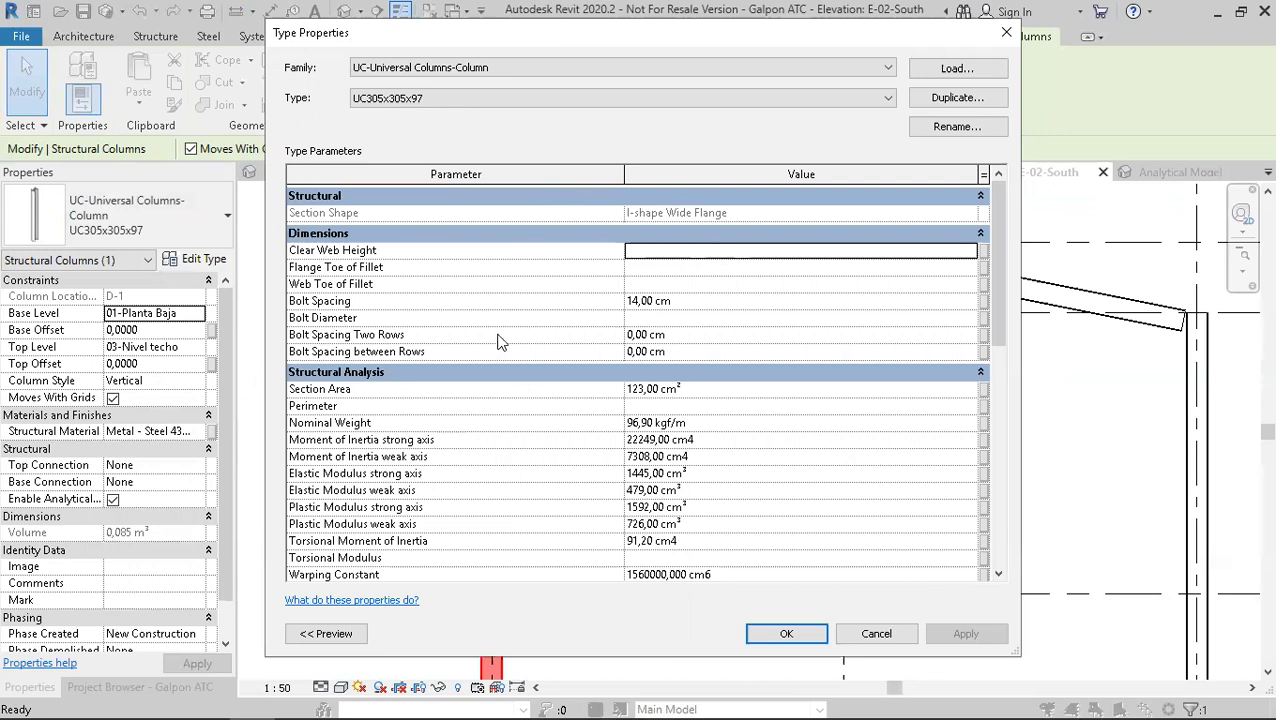
# - Preview the column type in 3D, review its structural analysis and section geometry parameters, and close the type properties without changes
pyautogui.click(330, 636)
pyautogui.scroll(3, 246, 405)
pyautogui.moveTo(246, 405); pyautogui.dragTo(312, 351, button='middle')
pyautogui.scroll(-3, 312, 351)
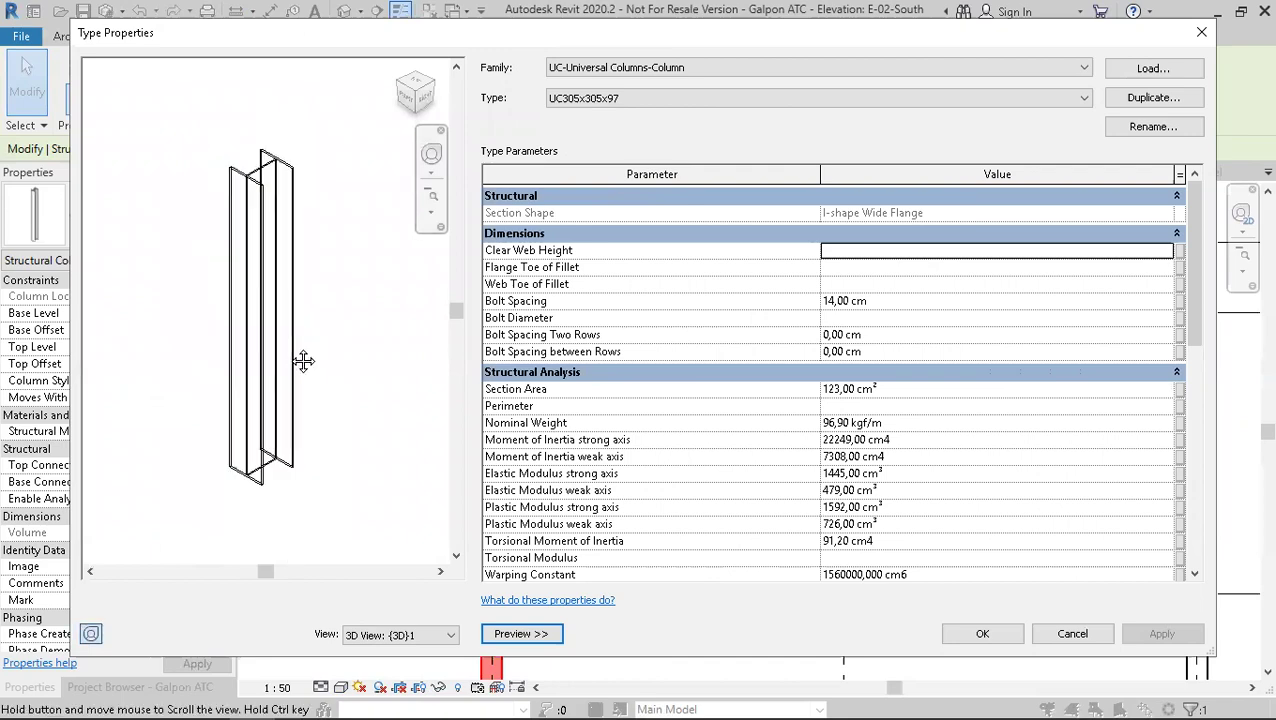
pyautogui.scroll(-10, 570, 440)
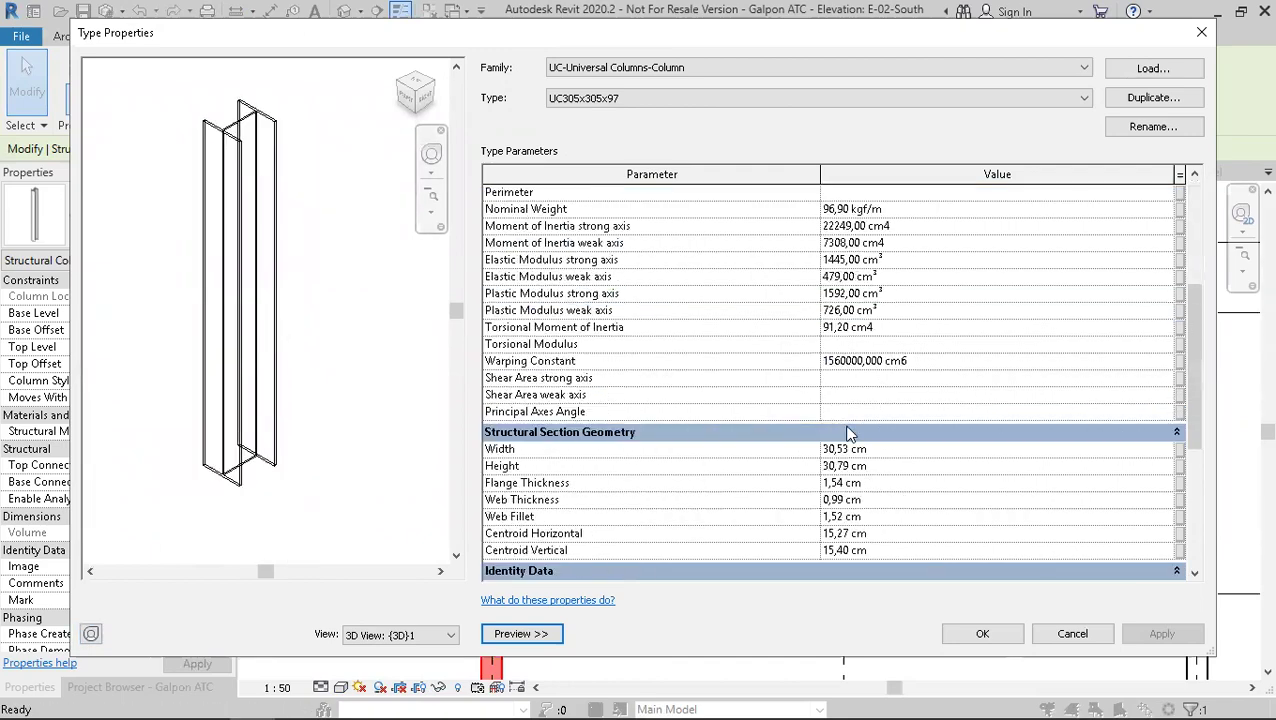
pyautogui.scroll(5, 743, 413)
pyautogui.scroll(5, 743, 413)
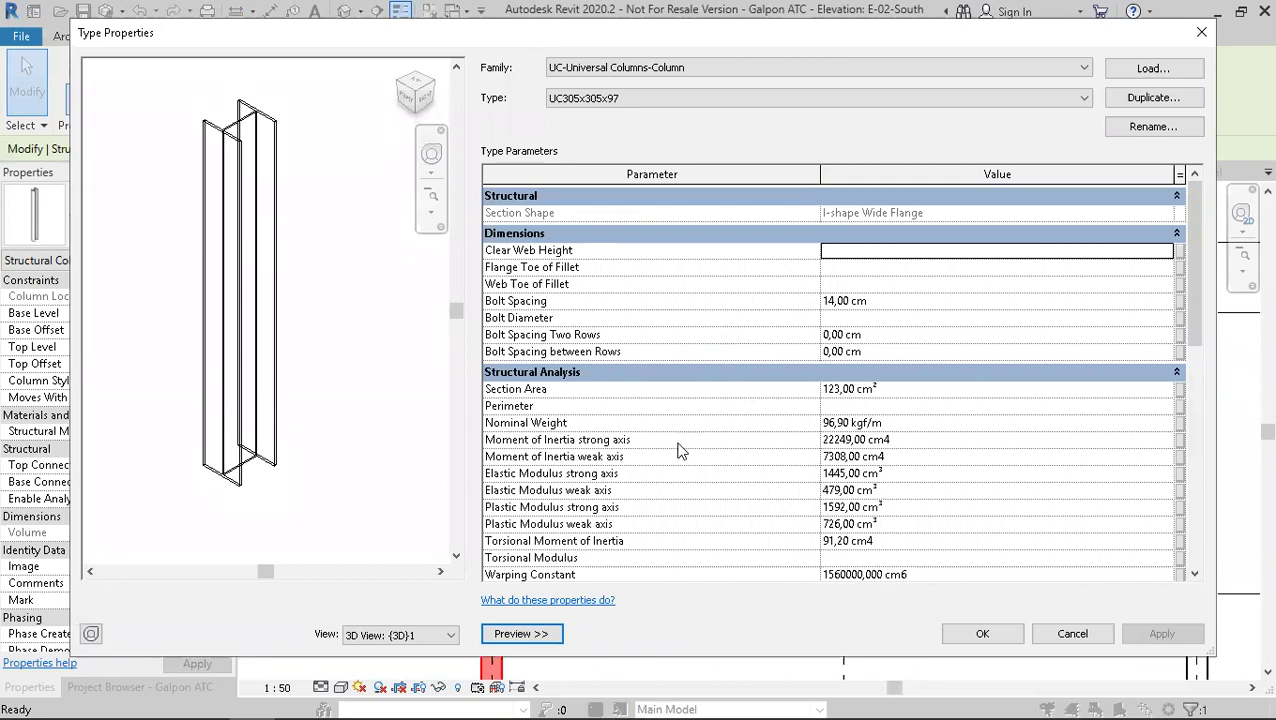
pyautogui.moveTo(650, 405)
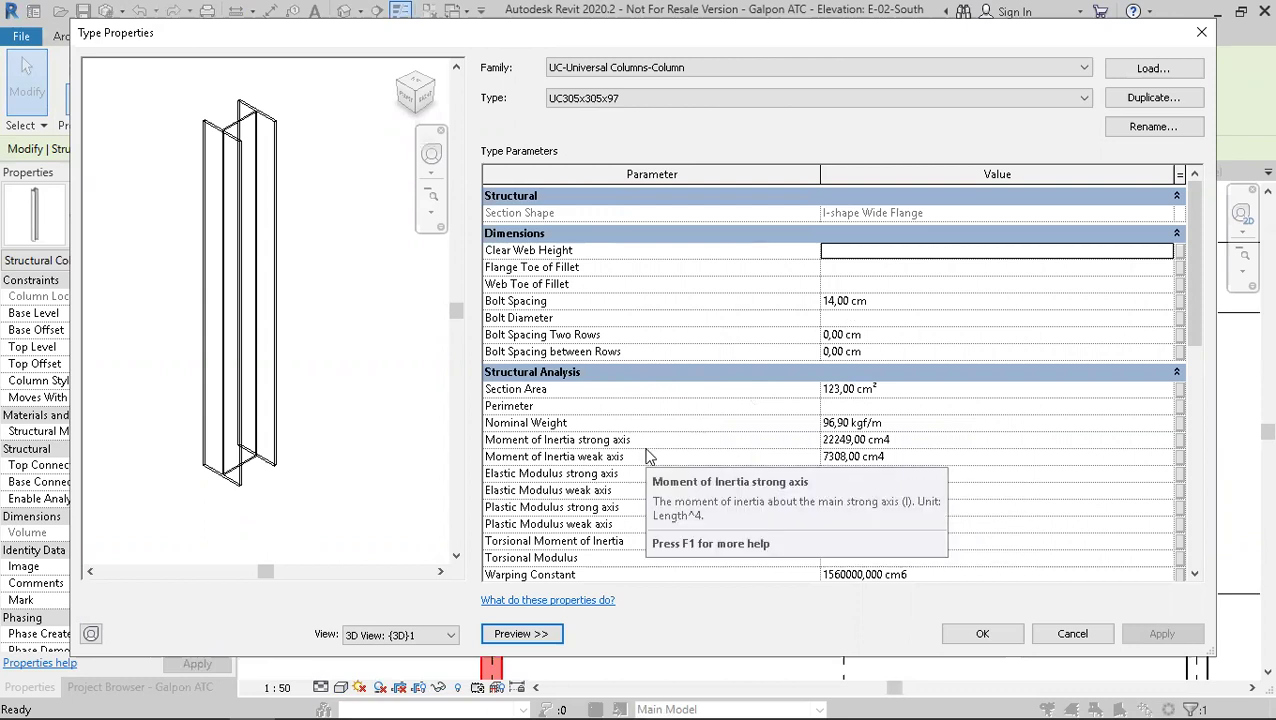
pyautogui.click(1073, 634)
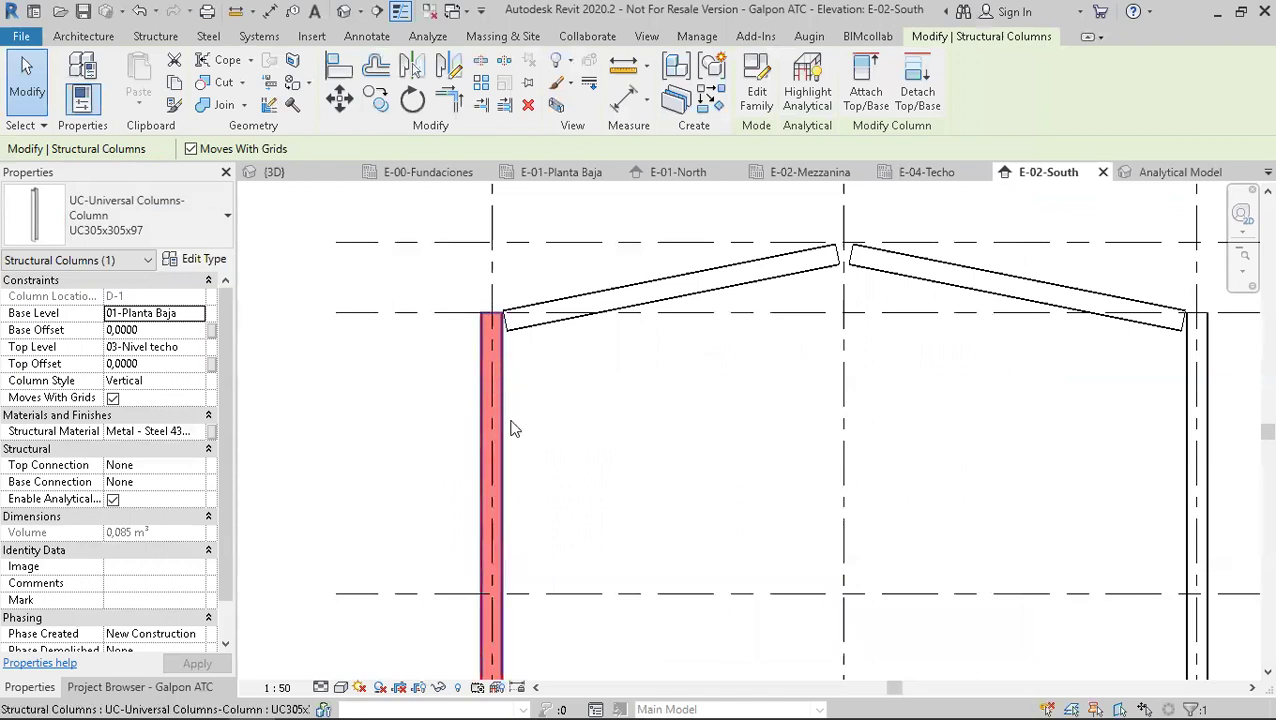
# - Examine the left roof beam's instance properties, from geometric position and material to structural, dimension and phasing data
pyautogui.click(706, 379)
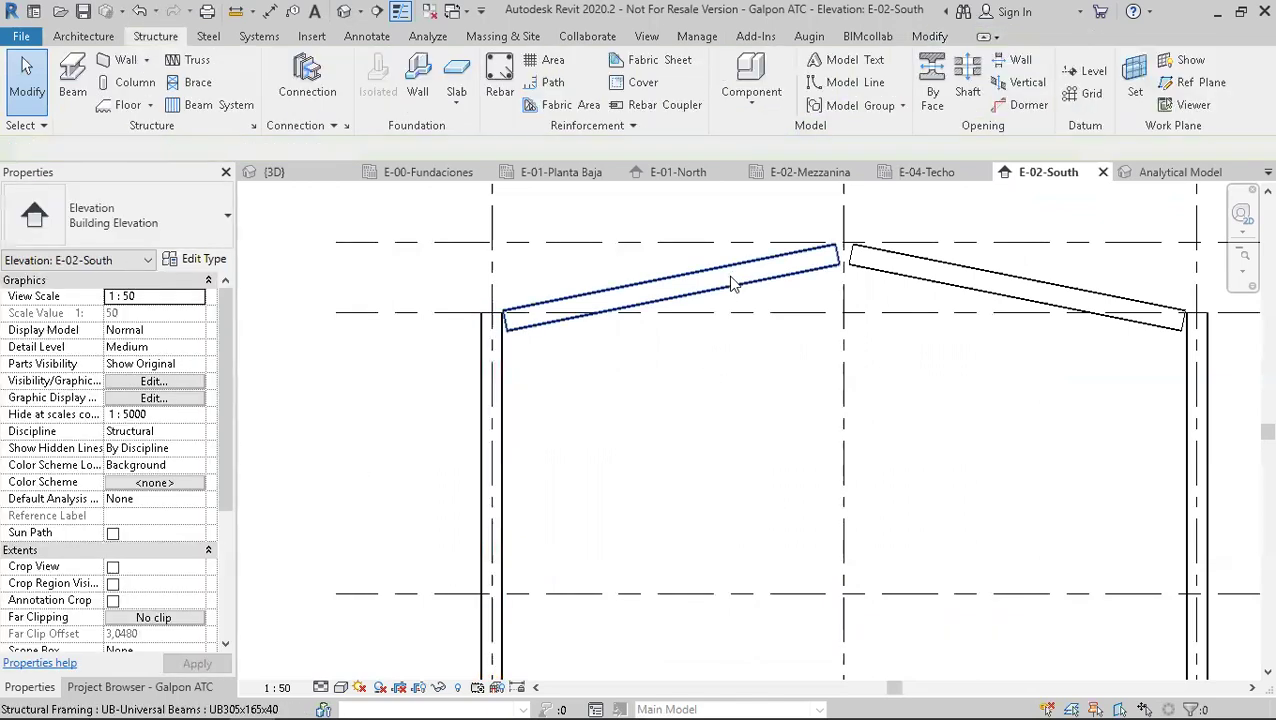
pyautogui.click(730, 277)
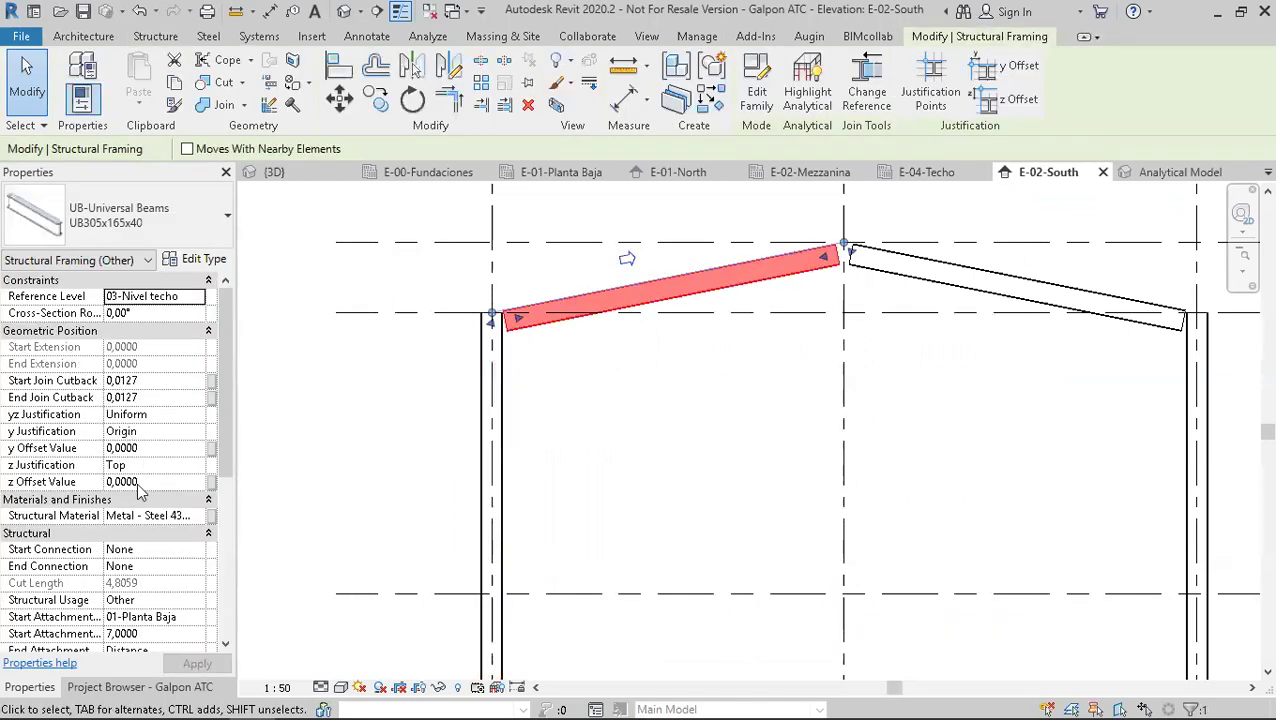
pyautogui.scroll(-6, 143, 490)
pyautogui.scroll(6, 12, 342)
pyautogui.scroll(-1, 110, 425)
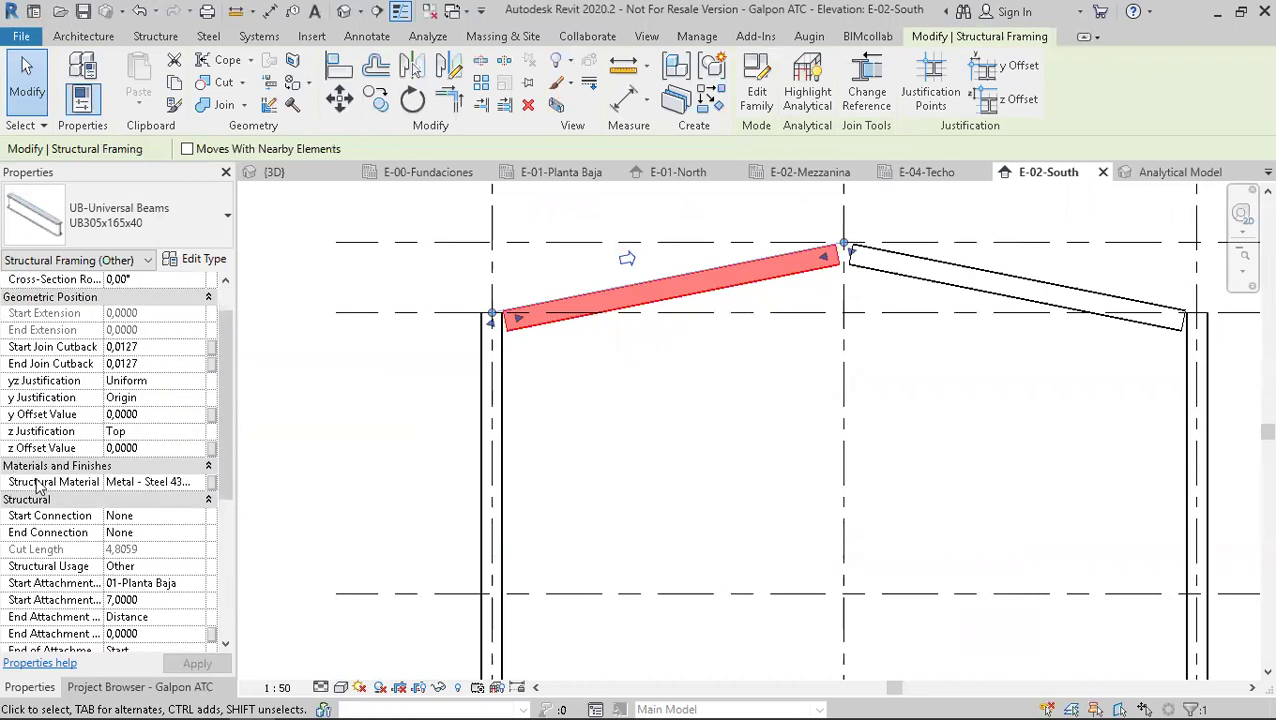
pyautogui.scroll(-2, 100, 486)
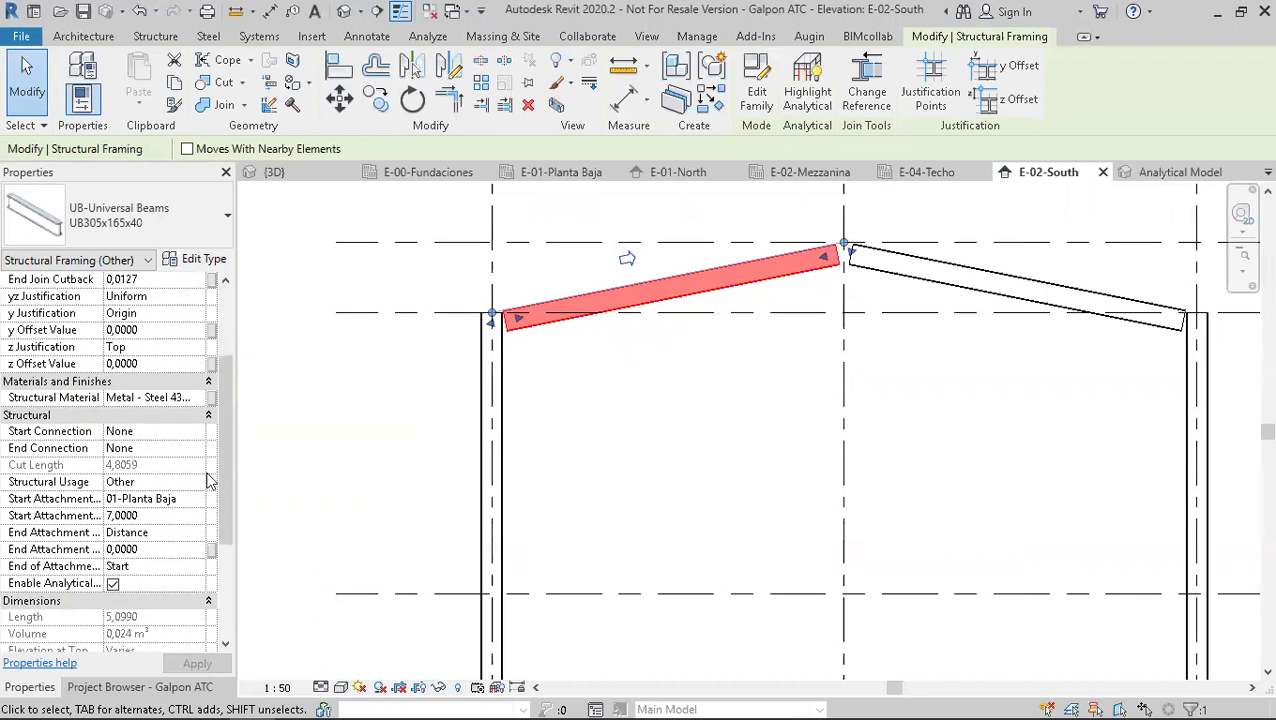
pyautogui.moveTo(225, 480); pyautogui.dragTo(188, 566)
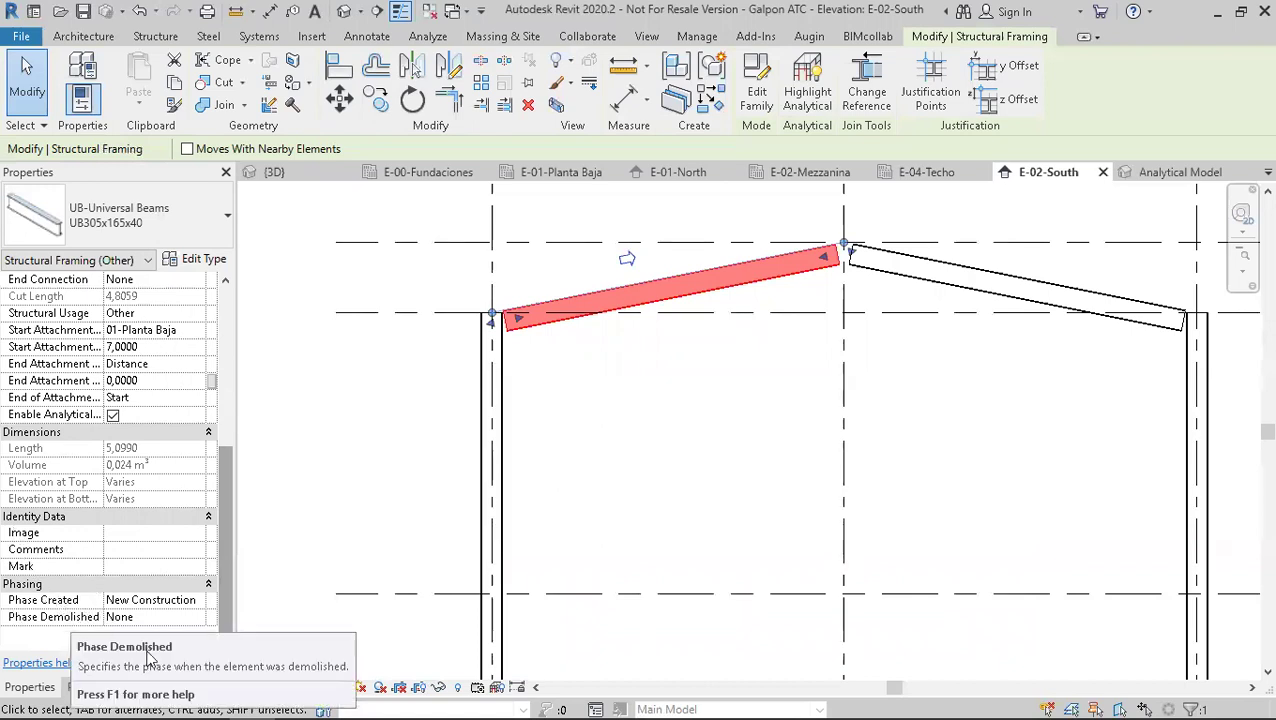
pyautogui.click(365, 497)
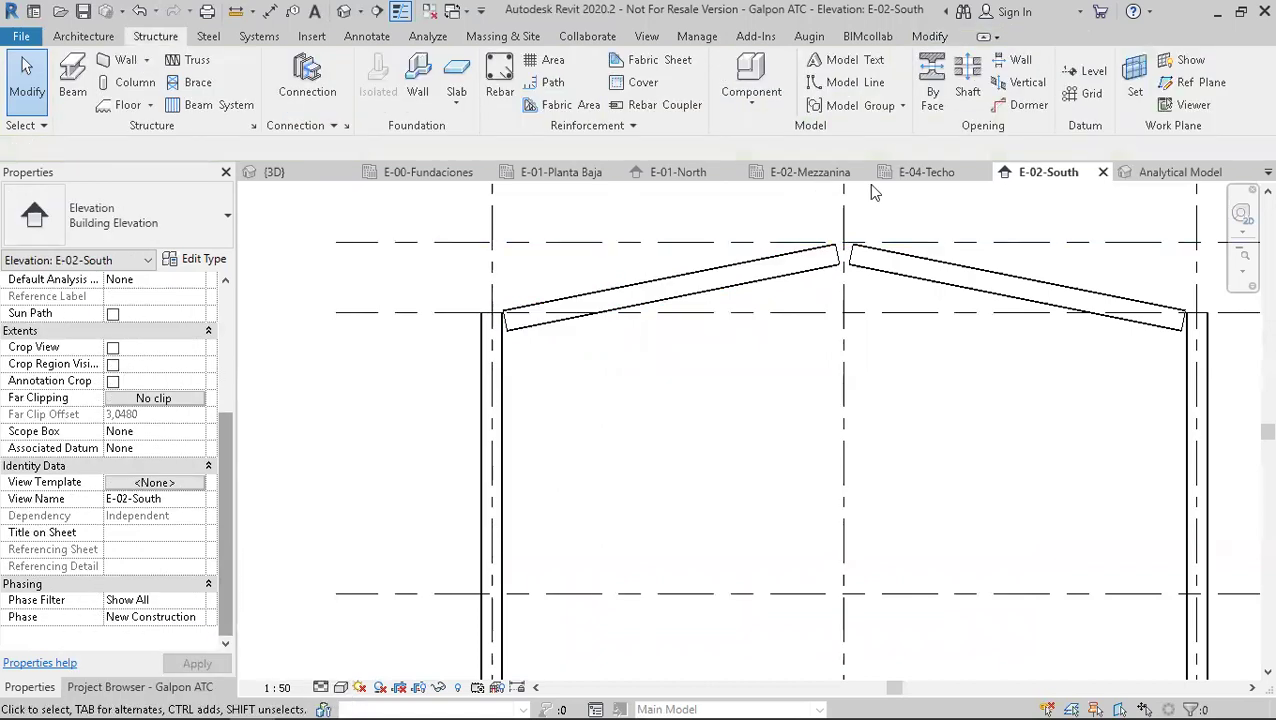
# - In the Analytical Model view, examine the left roof beam's analytical properties, alignment options and start and end releases
pyautogui.click(1165, 172)
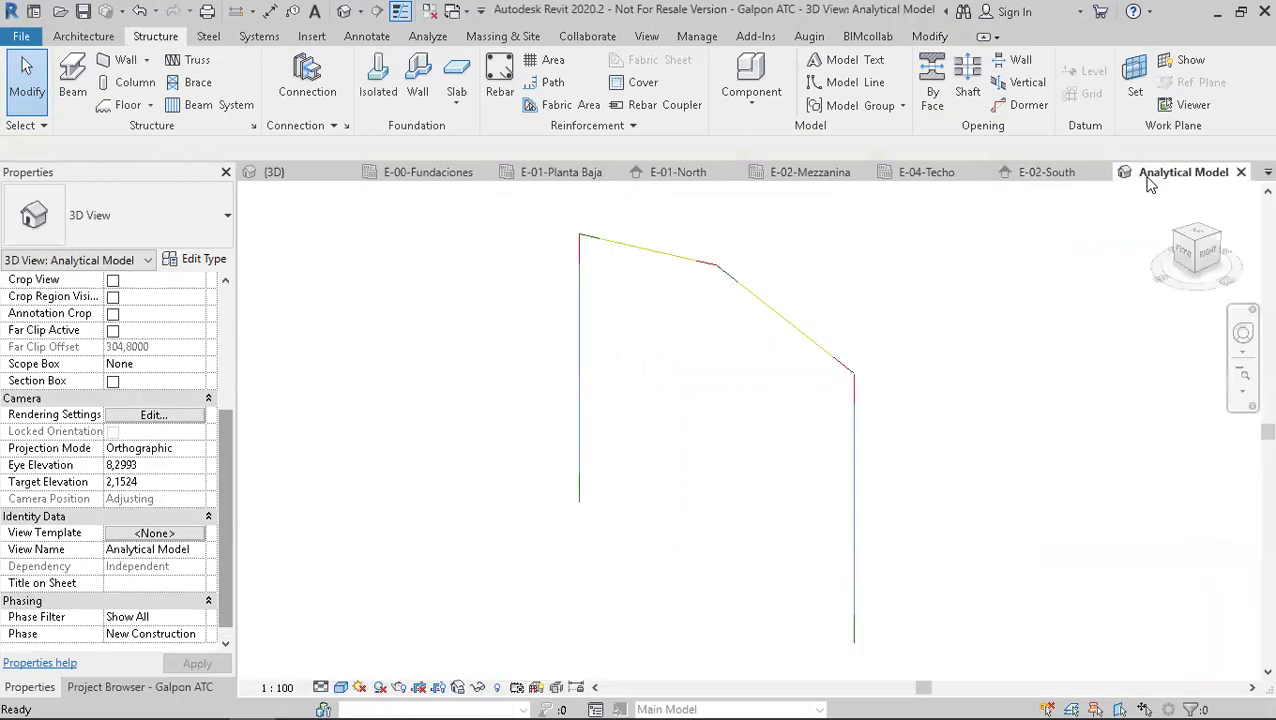
pyautogui.click(652, 258)
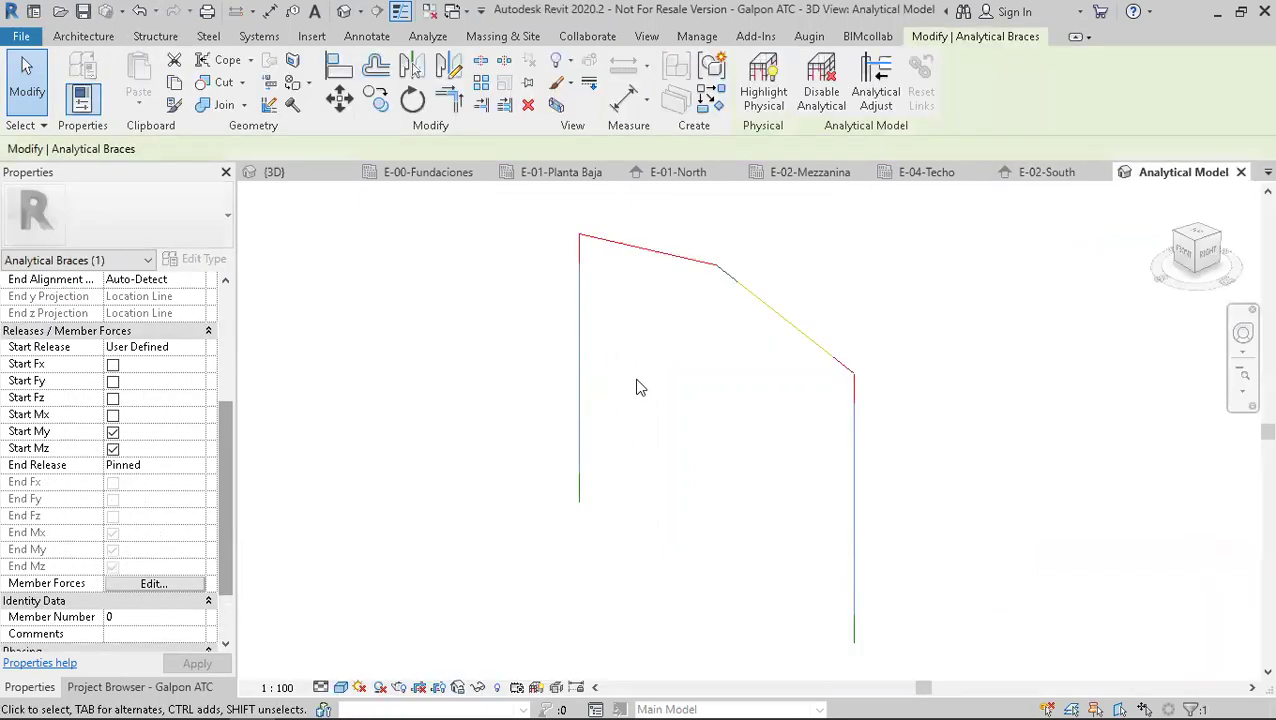
pyautogui.moveTo(231, 427); pyautogui.dragTo(228, 281)
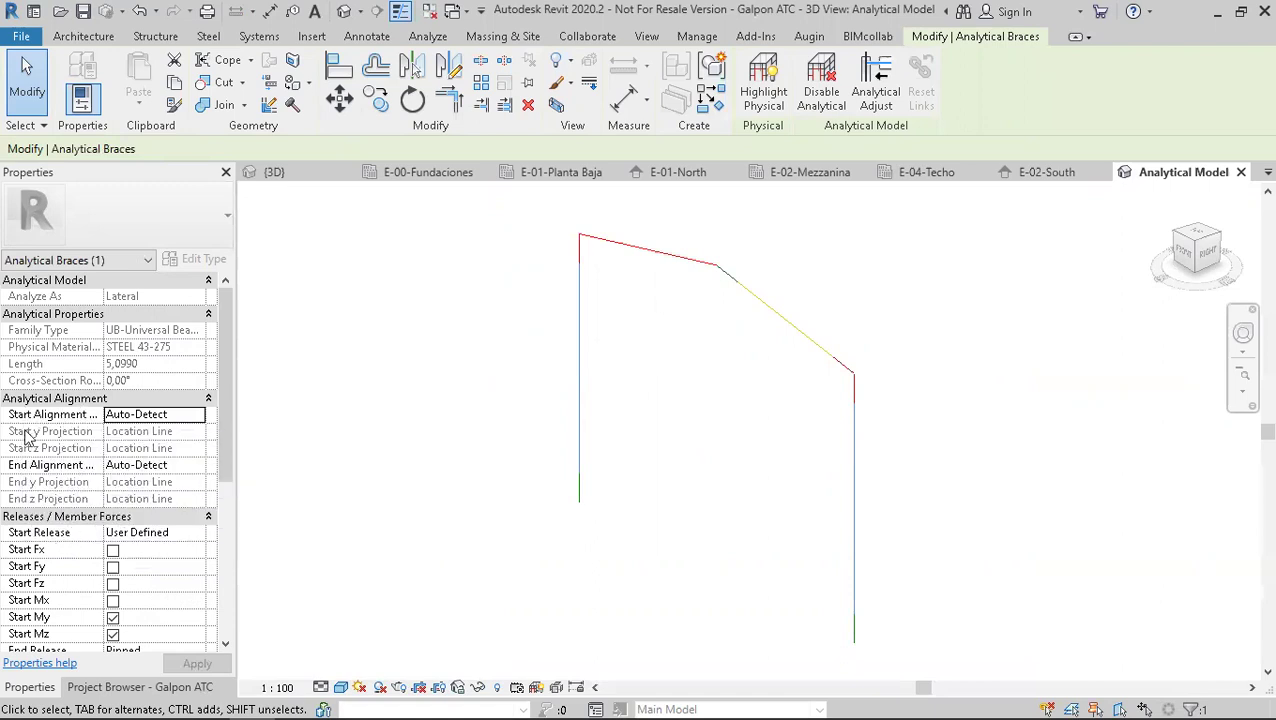
pyautogui.click(199, 417)
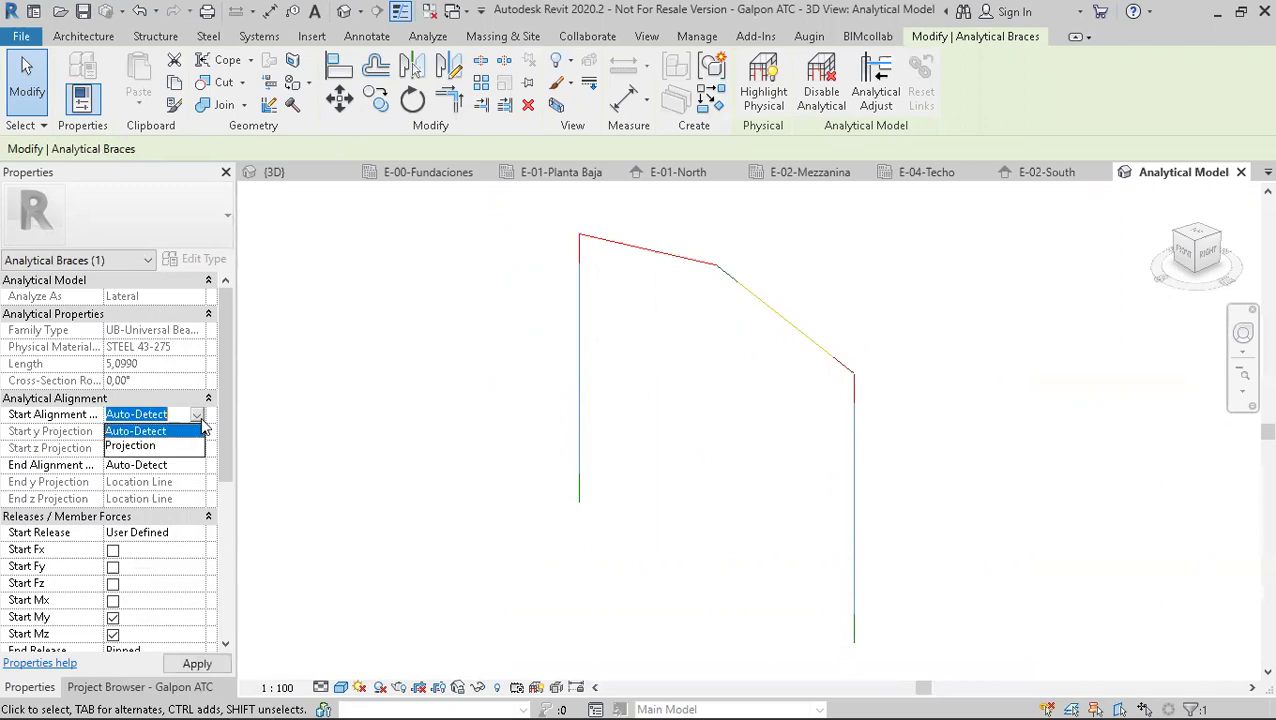
pyautogui.click(200, 419)
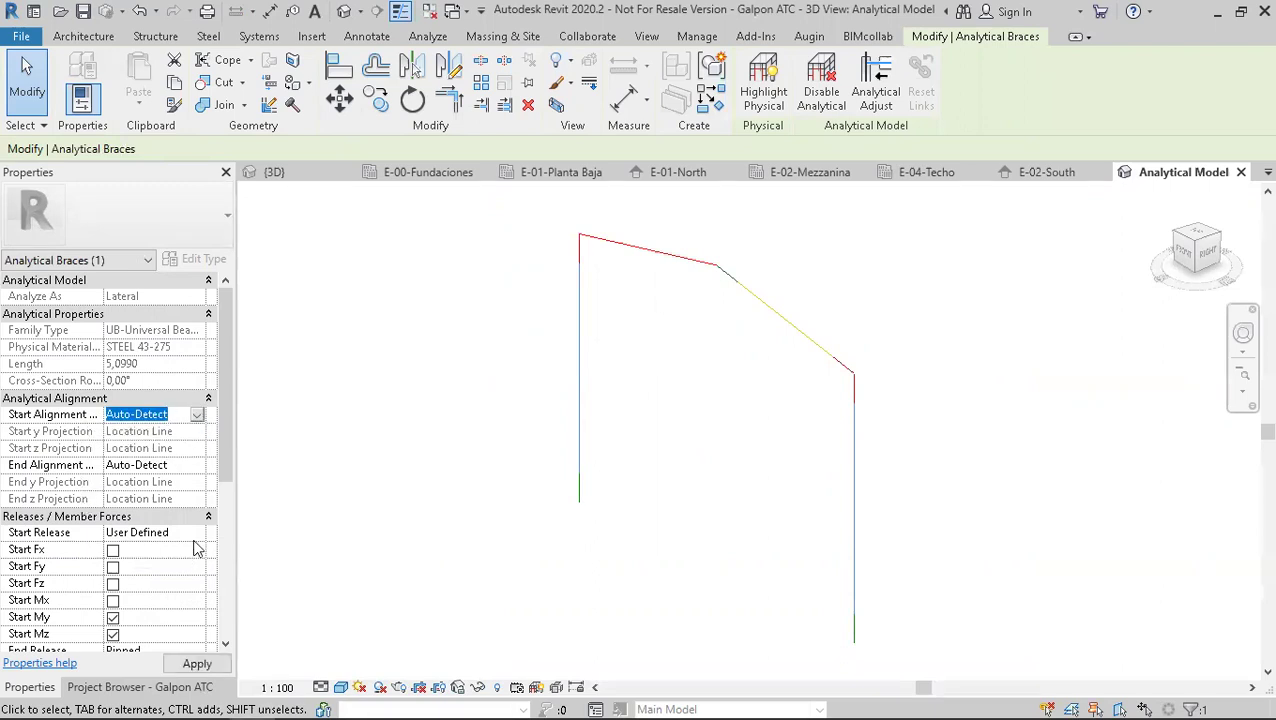
pyautogui.moveTo(224, 466); pyautogui.dragTo(226, 548)
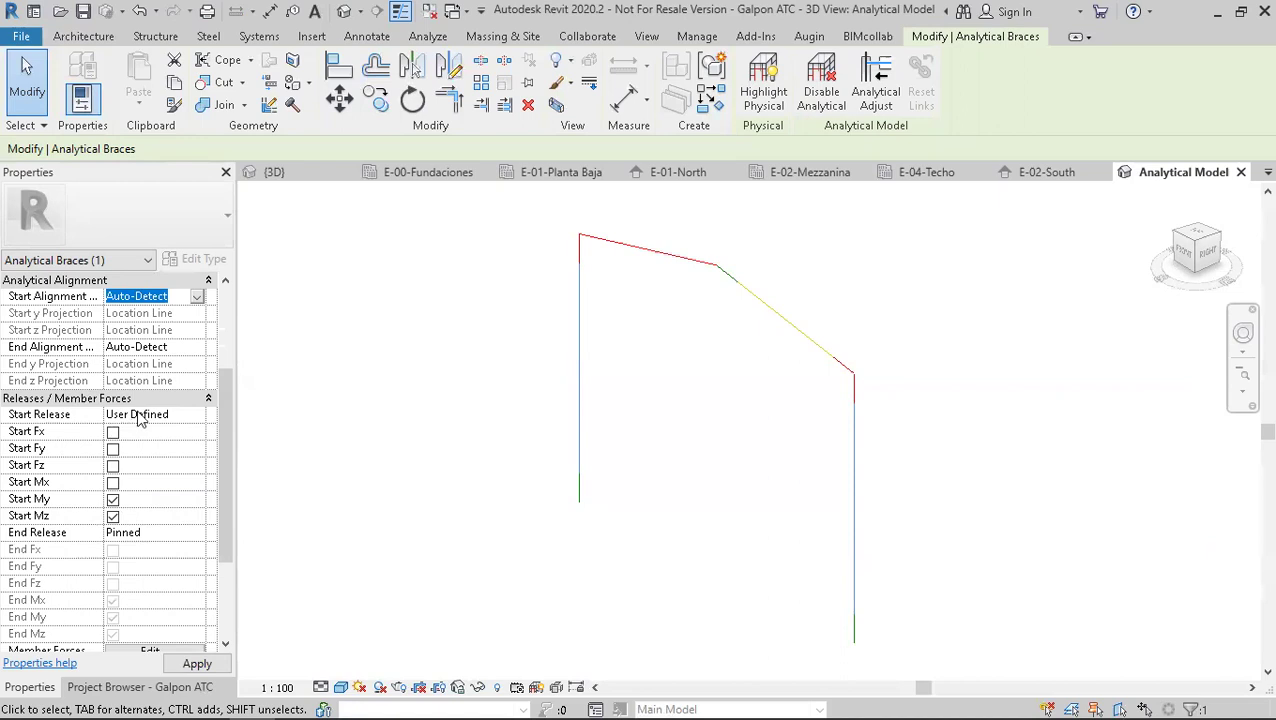
pyautogui.moveTo(222, 521); pyautogui.dragTo(233, 617)
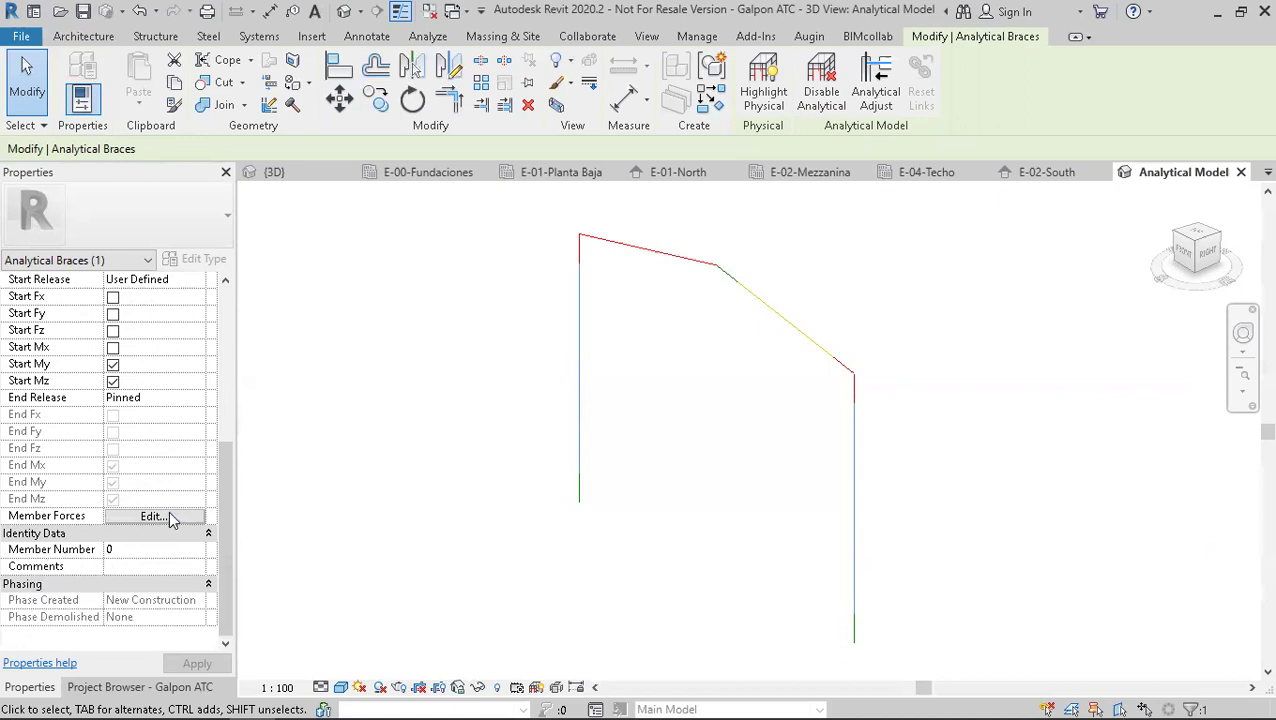
# - Open the left analytical brace's member forces and examine the start entries for Fx, Fy, Fz and Mx
pyautogui.click(171, 517)
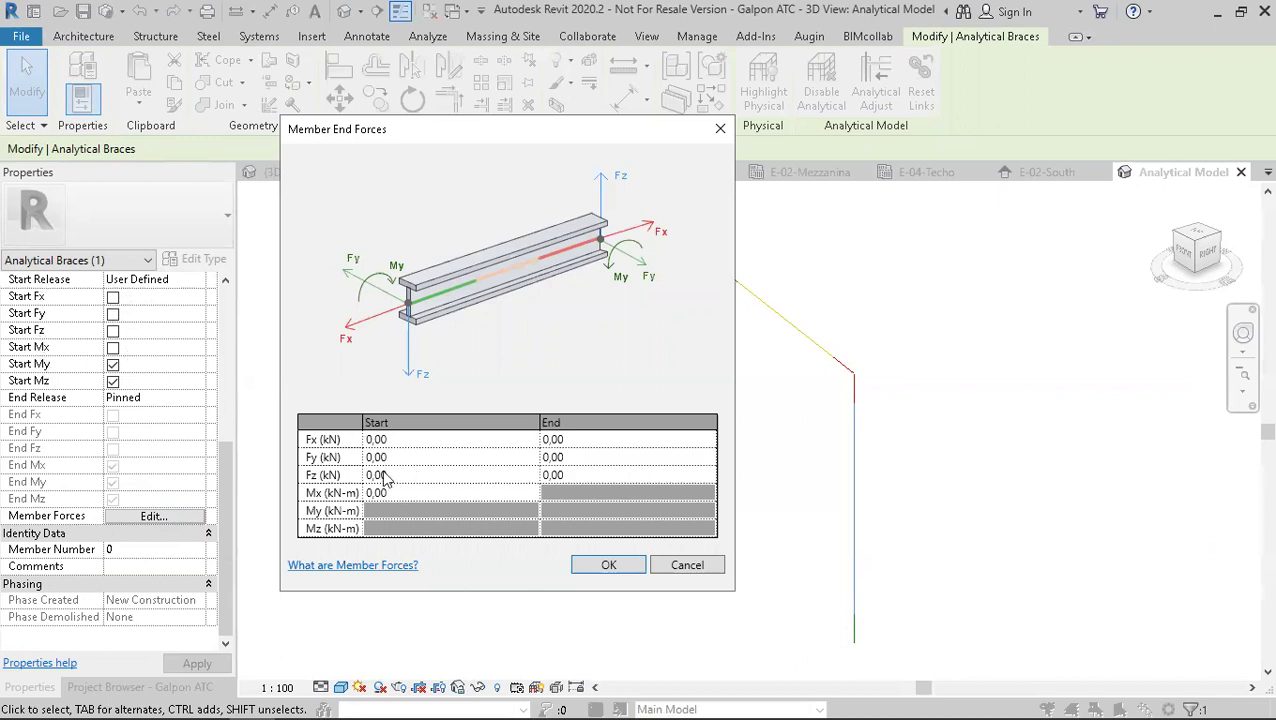
pyautogui.click(426, 440)
pyautogui.click(420, 458)
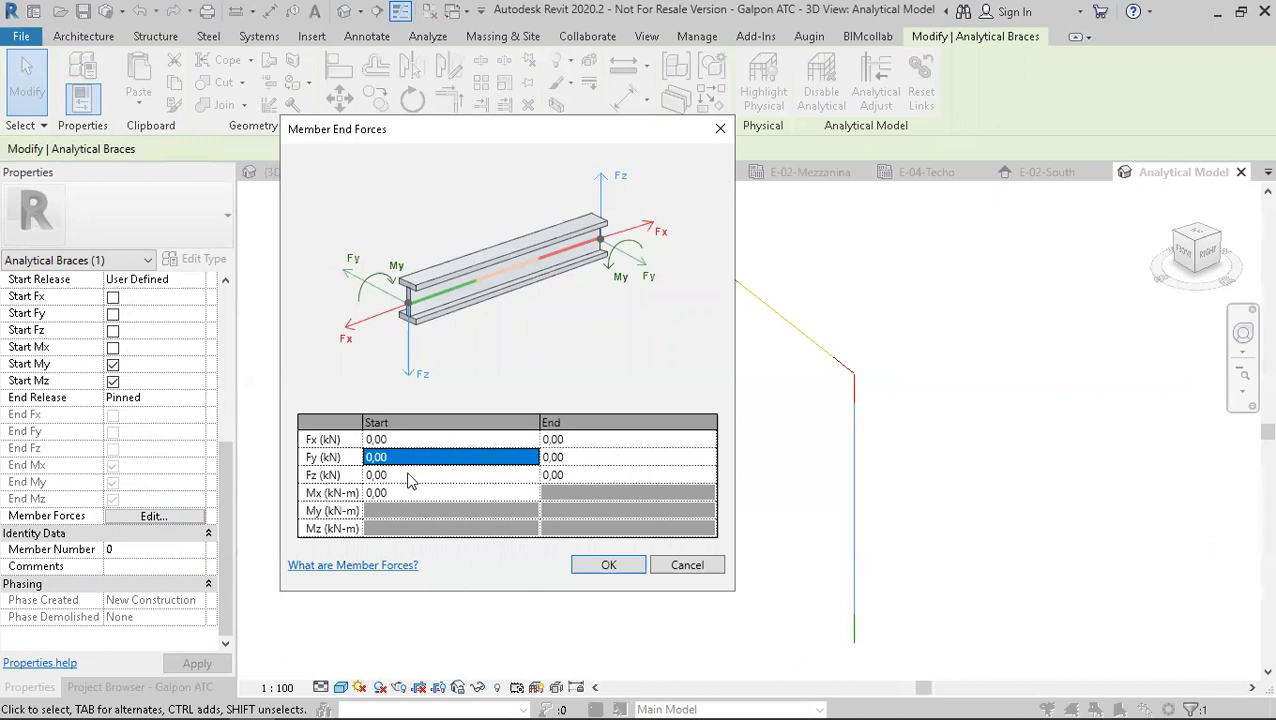
pyautogui.click(410, 476)
pyautogui.click(416, 490)
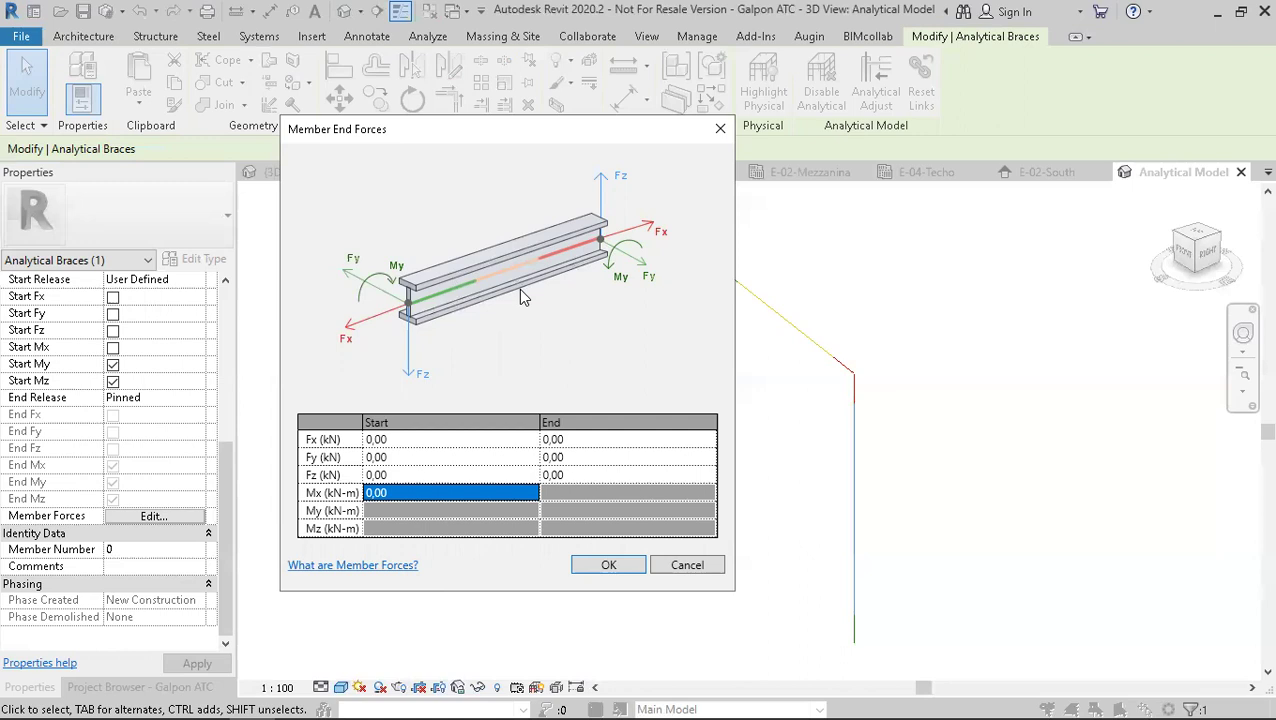
# - Cancel the member end forces dialog without changes and deselect the analytical brace
pyautogui.click(682, 566)
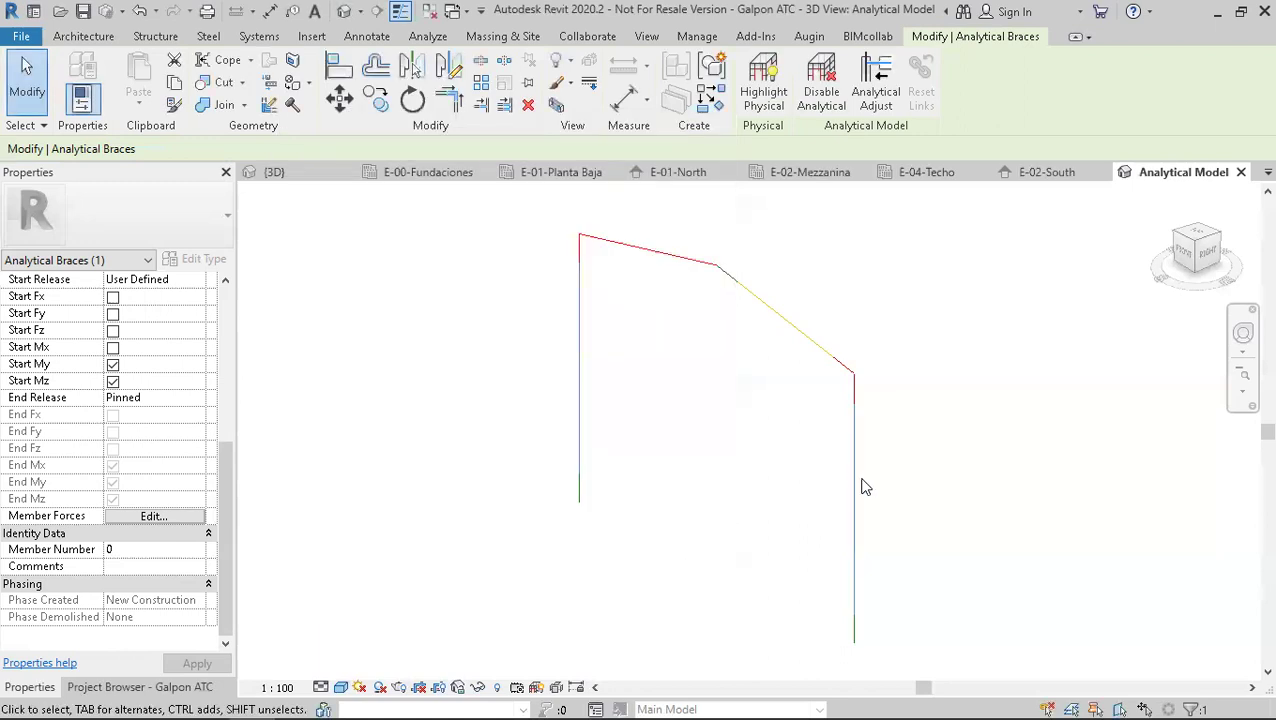
pyautogui.moveTo(923, 584); pyautogui.dragTo(822, 498, button='middle')
pyautogui.scroll(1, 822, 498)
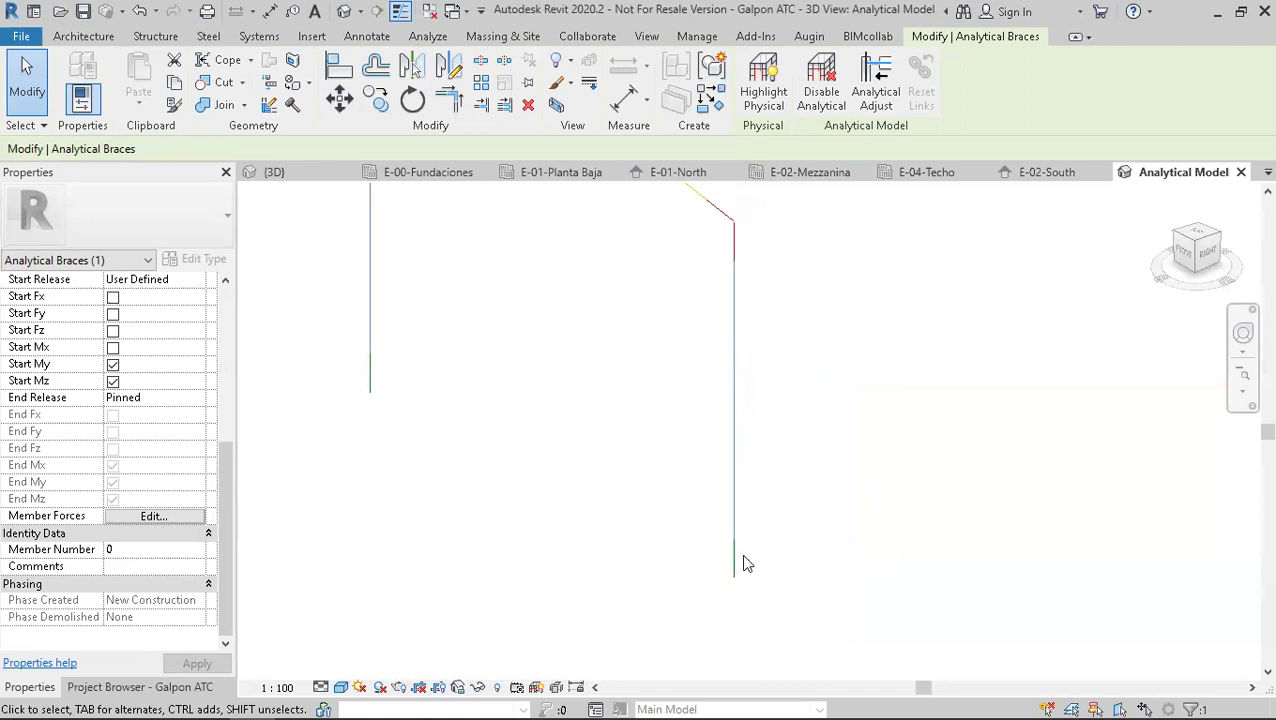
pyautogui.scroll(-1, 716, 430)
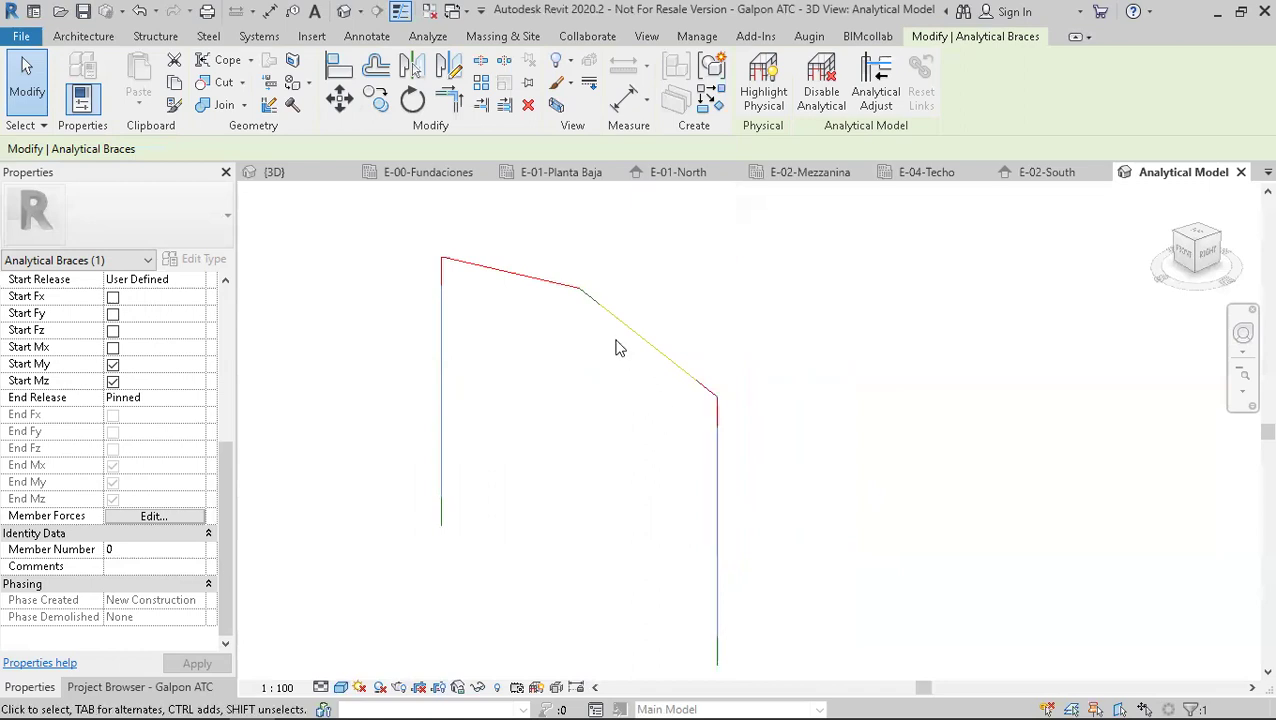
pyautogui.press('Escape')
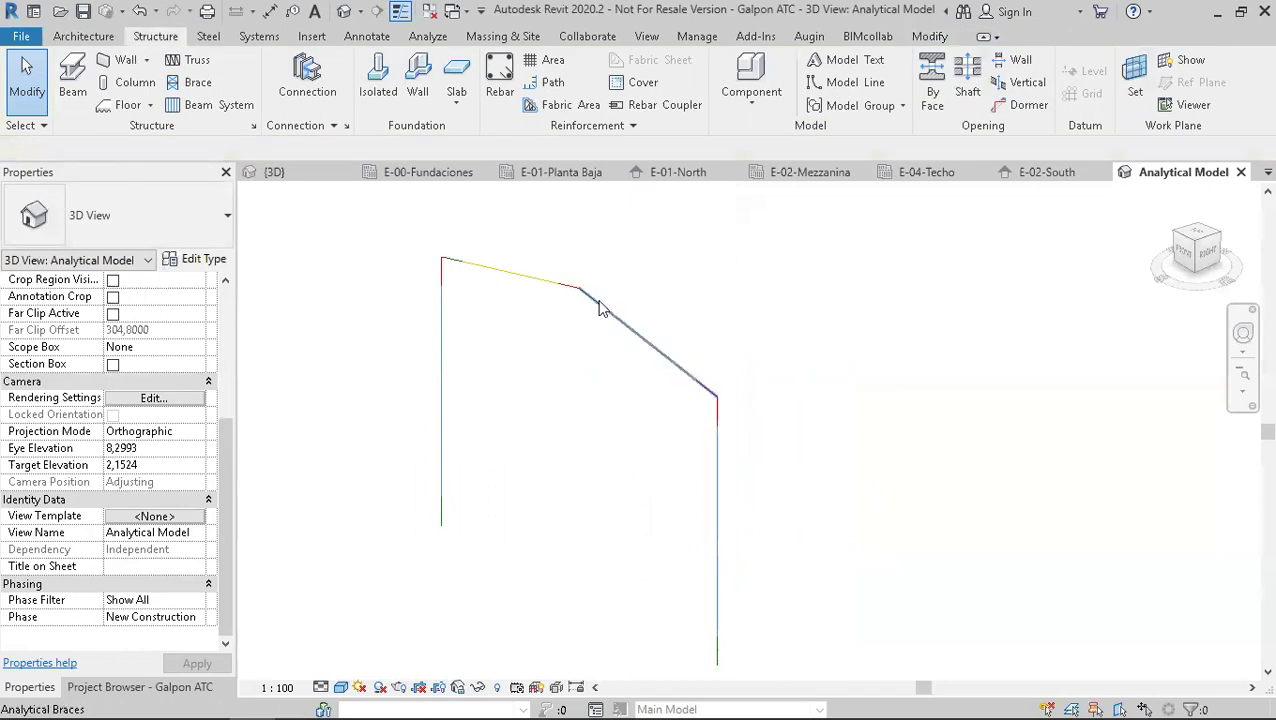
# - Examine the start and end colours of the analytical roof beams and columns at the ridge, eaves and bases
pyautogui.click(702, 398)
pyautogui.click(655, 396)
pyautogui.scroll(1, 645, 342)
pyautogui.scroll(-1, 645, 342)
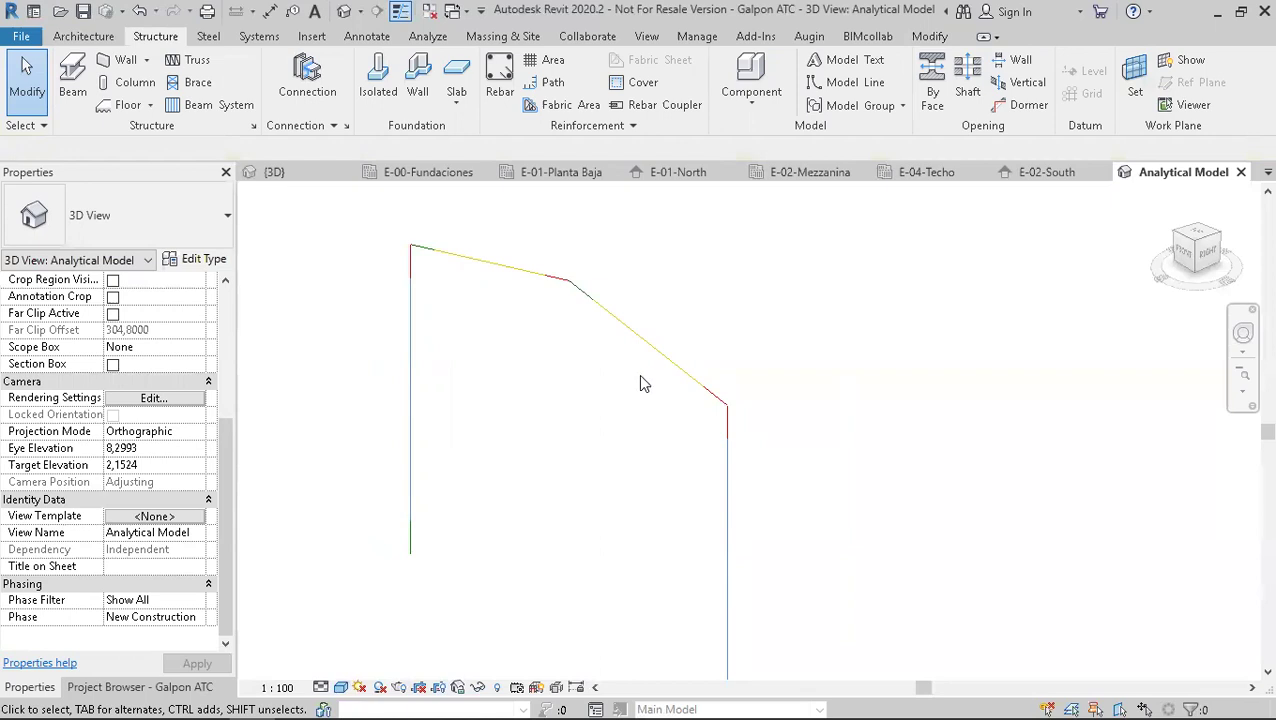
pyautogui.scroll(4, 690, 393)
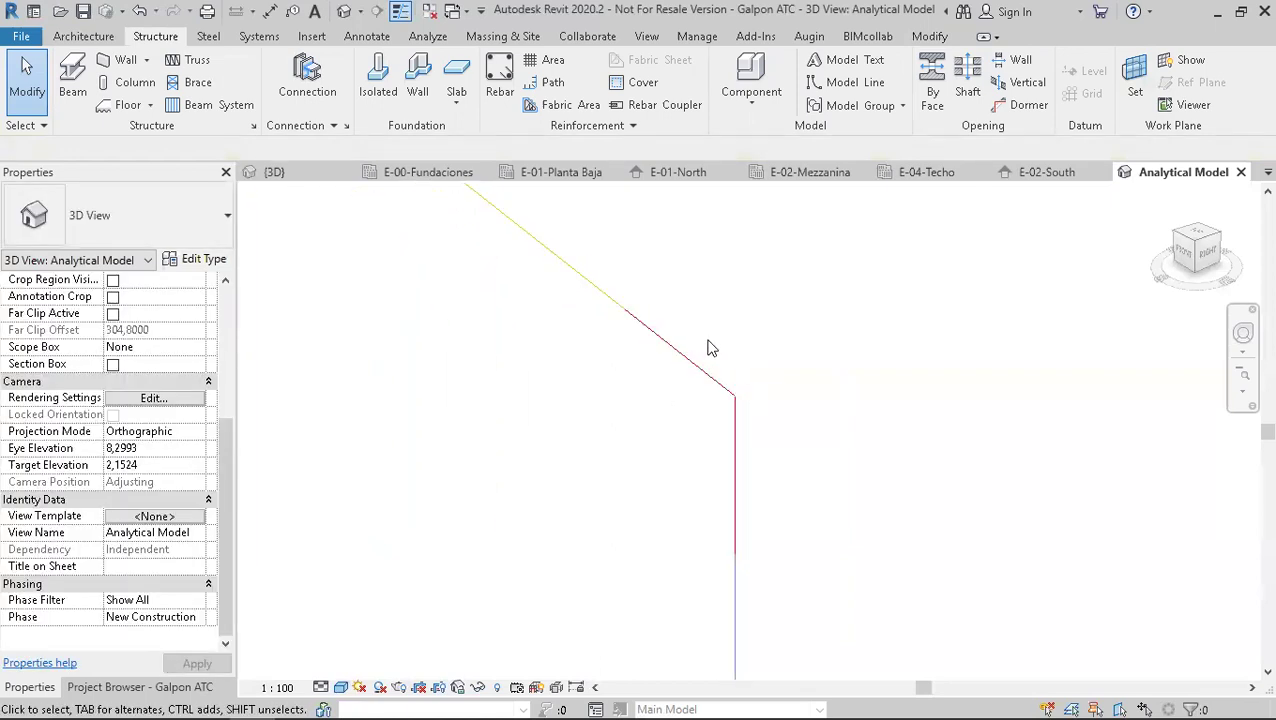
pyautogui.keyDown('shift'); pyautogui.moveTo(686, 365); pyautogui.dragTo(714, 697, button='middle'); pyautogui.keyUp('shift')
pyautogui.scroll(1, 545, 447)
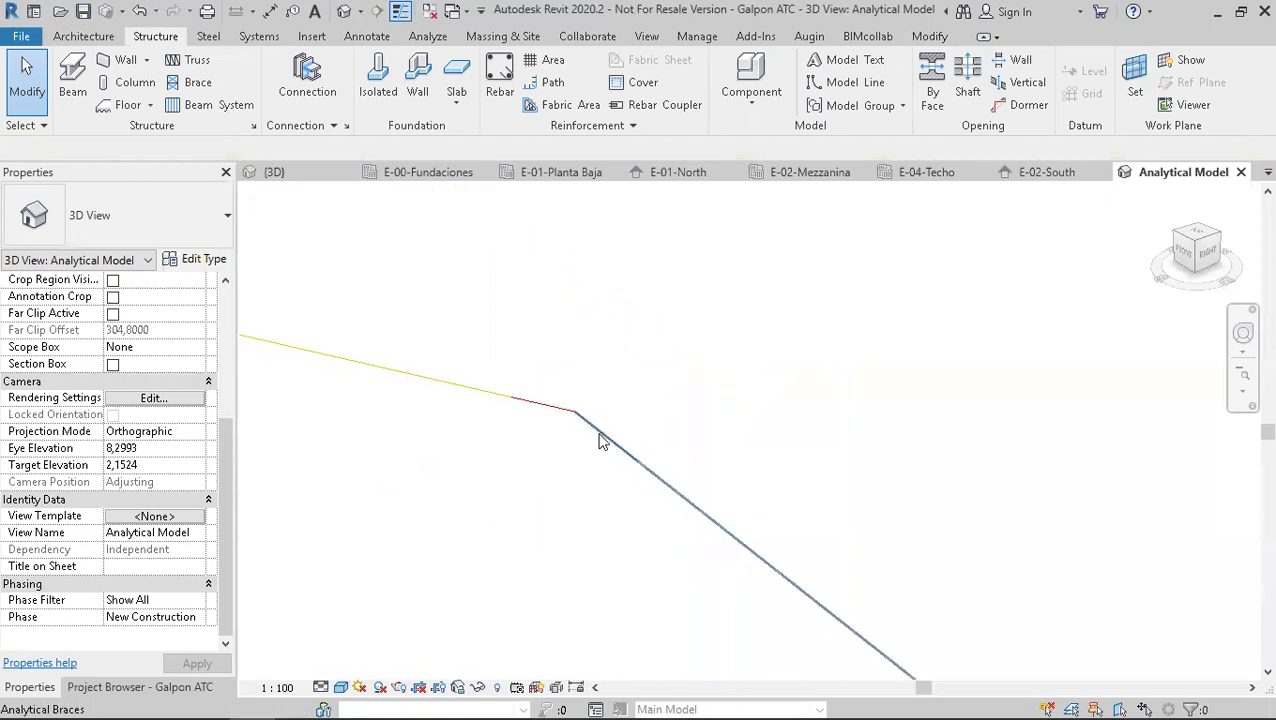
pyautogui.keyDown('shift'); pyautogui.moveTo(591, 451); pyautogui.dragTo(716, 573, button='middle'); pyautogui.keyUp('shift')
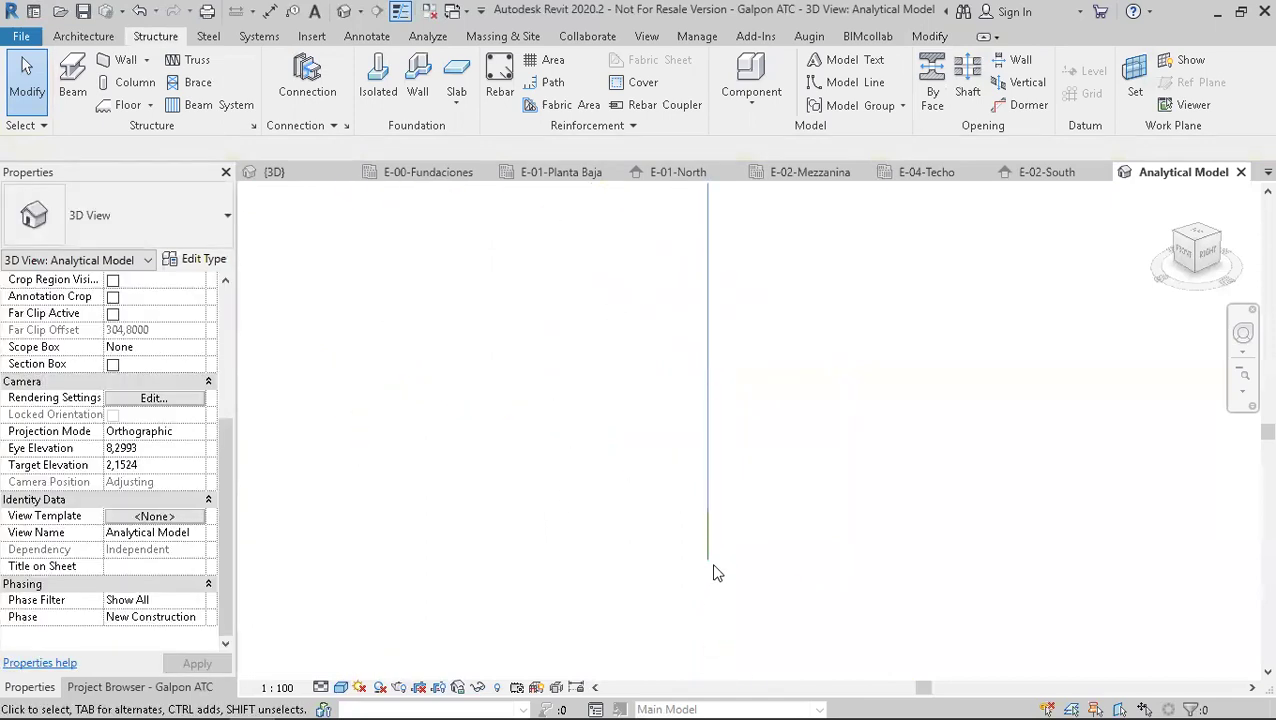
pyautogui.keyDown('shift'); pyautogui.moveTo(746, 461); pyautogui.dragTo(561, 521, button='middle'); pyautogui.keyUp('shift')
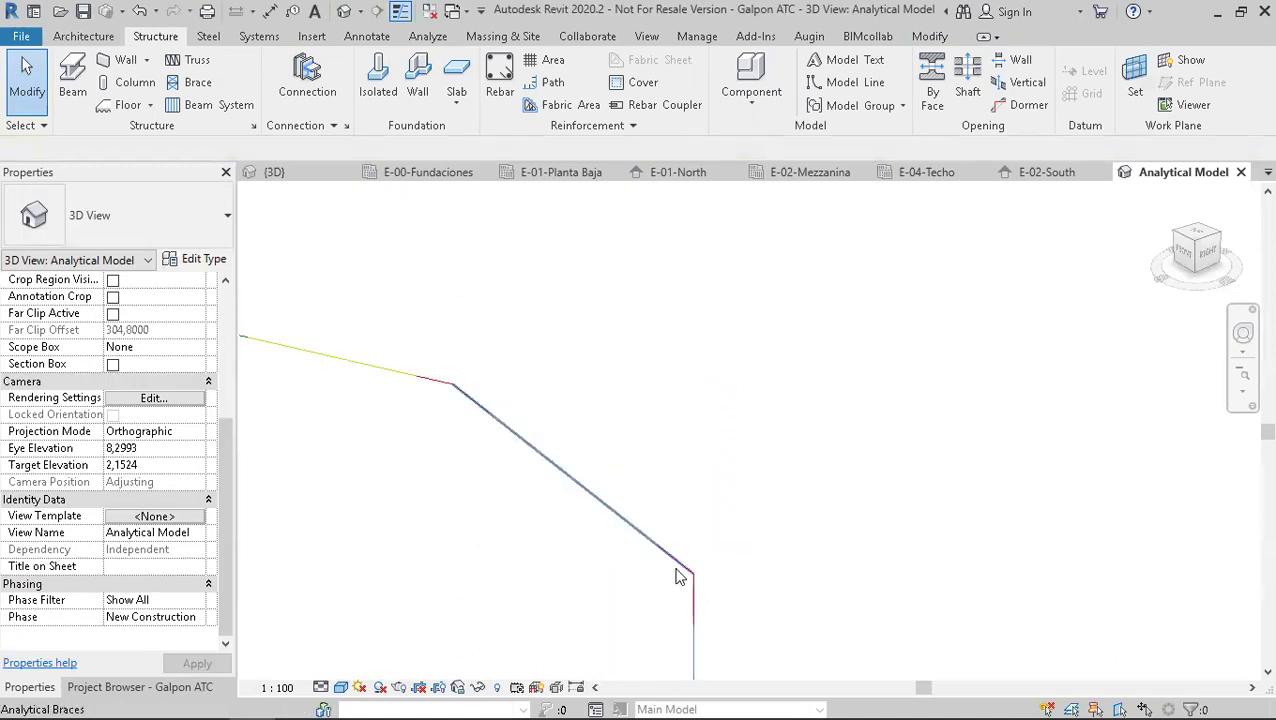
pyautogui.click(599, 499)
pyautogui.keyDown('shift'); pyautogui.moveTo(548, 577); pyautogui.dragTo(598, 558, button='middle'); pyautogui.keyUp('shift')
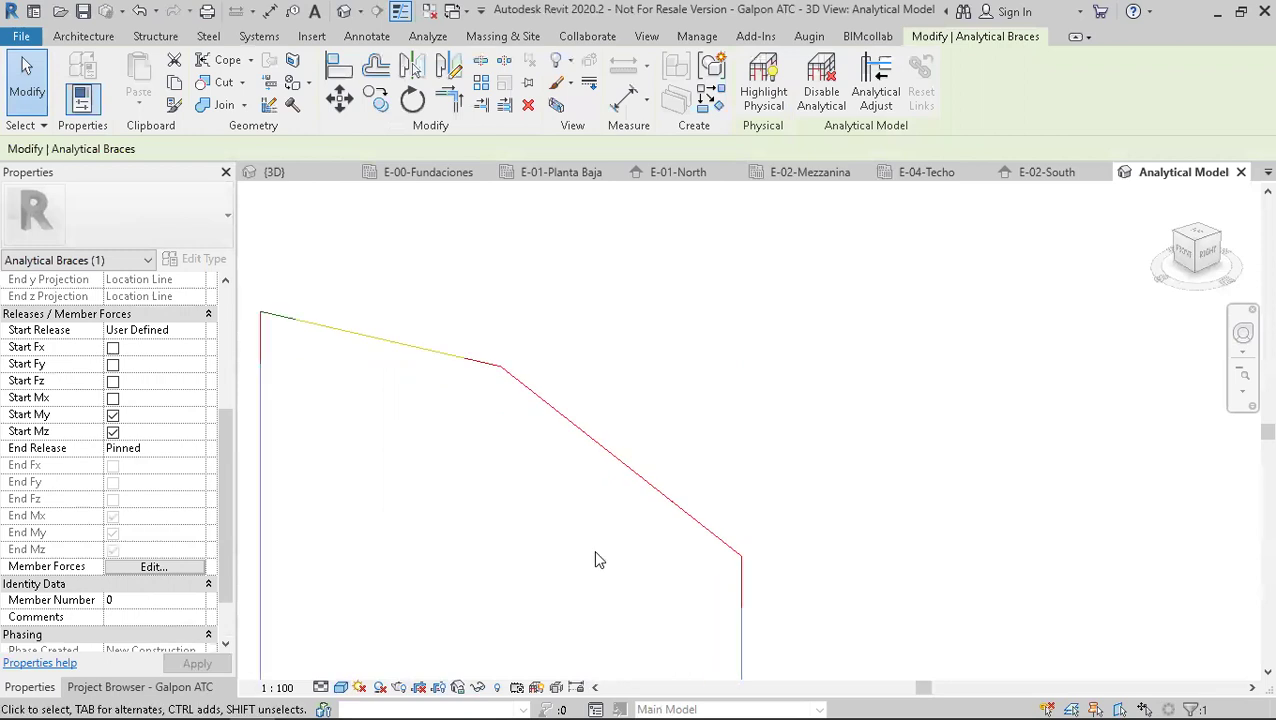
pyautogui.click(583, 540)
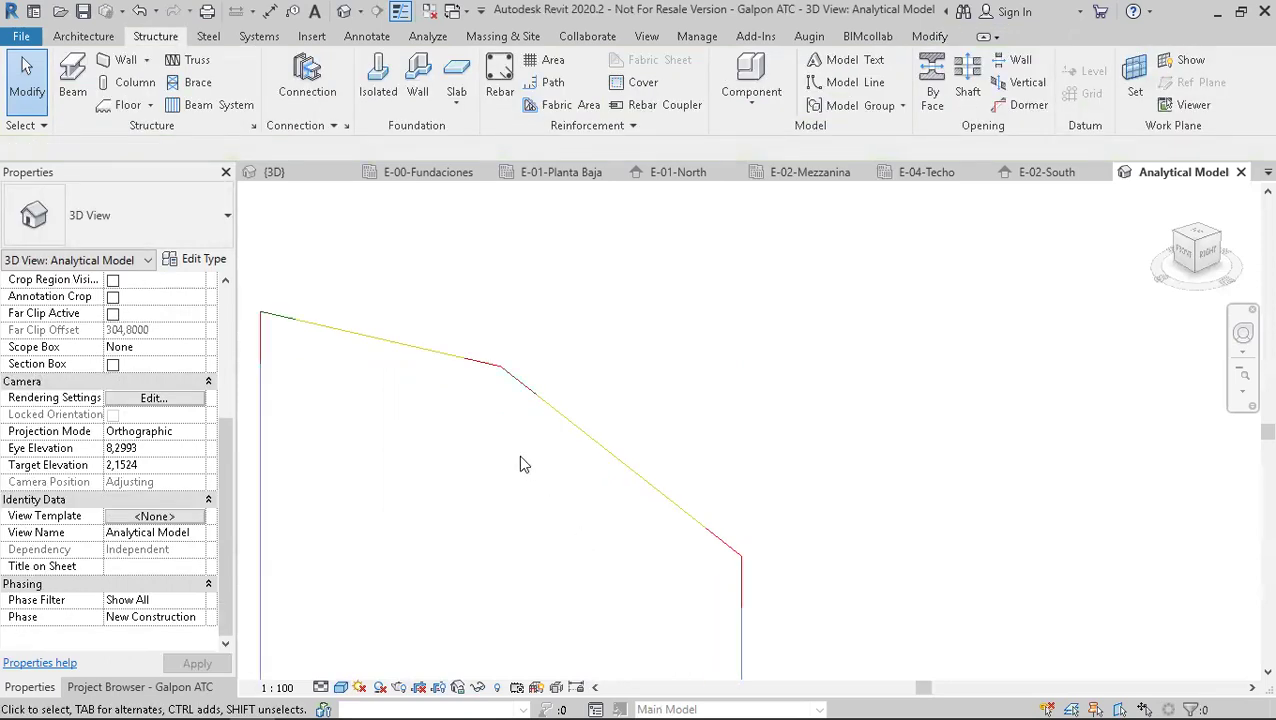
pyautogui.moveTo(680, 546); pyautogui.dragTo(698, 541, button='middle')
pyautogui.moveTo(551, 366); pyautogui.dragTo(567, 357, button='middle')
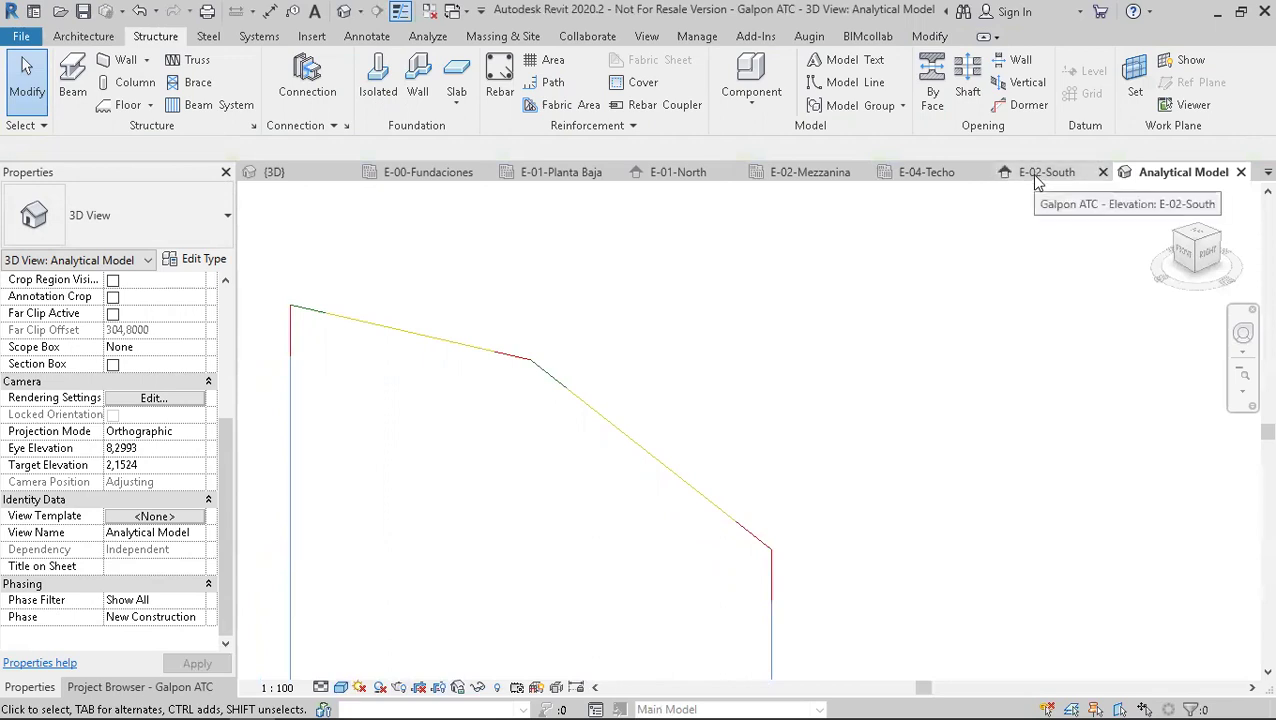
# - Switch to the {3D} view and examine how the two physical roof beams run between the columns and the ridge
pyautogui.click(1268, 172)
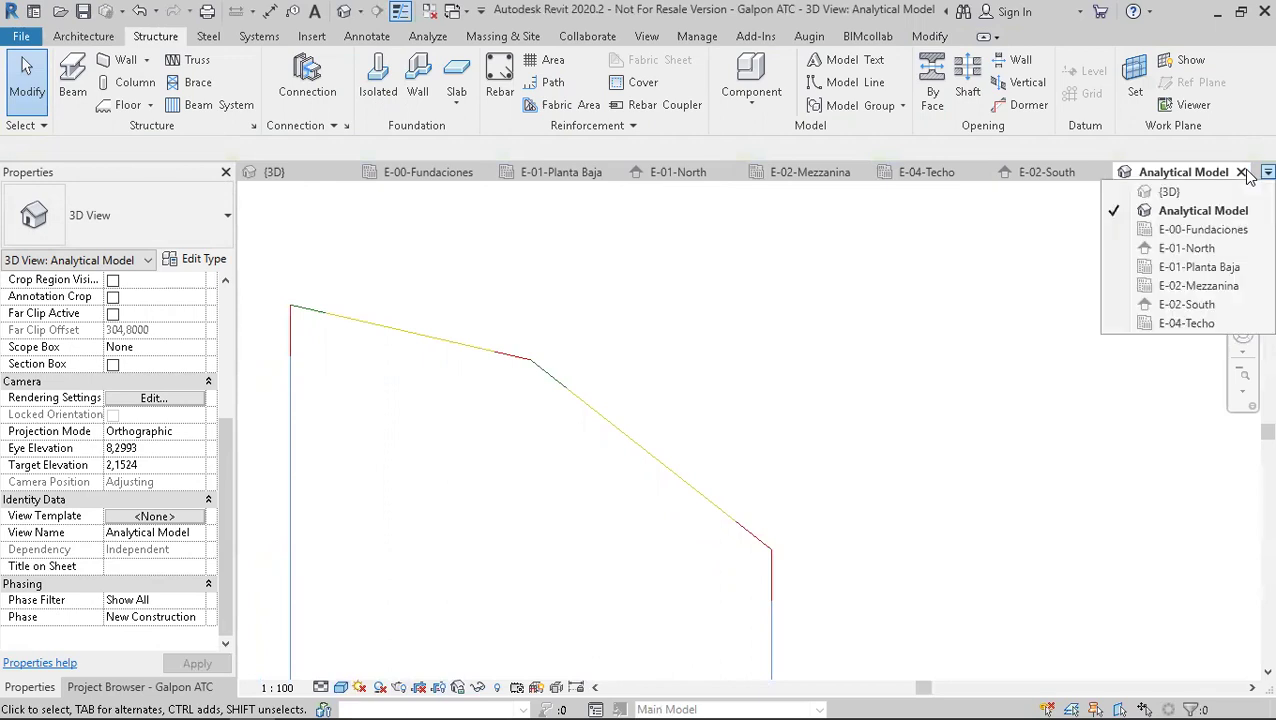
pyautogui.click(1168, 192)
pyautogui.click(857, 362)
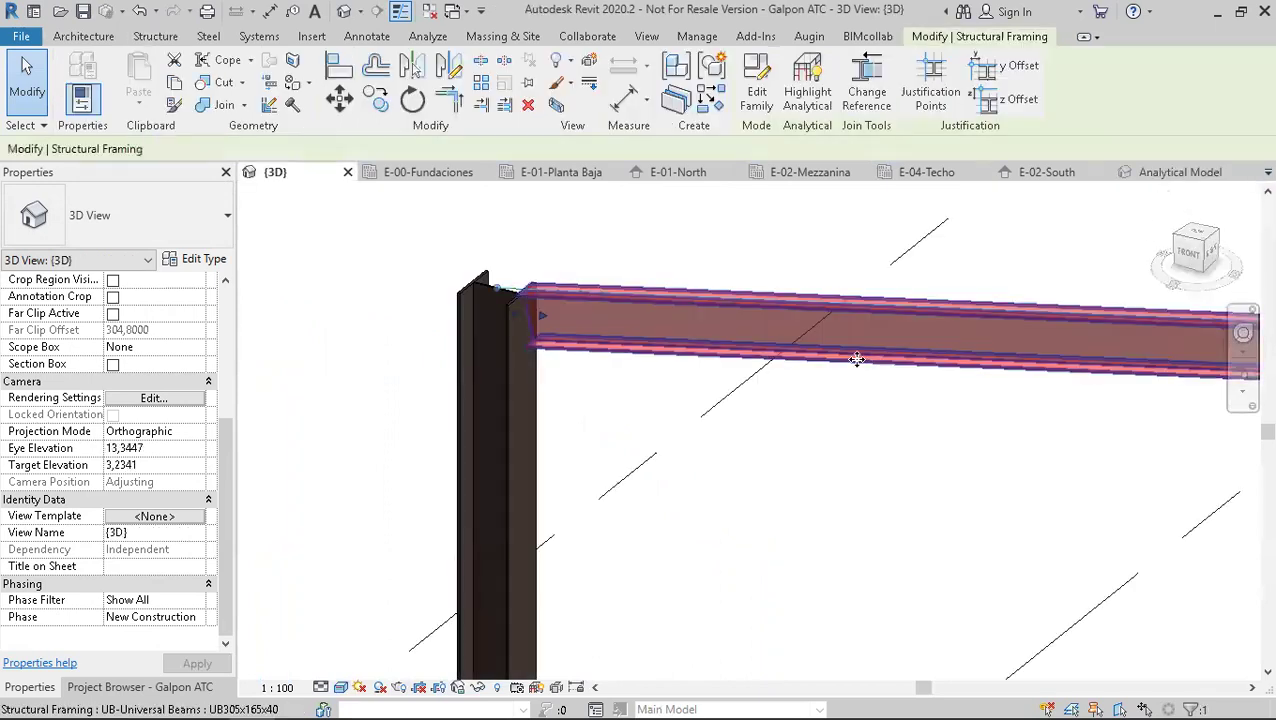
pyautogui.scroll(-1, 871, 402)
pyautogui.moveTo(862, 428); pyautogui.dragTo(650, 441, button='middle')
pyautogui.click(681, 459)
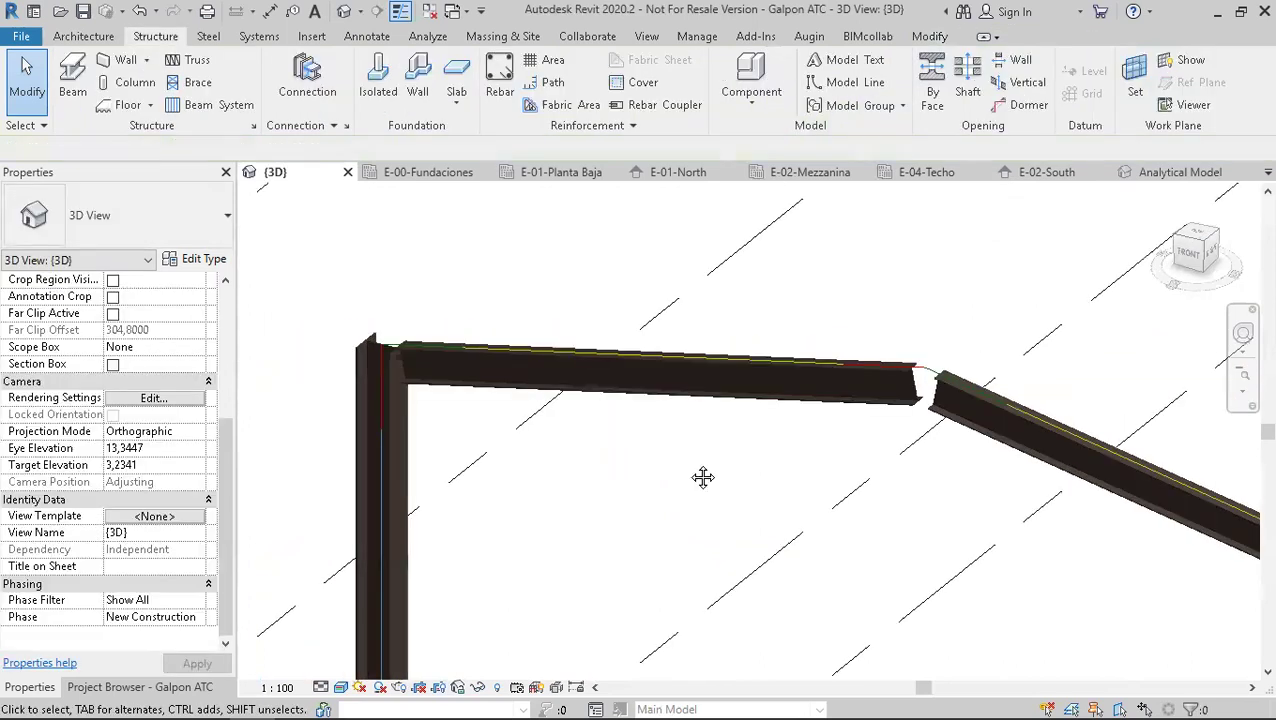
pyautogui.scroll(-2, 740, 436)
pyautogui.scroll(-2, 740, 436)
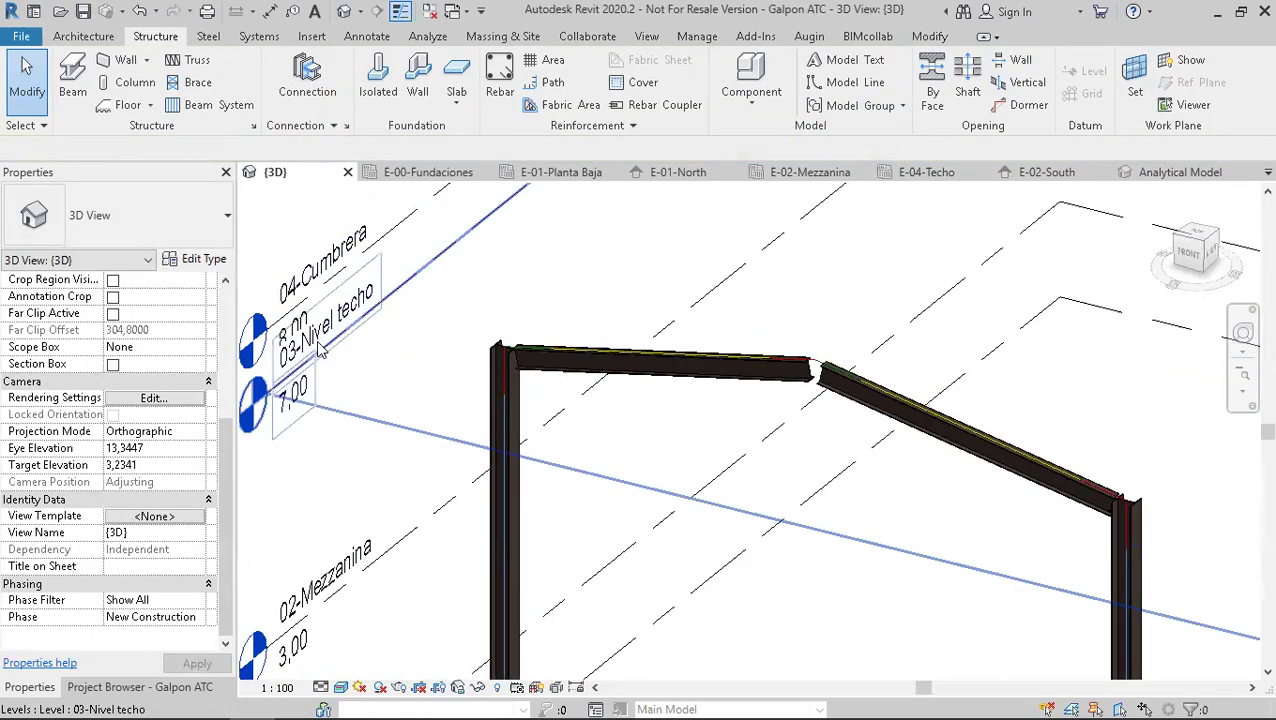
# - Open the E-04-Techo structural plan and set its detail level to Fine and its scale to 1:50
pyautogui.click(107, 690)
pyautogui.doubleClick(111, 292)
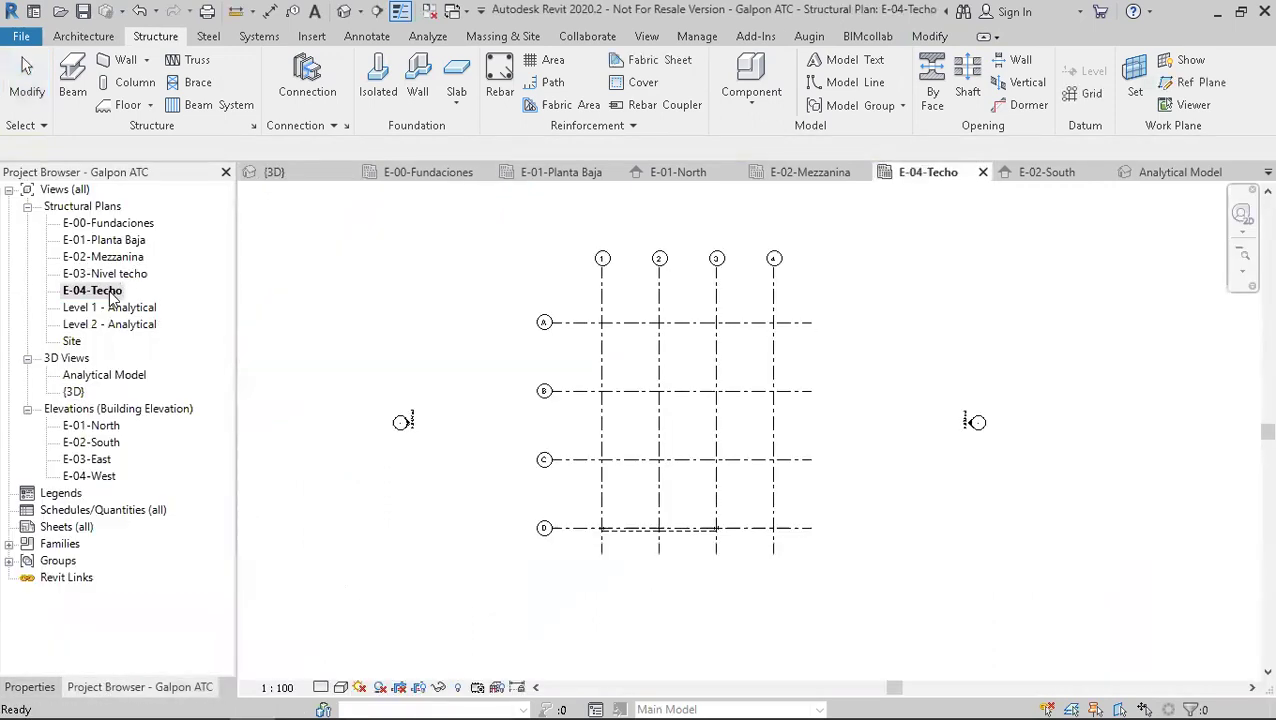
pyautogui.scroll(5, 661, 560)
pyautogui.scroll(3, 470, 552)
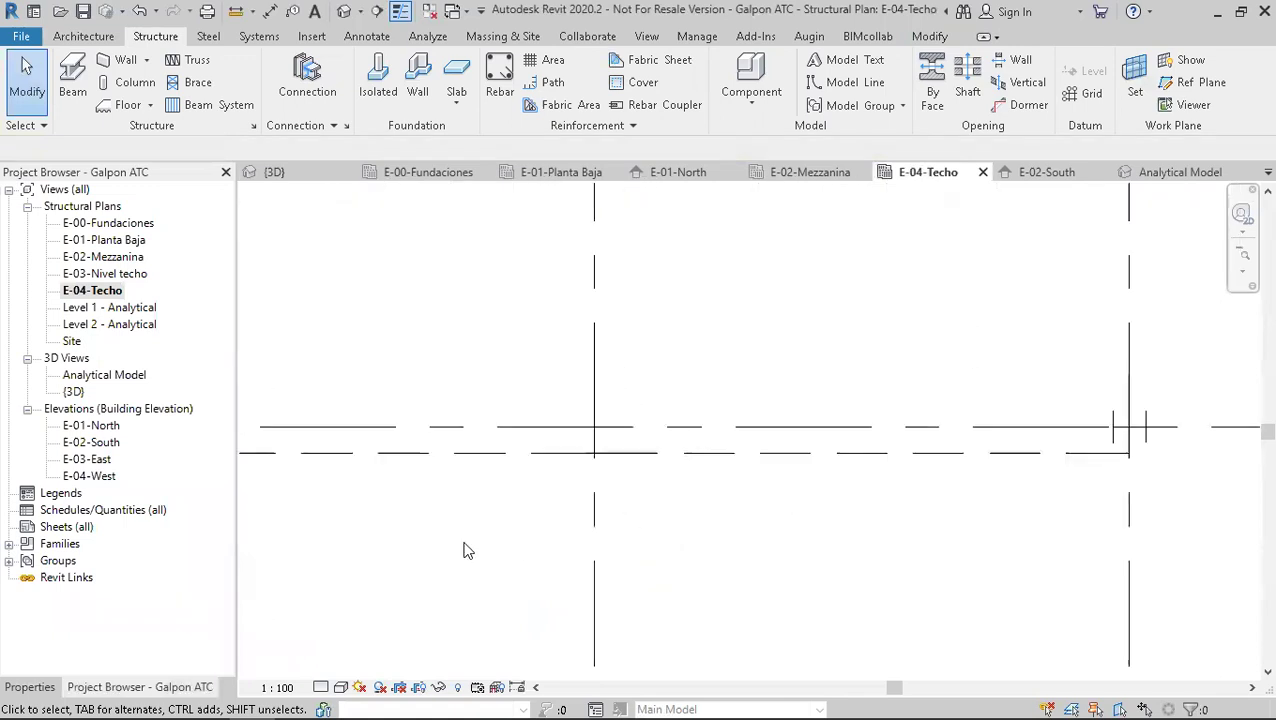
pyautogui.click(340, 688)
pyautogui.click(343, 669)
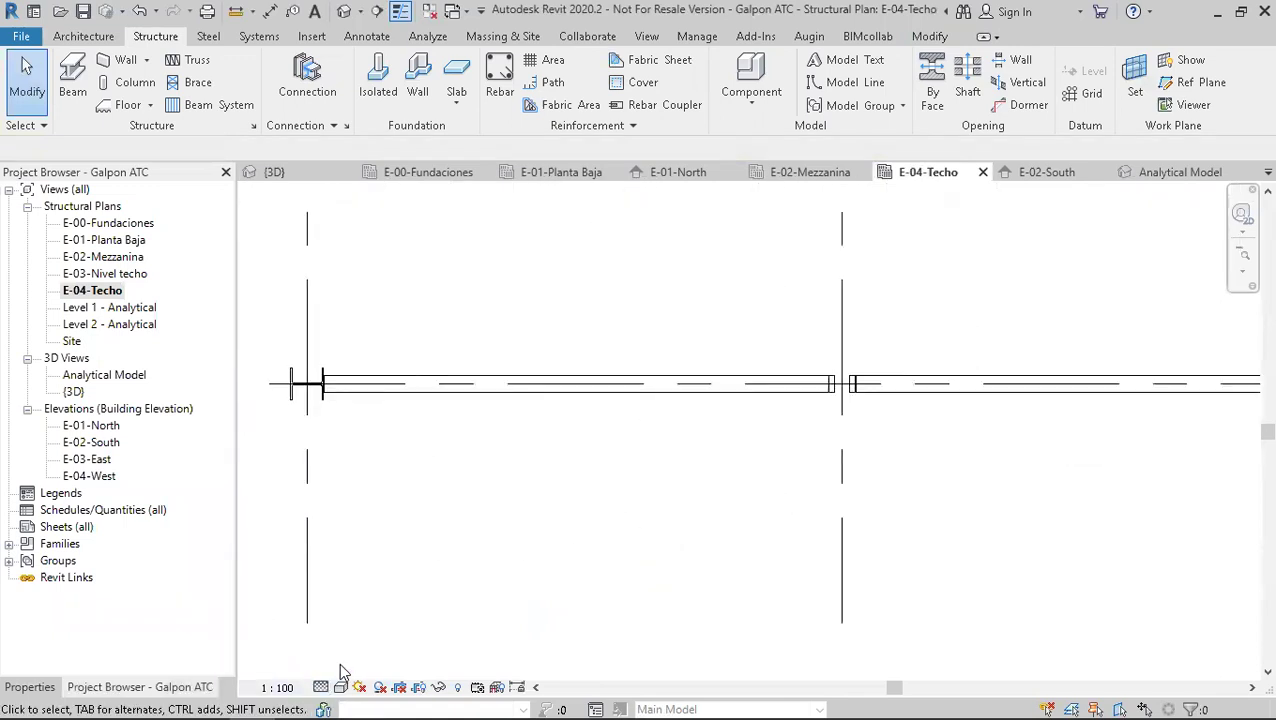
pyautogui.click(276, 687)
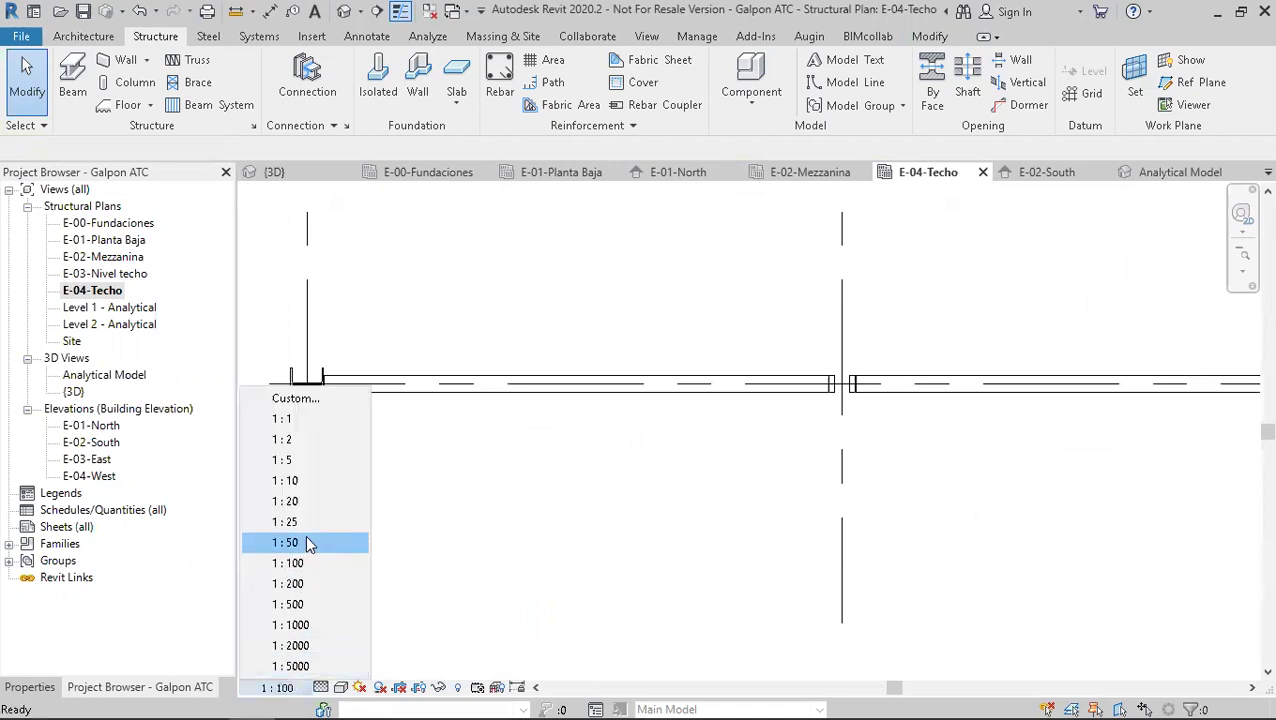
pyautogui.click(258, 541)
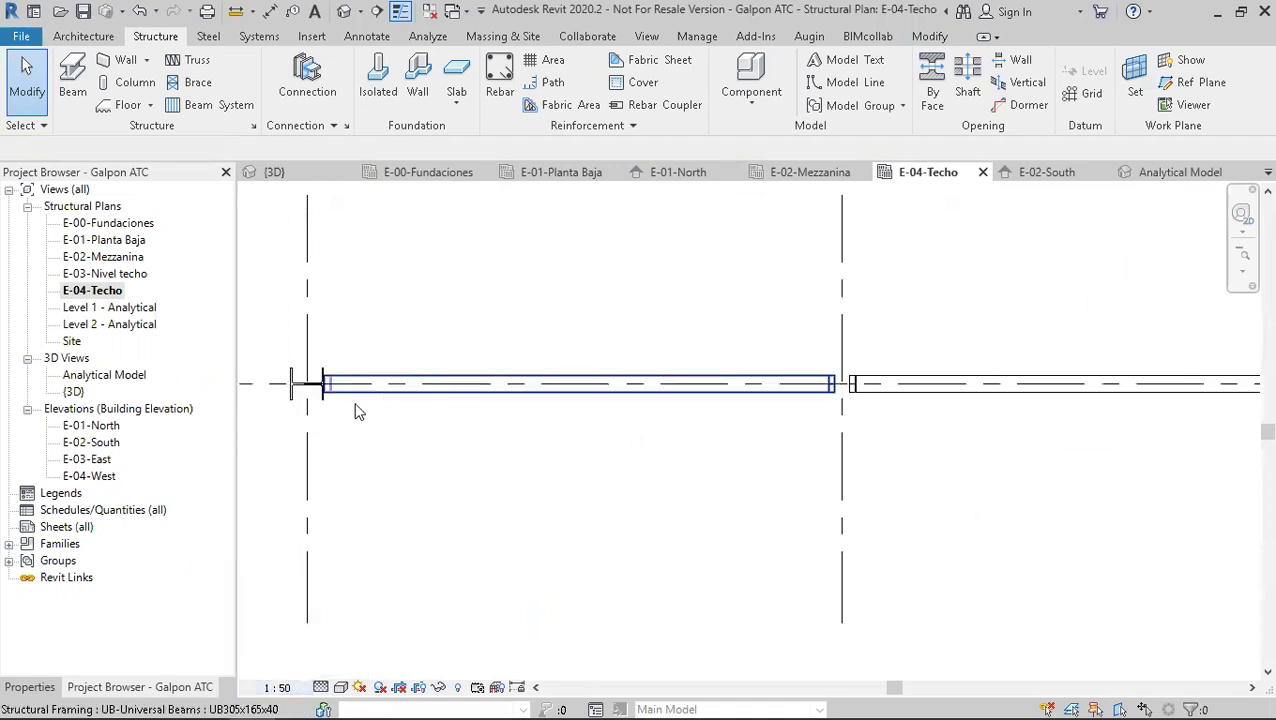
# - Check the left roof beam's direction, and flip the framing ends of the right roof beam between grids 2 and 3
pyautogui.moveTo(869, 433); pyautogui.dragTo(825, 433, button='middle')
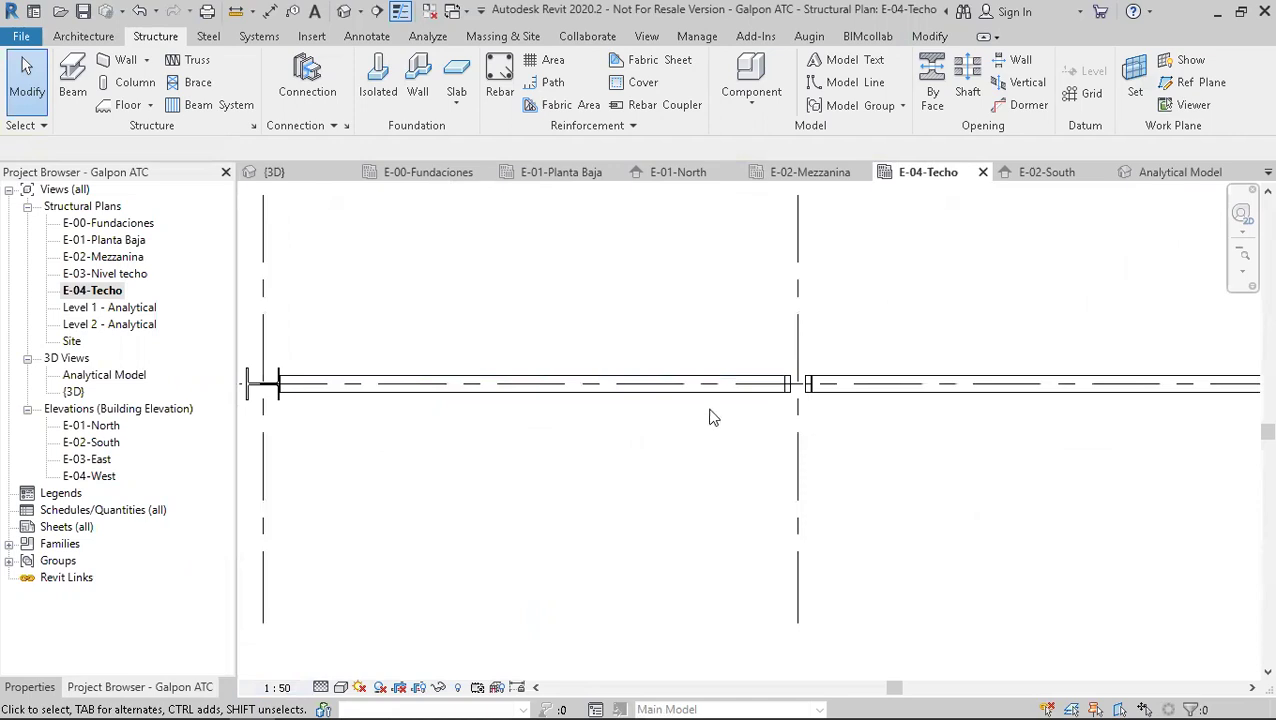
pyautogui.click(716, 401)
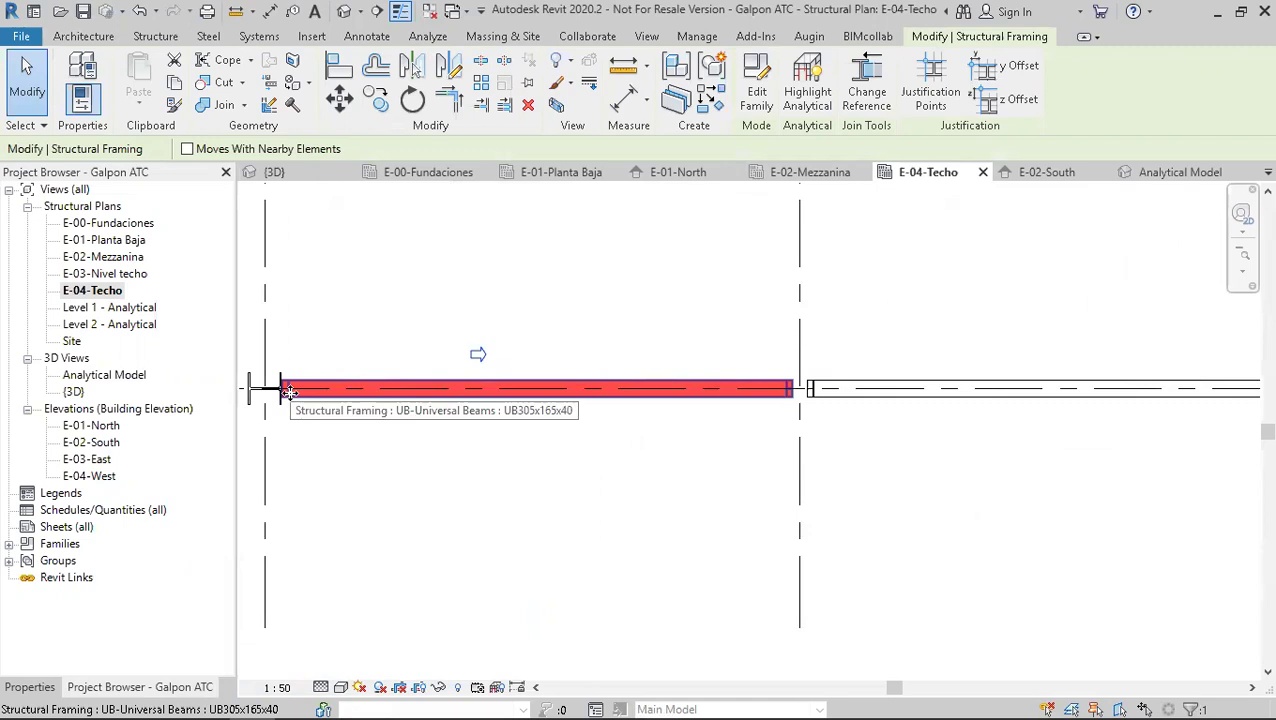
pyautogui.moveTo(789, 384); pyautogui.dragTo(799, 488, button='middle')
pyautogui.click(556, 421)
pyautogui.moveTo(700, 430); pyautogui.dragTo(547, 408, button='middle')
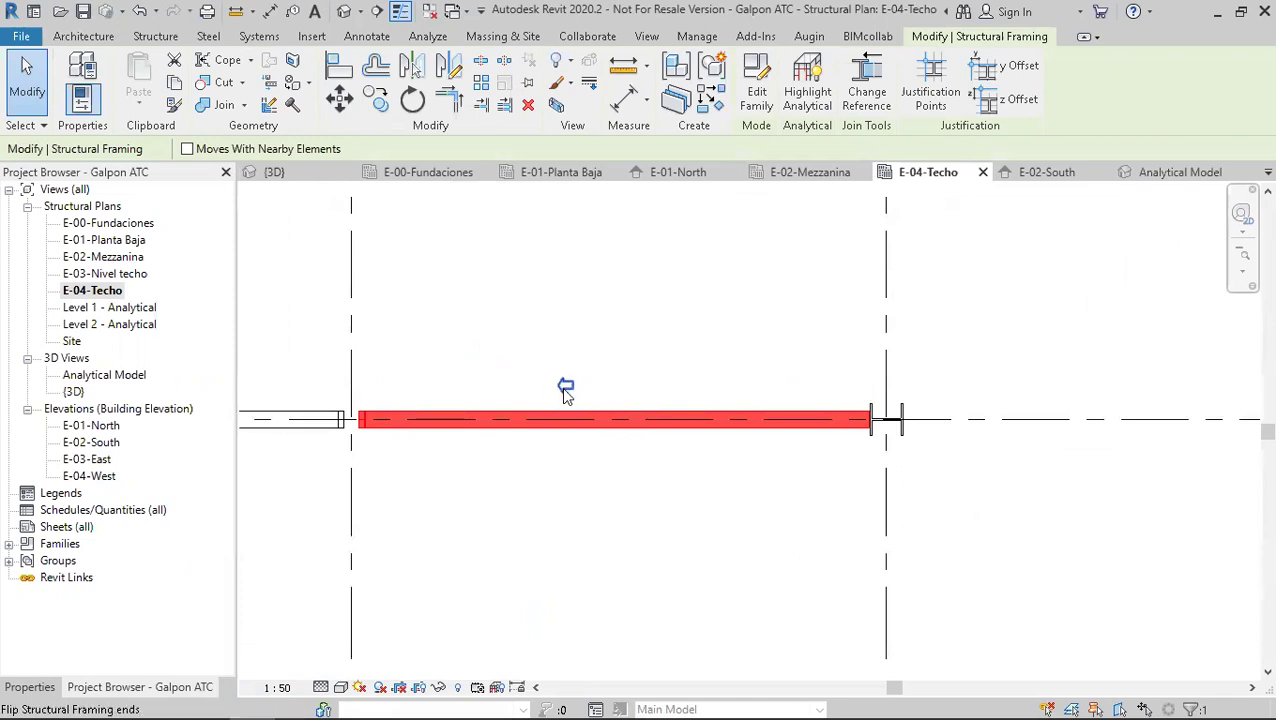
pyautogui.click(652, 368)
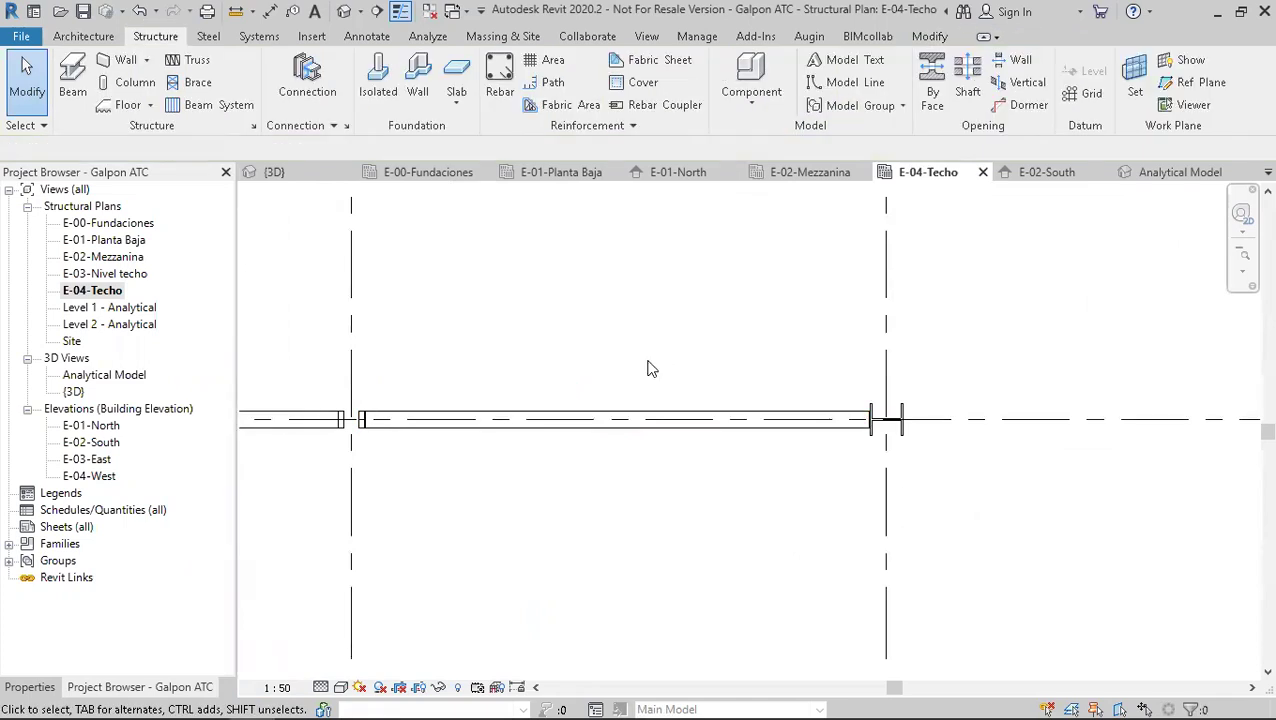
# - In the Analytical Model view, examine the start and end colours of the flipped right beam and the adjoining members
pyautogui.click(1166, 173)
pyautogui.moveTo(797, 411); pyautogui.dragTo(793, 410, button='middle')
pyautogui.moveTo(632, 445); pyautogui.dragTo(632, 423, button='middle')
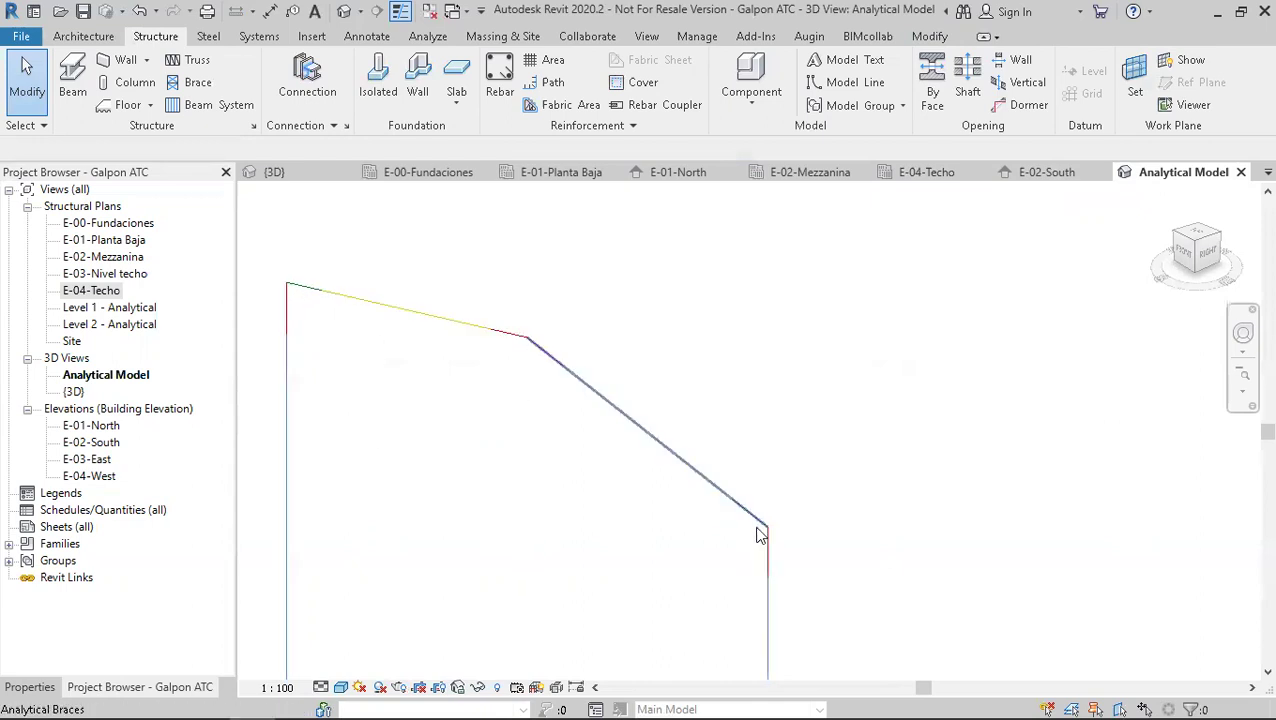
pyautogui.moveTo(792, 581); pyautogui.dragTo(782, 448, button='middle')
pyautogui.scroll(-3, 784, 492)
pyautogui.moveTo(799, 494); pyautogui.dragTo(802, 390, button='middle')
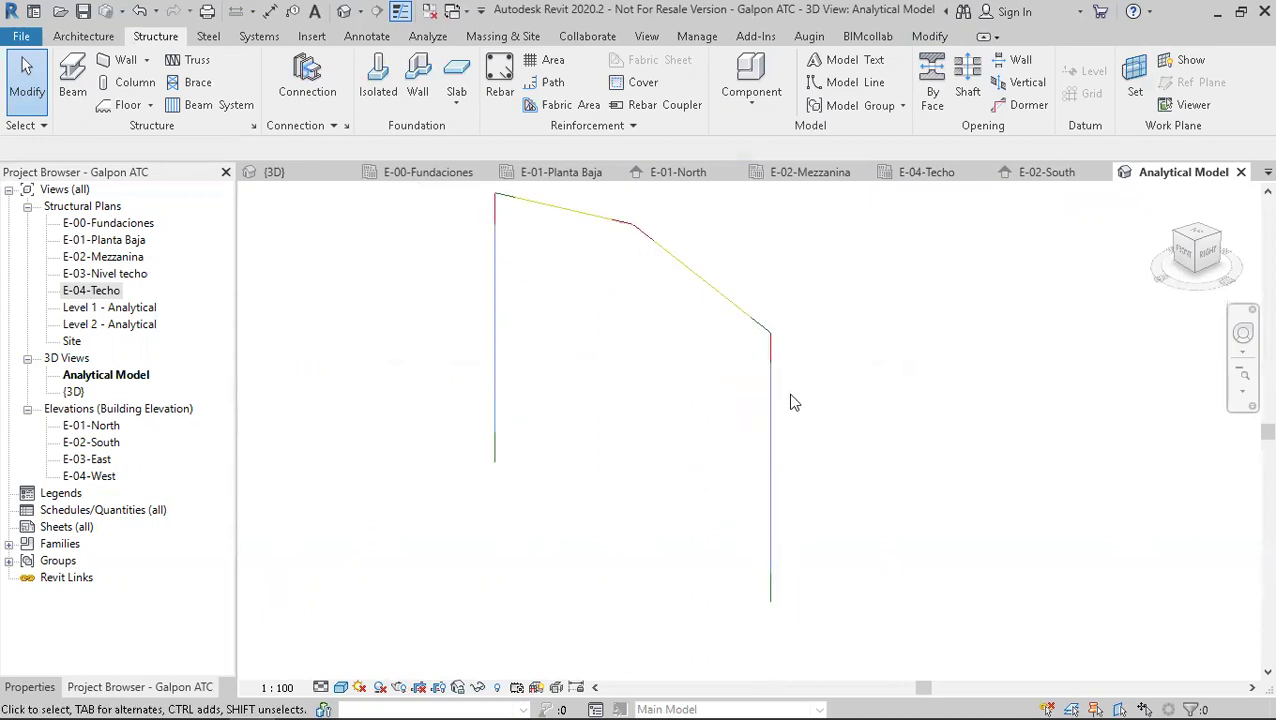
pyautogui.moveTo(631, 240); pyautogui.dragTo(626, 460, button='middle')
pyautogui.scroll(2, 668, 462)
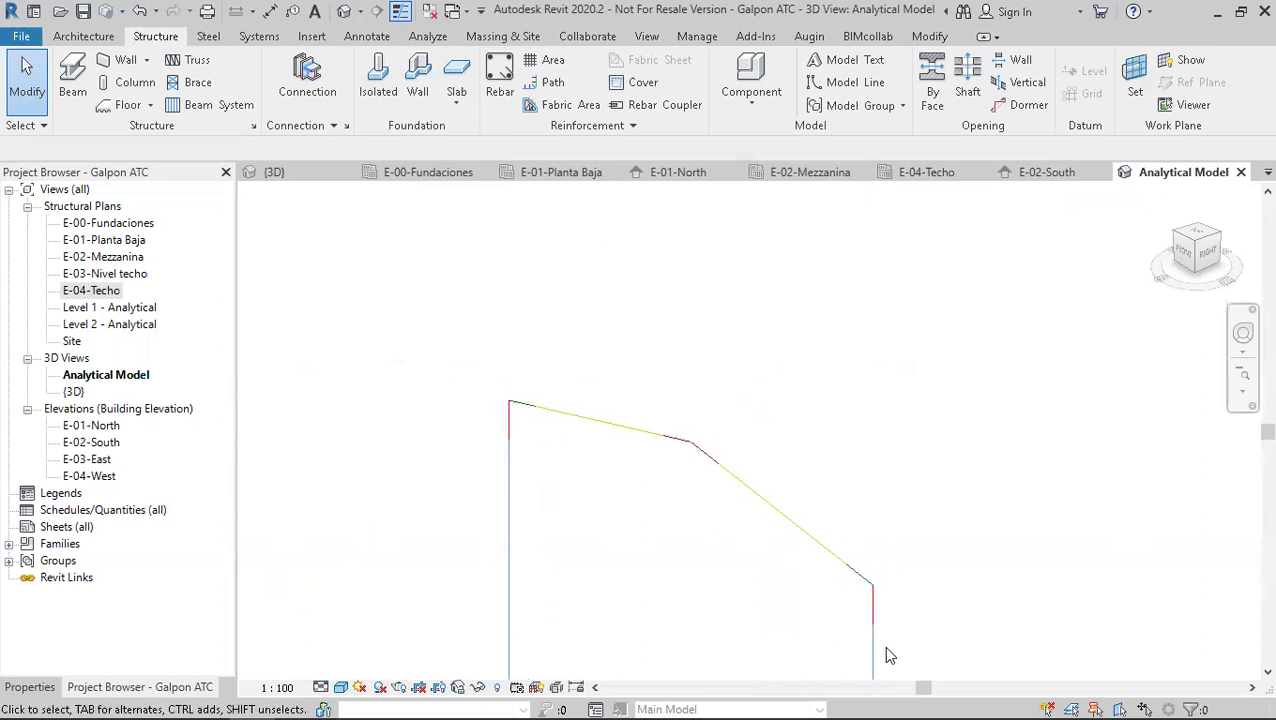
pyautogui.moveTo(881, 645); pyautogui.dragTo(874, 434, button='middle')
pyautogui.scroll(-3, 874, 434)
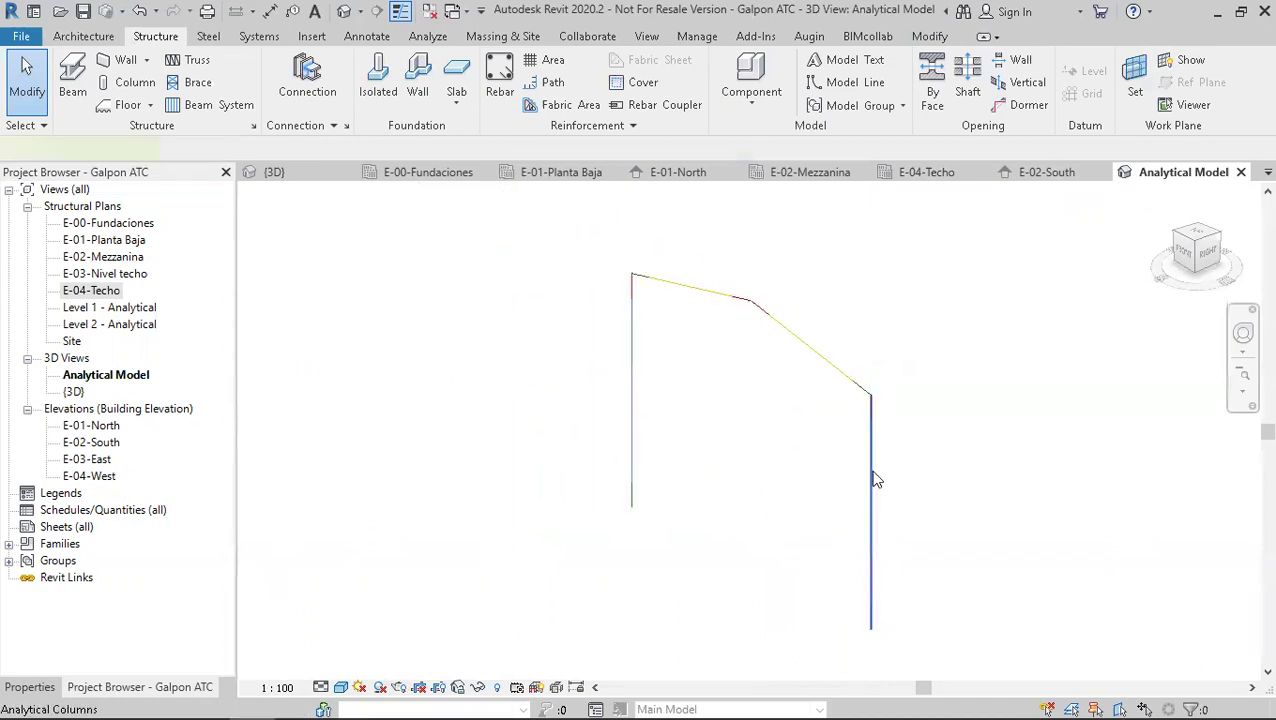
pyautogui.click(872, 478)
pyautogui.moveTo(926, 513); pyautogui.dragTo(904, 513, button='middle')
pyautogui.press('Escape')
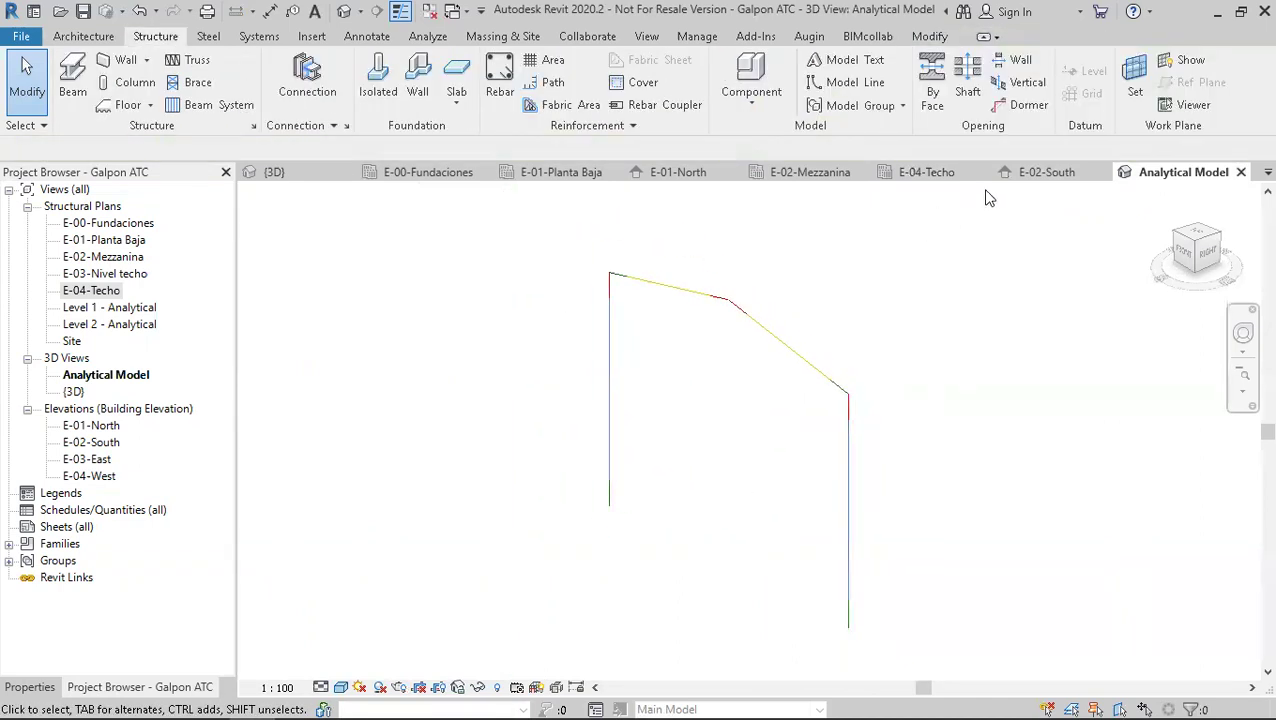
# - Open the E-02-South elevation and show the instance properties of the frame's right column
pyautogui.click(1046, 176)
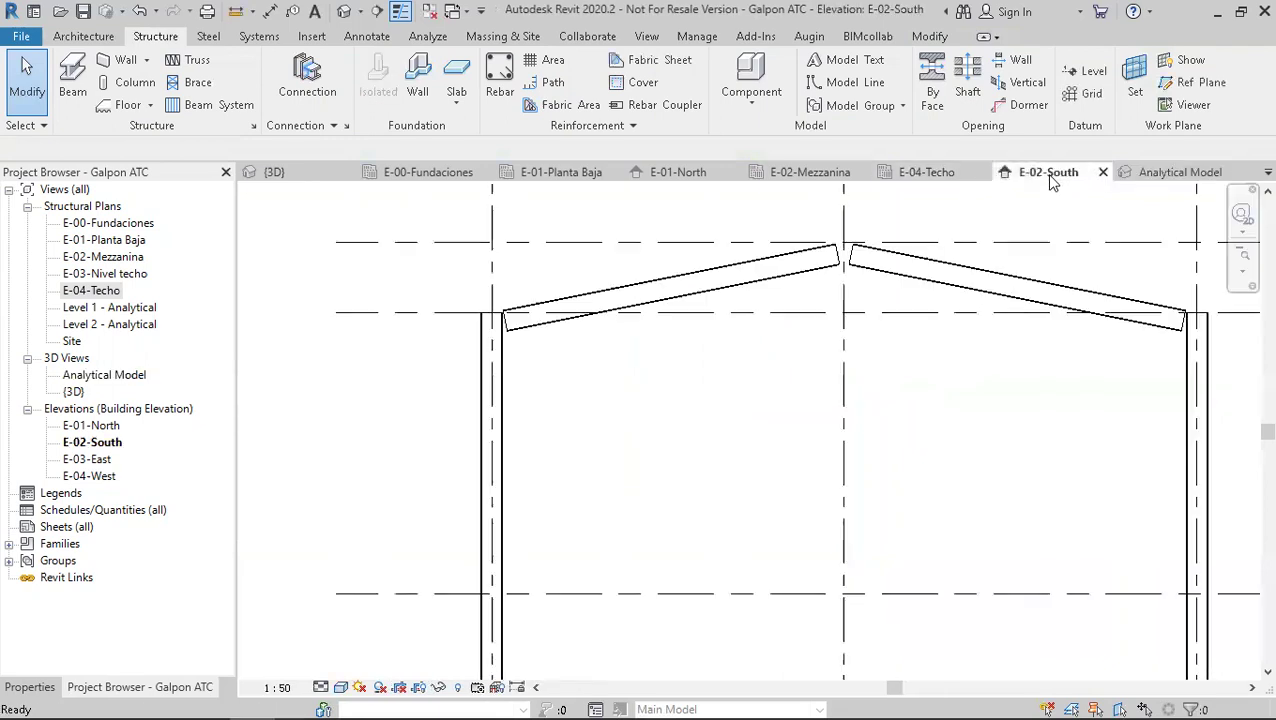
pyautogui.scroll(-1, 697, 487)
pyautogui.moveTo(1078, 514); pyautogui.dragTo(750, 405, button='middle')
pyautogui.click(749, 397)
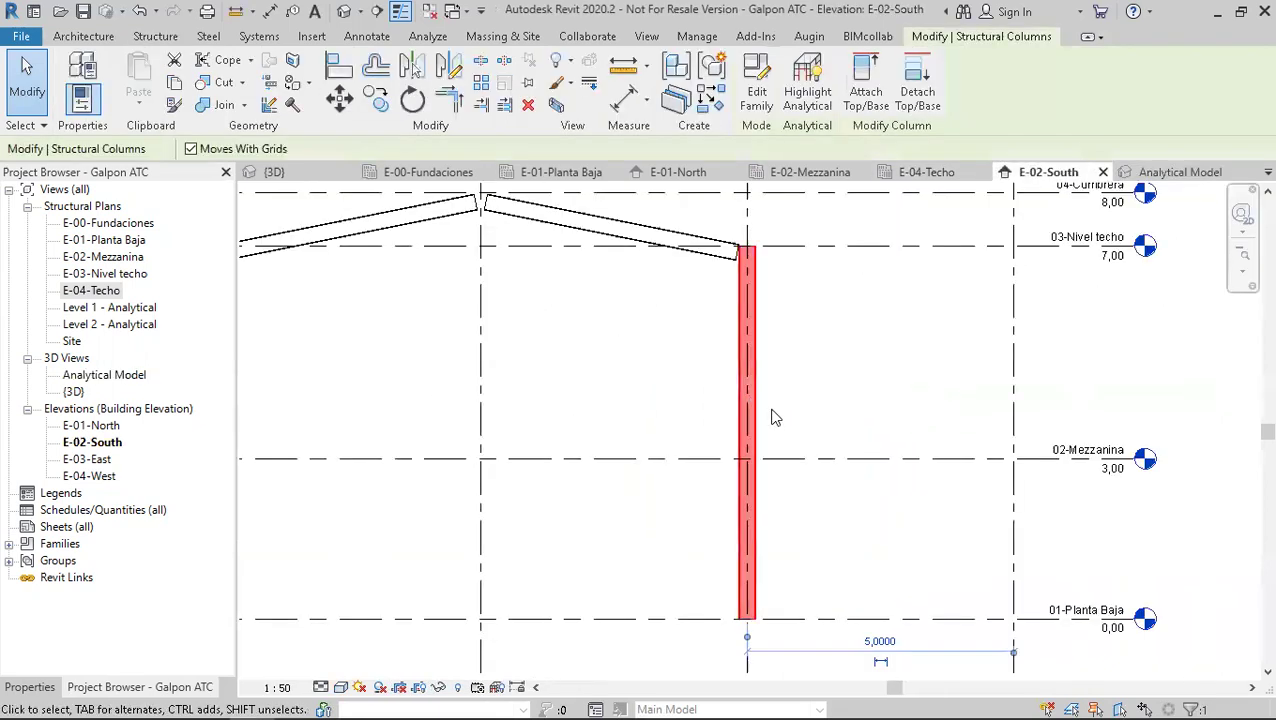
pyautogui.scroll(-1, 777, 409)
pyautogui.moveTo(647, 439); pyautogui.dragTo(688, 452, button='middle')
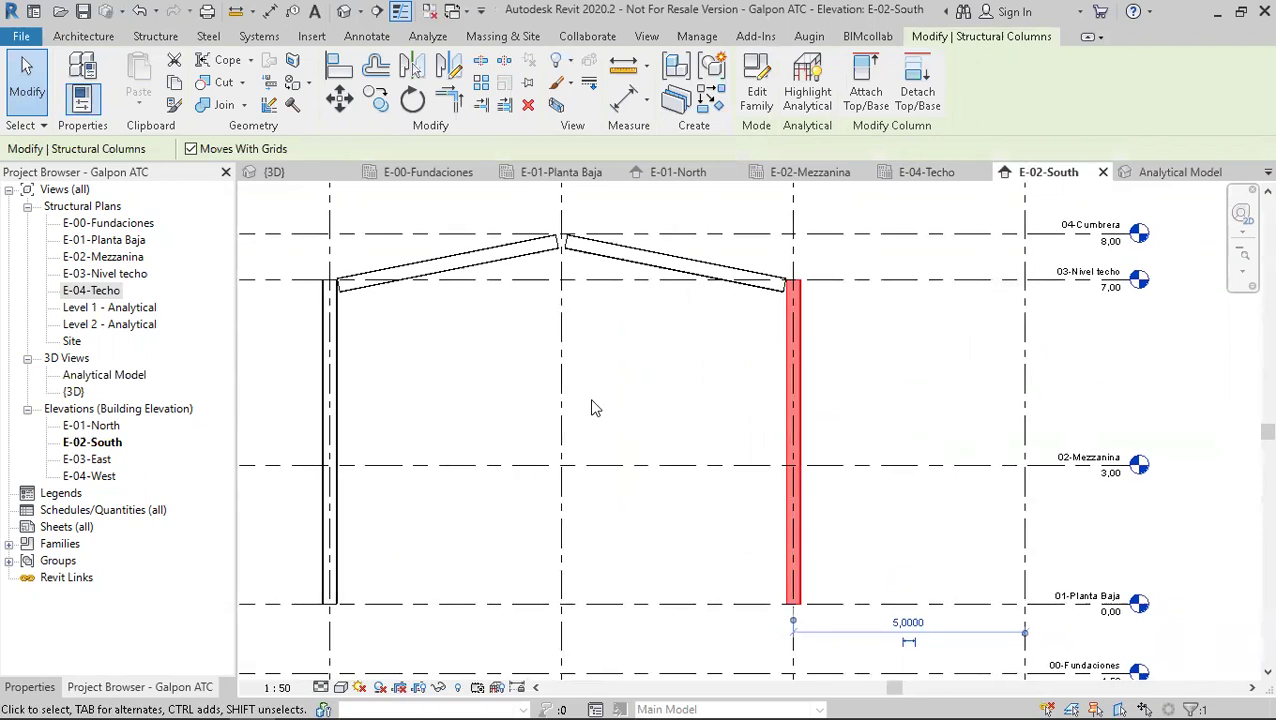
pyautogui.click(52, 688)
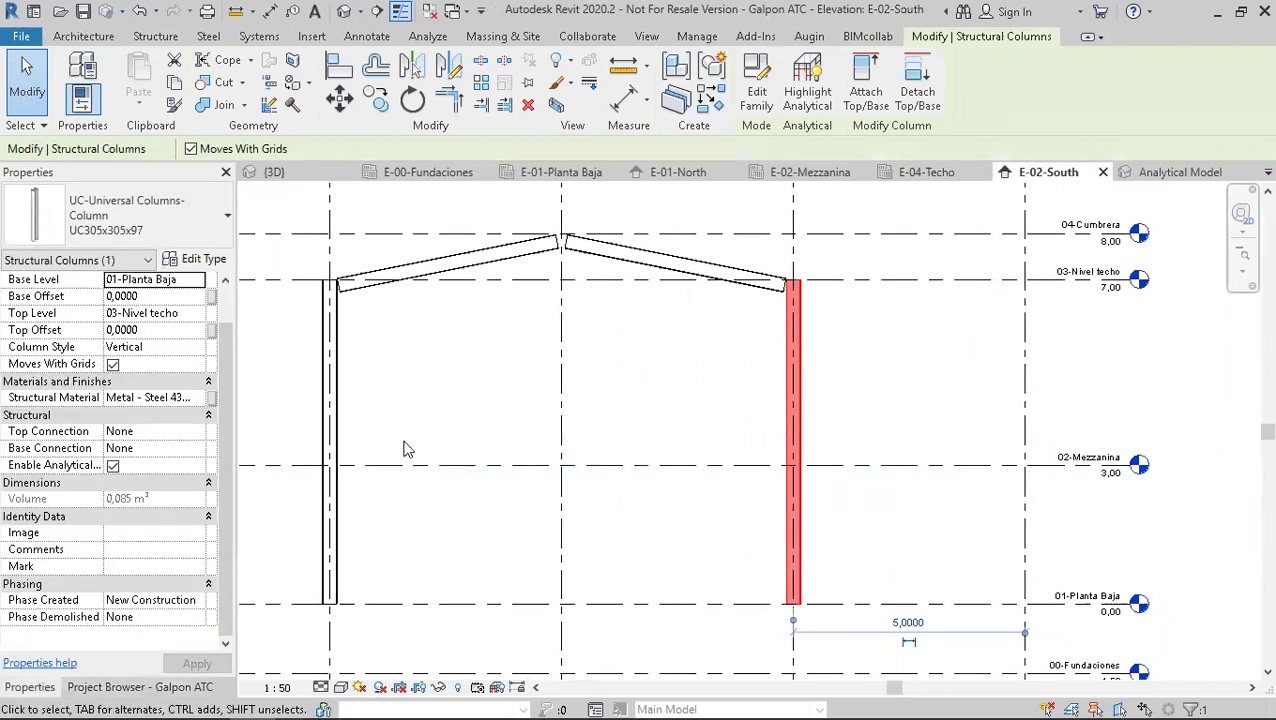
pyautogui.moveTo(631, 378); pyautogui.dragTo(661, 390, button='middle')
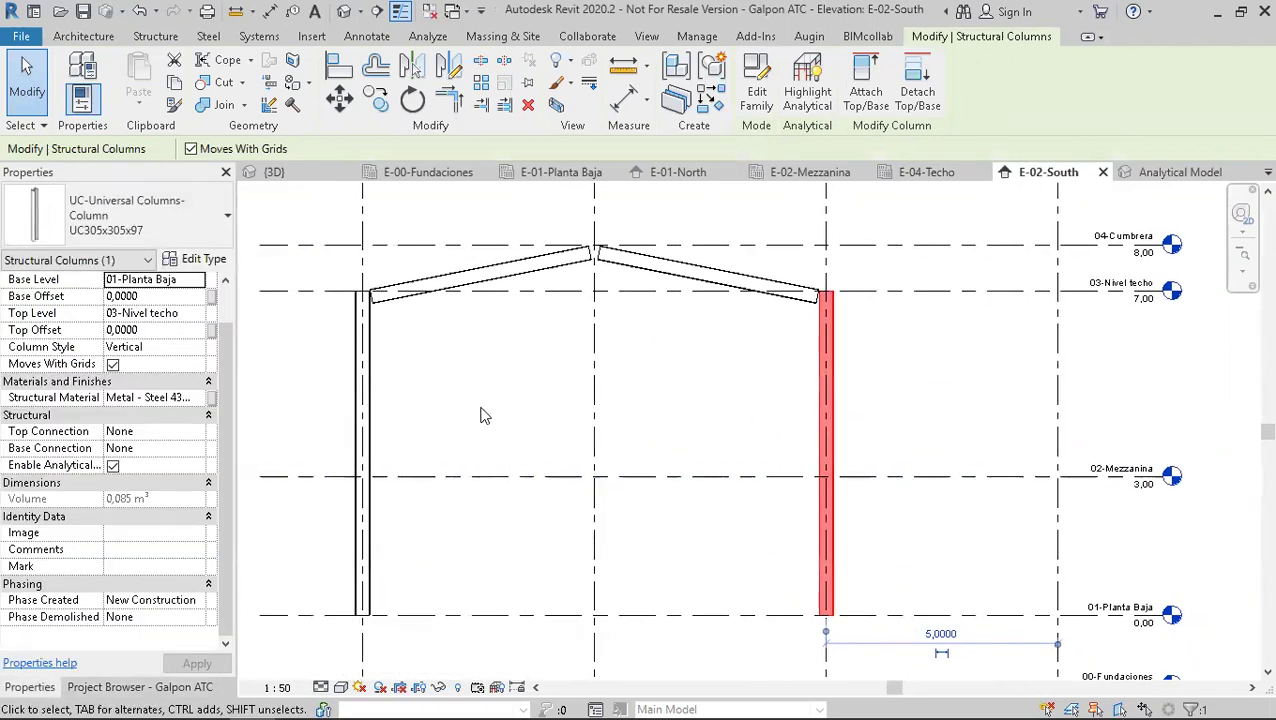
# - Open the {3D} view and set its detail level to Fine and its scale to 1:50
pyautogui.moveTo(743, 384); pyautogui.dragTo(742, 385, button='middle')
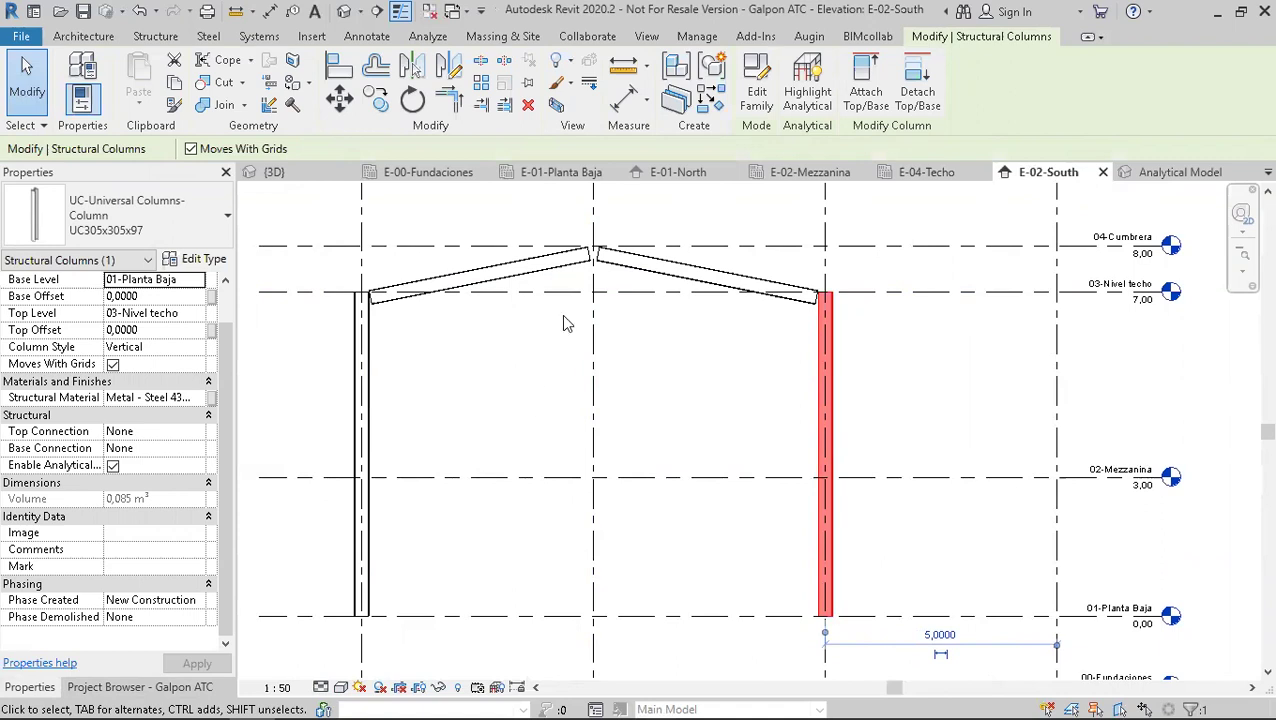
pyautogui.click(274, 172)
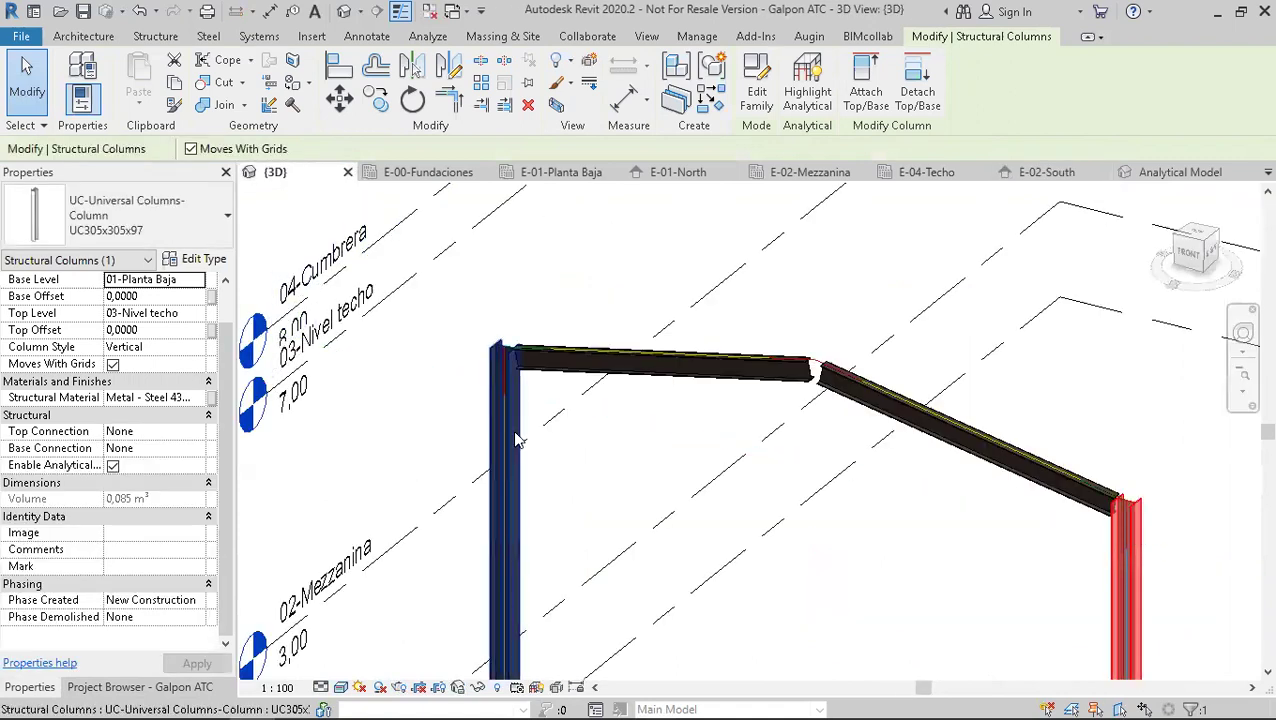
pyautogui.click(837, 550)
pyautogui.keyDown('shift'); pyautogui.moveTo(785, 586); pyautogui.dragTo(800, 530, button='middle'); pyautogui.keyUp('shift')
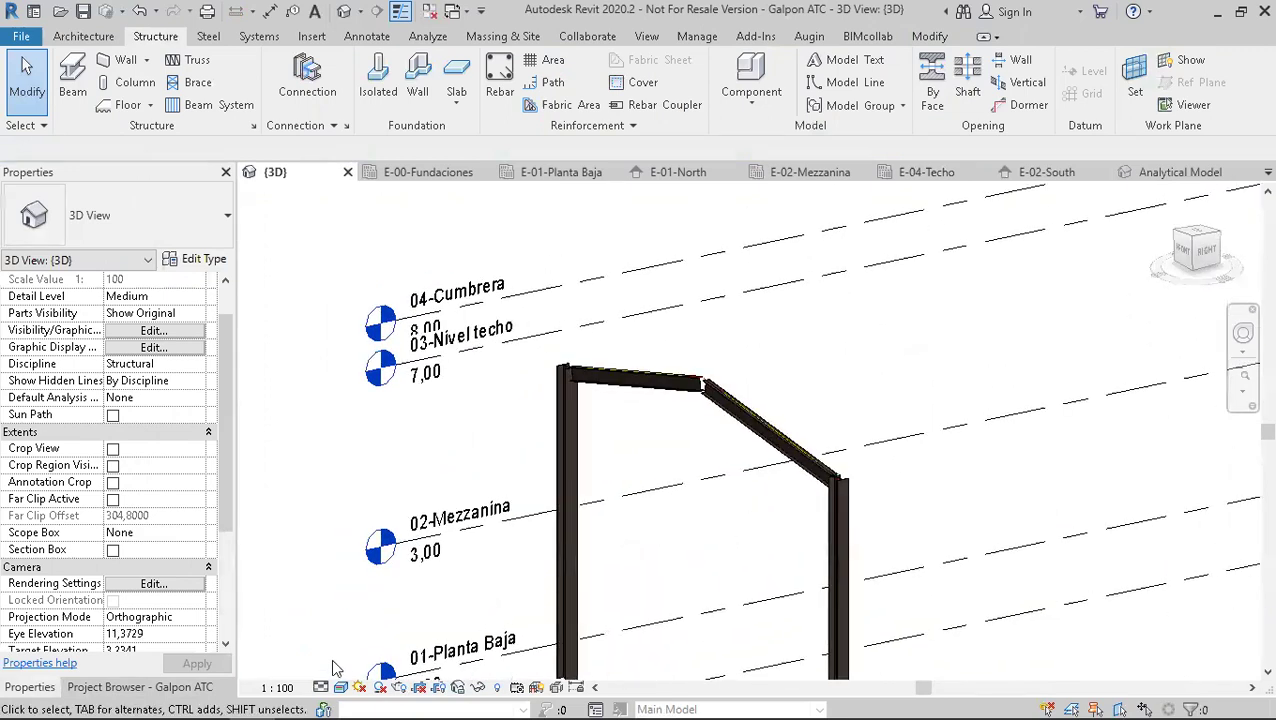
pyautogui.click(320, 688)
pyautogui.click(347, 664)
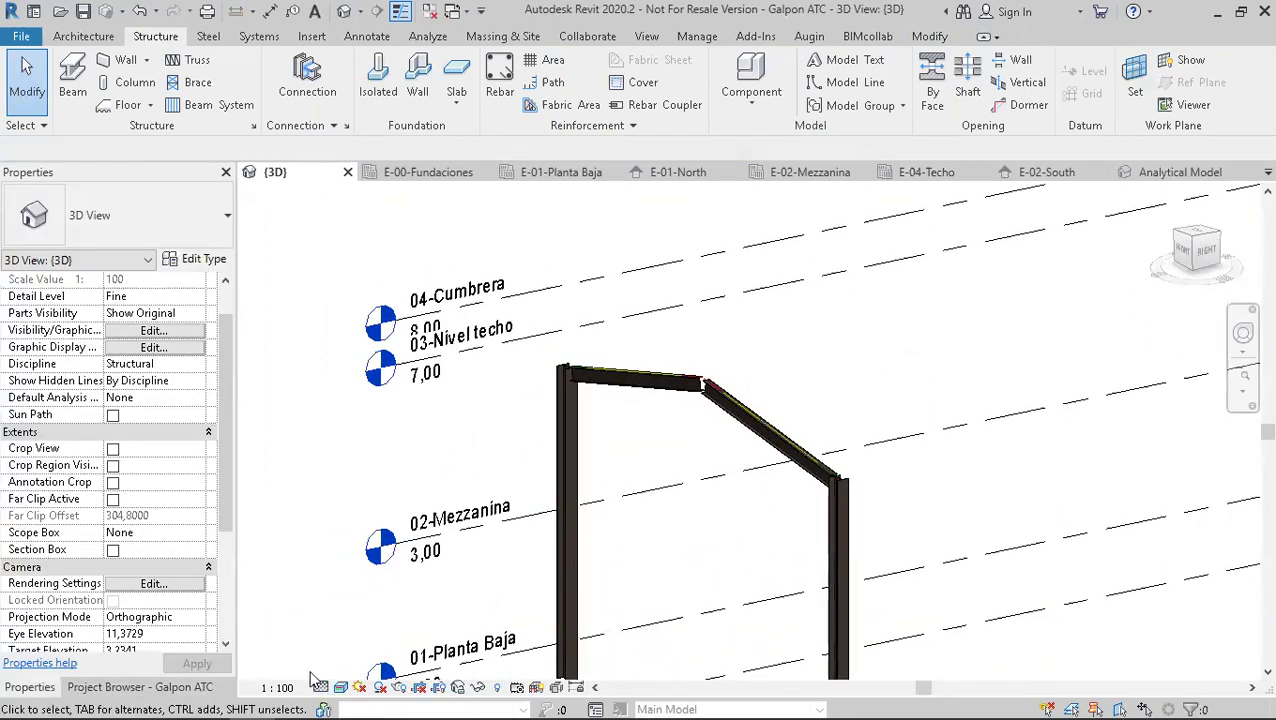
pyautogui.click(280, 688)
pyautogui.click(300, 544)
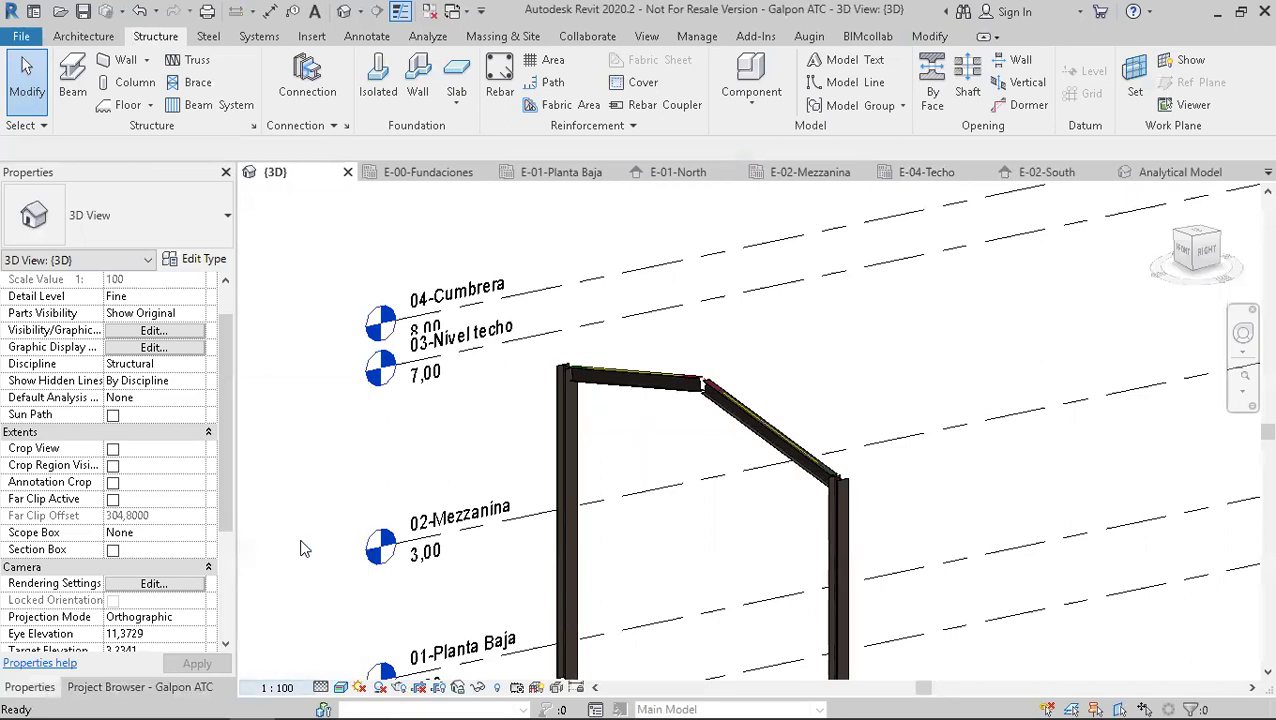
# - Display the 3D frame in the Wireframe visual style, looking at the joint between the left column and its roof beam
pyautogui.keyDown('shift'); pyautogui.moveTo(595, 418); pyautogui.dragTo(518, 513, button='middle'); pyautogui.keyUp('shift')
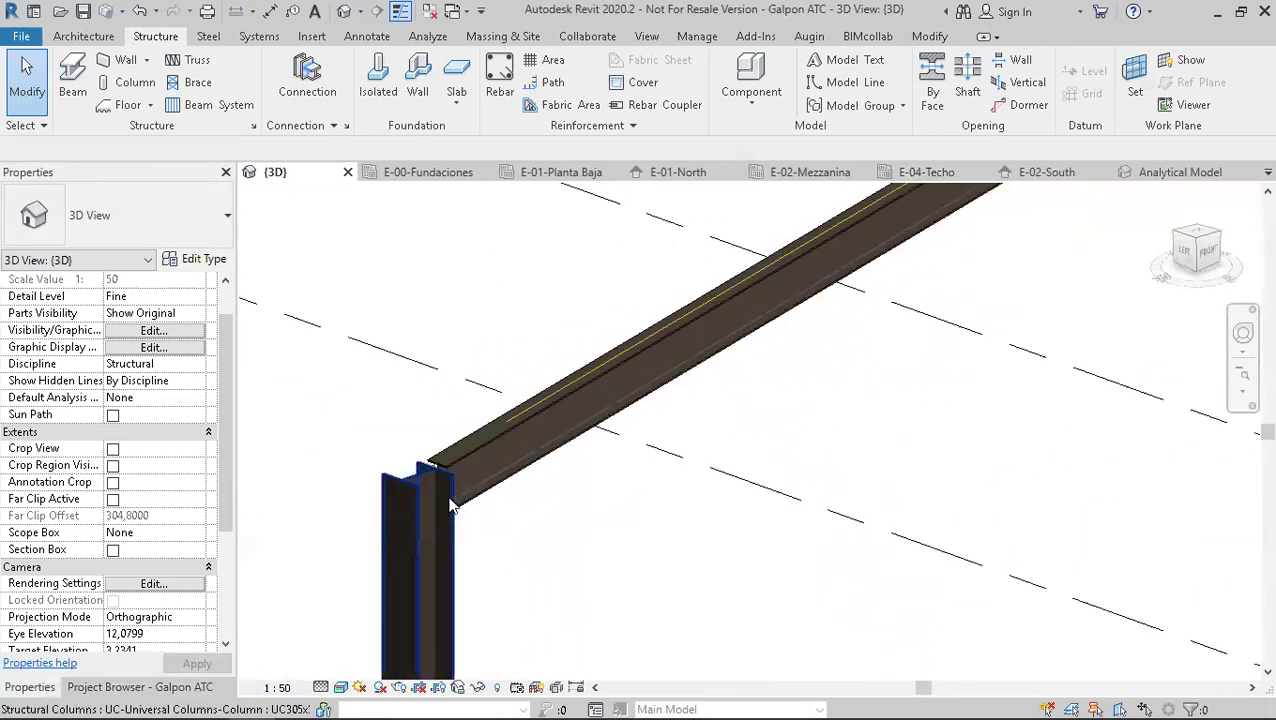
pyautogui.scroll(3, 419, 485)
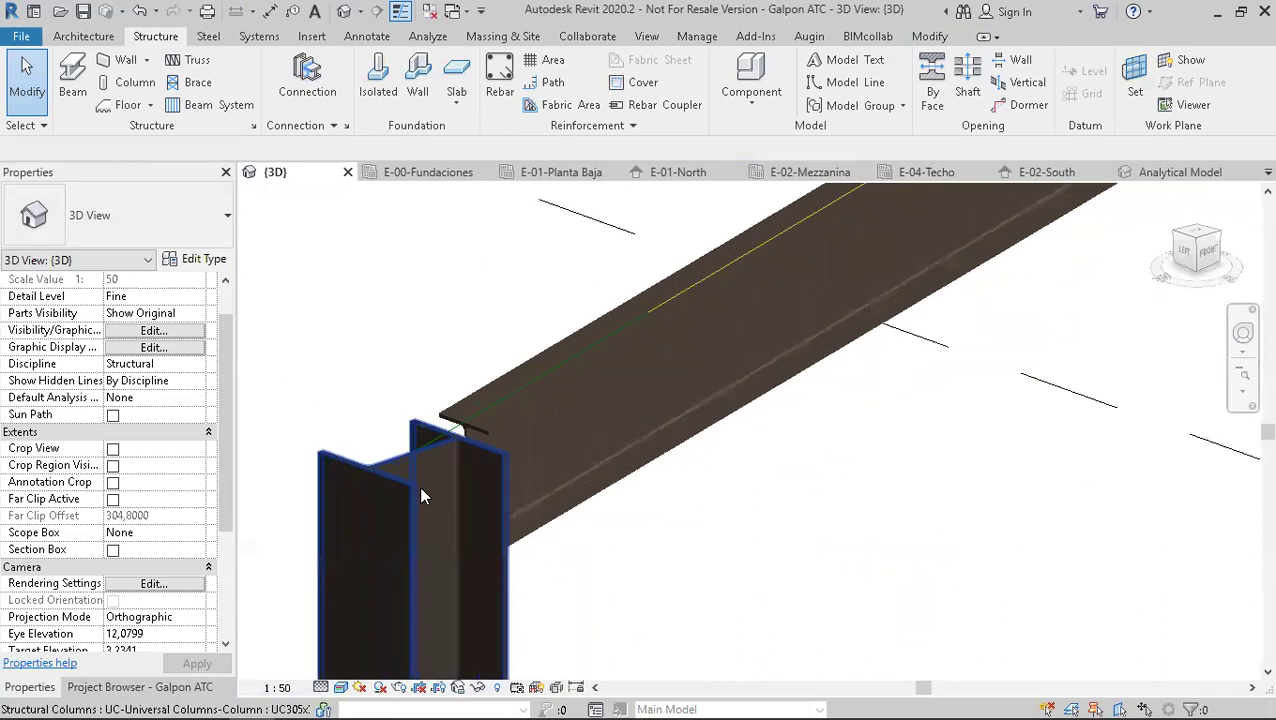
pyautogui.click(341, 687)
pyautogui.click(382, 574)
pyautogui.keyDown('shift'); pyautogui.moveTo(382, 574); pyautogui.dragTo(580, 466, button='middle'); pyautogui.keyUp('shift')
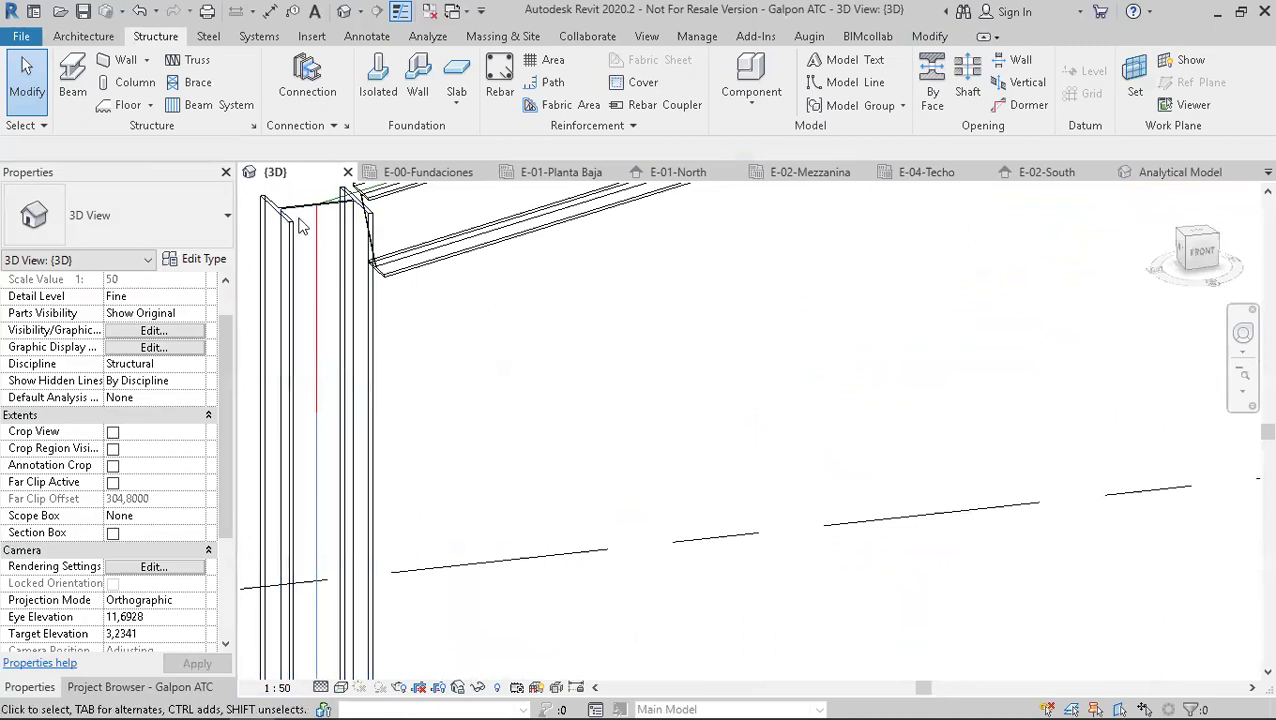
# - Examine the analytical lines of the columns and roof beams in wireframe, including where the two beams meet at the ridge
pyautogui.scroll(-2, 328, 595)
pyautogui.moveTo(326, 588); pyautogui.dragTo(365, 345, button='middle')
pyautogui.moveTo(382, 590); pyautogui.dragTo(421, 220, button='middle')
pyautogui.scroll(-2, 450, 512)
pyautogui.scroll(-2, 641, 421)
pyautogui.moveTo(690, 383); pyautogui.dragTo(469, 639, button='middle')
pyautogui.scroll(5, 763, 327)
pyautogui.moveTo(651, 421); pyautogui.dragTo(914, 463, button='middle')
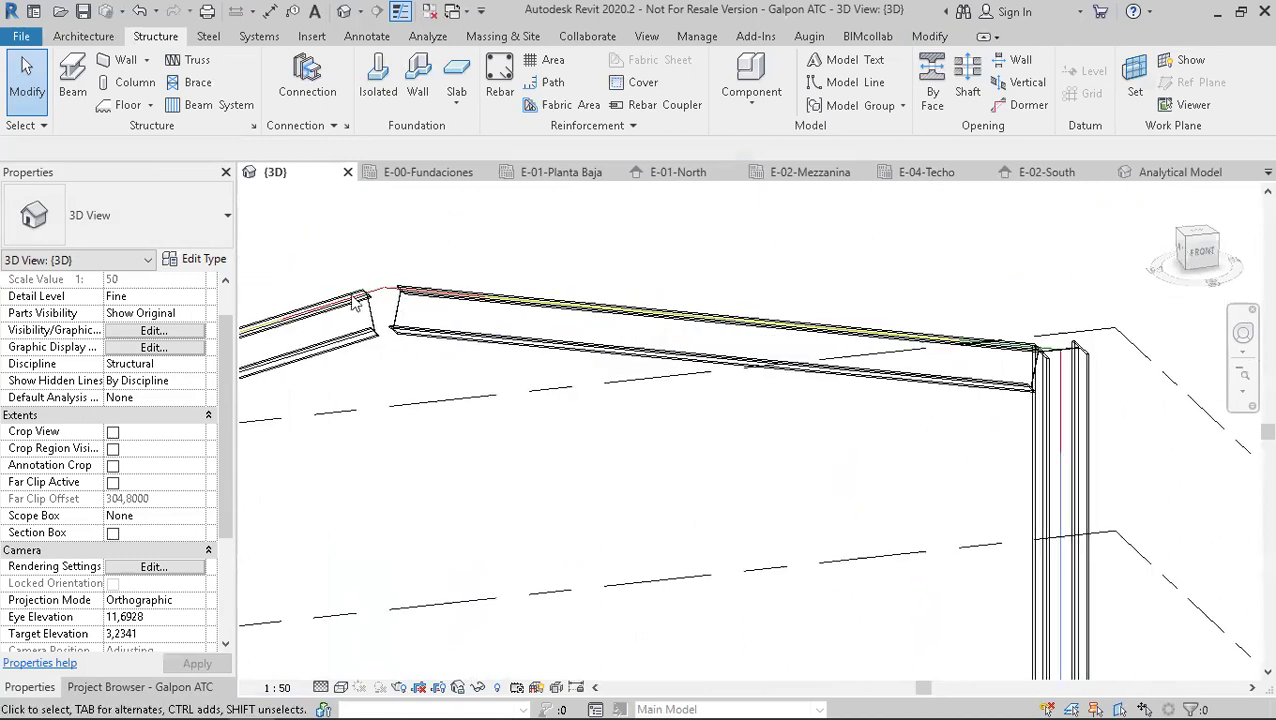
pyautogui.scroll(3, 425, 297)
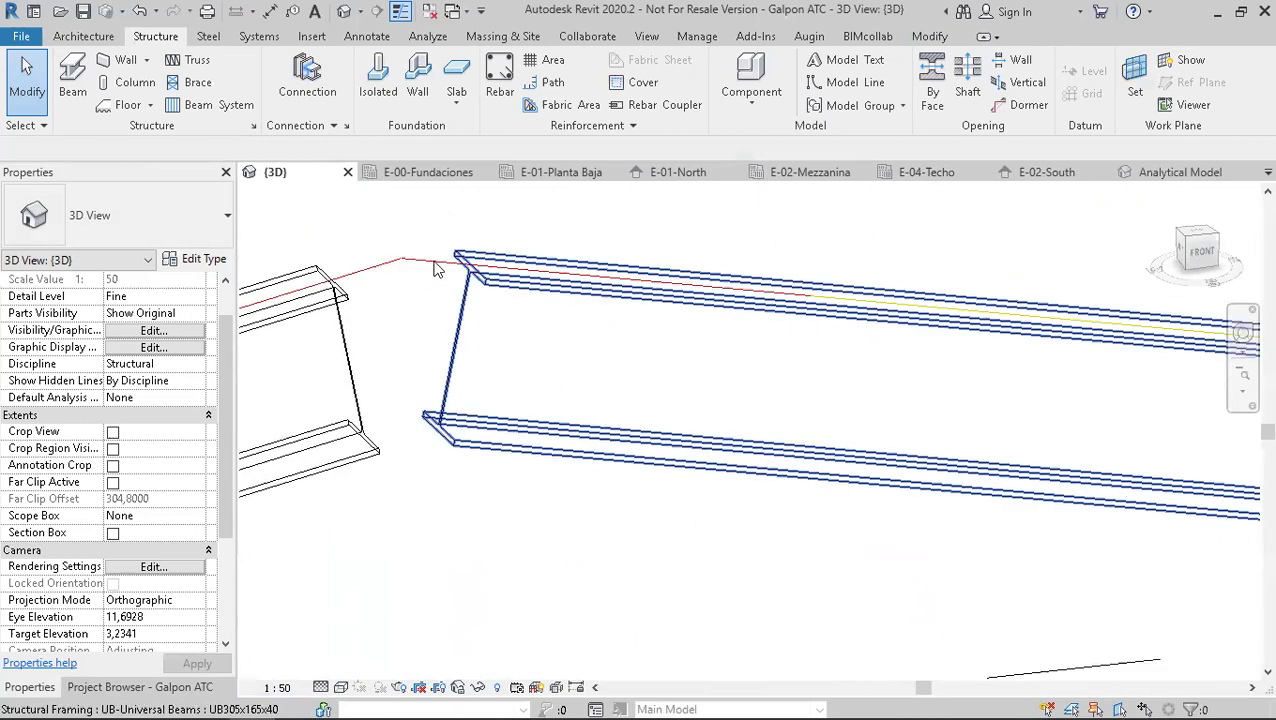
pyautogui.click(418, 265)
pyautogui.press('Escape')
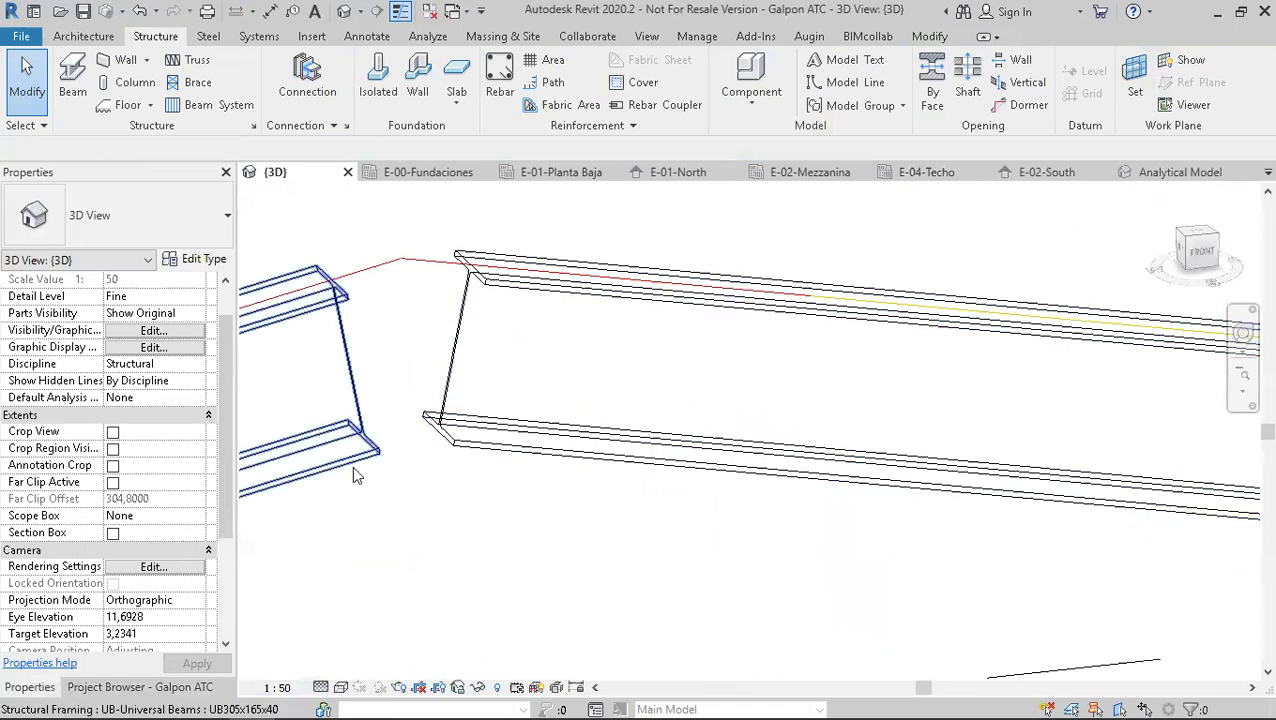
pyautogui.scroll(-4, 456, 390)
pyautogui.keyDown('shift'); pyautogui.moveTo(507, 490); pyautogui.dragTo(696, 369, button='middle'); pyautogui.keyUp('shift')
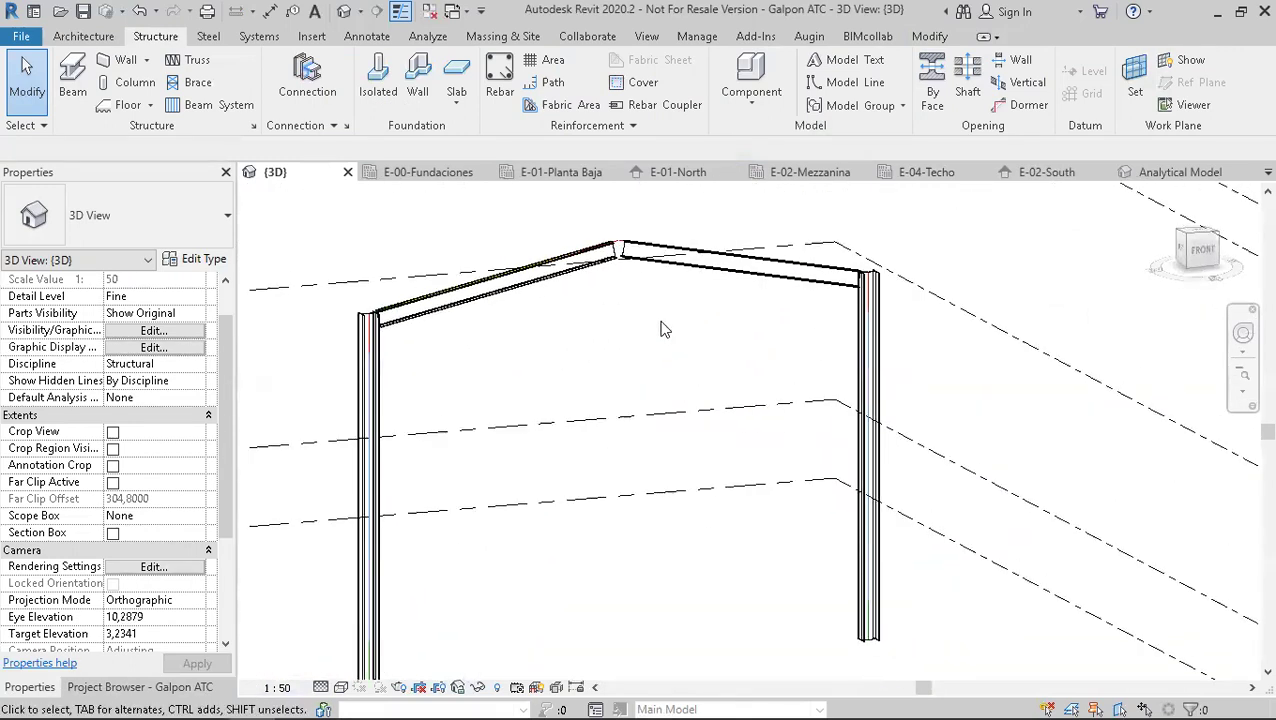
# - Set the 3D view's visual style to Shaded and hide the analytical model
pyautogui.keyDown('shift'); pyautogui.moveTo(646, 317); pyautogui.dragTo(310, 558, button='middle'); pyautogui.keyUp('shift')
pyautogui.click(341, 687)
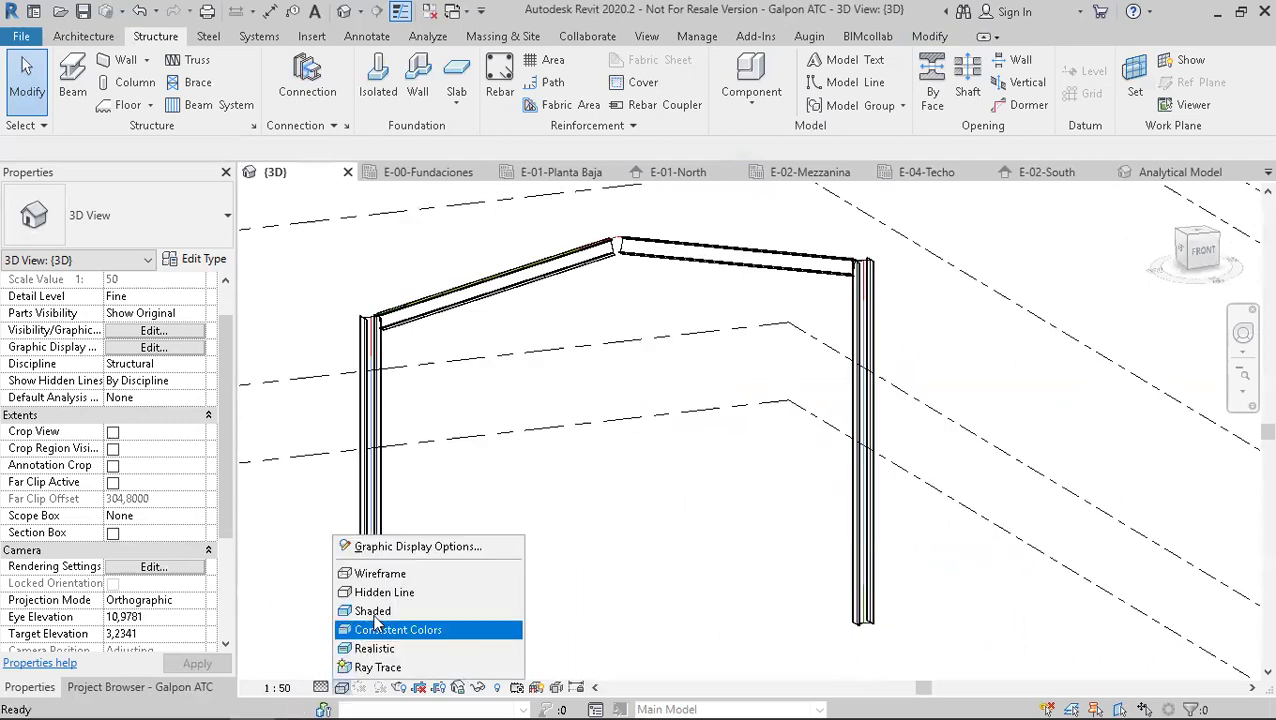
pyautogui.click(390, 611)
pyautogui.moveTo(524, 336)
pyautogui.keyDown('shift'); pyautogui.mouseDown(button='middle')
pyautogui.moveTo(601, 430)
pyautogui.moveTo(740, 391)
pyautogui.moveTo(581, 419)
pyautogui.moveTo(547, 404)
pyautogui.moveTo(581, 433)
pyautogui.moveTo(598, 427)
pyautogui.mouseUp(button='middle'); pyautogui.keyUp('shift')
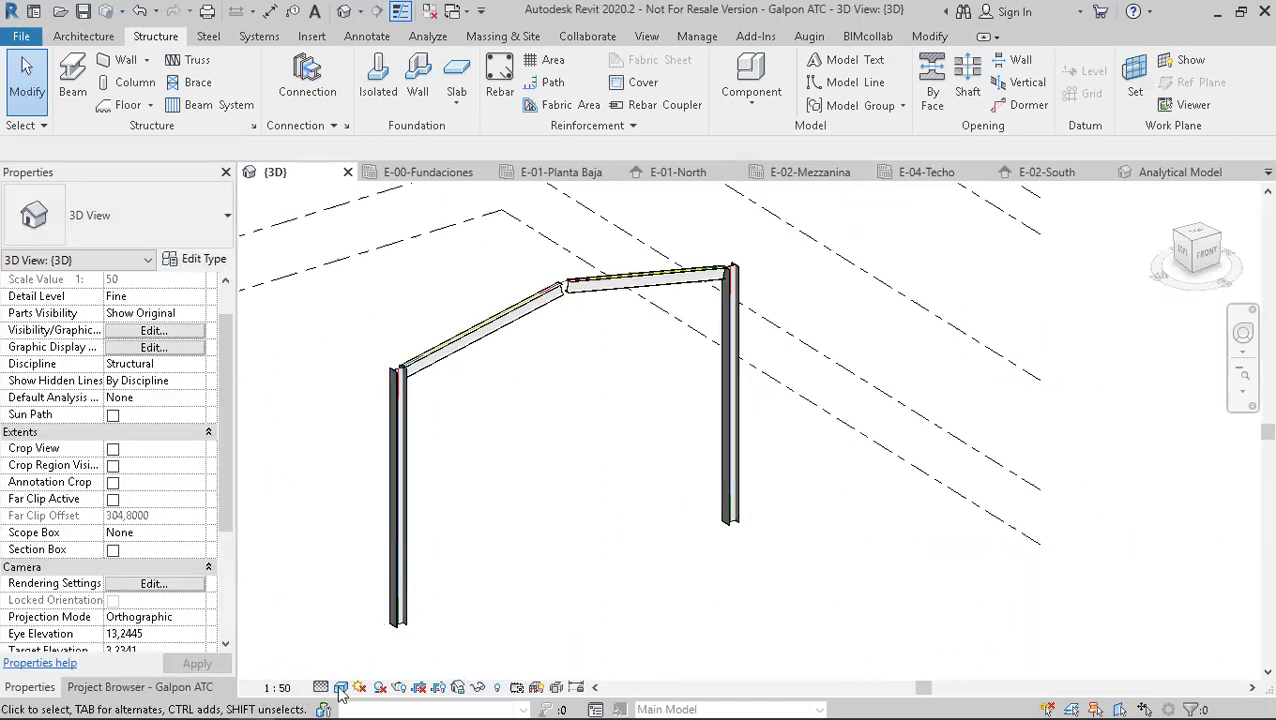
pyautogui.click(537, 688)
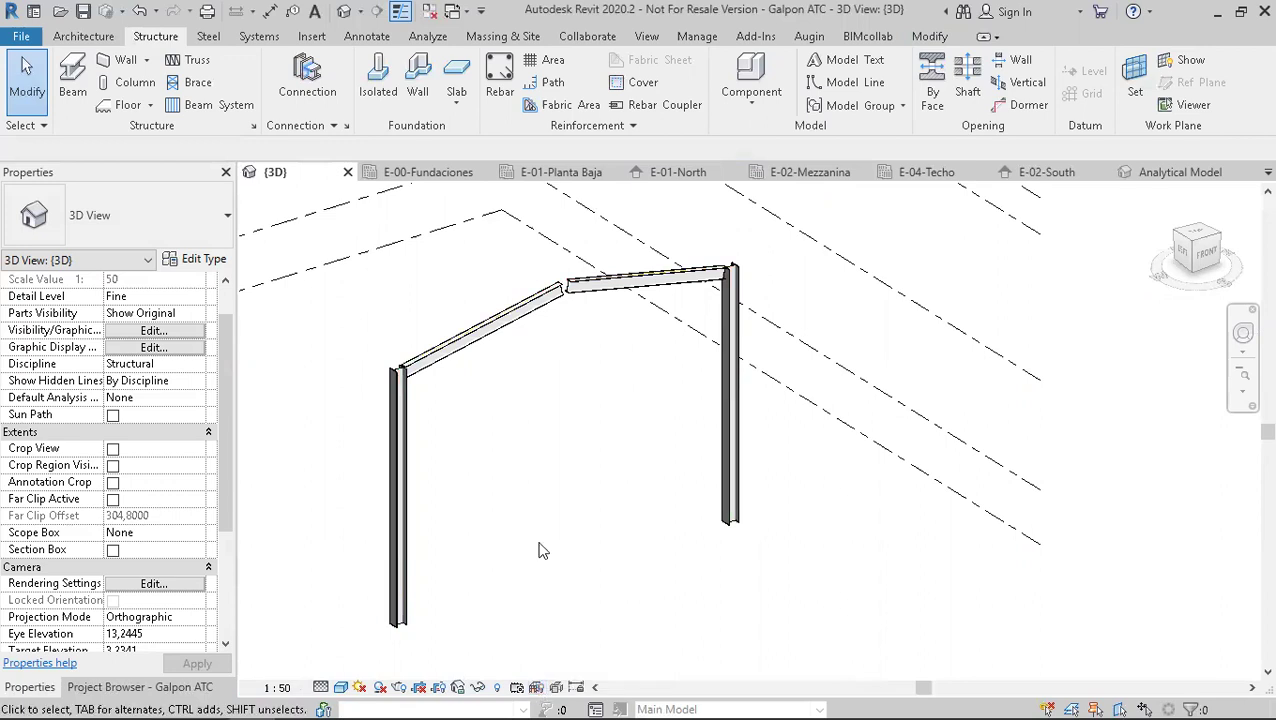
# - Examine the right beam-to-column joint and the ridge joint between the two roof beams in the 3D view
pyautogui.scroll(4, 575, 288)
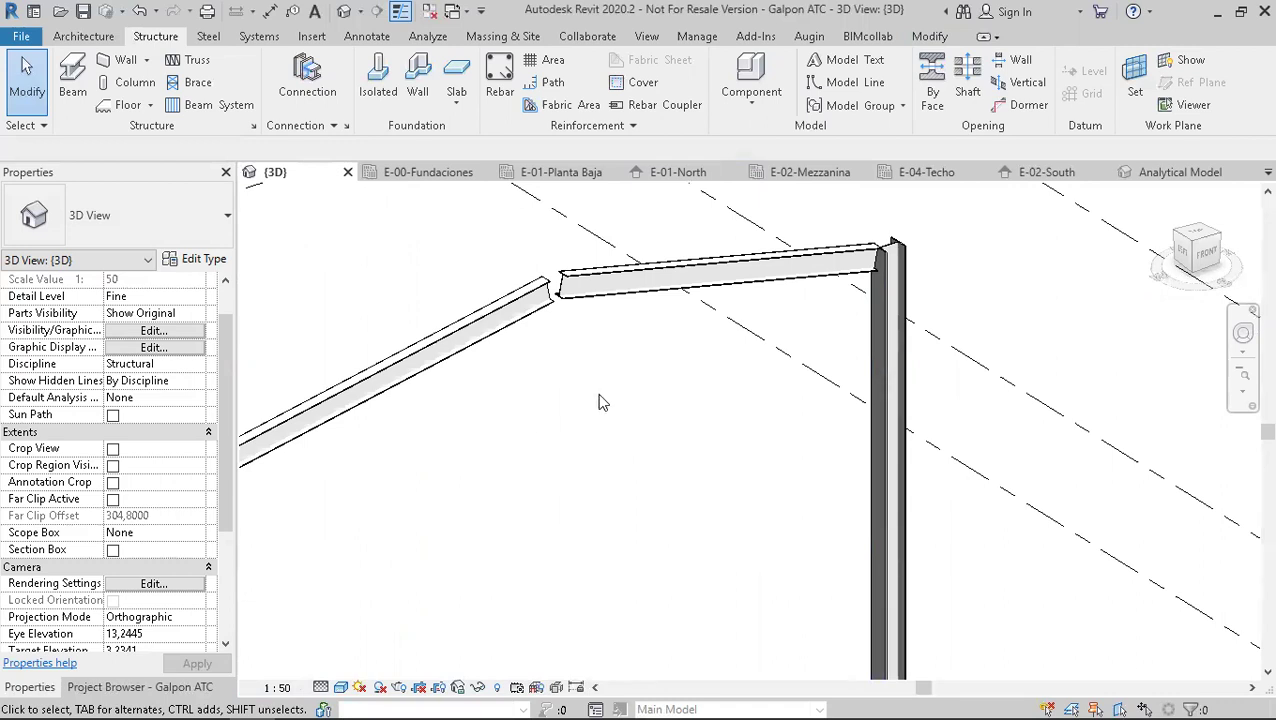
pyautogui.middleClick(615, 427)
pyautogui.scroll(5, 893, 252)
pyautogui.scroll(-8, 886, 258)
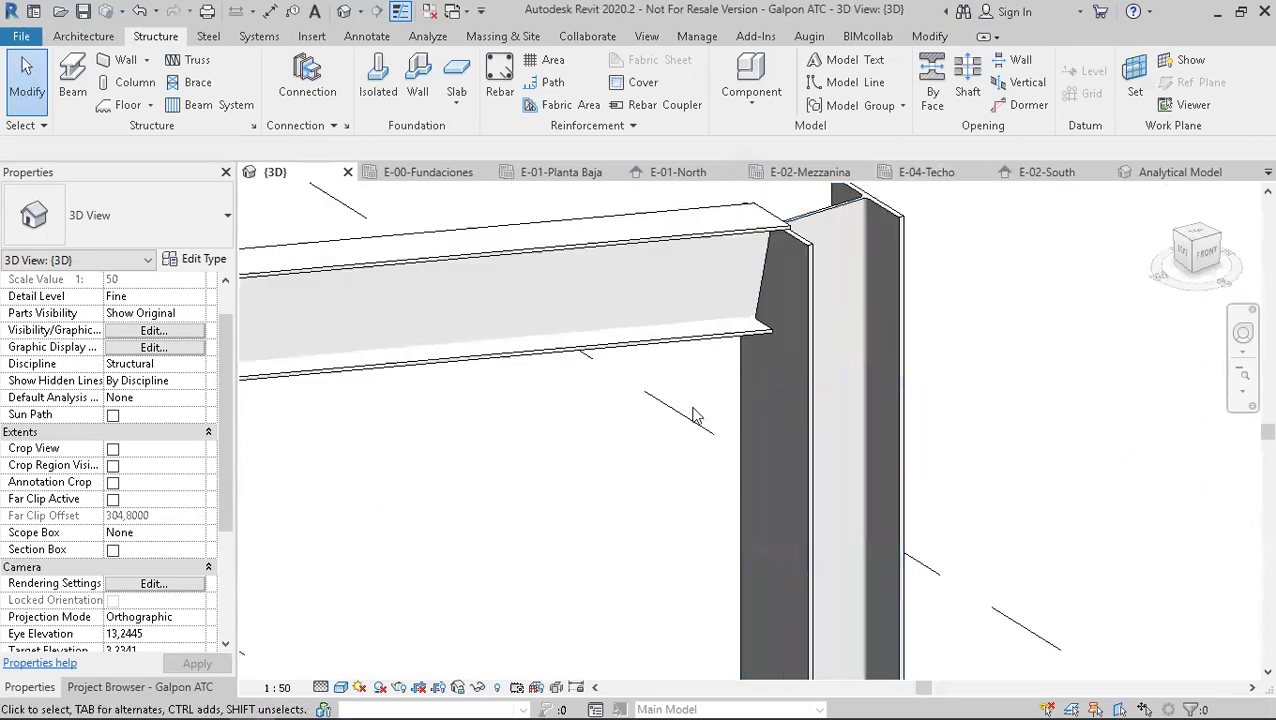
pyautogui.middleClick(564, 412)
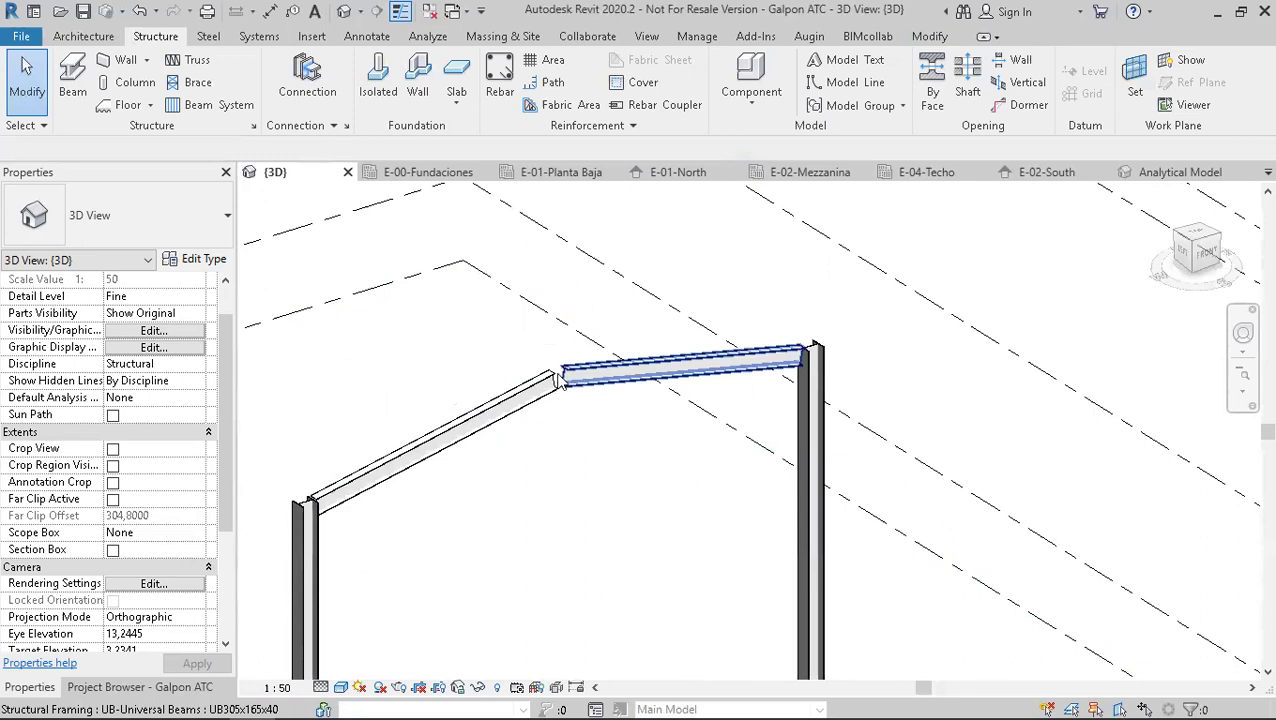
pyautogui.moveTo(596, 429); pyautogui.dragTo(639, 406, button='middle')
pyautogui.scroll(5, 612, 395)
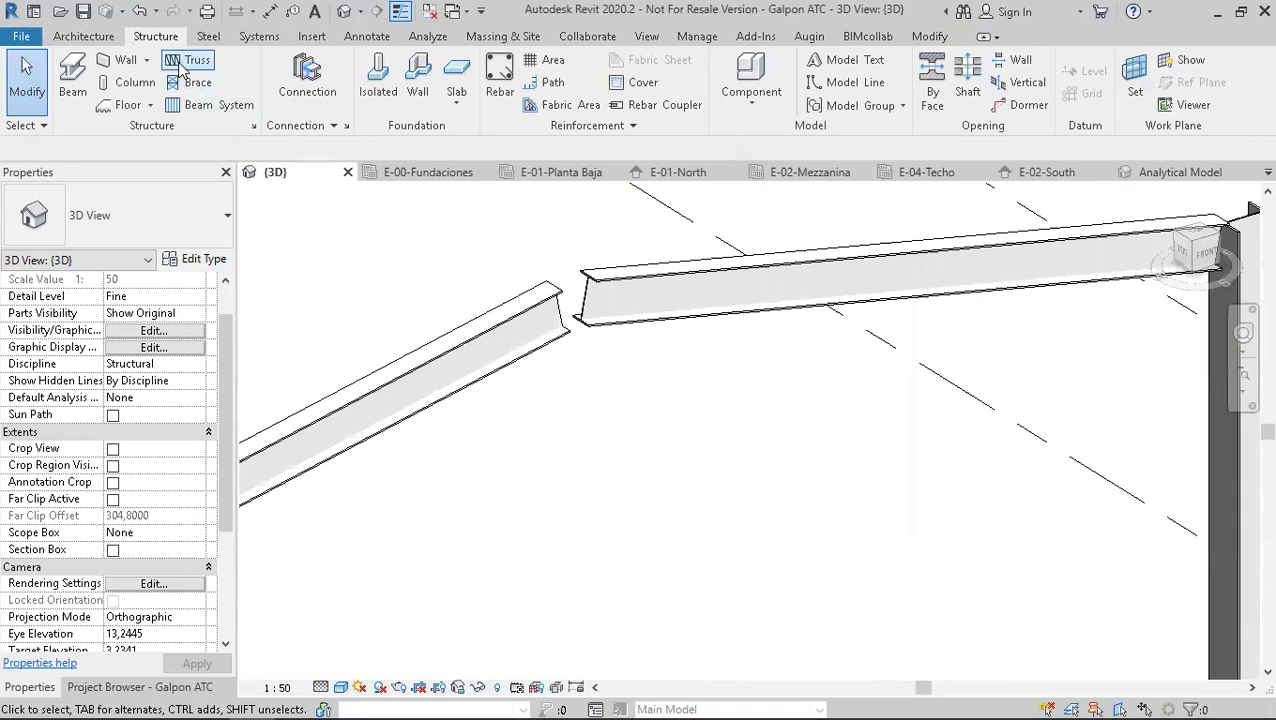
pyautogui.click(208, 36)
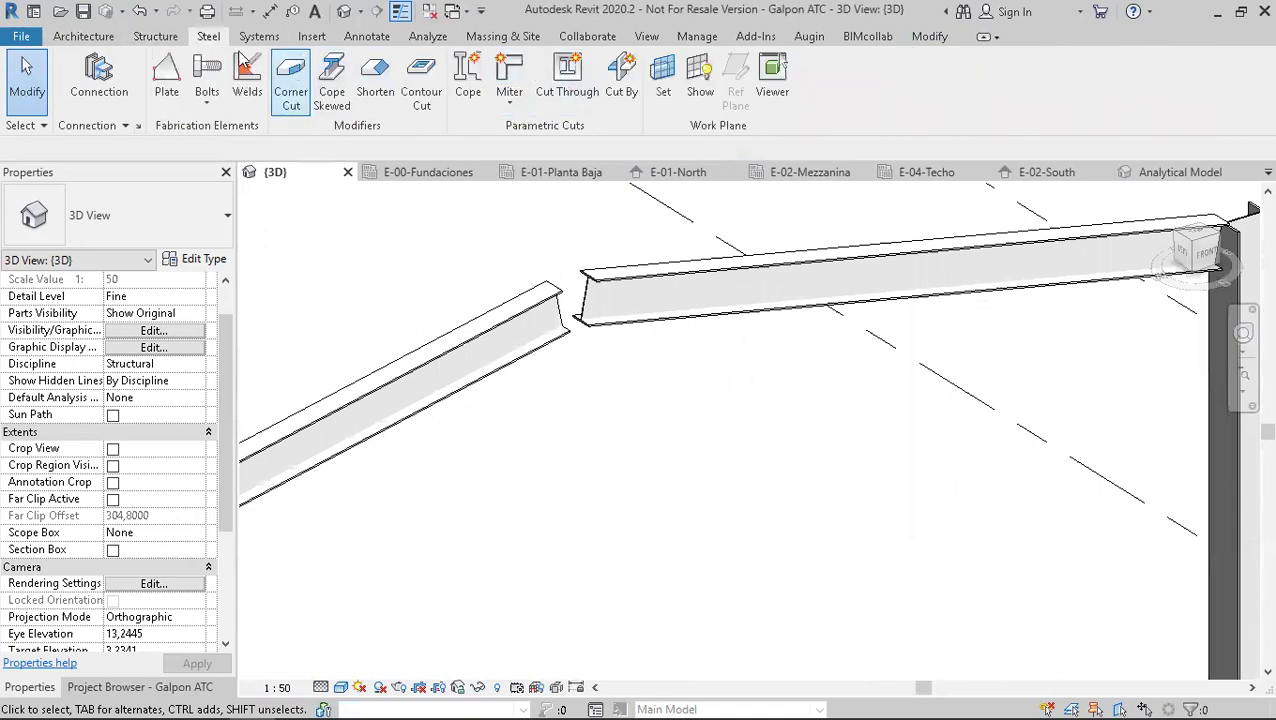
pyautogui.click(155, 36)
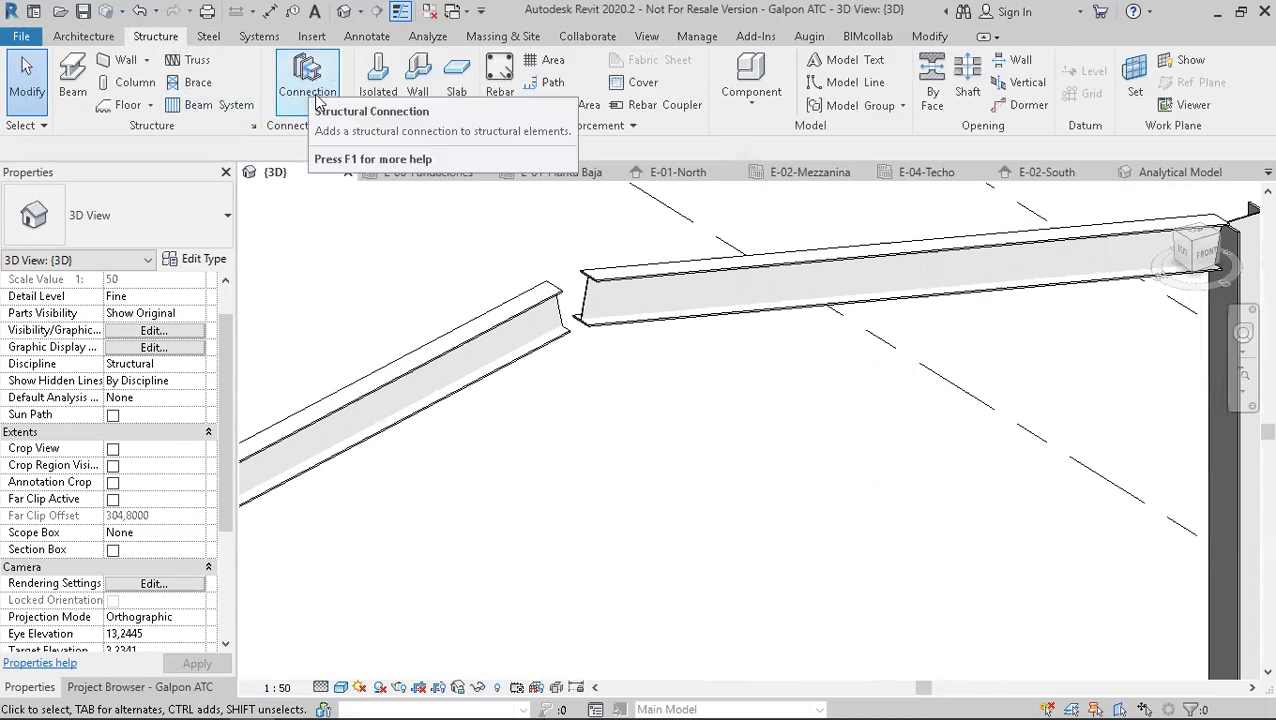
pyautogui.moveTo(431, 275); pyautogui.dragTo(490, 320, button='middle')
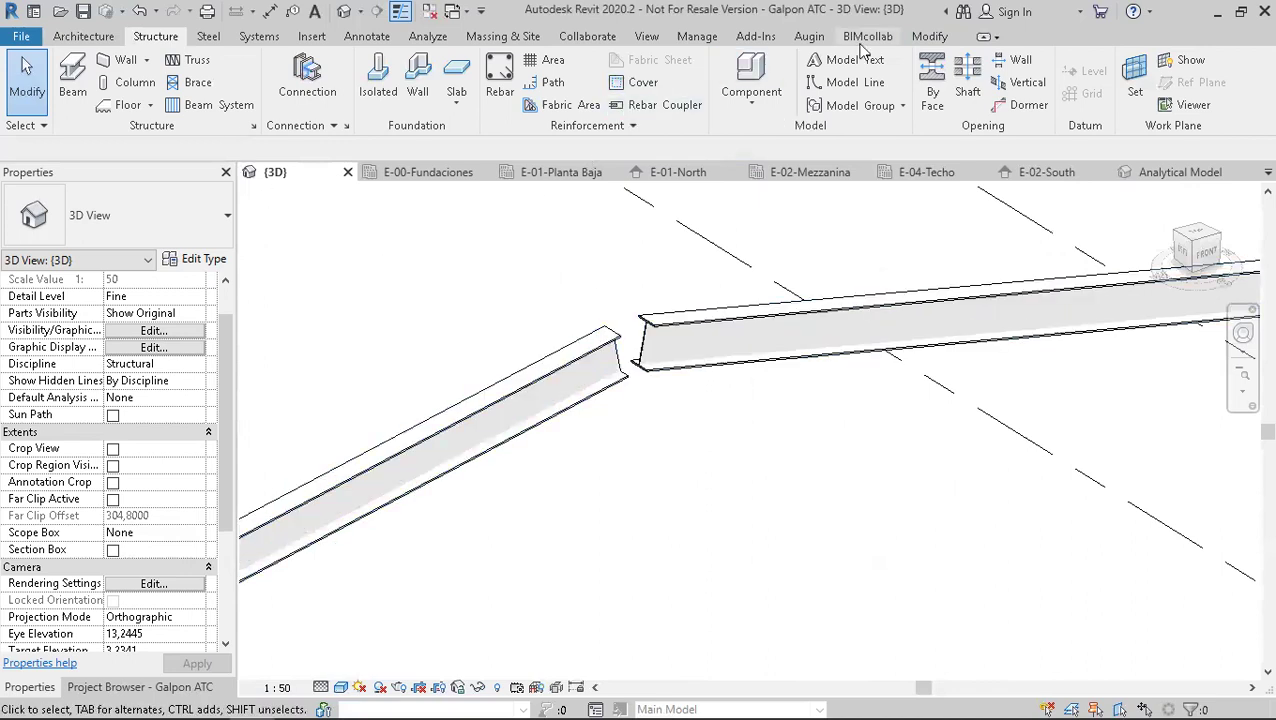
# - Start the Beam/Column Joins tool and check for editable beam joins in the {3D}, E-02-South and E-04-Techo views
pyautogui.click(931, 37)
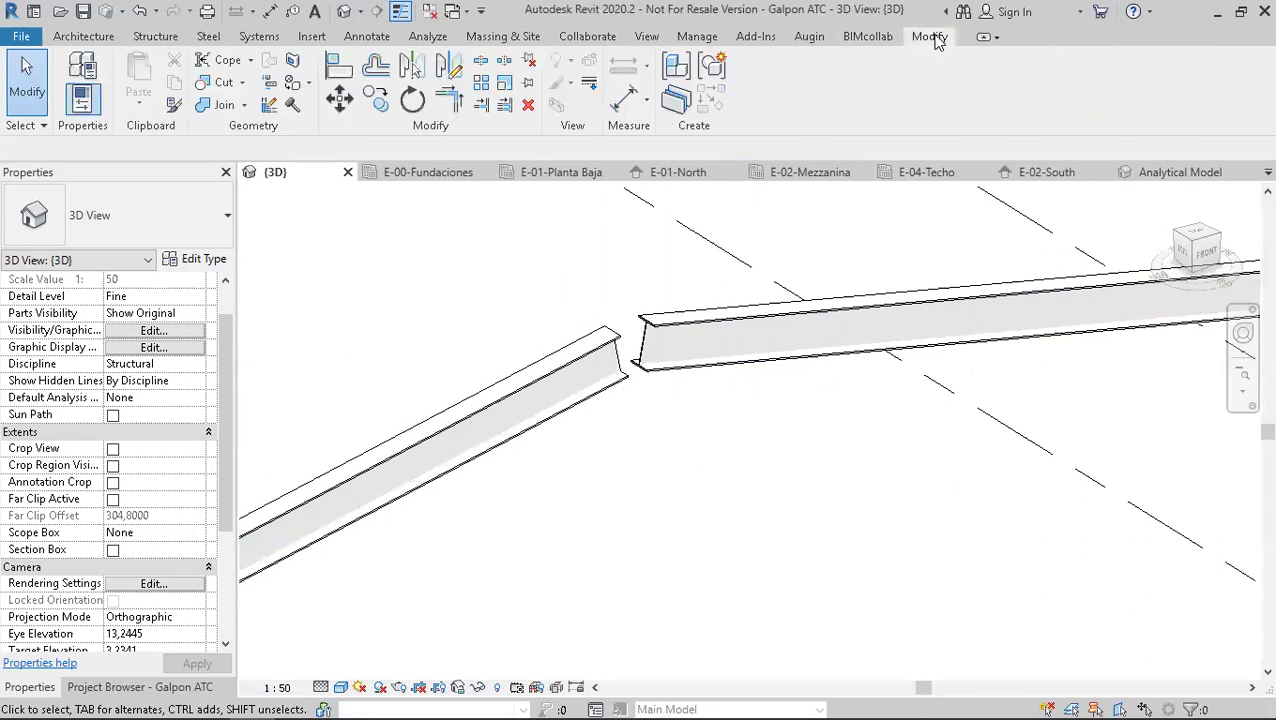
pyautogui.click(270, 86)
pyautogui.scroll(-4, 606, 406)
pyautogui.moveTo(615, 432); pyautogui.dragTo(655, 320, button='middle')
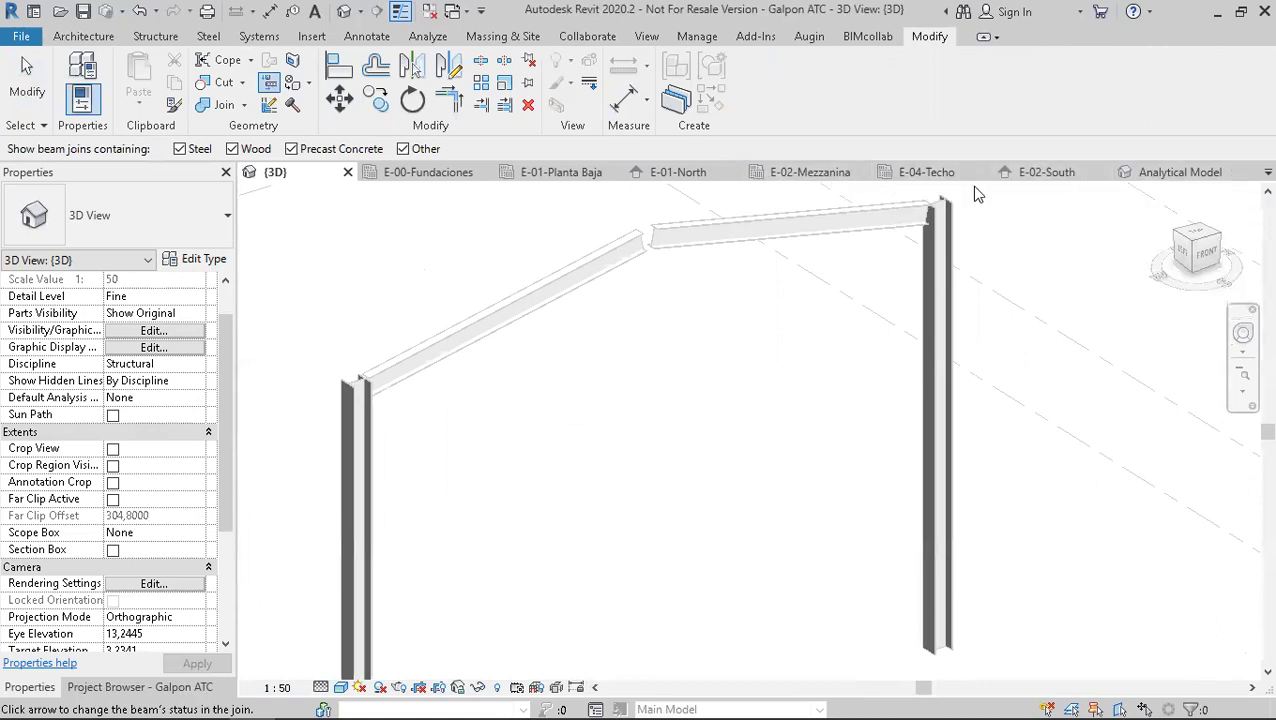
pyautogui.click(1062, 174)
pyautogui.scroll(-1, 754, 397)
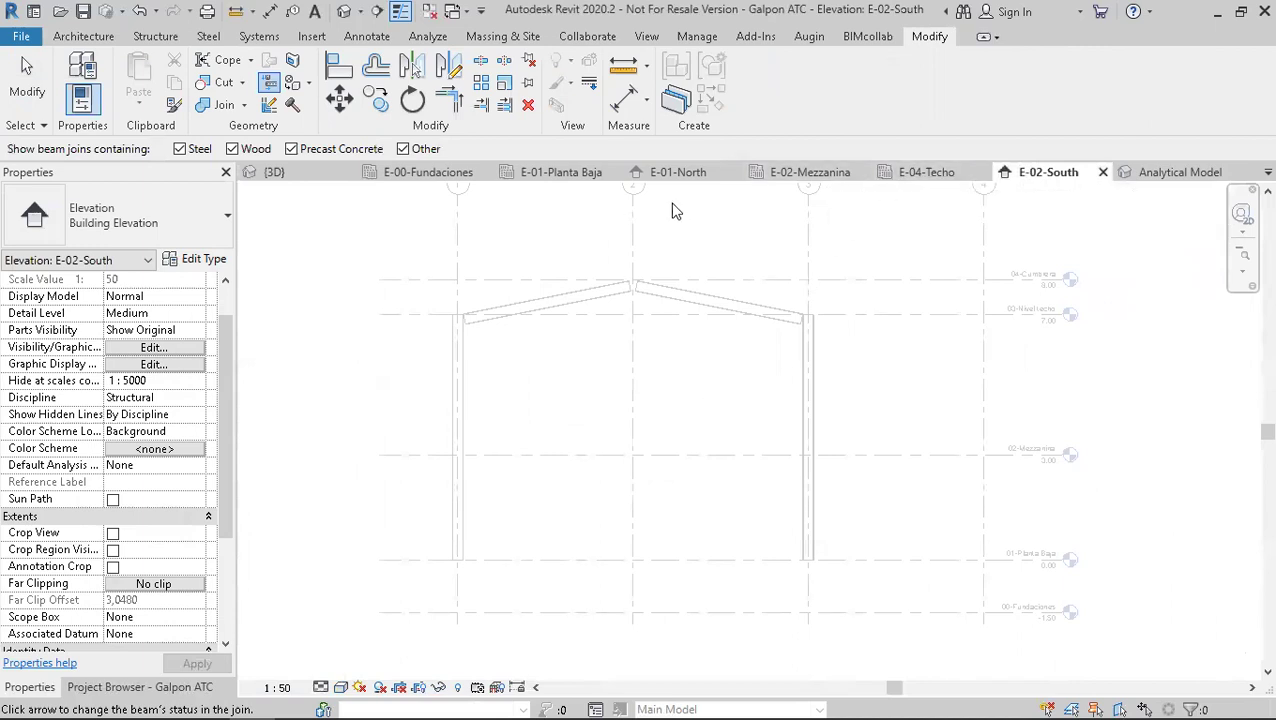
pyautogui.click(925, 175)
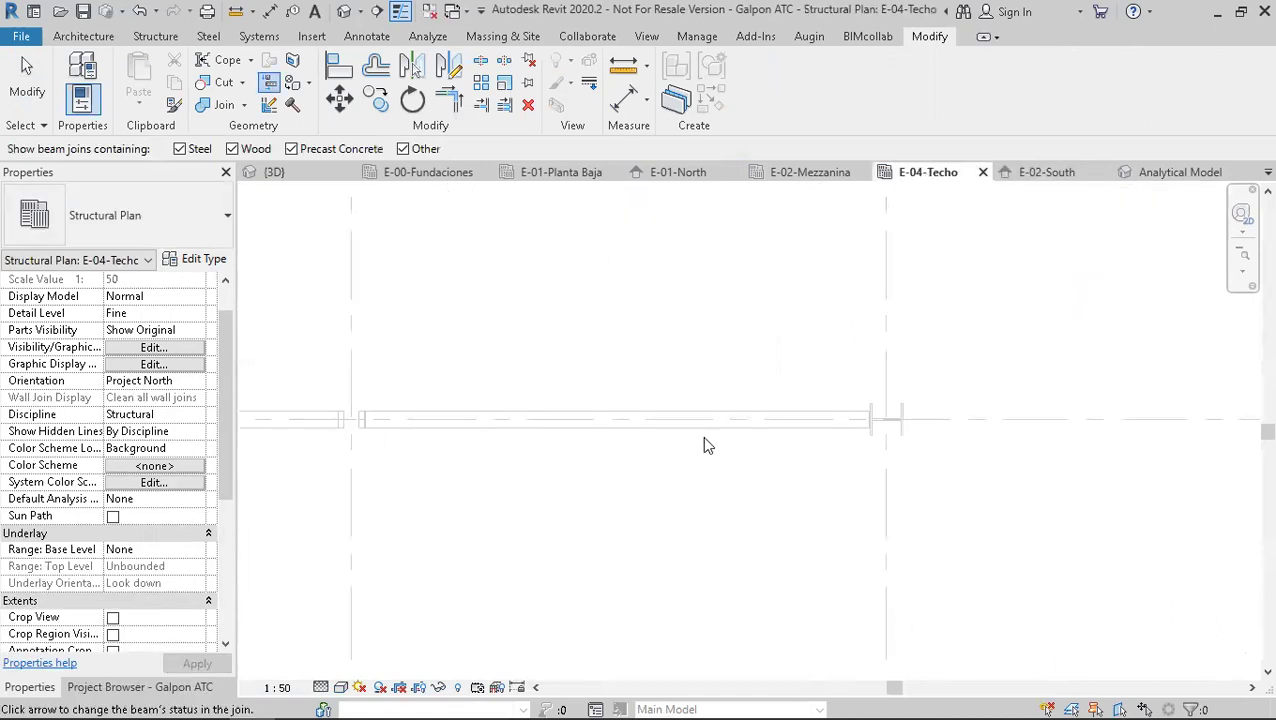
pyautogui.scroll(-1, 505, 473)
pyautogui.moveTo(665, 482); pyautogui.dragTo(528, 459, button='middle')
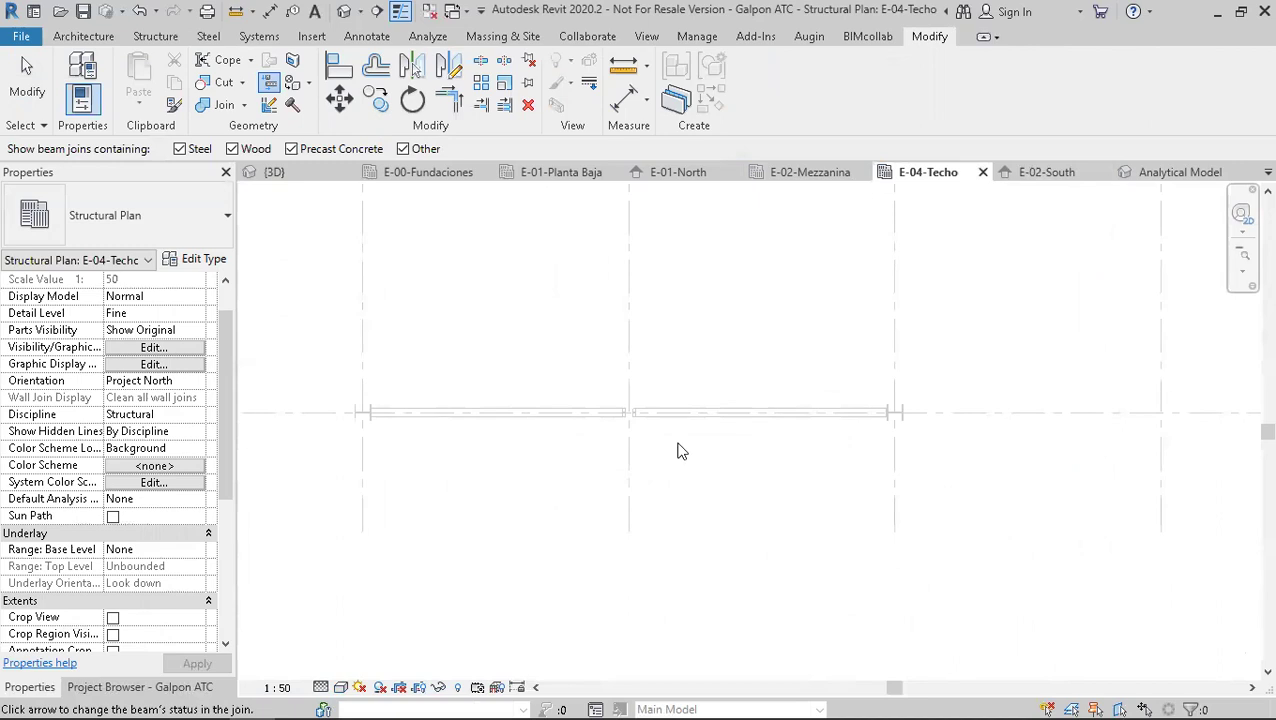
# - Open the E-03-Nivel techo structural plan and set its detail level to Fine and its scale to 1:50
pyautogui.click(1266, 172)
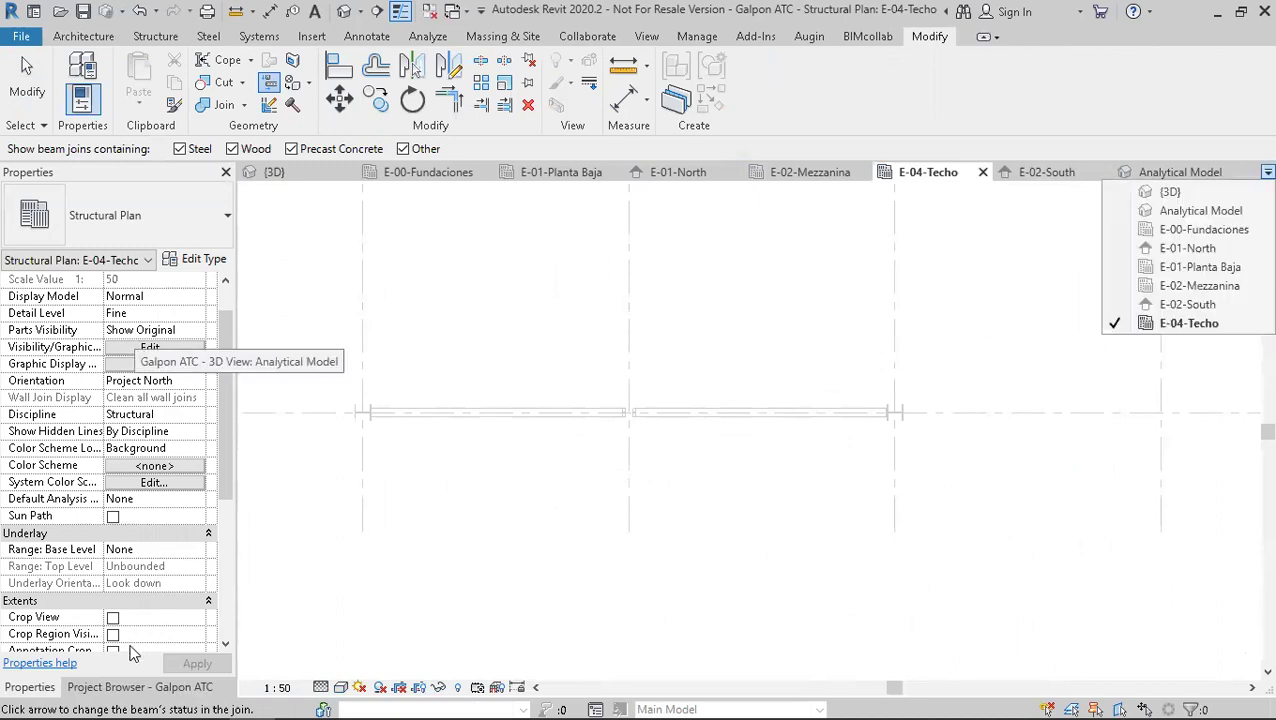
pyautogui.click(118, 688)
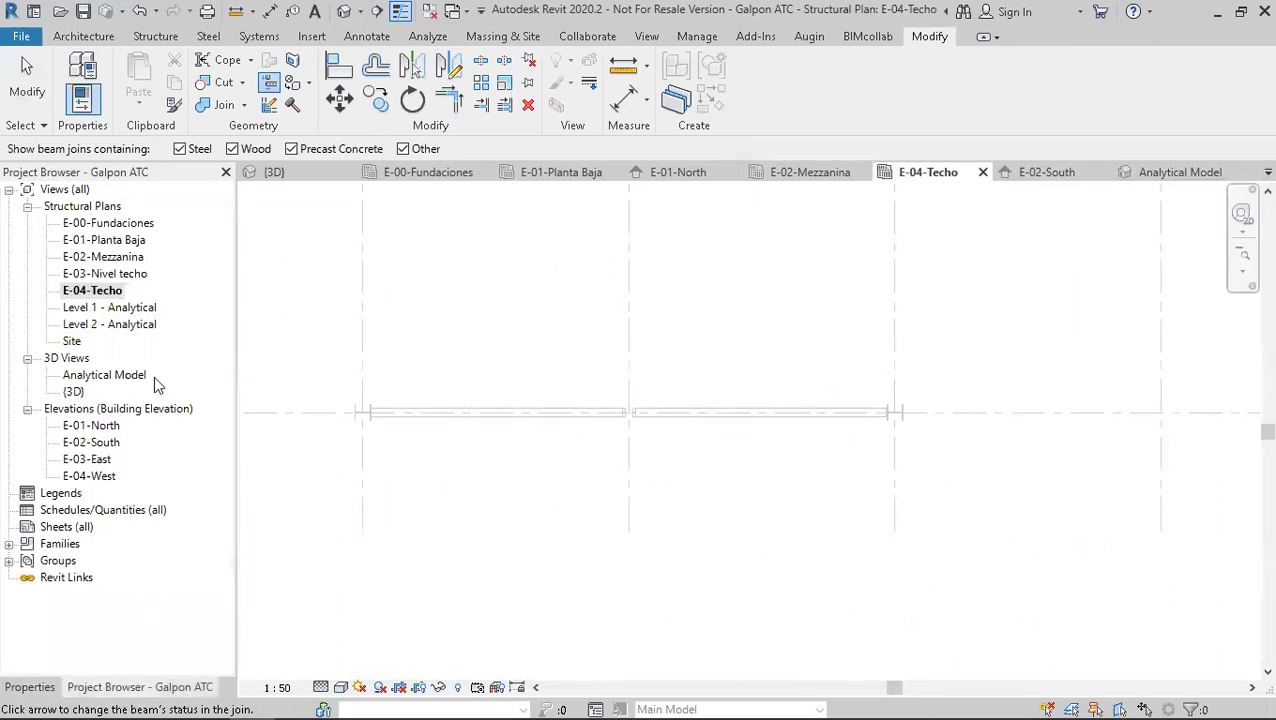
pyautogui.doubleClick(124, 278)
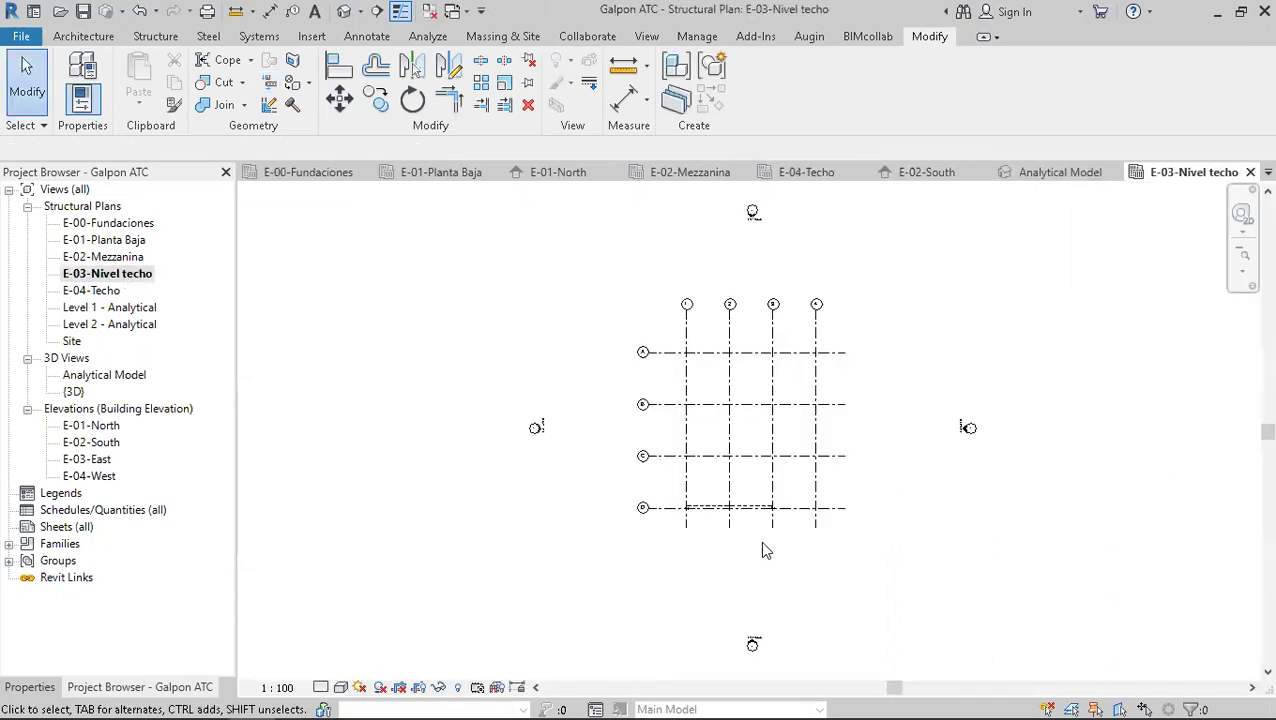
pyautogui.scroll(4, 760, 527)
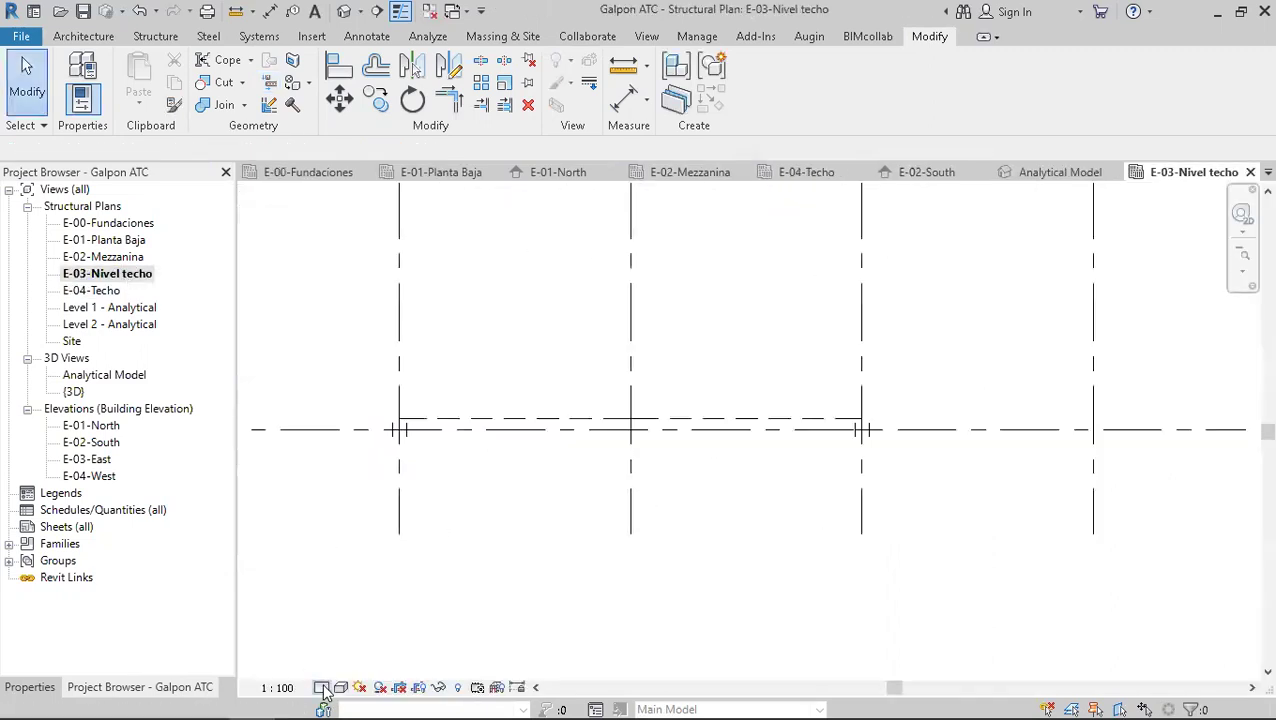
pyautogui.click(277, 687)
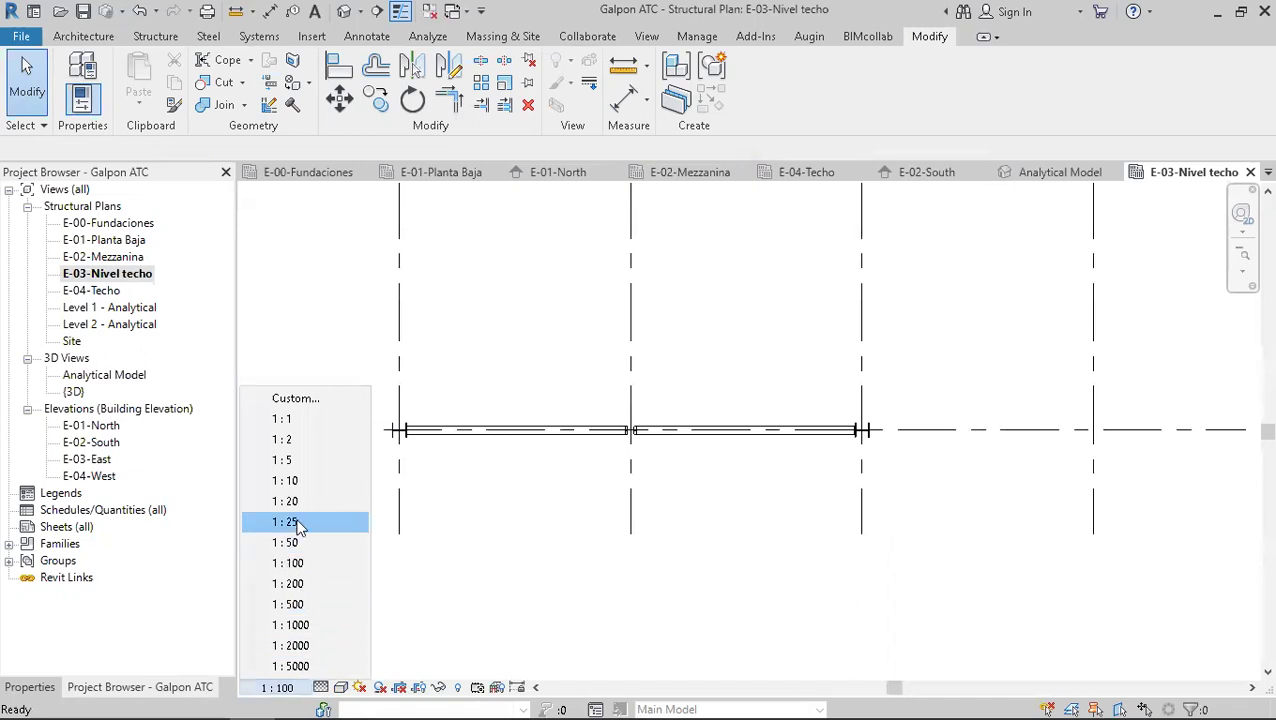
pyautogui.click(301, 540)
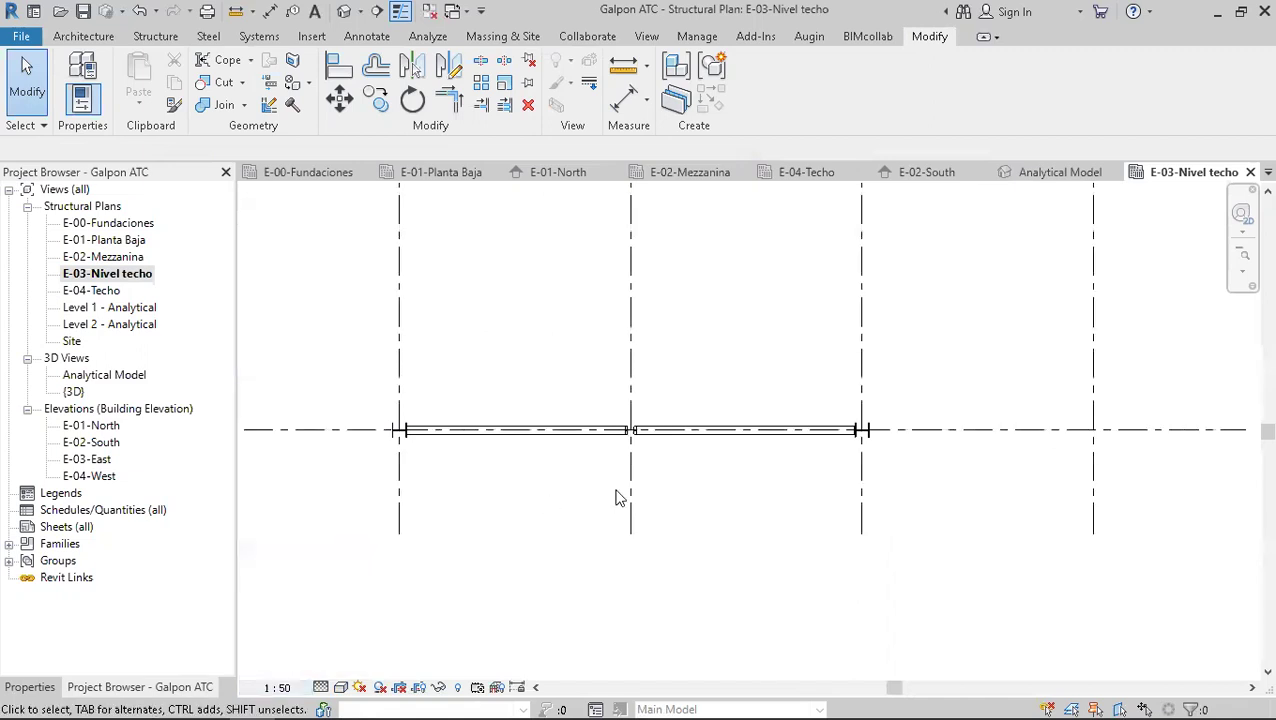
# - Use the Beam/Column Joins tool in the E-03-Nivel techo plan to check the ridge and column ends for editable beam joins
pyautogui.scroll(2, 615, 494)
pyautogui.scroll(1, 610, 452)
pyautogui.scroll(1, 677, 426)
pyautogui.moveTo(677, 441); pyautogui.dragTo(660, 470, button='middle')
pyautogui.scroll(1, 652, 408)
pyautogui.scroll(2, 654, 406)
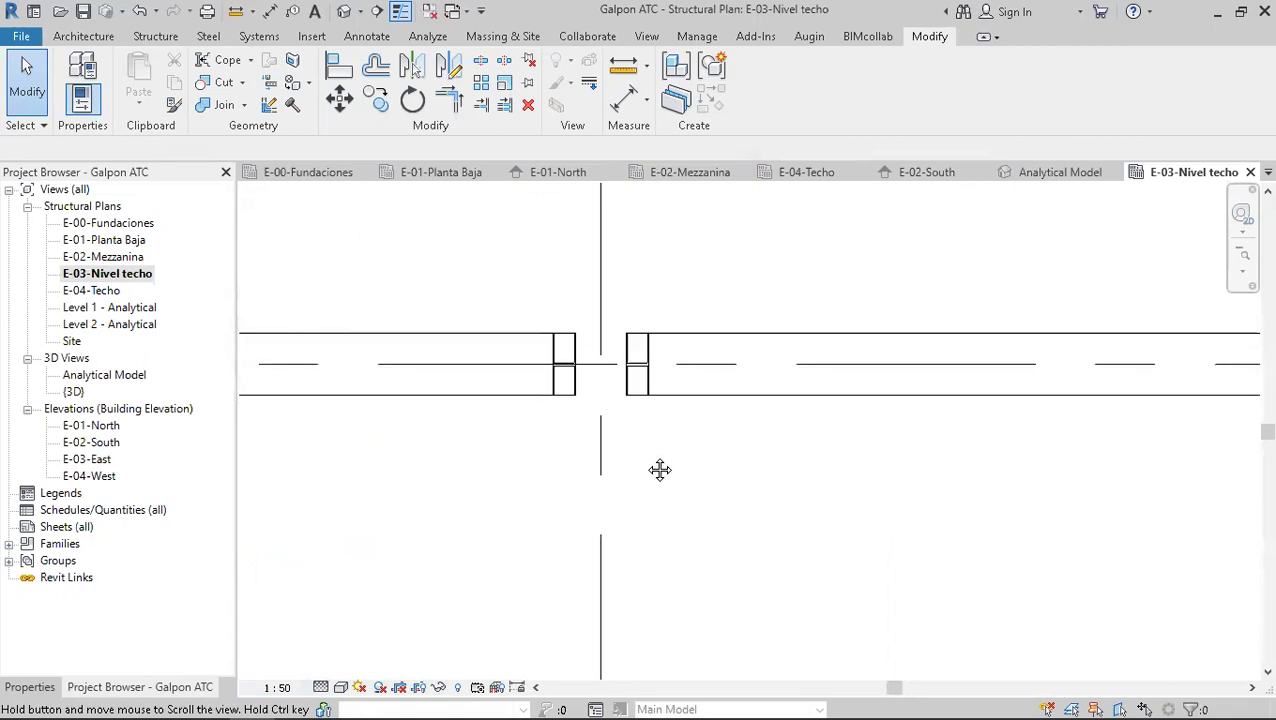
pyautogui.click(268, 82)
pyautogui.scroll(-4, 716, 420)
pyautogui.scroll(-1, 582, 484)
pyautogui.moveTo(584, 502); pyautogui.dragTo(806, 547, button='middle')
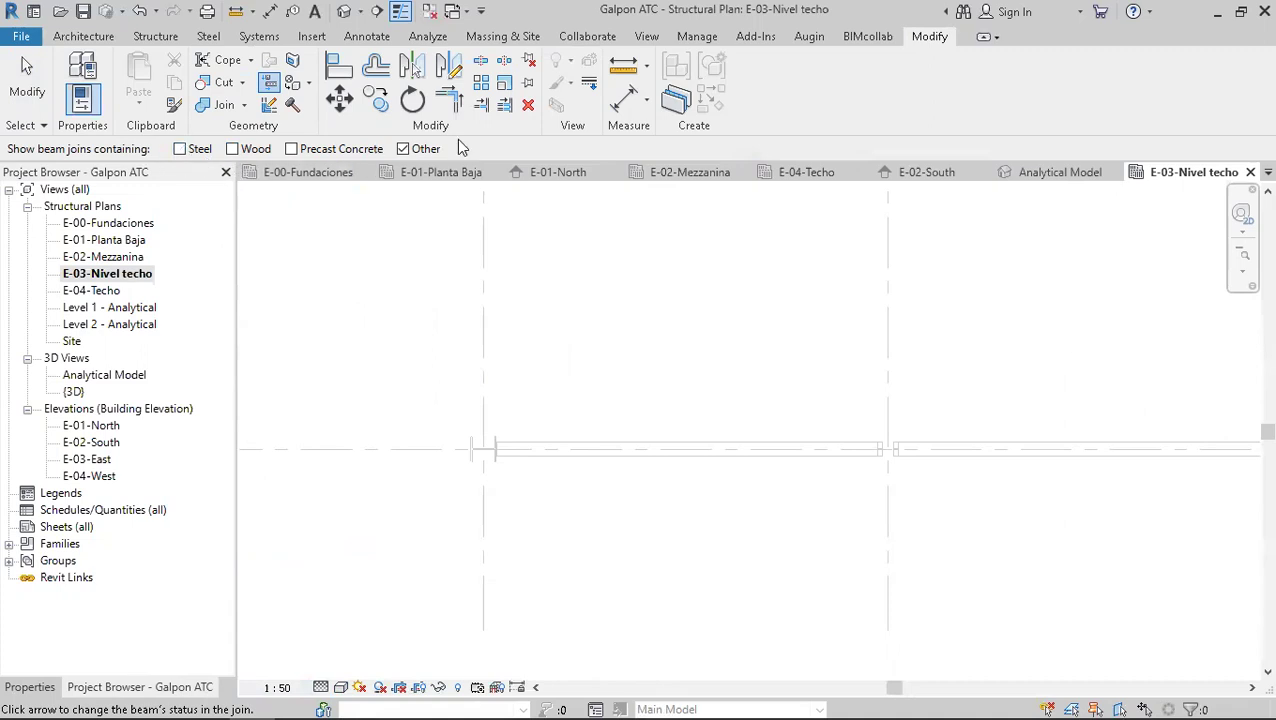
pyautogui.moveTo(633, 525); pyautogui.dragTo(595, 510, button='middle')
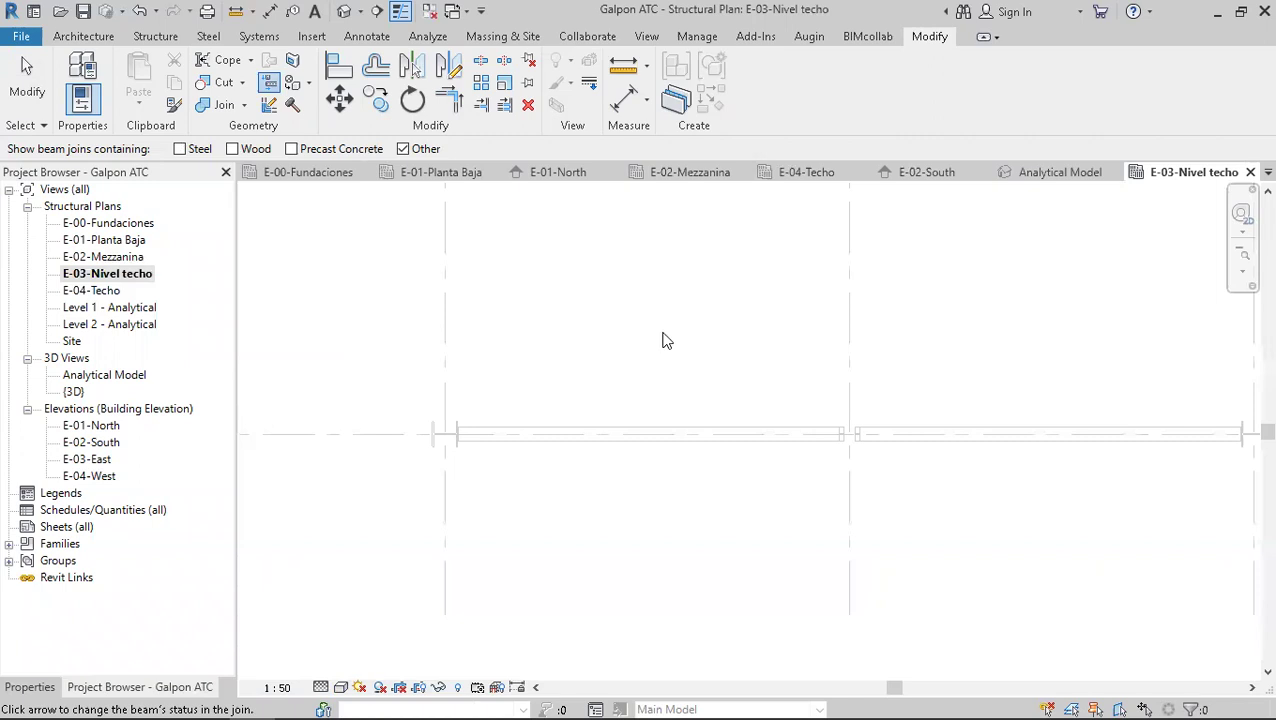
pyautogui.moveTo(584, 368); pyautogui.dragTo(570, 358, button='middle')
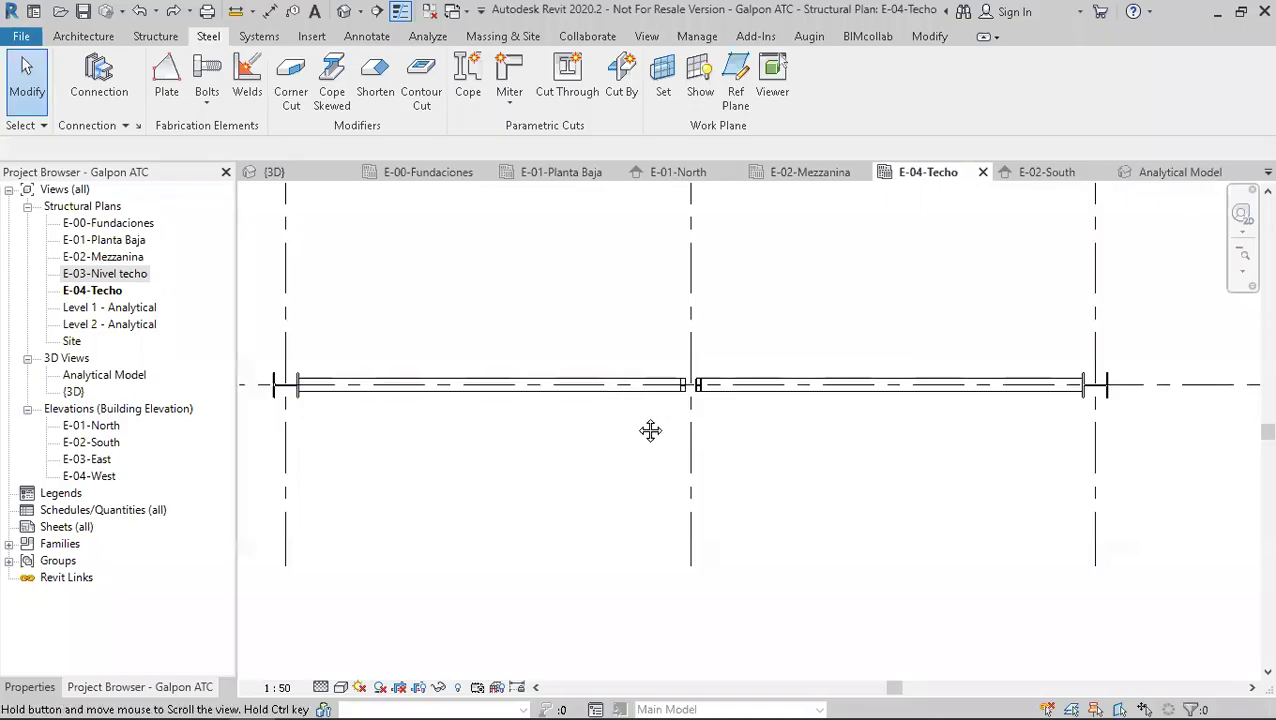
# - Check the roof beams in the E-04-Techo plan for editable joins with the Beam/Column Joins tool
pyautogui.moveTo(649, 430); pyautogui.dragTo(684, 433, button='middle')
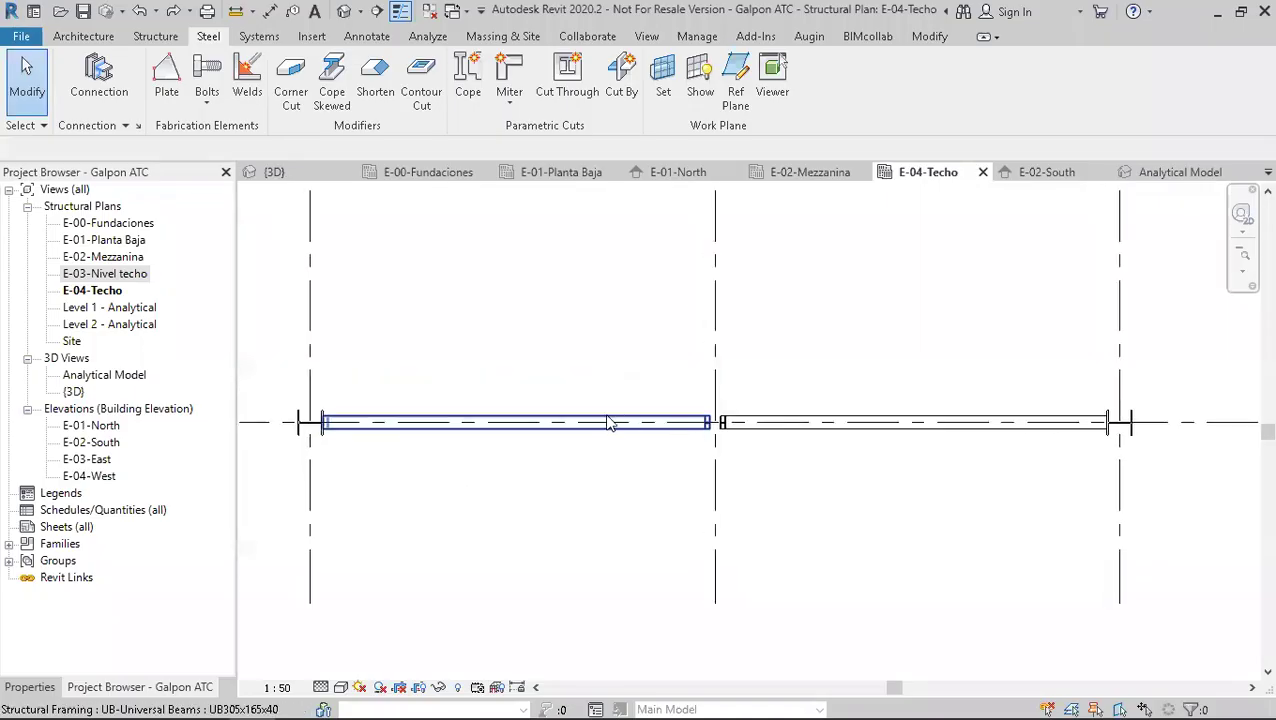
pyautogui.moveTo(607, 422); pyautogui.dragTo(690, 475, button='middle')
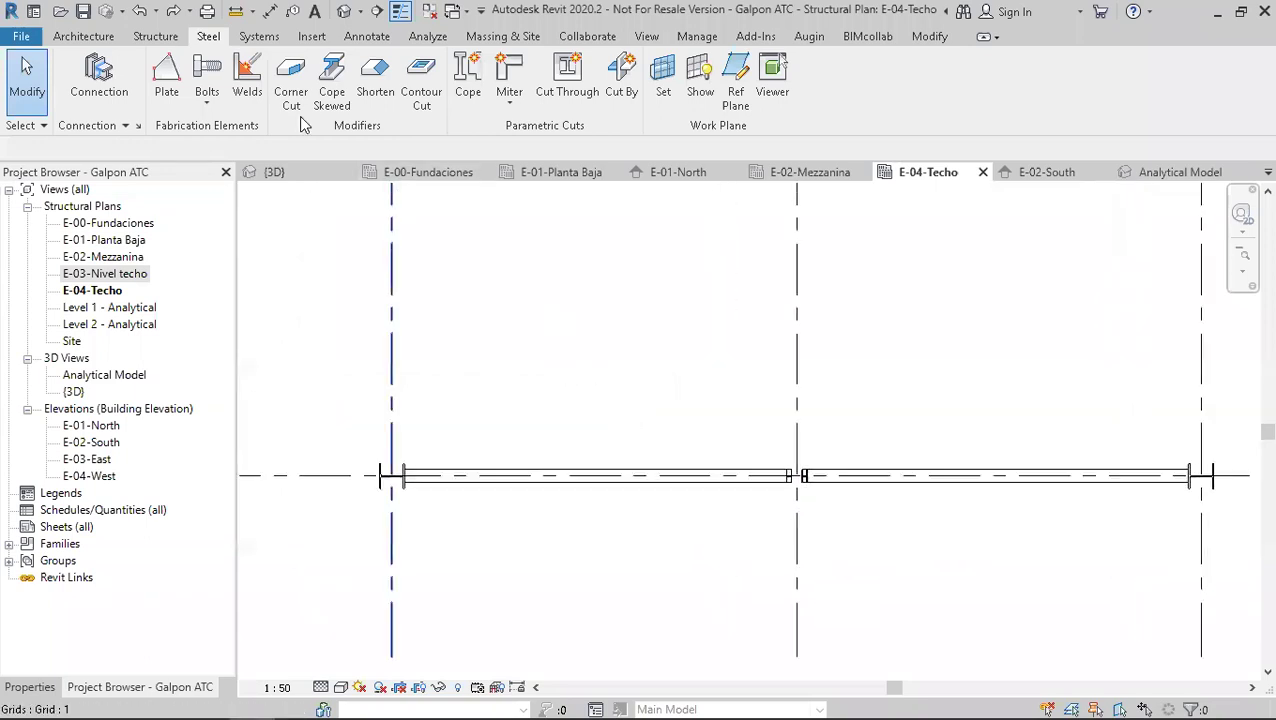
pyautogui.click(940, 40)
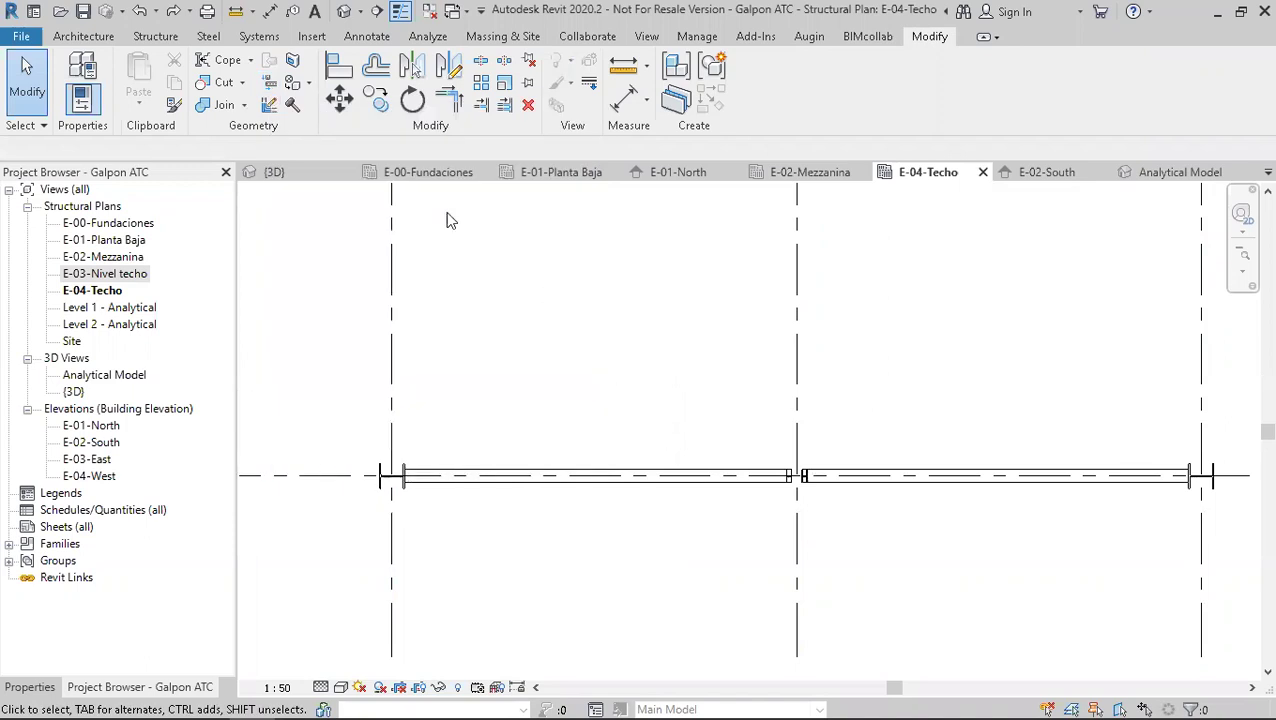
pyautogui.click(268, 84)
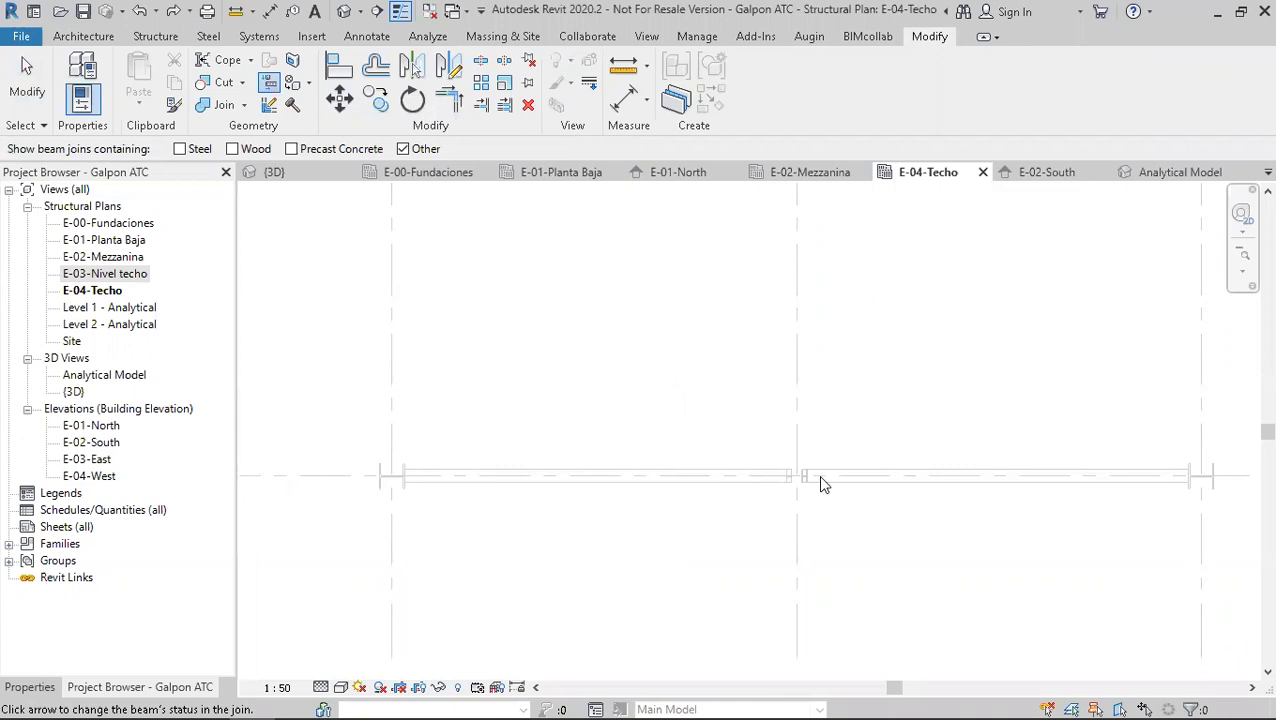
pyautogui.rightClick(636, 385)
pyautogui.click(650, 388)
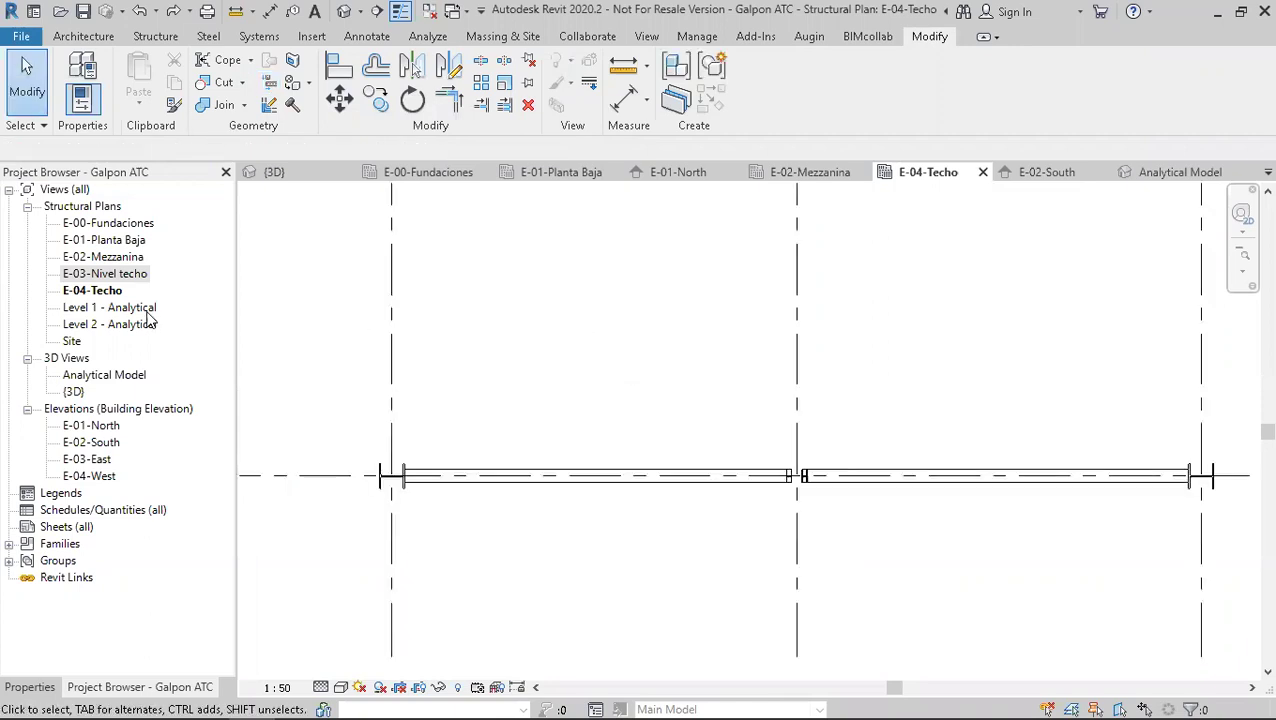
pyautogui.moveTo(566, 381); pyautogui.dragTo(732, 486, button='middle')
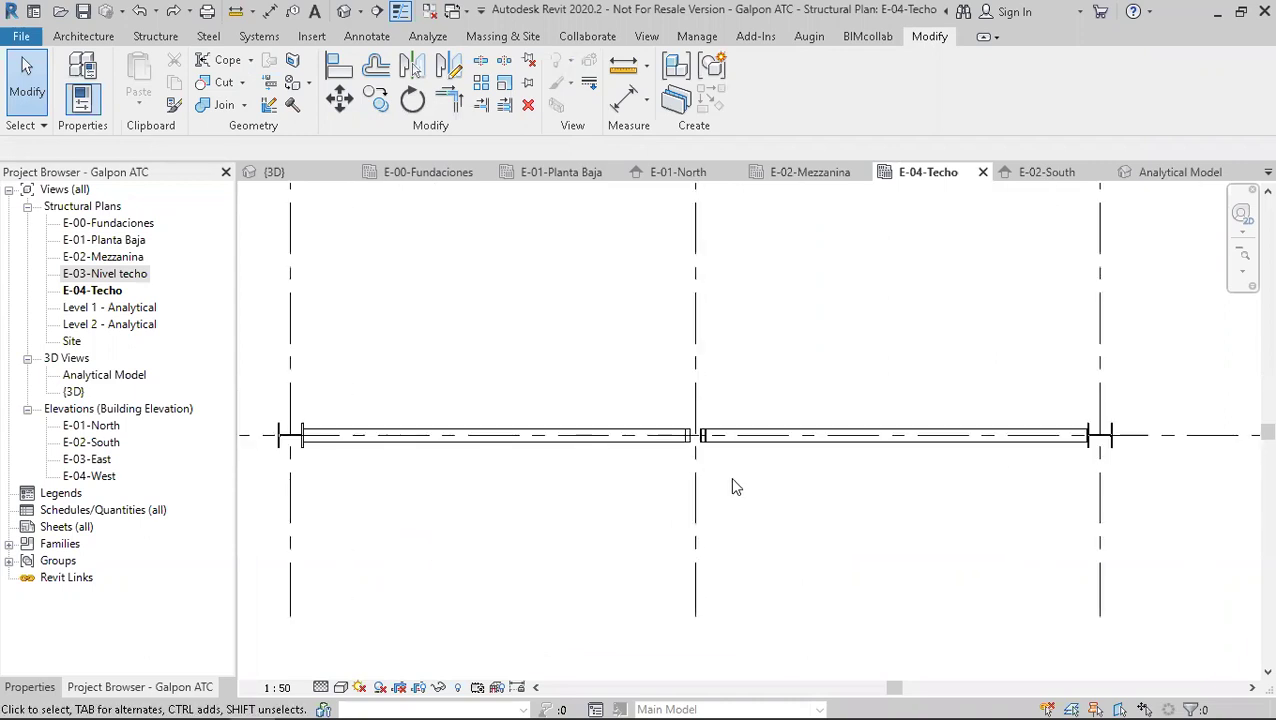
# - Draw a vertical reference plane along grid 2 through the gap between the roof beams at the ridge in the E-02-South elevation
pyautogui.click(1047, 172)
pyautogui.scroll(4, 745, 530)
pyautogui.moveTo(807, 482); pyautogui.dragTo(740, 541, button='middle')
pyautogui.scroll(3, 751, 438)
pyautogui.moveTo(739, 380); pyautogui.dragTo(595, 487, button='middle')
pyautogui.scroll(2, 671, 478)
pyautogui.scroll(3, 640, 462)
pyautogui.scroll(2, 565, 412)
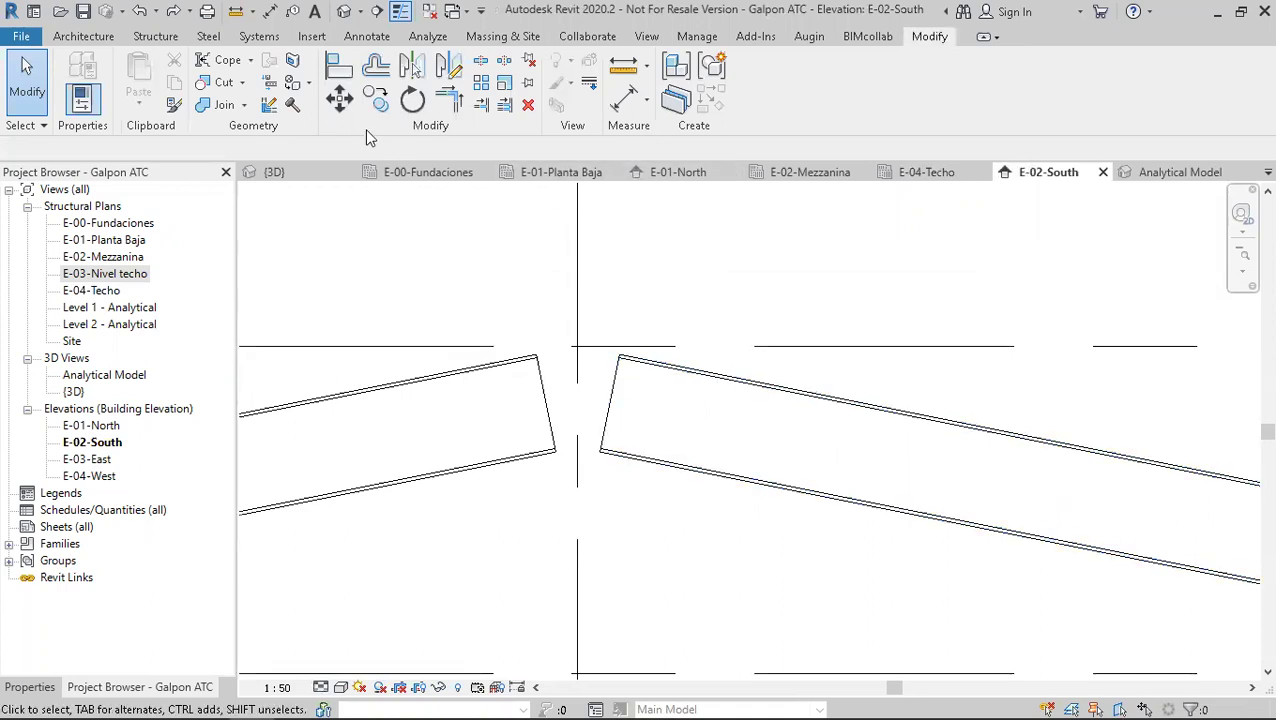
pyautogui.click(86, 38)
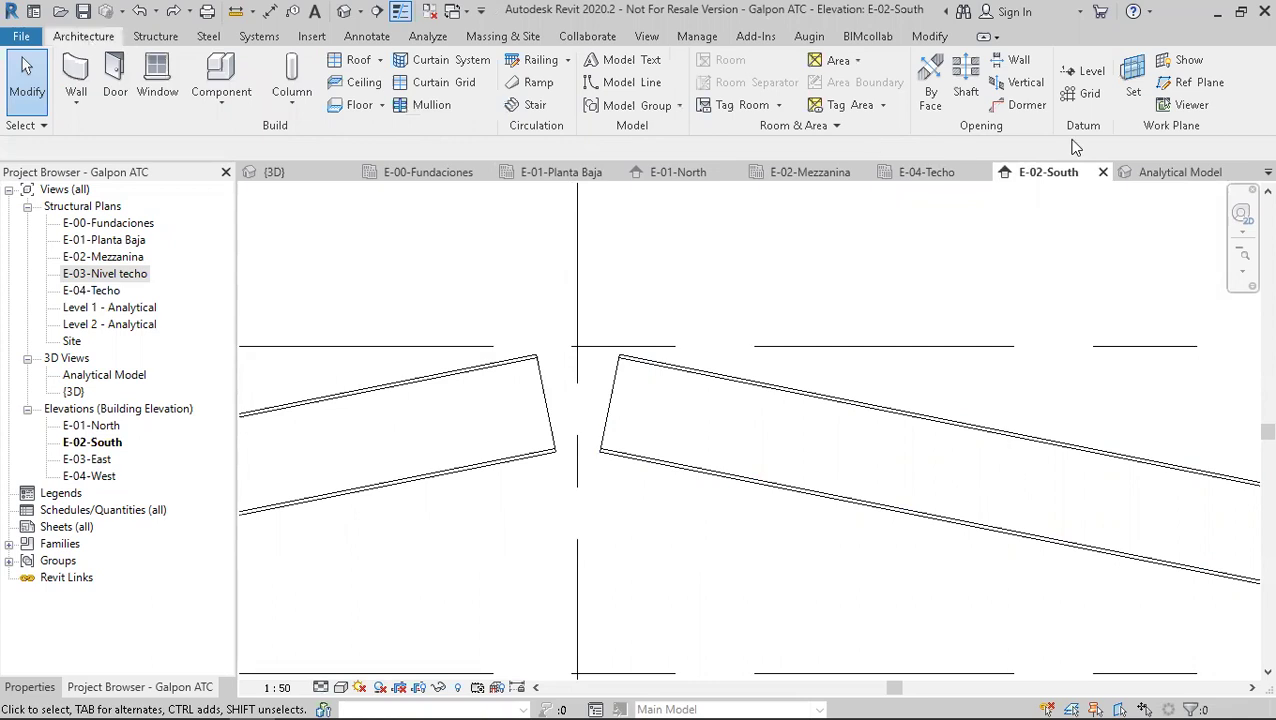
pyautogui.click(1185, 88)
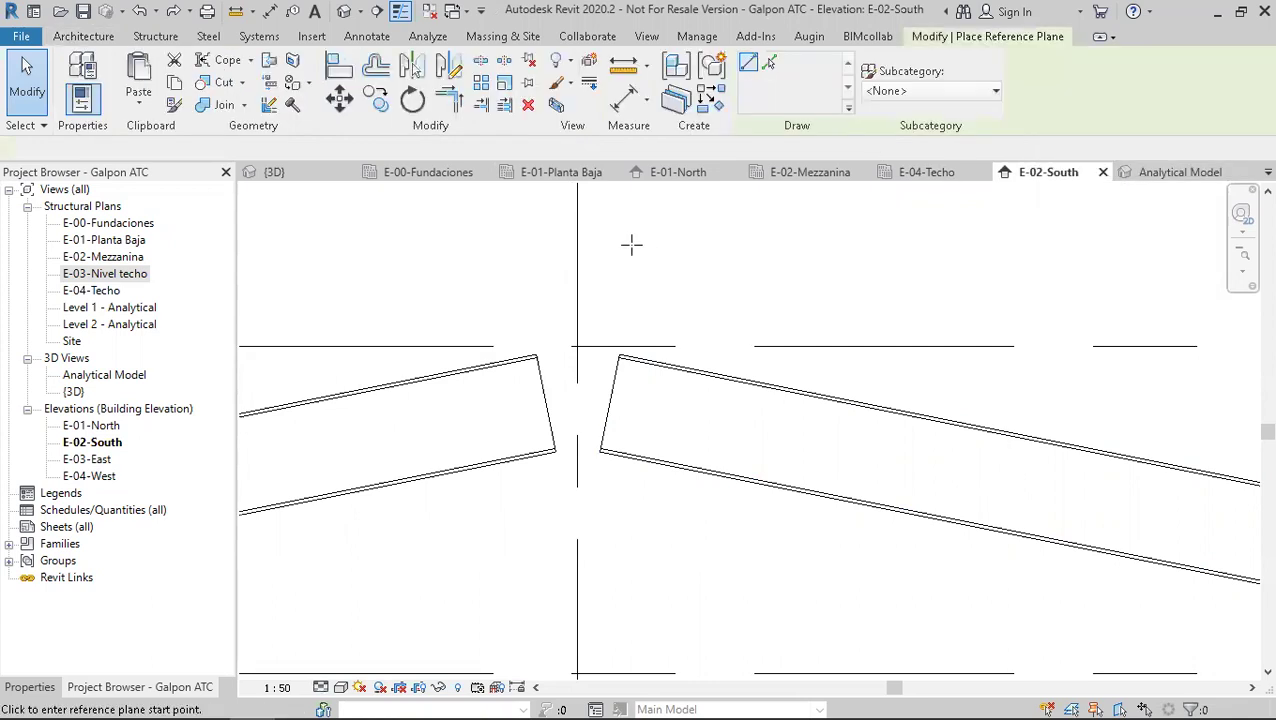
pyautogui.click(576, 267)
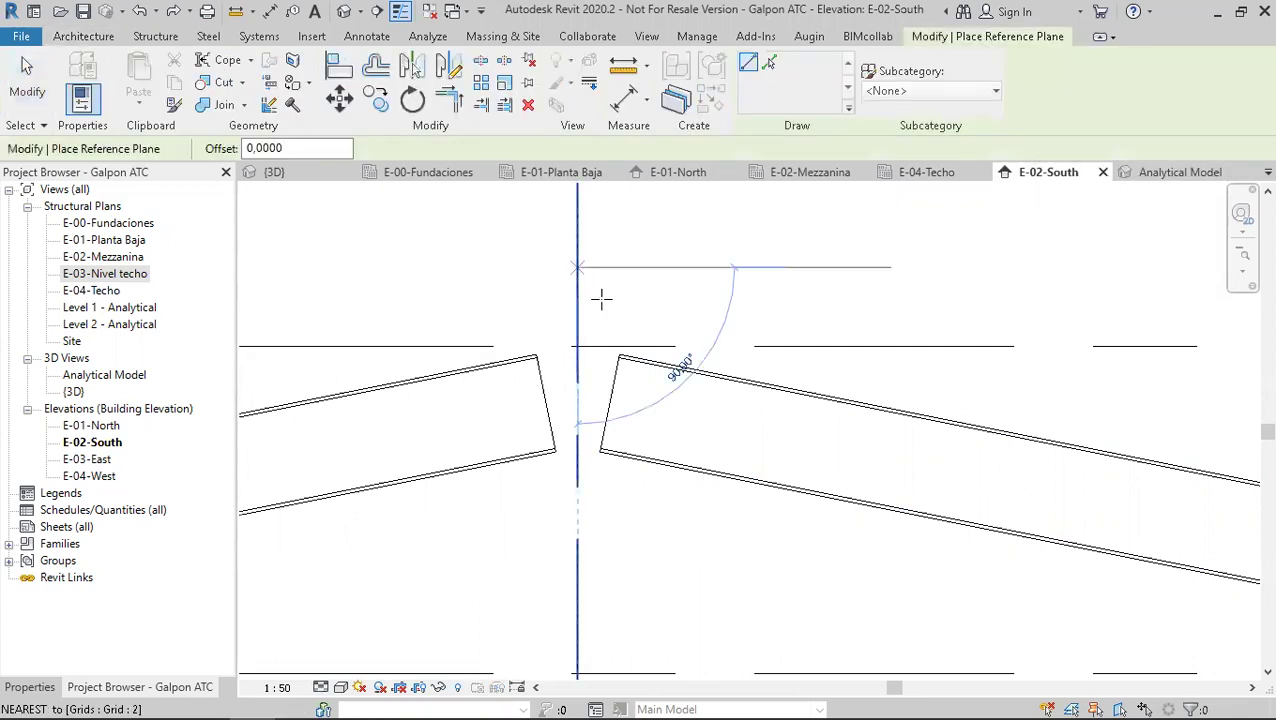
pyautogui.click(577, 508)
pyautogui.rightClick(602, 226)
pyautogui.click(668, 235)
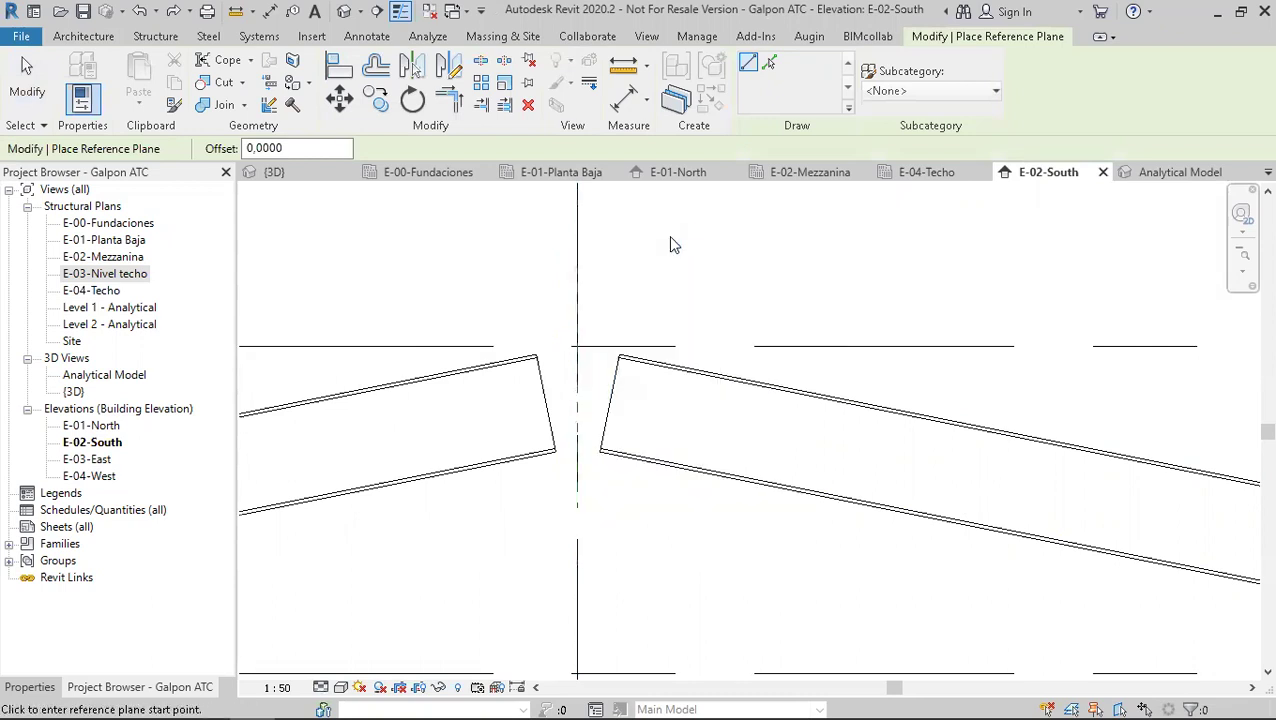
pyautogui.rightClick(640, 237)
pyautogui.click(686, 250)
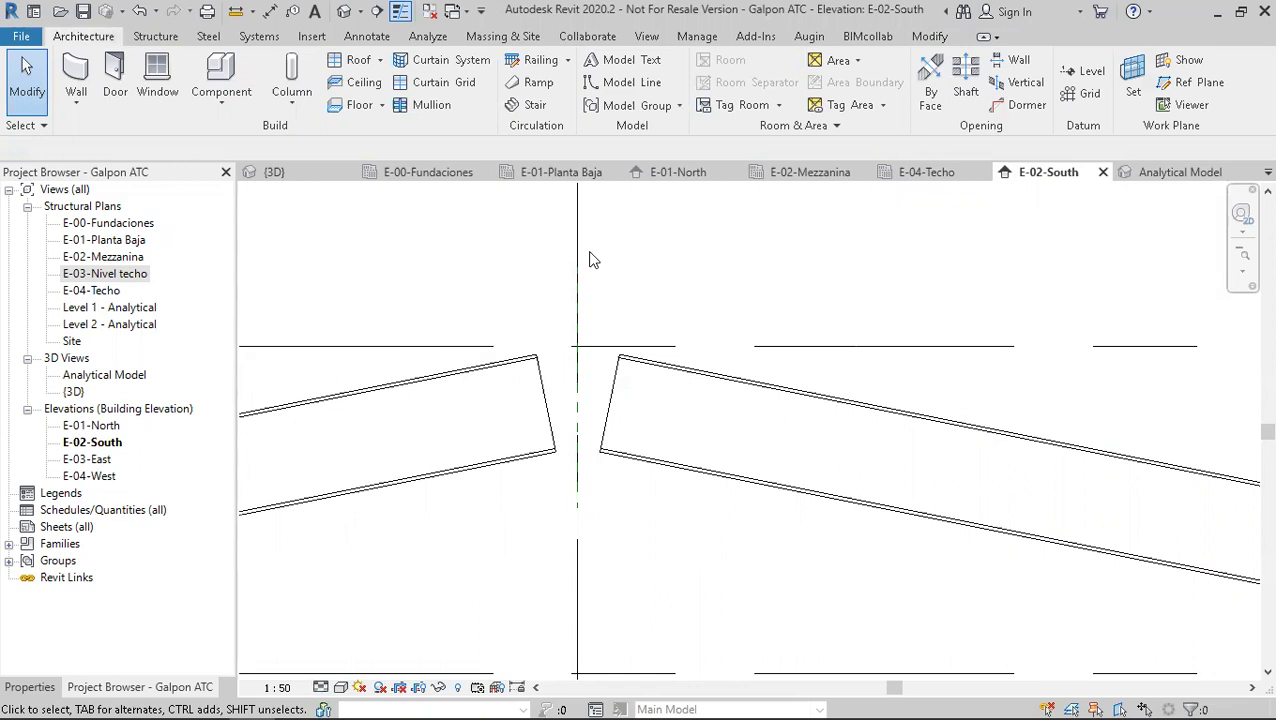
# - Extend the right roof beam's upper end slightly past the ridge reference plane and cut the beam with that plane
pyautogui.click(621, 405)
pyautogui.moveTo(596, 400); pyautogui.dragTo(569, 398)
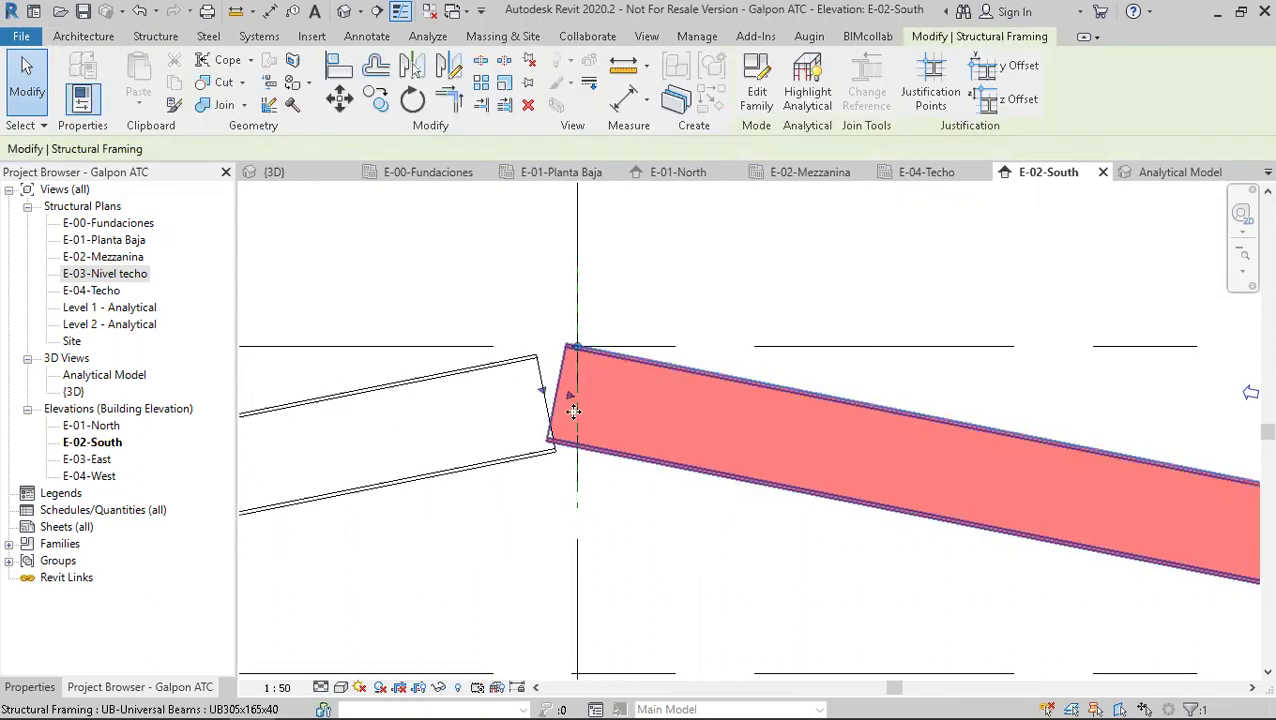
pyautogui.click(222, 84)
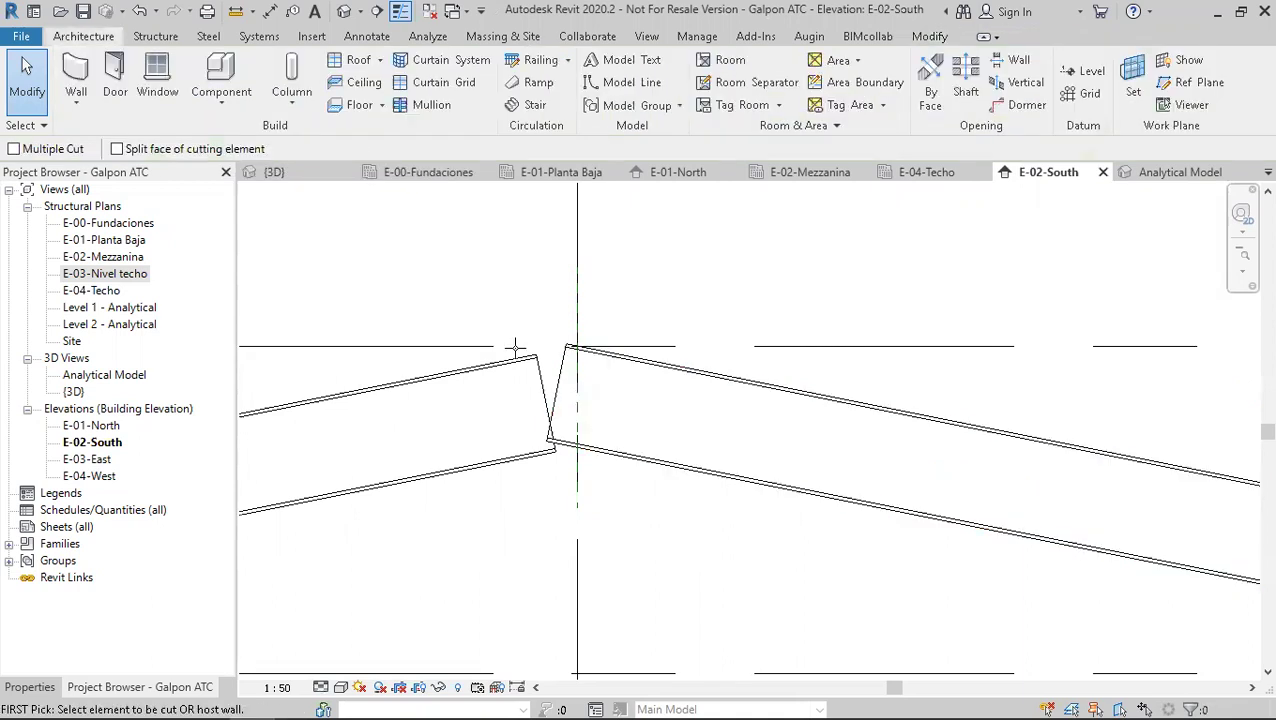
pyautogui.click(640, 362)
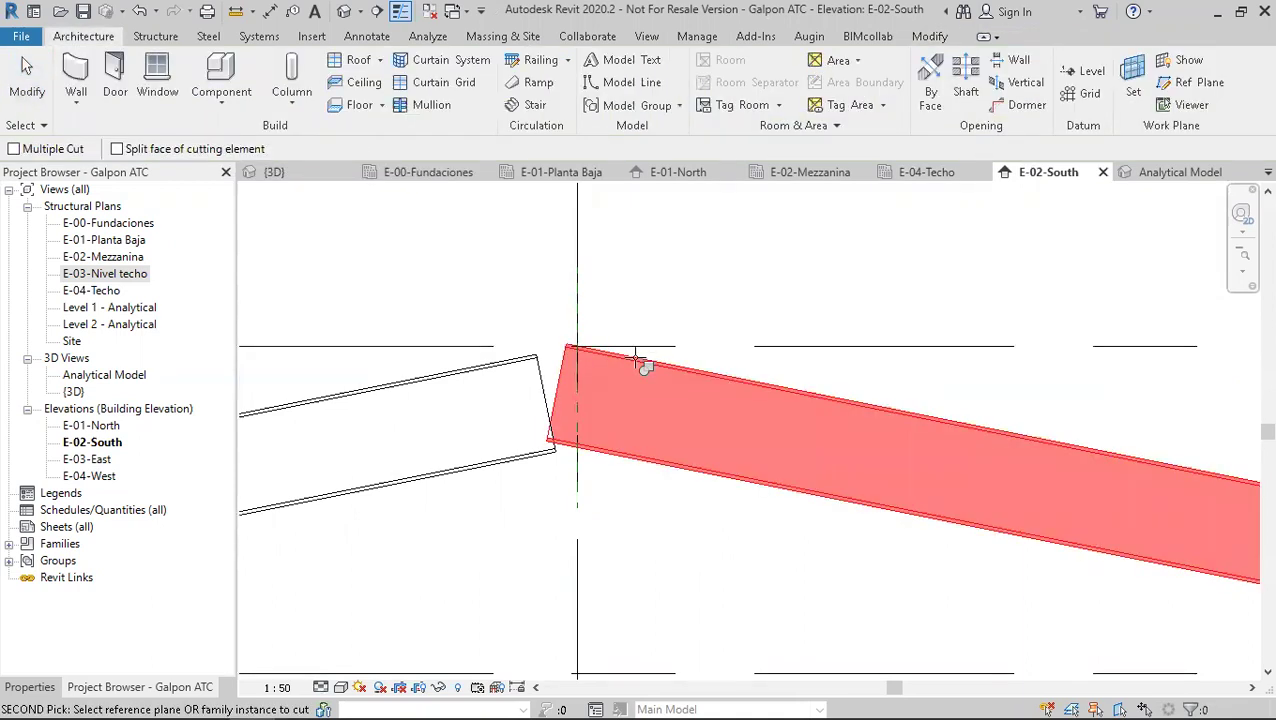
pyautogui.click(580, 307)
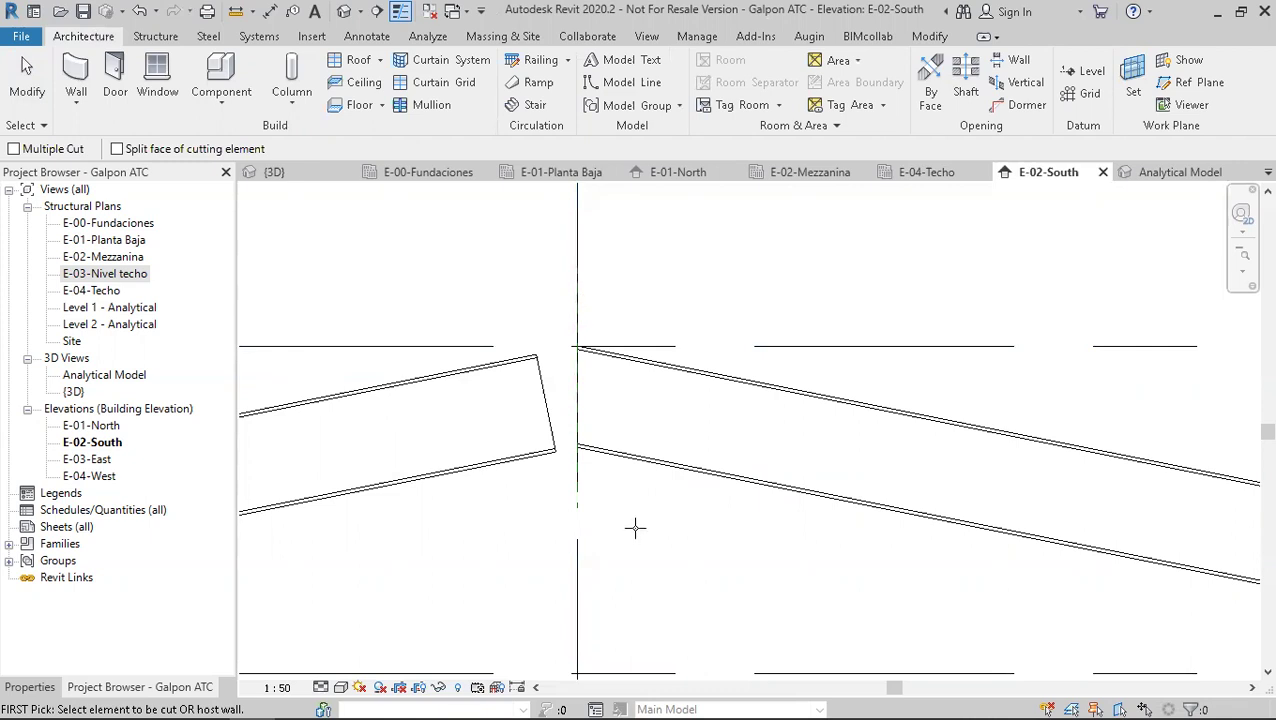
pyautogui.click(27, 80)
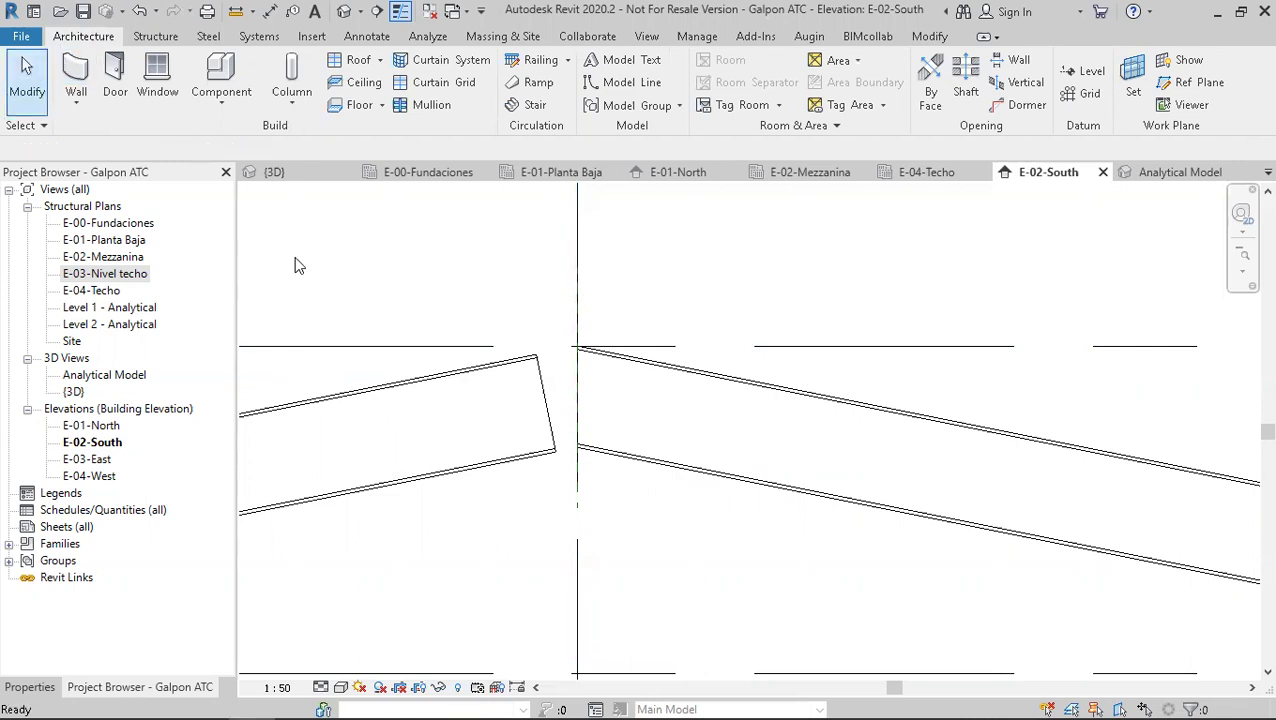
# - Extend the left roof beam's upper end past the ridge reference plane so it overlaps the right beam
pyautogui.click(538, 458)
pyautogui.moveTo(607, 393); pyautogui.dragTo(608, 392)
pyautogui.click(706, 277)
pyautogui.scroll(2, 609, 397)
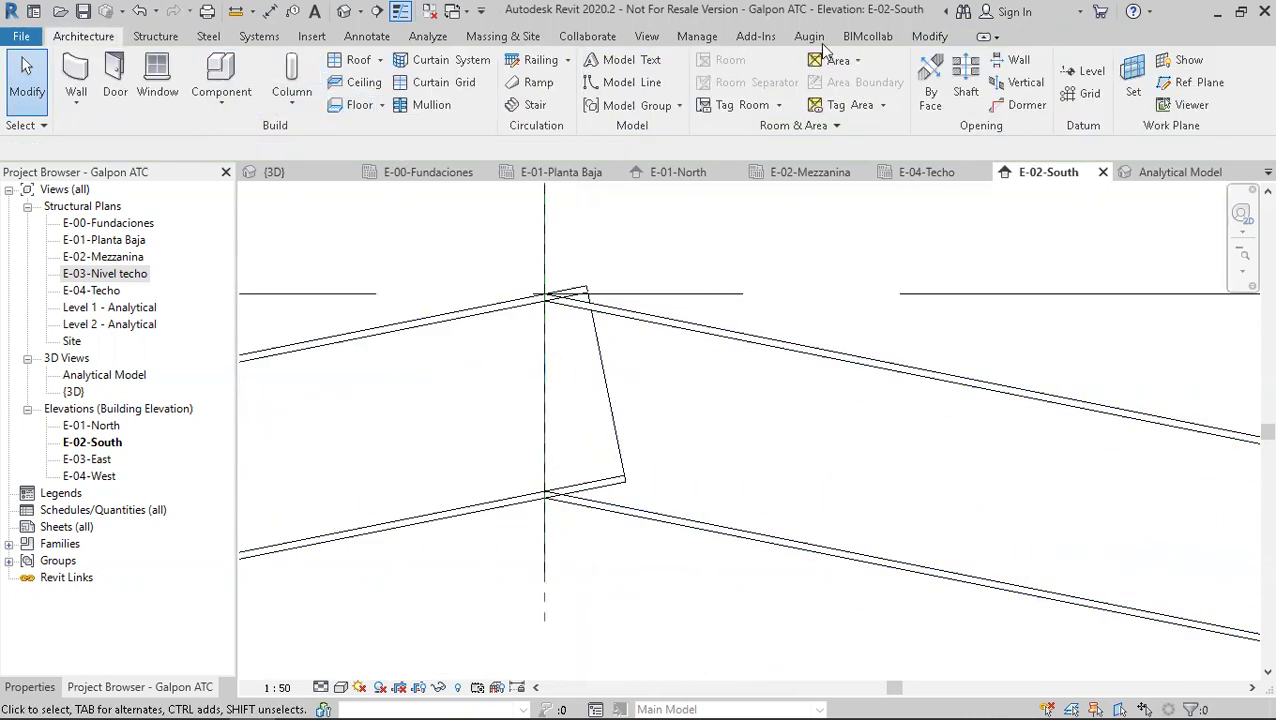
# - Cut the left roof beam with the ridge reference plane using Cut Geometry
pyautogui.click(927, 38)
pyautogui.click(224, 82)
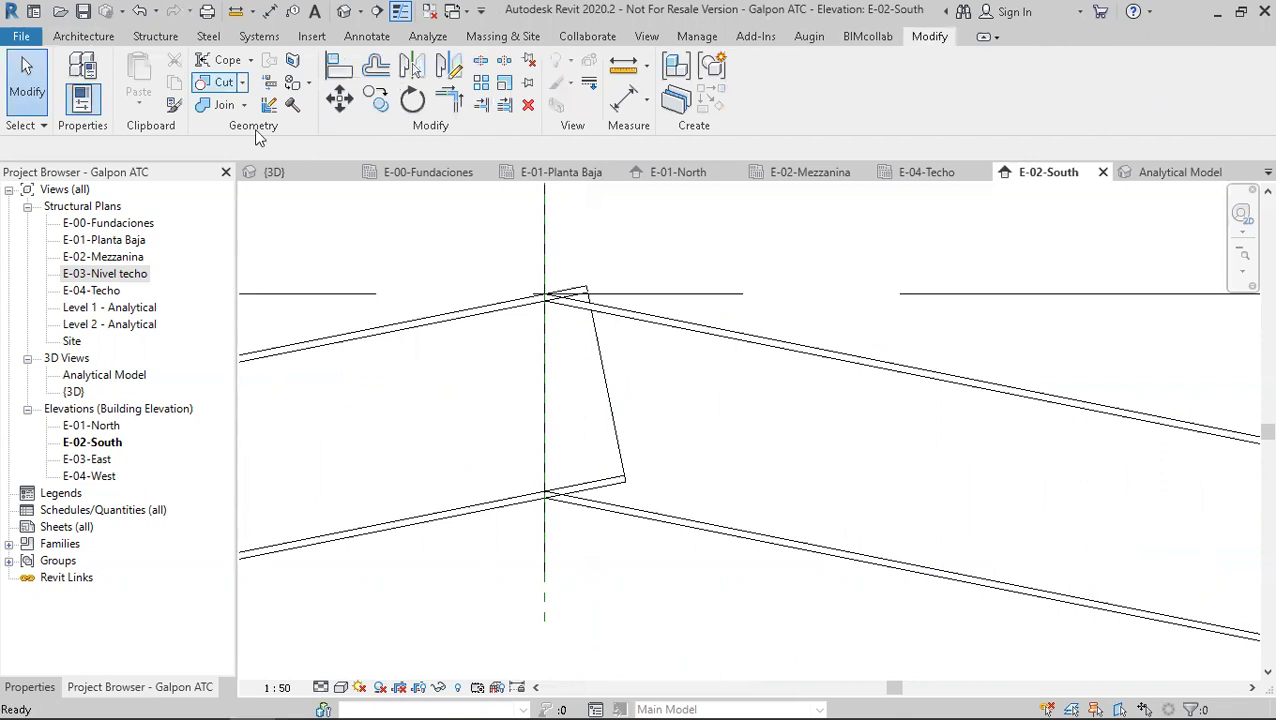
pyautogui.click(470, 334)
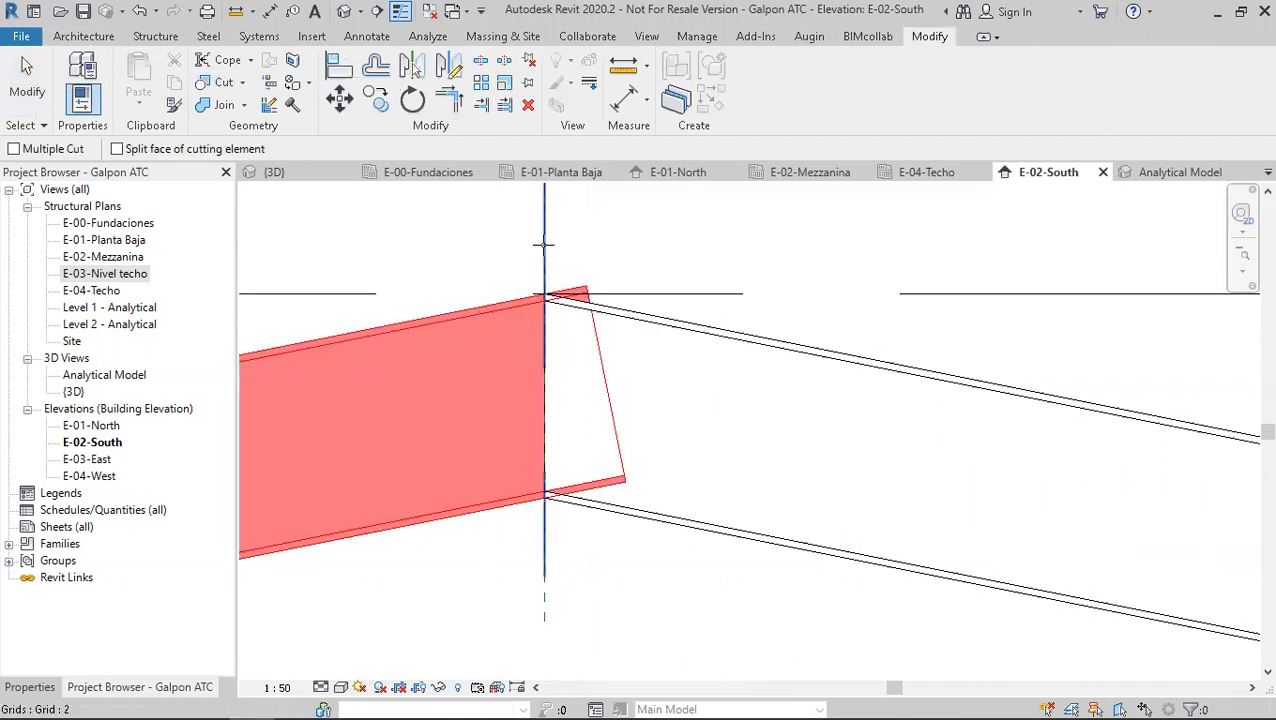
pyautogui.press('Escape')
pyautogui.rightClick(470, 345)
pyautogui.click(513, 360)
pyautogui.scroll(-2, 499, 380)
pyautogui.scroll(-1, 498, 378)
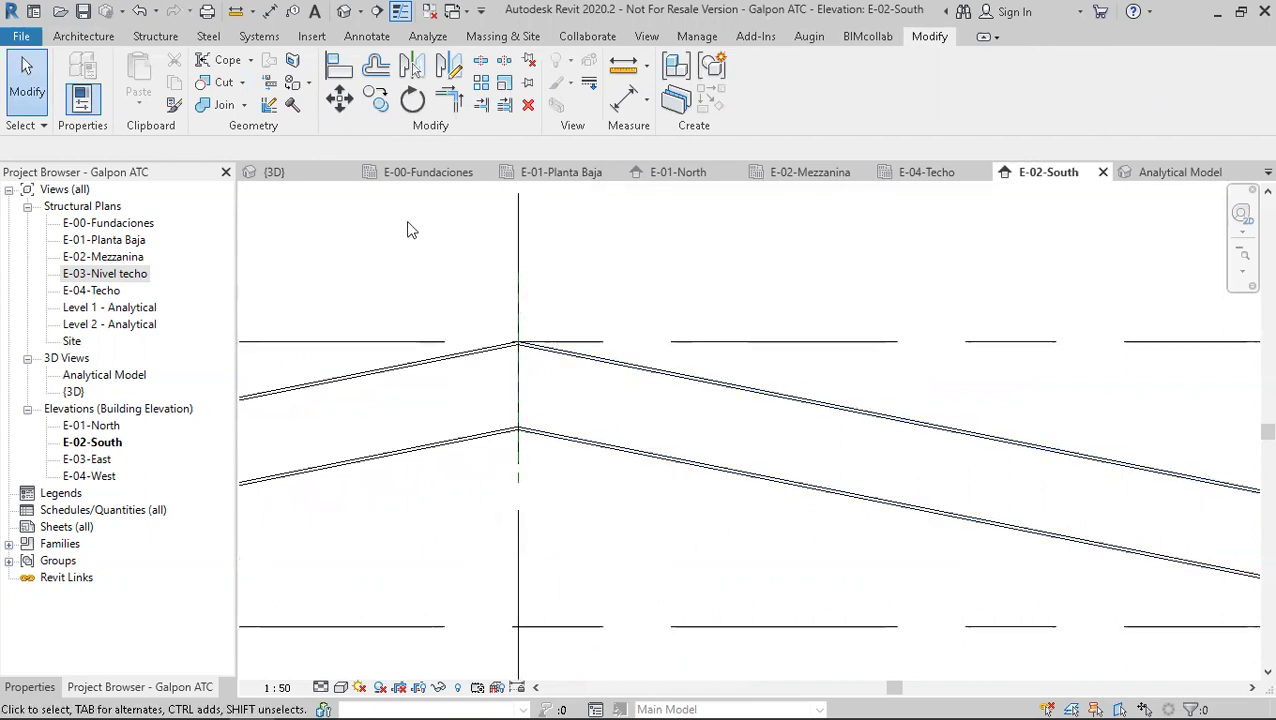
# - Open the {3D} view at the ridge and set its visual style to Realistic
pyautogui.click(276, 172)
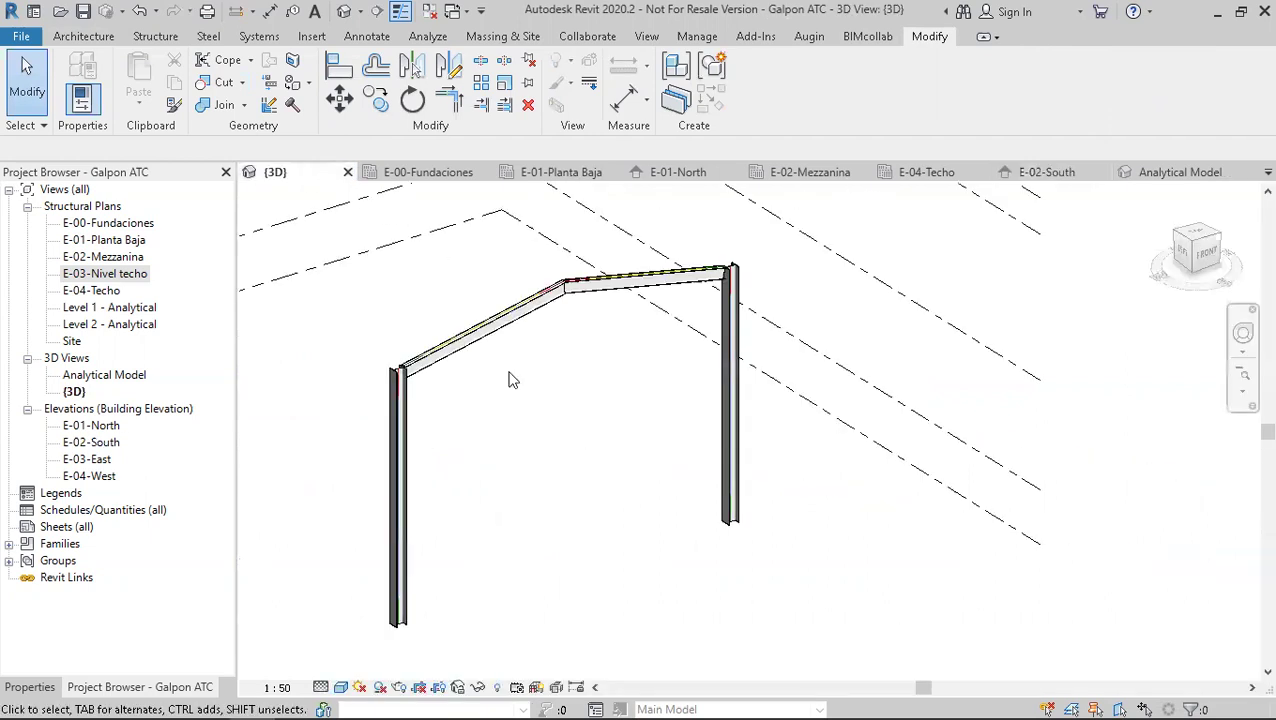
pyautogui.scroll(5, 568, 304)
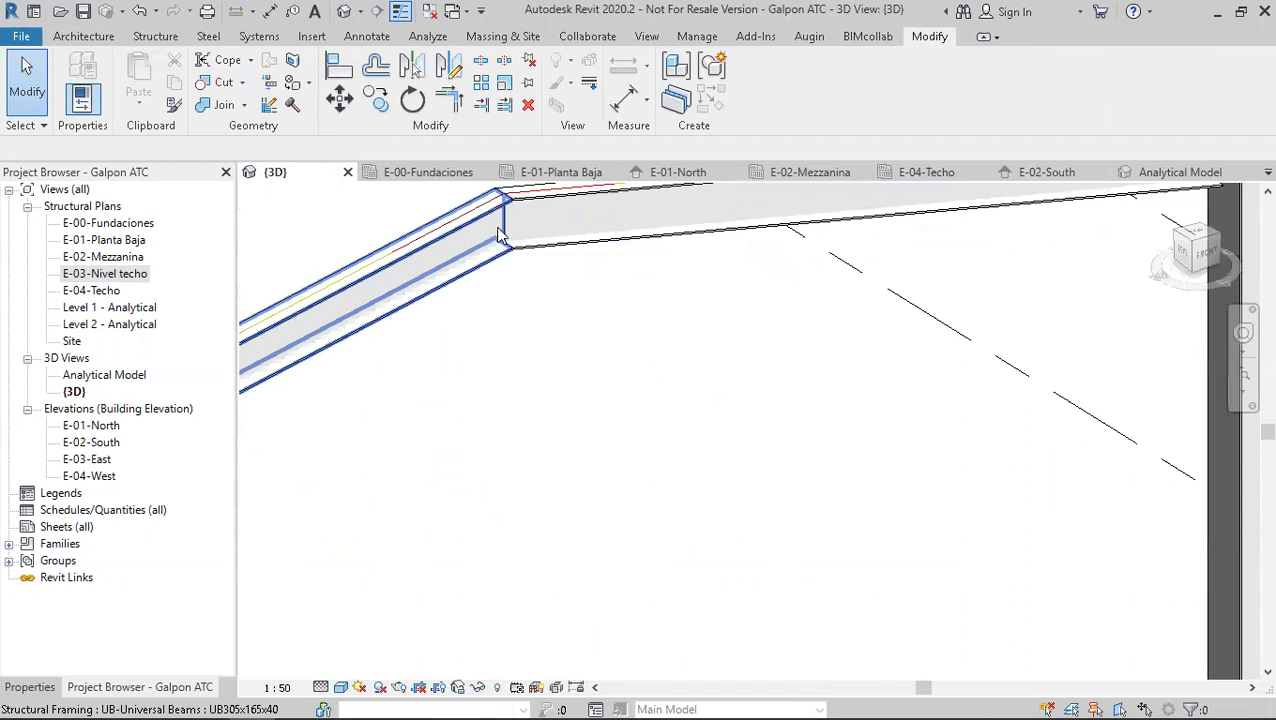
pyautogui.click(340, 687)
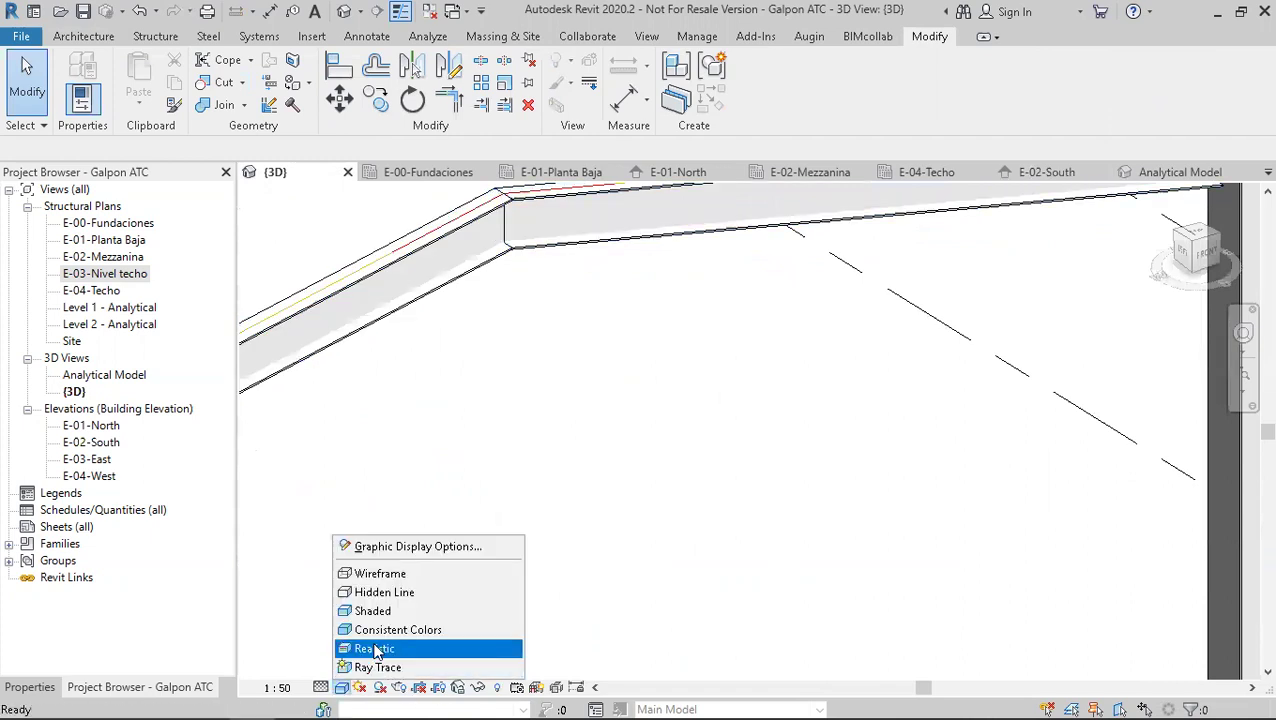
# - Examine the mitred ridge joint and the left beam-to-column joint in the 3D view
pyautogui.moveTo(522, 282)
pyautogui.keyDown('shift'); pyautogui.mouseDown(button='middle')
pyautogui.moveTo(687, 373)
pyautogui.moveTo(847, 410)
pyautogui.moveTo(891, 603)
pyautogui.mouseUp(button='middle'); pyautogui.keyUp('shift')
pyautogui.scroll(5, 570, 411)
pyautogui.moveTo(724, 485); pyautogui.dragTo(683, 396, button='middle')
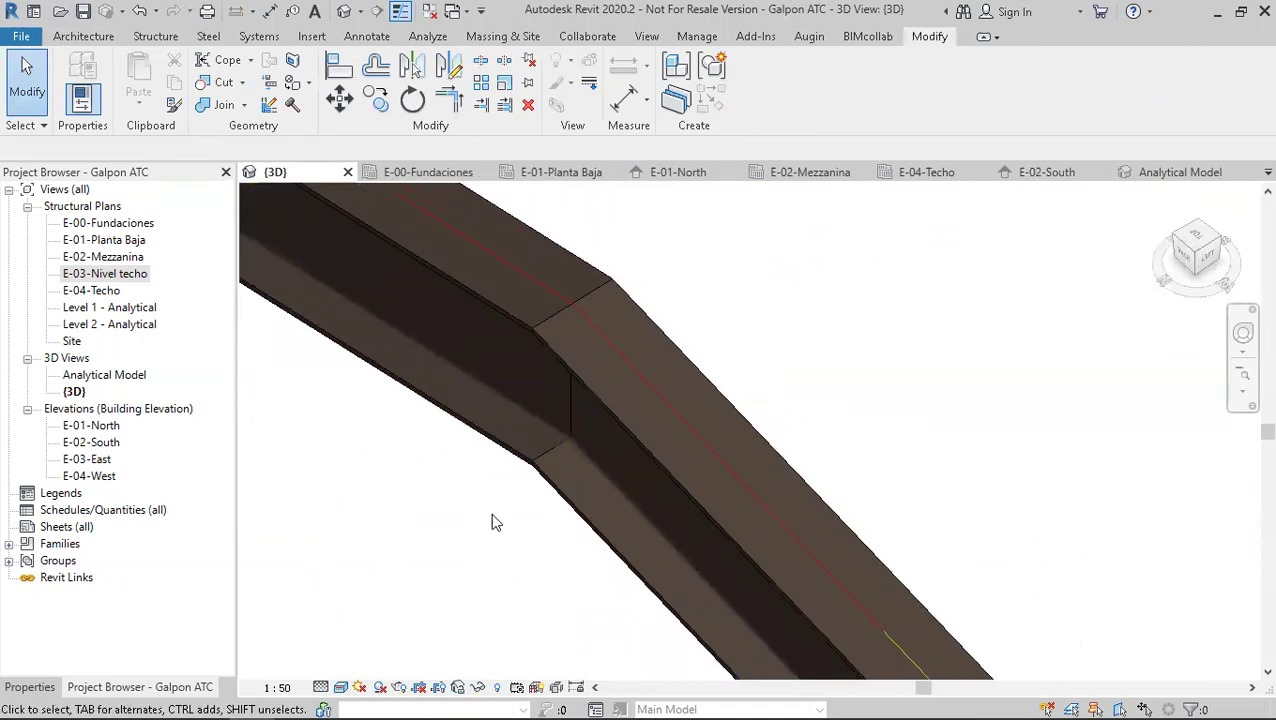
pyautogui.keyDown('shift'); pyautogui.moveTo(497, 520); pyautogui.dragTo(703, 462, button='middle'); pyautogui.keyUp('shift')
pyautogui.moveTo(593, 387); pyautogui.dragTo(520, 337, button='middle')
pyautogui.scroll(-3, 589, 478)
pyautogui.scroll(4, 520, 337)
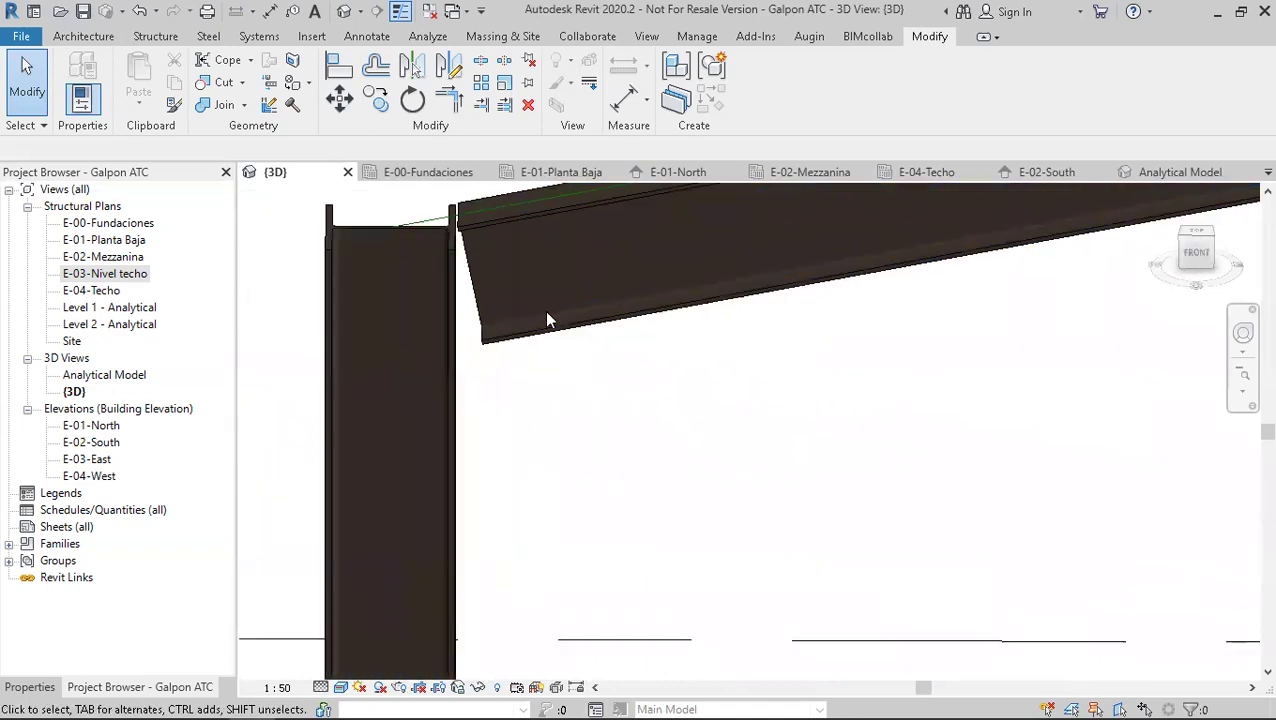
# - Extend the left roof beam's lower end through the column, past its outer flange, in the E-02-South elevation
pyautogui.click(1038, 174)
pyautogui.moveTo(527, 456); pyautogui.dragTo(1054, 356, button='middle')
pyautogui.moveTo(363, 495); pyautogui.dragTo(1133, 300, button='middle')
pyautogui.moveTo(409, 397); pyautogui.dragTo(722, 421, button='middle')
pyautogui.scroll(2, 722, 421)
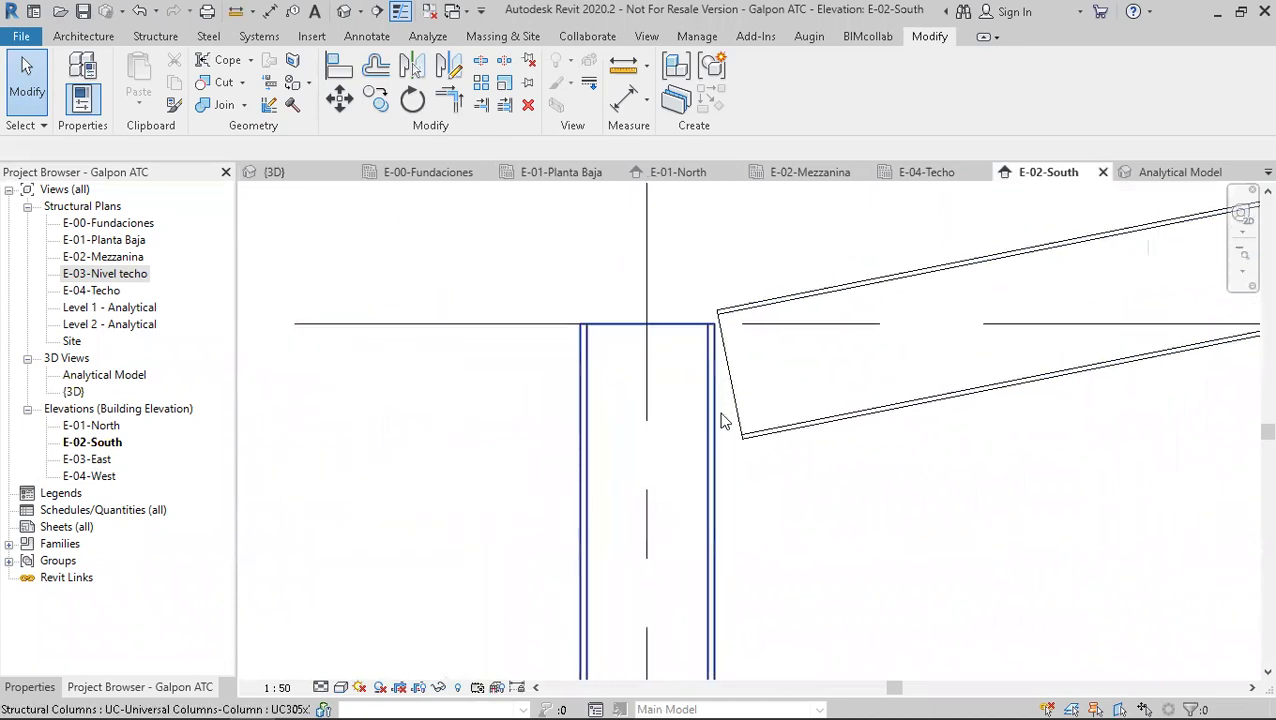
pyautogui.click(734, 411)
pyautogui.moveTo(729, 372); pyautogui.dragTo(706, 342, button='middle')
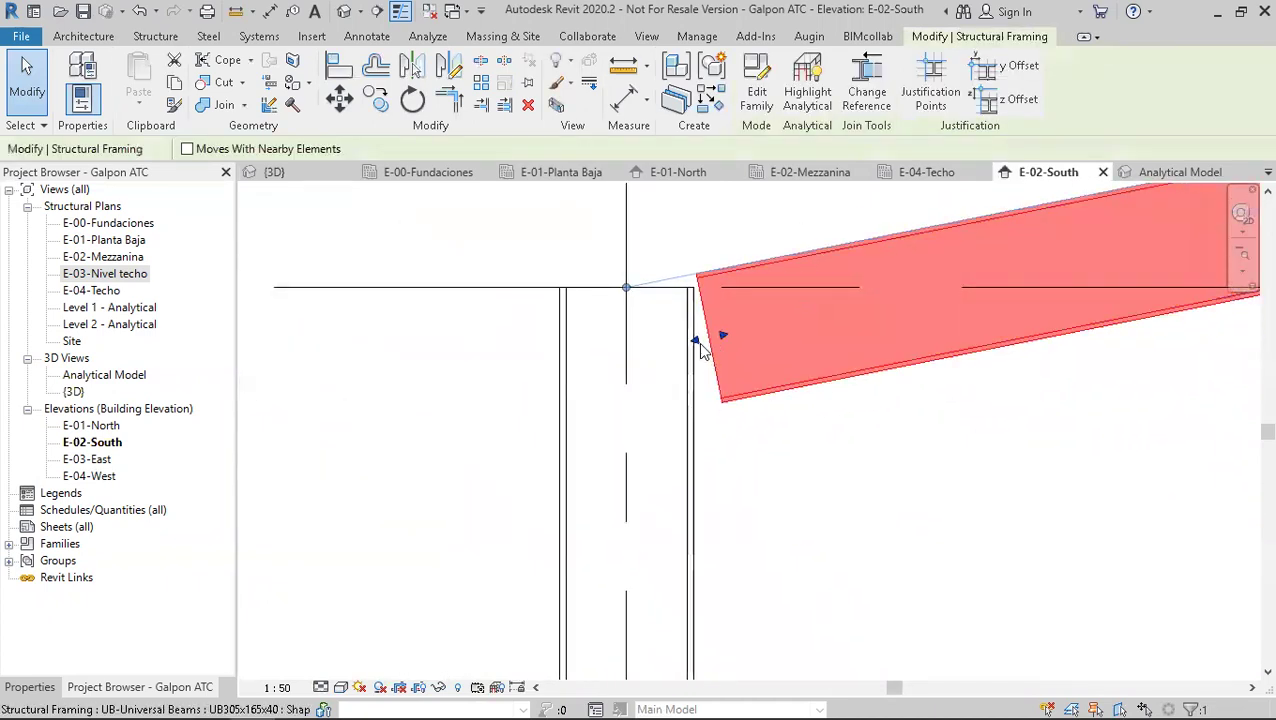
pyautogui.moveTo(692, 342); pyautogui.dragTo(545, 367)
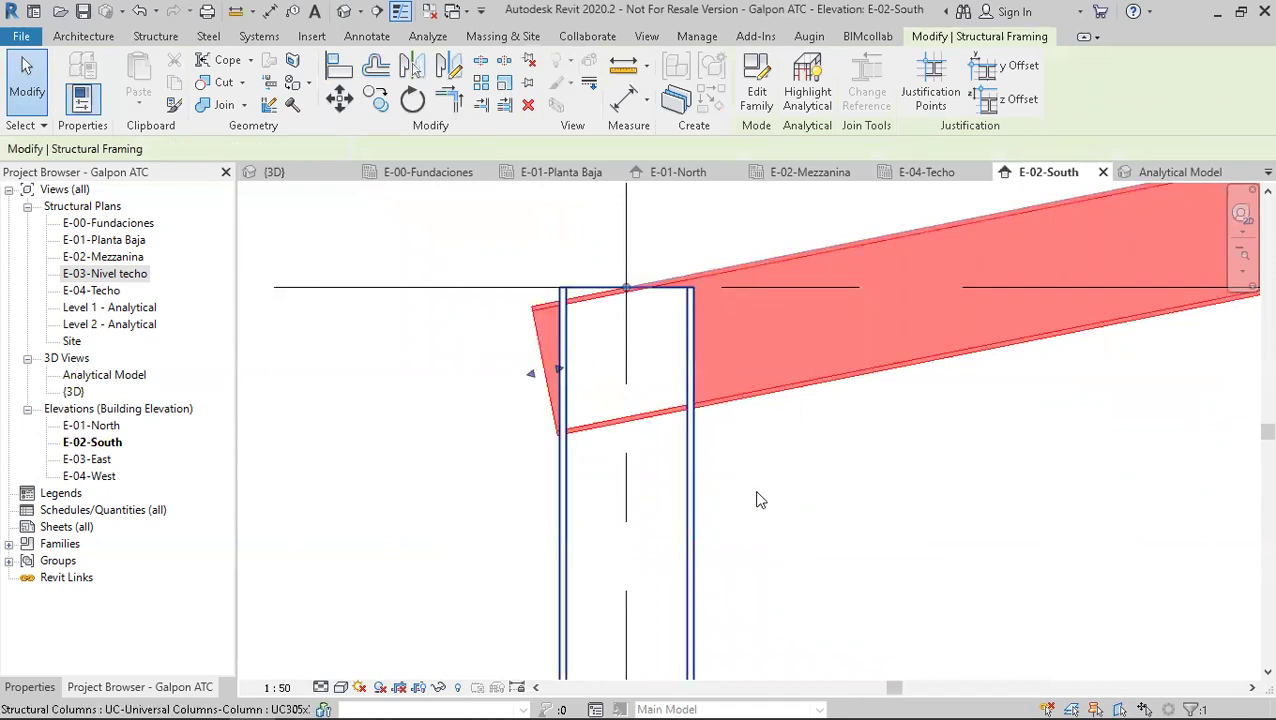
pyautogui.click(723, 450)
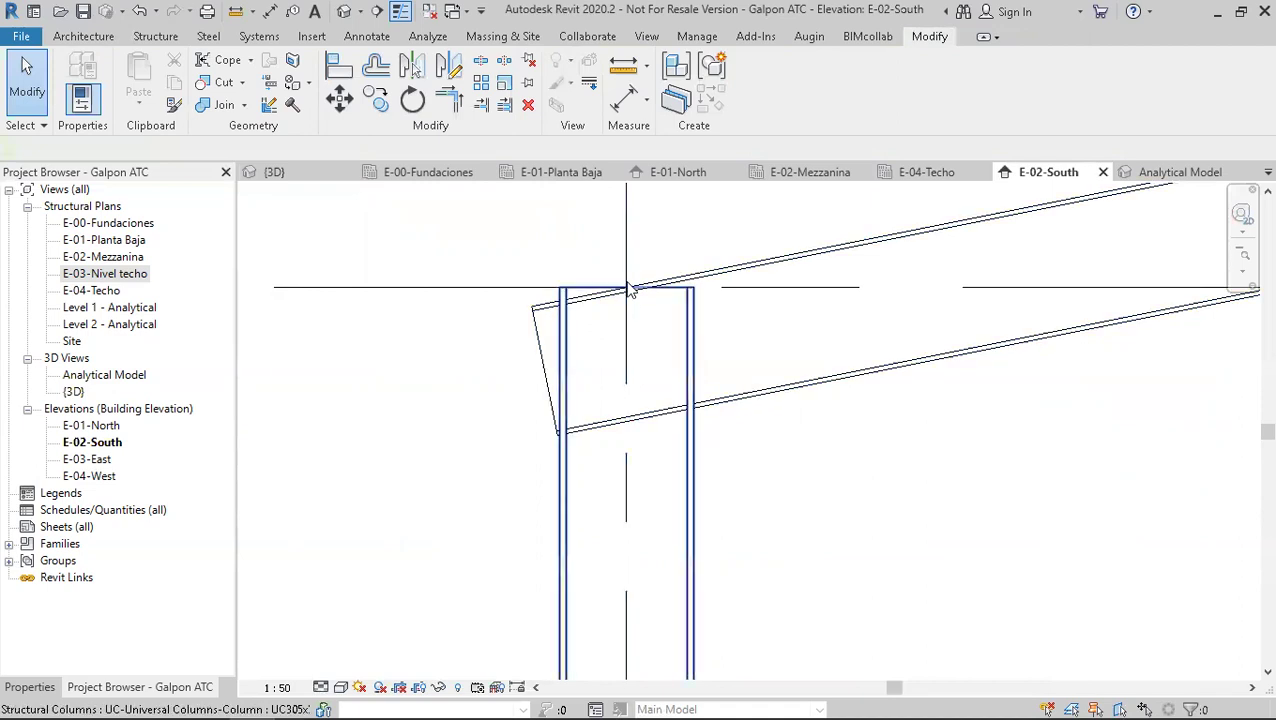
pyautogui.click(740, 275)
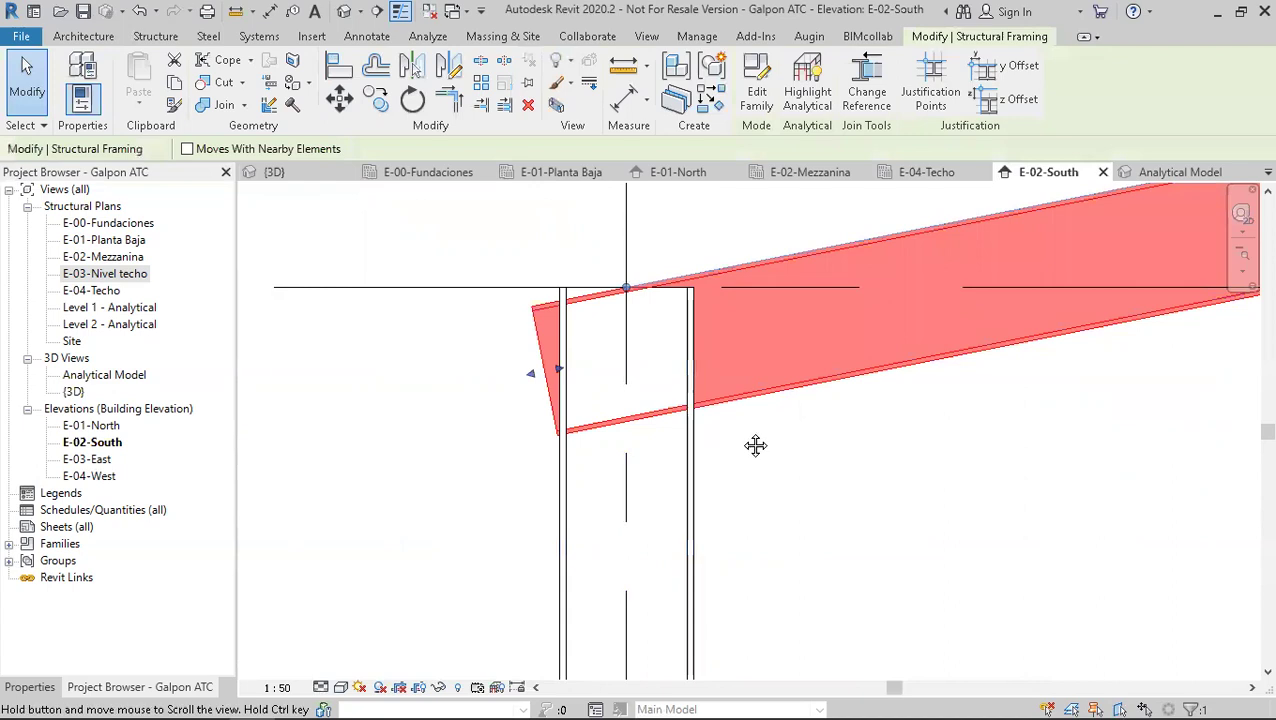
# - Try to attach the top of the left column to the left roof beam
pyautogui.moveTo(755, 445); pyautogui.dragTo(656, 449, button='middle')
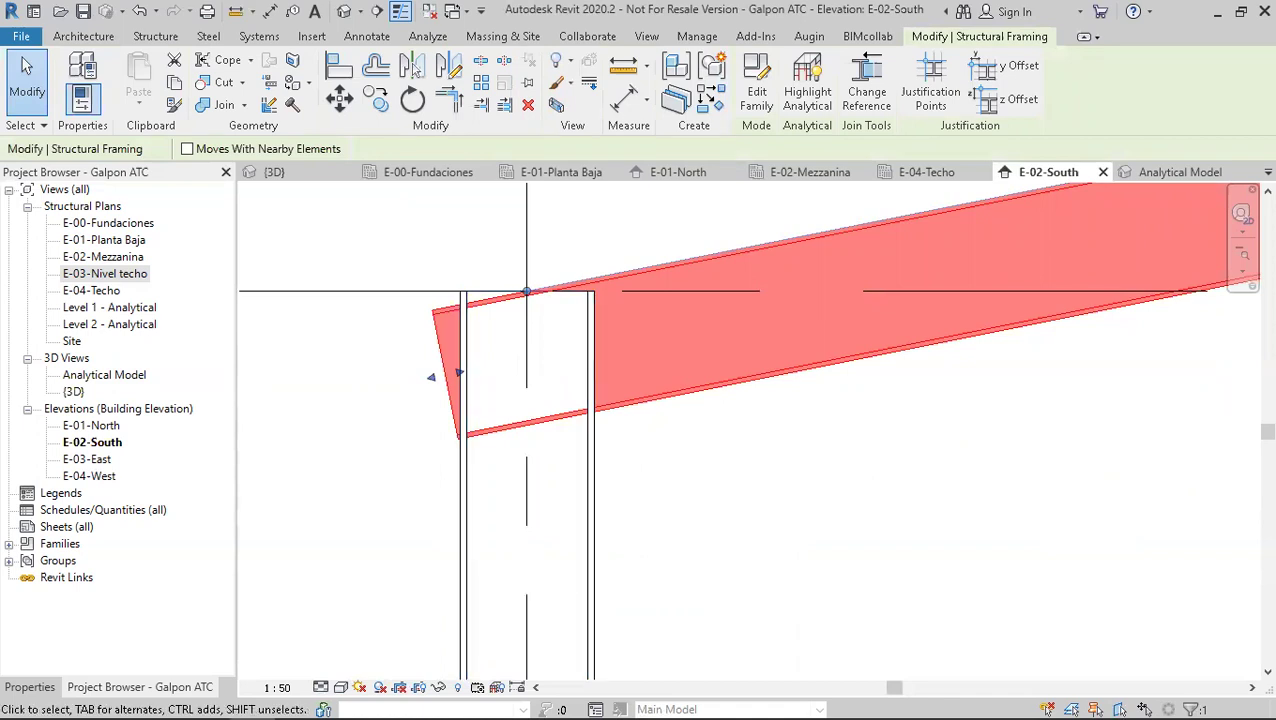
pyautogui.scroll(2, 680, 432)
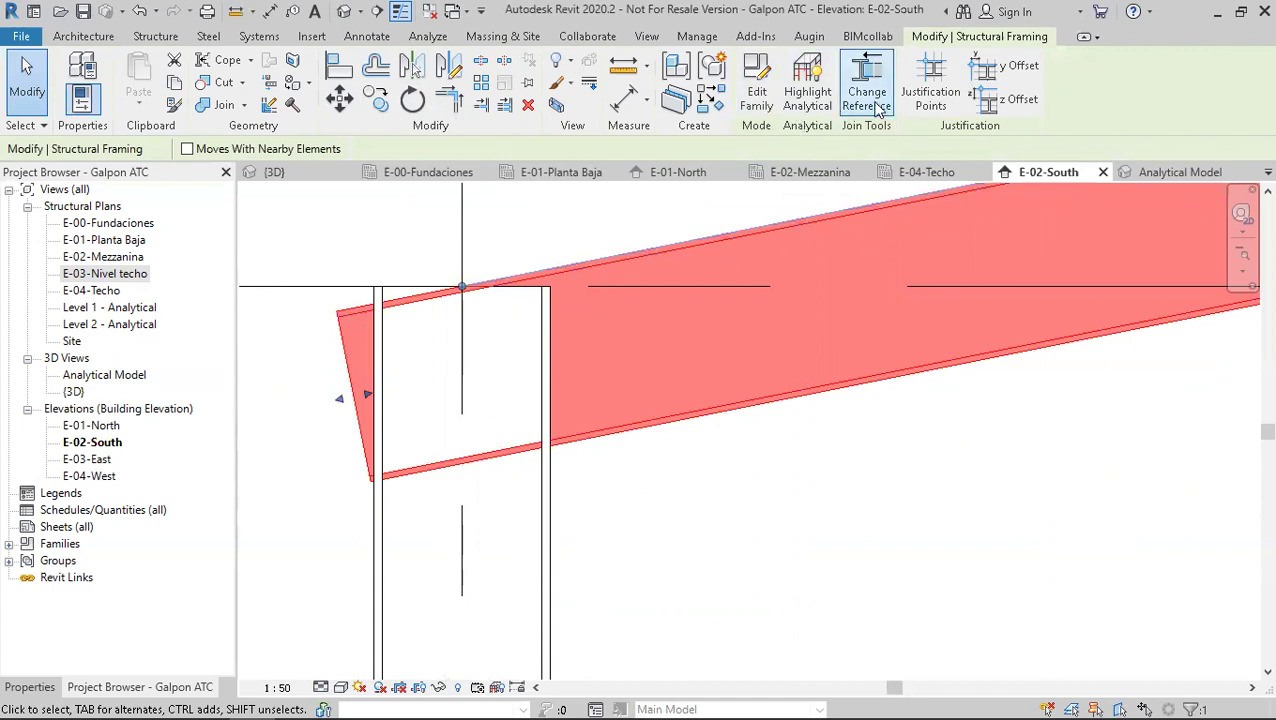
pyautogui.click(549, 498)
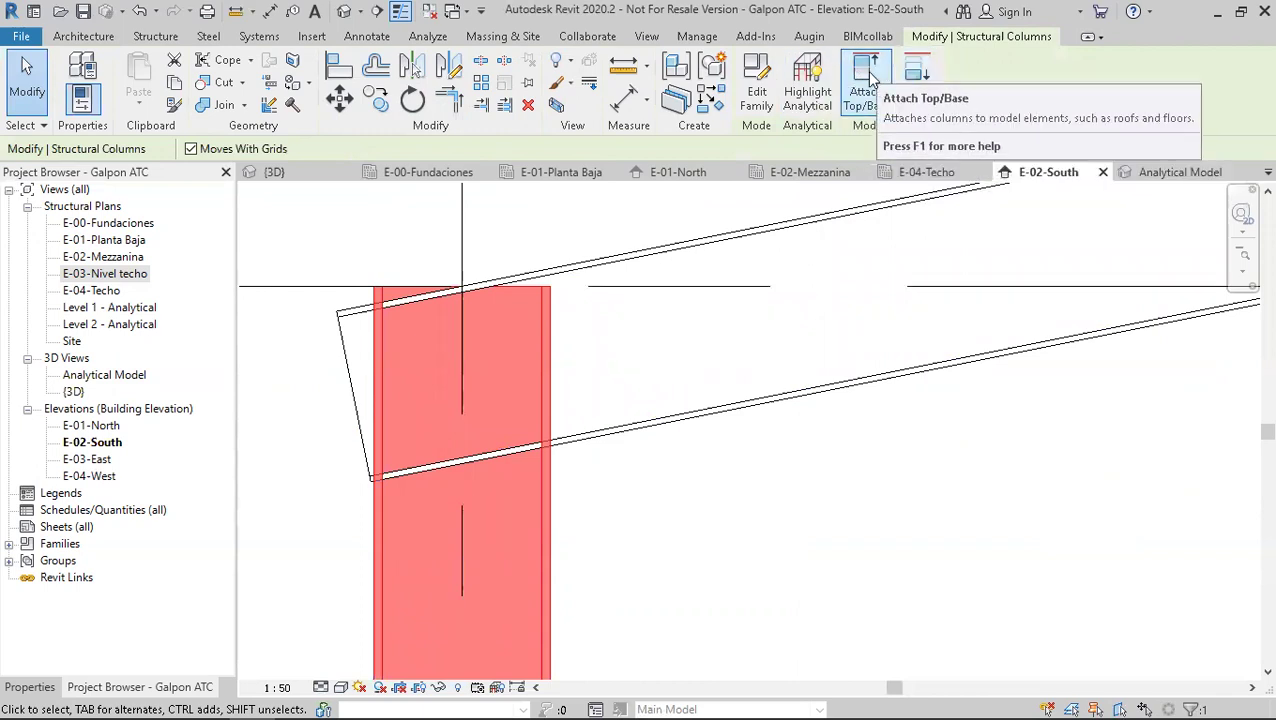
pyautogui.click(872, 97)
pyautogui.click(687, 421)
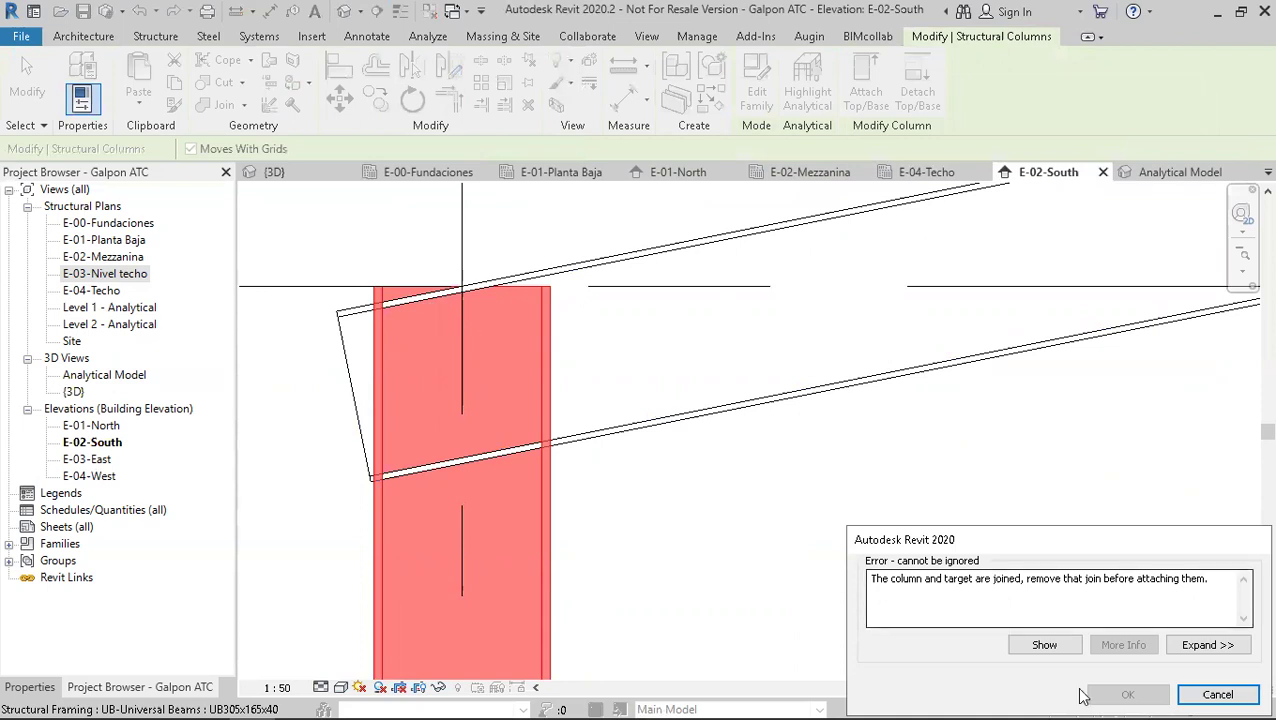
pyautogui.press('Escape')
pyautogui.press('Escape')
pyautogui.moveTo(573, 464); pyautogui.dragTo(582, 465, button='middle')
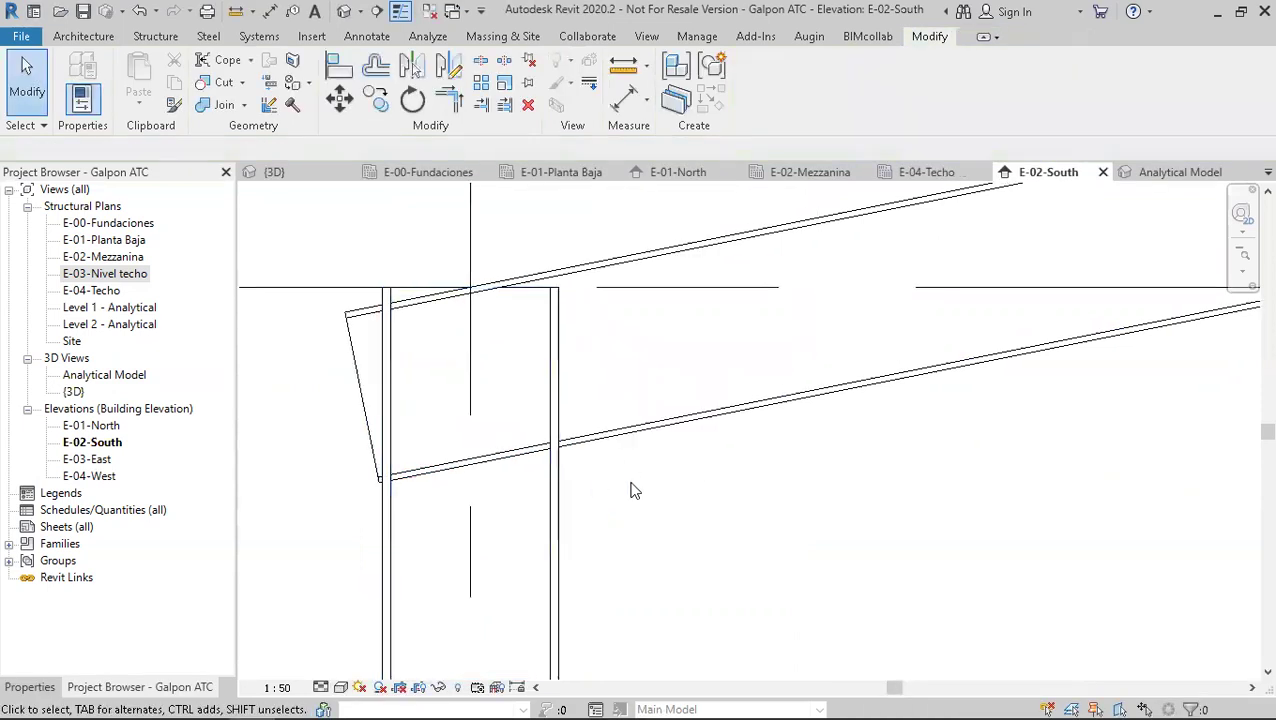
# - Draw a reference plane along the underside of the left roof beam, starting at the beam's lower end corner and crossing the column
pyautogui.click(99, 33)
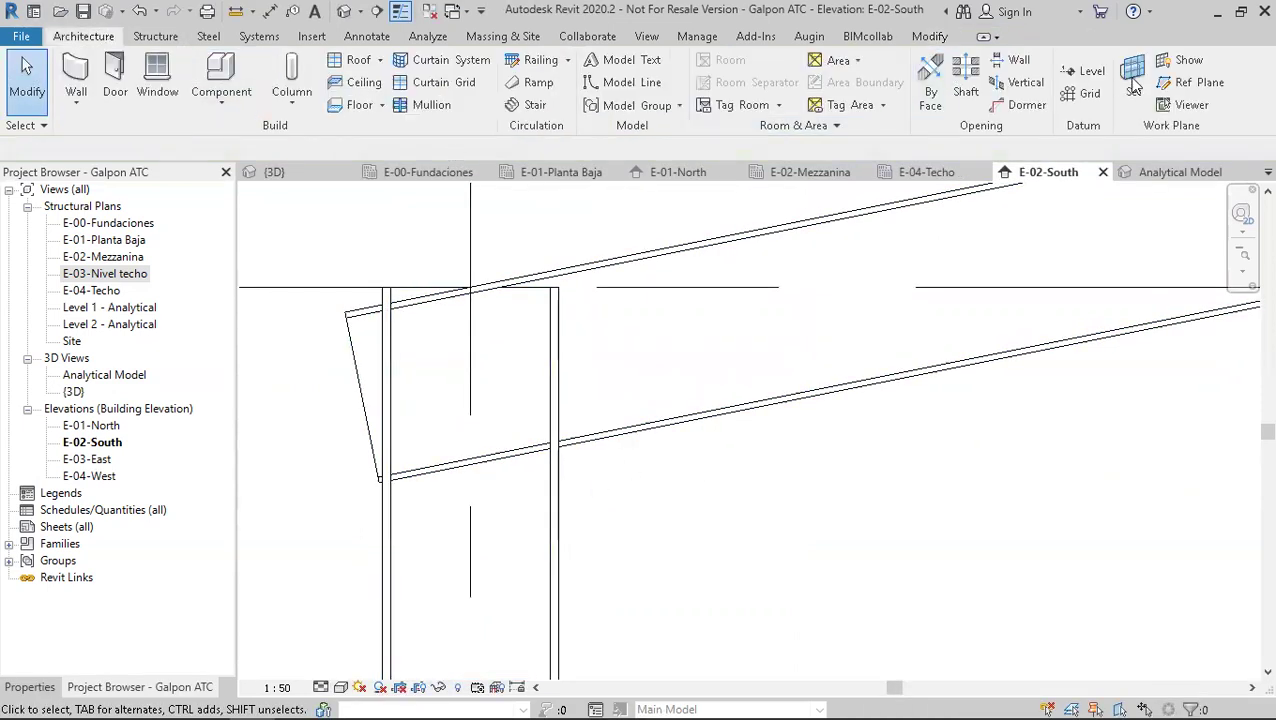
pyautogui.press('r')
pyautogui.press('p')
pyautogui.click(380, 479)
pyautogui.click(672, 424)
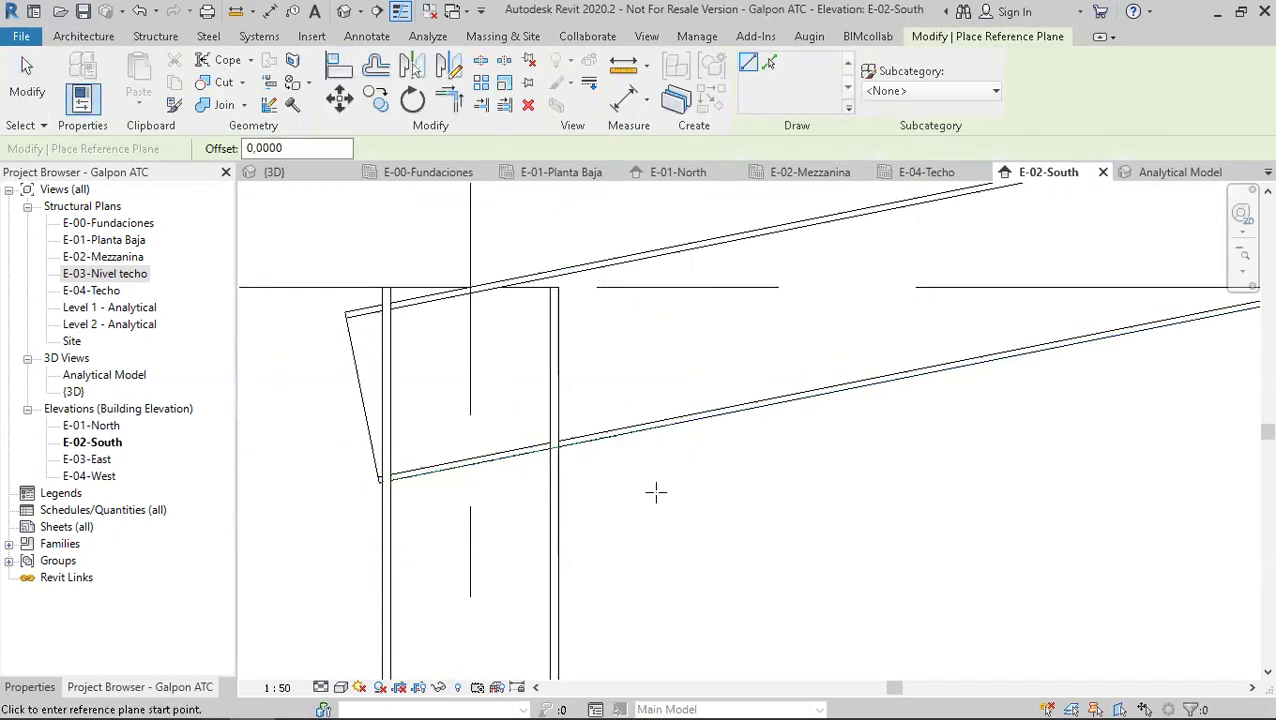
pyautogui.press('Escape')
pyautogui.press('Escape')
pyautogui.moveTo(583, 498); pyautogui.dragTo(588, 444, button='middle')
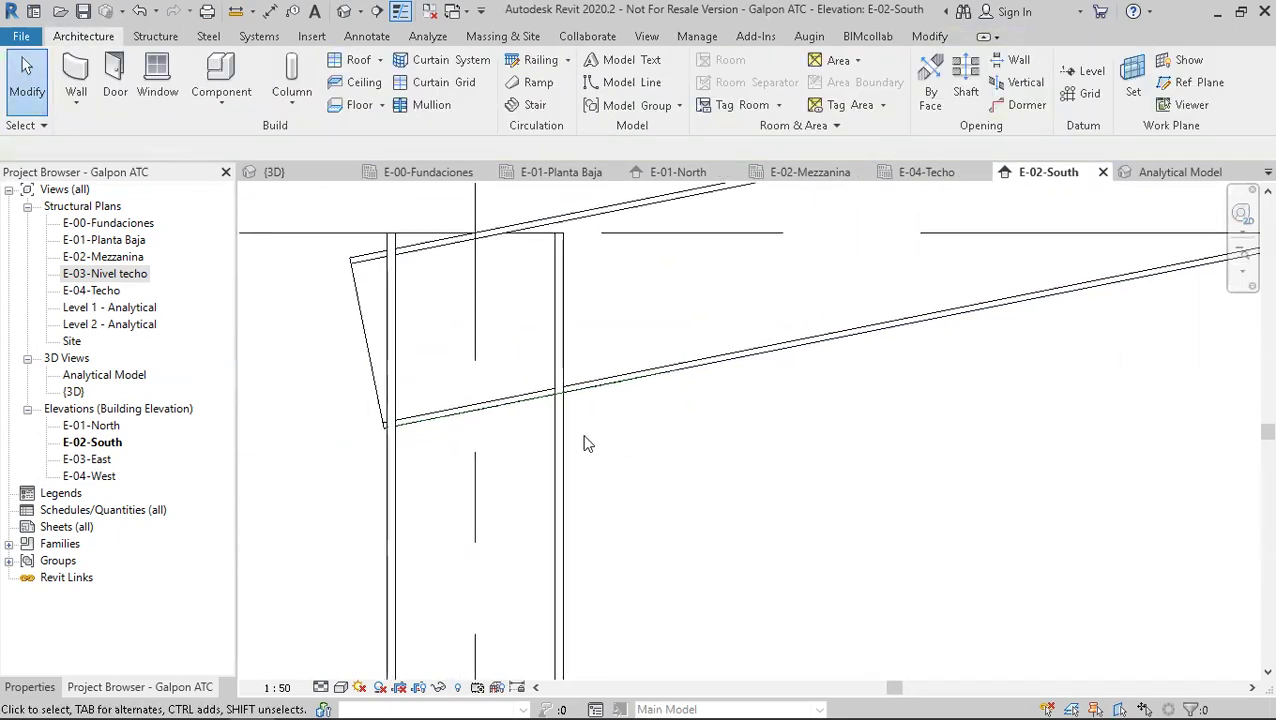
# - Cut the top of the left column with the reference plane along the beam's underside using Cut Geometry
pyautogui.click(926, 38)
pyautogui.click(222, 82)
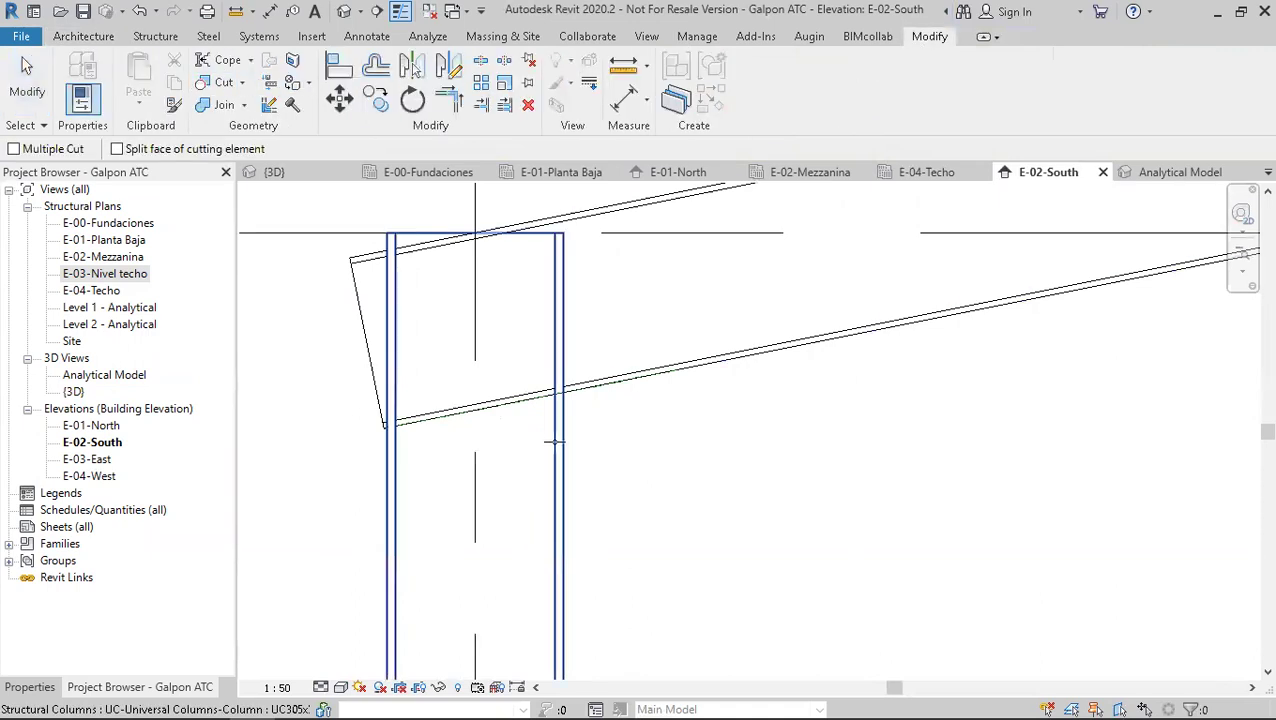
pyautogui.click(555, 443)
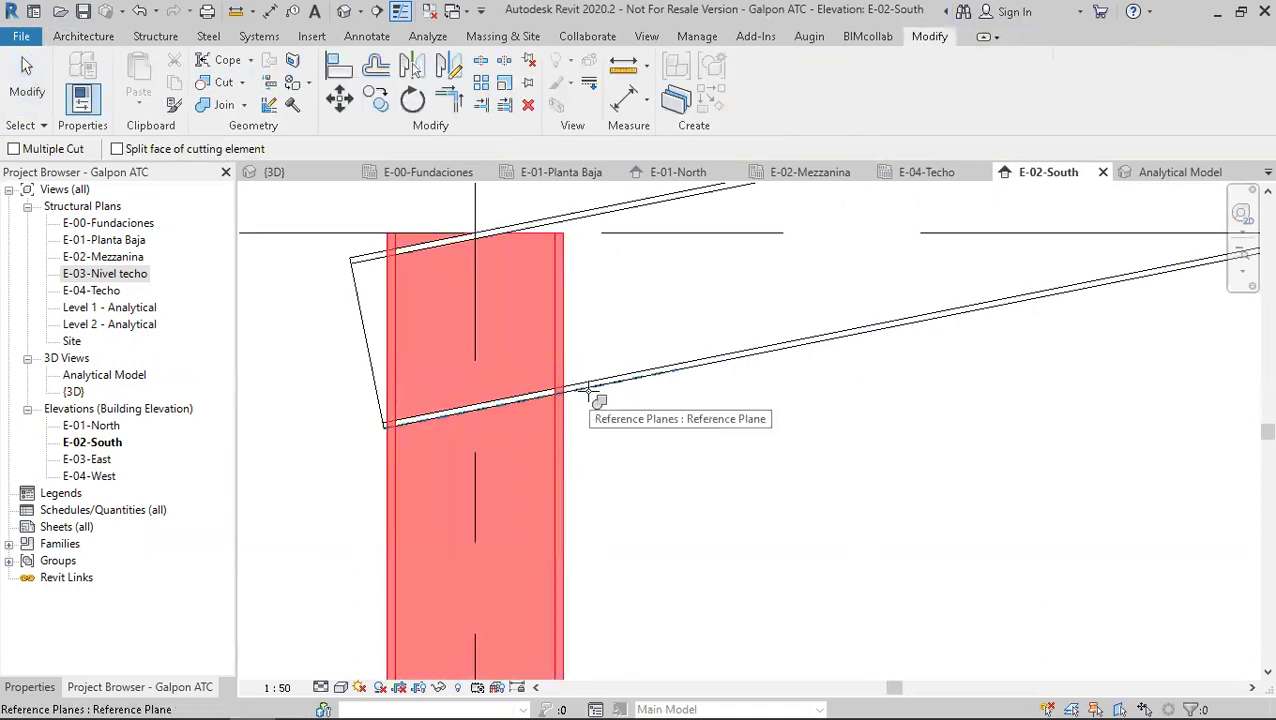
pyautogui.click(590, 395)
pyautogui.press('Escape')
pyautogui.scroll(-6, 618, 484)
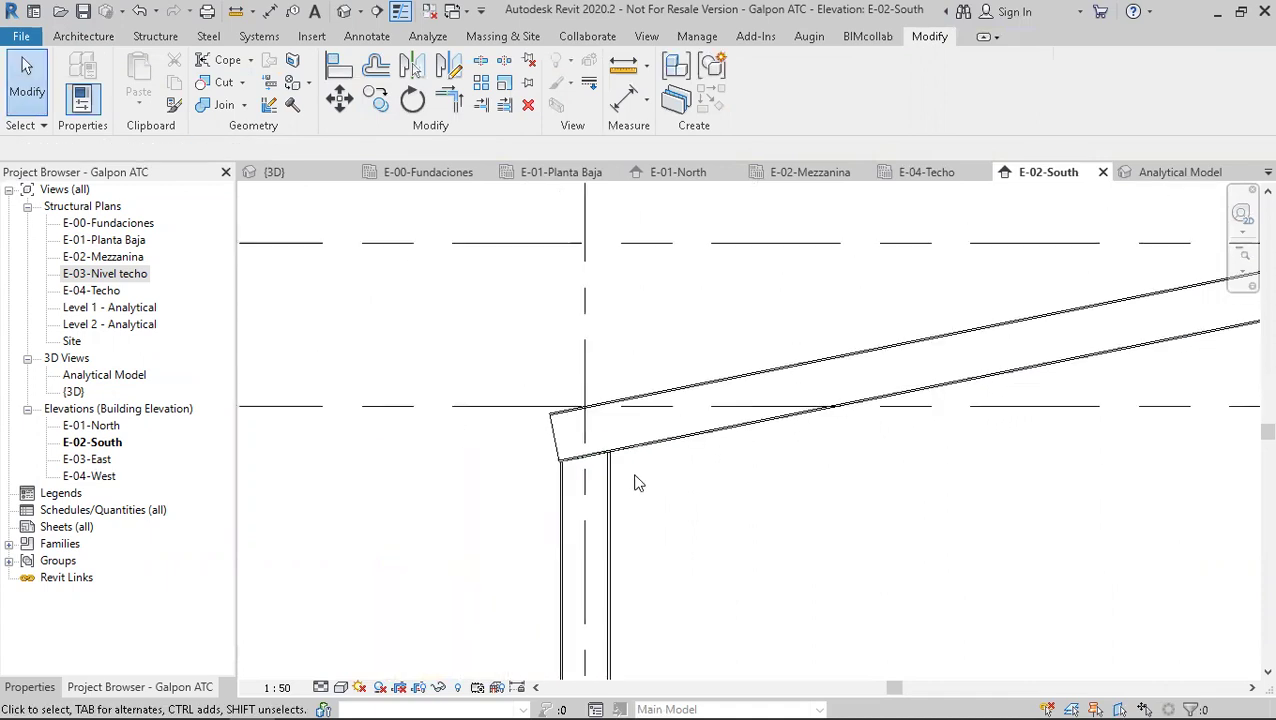
# - Extend the right roof beam's lower end through the right column, past its outer flange
pyautogui.scroll(6, 669, 518)
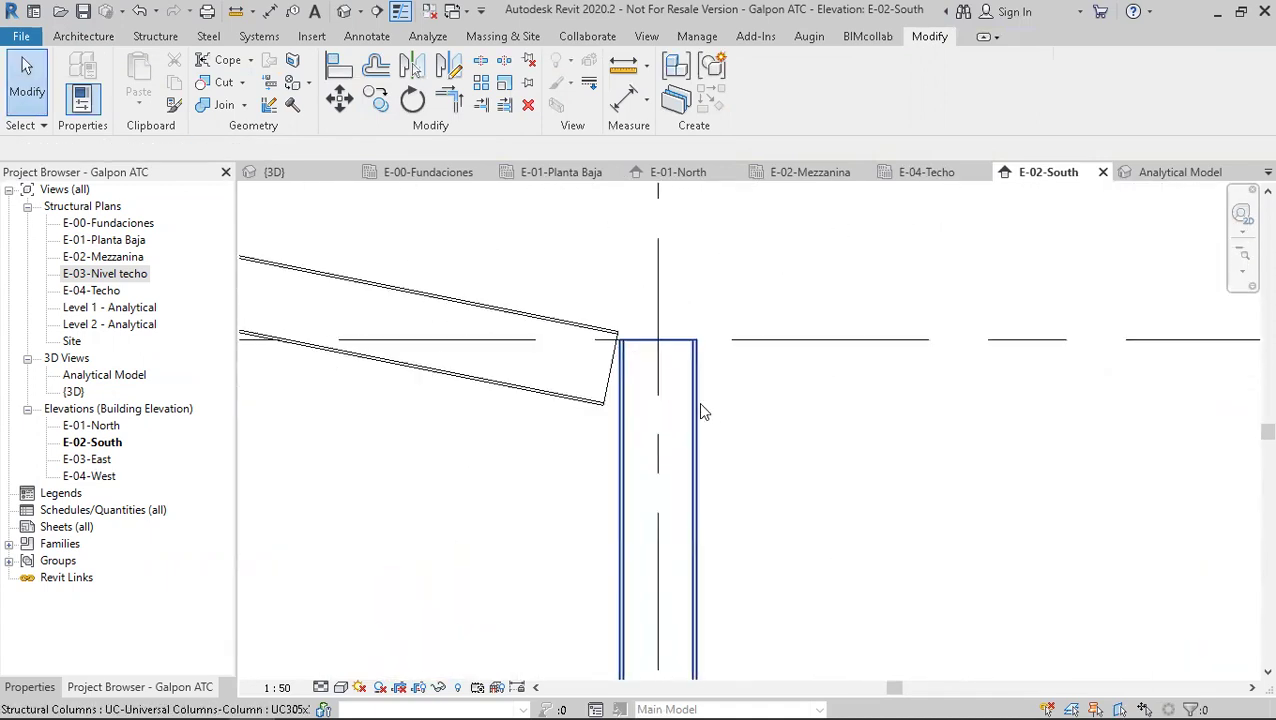
pyautogui.click(545, 343)
pyautogui.moveTo(553, 350); pyautogui.dragTo(708, 402)
pyautogui.click(724, 425)
pyautogui.scroll(-1, 724, 423)
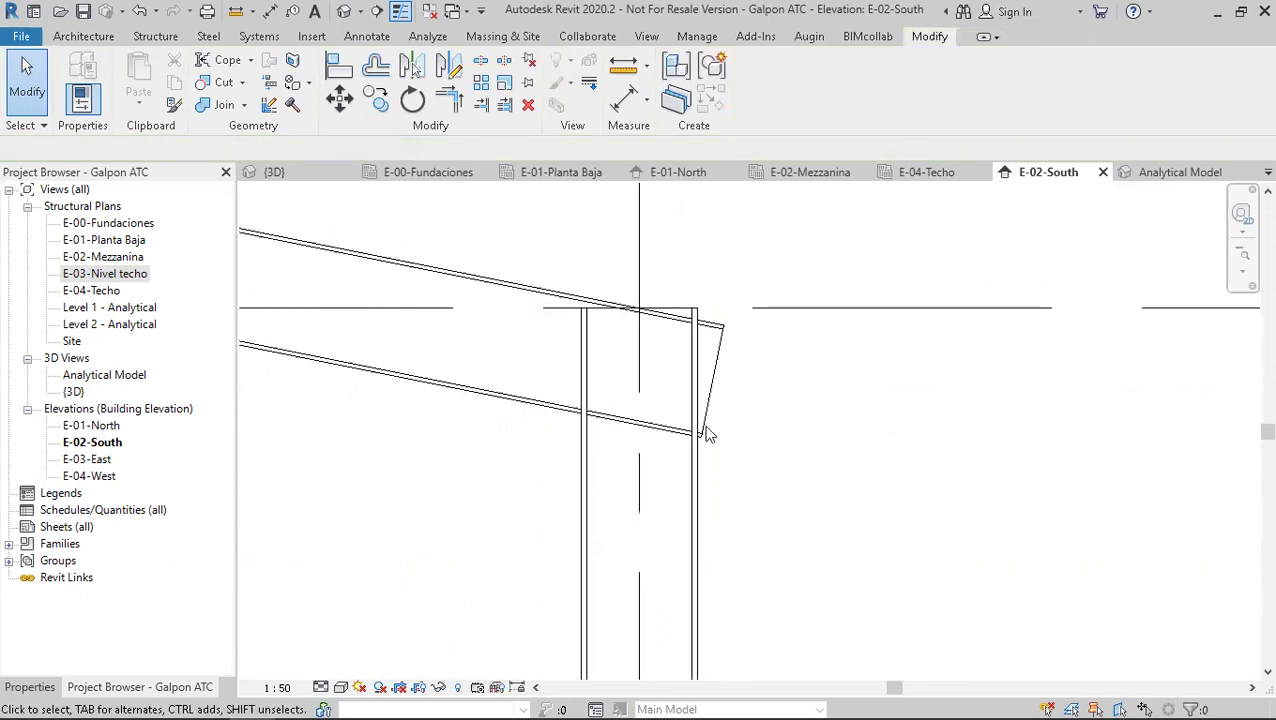
# - Compare the properties of the left and right roof beams, including join cutbacks and cut length
pyautogui.scroll(-3, 470, 404)
pyautogui.moveTo(440, 404); pyautogui.dragTo(1230, 455, button='middle')
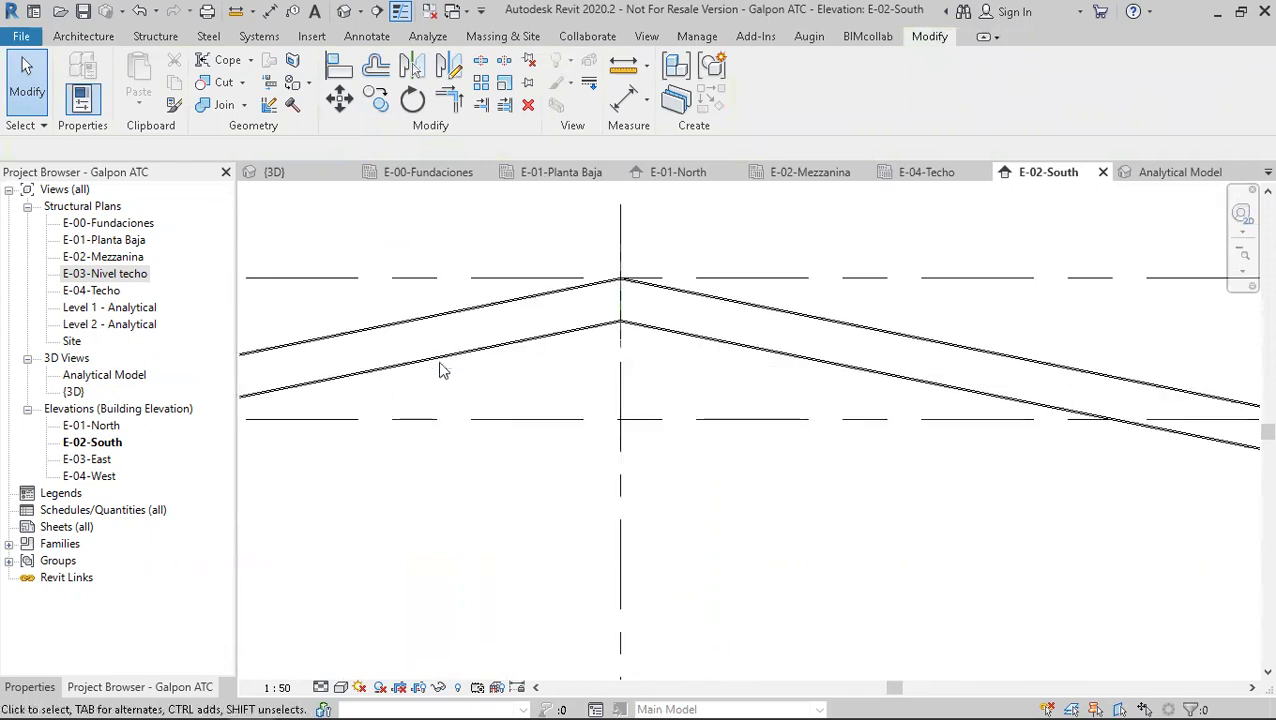
pyautogui.click(445, 368)
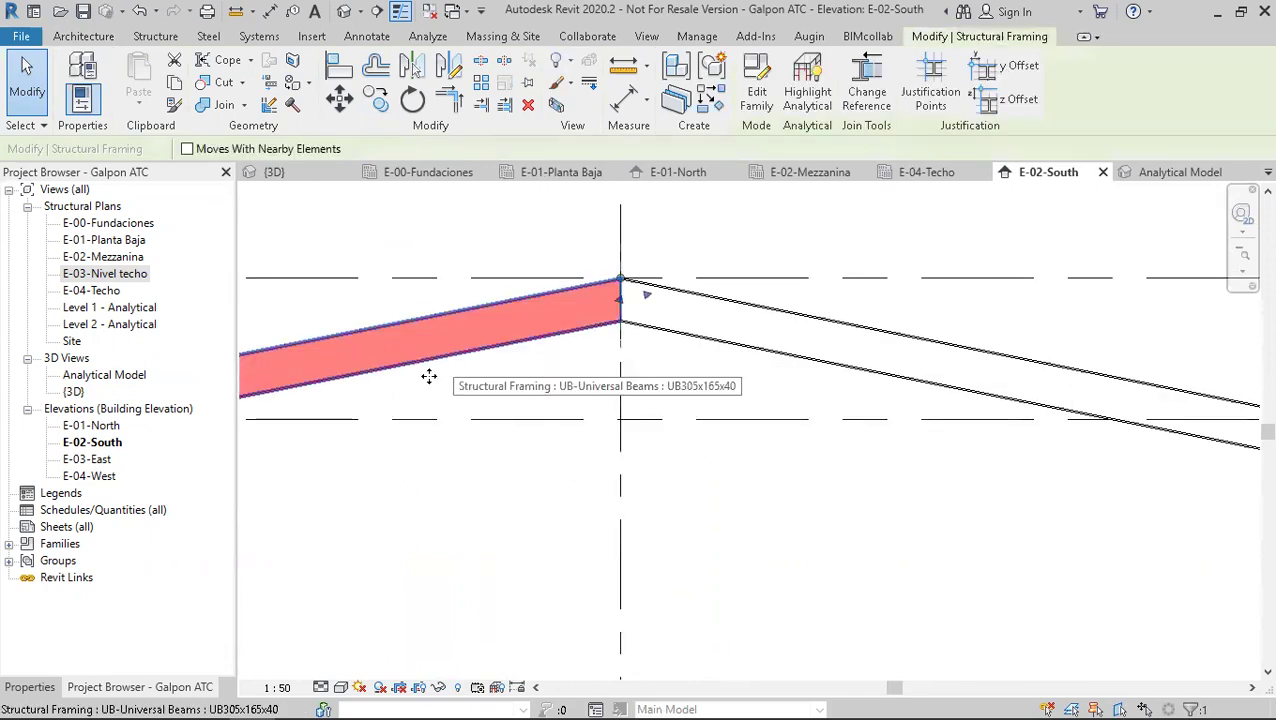
pyautogui.click(29, 687)
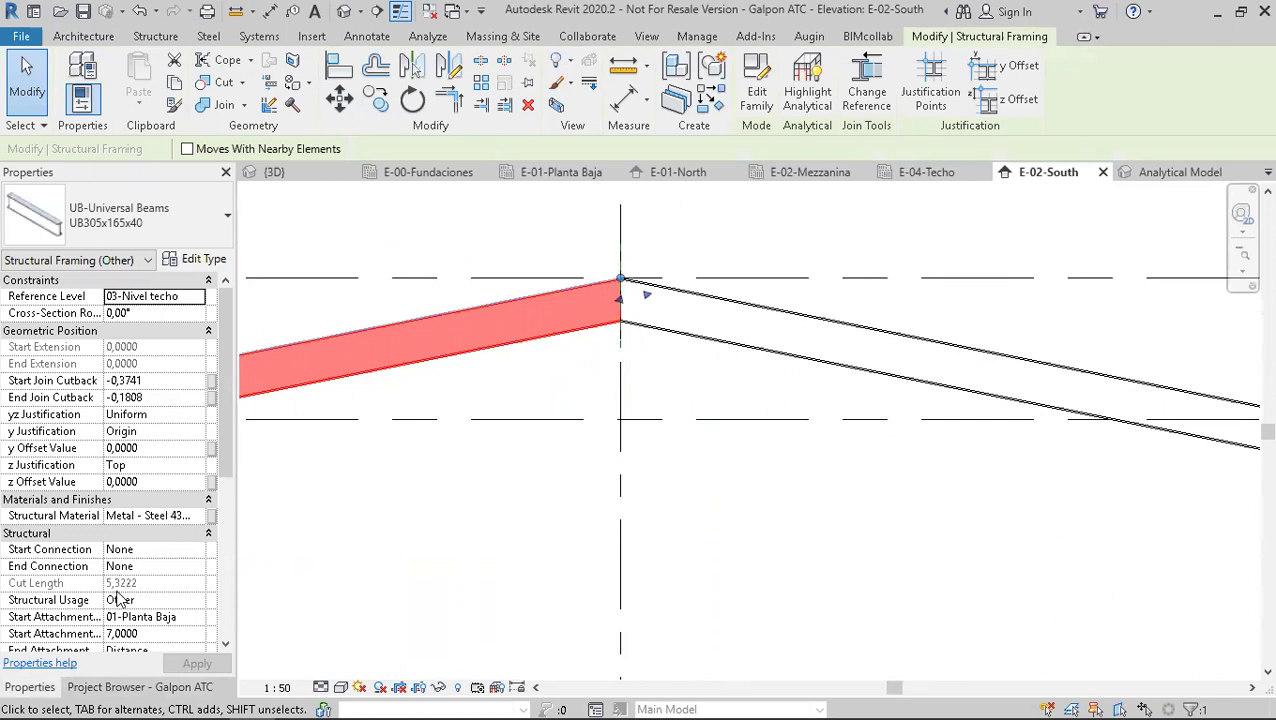
pyautogui.click(739, 582)
pyautogui.moveTo(857, 600); pyautogui.dragTo(259, 521, button='middle')
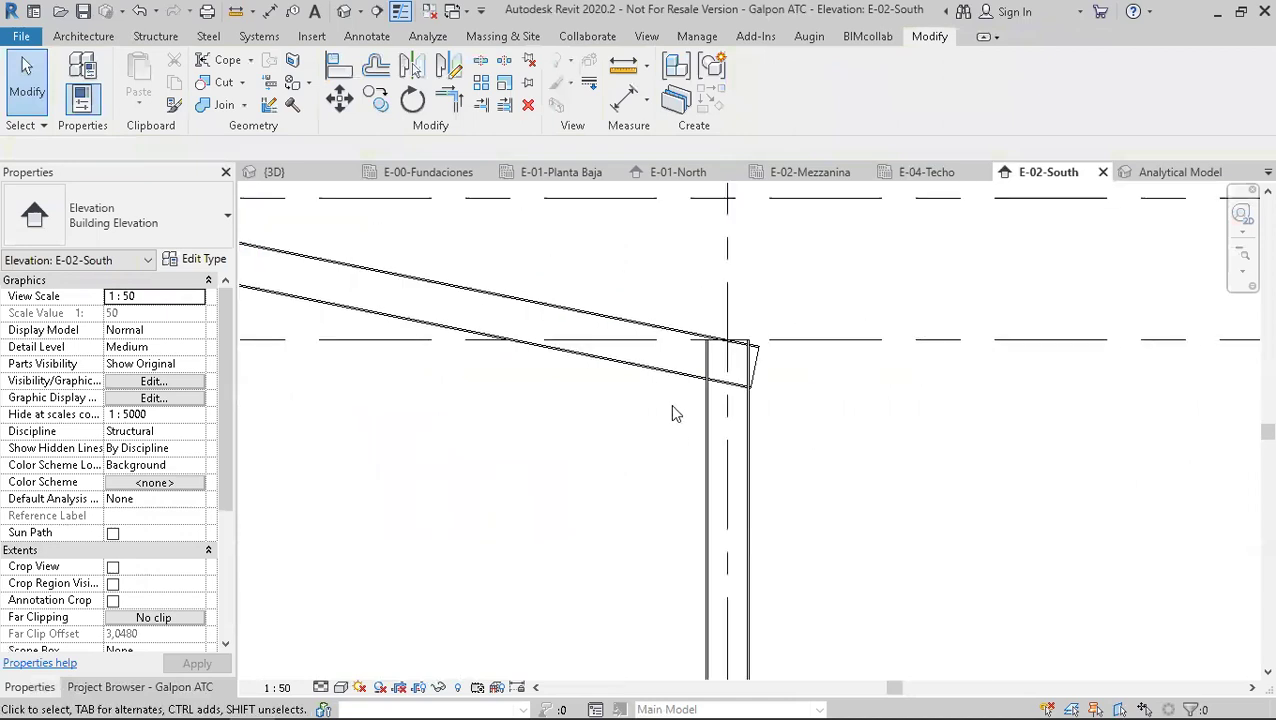
pyautogui.click(673, 368)
pyautogui.click(673, 373)
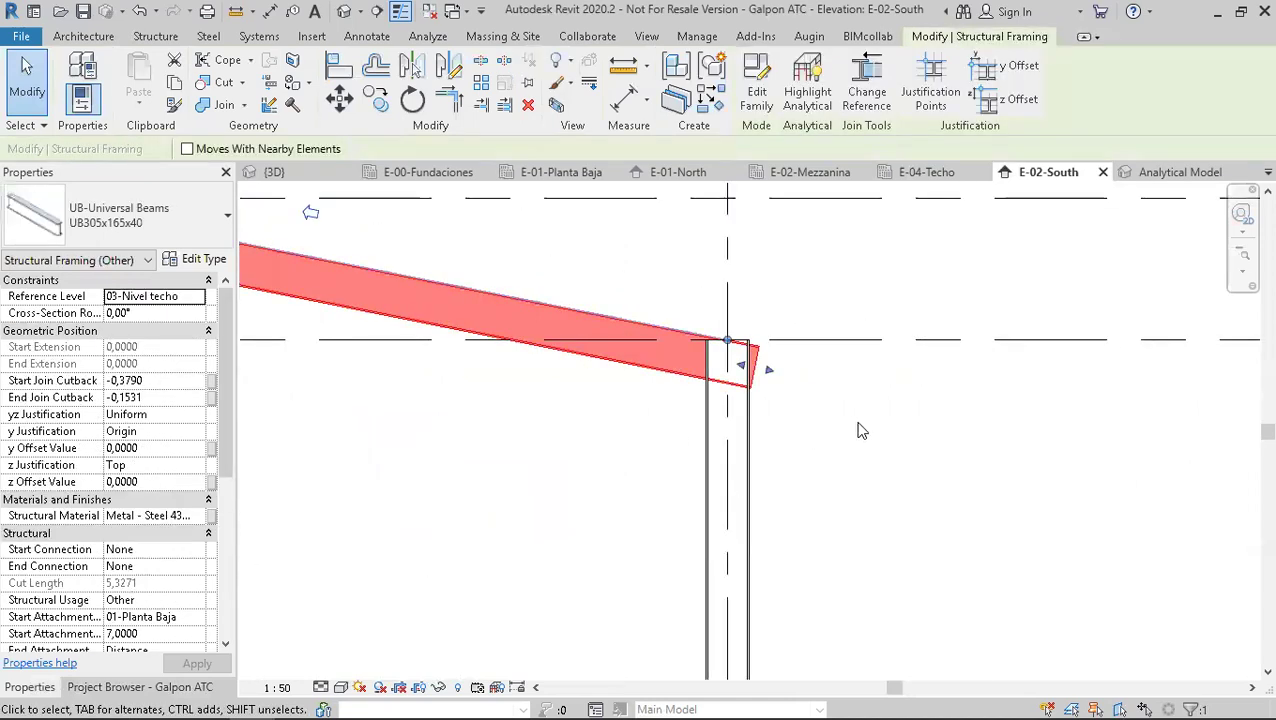
pyautogui.scroll(5, 797, 393)
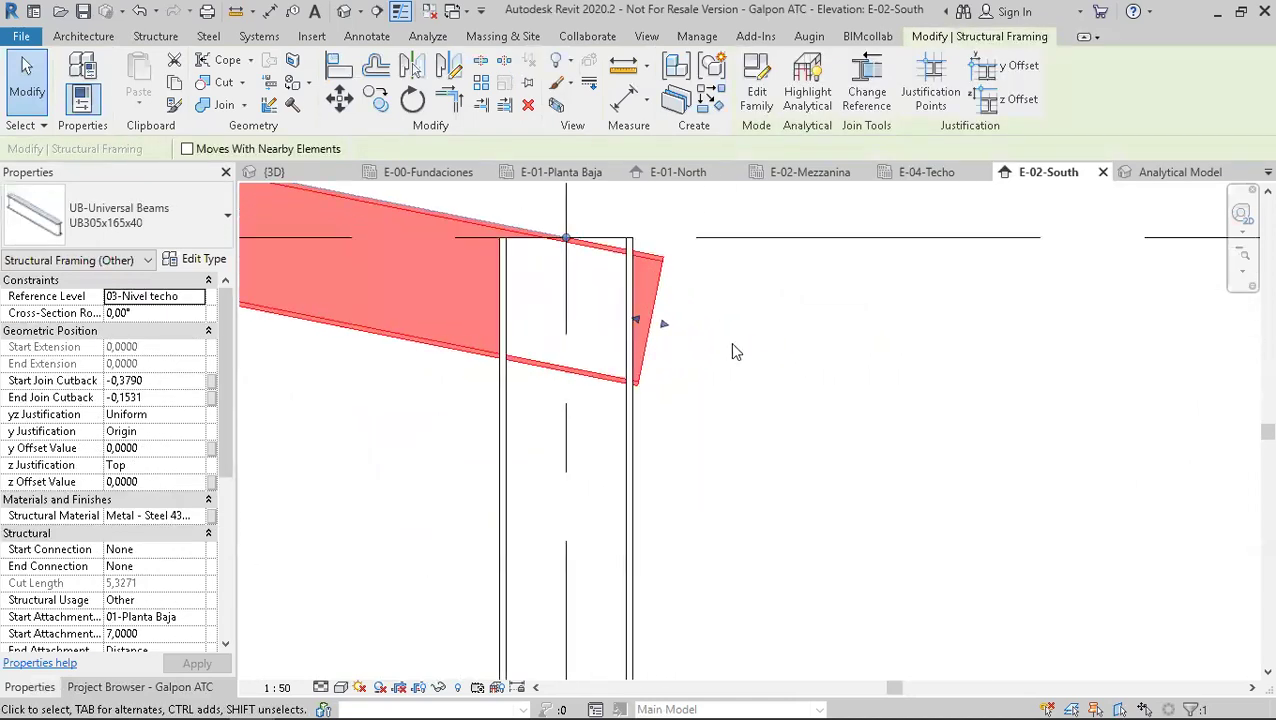
pyautogui.click(706, 398)
# - Draw a reference plane along the underside of the right roof beam, from the column's inner flange to the beam's lower end corner
pyautogui.moveTo(538, 452); pyautogui.dragTo(555, 481, button='middle')
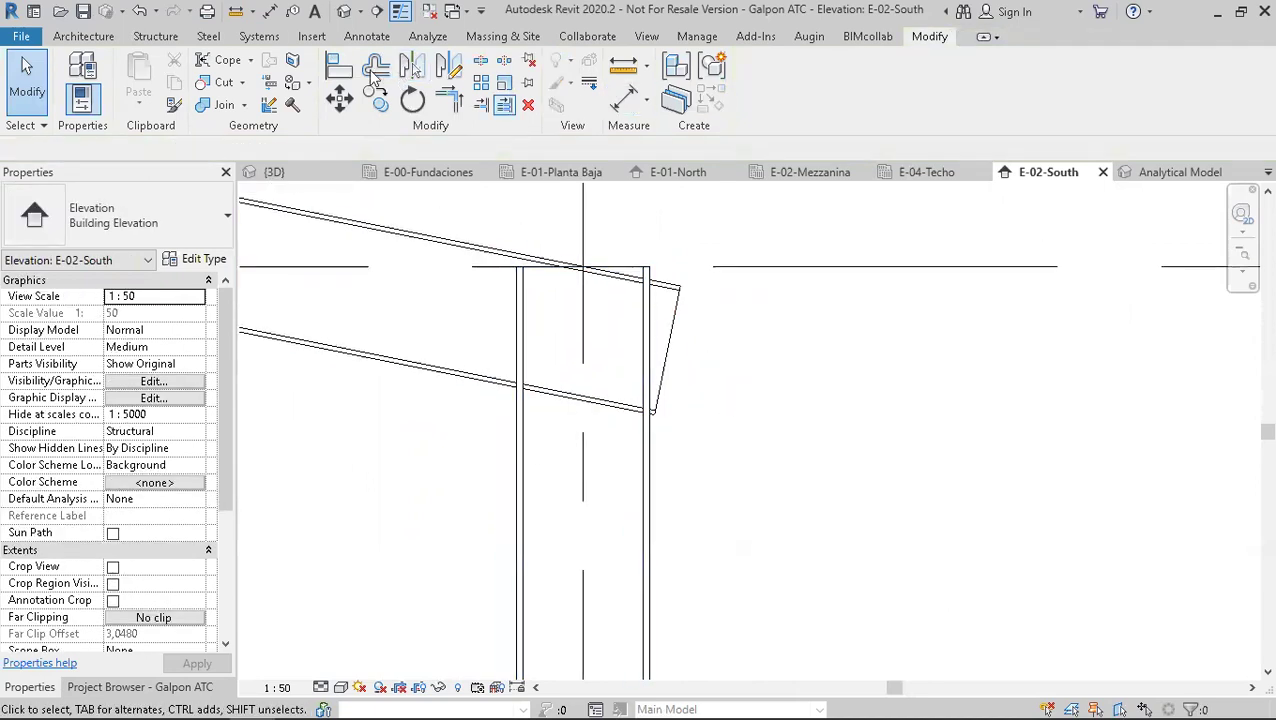
pyautogui.click(92, 43)
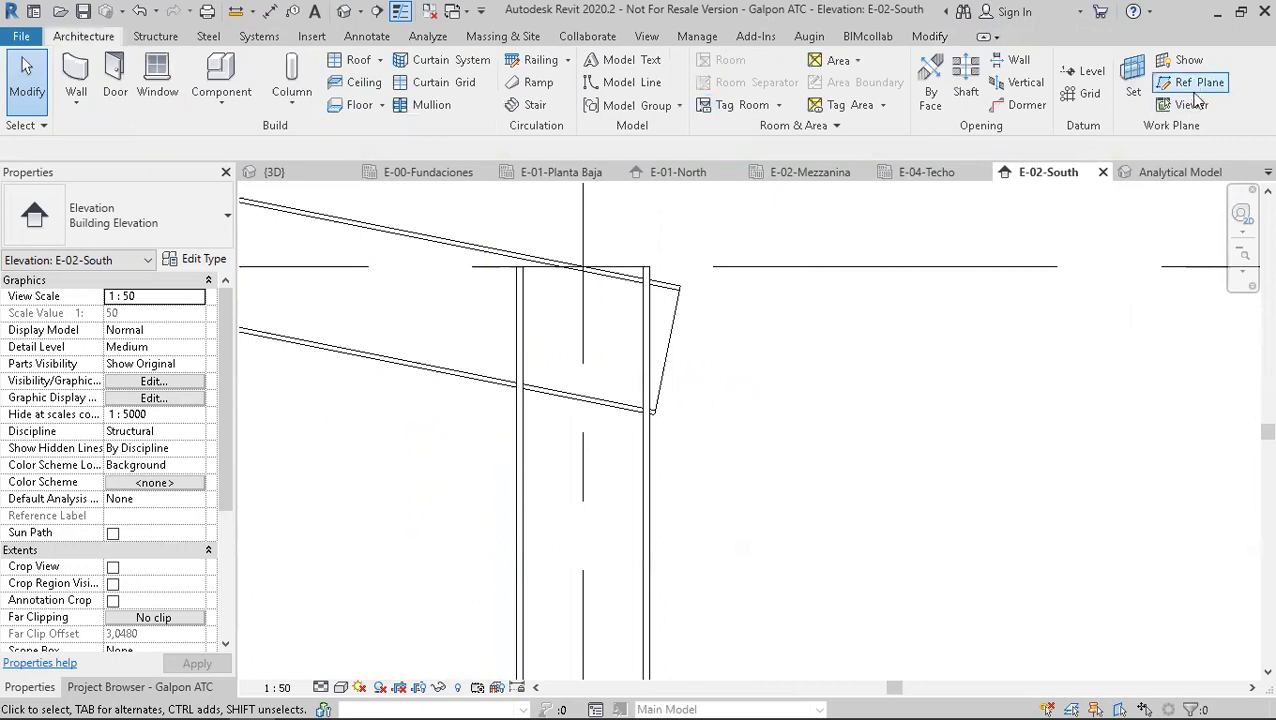
pyautogui.press('r')
pyautogui.press('p')
pyautogui.click(519, 386)
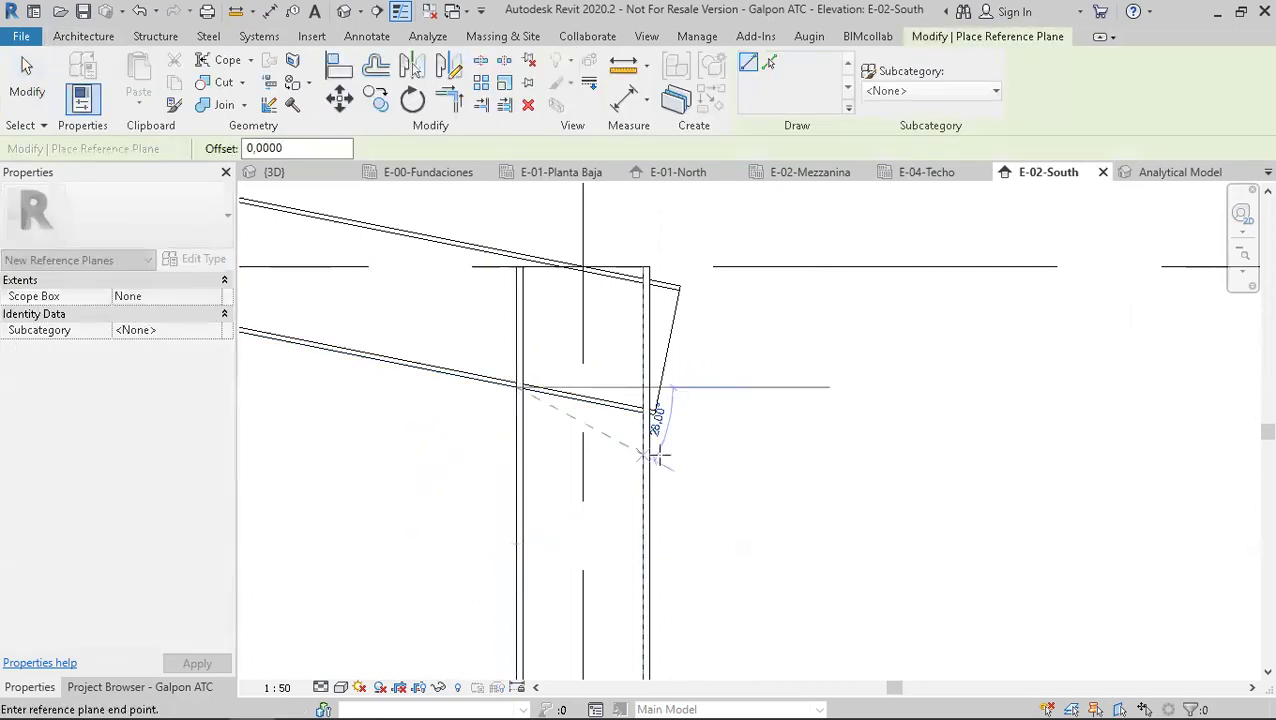
pyautogui.click(654, 414)
pyautogui.press('Escape')
pyautogui.scroll(-1, 555, 430)
pyautogui.scroll(8, 555, 430)
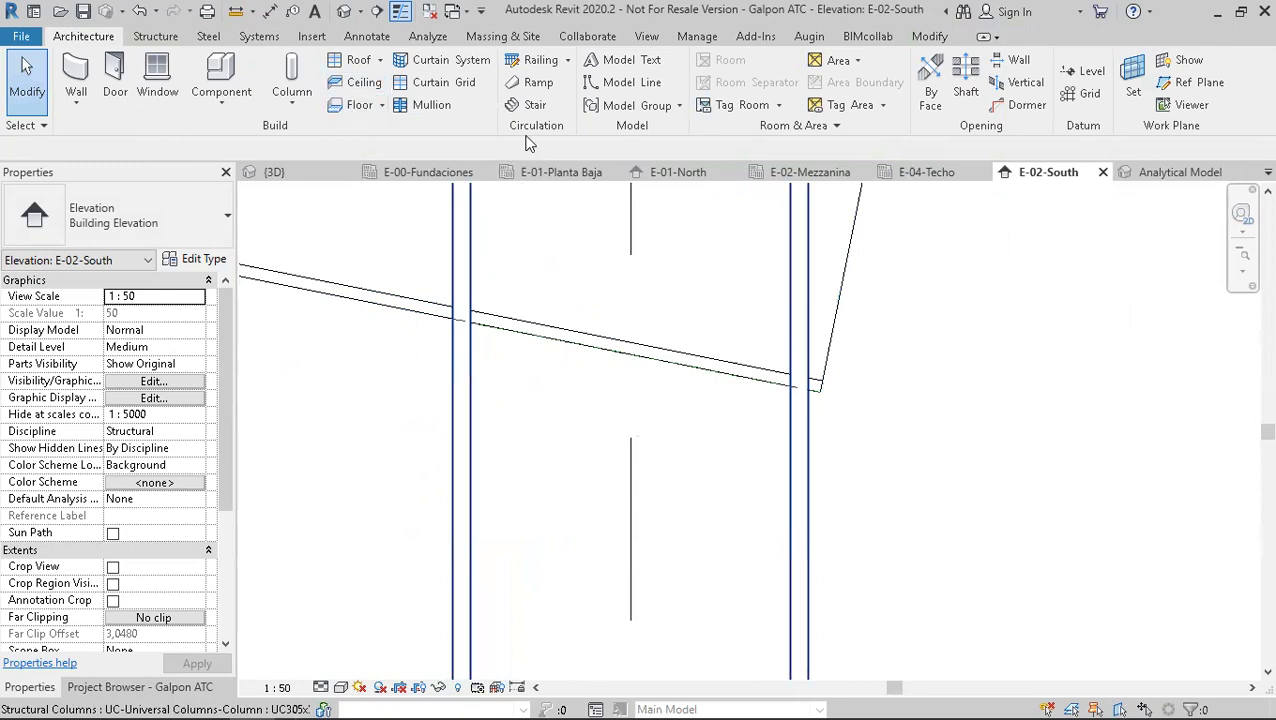
# - Try to cut the right roof beam with the reference plane along its underside using Cut Geometry
pyautogui.click(926, 40)
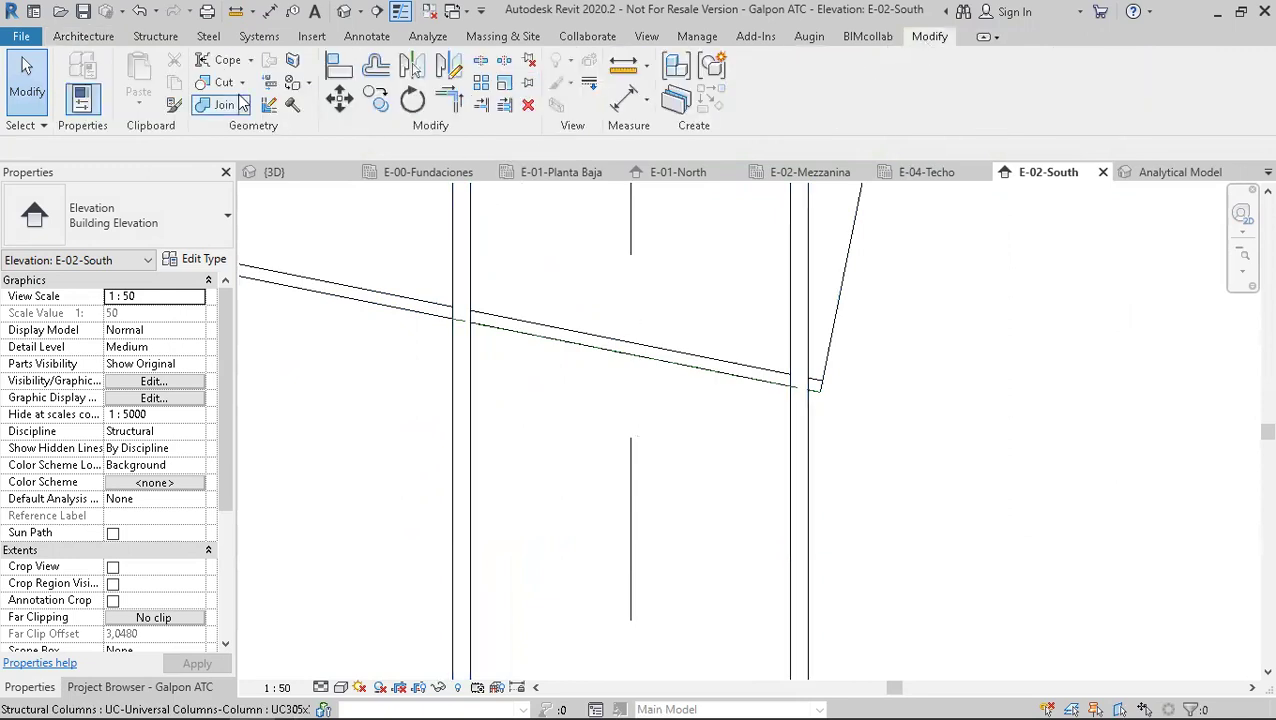
pyautogui.click(243, 88)
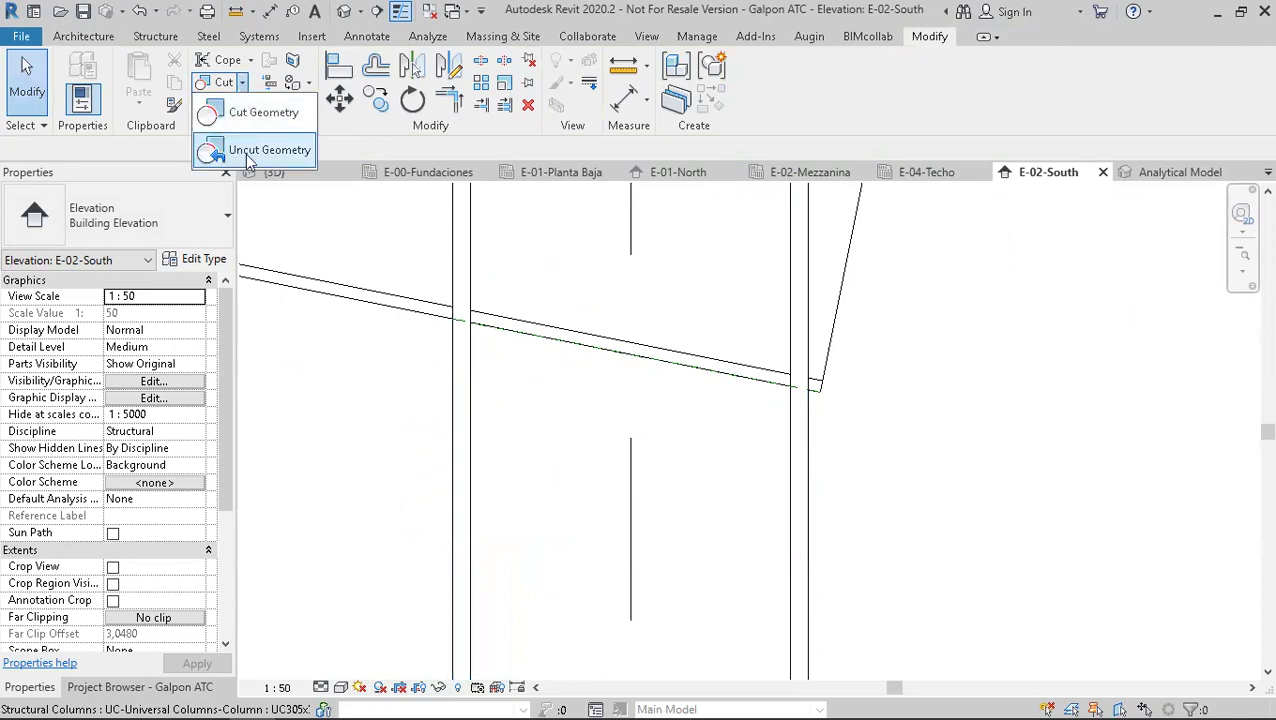
pyautogui.click(250, 114)
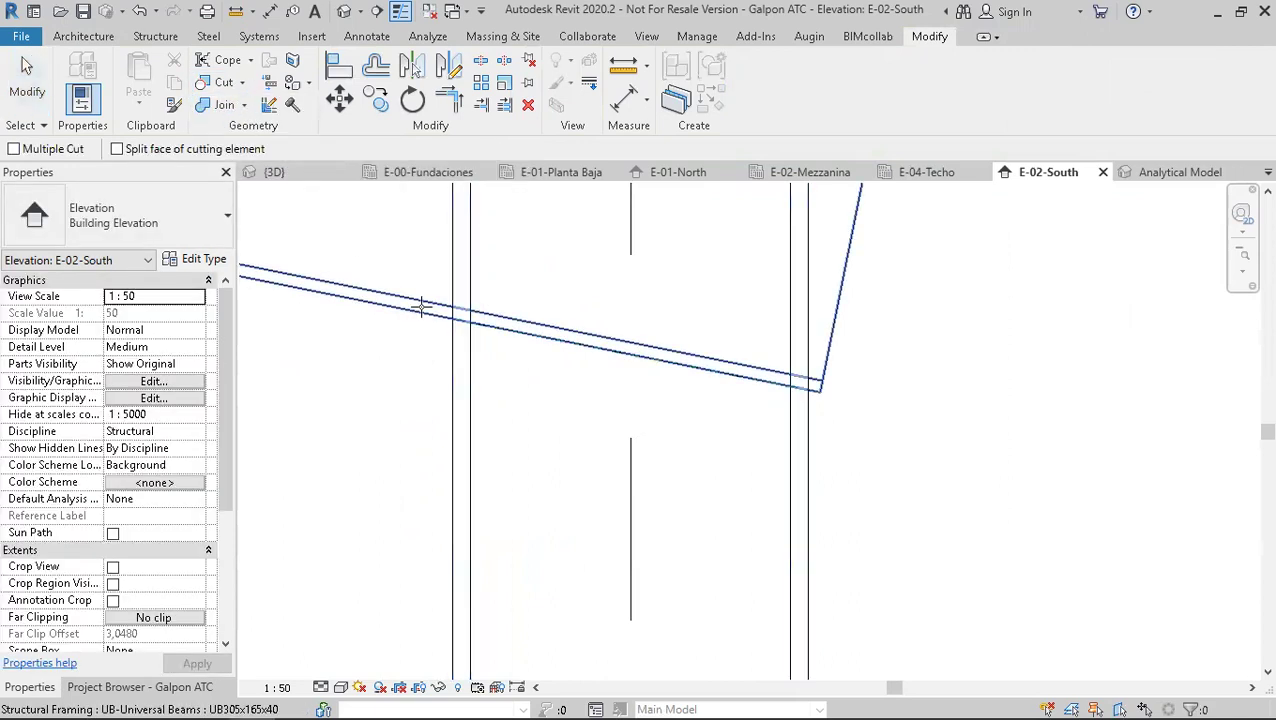
pyautogui.click(421, 306)
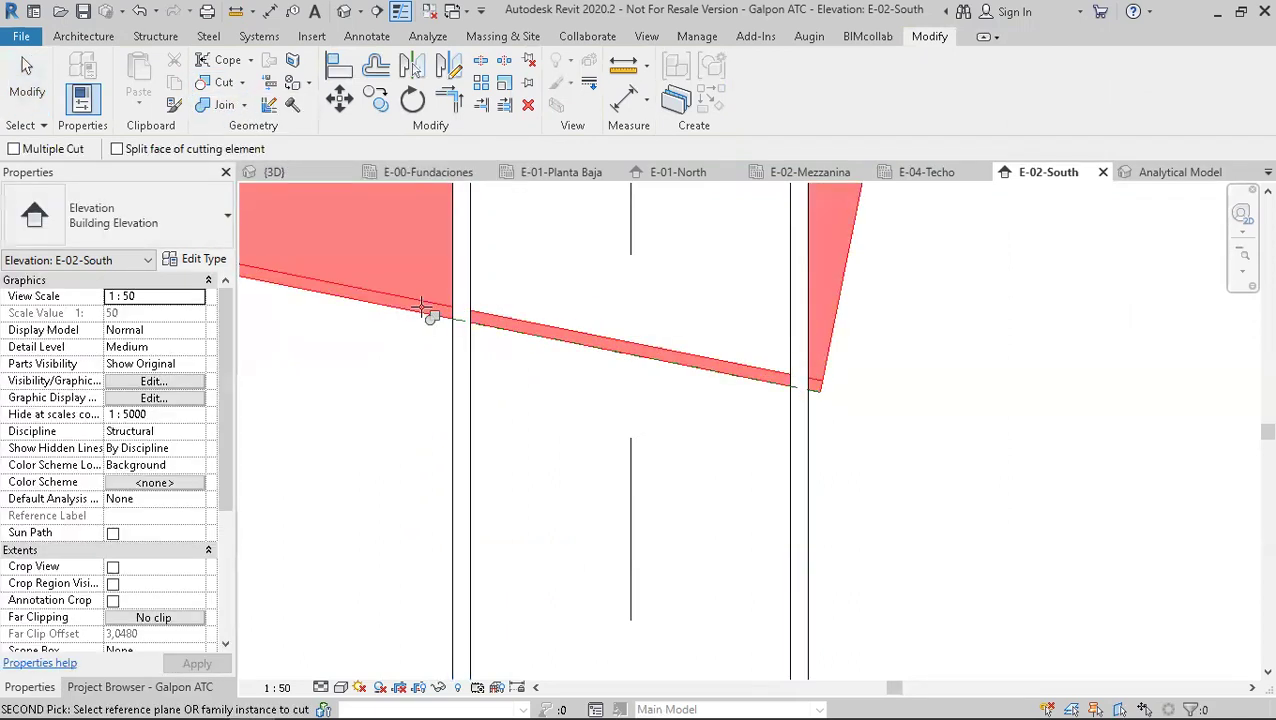
pyautogui.click(511, 346)
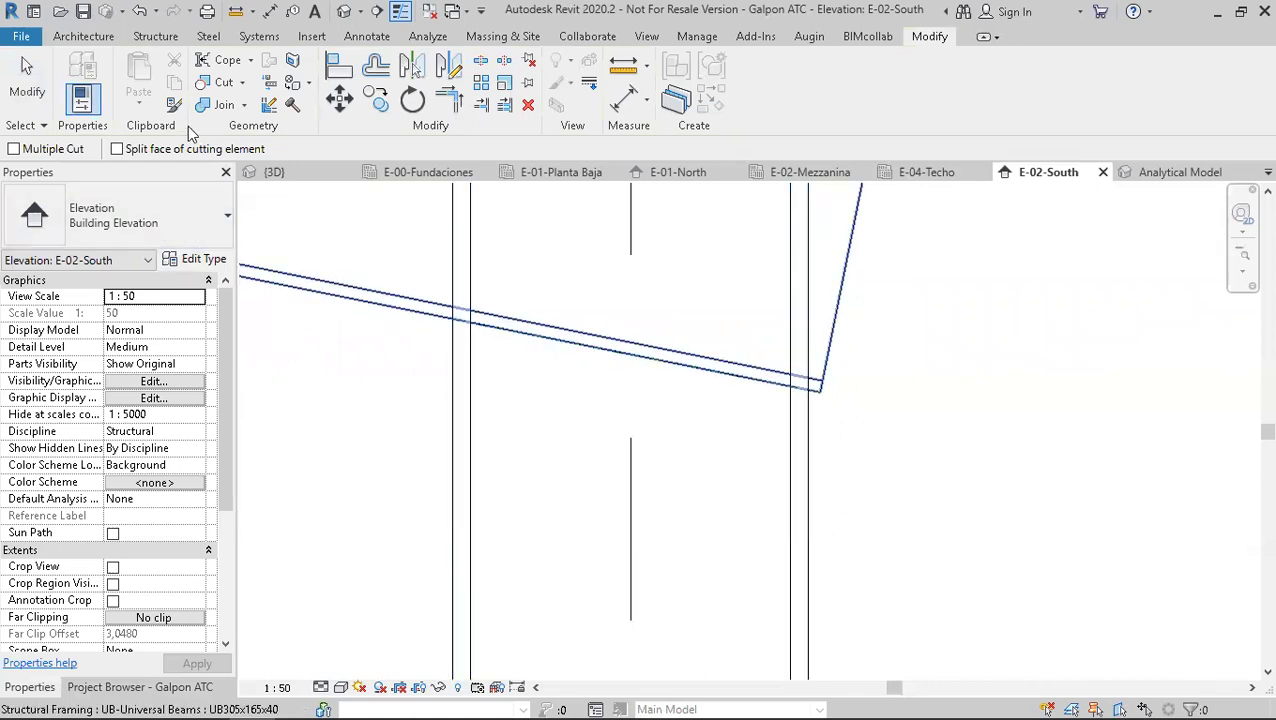
pyautogui.press('Escape')
# - Cut the top of the right column with the reference plane along the right roof beam's underside
pyautogui.click(221, 84)
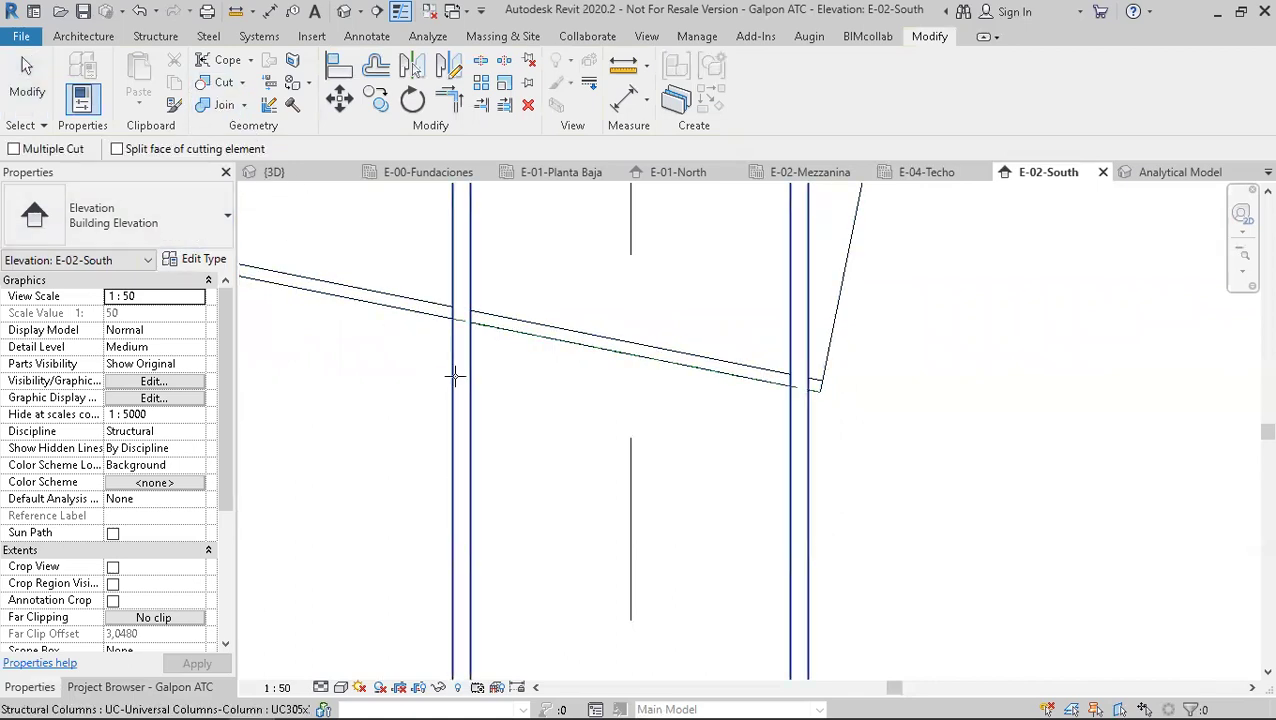
pyautogui.click(455, 376)
pyautogui.click(532, 336)
pyautogui.press('Escape')
pyautogui.scroll(-4, 556, 459)
pyautogui.scroll(-5, 556, 459)
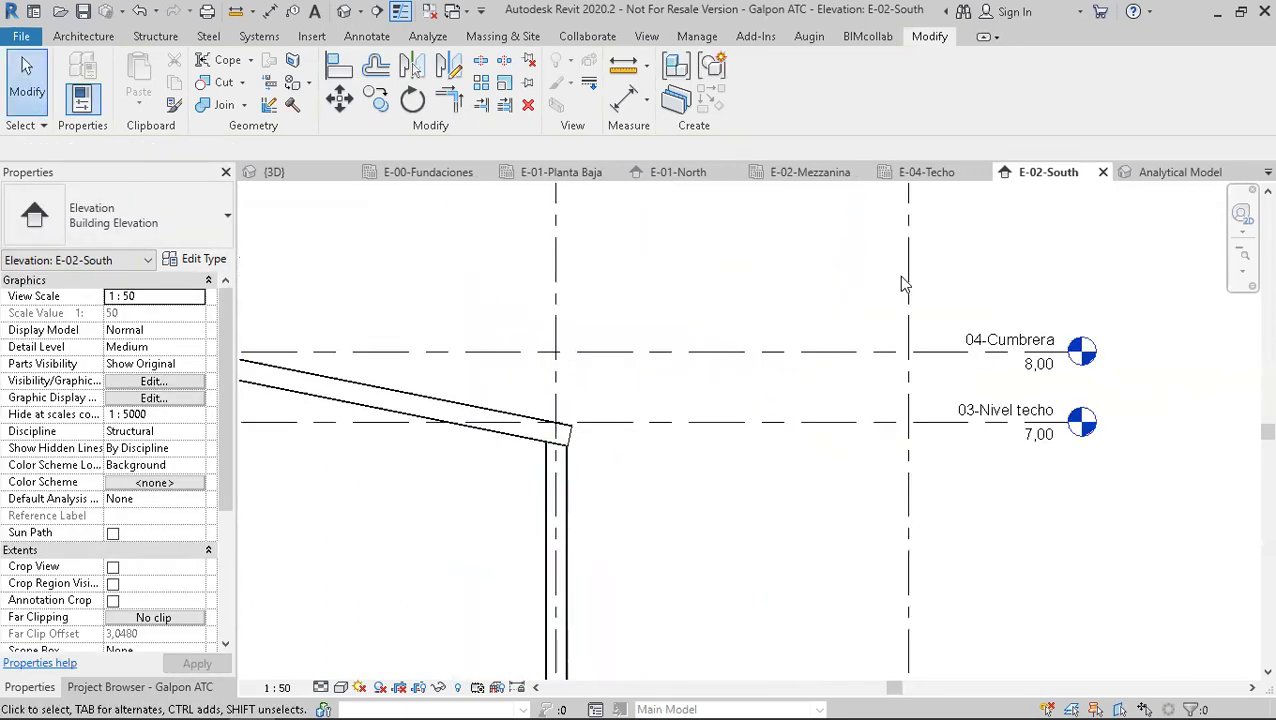
# - Open the {3D} view and examine the beam-to-column joints and the whole portal frame
pyautogui.click(270, 173)
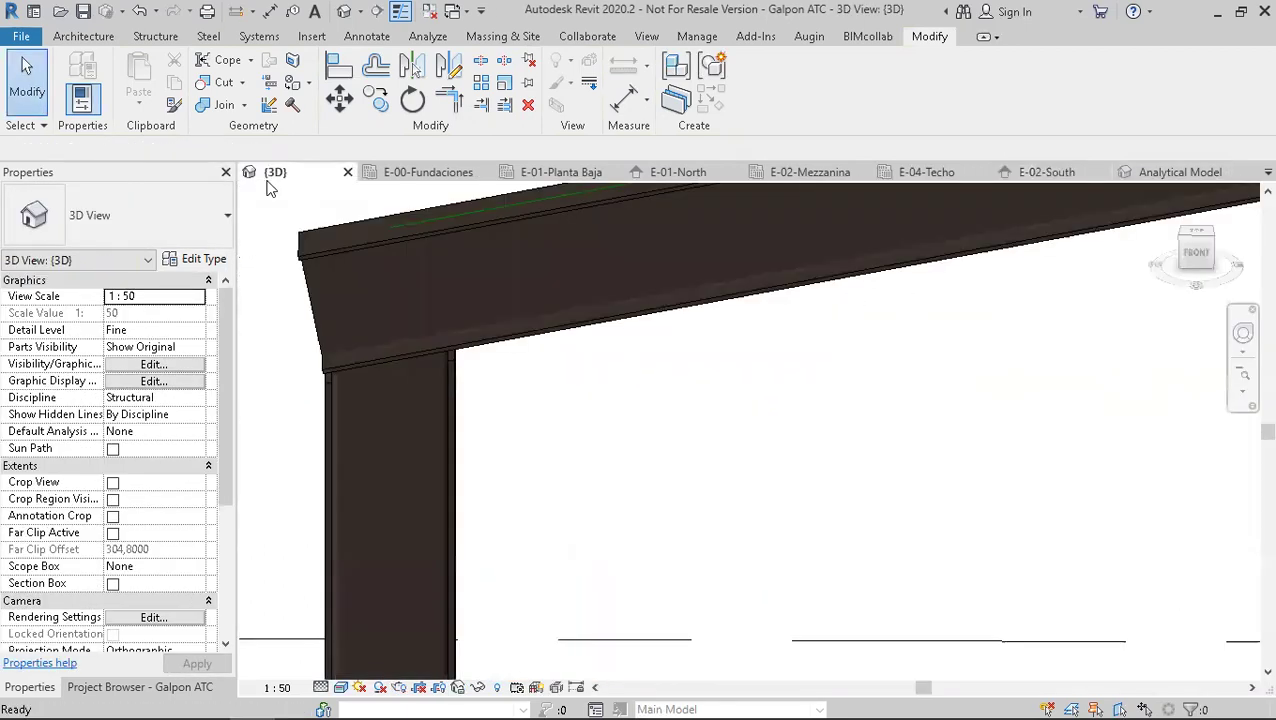
pyautogui.scroll(5, 640, 468)
pyautogui.keyDown('shift'); pyautogui.moveTo(612, 438); pyautogui.dragTo(820, 518, button='middle'); pyautogui.keyUp('shift')
pyautogui.scroll(-3, 834, 450)
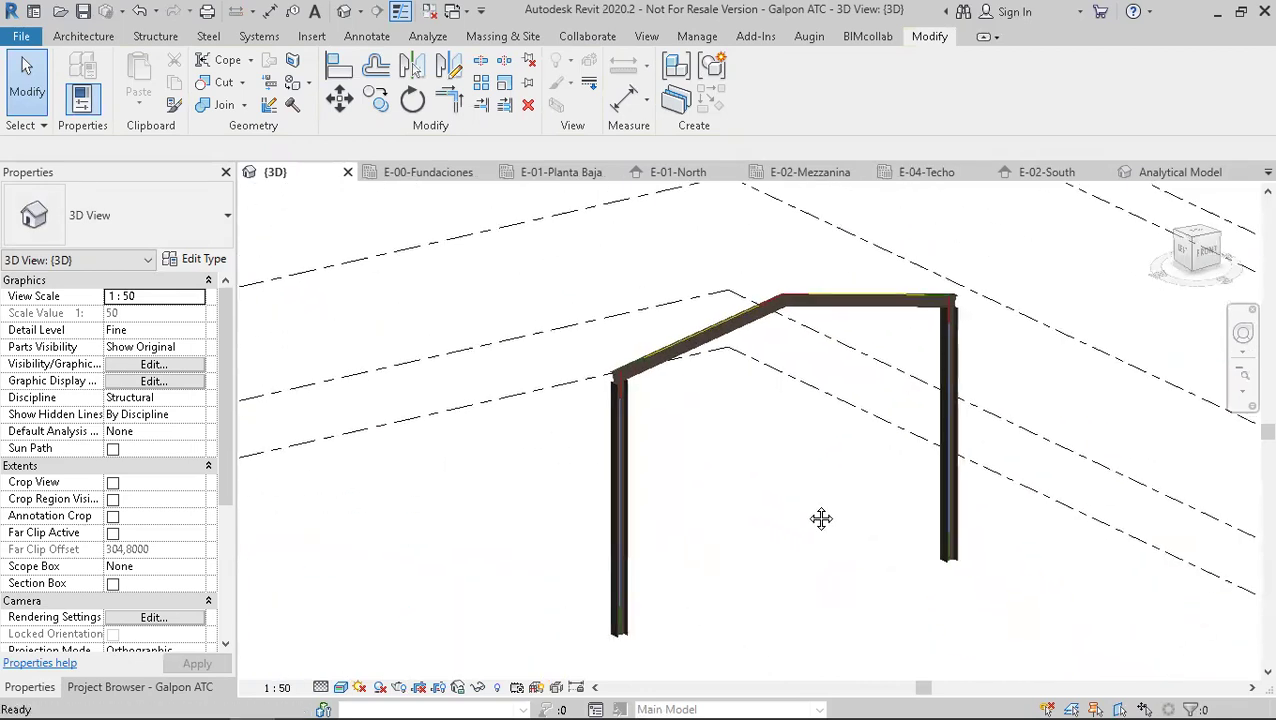
# - Examine the frame in the Analytical Model view and compare it with the physical frame in the {3D} view
pyautogui.click(1180, 172)
pyautogui.keyDown('shift'); pyautogui.moveTo(655, 343); pyautogui.dragTo(862, 390, button='middle'); pyautogui.keyUp('shift')
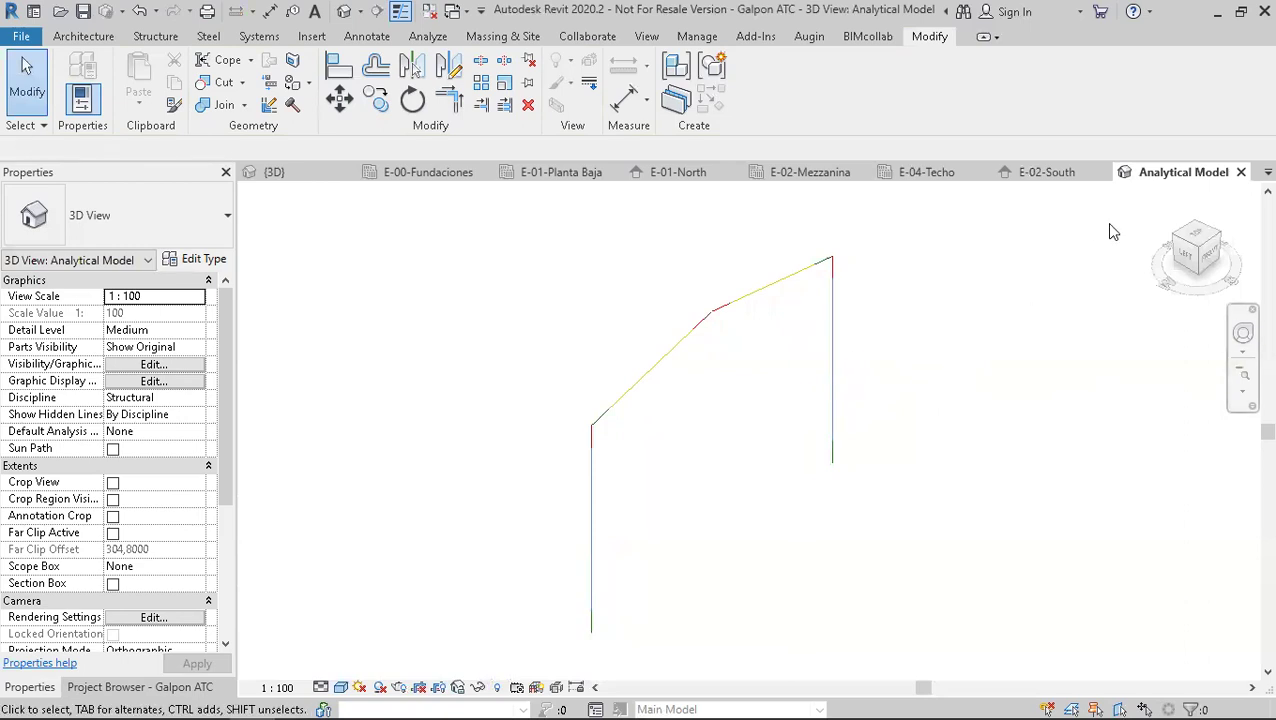
pyautogui.click(301, 173)
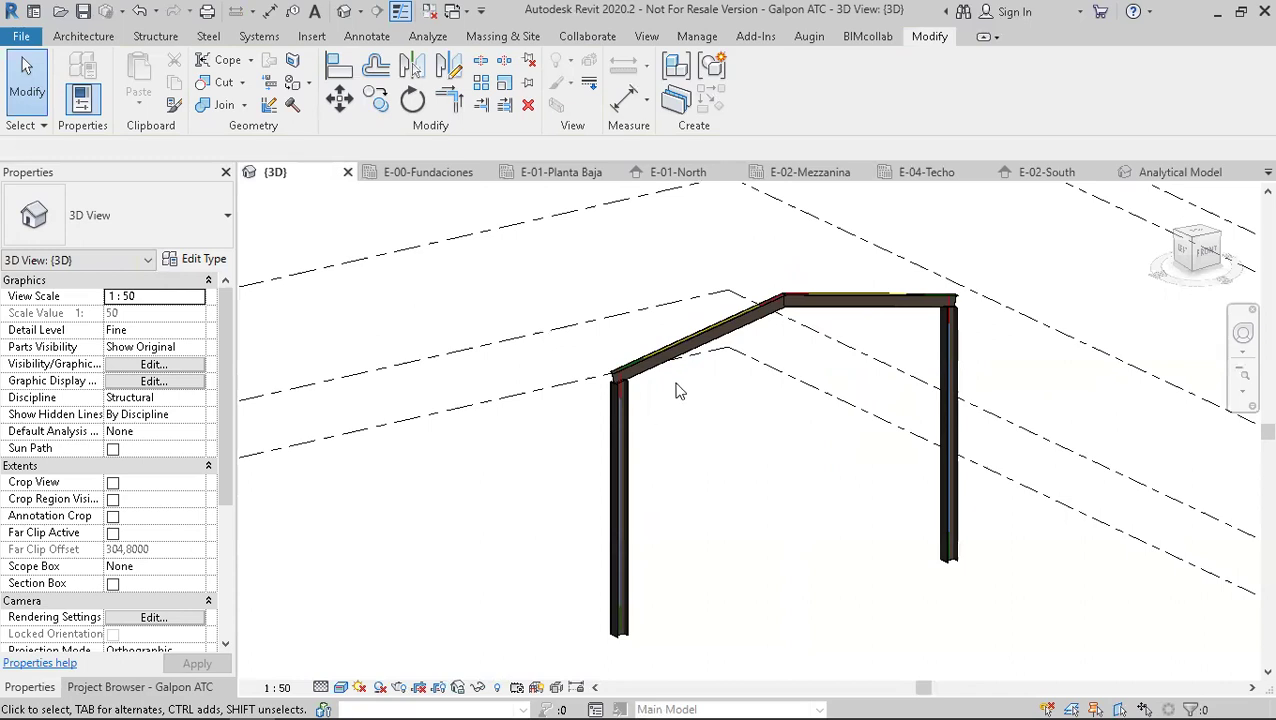
pyautogui.keyDown('shift'); pyautogui.moveTo(695, 440); pyautogui.dragTo(764, 470, button='middle'); pyautogui.keyUp('shift')
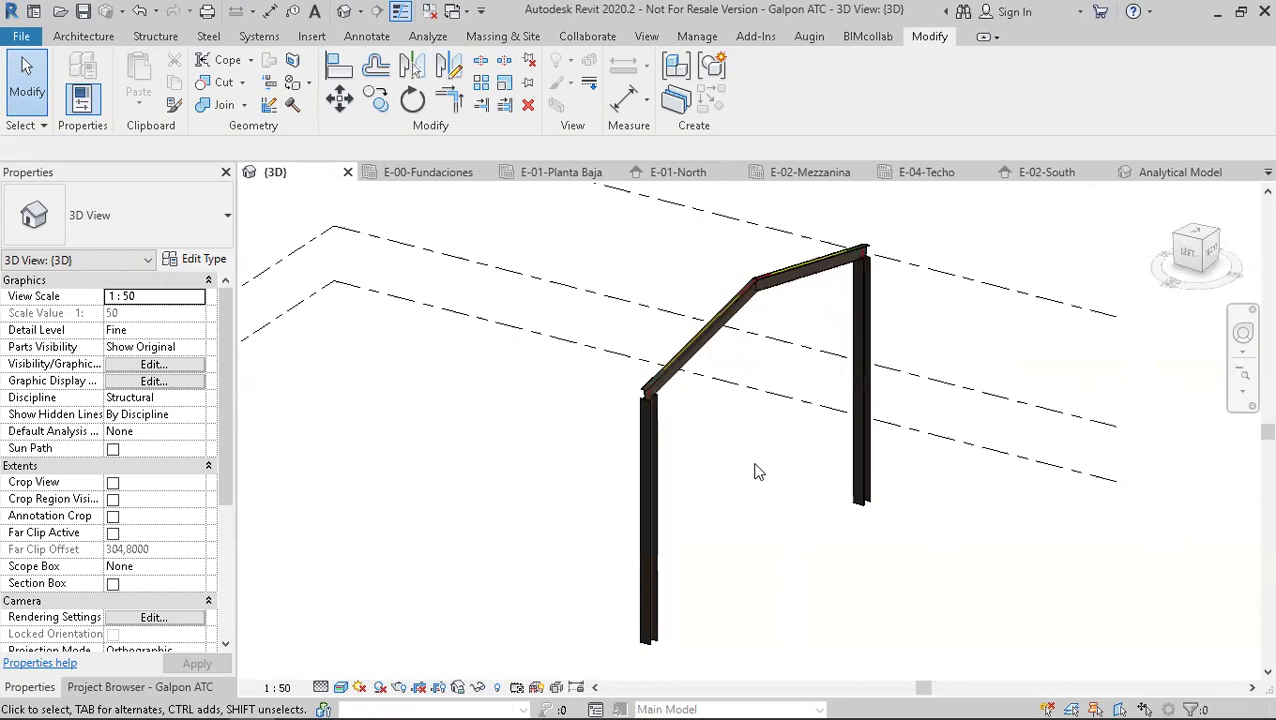